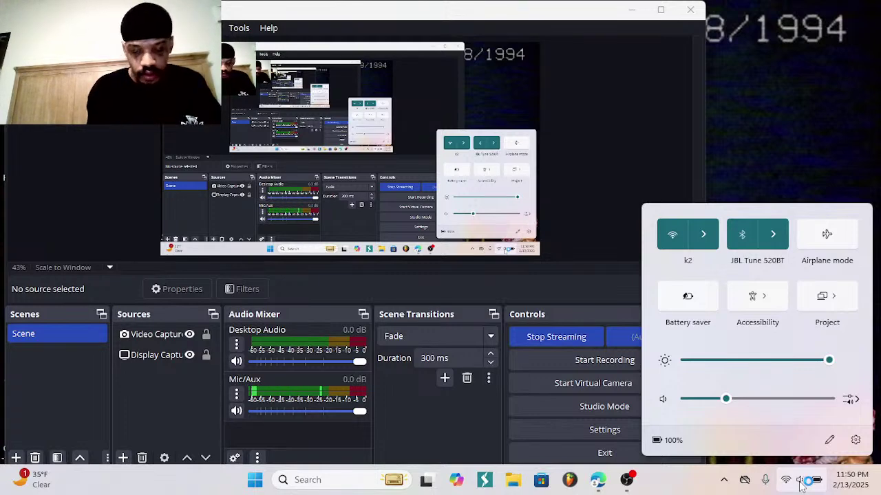
- Lower the system volume and check the list of paired Bluetooth devices
{"action": "scroll", "coordinate": [802, 488], "scroll_direction": "down", "scroll_amount": 12}
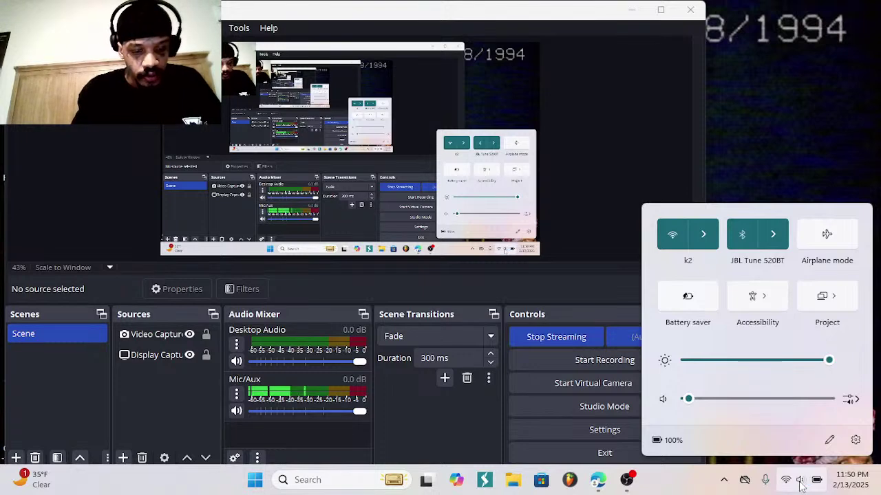
{"action": "left_click", "coordinate": [770, 236]}
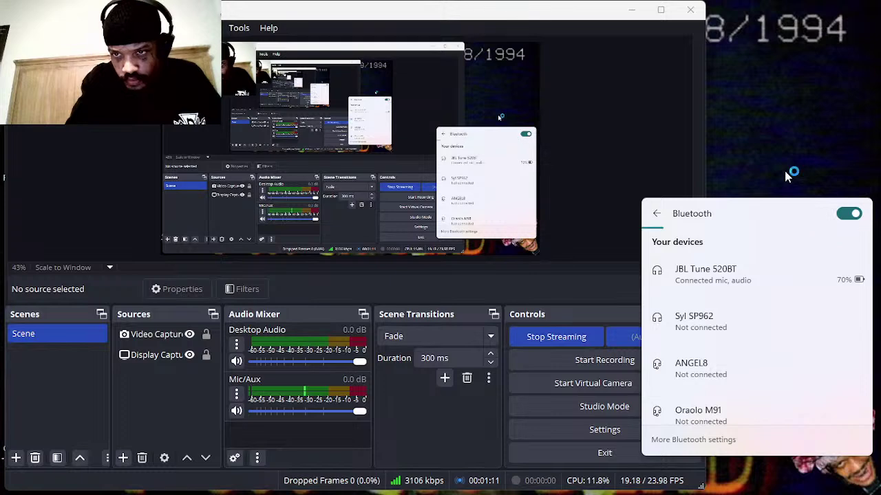
{"action": "left_click", "coordinate": [786, 171]}
- Switch to Microsoft Edge and open YouTube in a new tab
{"action": "mouse_move", "coordinate": [659, 489]}
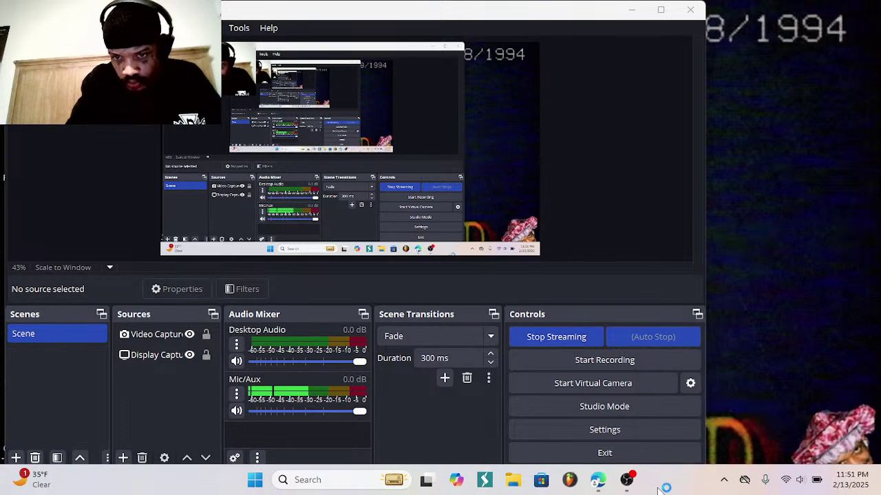
{"action": "left_click", "coordinate": [598, 481]}
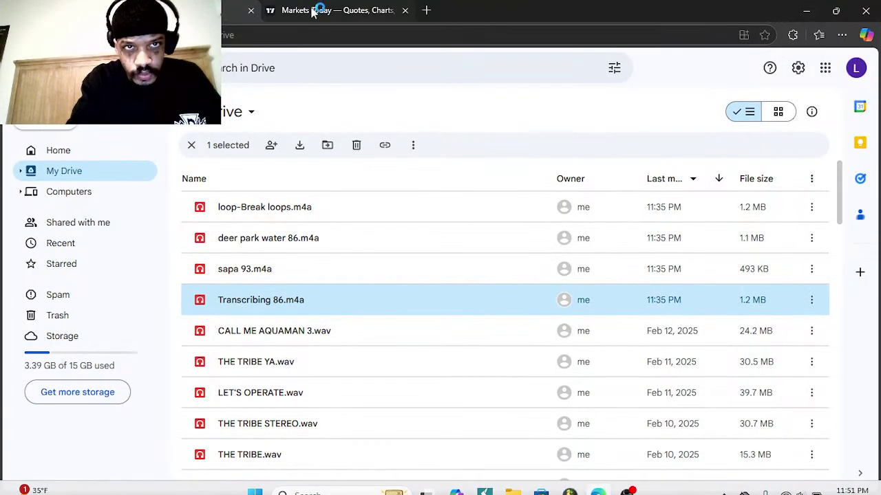
{"action": "left_click", "coordinate": [427, 11]}
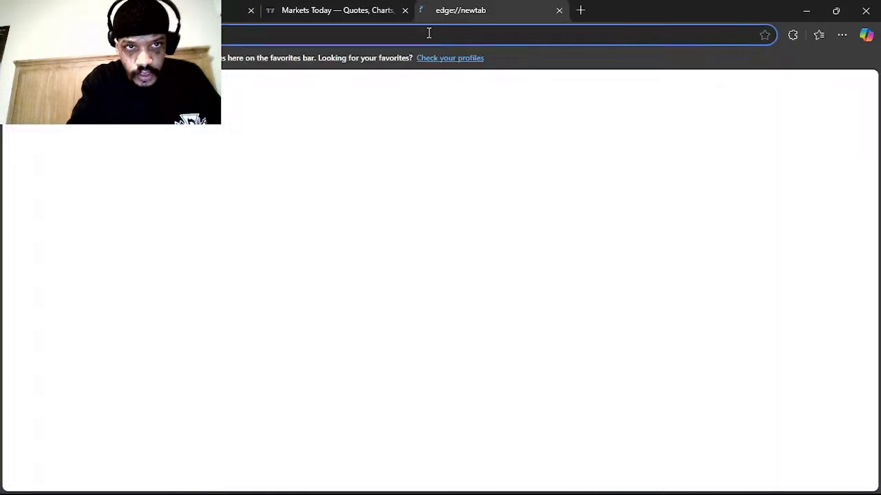
{"action": "type", "text": "youtu"}
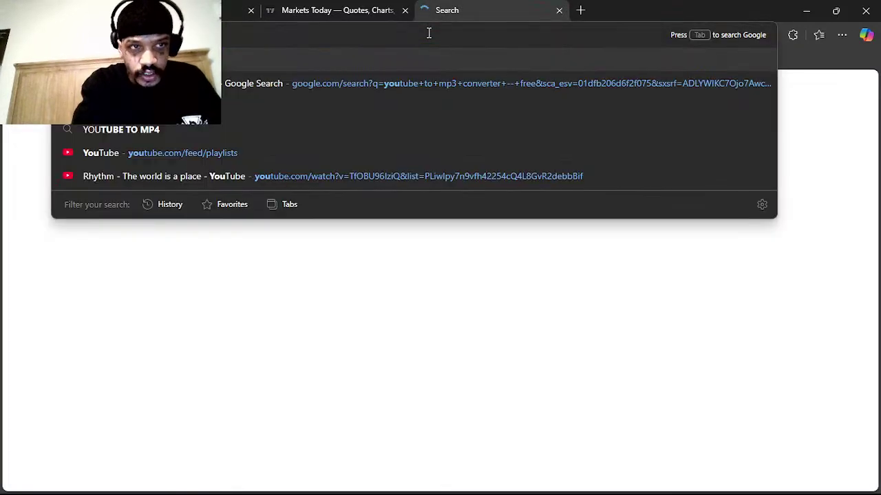
{"action": "left_click", "coordinate": [398, 62]}
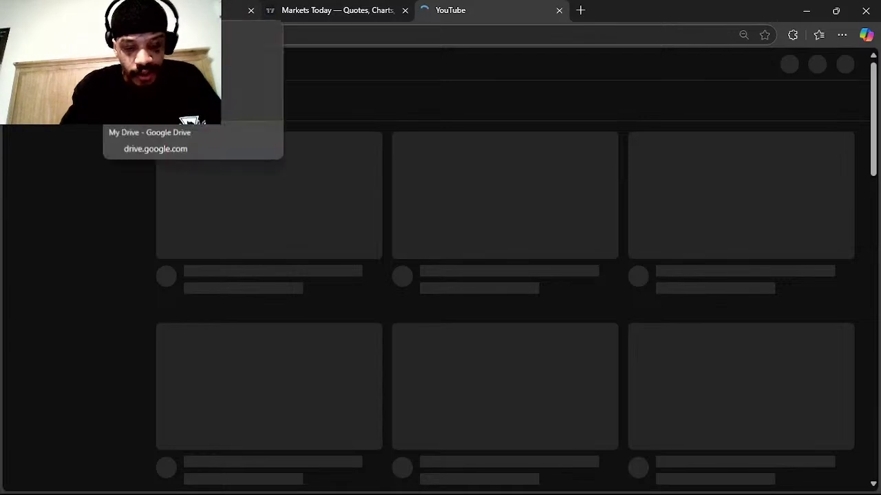
- Look at the Google Drive file list, then browse YouTube's home feed and notifications
{"action": "left_click", "coordinate": [184, 10]}
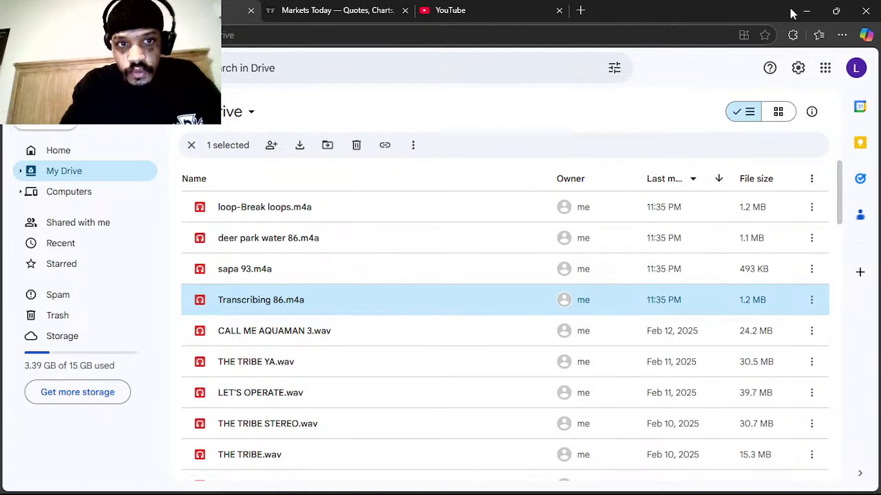
{"action": "left_click", "coordinate": [454, 18]}
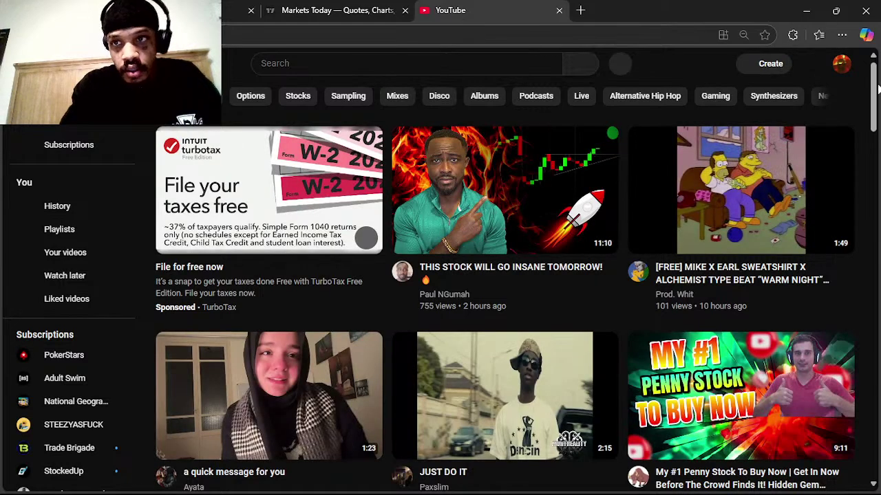
{"action": "scroll", "coordinate": [875, 89], "scroll_direction": "down", "scroll_amount": 2}
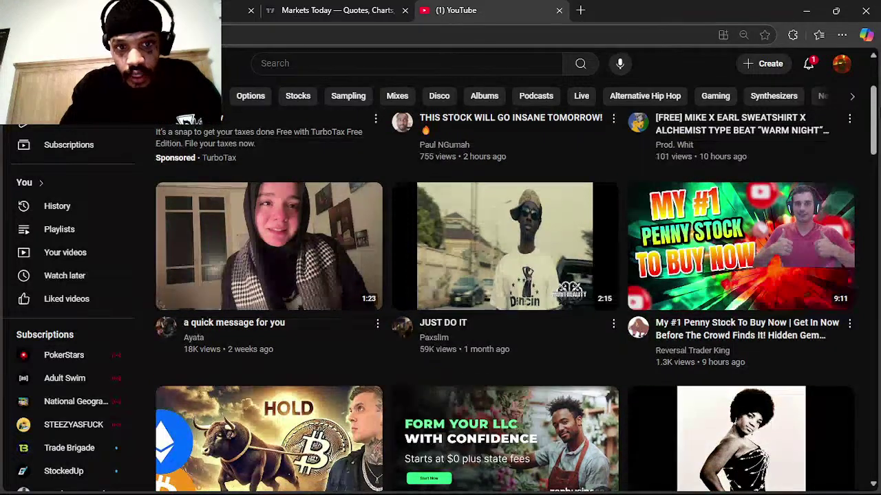
{"action": "scroll", "coordinate": [504, 296], "scroll_direction": "down", "scroll_amount": 3}
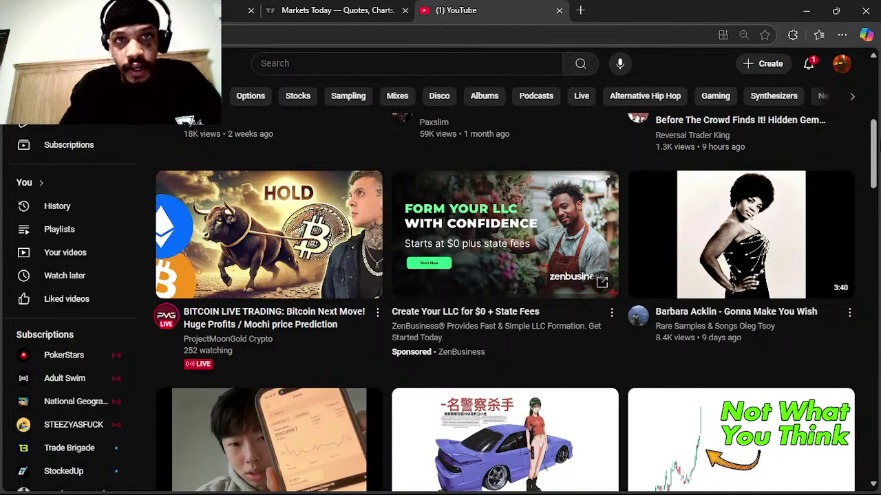
{"action": "left_click", "coordinate": [811, 64]}
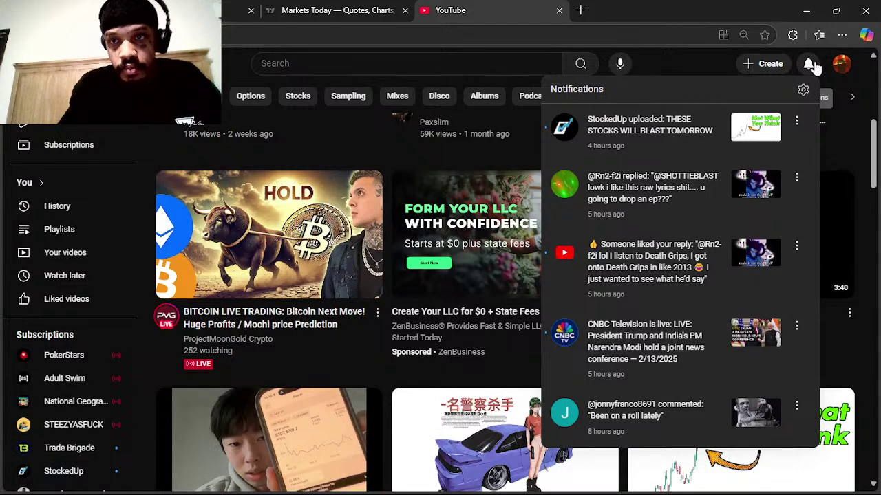
{"action": "left_click", "coordinate": [812, 65]}
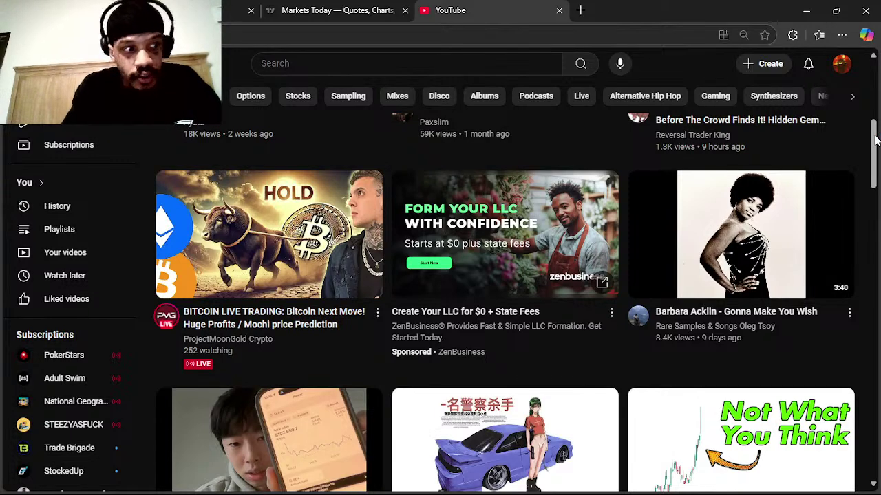
{"action": "left_click_drag", "start_coordinate": [878, 157], "coordinate": [877, 258]}
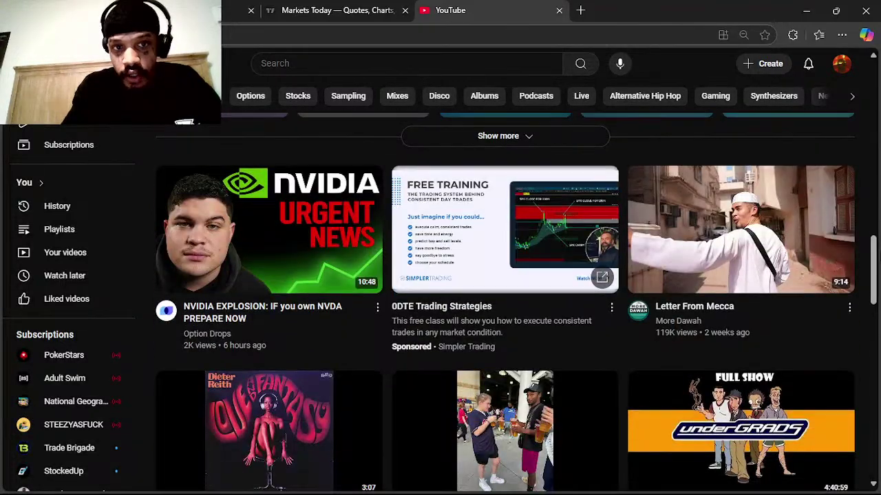
- Switch to FL Studio, decline the update download, and open the recent project UNDER SOME BULLSHIT.flp
{"action": "mouse_move", "coordinate": [749, 489]}
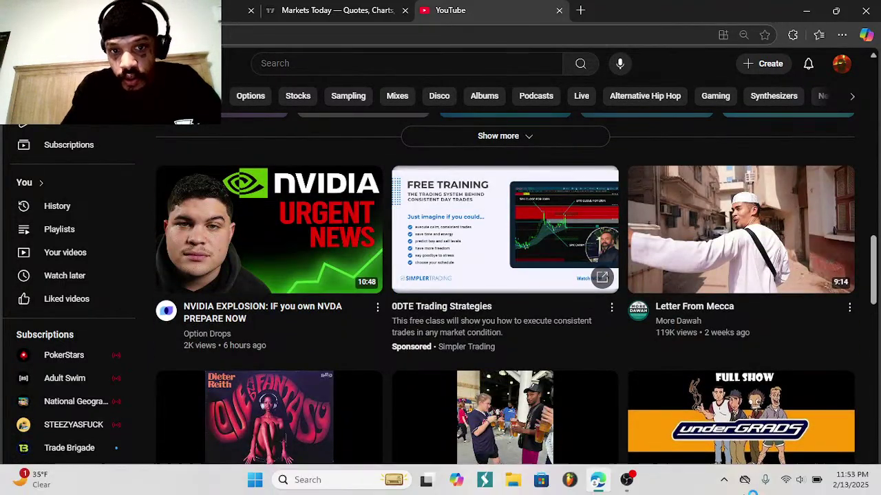
{"action": "left_click", "coordinate": [568, 484]}
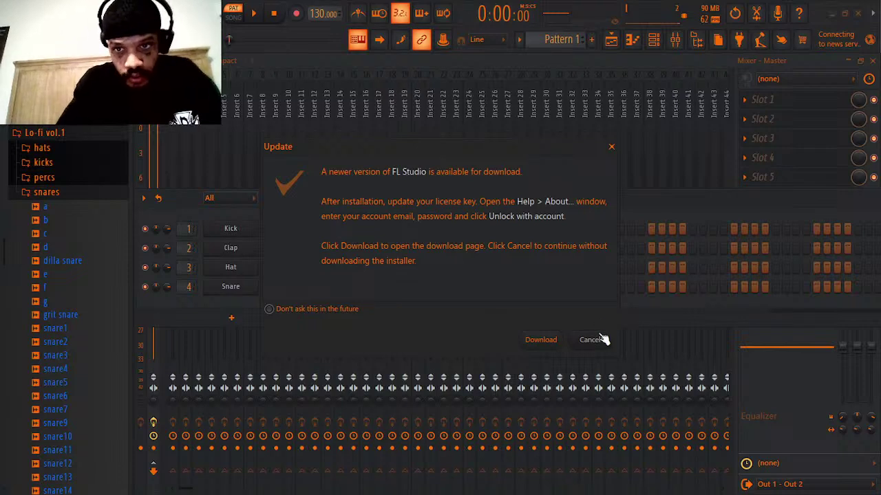
{"action": "left_click", "coordinate": [590, 339]}
{"action": "left_click", "coordinate": [14, 7]}
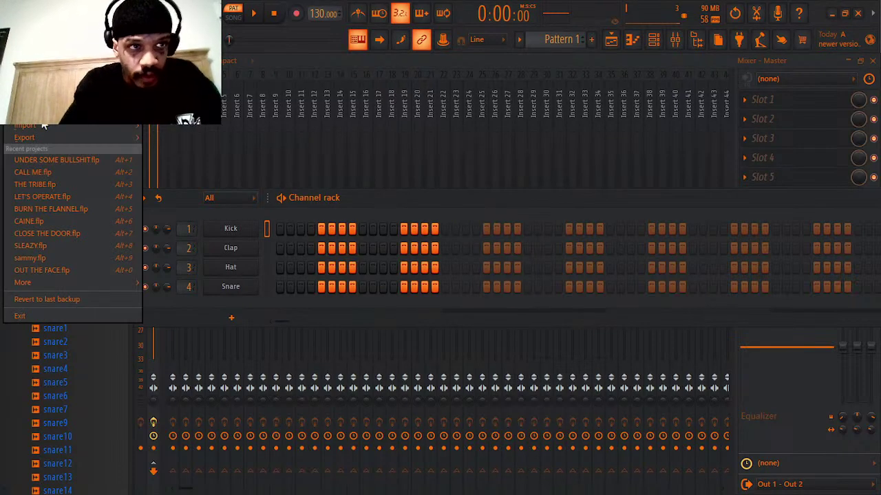
{"action": "left_click", "coordinate": [71, 155]}
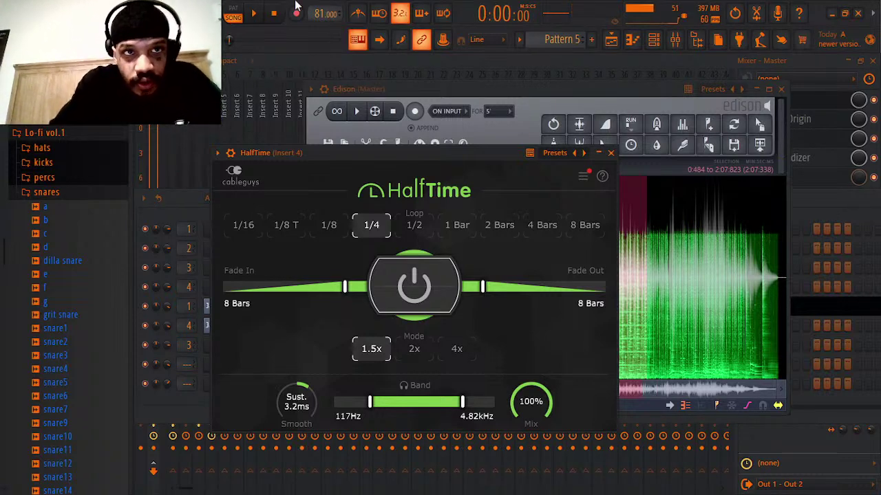
- Play the song from the start and review the whole arrangement in the Playlist, stopping playback at the end
{"action": "left_click", "coordinate": [263, 14]}
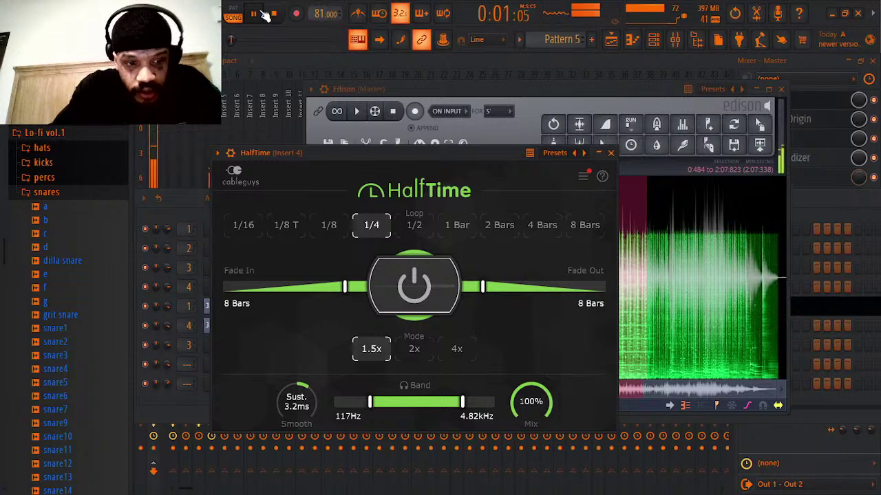
{"action": "left_click", "coordinate": [611, 39]}
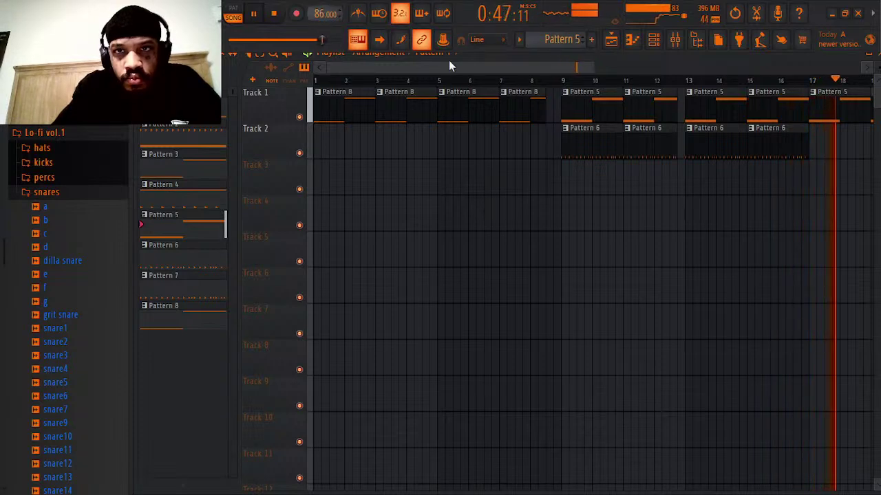
{"action": "left_click_drag", "start_coordinate": [595, 67], "coordinate": [672, 65]}
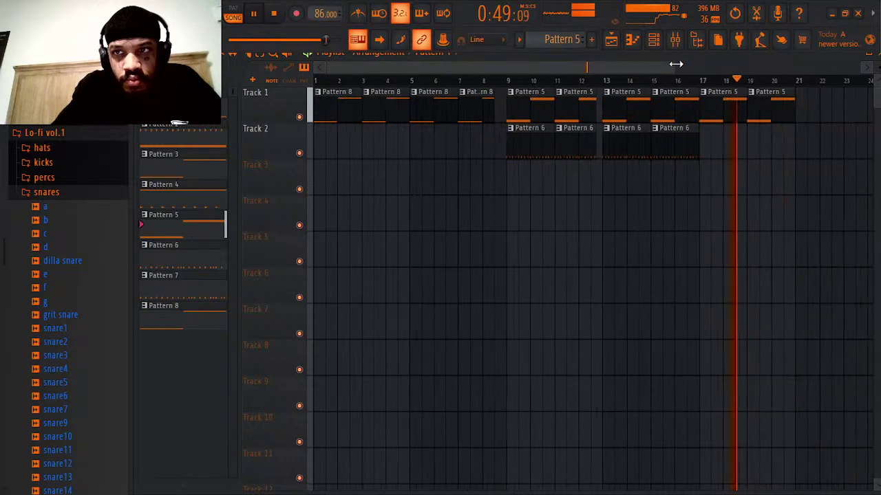
{"action": "key", "text": "space"}
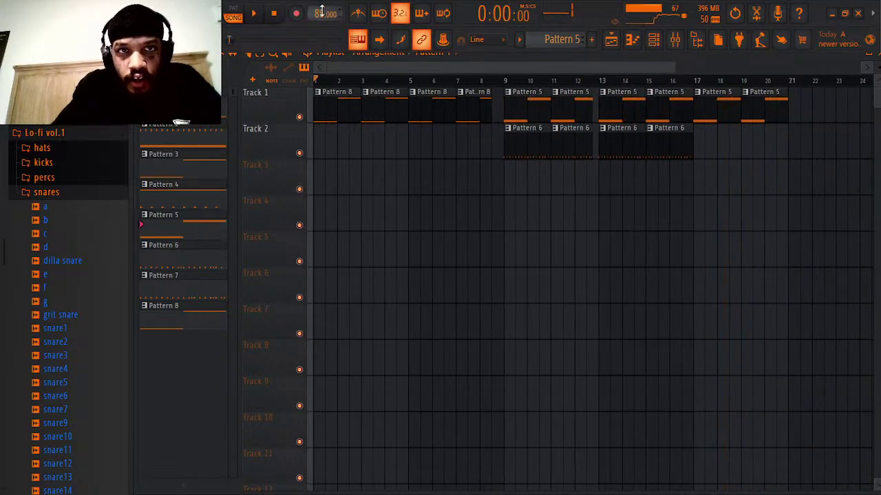
- Set the project tempo to 82 BPM and play the song with the Mixer shown
{"action": "left_click_drag", "start_coordinate": [322, 11], "coordinate": [322, 10]}
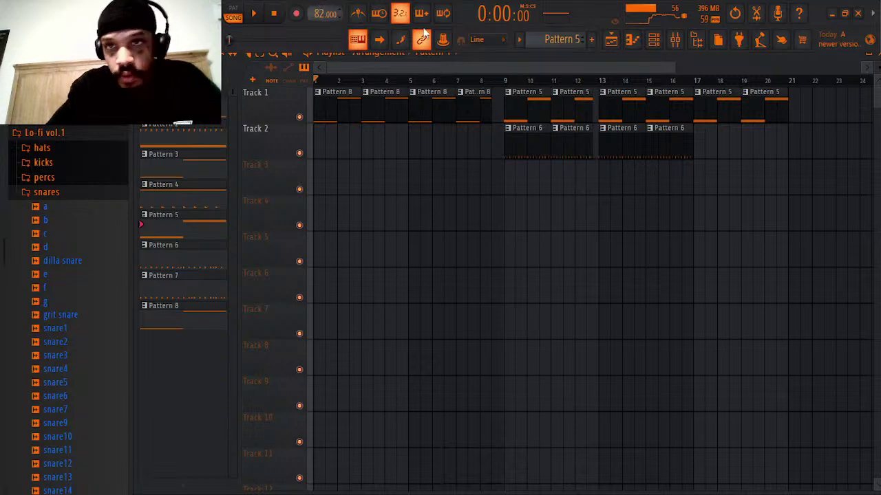
{"action": "left_click", "coordinate": [676, 41]}
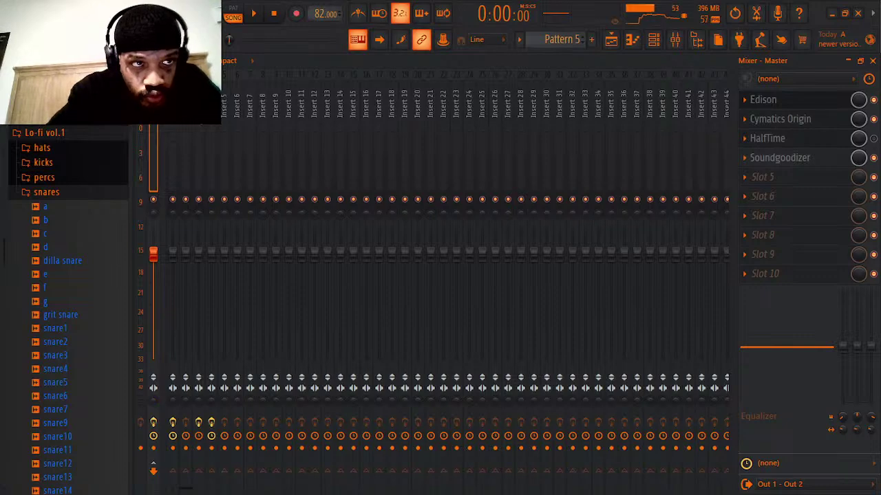
{"action": "key", "text": "space"}
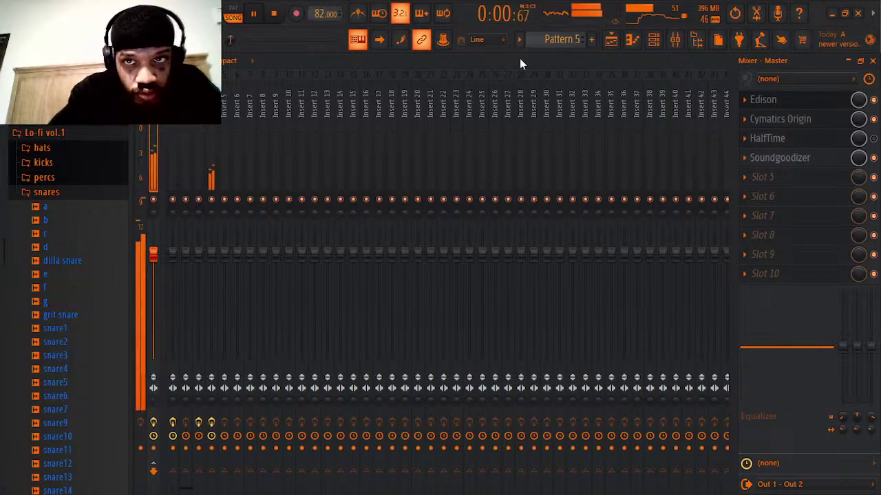
- Add two more Pattern 5 clips on Playlist Track 1 at bars 21 and 23, and stop playback
{"action": "left_click", "coordinate": [611, 42]}
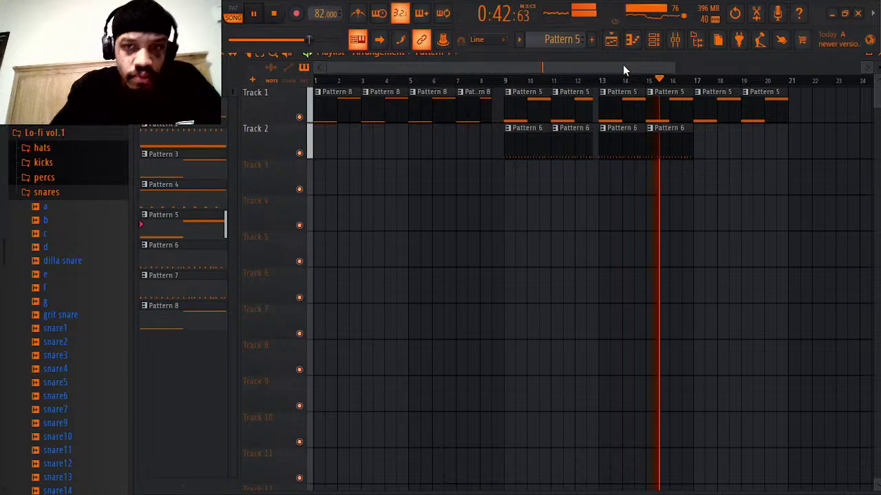
{"action": "left_click_drag", "start_coordinate": [626, 67], "coordinate": [760, 68]}
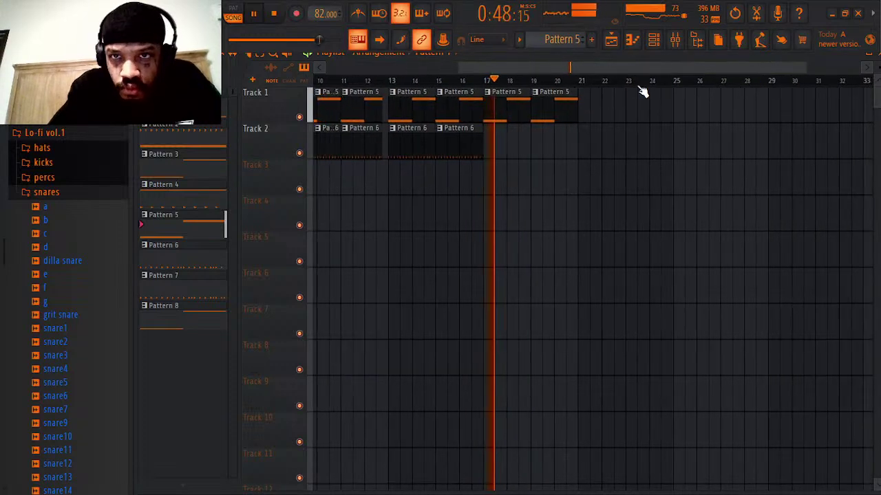
{"action": "left_click", "coordinate": [583, 115]}
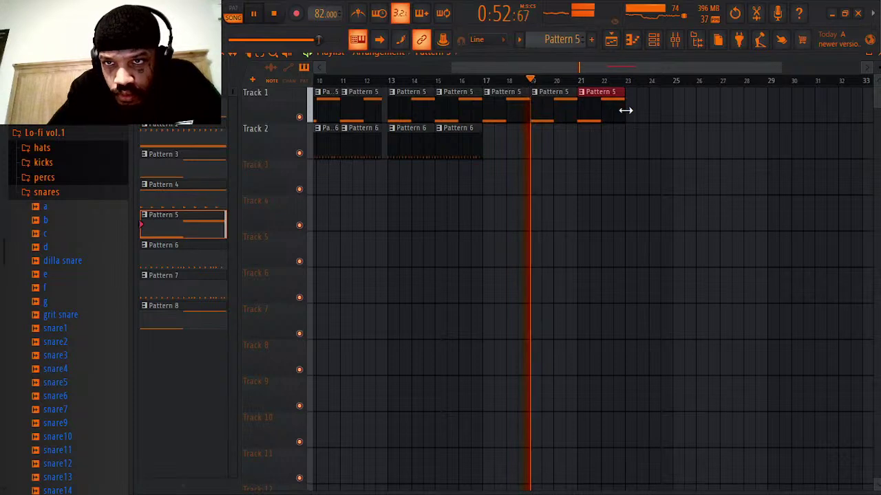
{"action": "left_click", "coordinate": [628, 111]}
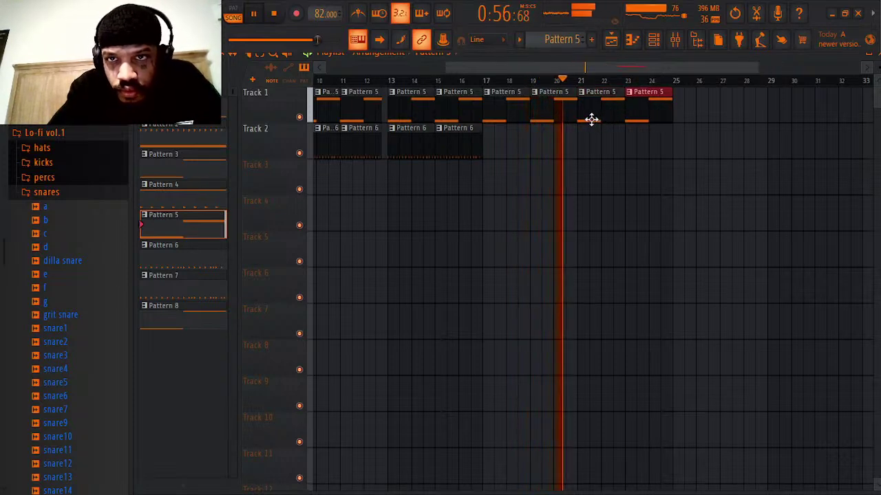
{"action": "key", "text": "space"}
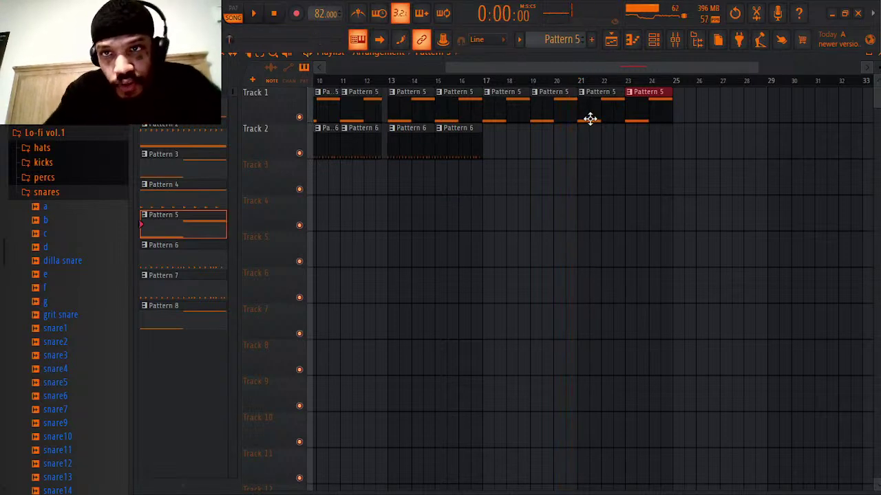
- Route the b and hihat21 channels to mixer track 5 in the Channel rack
{"action": "left_click", "coordinate": [654, 40]}
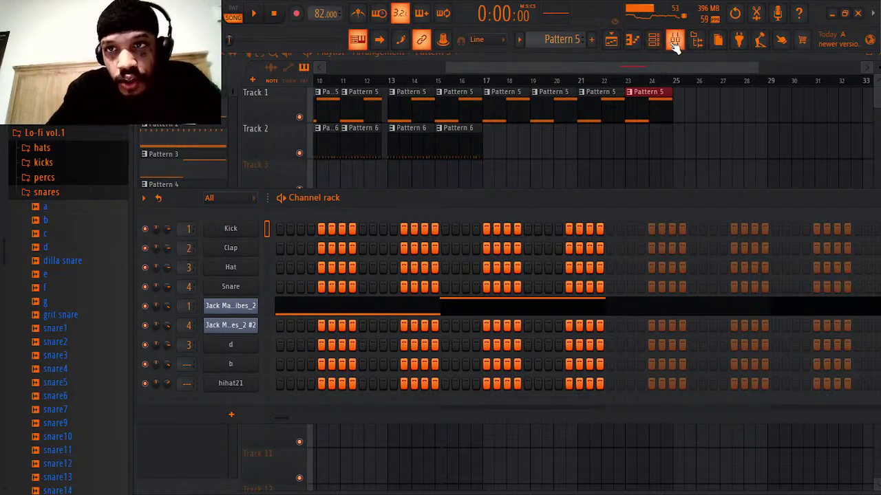
{"action": "left_click", "coordinate": [675, 42]}
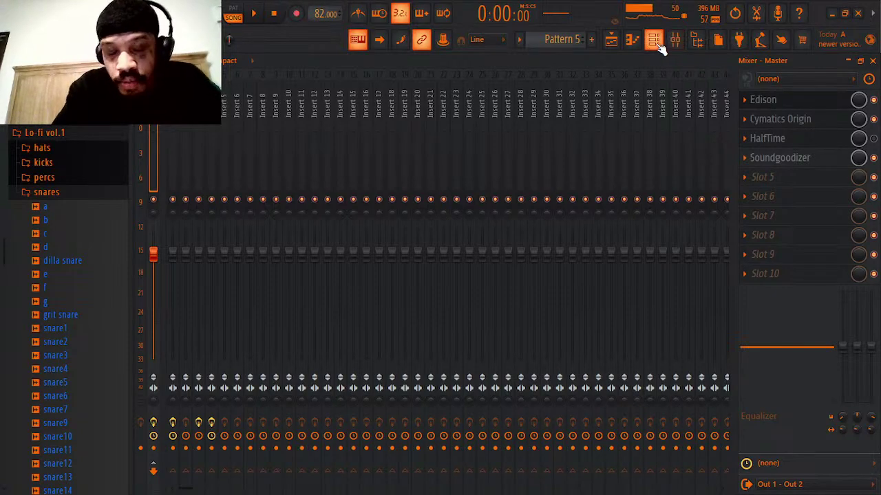
{"action": "left_click", "coordinate": [656, 42]}
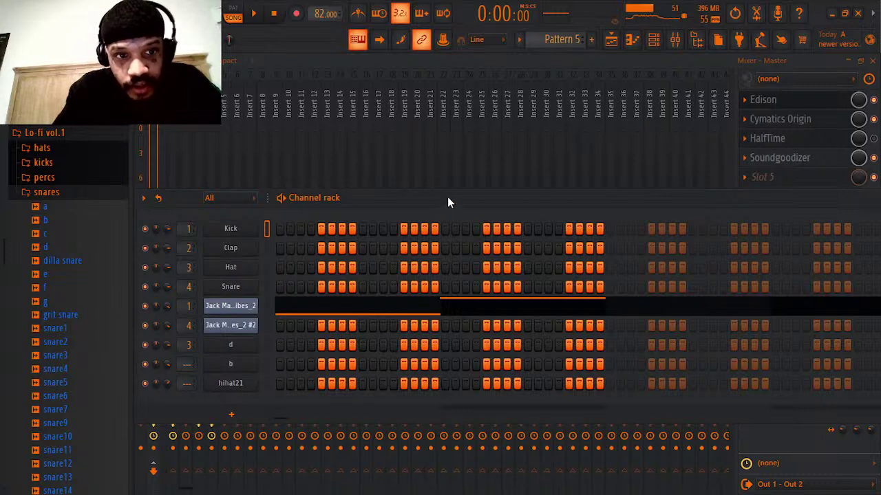
{"action": "left_click_drag", "start_coordinate": [189, 365], "coordinate": [189, 347]}
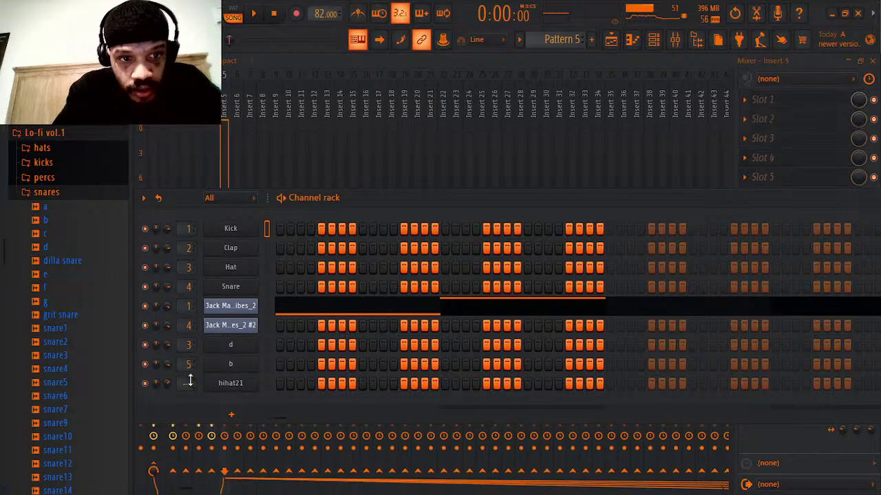
{"action": "mouse_move", "coordinate": [190, 382]}
{"action": "left_mouse_down"}
{"action": "mouse_move", "coordinate": [190, 372]}
{"action": "mouse_move", "coordinate": [189, 387]}
{"action": "left_mouse_up"}
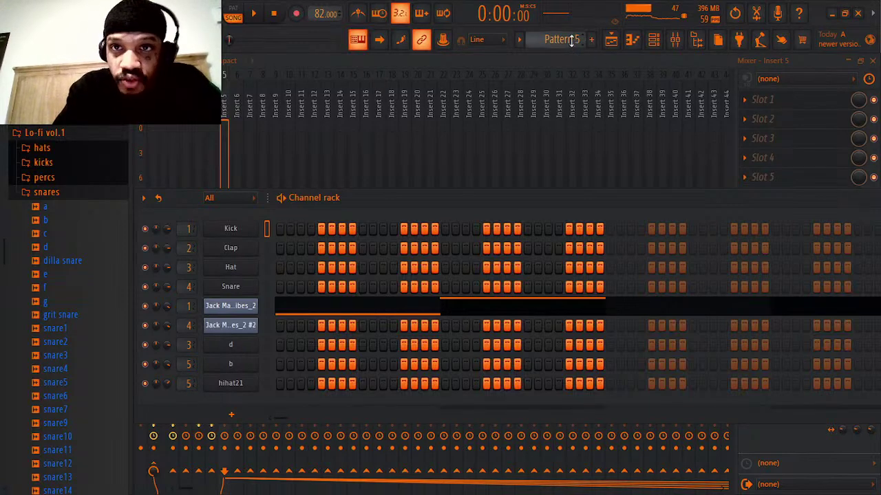
- Audition Pattern 4 and Pattern 3 one after the other, stopping playback after each
{"action": "scroll", "coordinate": [571, 39], "scroll_direction": "up", "scroll_amount": 1}
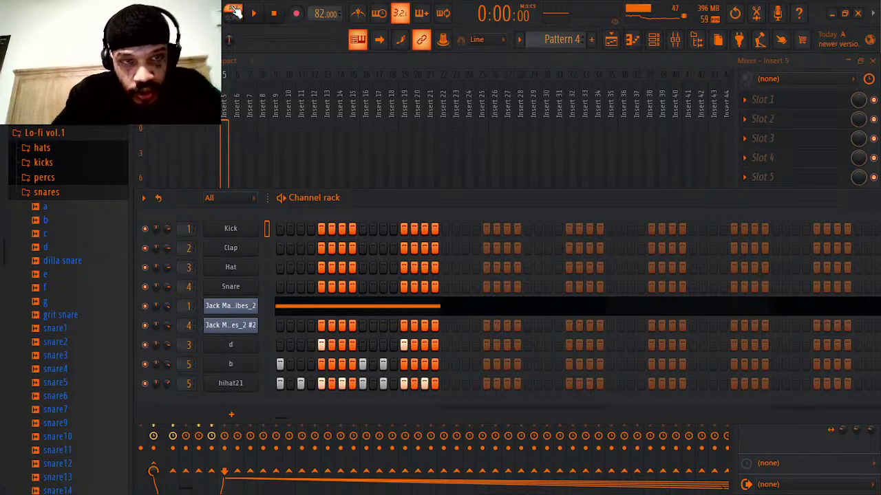
{"action": "key", "text": "space"}
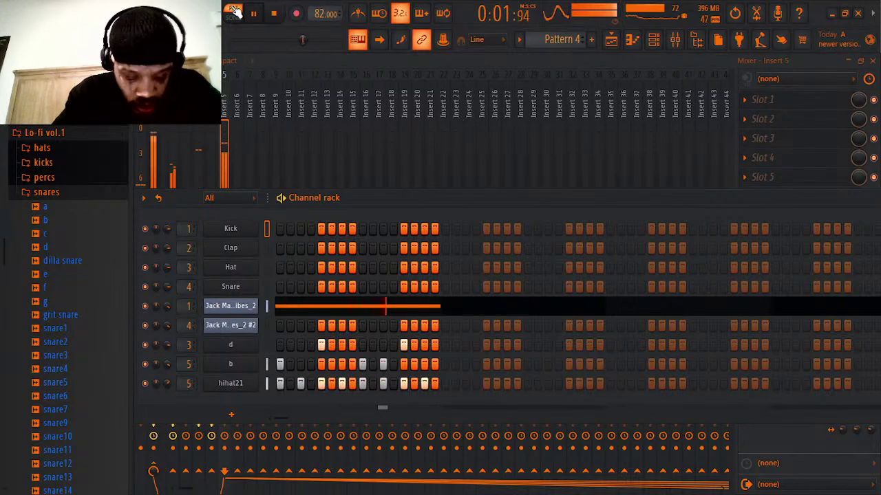
{"action": "key", "text": "space"}
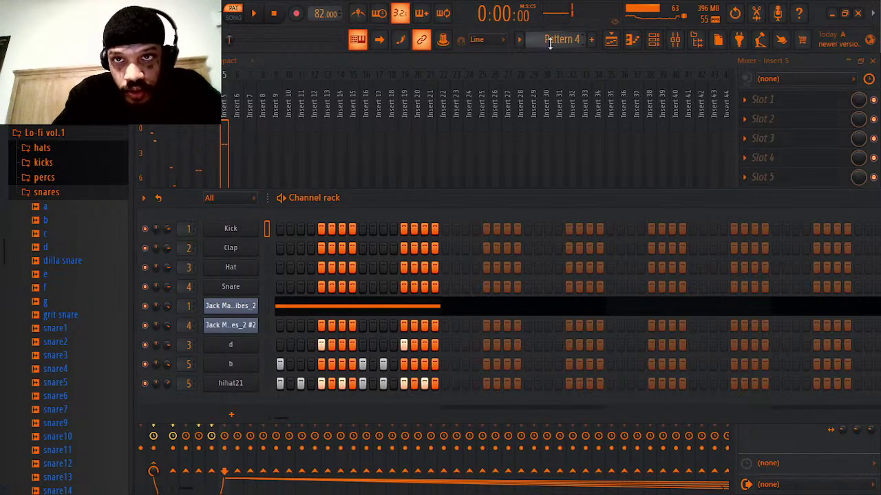
{"action": "scroll", "coordinate": [548, 42], "scroll_direction": "down", "scroll_amount": 1}
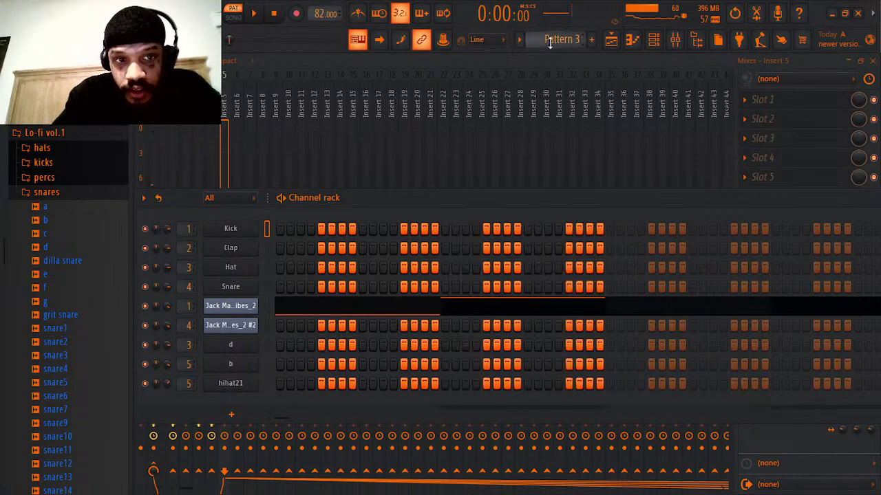
{"action": "key", "text": "space"}
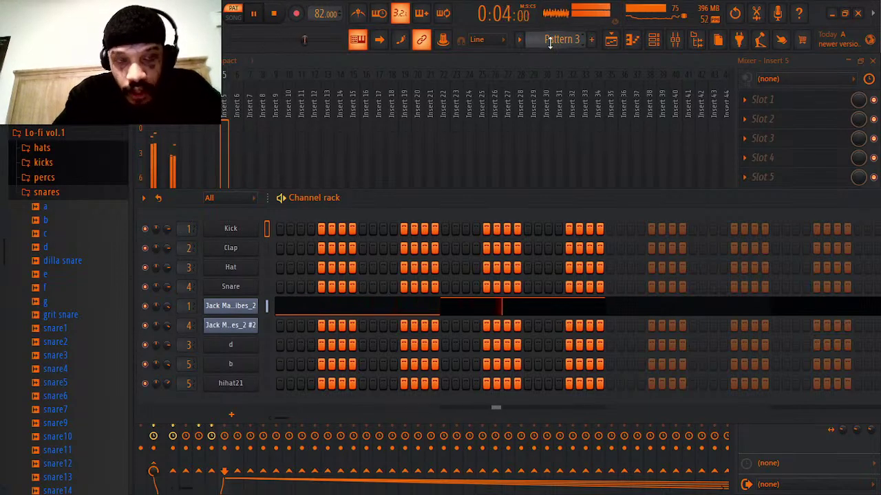
{"action": "key", "text": "space"}
- Audition Pattern 2 and Pattern 1 in turn, stop playback and return to Pattern 5
{"action": "scroll", "coordinate": [548, 41], "scroll_direction": "down", "scroll_amount": 1}
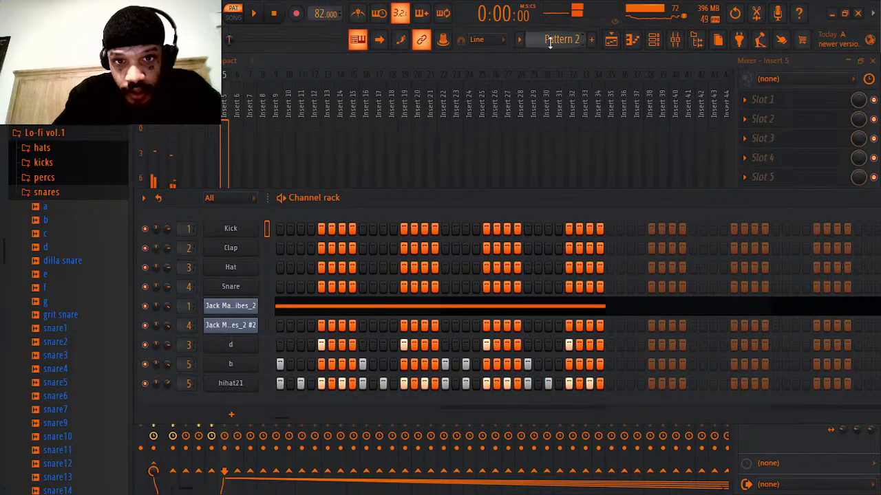
{"action": "key", "text": "space"}
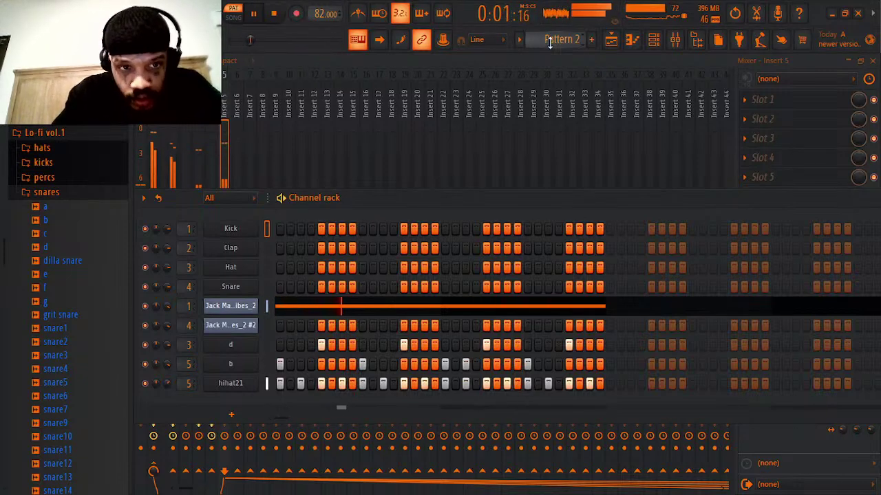
{"action": "key", "text": "space"}
{"action": "scroll", "coordinate": [550, 41], "scroll_direction": "up", "scroll_amount": 1}
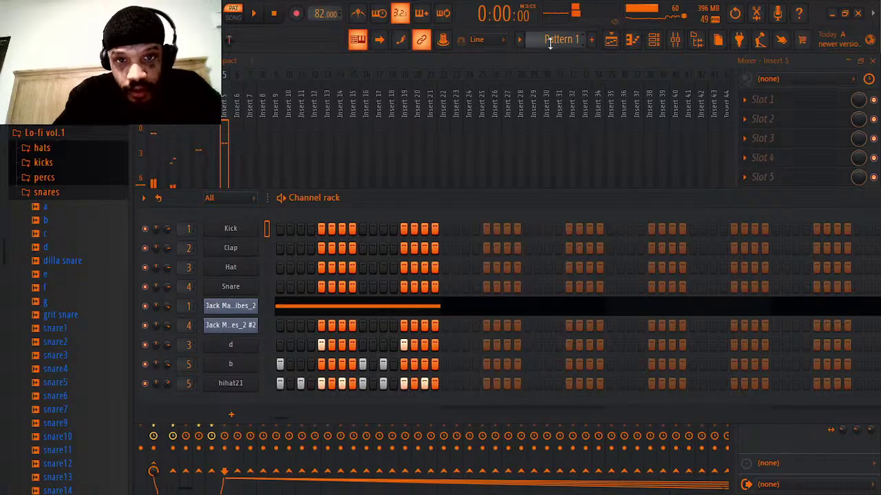
{"action": "key", "text": "space"}
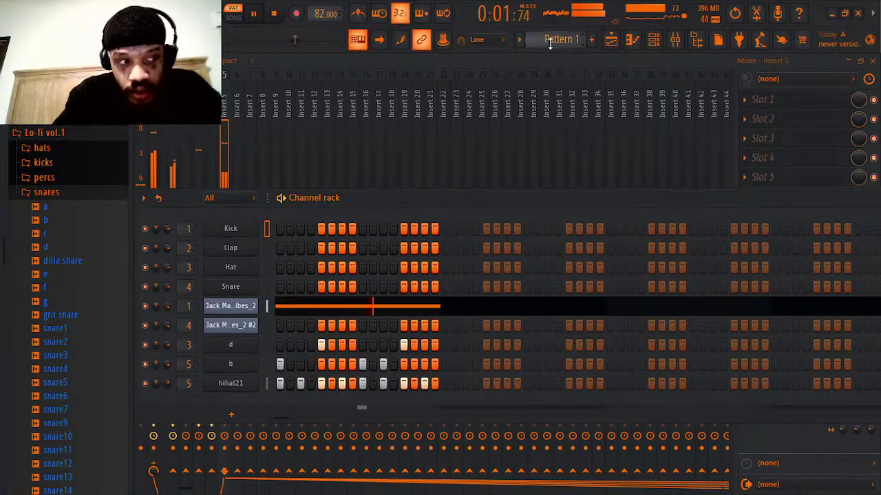
{"action": "key", "text": "space"}
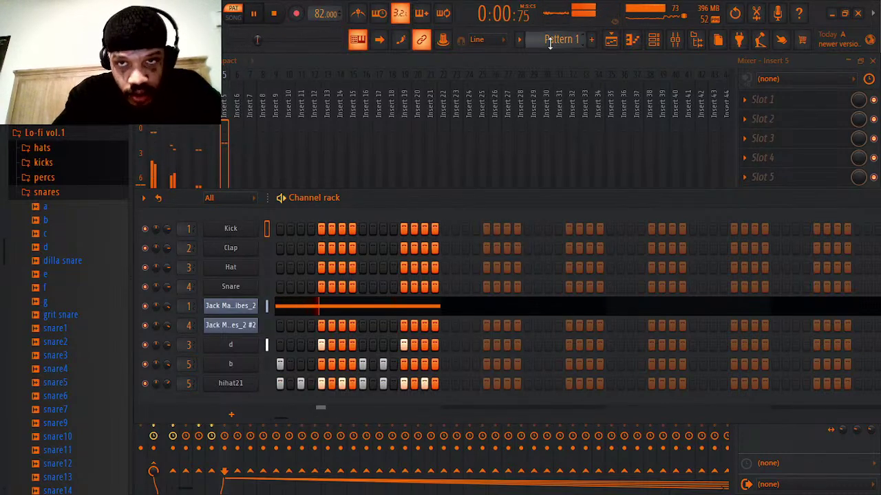
{"action": "scroll", "coordinate": [550, 42], "scroll_direction": "down", "scroll_amount": 4}
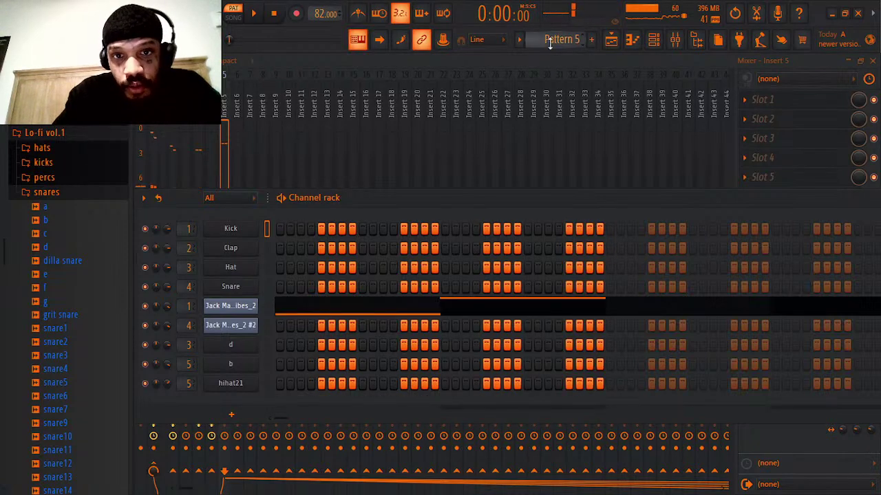
- Examine the arrangement from bar 1 in the Playlist and close the Playlist
{"action": "left_click", "coordinate": [611, 40]}
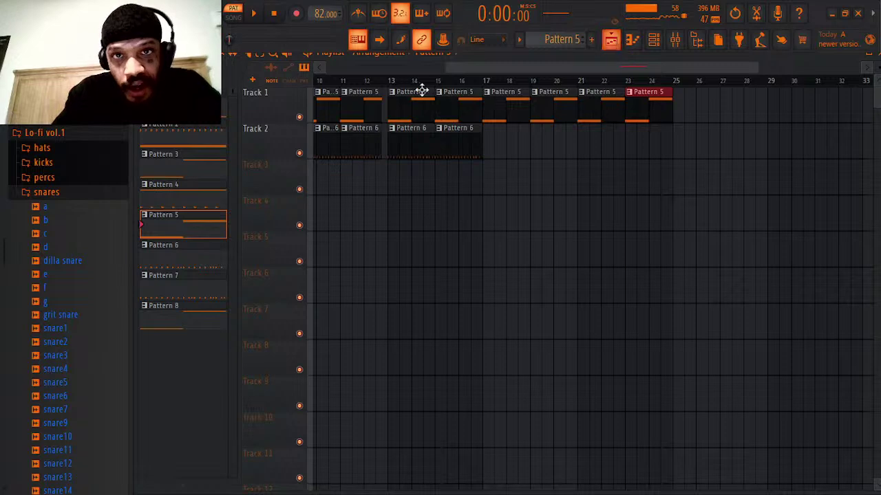
{"action": "left_click_drag", "start_coordinate": [449, 68], "coordinate": [327, 73]}
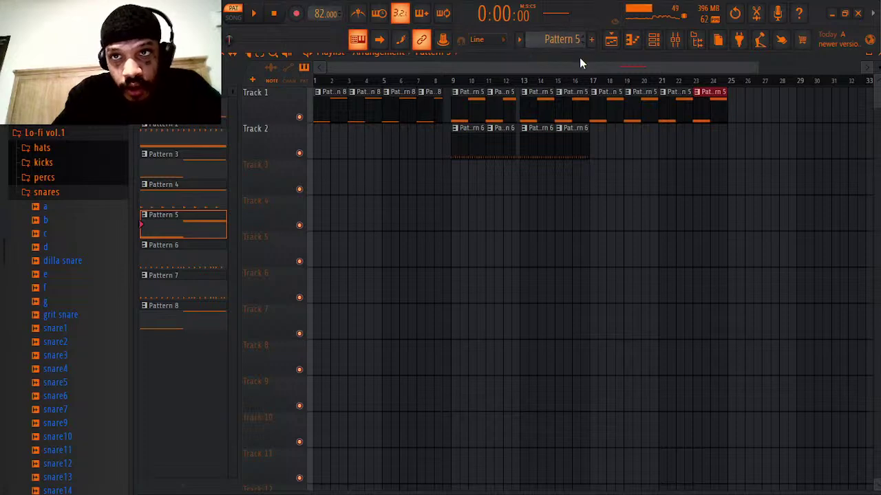
{"action": "left_click", "coordinate": [611, 40]}
- Play Pattern 8, inspect the Fruity Multiband Compressor on Insert 4, and stop playback
{"action": "scroll", "coordinate": [571, 39], "scroll_direction": "down", "scroll_amount": 3}
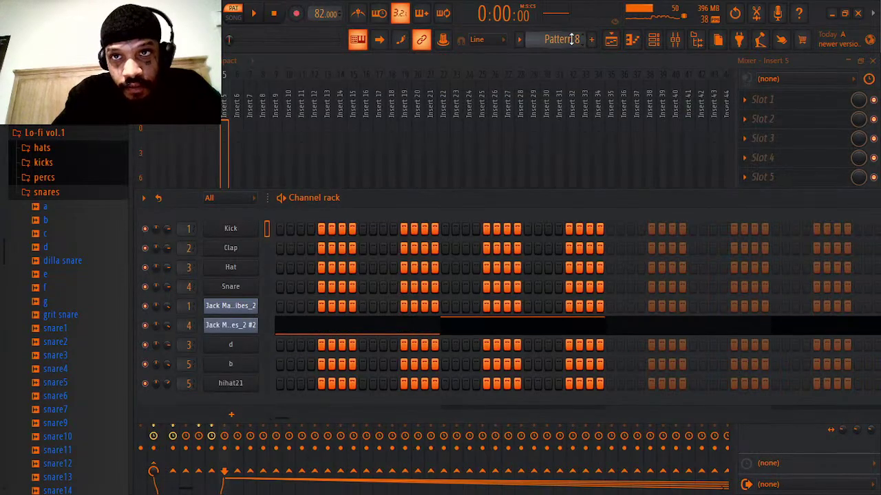
{"action": "key", "text": "space"}
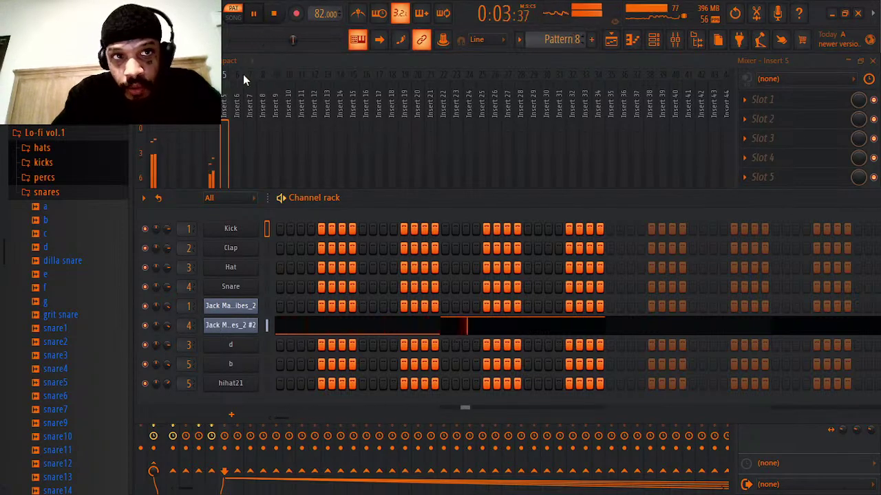
{"action": "left_click", "coordinate": [211, 107]}
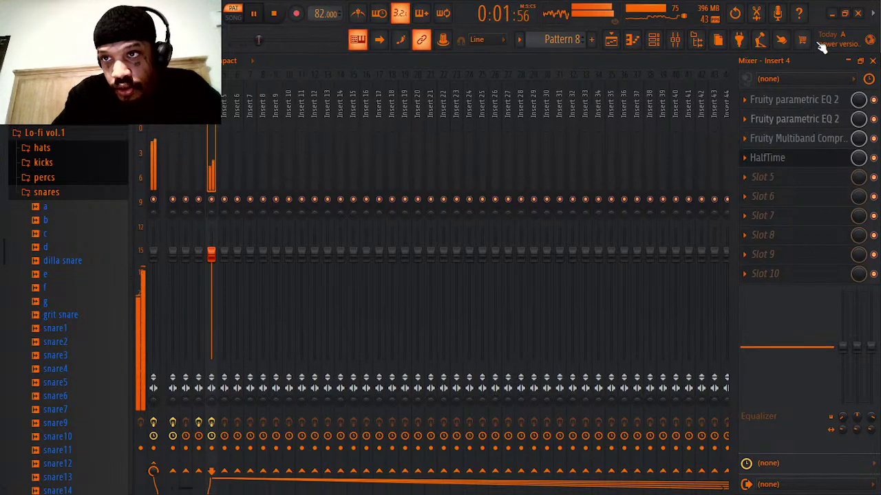
{"action": "left_click", "coordinate": [809, 146]}
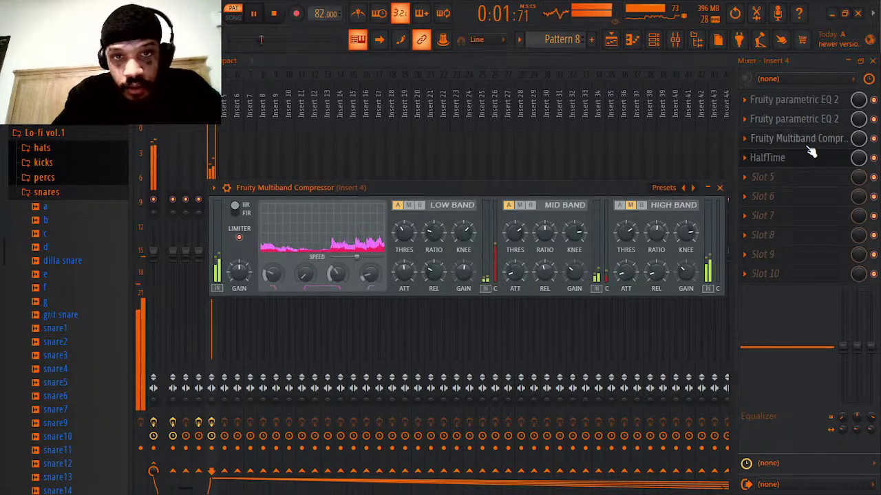
{"action": "left_click", "coordinate": [718, 188]}
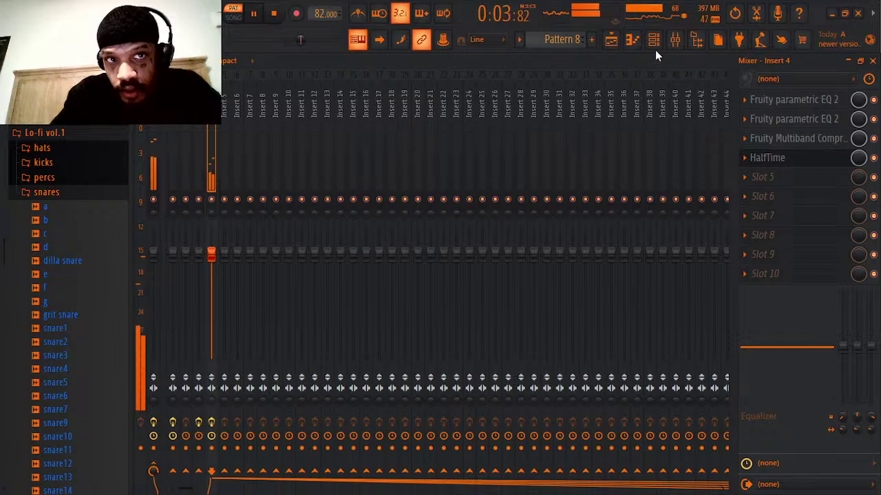
{"action": "key", "text": "space"}
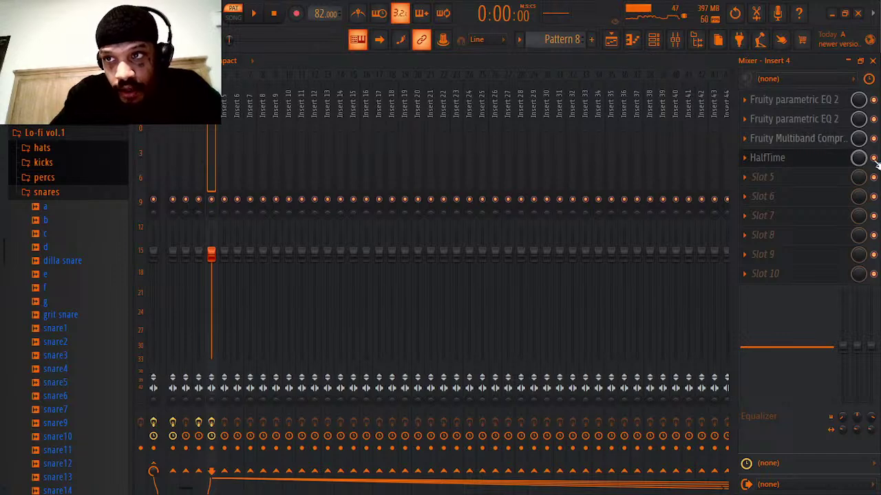
- Play Pattern 8 and the song with HalfTime bypassed on Insert 4, and replay the song with HalfTime enabled
{"action": "key", "text": "space"}
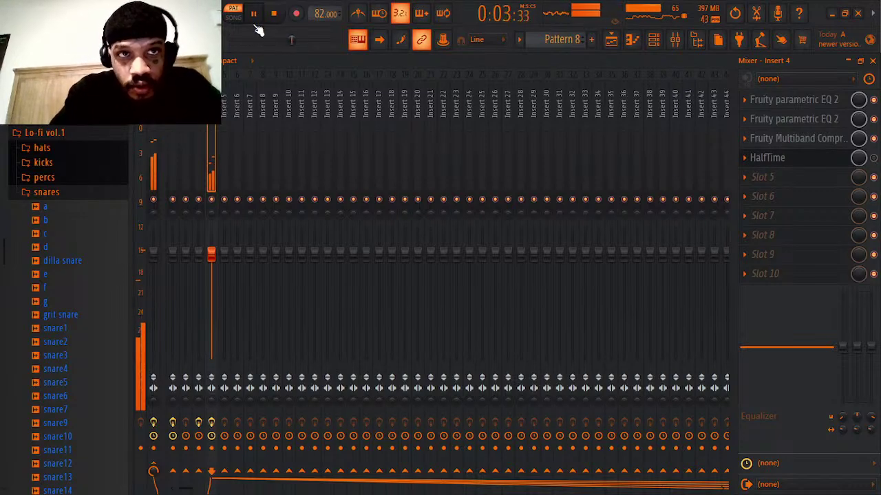
{"action": "left_click", "coordinate": [234, 17]}
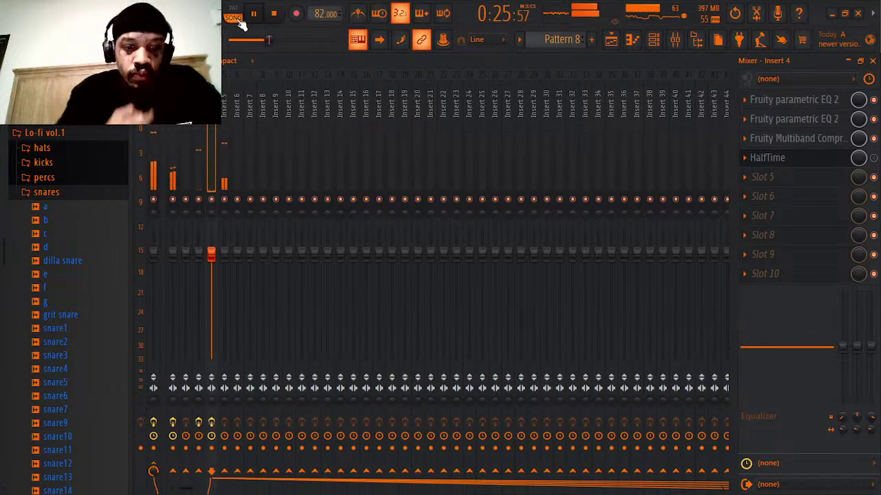
{"action": "key", "text": "space"}
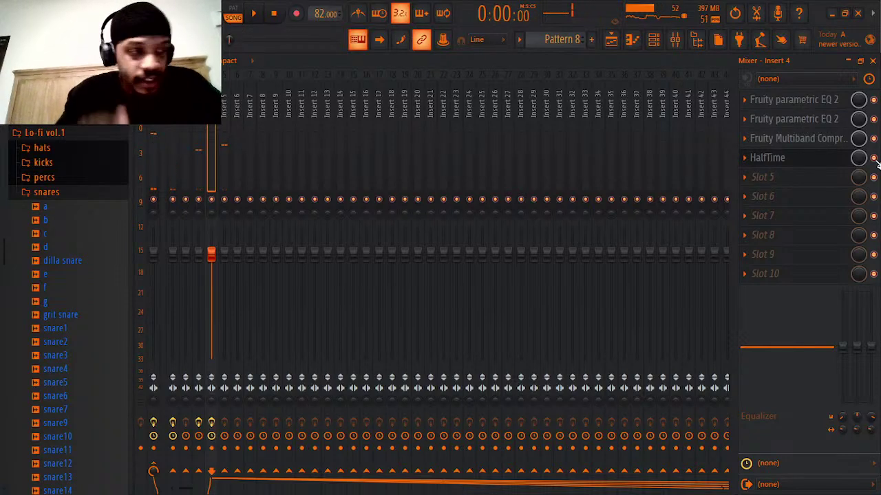
{"action": "key", "text": "space"}
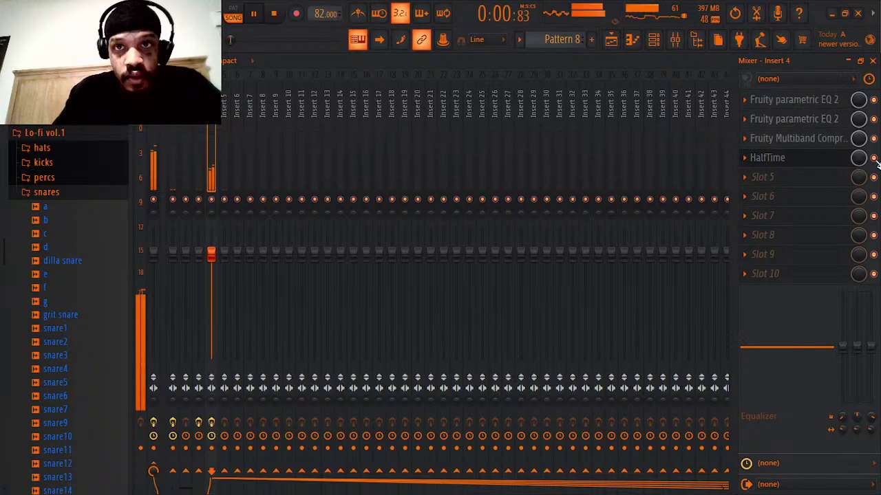
{"action": "key", "text": "space"}
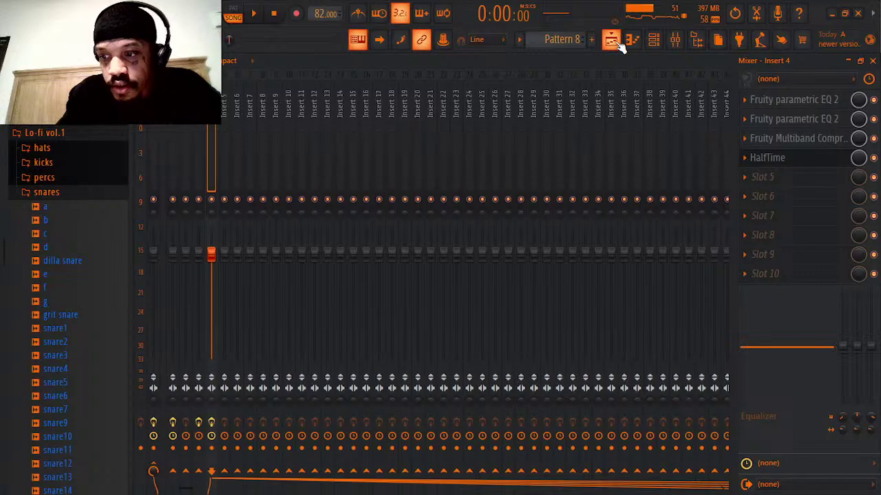
- Play Pattern 6 in pattern mode and route the b channel to mixer track 6 in the Channel rack
{"action": "left_click", "coordinate": [656, 41]}
{"action": "left_click_drag", "start_coordinate": [443, 198], "coordinate": [445, 195]}
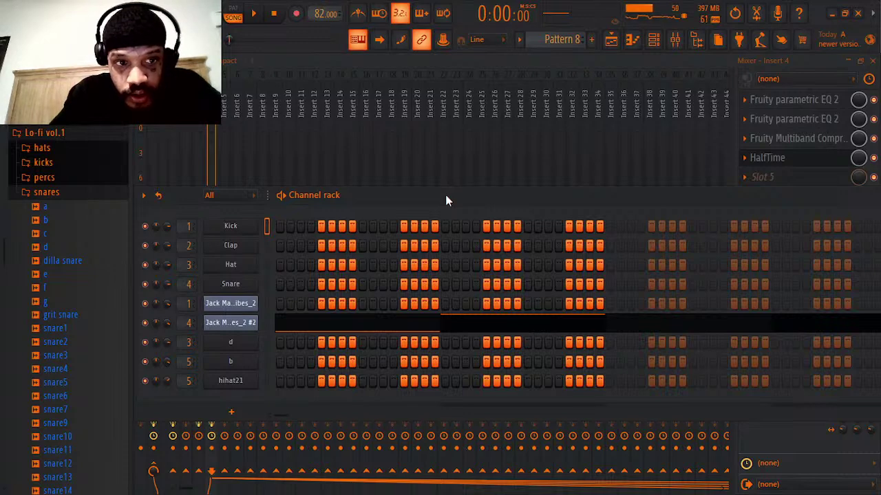
{"action": "scroll", "coordinate": [559, 40], "scroll_direction": "up", "scroll_amount": 2}
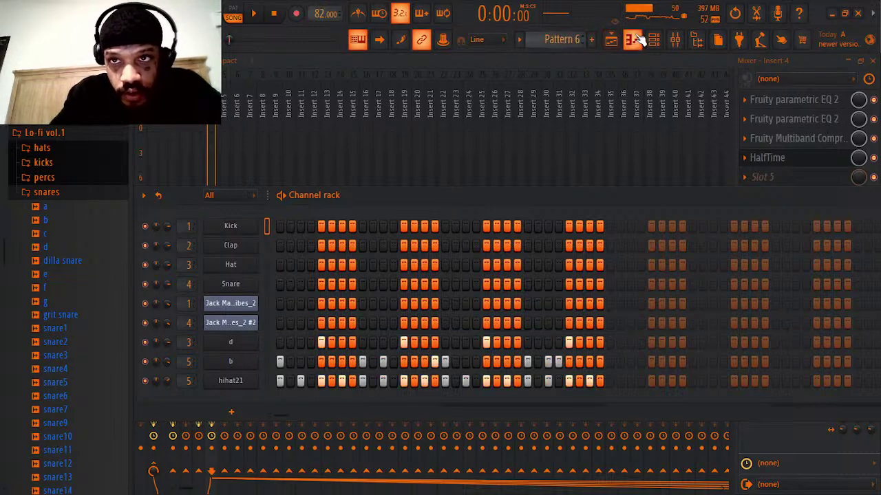
{"action": "left_click", "coordinate": [235, 9]}
{"action": "key", "text": "space"}
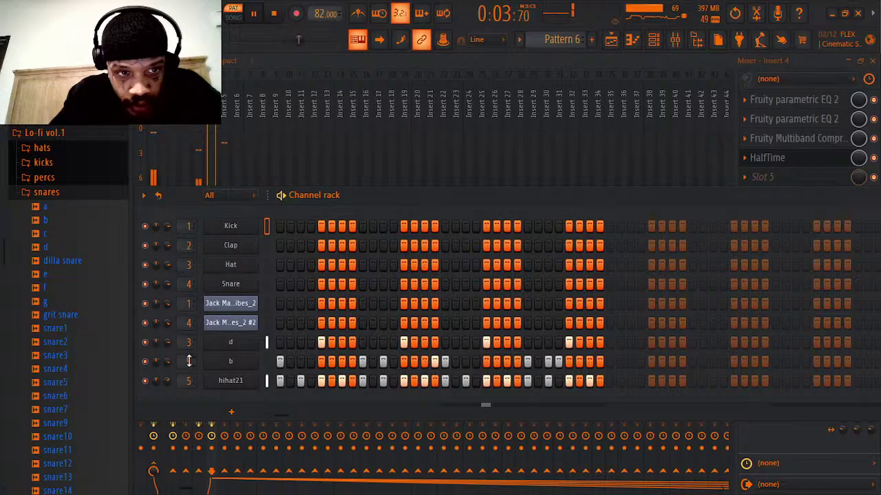
{"action": "scroll", "coordinate": [189, 361], "scroll_direction": "up", "scroll_amount": 2}
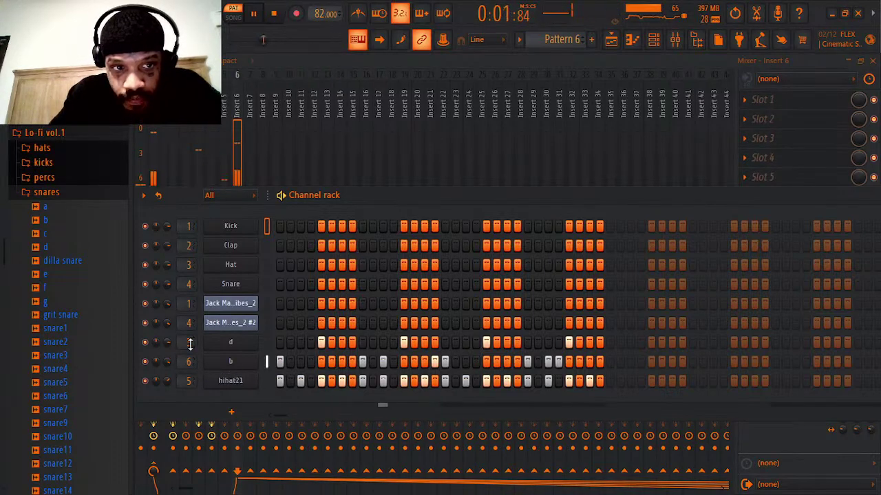
- Load Fruity Delay Bank into the first effect slot of Insert 5, the mixer track of the hihat21 channel
{"action": "left_click", "coordinate": [198, 116]}
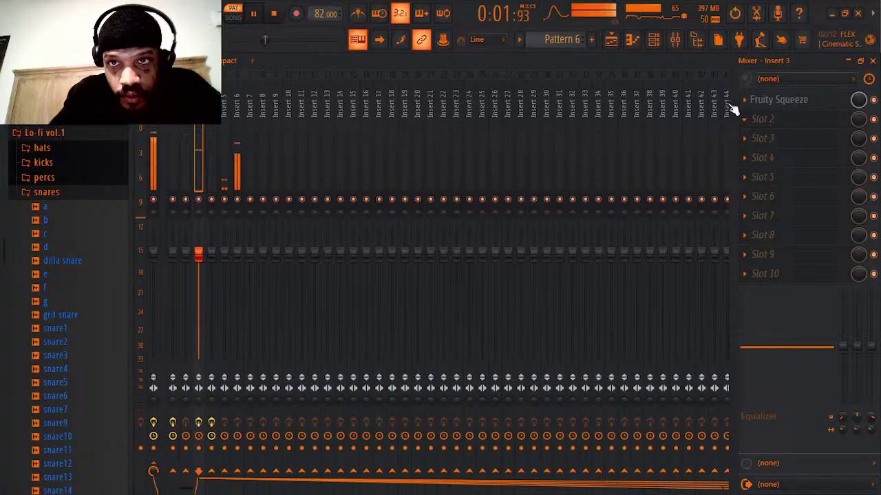
{"action": "left_click", "coordinate": [675, 41]}
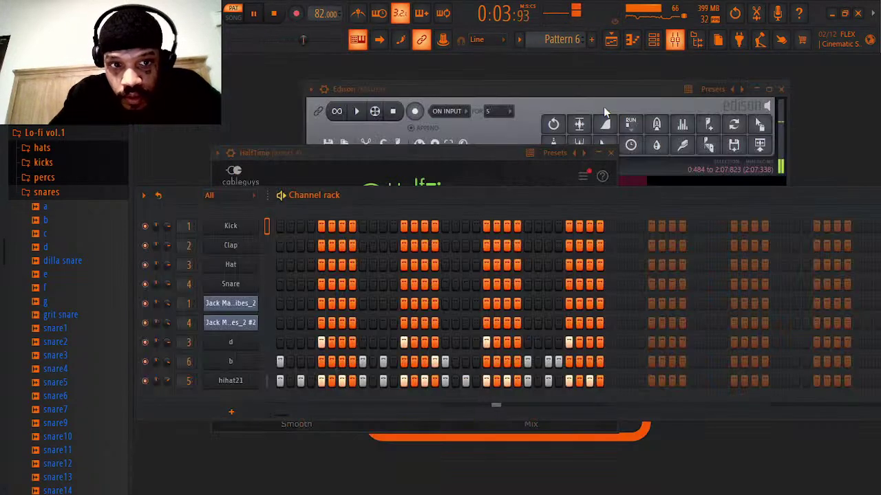
{"action": "left_click", "coordinate": [231, 380]}
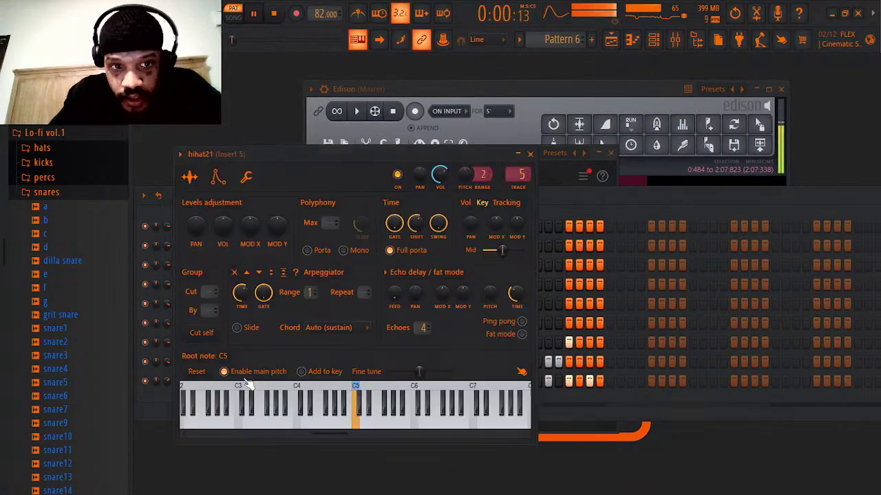
{"action": "left_click", "coordinate": [674, 41]}
{"action": "left_click", "coordinate": [776, 105]}
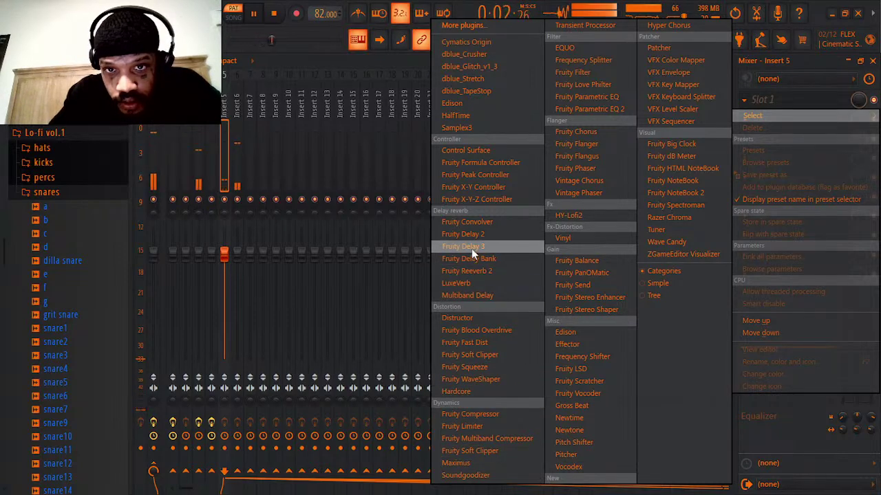
{"action": "left_click_drag", "start_coordinate": [473, 257], "coordinate": [478, 257]}
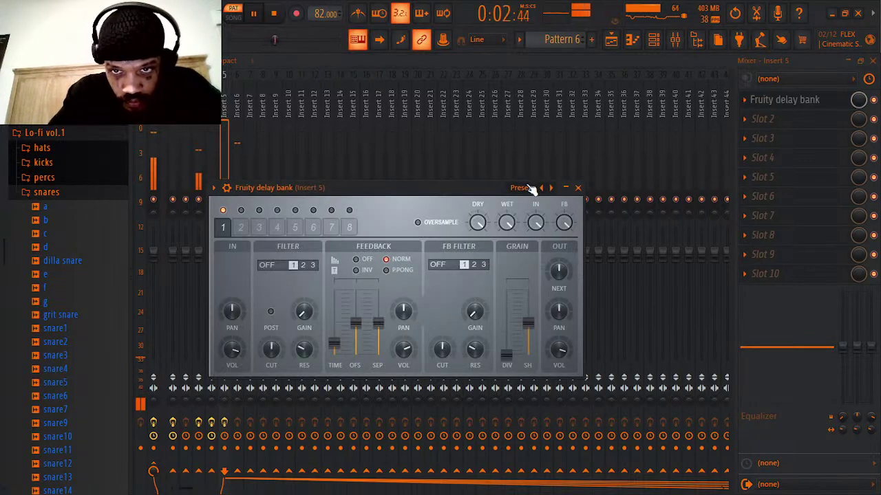
- Try the Crowded preset in Fruity Delay Bank on Insert 5, and replace it with the Millisecond offset preset
{"action": "left_click", "coordinate": [532, 190]}
{"action": "left_click", "coordinate": [582, 302]}
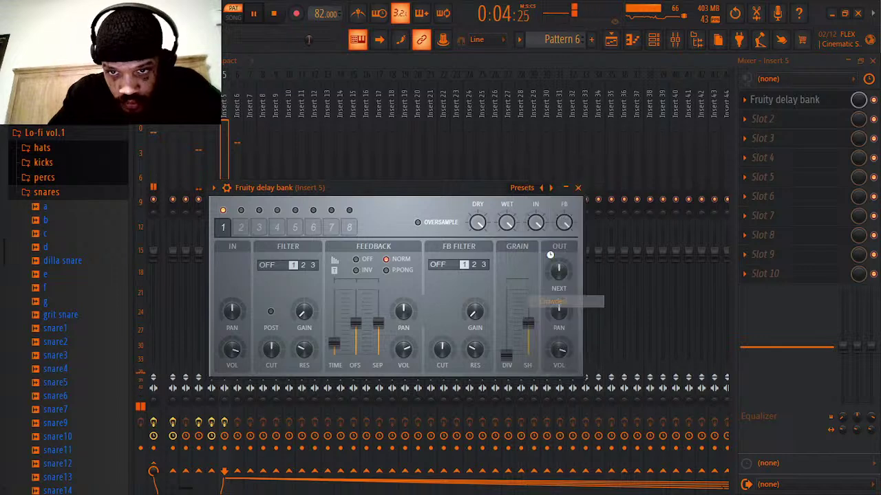
{"action": "left_click", "coordinate": [528, 187]}
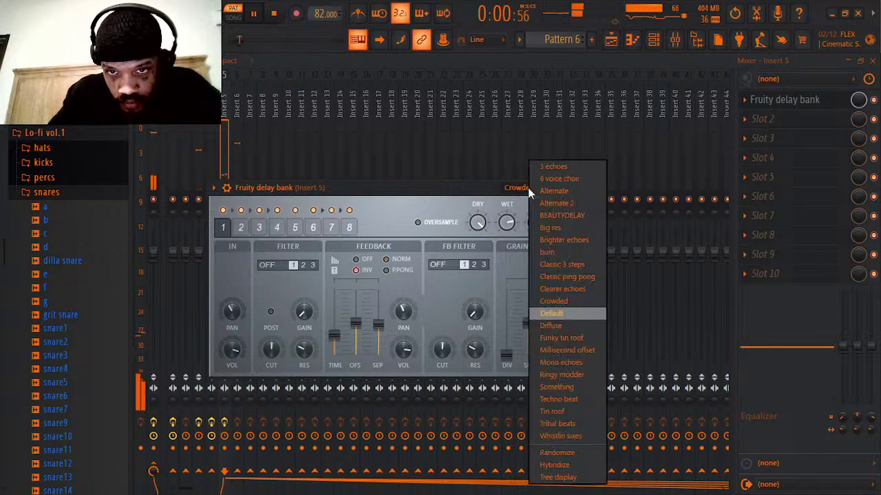
{"action": "left_click", "coordinate": [569, 349]}
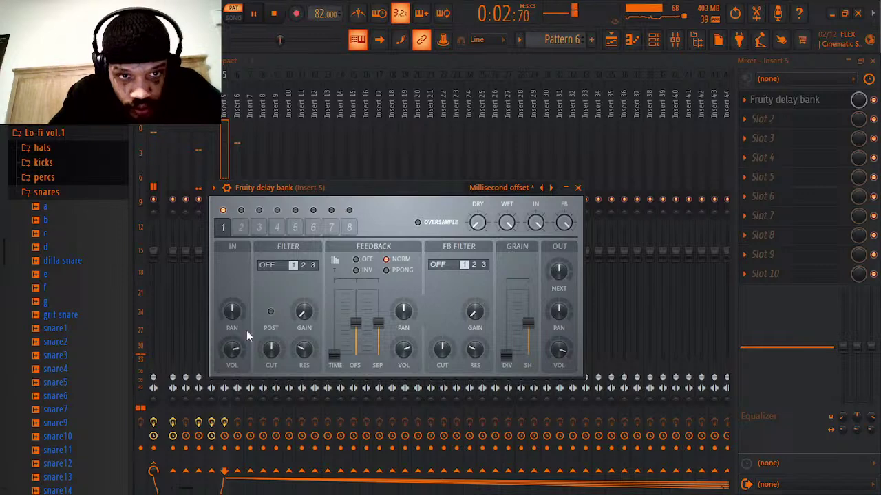
- Try a post low-pass filter with varied cutoff on Fruity Delay Bank, set the filter back to Off, and close the plugin
{"action": "left_click_drag", "start_coordinate": [265, 265], "coordinate": [265, 261]}
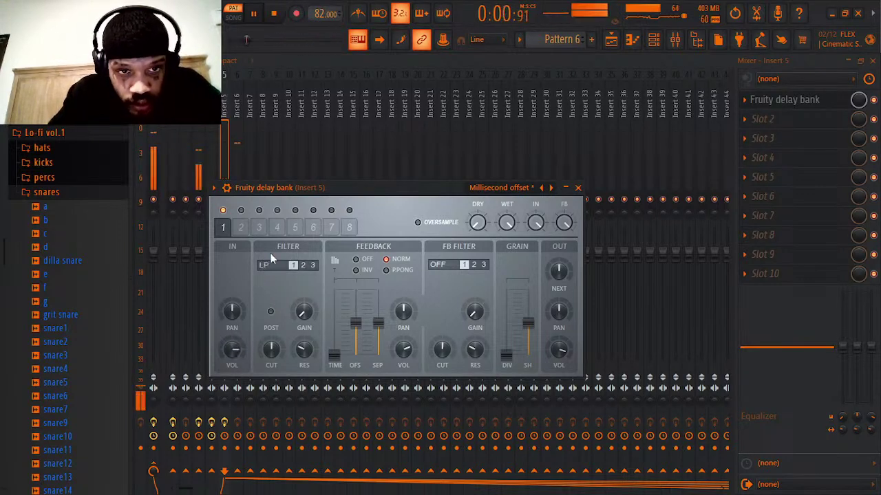
{"action": "left_click", "coordinate": [272, 313]}
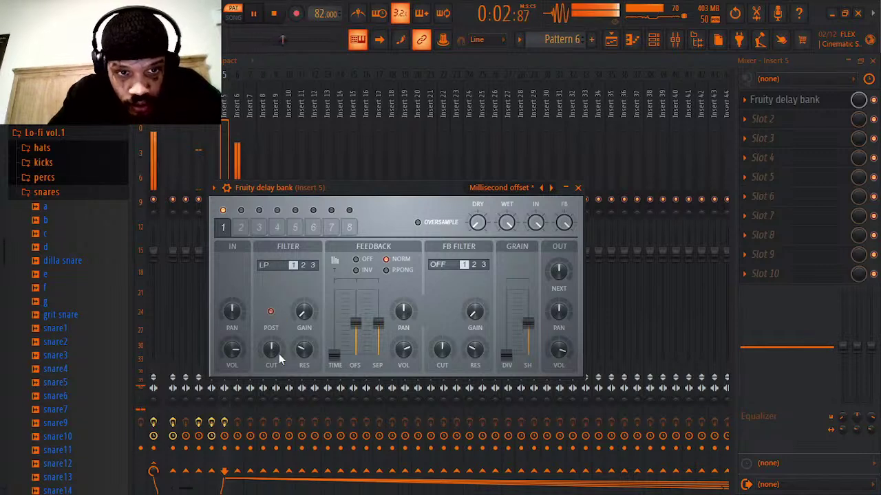
{"action": "left_click_drag", "start_coordinate": [279, 355], "coordinate": [278, 329]}
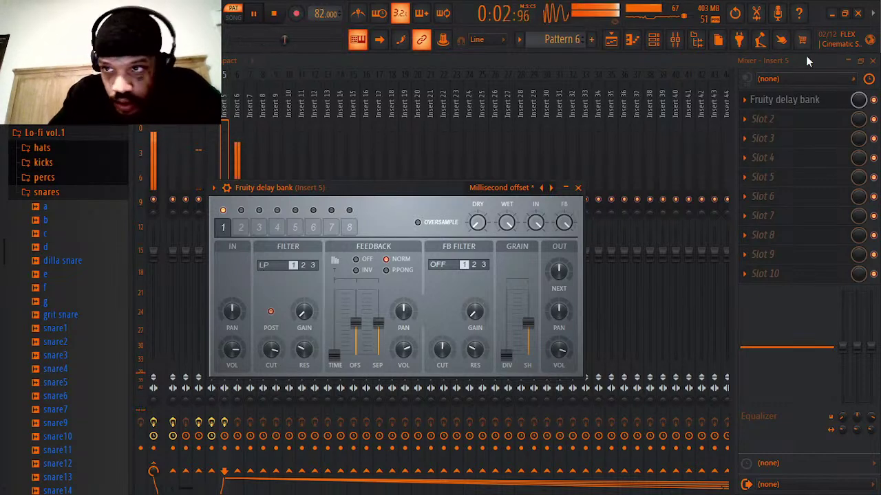
{"action": "left_click", "coordinate": [874, 100]}
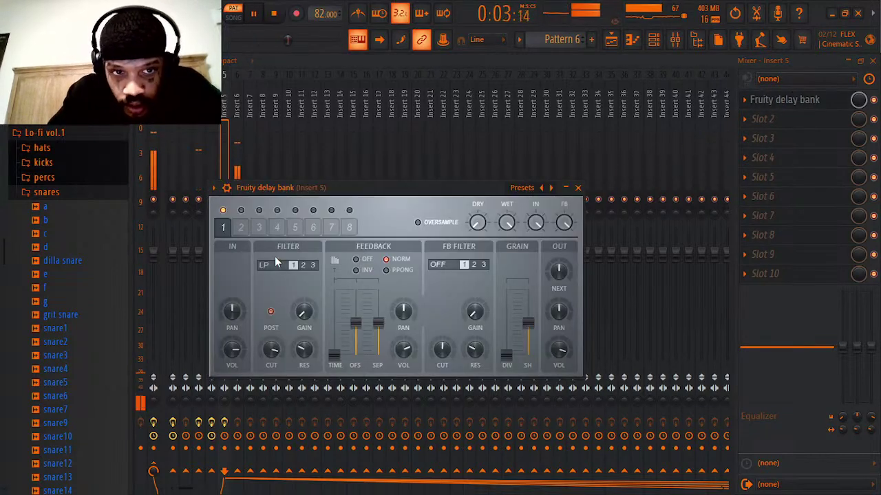
{"action": "left_click_drag", "start_coordinate": [262, 266], "coordinate": [263, 274]}
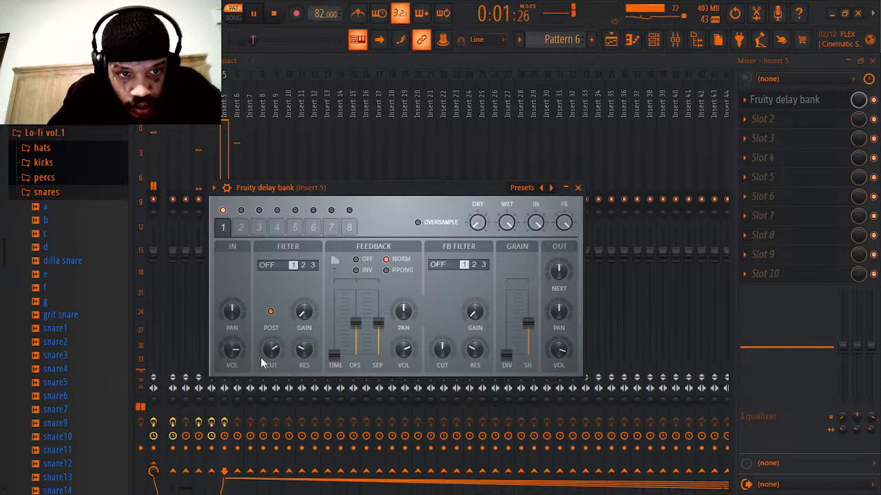
{"action": "left_click", "coordinate": [579, 189]}
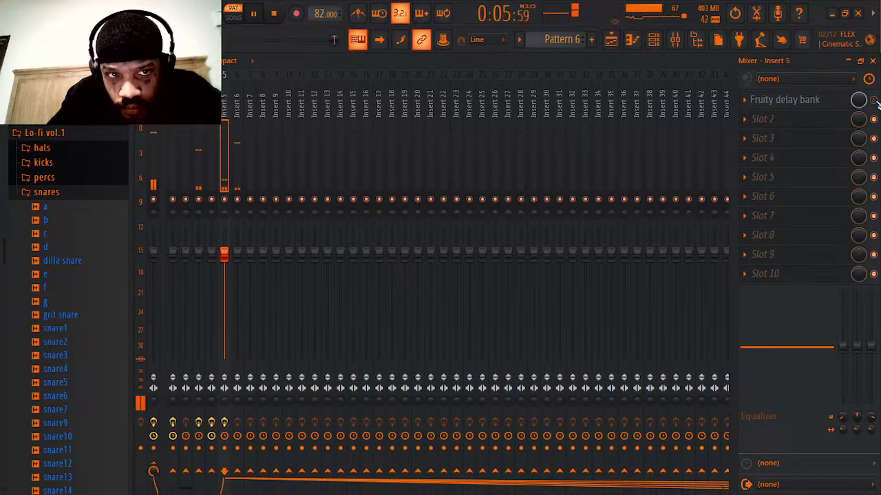
- Recheck Fruity Delay Bank on Insert 5 and replace it with Fruity Delay 3 in the first effect slot
{"action": "left_click", "coordinate": [814, 104]}
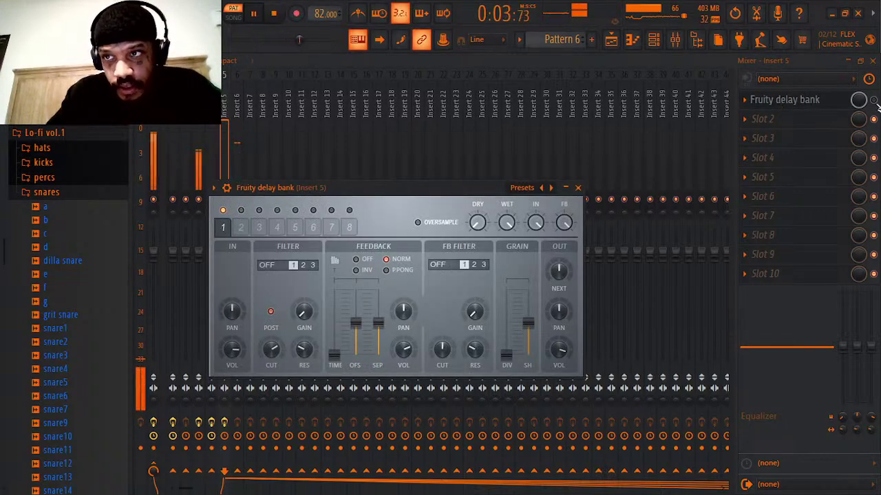
{"action": "left_click", "coordinate": [792, 102]}
{"action": "left_click", "coordinate": [748, 101]}
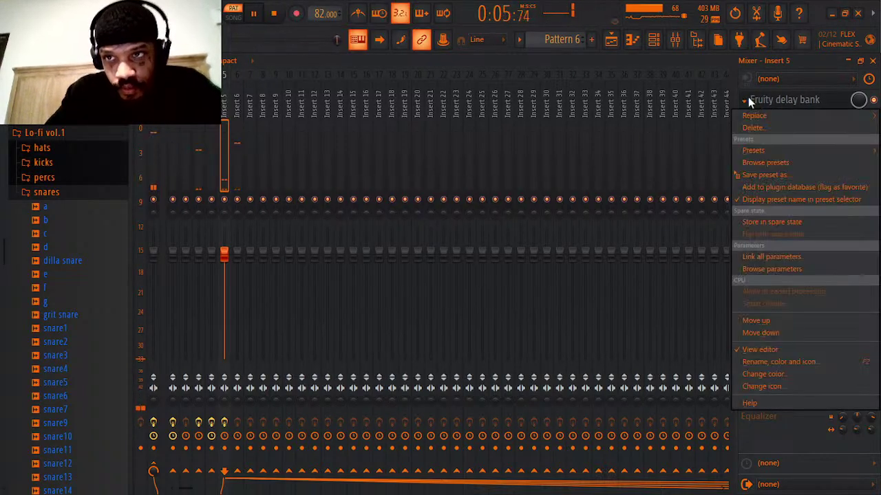
{"action": "mouse_move", "coordinate": [752, 117]}
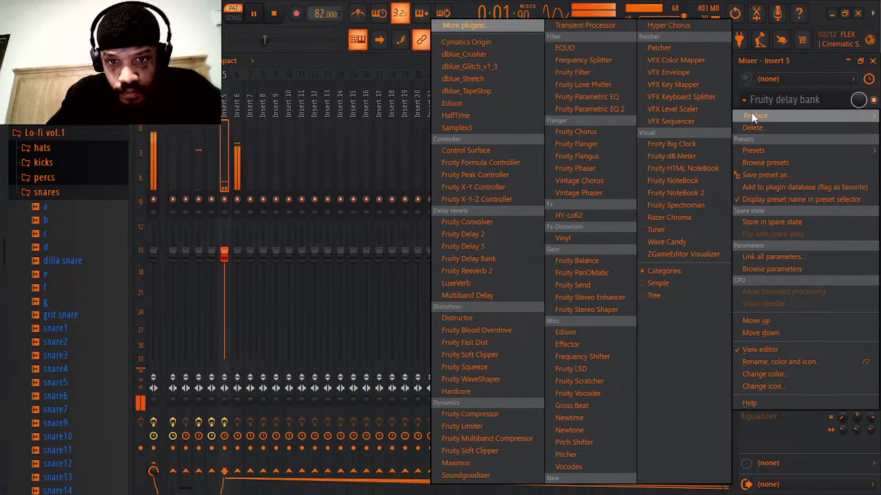
{"action": "left_click", "coordinate": [476, 249]}
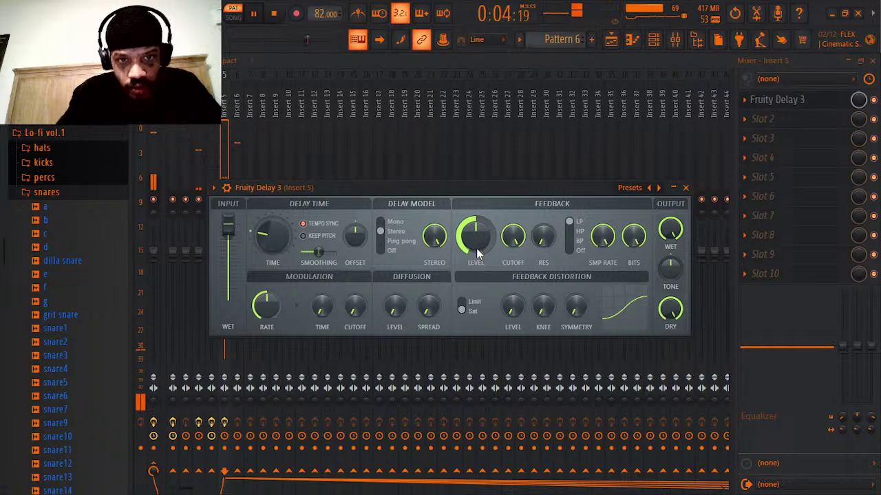
- Lower Fruity Delay 3's input wet level, enable Keep Pitch, choose the Ping pong model, and shorten the delay time to its minimum
{"action": "left_click_drag", "start_coordinate": [224, 220], "coordinate": [228, 276]}
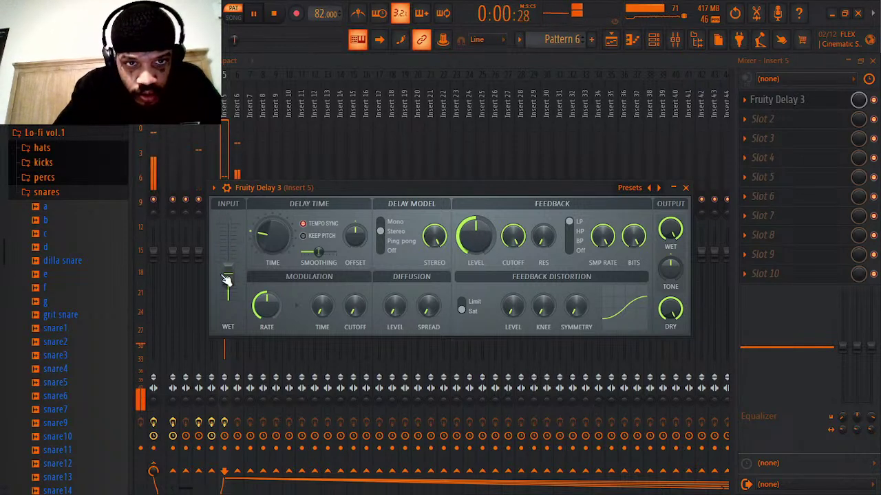
{"action": "left_click", "coordinate": [310, 237]}
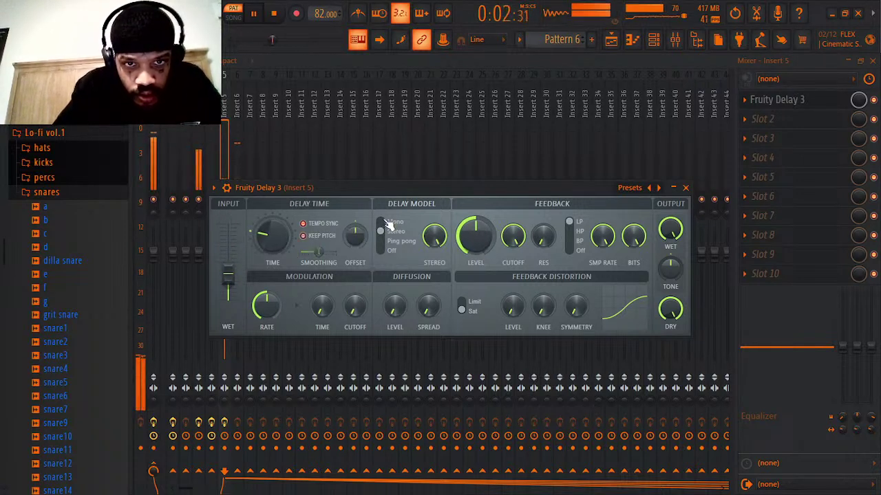
{"action": "left_click", "coordinate": [383, 240]}
{"action": "left_click_drag", "start_coordinate": [270, 237], "coordinate": [271, 252]}
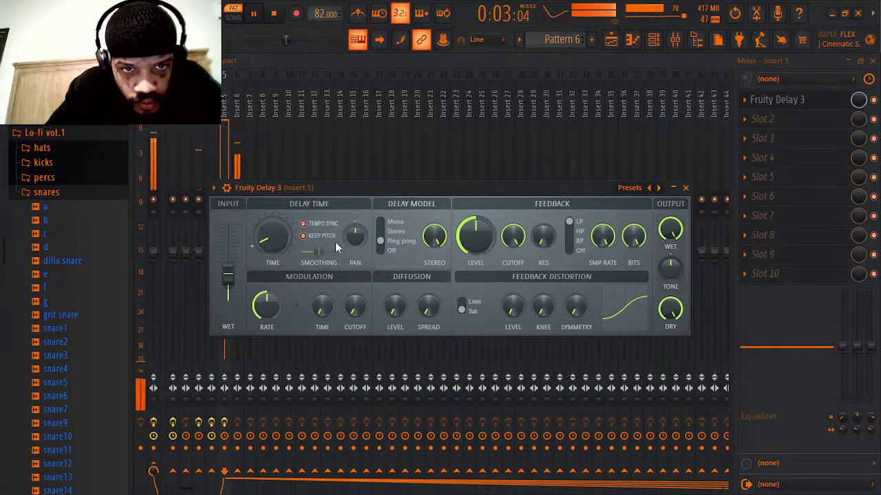
{"action": "left_click_drag", "start_coordinate": [269, 238], "coordinate": [269, 236]}
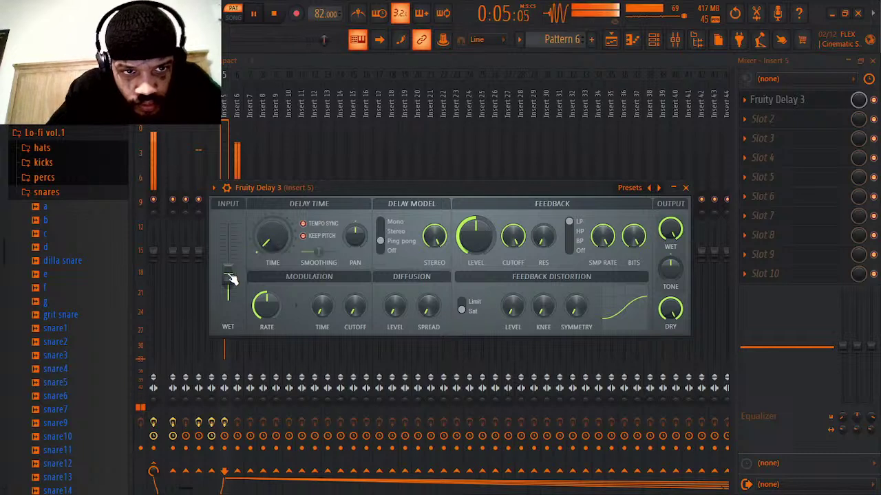
- Lower the input wet level further, reduce the modulation rate, and raise the modulation cutoff amount in Fruity Delay 3
{"action": "left_click_drag", "start_coordinate": [229, 275], "coordinate": [229, 287]}
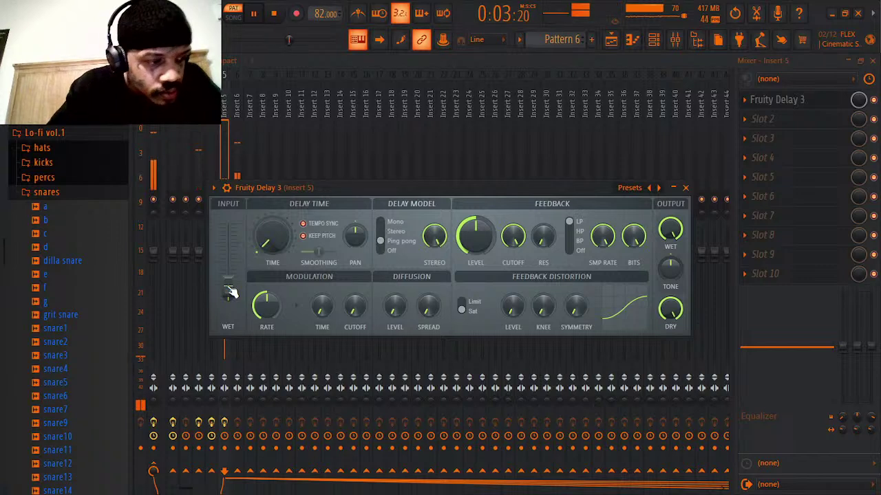
{"action": "left_click_drag", "start_coordinate": [227, 285], "coordinate": [266, 322]}
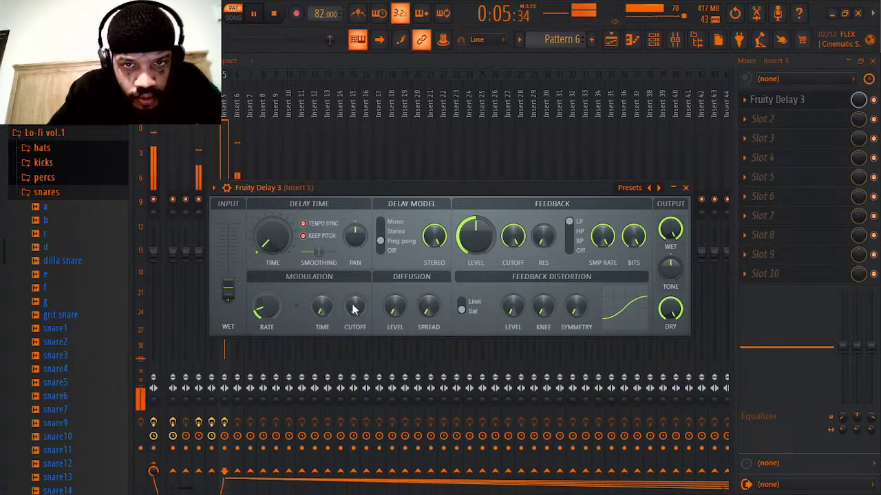
{"action": "left_click_drag", "start_coordinate": [353, 308], "coordinate": [353, 289]}
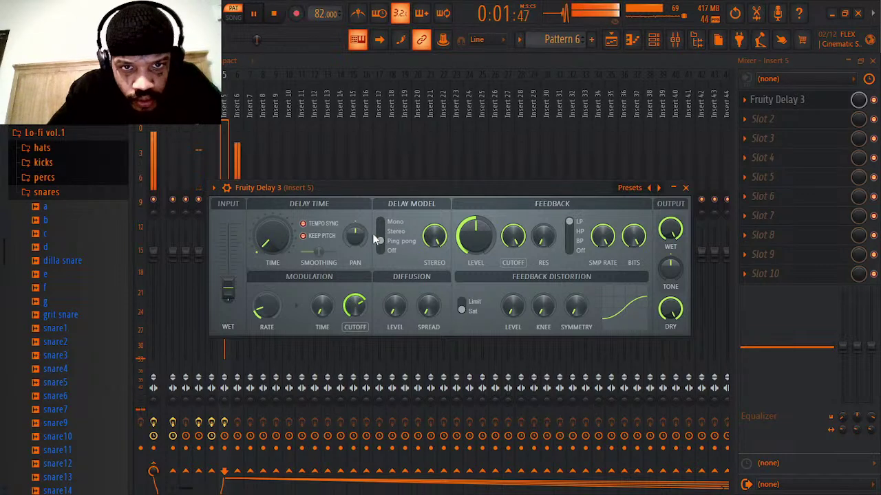
- Switch the delay model to Stereo with a negative offset, set the feedback filter to HP, and close Fruity Delay 3
{"action": "left_click", "coordinate": [380, 232]}
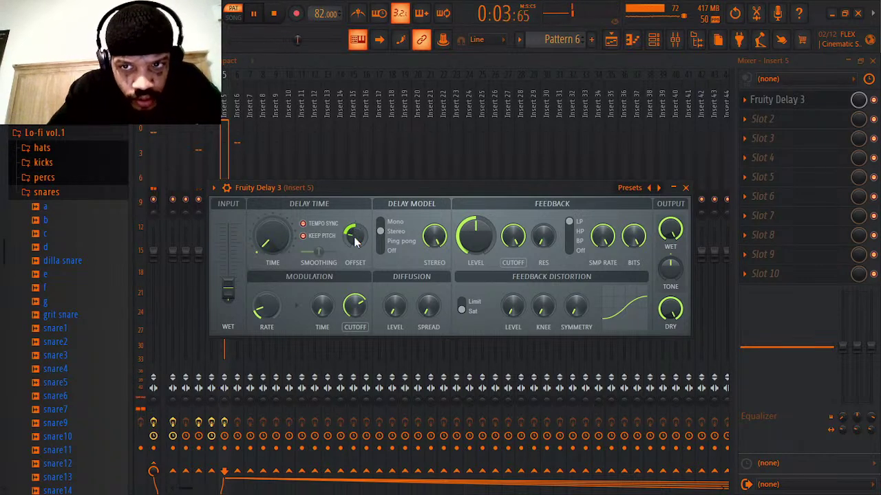
{"action": "left_click", "coordinate": [570, 234]}
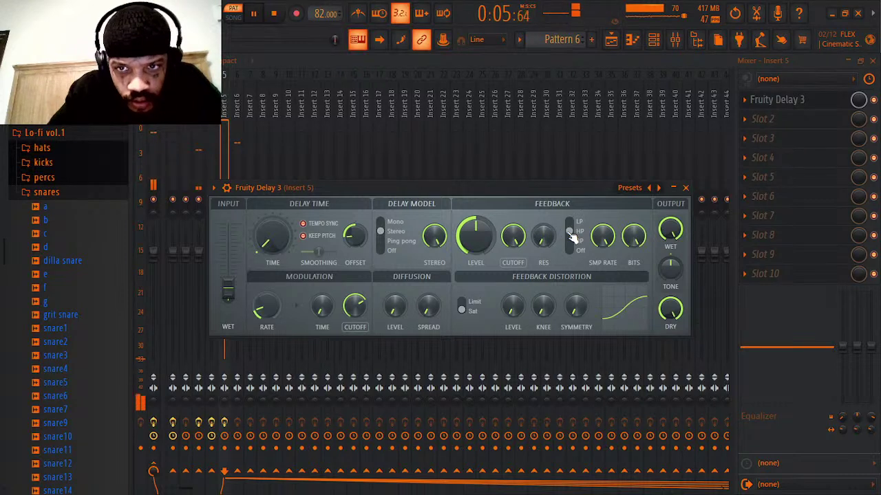
{"action": "left_click", "coordinate": [685, 188]}
- Play the song from bar 9 of the Playlist and return to the mixer
{"action": "left_click", "coordinate": [610, 39]}
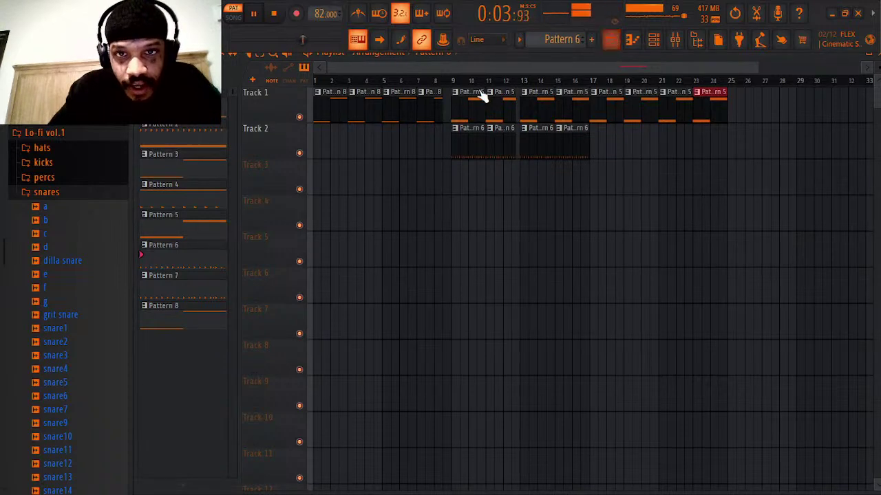
{"action": "left_click", "coordinate": [452, 81]}
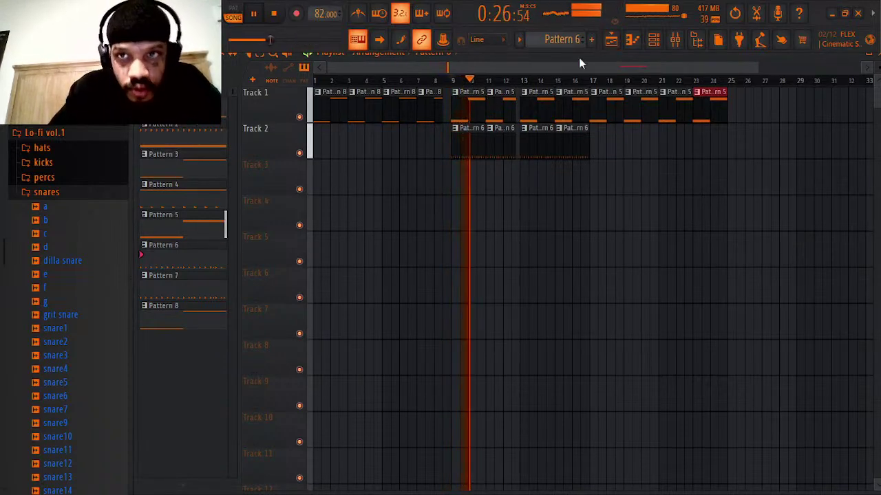
{"action": "left_click", "coordinate": [675, 39]}
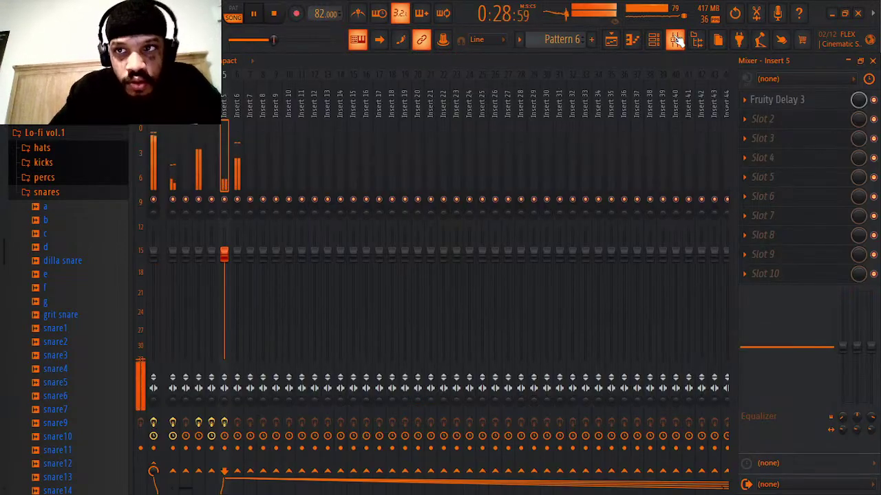
{"action": "left_click", "coordinate": [675, 39]}
{"action": "key", "text": "F9"}
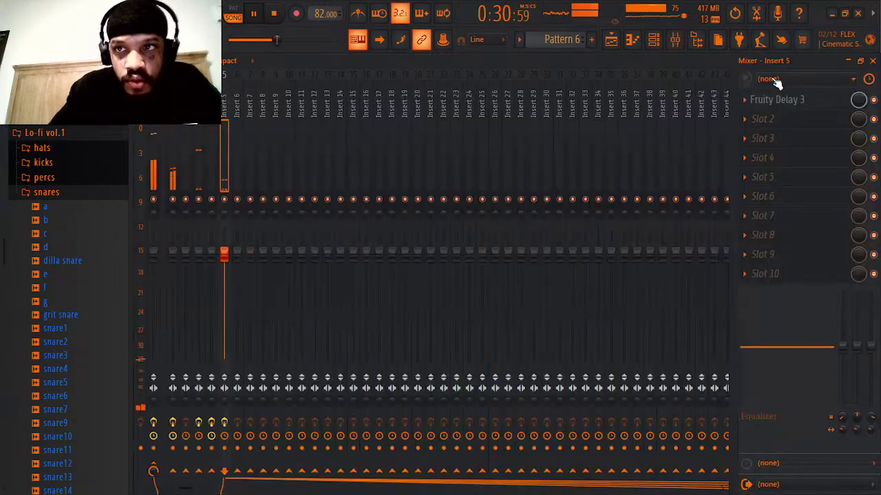
- Reduce the input wet level of Fruity Delay 3 on Insert 5 slightly while the song plays, and close the plugin
{"action": "left_click", "coordinate": [783, 100]}
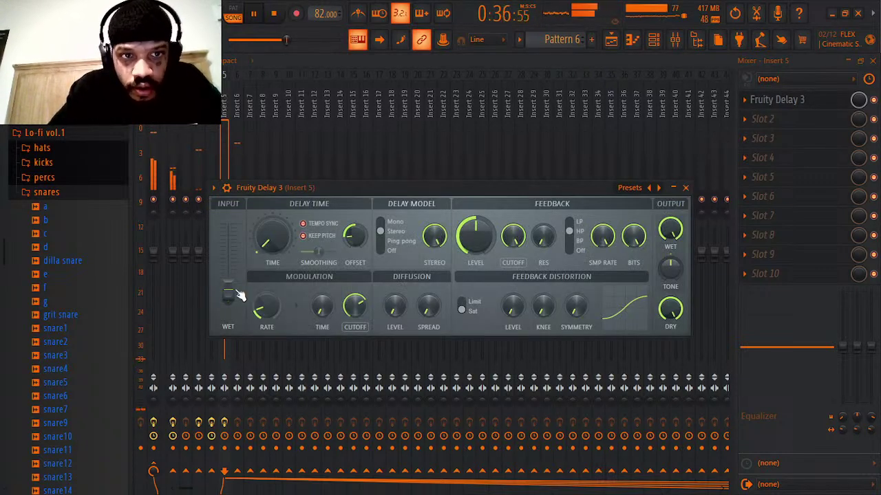
{"action": "left_click_drag", "start_coordinate": [240, 296], "coordinate": [236, 303]}
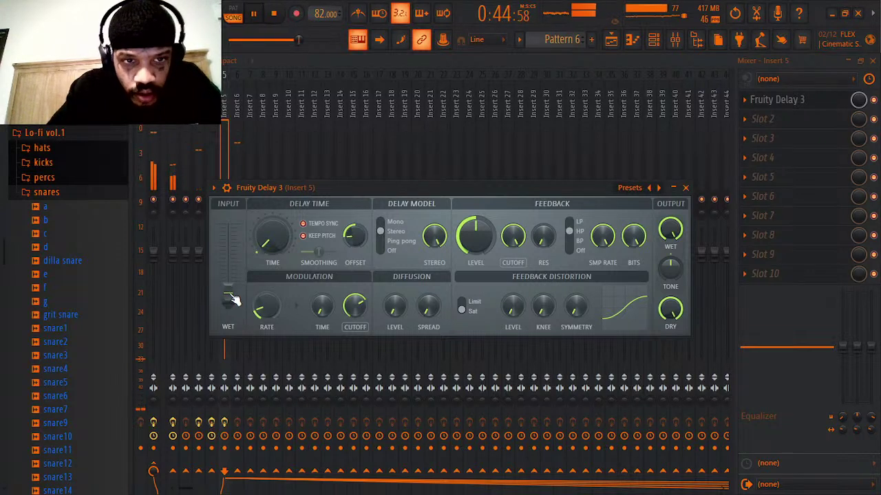
{"action": "left_click", "coordinate": [686, 189]}
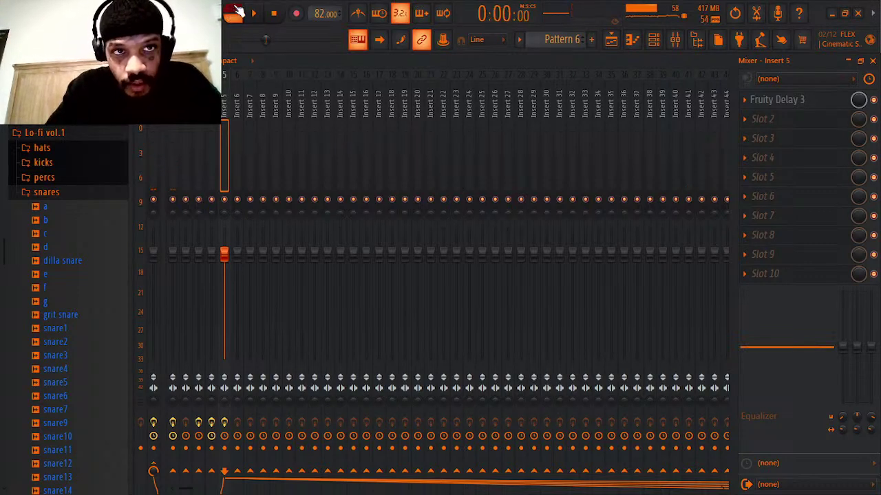
- Play Pattern 6 in pattern mode and bring up the project file commands
{"action": "key", "text": "space"}
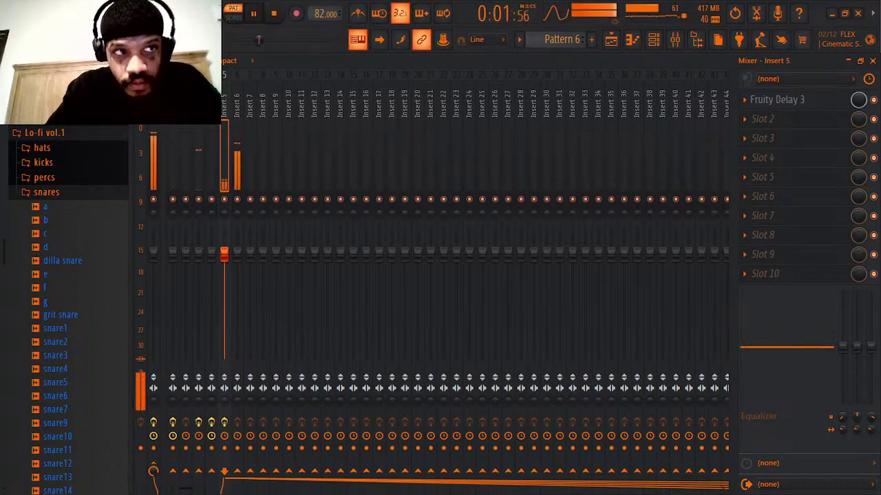
{"action": "left_click", "coordinate": [12, 13]}
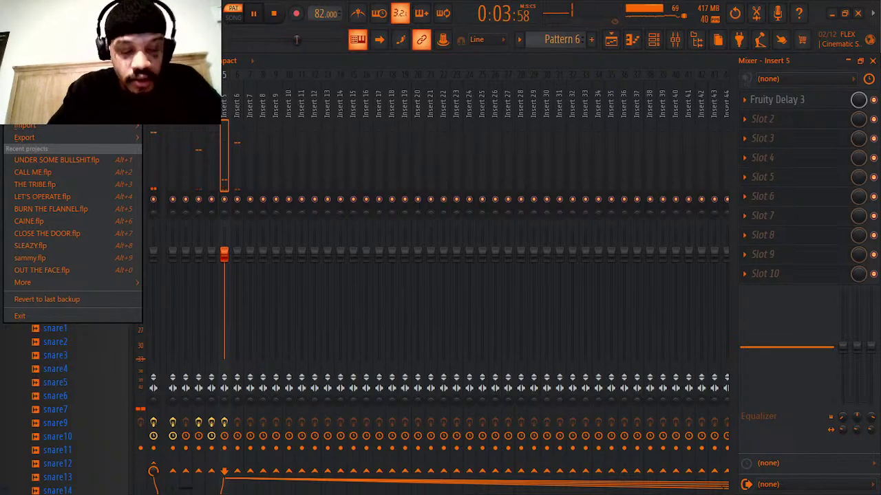
{"action": "left_click", "coordinate": [29, 96]}
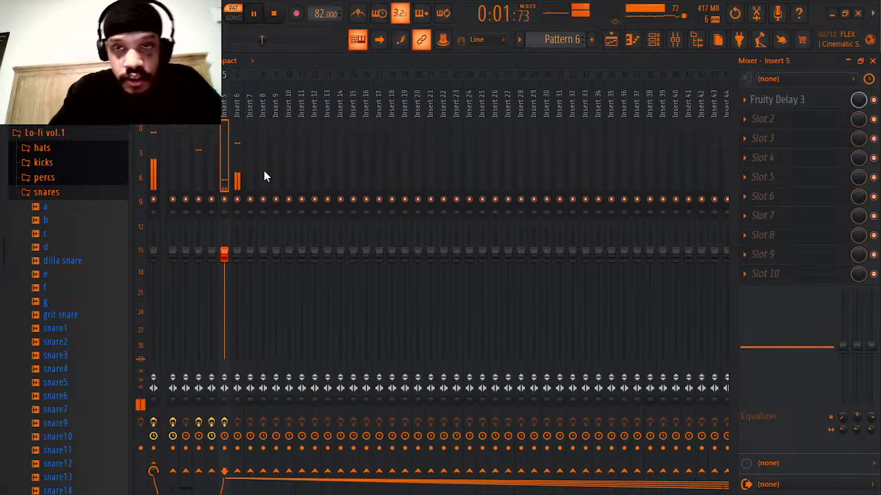
- Load Fruity Reeverb 2 into the second effect slot of Insert 3, after Fruity Squeeze
{"action": "left_click", "coordinate": [653, 39]}
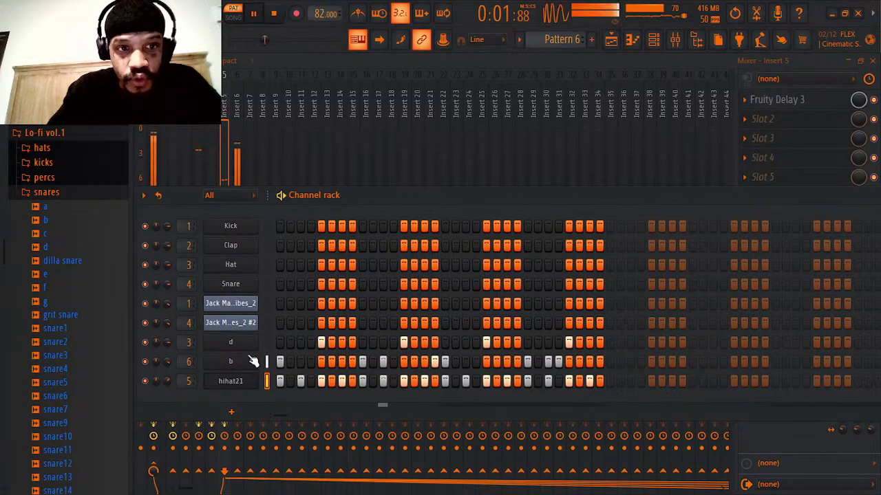
{"action": "left_click", "coordinate": [198, 107]}
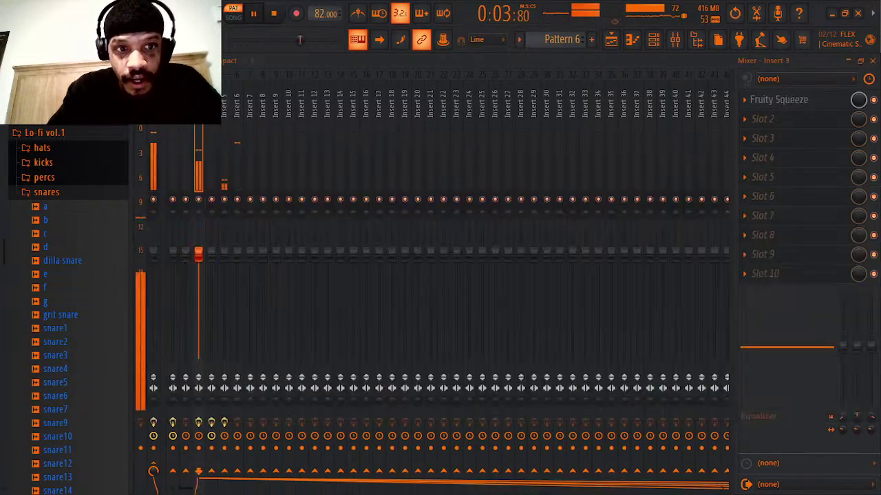
{"action": "left_click", "coordinate": [779, 119]}
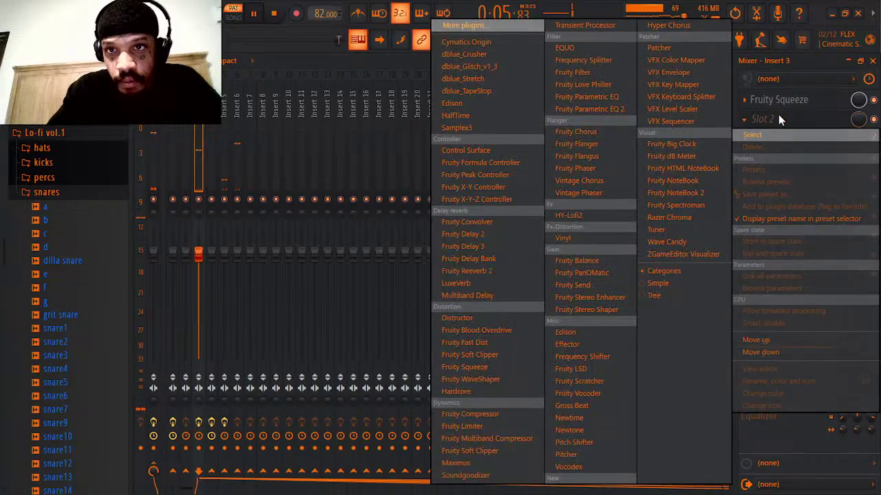
{"action": "left_click", "coordinate": [476, 270]}
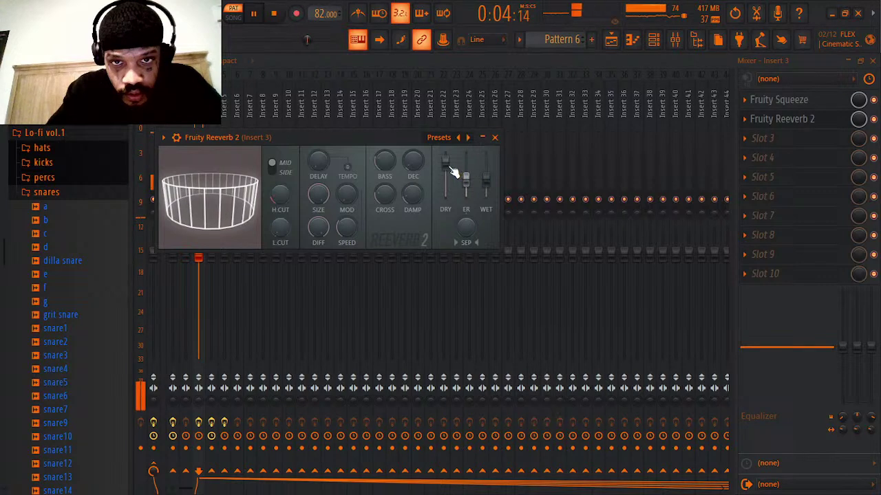
- Lower the wet level of Fruity Reeverb 2 on Insert 3 while Pattern 6 plays, and close the plugin
{"action": "mouse_move", "coordinate": [445, 162]}
{"action": "left_mouse_down"}
{"action": "mouse_move", "coordinate": [445, 179]}
{"action": "mouse_move", "coordinate": [485, 188]}
{"action": "mouse_move", "coordinate": [445, 162]}
{"action": "left_mouse_up"}
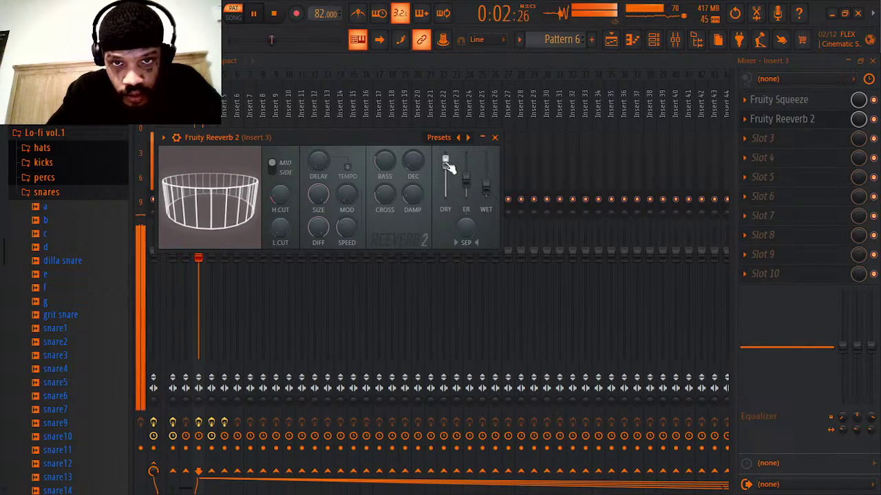
{"action": "left_click_drag", "start_coordinate": [485, 187], "coordinate": [486, 188]}
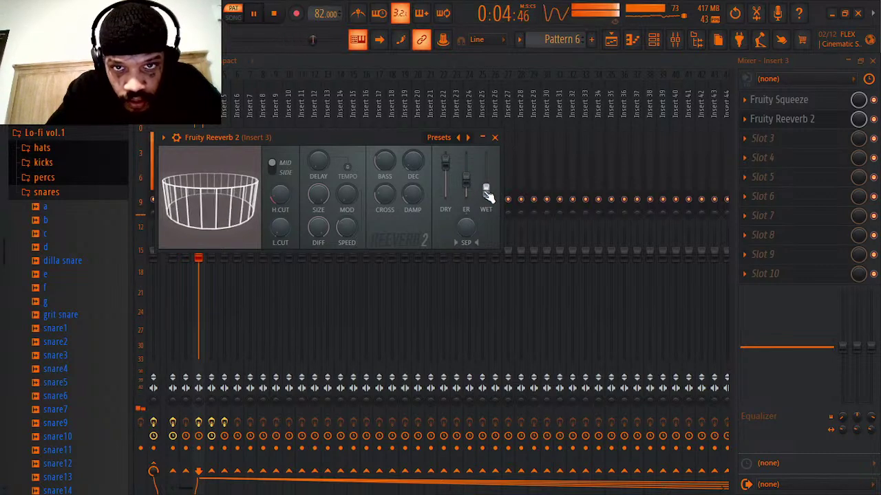
{"action": "left_click_drag", "start_coordinate": [487, 196], "coordinate": [487, 199]}
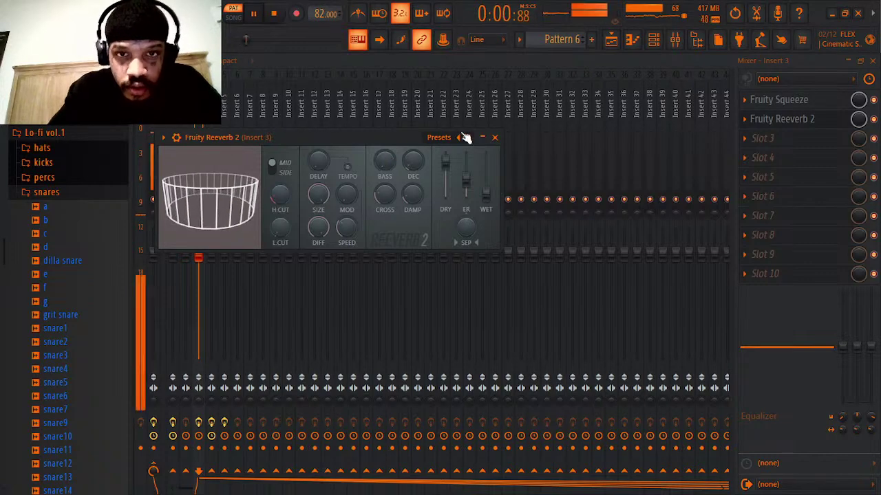
{"action": "left_click", "coordinate": [495, 137]}
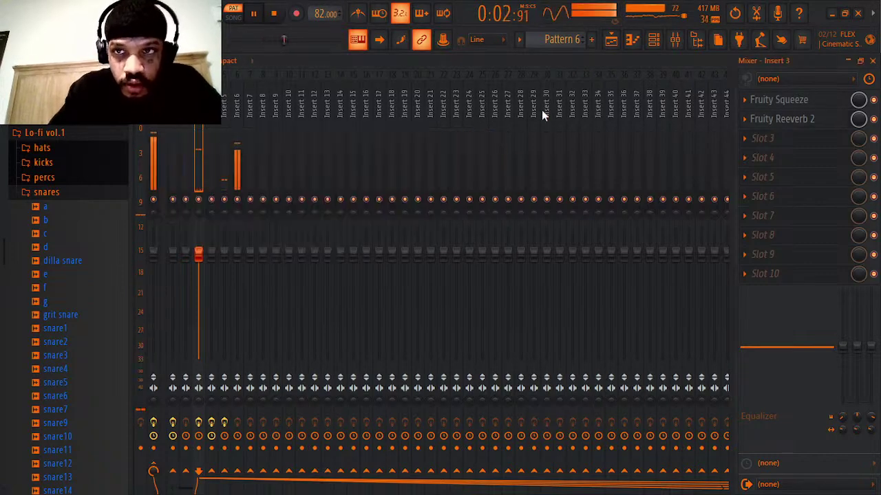
- Play the arrangement in song mode from bar 9 of the Playlist and return to the mixer
{"action": "left_click", "coordinate": [657, 40]}
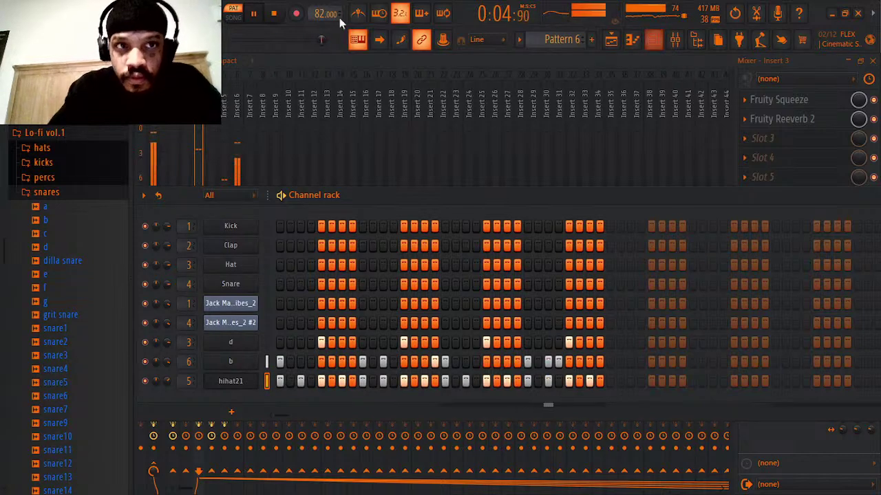
{"action": "left_click", "coordinate": [234, 18]}
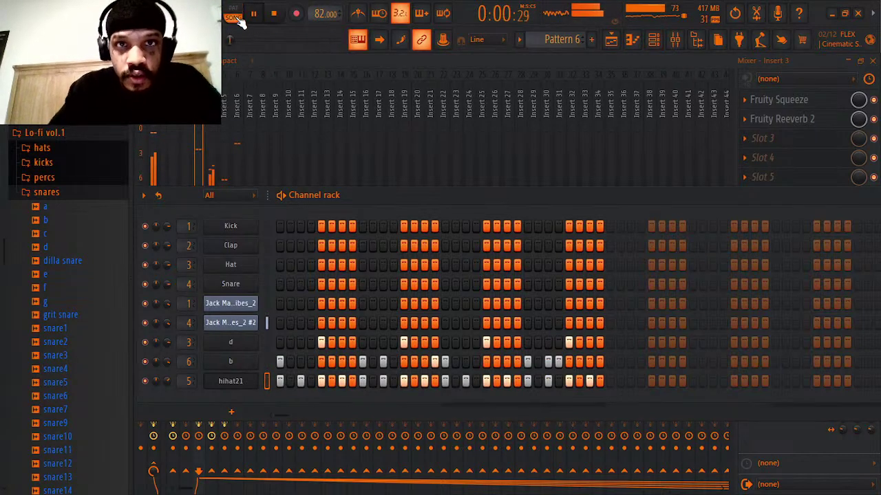
{"action": "left_click", "coordinate": [611, 39]}
{"action": "left_click", "coordinate": [453, 82]}
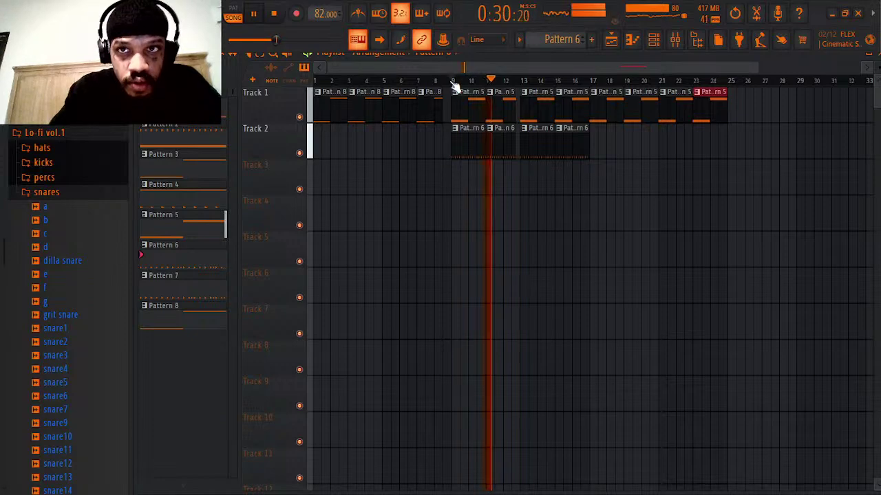
{"action": "left_click", "coordinate": [655, 42]}
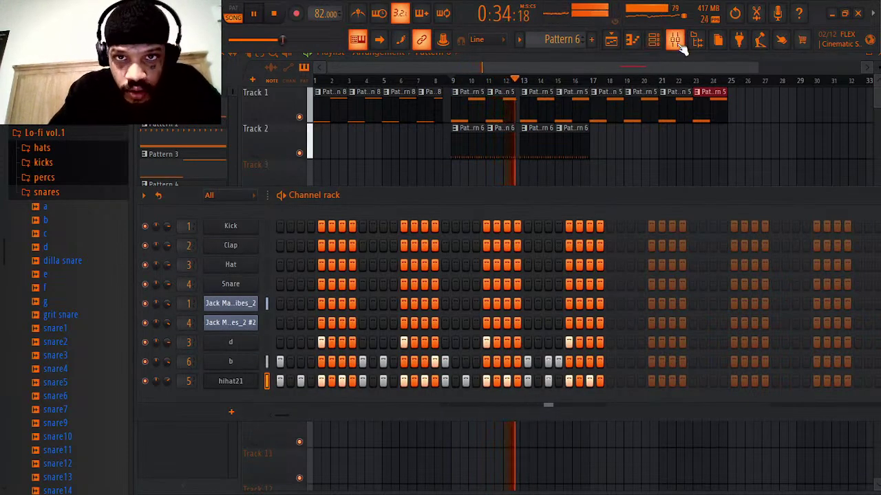
{"action": "left_click", "coordinate": [676, 41]}
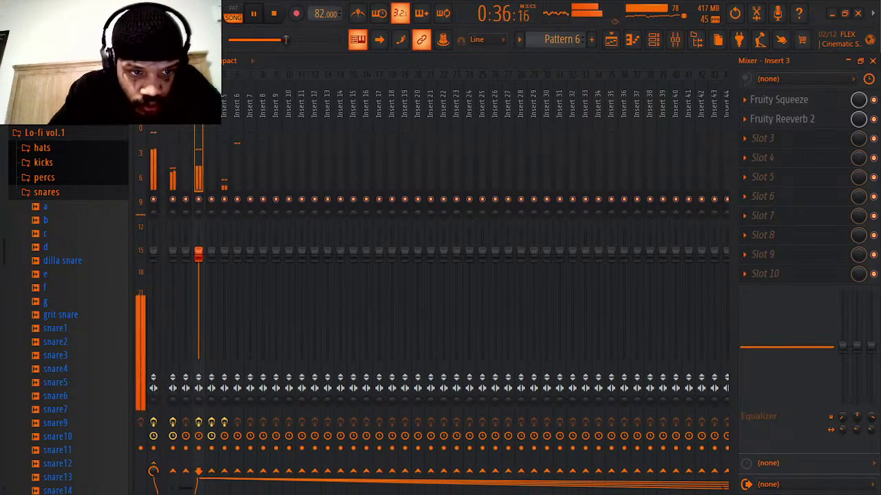
- Show the Master track's effects in the mixer and stop the song playback
{"action": "left_click", "coordinate": [154, 397]}
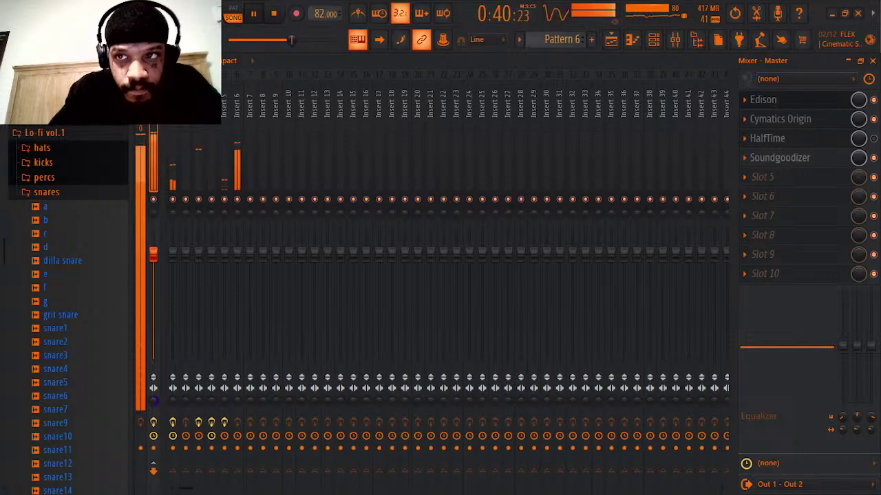
{"action": "key", "text": "space"}
{"action": "key", "text": "alt+f"}
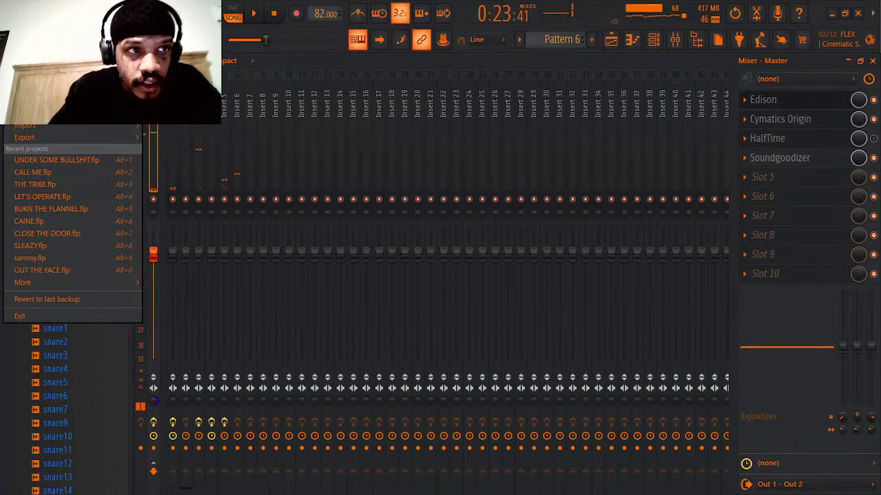
{"action": "key", "text": "Escape"}
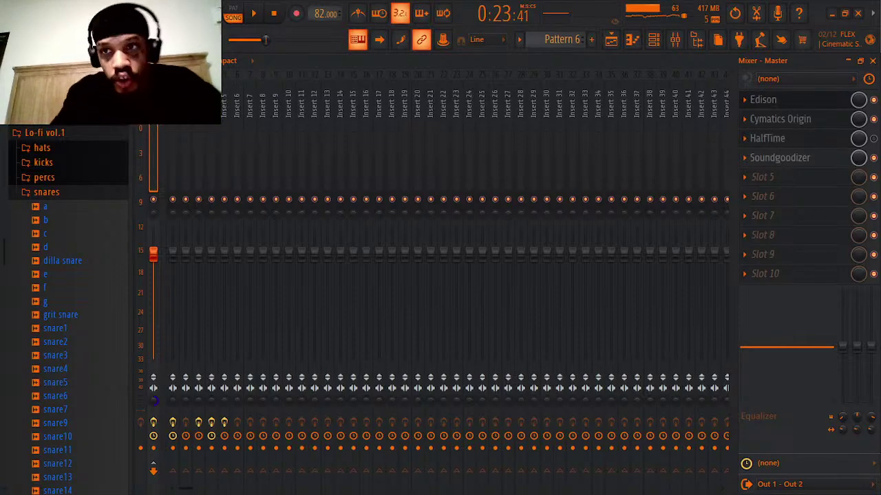
- Lower the hihat21 channel's level-adjustment volume, pitch and fine tune while Pattern 6 plays, and close the channel settings
{"action": "left_click", "coordinate": [654, 41]}
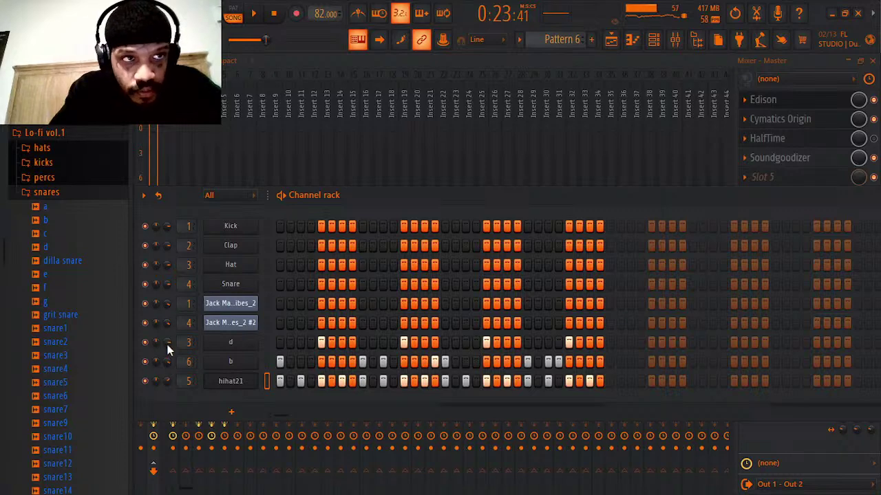
{"action": "left_click", "coordinate": [224, 385]}
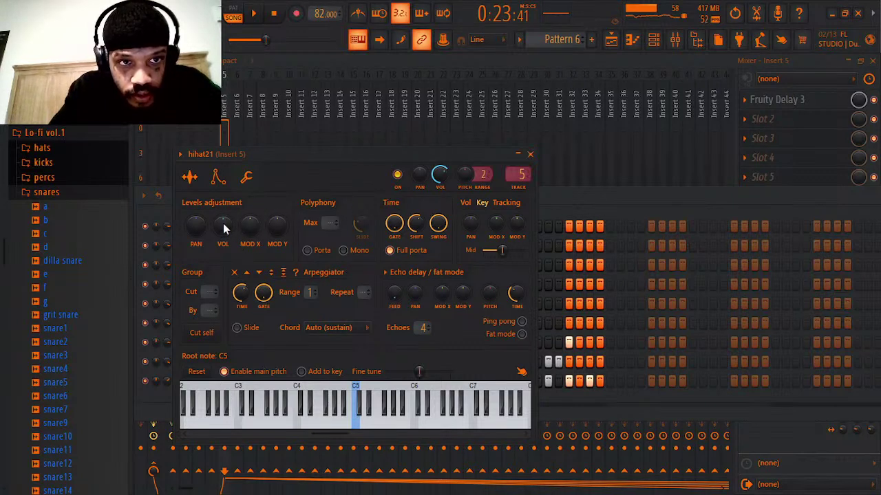
{"action": "left_click", "coordinate": [243, 15]}
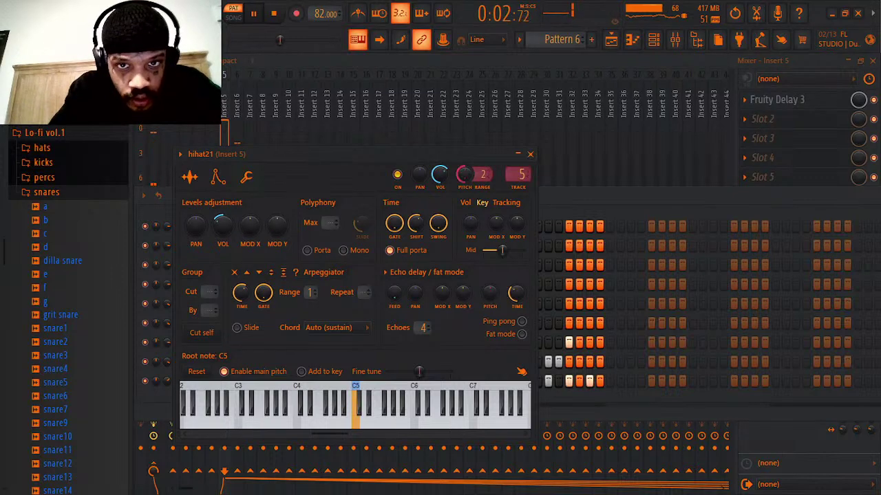
{"action": "left_click_drag", "start_coordinate": [419, 371], "coordinate": [390, 372]}
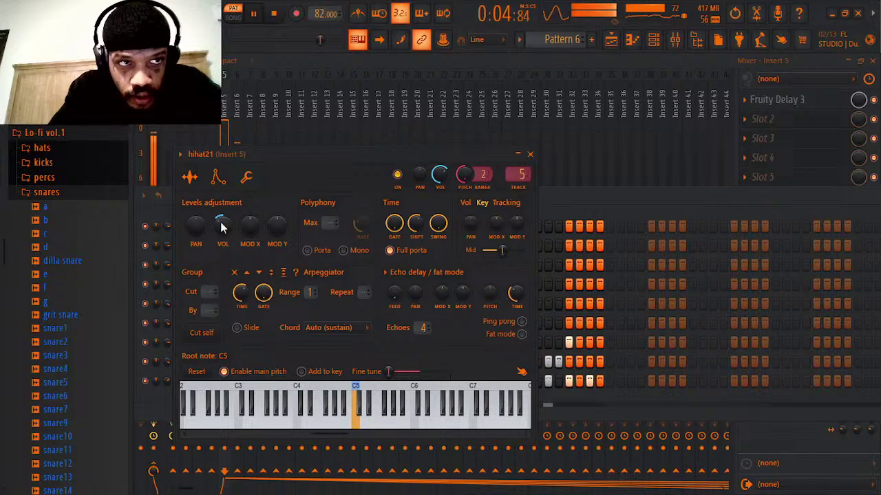
{"action": "left_click", "coordinate": [530, 154]}
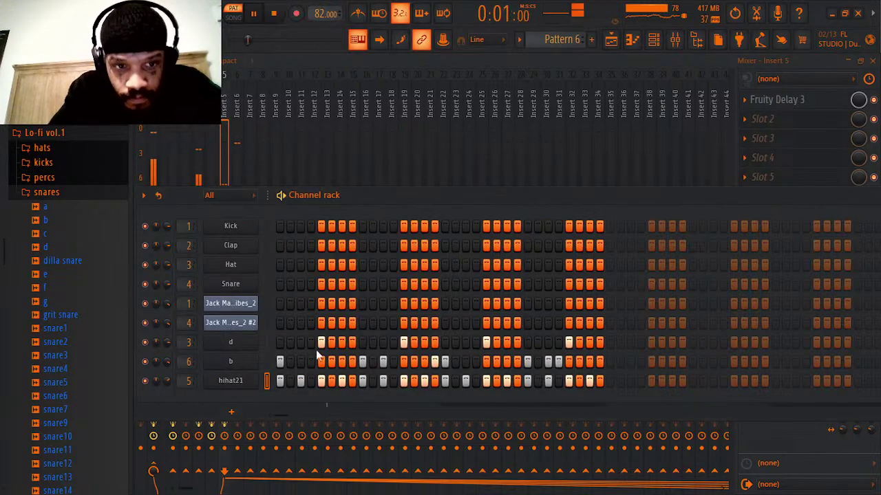
- Examine the hihat21 notes of Pattern 6 in the piano roll, close it and stop playback
{"action": "left_click", "coordinate": [242, 386]}
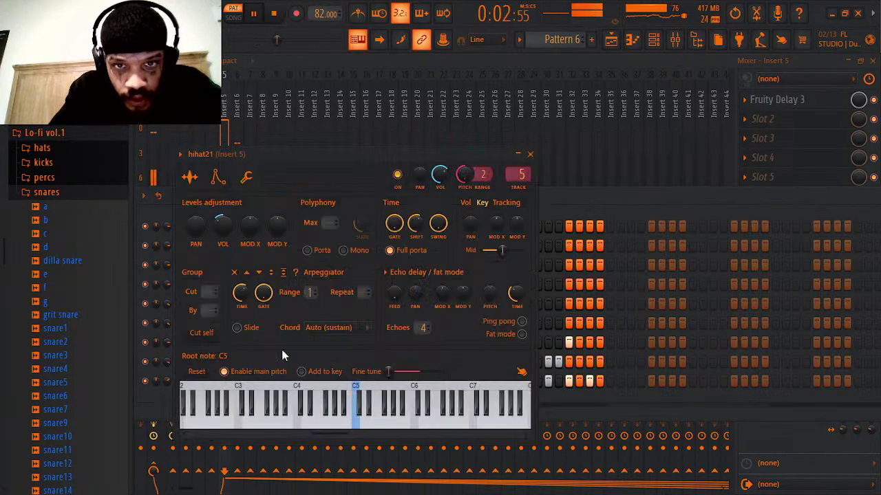
{"action": "left_click", "coordinate": [530, 153]}
{"action": "right_click", "coordinate": [234, 380]}
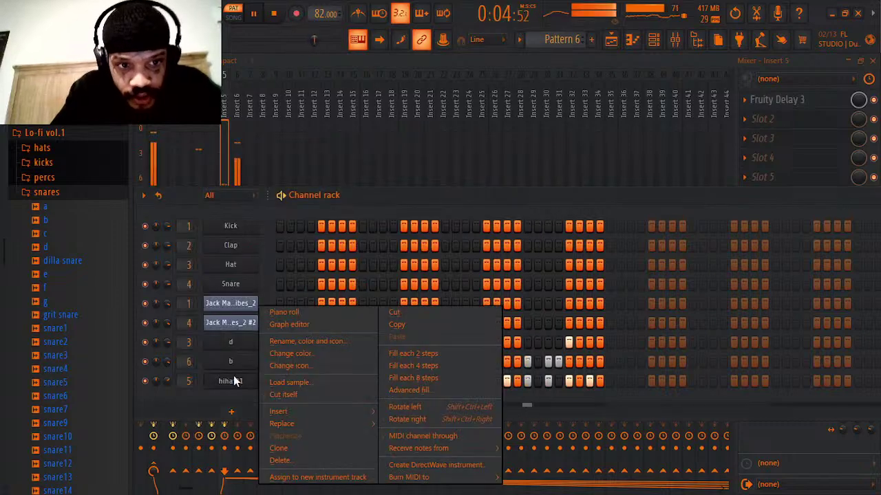
{"action": "left_click", "coordinate": [295, 318]}
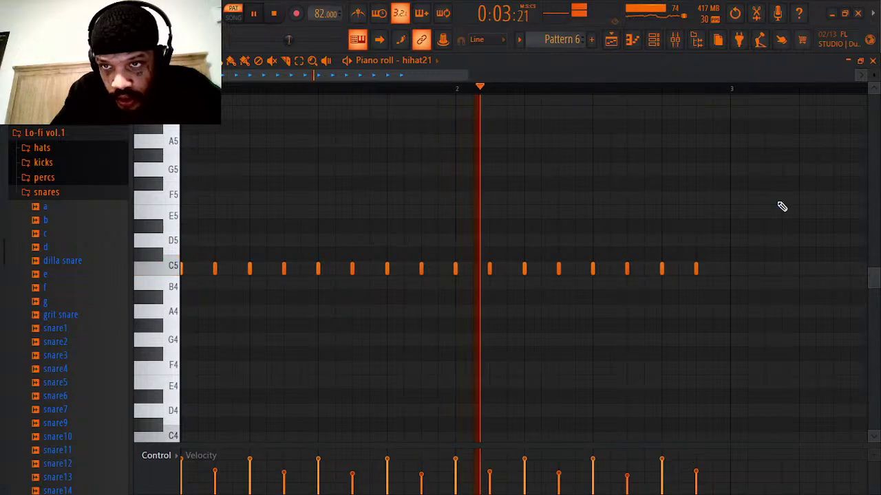
{"action": "left_click", "coordinate": [872, 61]}
{"action": "left_click", "coordinate": [437, 199]}
{"action": "key", "text": "space"}
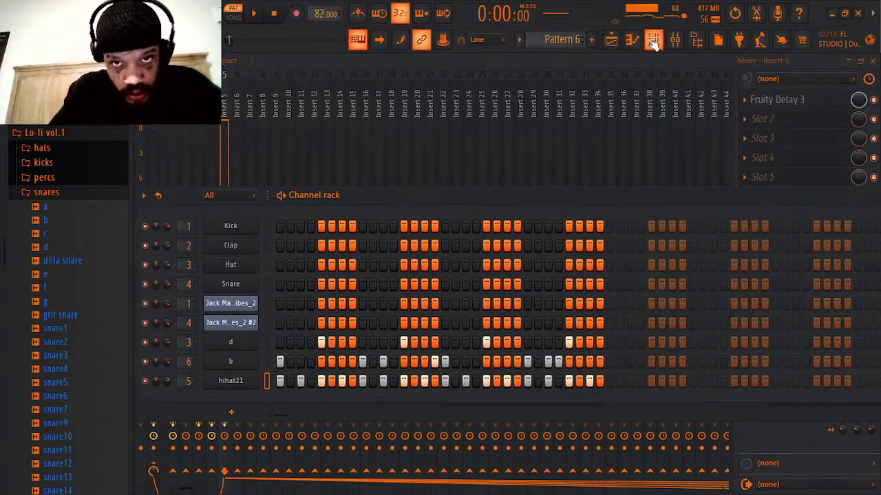
- Switch to Pattern 7 with the Channel rack shown and play it through in pattern mode
{"action": "left_click_drag", "start_coordinate": [558, 38], "coordinate": [559, 40]}
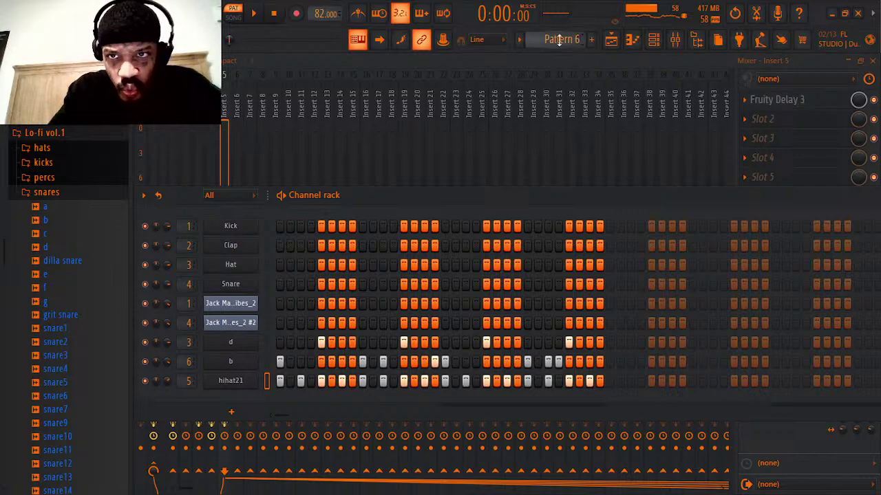
{"action": "left_click", "coordinate": [653, 40]}
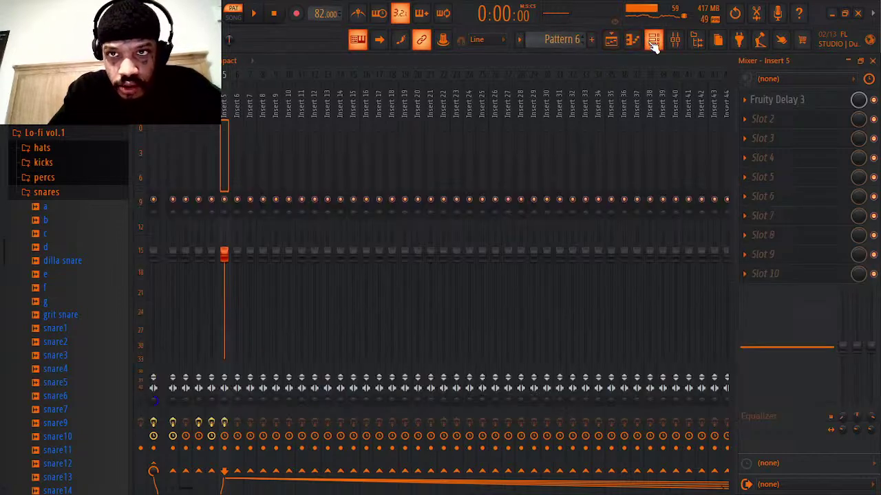
{"action": "left_click", "coordinate": [653, 42]}
{"action": "left_click", "coordinate": [613, 42]}
{"action": "left_click", "coordinate": [613, 43]}
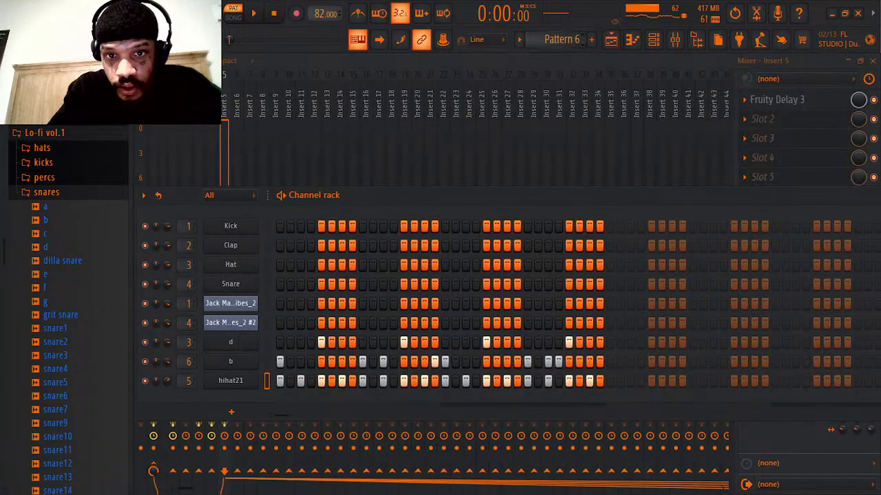
{"action": "scroll", "coordinate": [570, 41], "scroll_direction": "down", "scroll_amount": 1}
{"action": "key", "text": "space"}
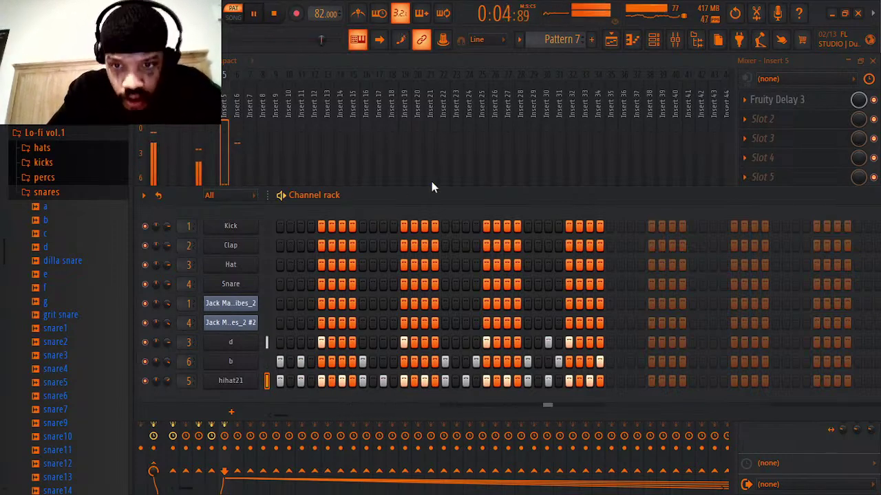
{"action": "key", "text": "space"}
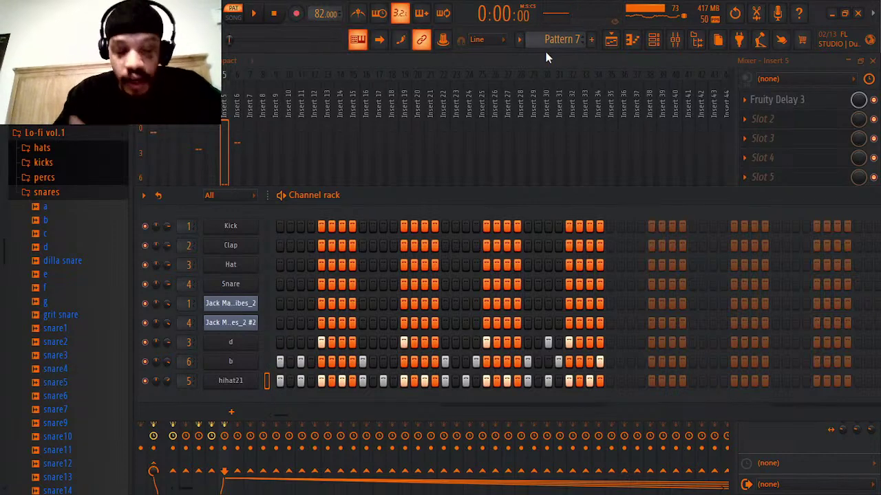
- Examine the hihat21 notes of Pattern 7 in the piano roll, and browse past Pattern 8 back to Pattern 6
{"action": "right_click", "coordinate": [252, 382]}
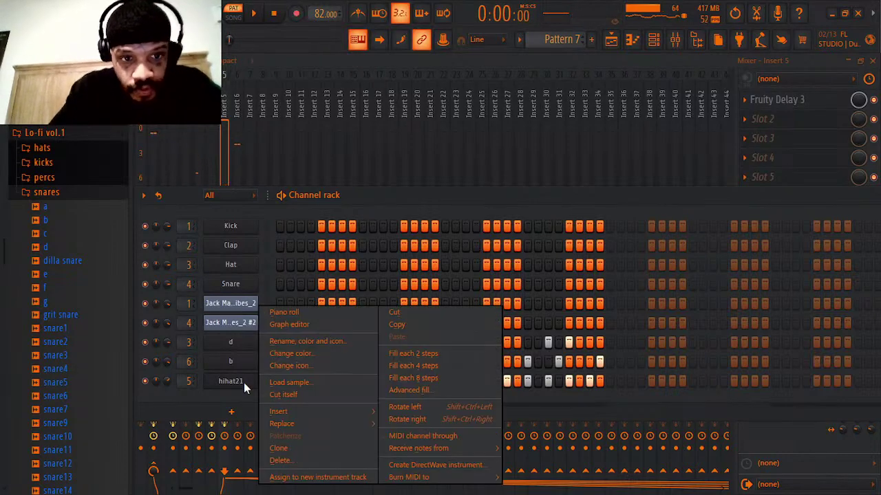
{"action": "left_click", "coordinate": [296, 313]}
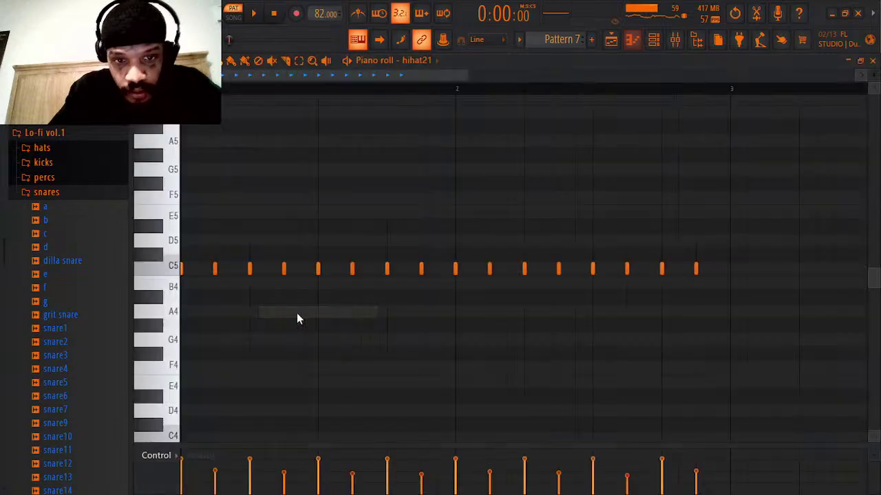
{"action": "left_click", "coordinate": [872, 61]}
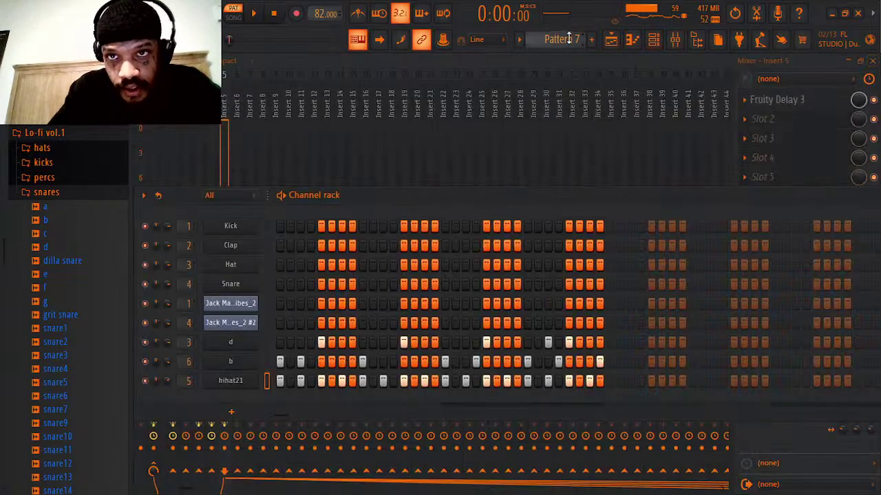
{"action": "scroll", "coordinate": [570, 38], "scroll_direction": "down", "scroll_amount": 1}
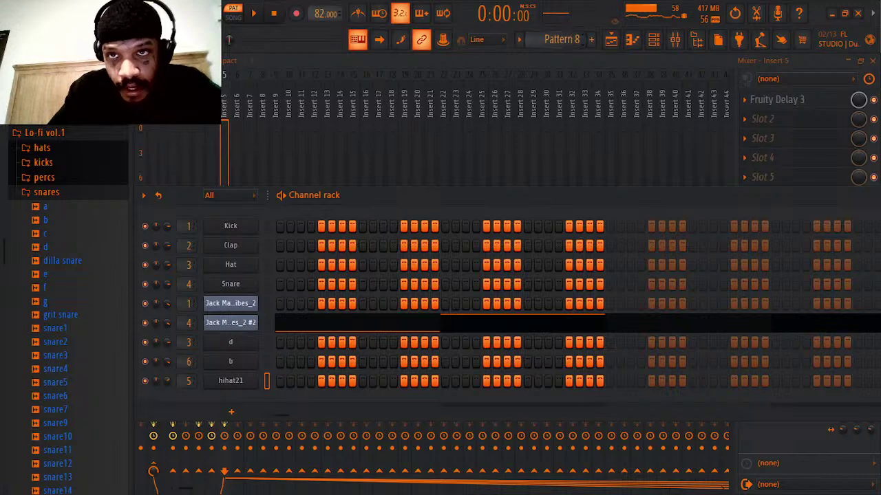
{"action": "scroll", "coordinate": [569, 38], "scroll_direction": "up", "scroll_amount": 2}
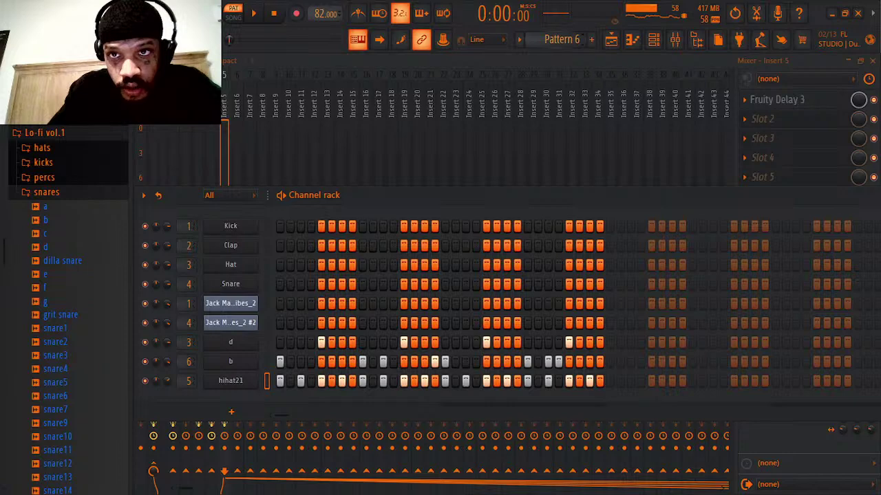
- Browse back through the patterns to Pattern 3, play it briefly, and show the playlist
{"action": "scroll", "coordinate": [570, 40], "scroll_direction": "up", "scroll_amount": 1}
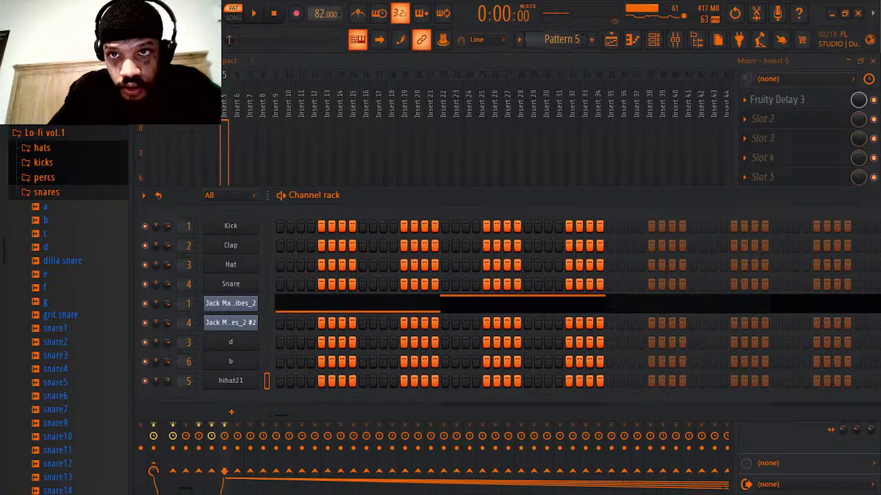
{"action": "left_click", "coordinate": [611, 40]}
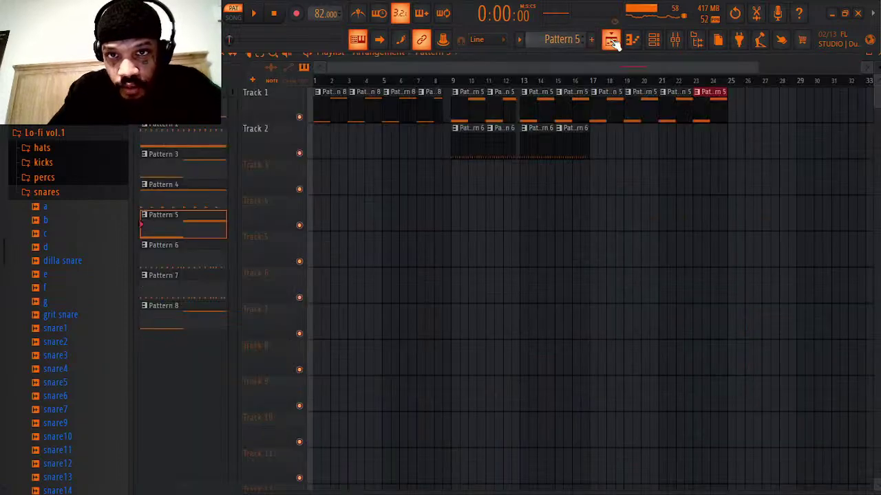
{"action": "left_click", "coordinate": [611, 40]}
{"action": "scroll", "coordinate": [569, 39], "scroll_direction": "up", "scroll_amount": 1}
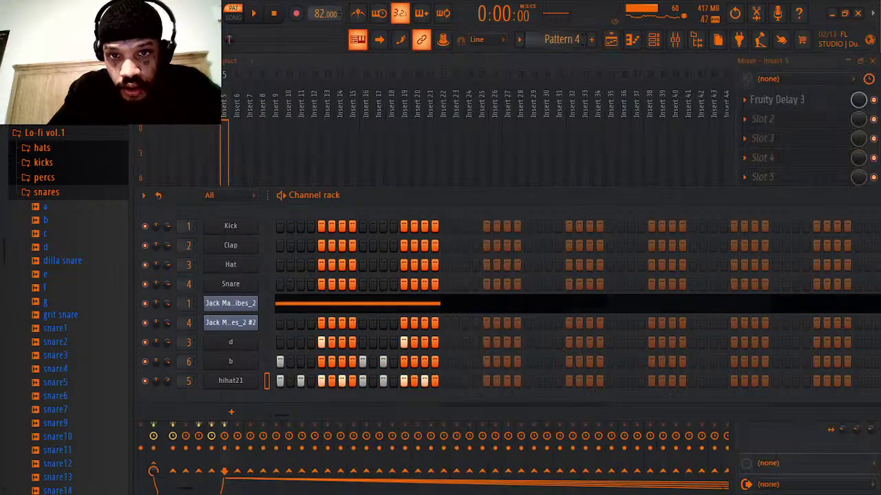
{"action": "scroll", "coordinate": [568, 39], "scroll_direction": "up", "scroll_amount": 2}
{"action": "scroll", "coordinate": [567, 39], "scroll_direction": "down", "scroll_amount": 1}
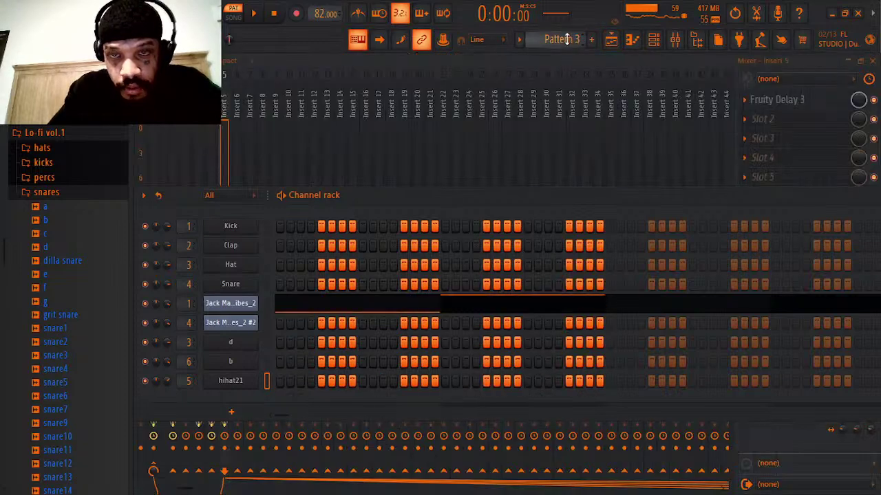
{"action": "key", "text": "space"}
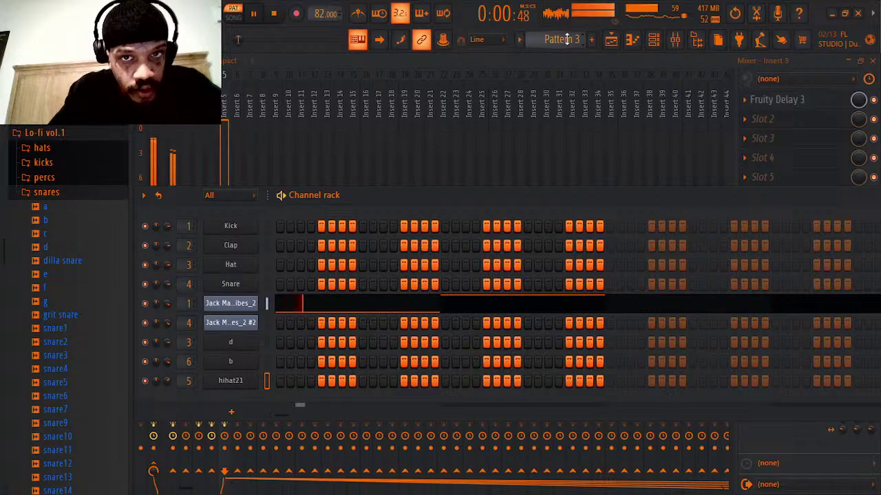
{"action": "key", "text": "space"}
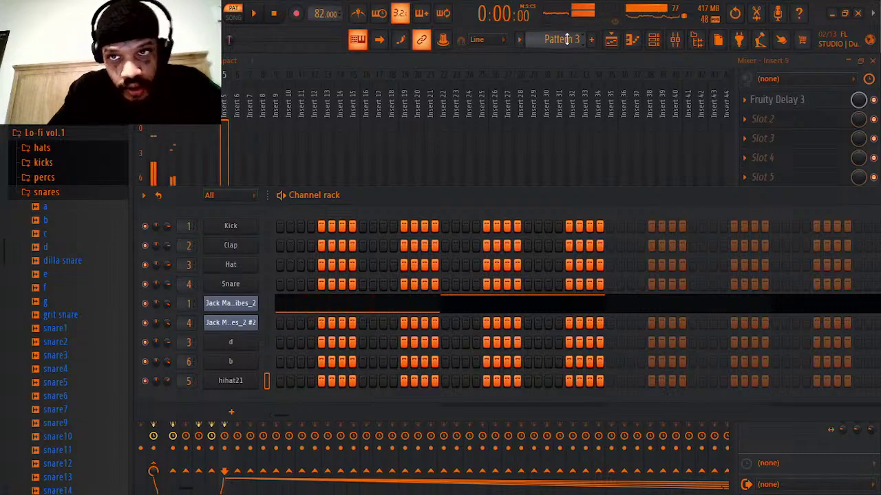
{"action": "left_click", "coordinate": [611, 39]}
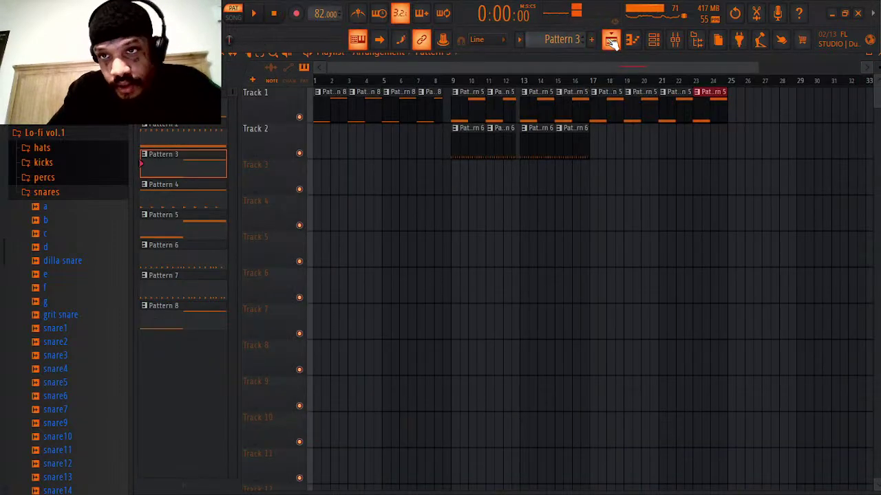
{"action": "left_click", "coordinate": [735, 115]}
{"action": "right_click", "coordinate": [736, 117]}
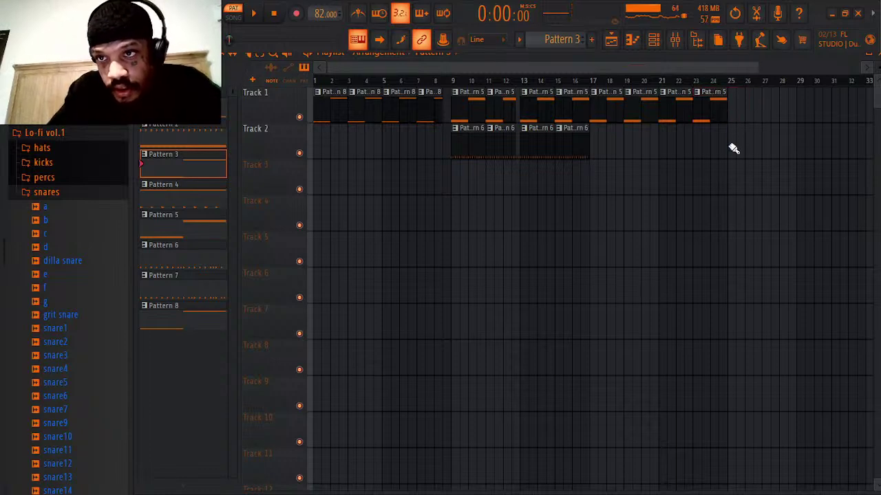
{"action": "left_click", "coordinate": [735, 167]}
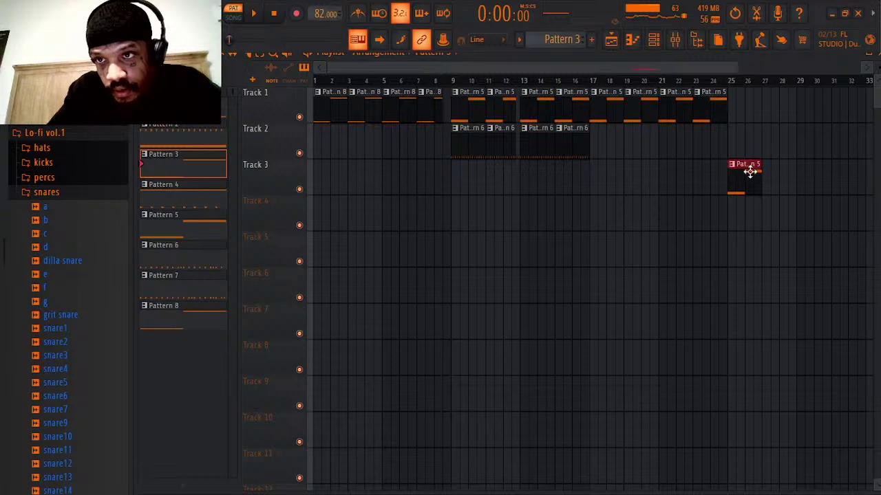
{"action": "right_click", "coordinate": [748, 168]}
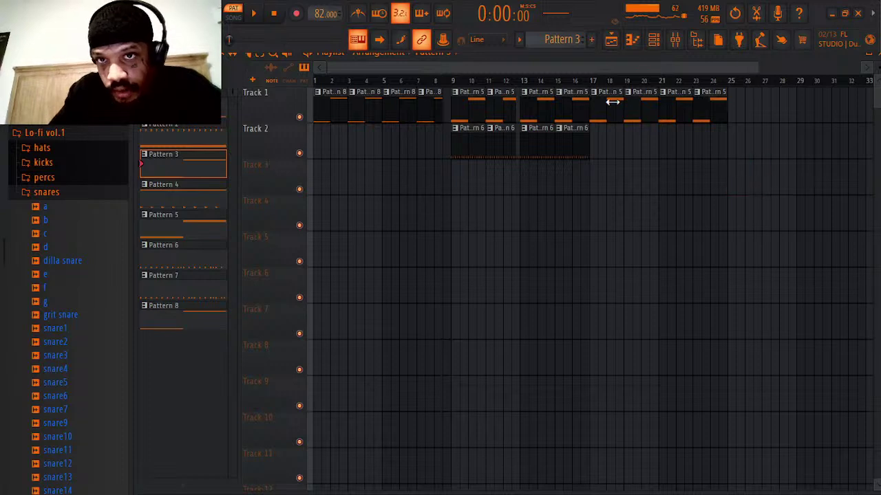
- Place three Pattern 3 clips on Track 3 from bar 25 and three Pattern 7 clips beneath them on Track 4
{"action": "left_click", "coordinate": [743, 183]}
{"action": "left_click_drag", "start_coordinate": [746, 184], "coordinate": [824, 191]}
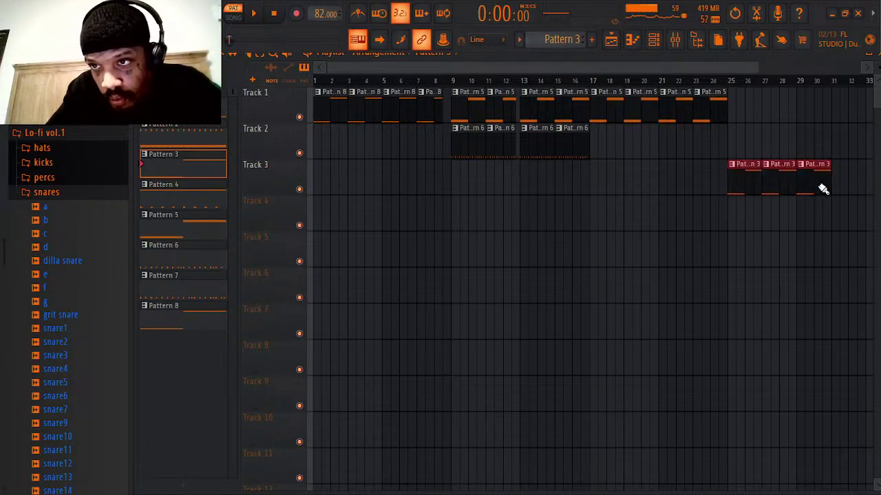
{"action": "left_click_drag", "start_coordinate": [562, 37], "coordinate": [562, 20]}
{"action": "left_click_drag", "start_coordinate": [732, 210], "coordinate": [816, 221]}
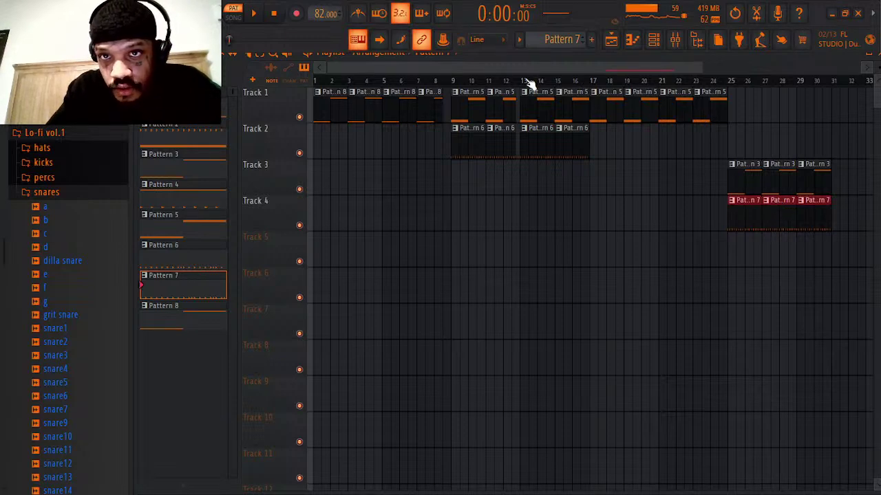
- Play the arrangement in song mode from bar 9 with the playlist hidden, and replay it from the same point
{"action": "left_click", "coordinate": [452, 83]}
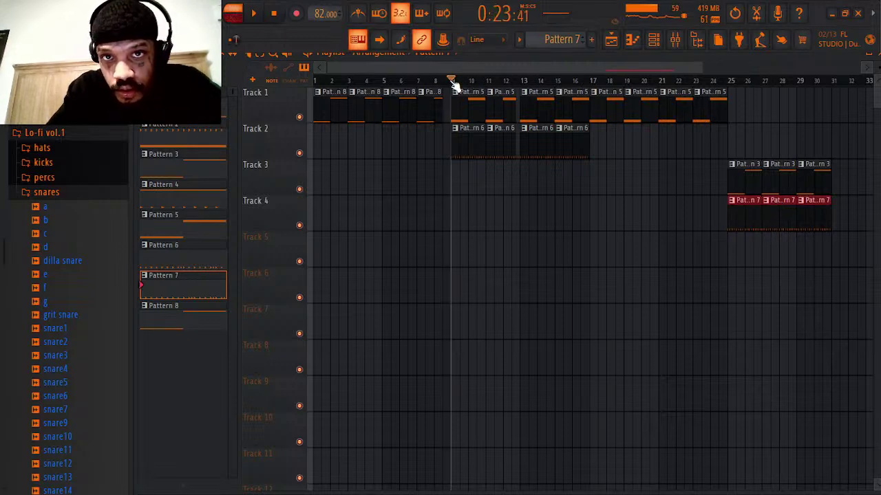
{"action": "key", "text": "space"}
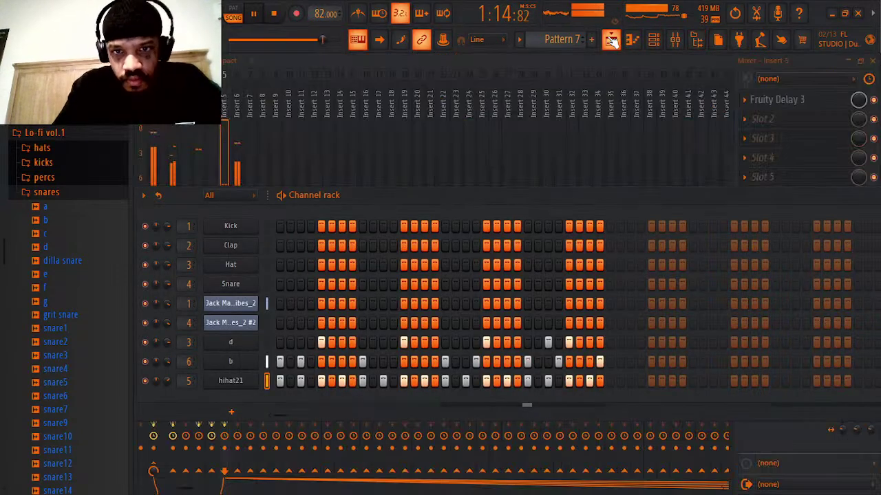
{"action": "left_click", "coordinate": [611, 39]}
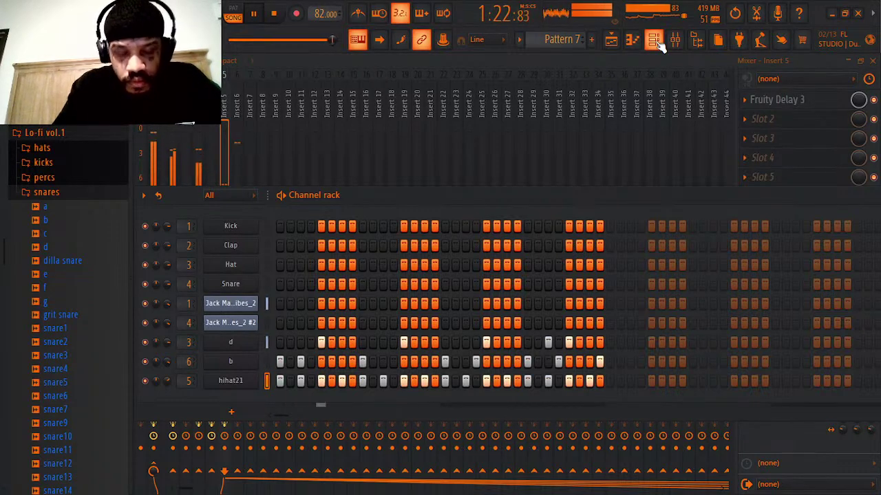
{"action": "key", "text": "space"}
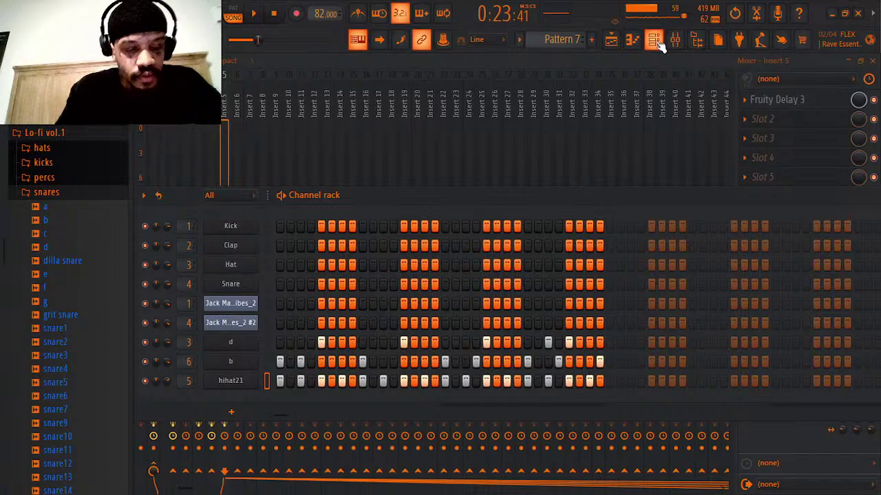
{"action": "key", "text": "space"}
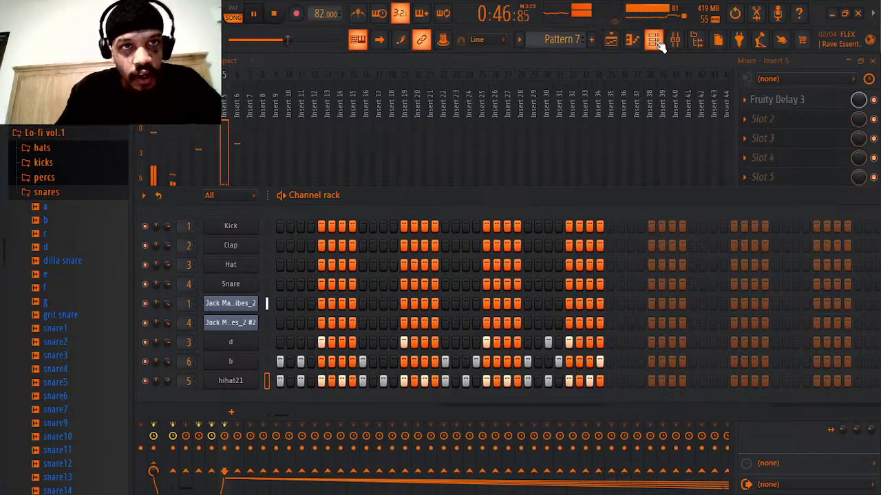
{"action": "key", "text": "space"}
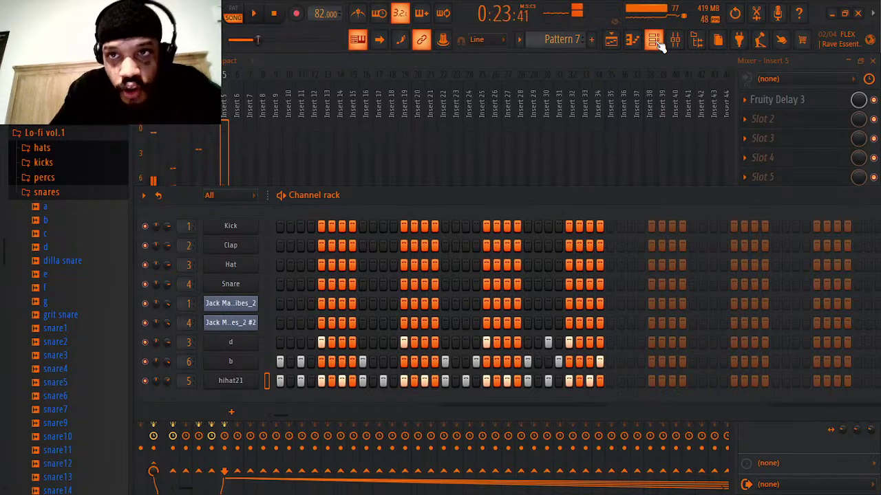
{"action": "left_click", "coordinate": [611, 42]}
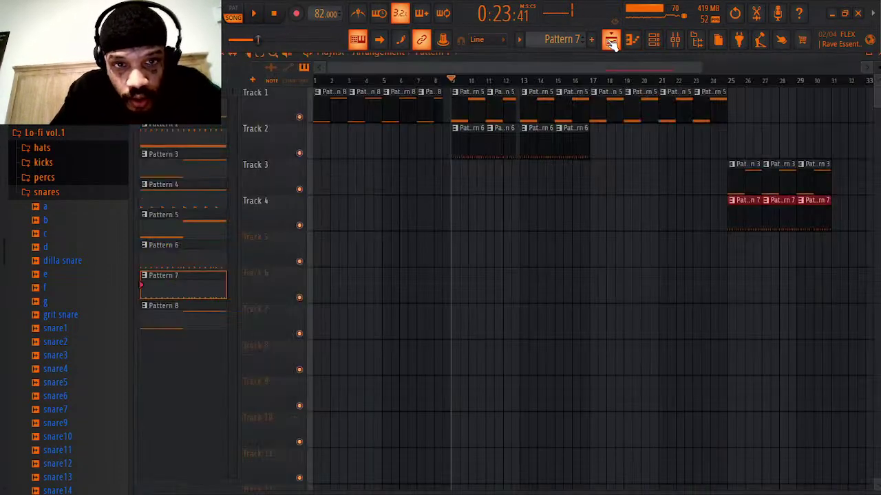
{"action": "left_click", "coordinate": [611, 41]}
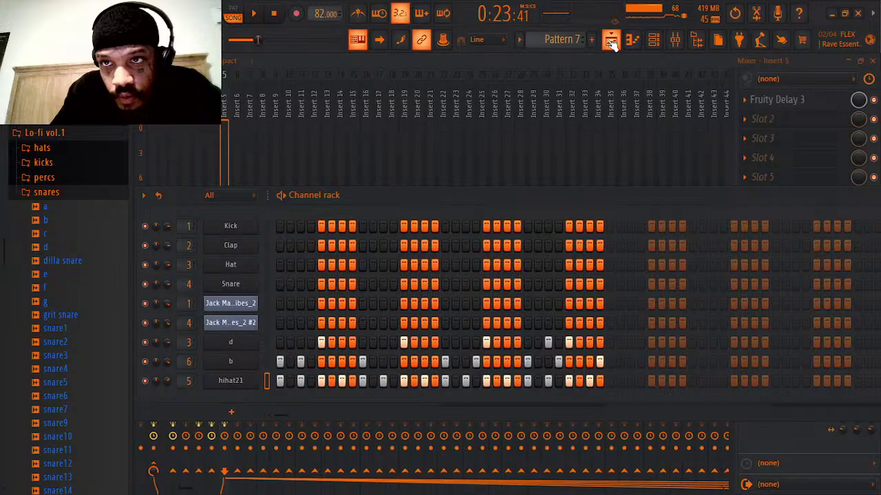
{"action": "left_click", "coordinate": [657, 40]}
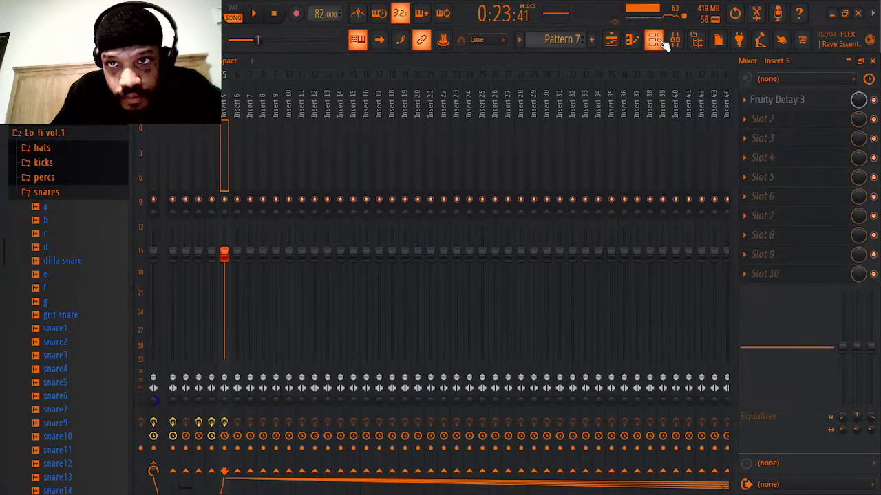
{"action": "left_click", "coordinate": [656, 40]}
- Switch to Pattern 3 in pattern mode, play it, examine its Vital Vibes_2 slices in the piano roll, and return to the Channel rack
{"action": "scroll", "coordinate": [562, 40], "scroll_direction": "up", "scroll_amount": 3}
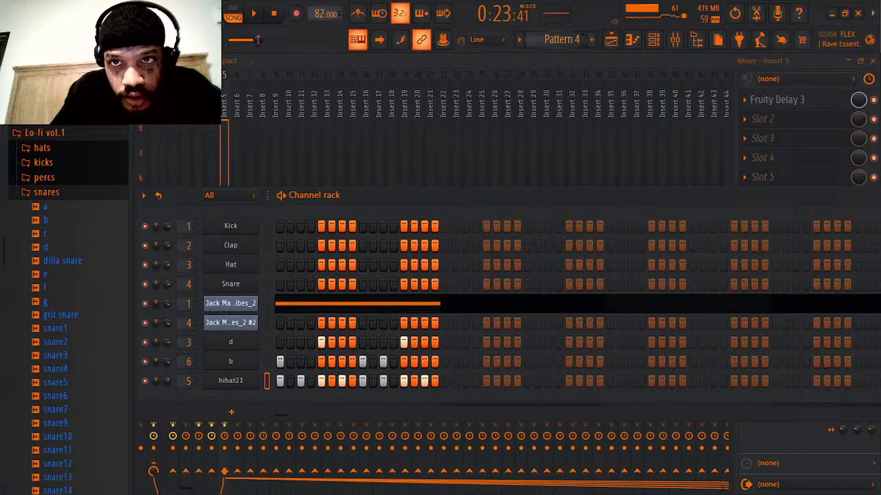
{"action": "scroll", "coordinate": [569, 40], "scroll_direction": "up", "scroll_amount": 1}
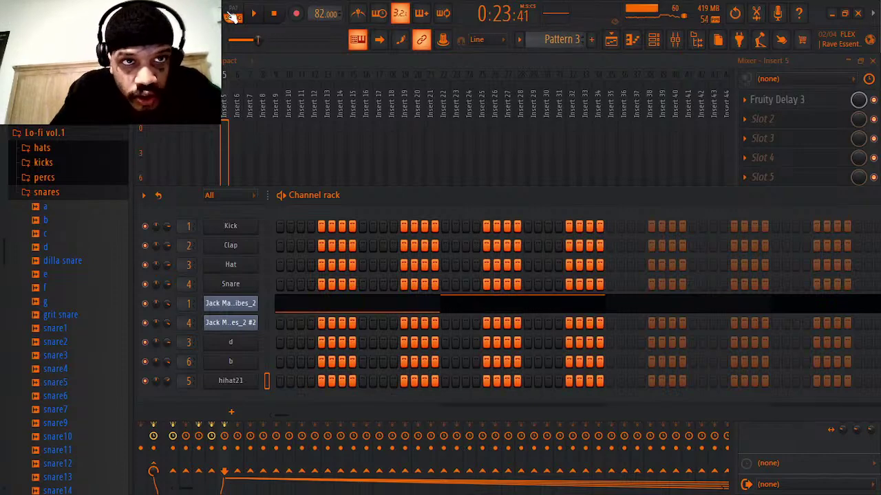
{"action": "left_click", "coordinate": [232, 12]}
{"action": "key", "text": "space"}
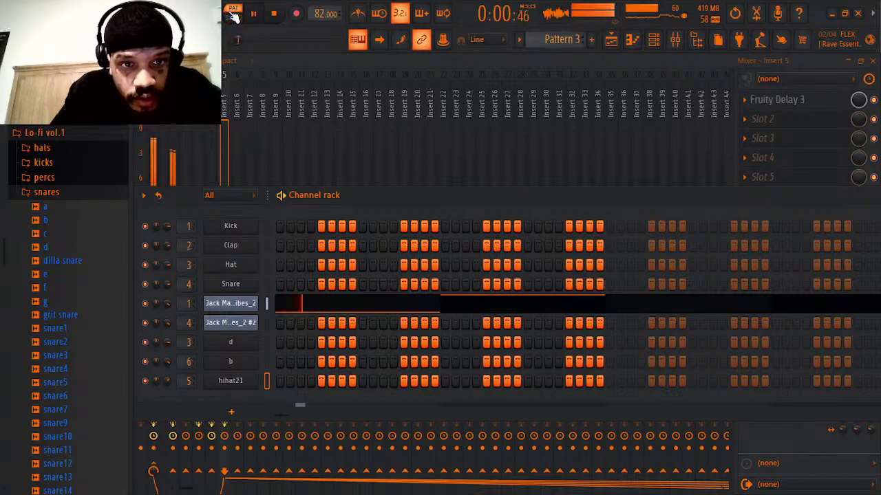
{"action": "left_click", "coordinate": [296, 306]}
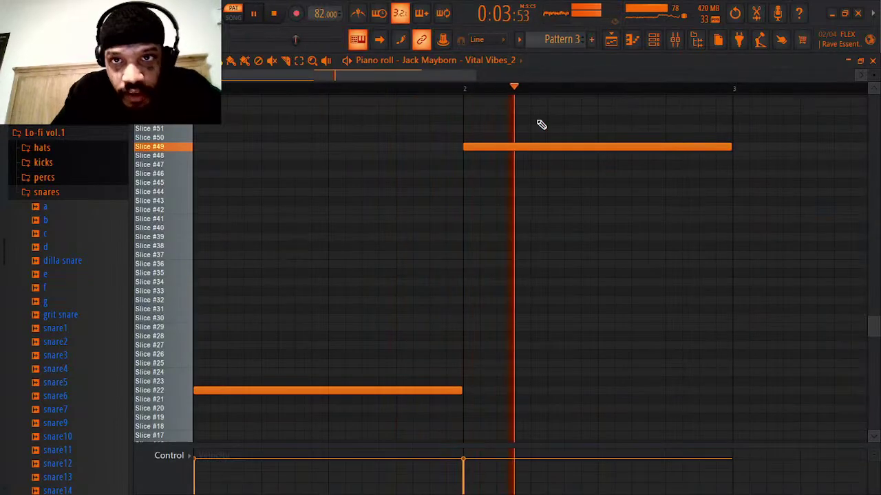
{"action": "key", "text": "space"}
{"action": "left_click", "coordinate": [653, 45]}
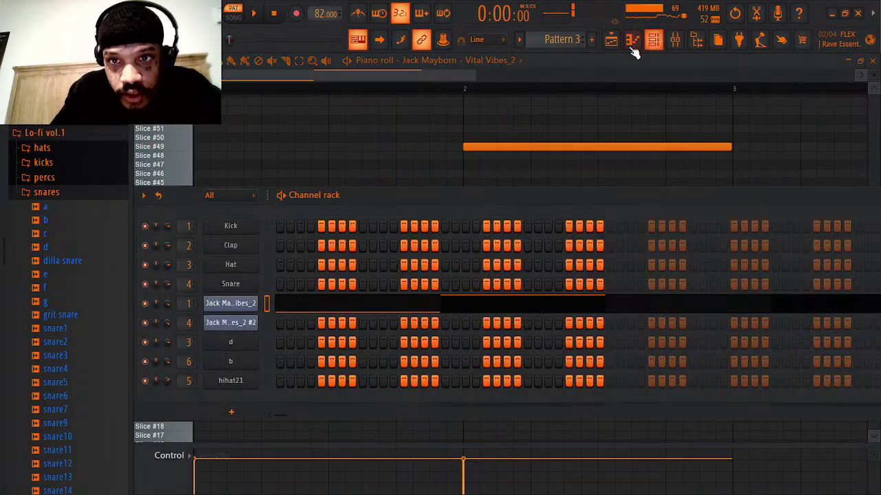
- Examine the Vital Vibes_2 slices of Pattern 5 in the piano roll and return to the Channel rack
{"action": "scroll", "coordinate": [566, 43], "scroll_direction": "down", "scroll_amount": 2}
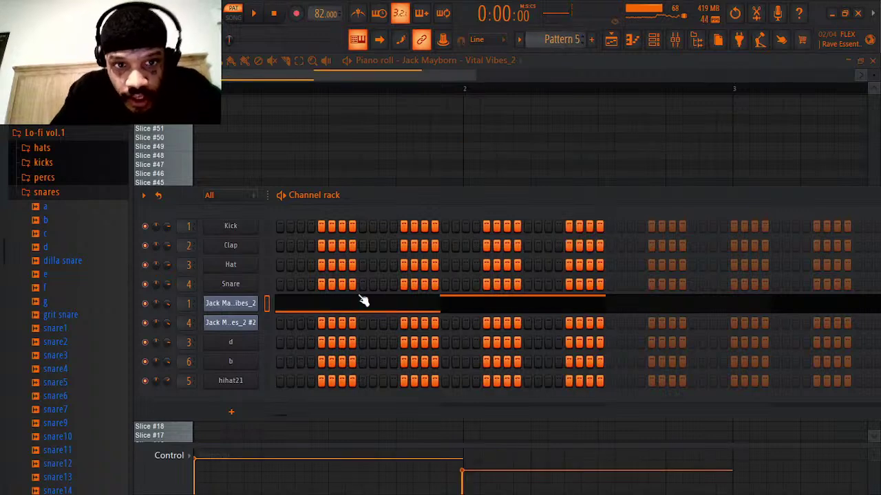
{"action": "key", "text": "F9"}
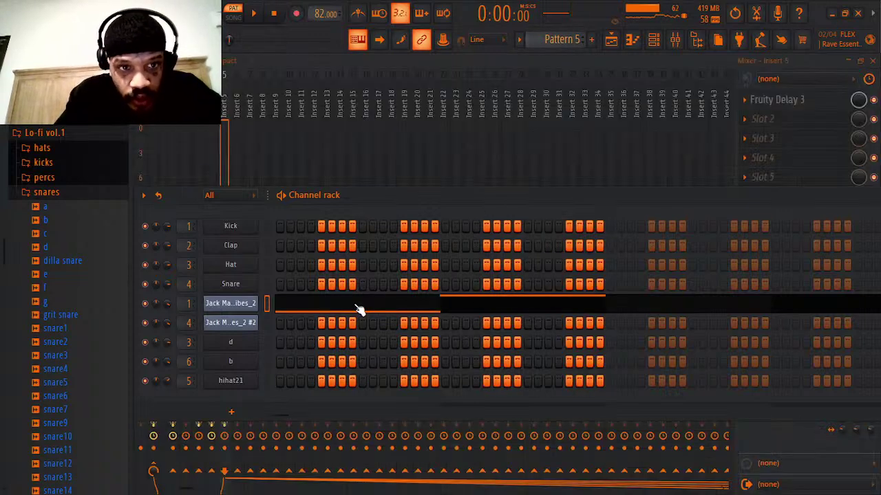
{"action": "left_click", "coordinate": [358, 308]}
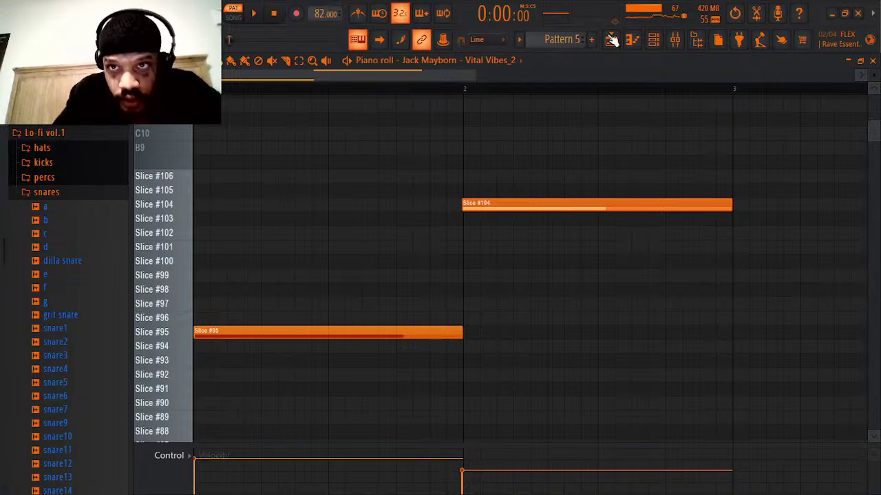
{"action": "left_click", "coordinate": [654, 39]}
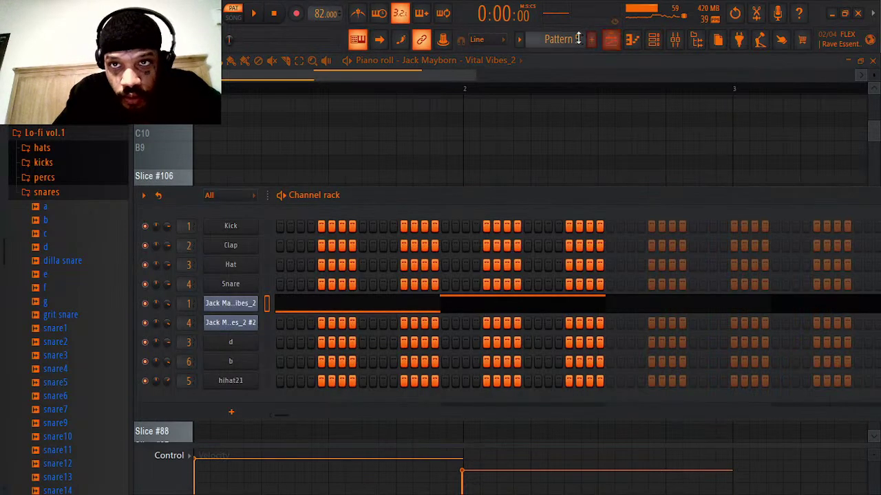
- Play Pattern 3 again and check the note properties of its Slice #22 note in the Vital Vibes_2 piano roll
{"action": "left_click_drag", "start_coordinate": [578, 39], "coordinate": [578, 49]}
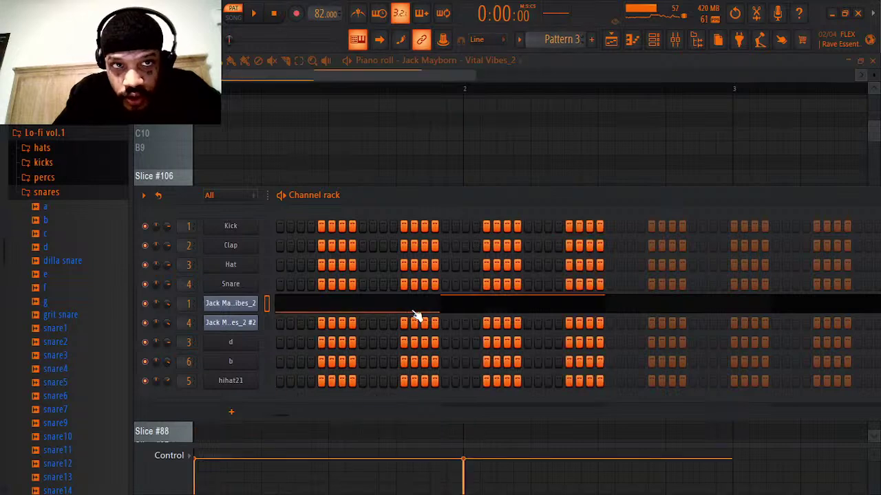
{"action": "key", "text": "space"}
{"action": "key", "text": "F9"}
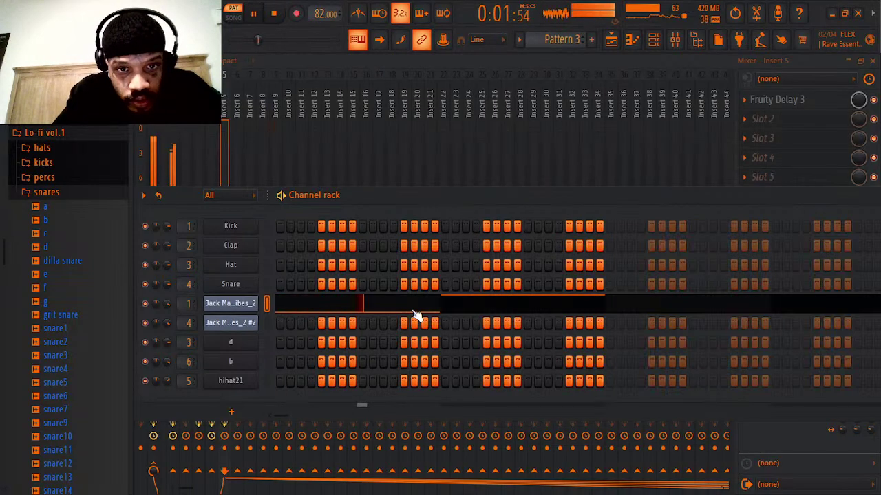
{"action": "left_click", "coordinate": [414, 316]}
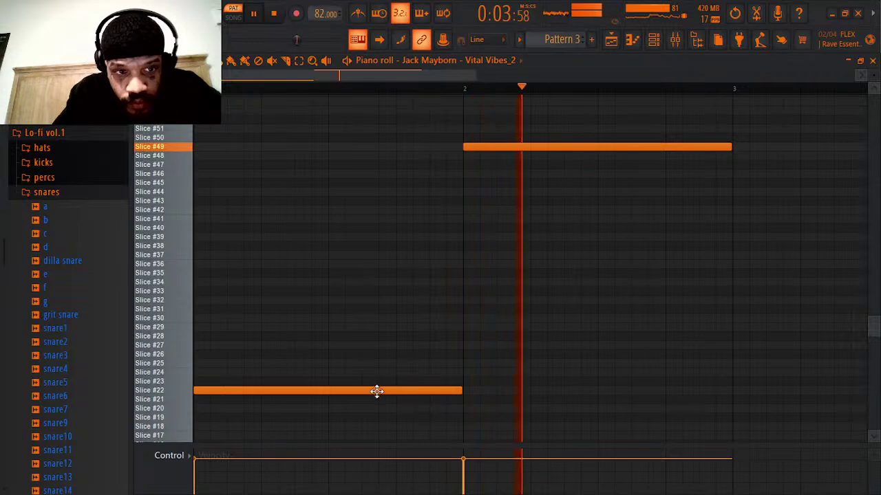
{"action": "double_click", "coordinate": [377, 391]}
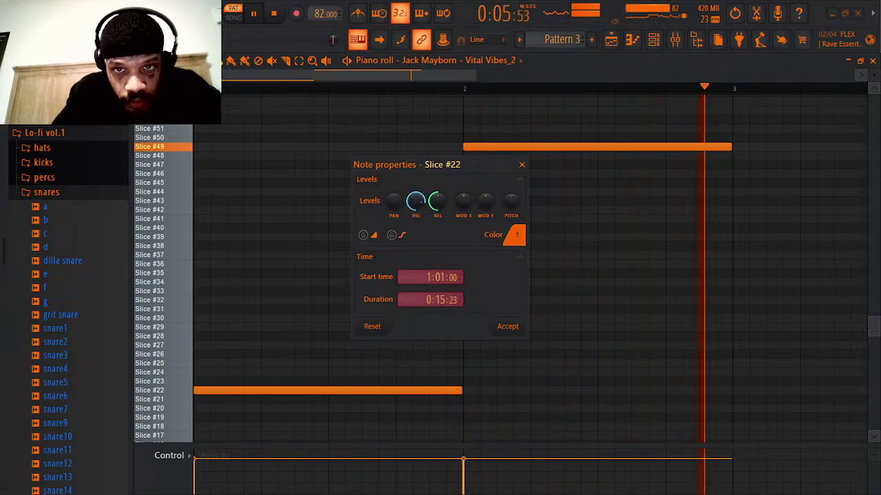
{"action": "left_click", "coordinate": [507, 326]}
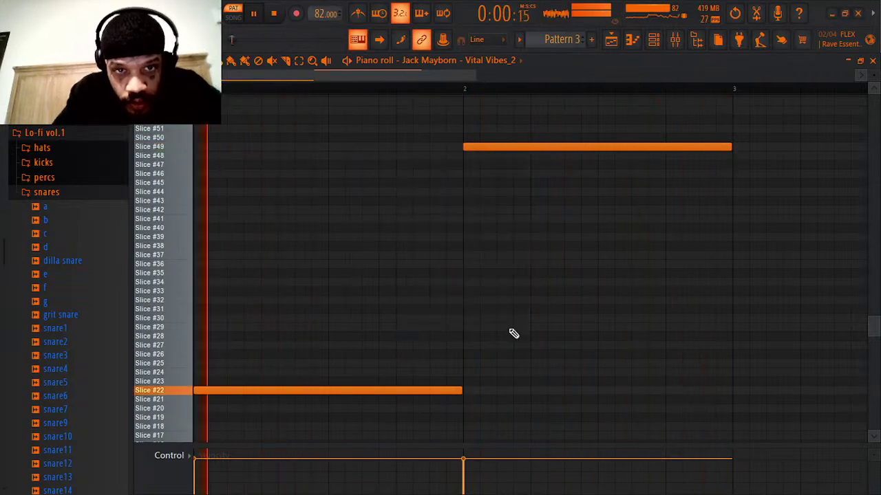
- Return the Slice #22 note's pitch to neutral and slightly lower the velocities of the Slice #22 and Slice #49 notes in Pattern 3
{"action": "double_click", "coordinate": [409, 391]}
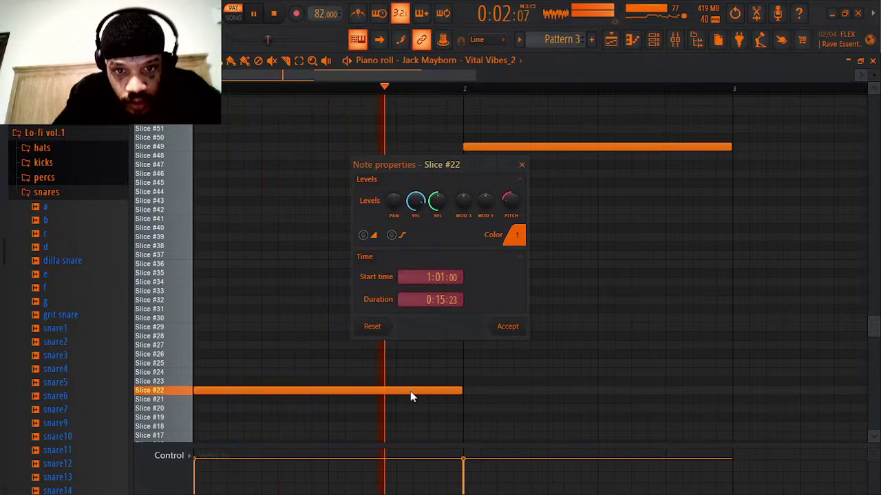
{"action": "left_click", "coordinate": [509, 326]}
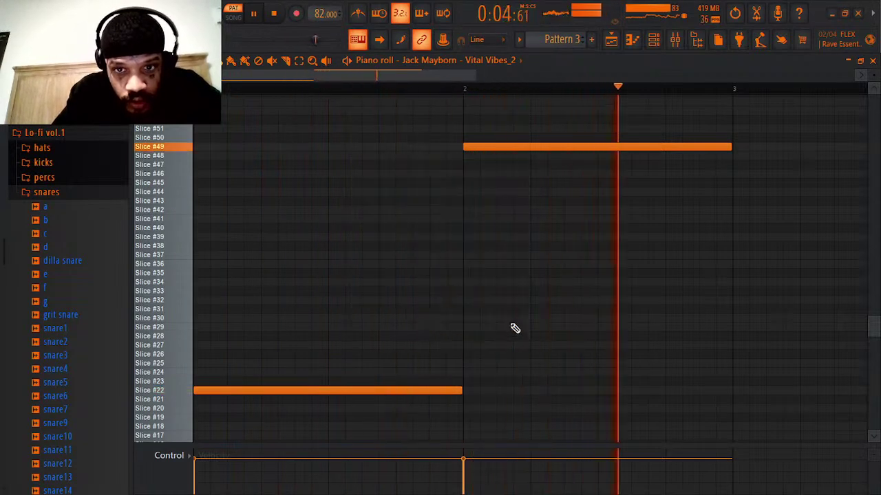
{"action": "double_click", "coordinate": [409, 392]}
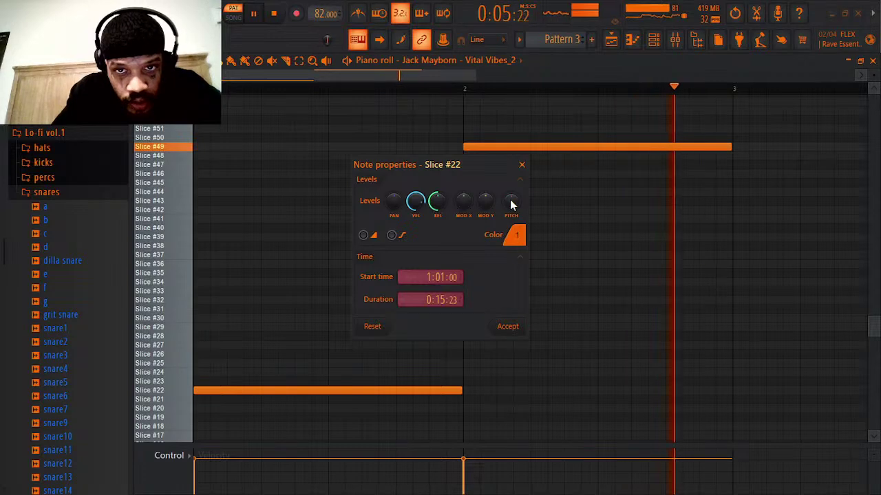
{"action": "left_click", "coordinate": [509, 327]}
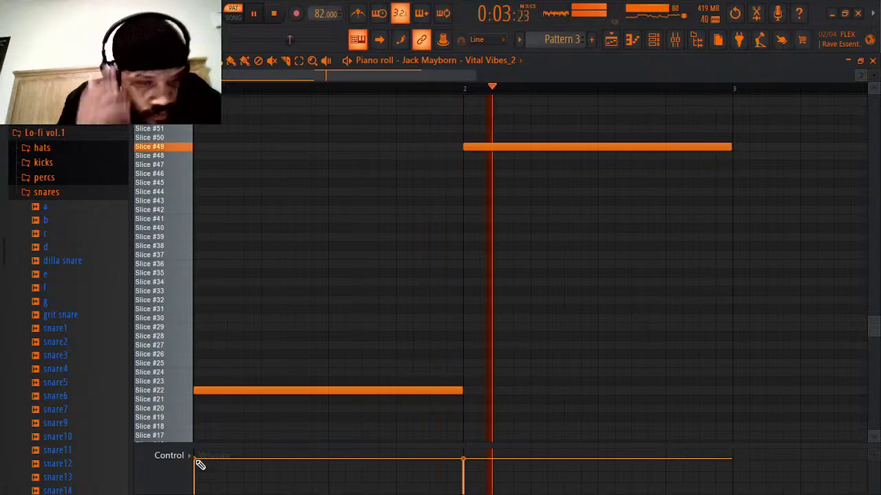
{"action": "left_click_drag", "start_coordinate": [198, 465], "coordinate": [199, 474]}
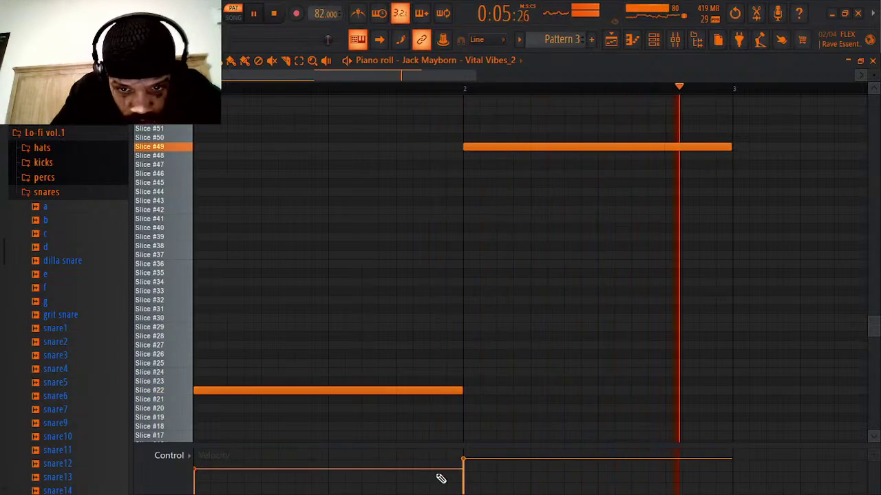
{"action": "left_click_drag", "start_coordinate": [465, 466], "coordinate": [466, 470]}
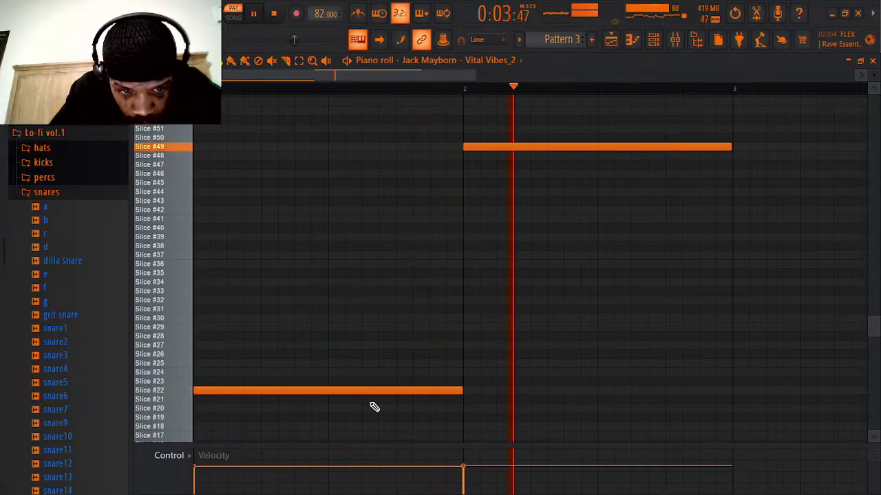
- Look over the Channel rack and mixer, then play the playlist twice in song mode from bar 23 into the Pattern 3 section
{"action": "left_click", "coordinate": [612, 40]}
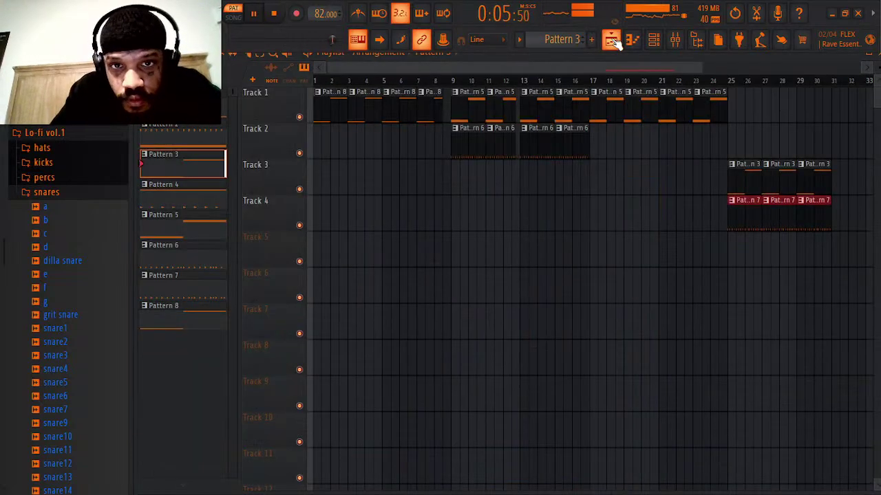
{"action": "left_click", "coordinate": [665, 42]}
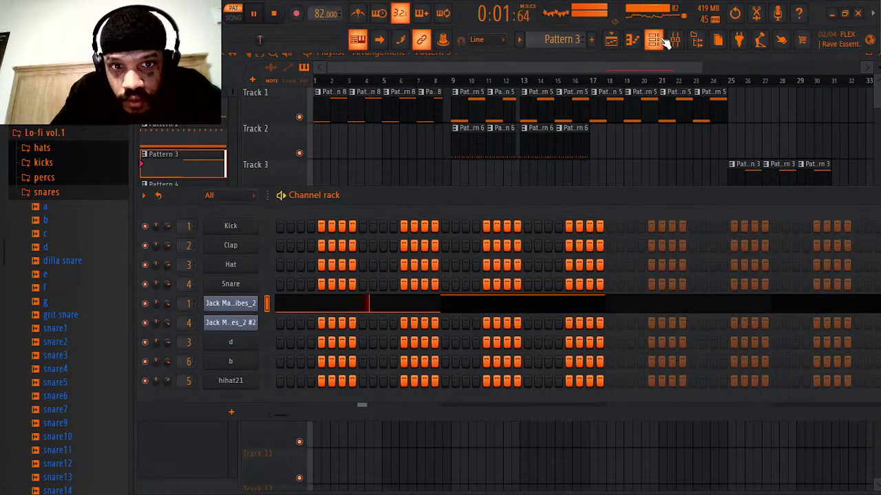
{"action": "left_click", "coordinate": [676, 42]}
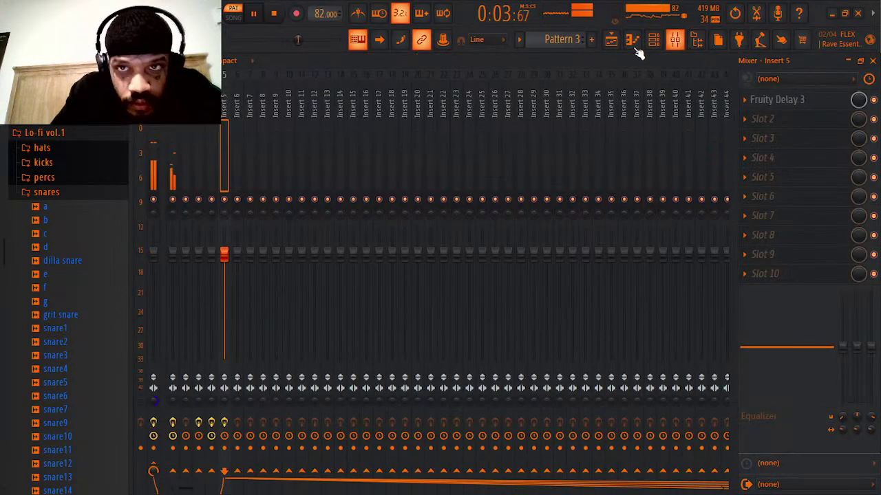
{"action": "left_click", "coordinate": [611, 40]}
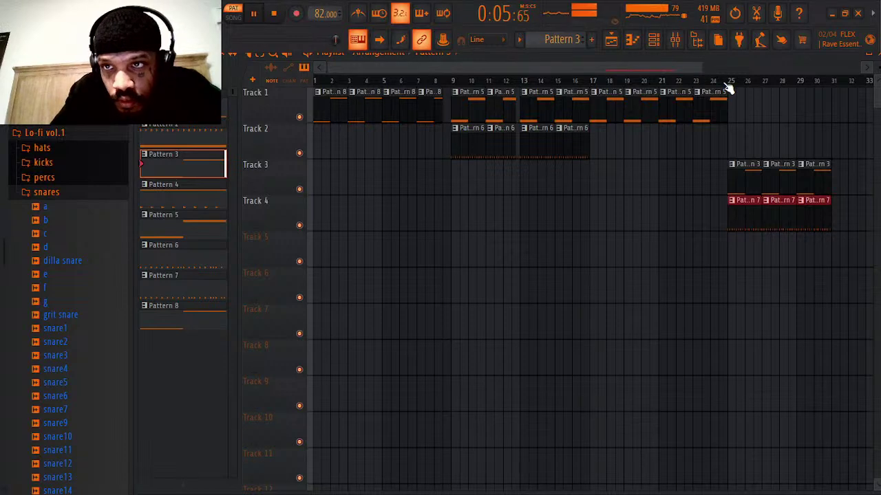
{"action": "left_click", "coordinate": [675, 80]}
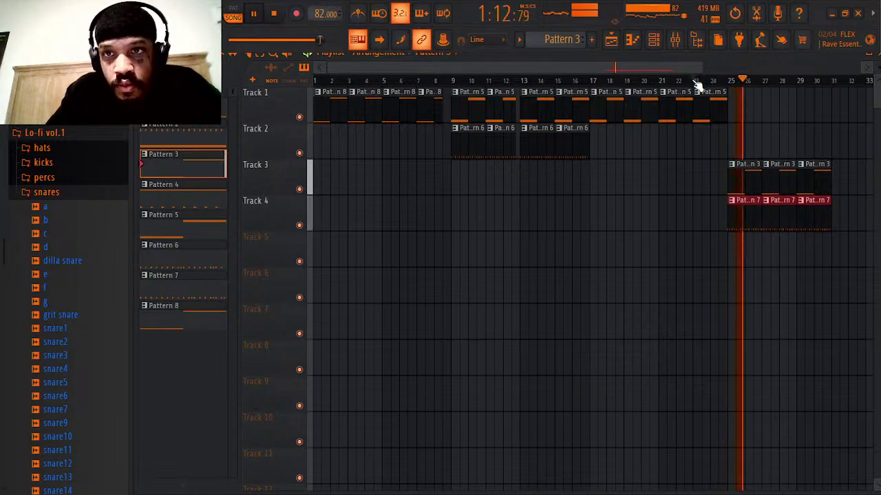
{"action": "key", "text": "space"}
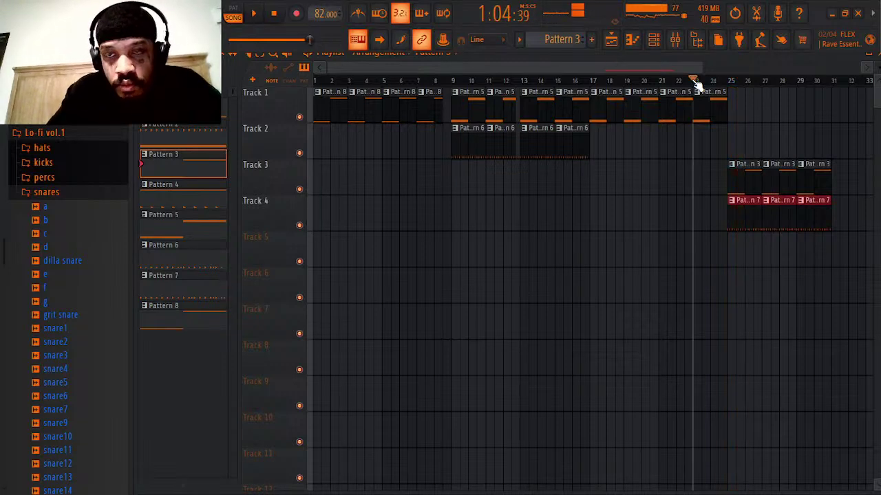
{"action": "key", "text": "space"}
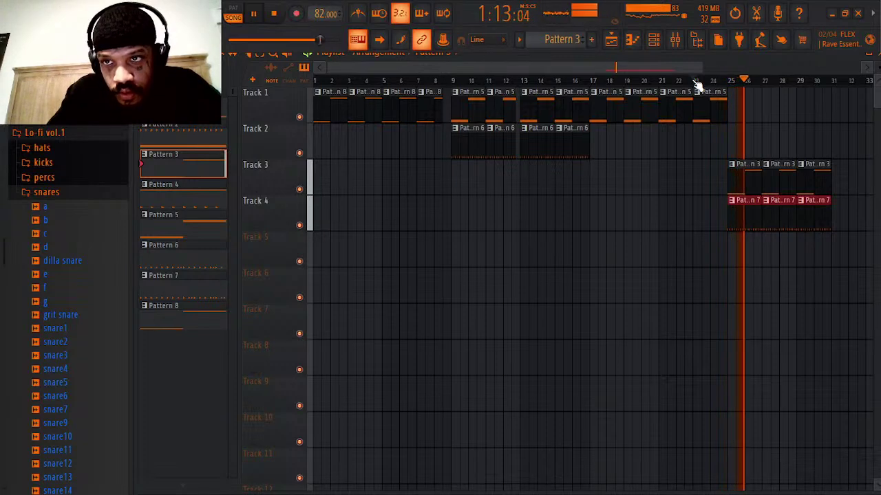
{"action": "key", "text": "space"}
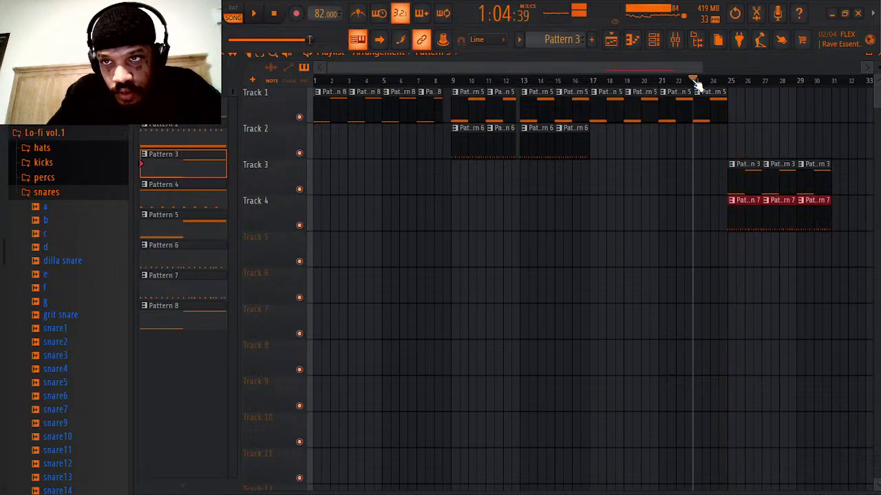
- Delete the Pattern 3 and Pattern 7 clips after bar 25 and place two Pattern 3 clips on Track 3 starting at bar 26
{"action": "right_click", "coordinate": [747, 179]}
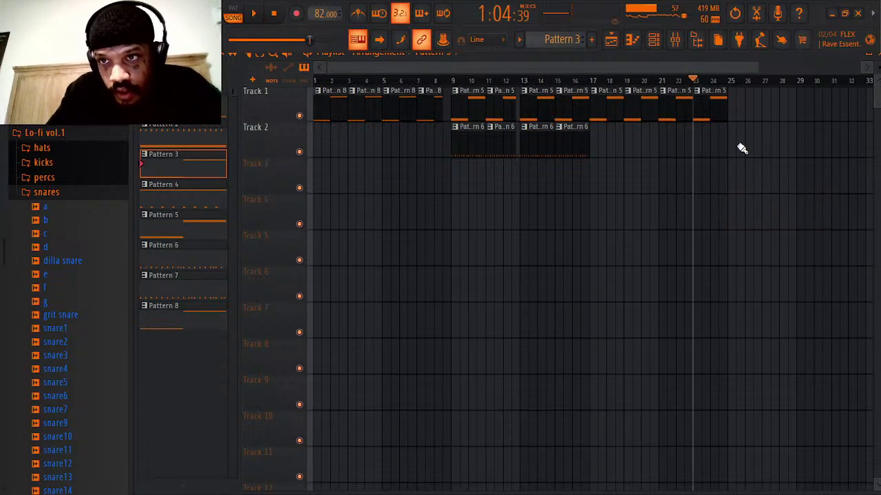
{"action": "scroll", "coordinate": [741, 147], "scroll_direction": "up", "scroll_amount": 2}
{"action": "left_click_drag", "start_coordinate": [649, 73], "coordinate": [700, 74]}
{"action": "left_click", "coordinate": [668, 177]}
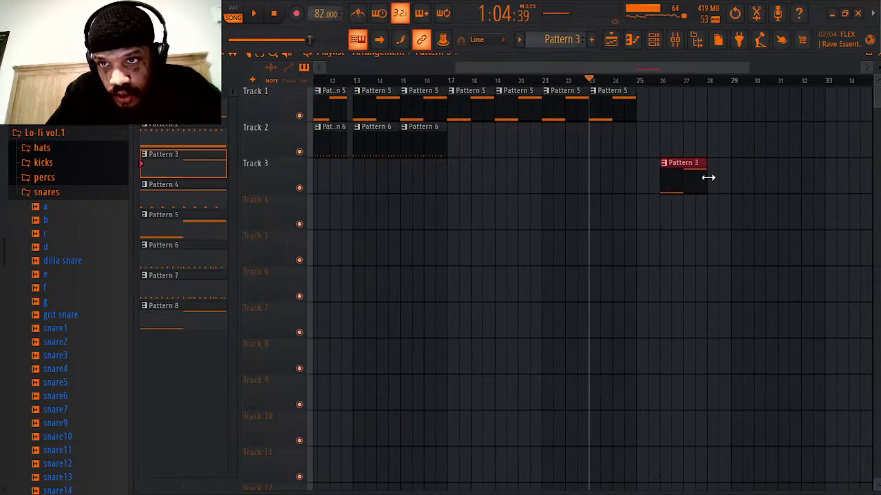
{"action": "left_click", "coordinate": [714, 182]}
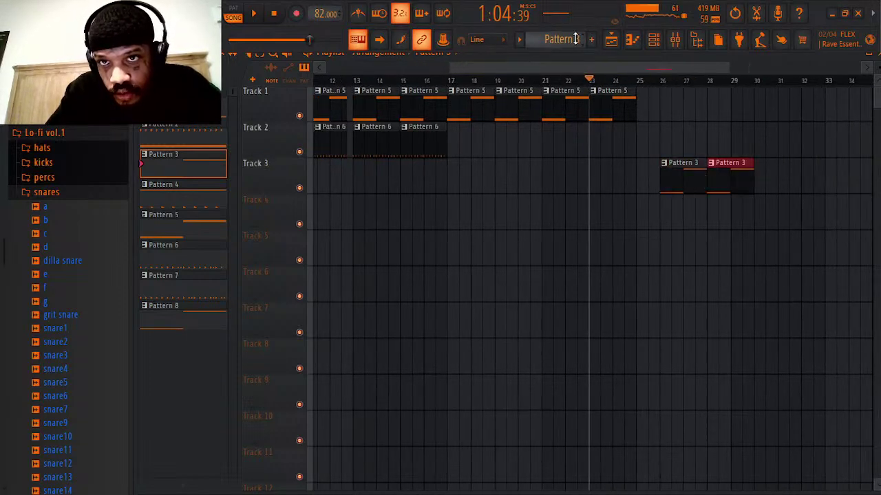
- Place two Pattern 6 clips on Track 4 beneath the Pattern 3 clips and play the section from bar 23
{"action": "left_click_drag", "start_coordinate": [576, 39], "coordinate": [576, 44]}
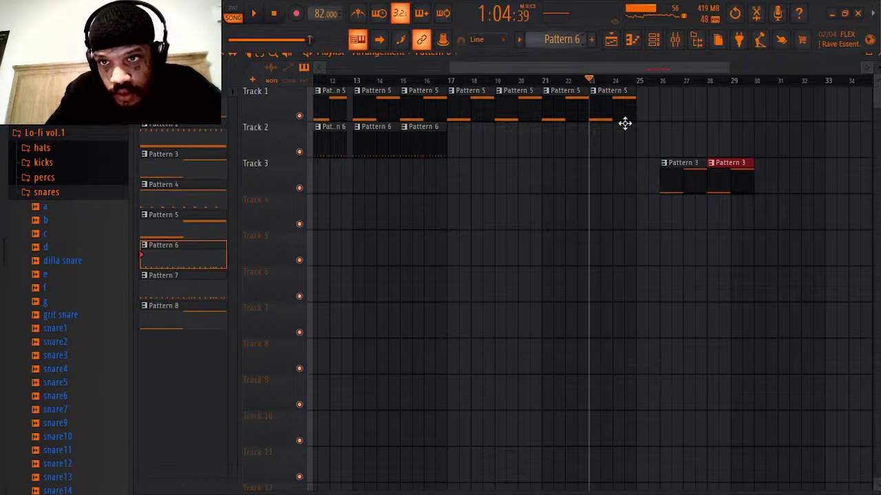
{"action": "left_click", "coordinate": [668, 208]}
{"action": "left_click", "coordinate": [712, 207]}
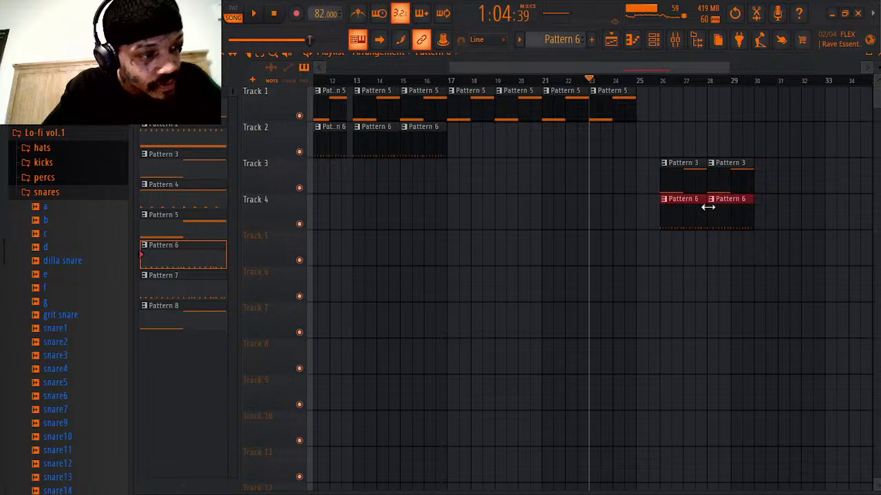
{"action": "key", "text": "space"}
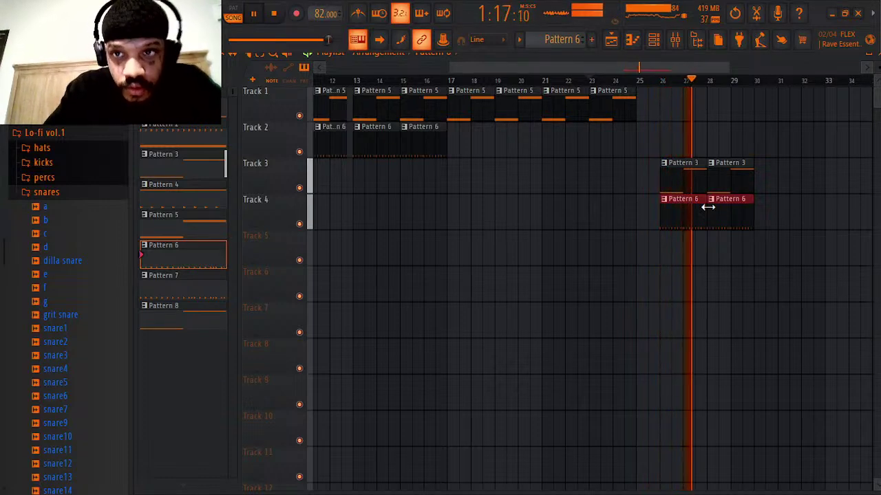
{"action": "key", "text": "space"}
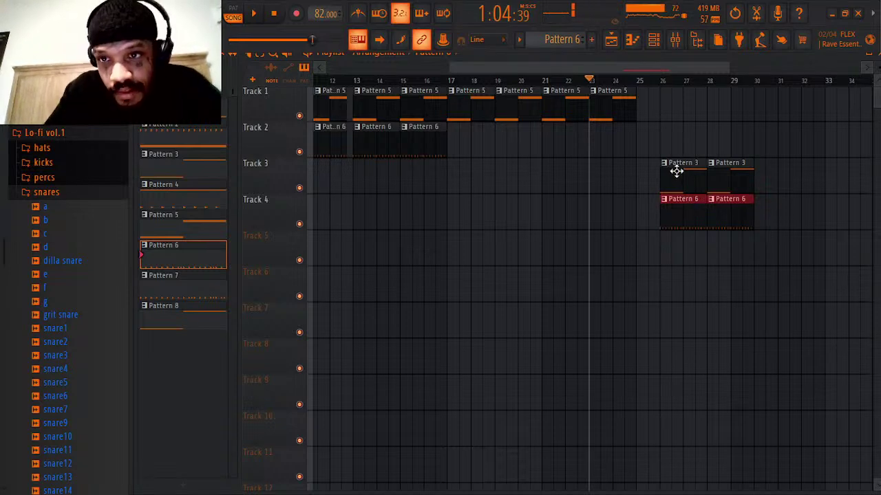
- Move both Pattern 3 clips and the clips beneath them on Track 4 half a bar earlier
{"action": "left_click_drag", "start_coordinate": [686, 205], "coordinate": [680, 210]}
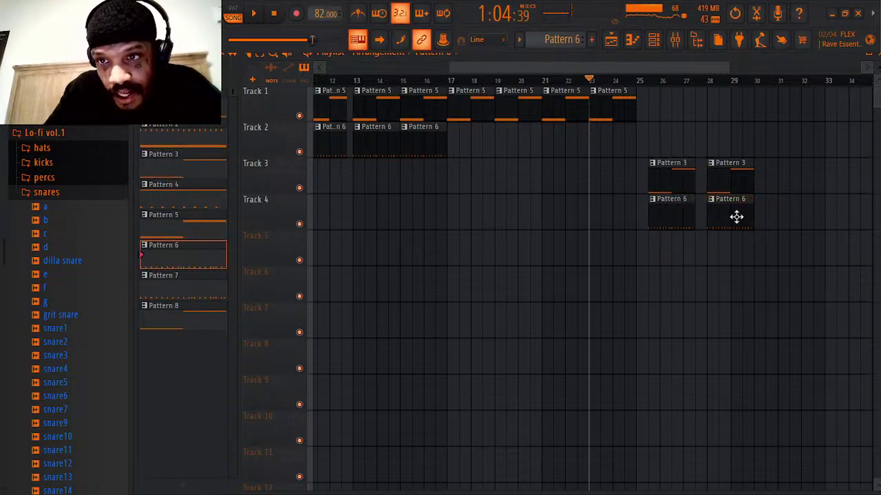
{"action": "left_click_drag", "start_coordinate": [735, 186], "coordinate": [726, 185]}
- Play the arrangement from bar 23 through the moved clips while viewing the mixer and Channel rack, and stop playback
{"action": "key", "text": "space"}
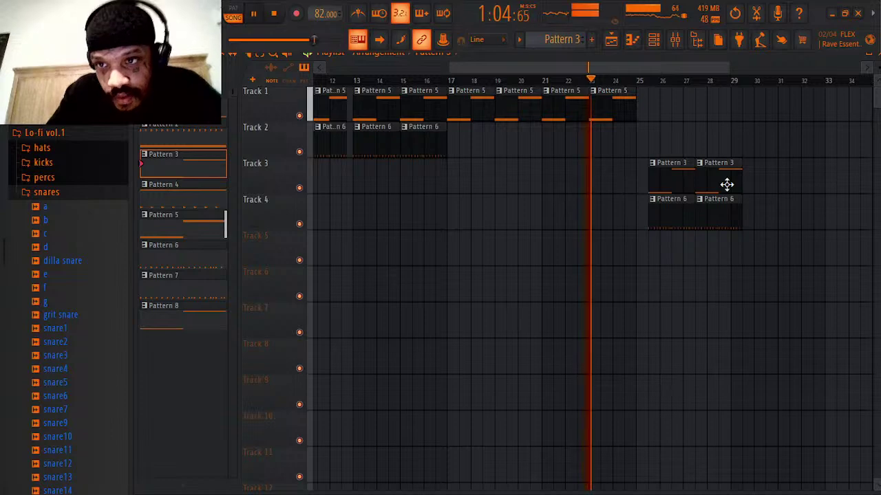
{"action": "left_click", "coordinate": [675, 39]}
{"action": "left_click", "coordinate": [675, 39]}
{"action": "left_click", "coordinate": [655, 39]}
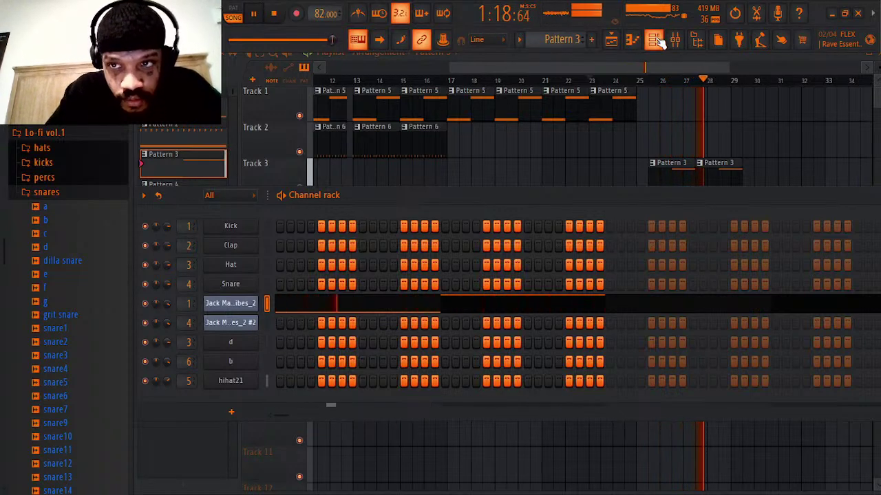
{"action": "left_click", "coordinate": [655, 40]}
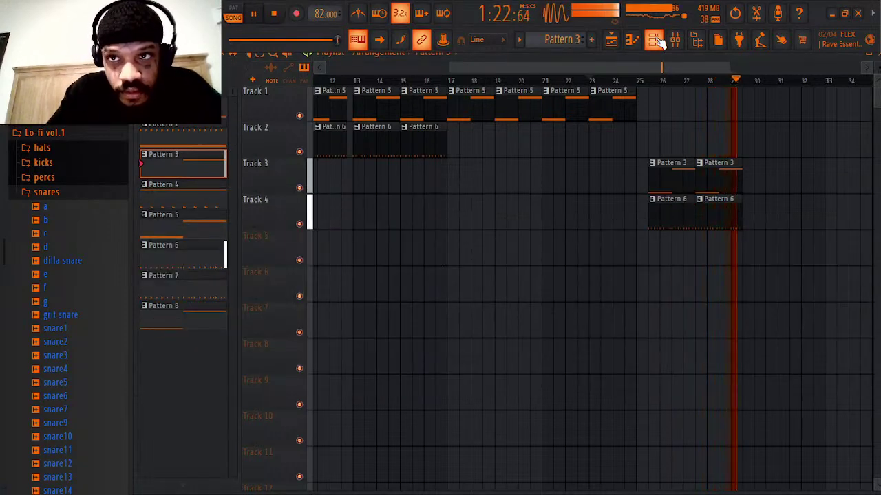
{"action": "key", "text": "space"}
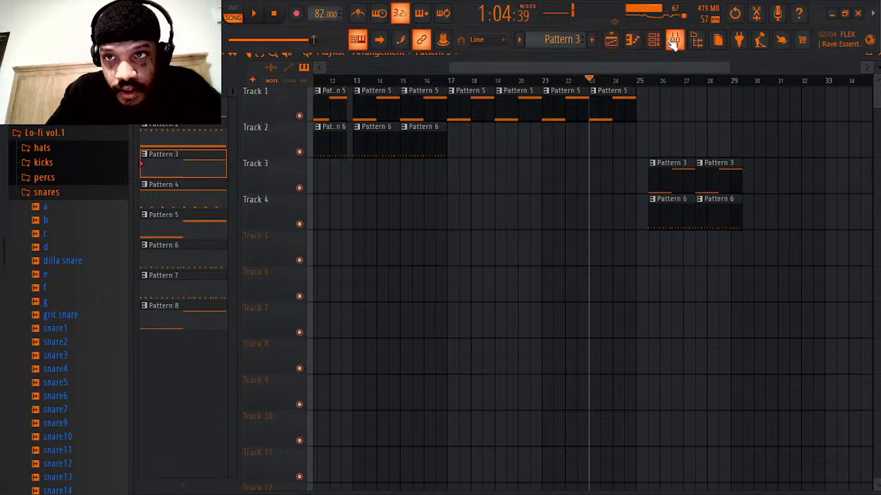
- Replace the two Pattern 6 clips on Track 4 with Pattern 7 clips and play the section from bar 25
{"action": "right_click", "coordinate": [673, 227]}
{"action": "right_click", "coordinate": [708, 220]}
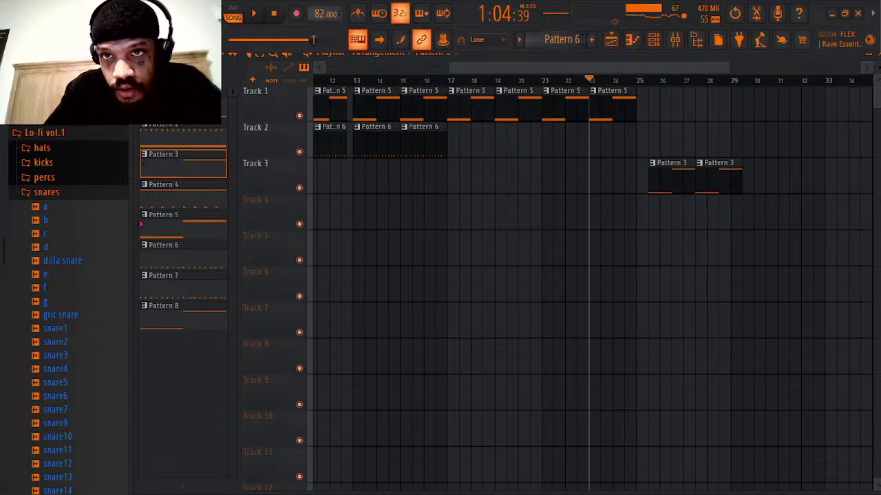
{"action": "scroll", "coordinate": [571, 42], "scroll_direction": "up", "scroll_amount": 1}
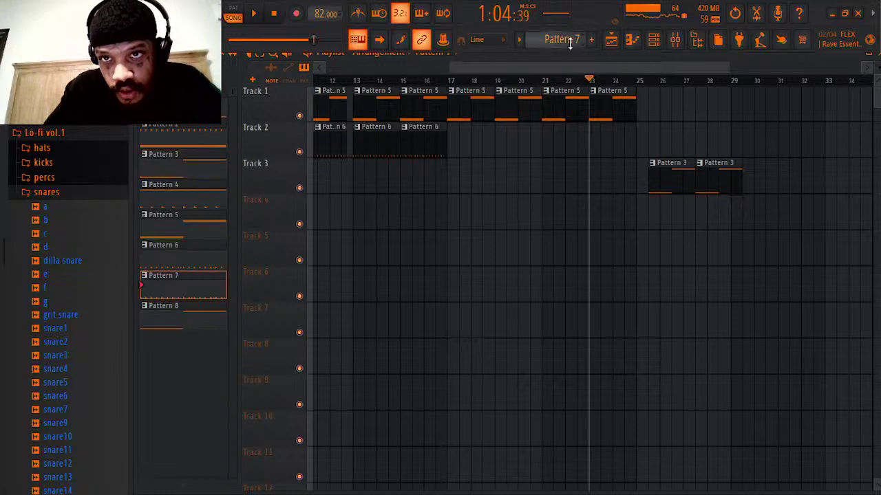
{"action": "left_click", "coordinate": [656, 210]}
{"action": "left_click", "coordinate": [695, 211]}
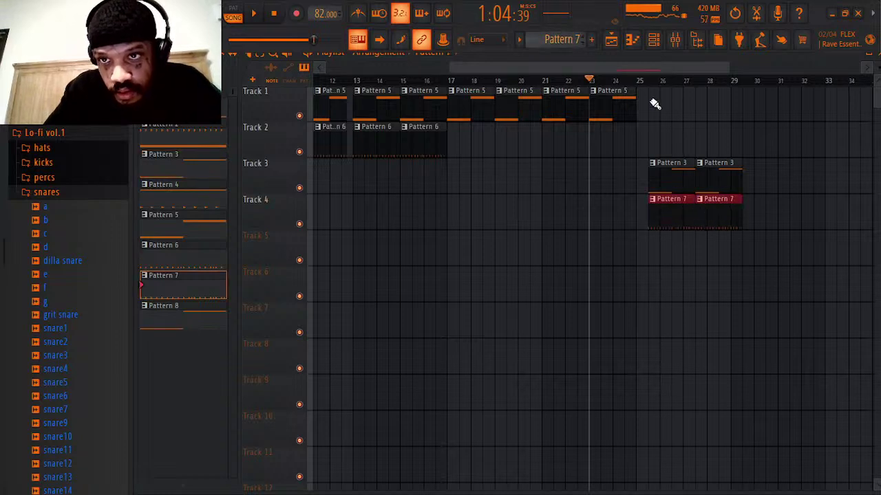
{"action": "left_click", "coordinate": [637, 81]}
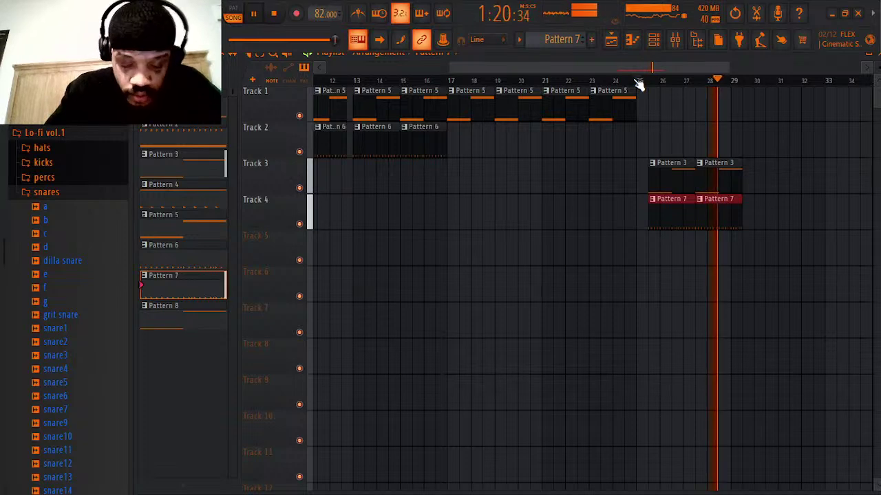
- Extend the section with two more Pattern 7 clips on Track 4 and two more Pattern 3 clips on Track 3
{"action": "left_click", "coordinate": [751, 214]}
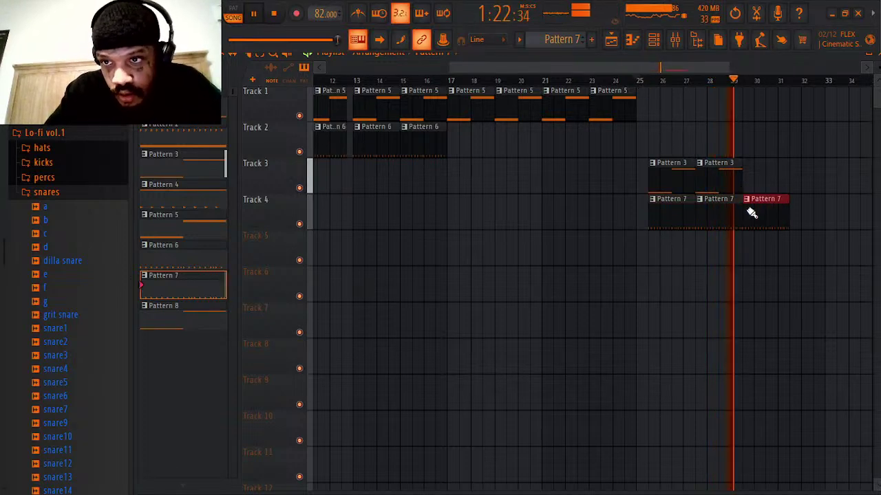
{"action": "left_click", "coordinate": [796, 211]}
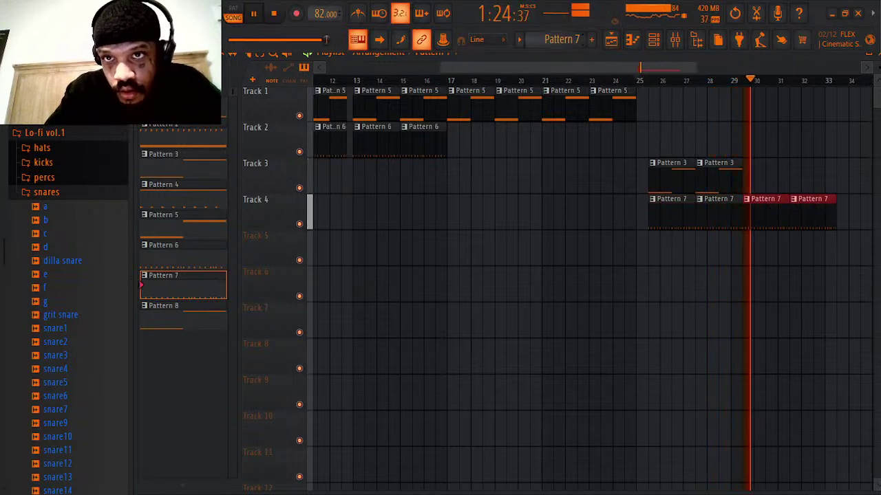
{"action": "scroll", "coordinate": [576, 39], "scroll_direction": "up", "scroll_amount": 4}
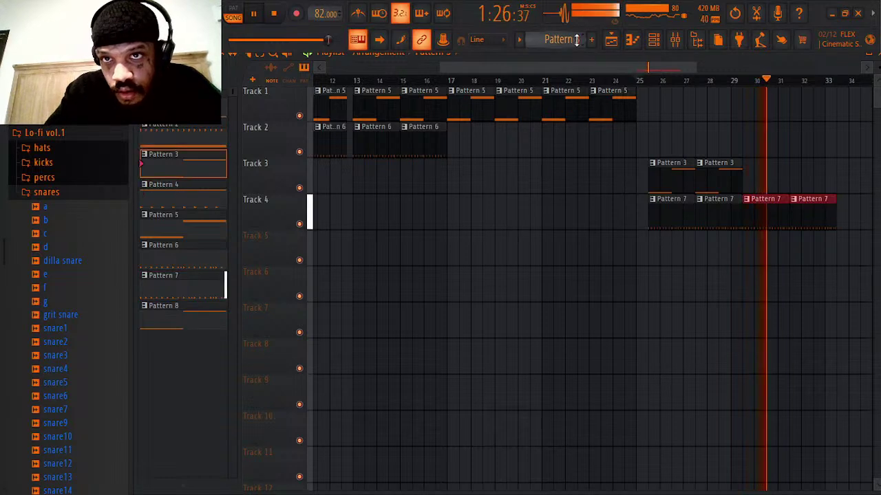
{"action": "left_click", "coordinate": [749, 177]}
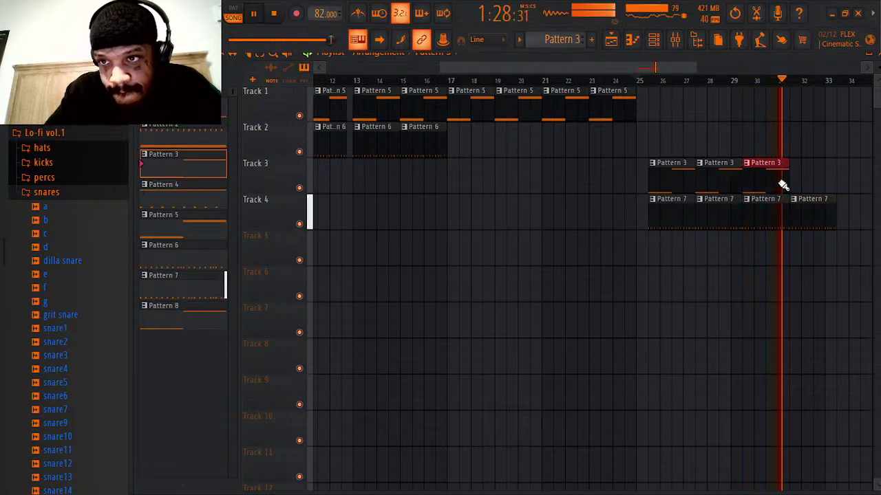
{"action": "left_click", "coordinate": [793, 183]}
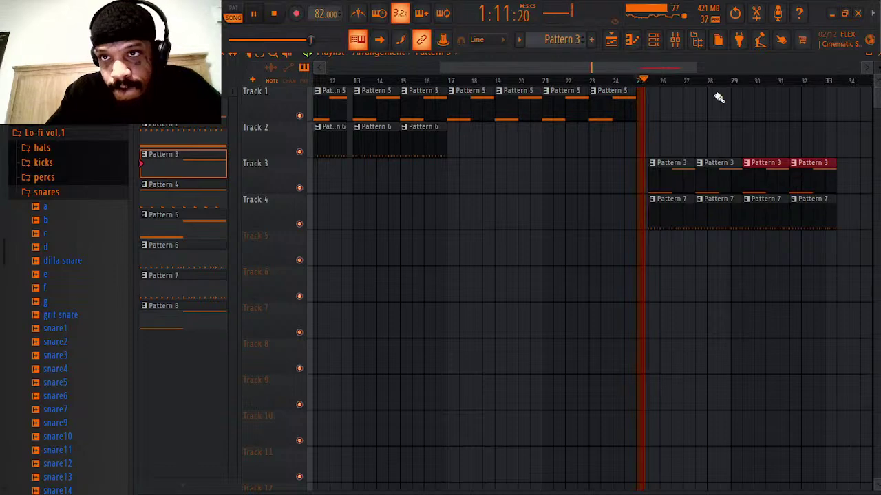
- Add HalfTime to Insert 1 in the mixer, set its mode to 1.5x and loop to 1/8, and close it
{"action": "key", "text": "F9"}
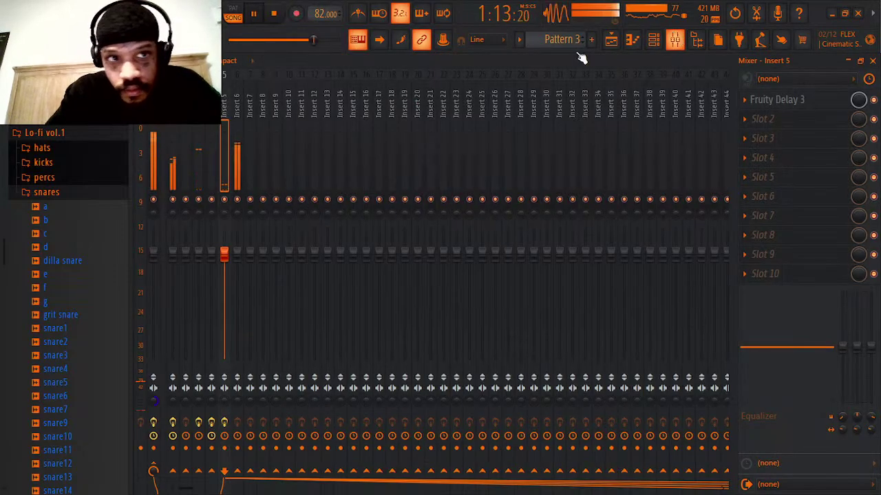
{"action": "left_click", "coordinate": [173, 106]}
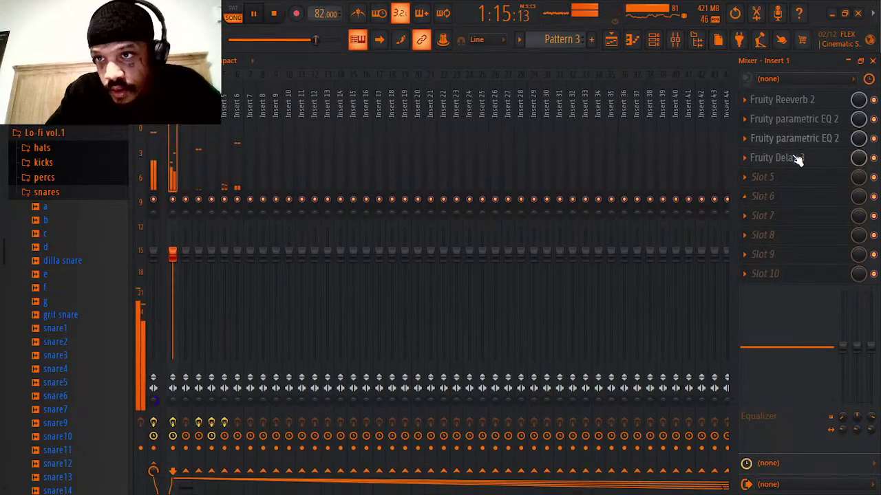
{"action": "left_click", "coordinate": [783, 179]}
{"action": "left_click", "coordinate": [525, 114]}
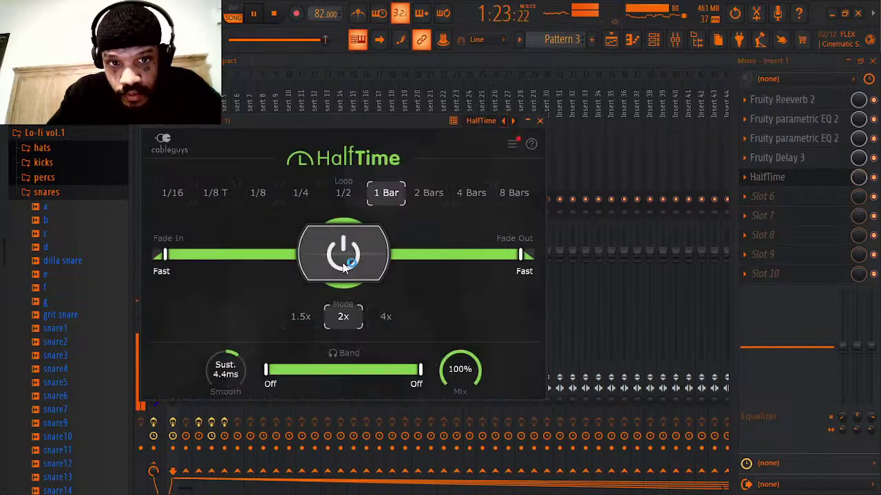
{"action": "left_click", "coordinate": [301, 317]}
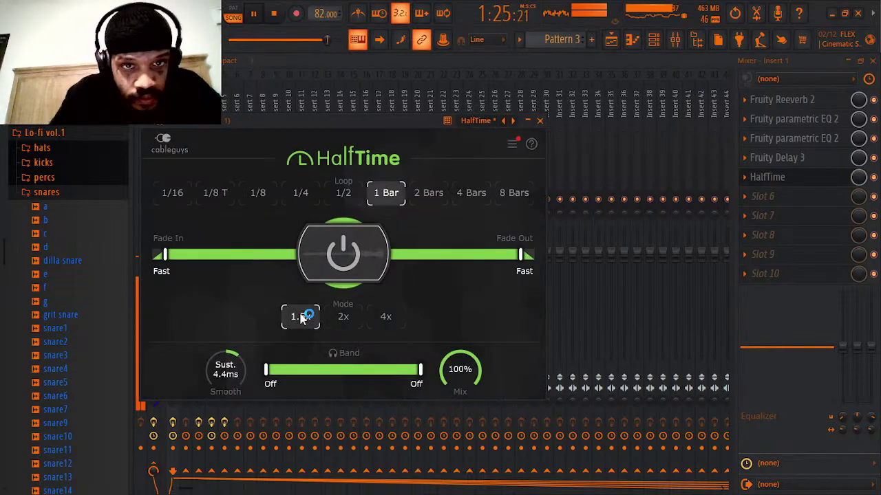
{"action": "left_click", "coordinate": [259, 195]}
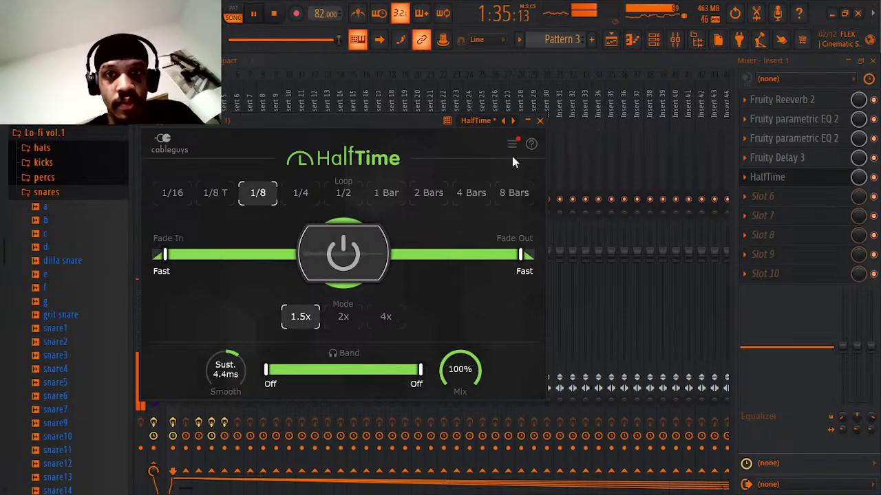
{"action": "left_click", "coordinate": [540, 121]}
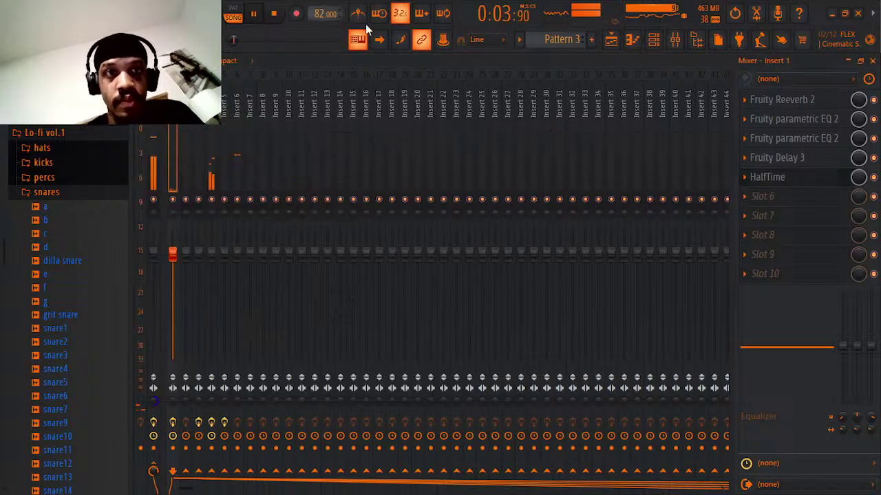
- Stop playback and delete the HalfTime effect from Insert 1
{"action": "left_click", "coordinate": [274, 14]}
{"action": "left_click", "coordinate": [745, 177]}
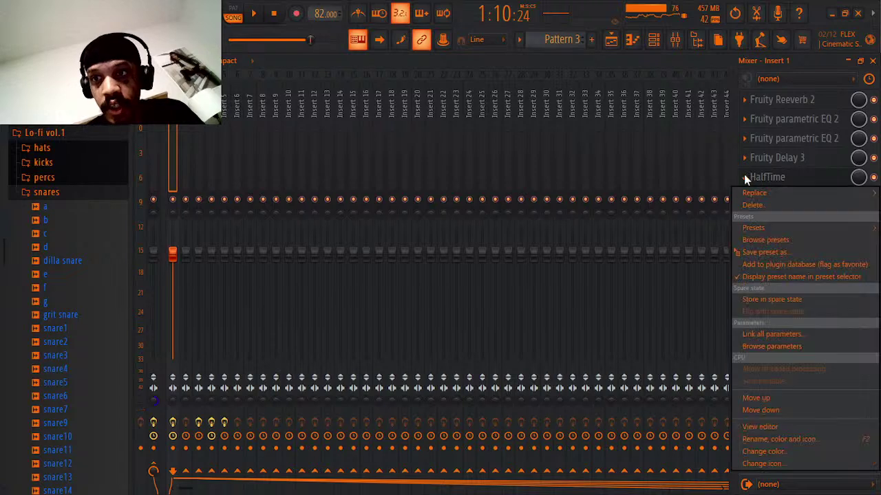
{"action": "left_click", "coordinate": [766, 209]}
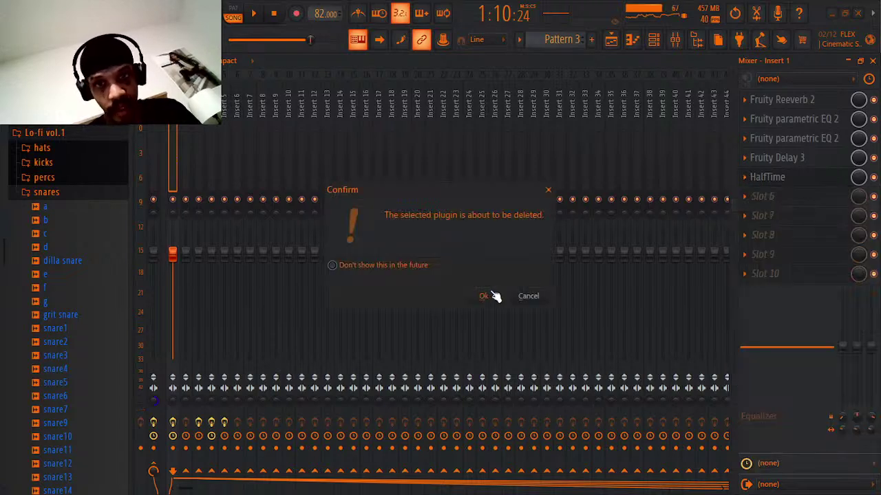
{"action": "left_click", "coordinate": [485, 297]}
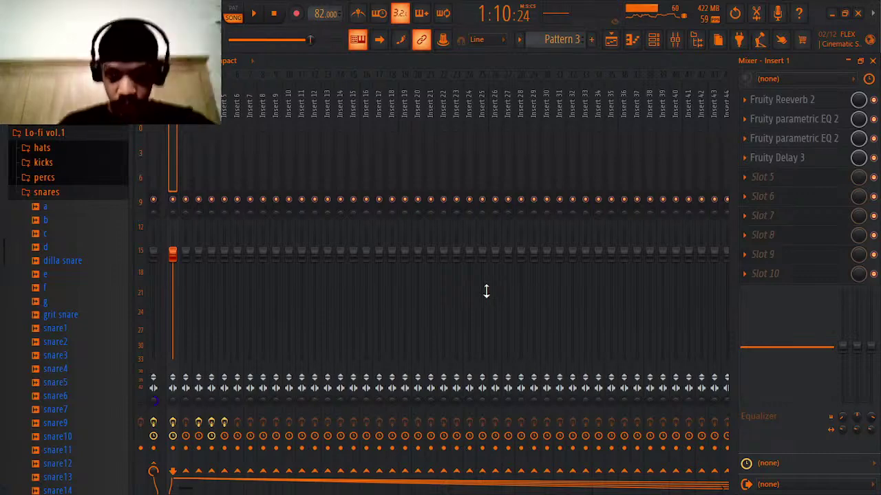
- Play the playlist from around bar 25, replay it from bar 21 with the Channel rack shown, and restart playback once
{"action": "left_click", "coordinate": [612, 39]}
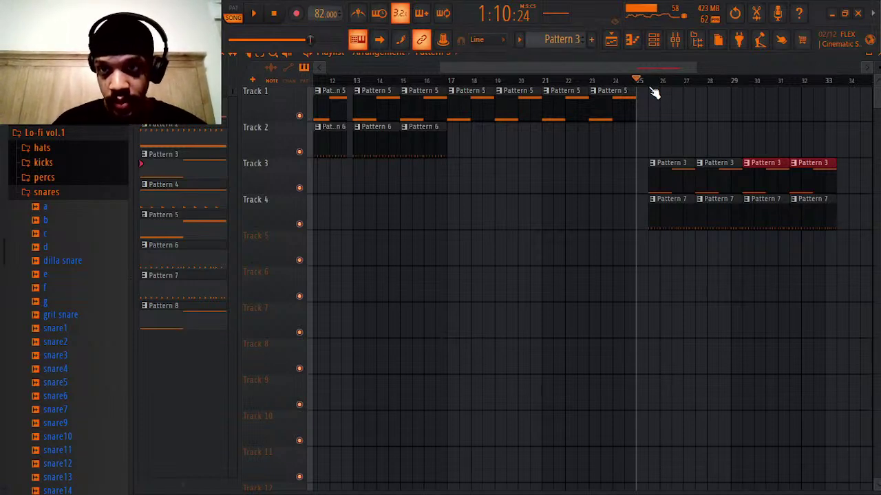
{"action": "left_click", "coordinate": [651, 89]}
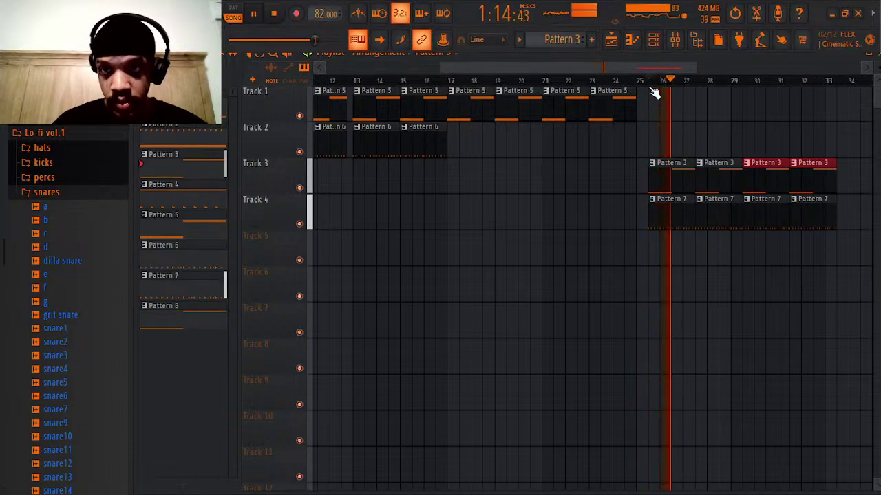
{"action": "left_click", "coordinate": [544, 81]}
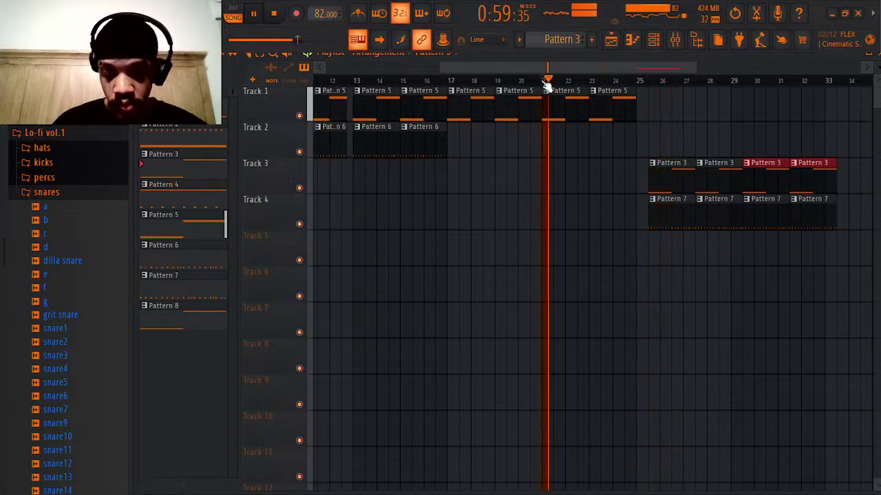
{"action": "left_click", "coordinate": [653, 41]}
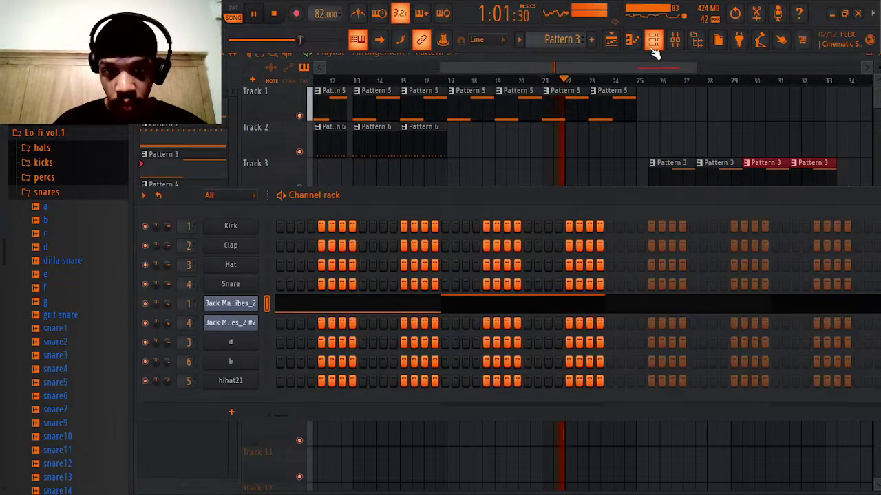
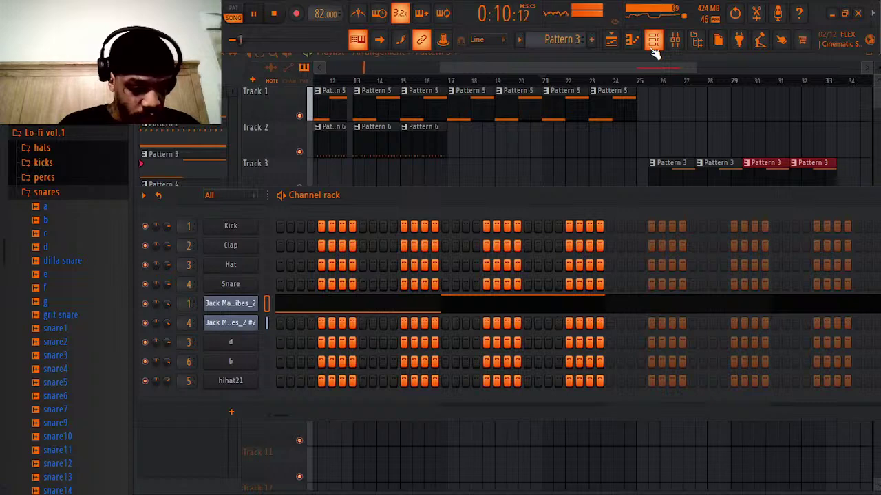
{"action": "key", "text": "space"}
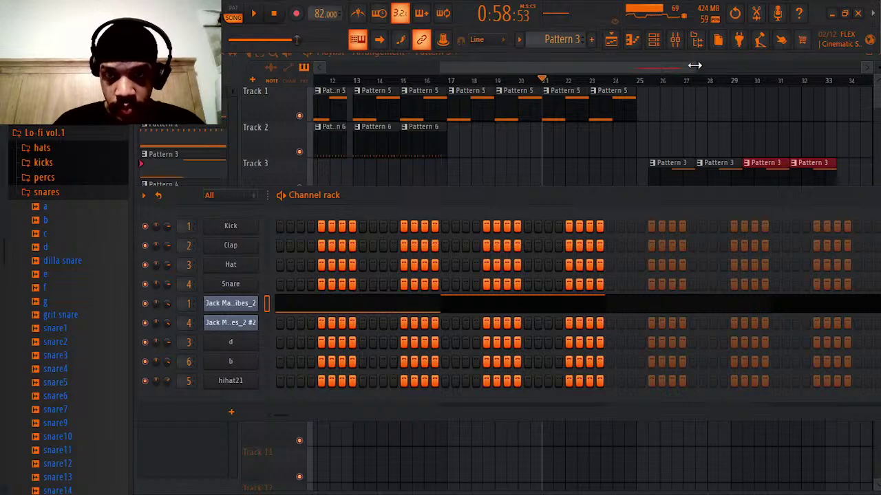
{"action": "key", "text": "space"}
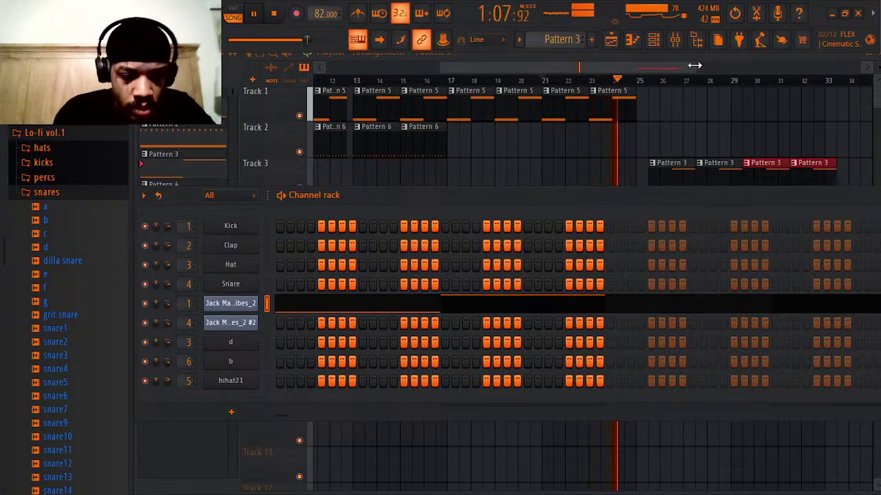
{"action": "key", "text": "XF86MonBrightnessUp"}
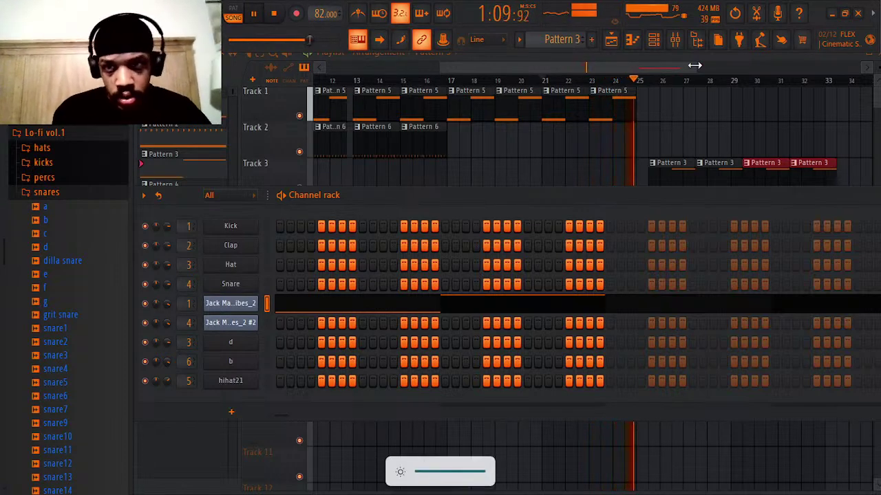
- Add two more Pattern 3 clips after the existing ones on Track 3 and stop playback
{"action": "left_click_drag", "start_coordinate": [697, 67], "coordinate": [780, 67]}
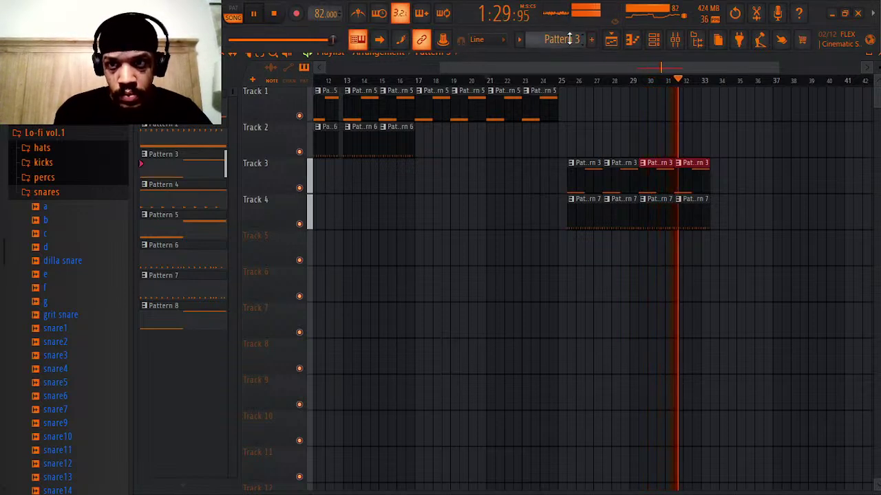
{"action": "left_click", "coordinate": [716, 185]}
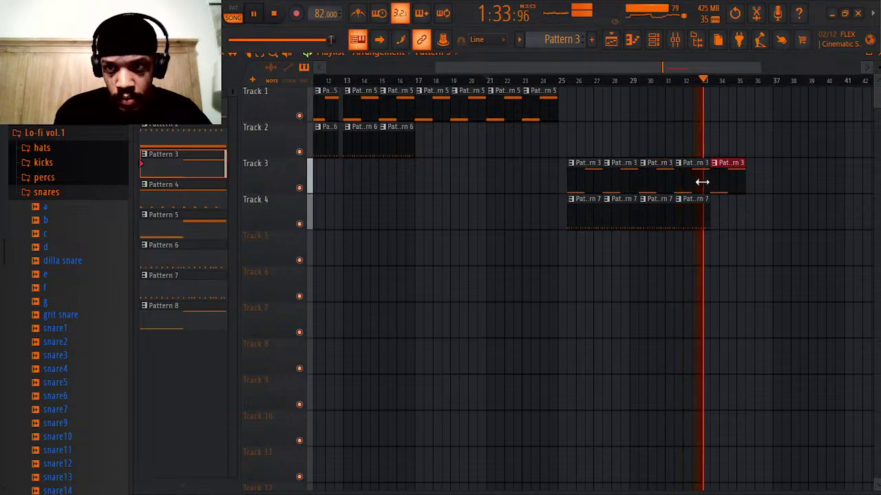
{"action": "left_click", "coordinate": [748, 185]}
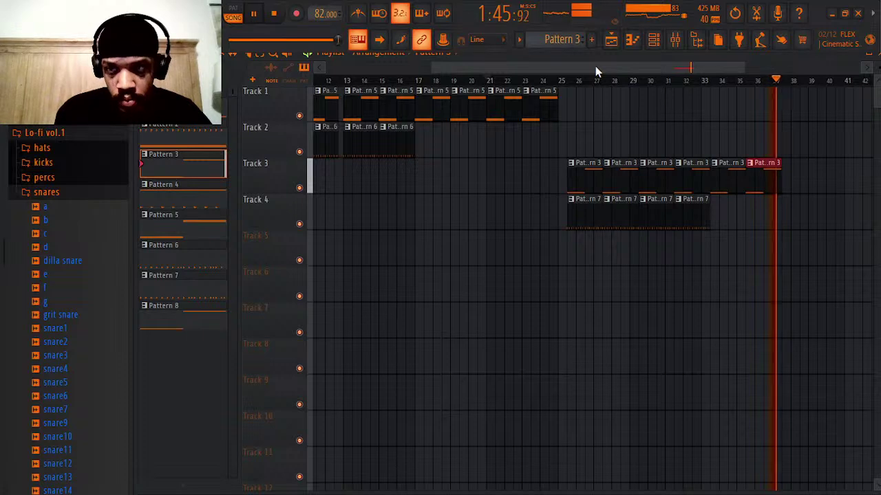
{"action": "key", "text": "space"}
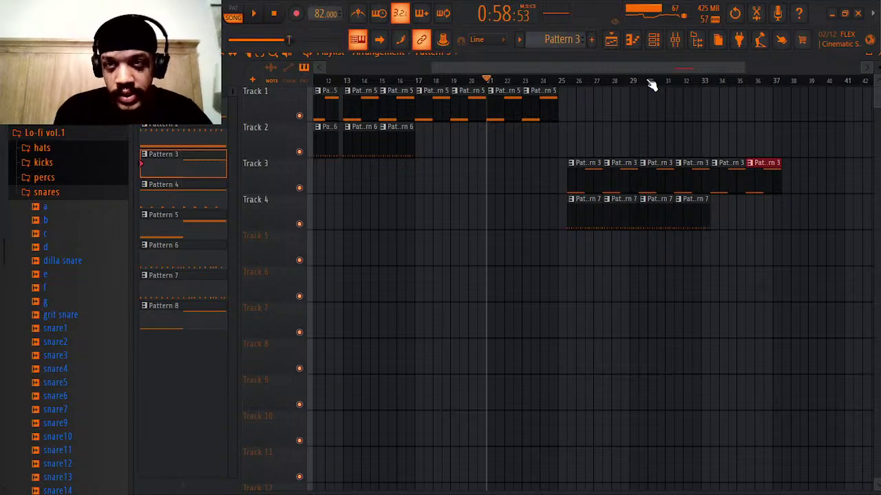
- Show the graph editor for the original Vital Vibes_2 channel and undo the last Pattern 3 clip placement
{"action": "left_click", "coordinate": [654, 39]}
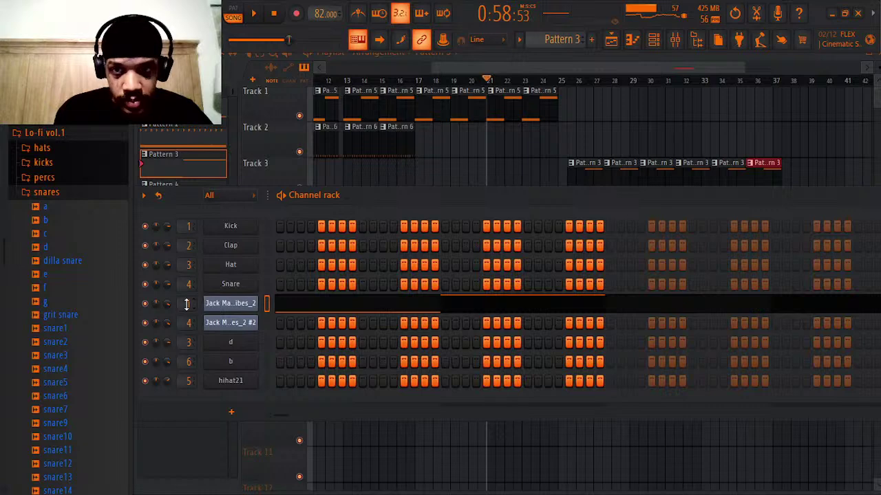
{"action": "right_click", "coordinate": [216, 307]}
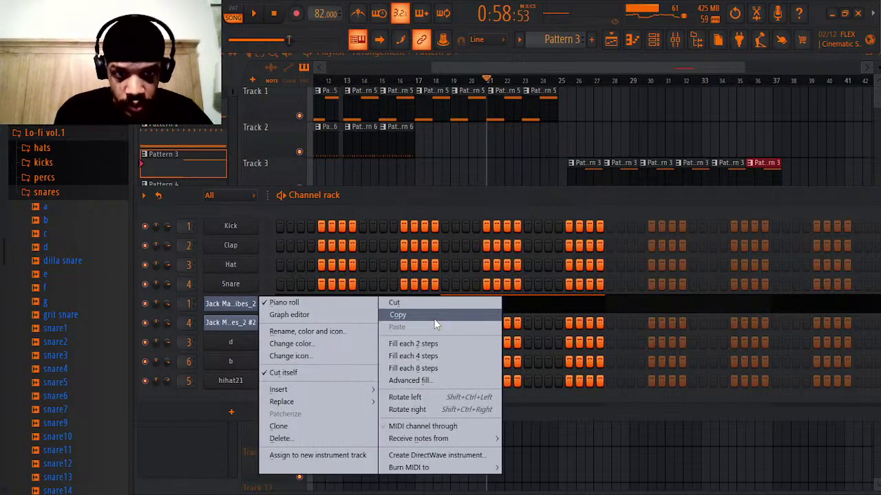
{"action": "left_click", "coordinate": [288, 315]}
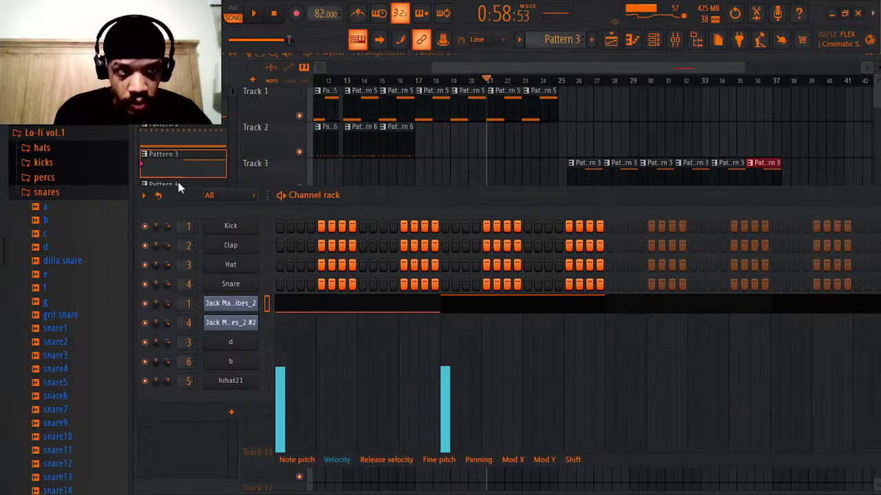
{"action": "key", "text": "ctrl+z"}
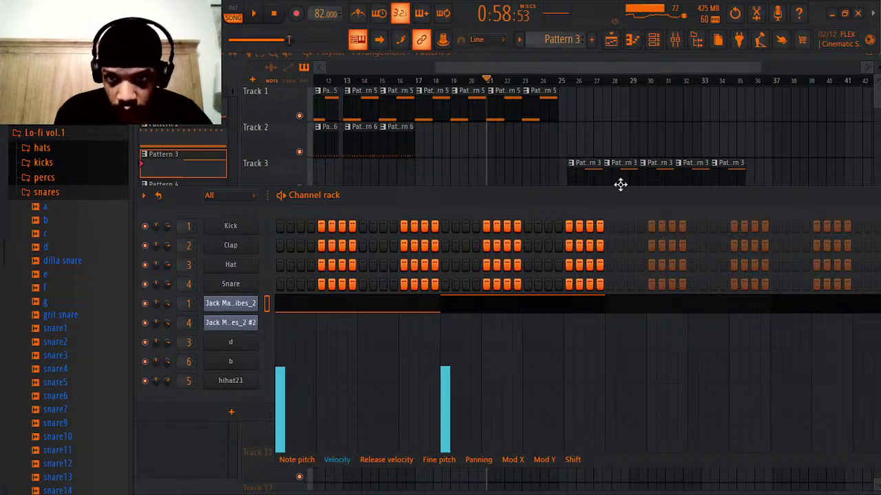
- Hide the Channel rack's graph editor and reposition the rack so its channel names and steps are in view
{"action": "left_click_drag", "start_coordinate": [616, 200], "coordinate": [224, 132]}
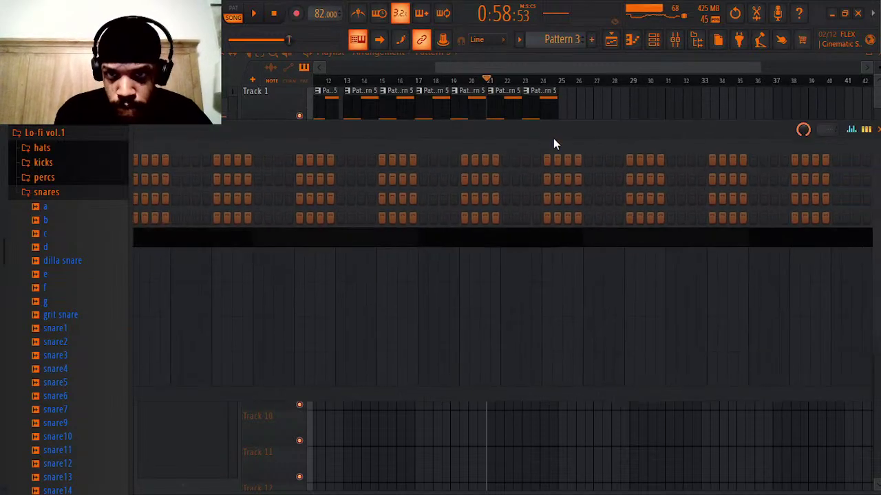
{"action": "left_click_drag", "start_coordinate": [551, 136], "coordinate": [685, 125]}
{"action": "left_click", "coordinate": [685, 149]}
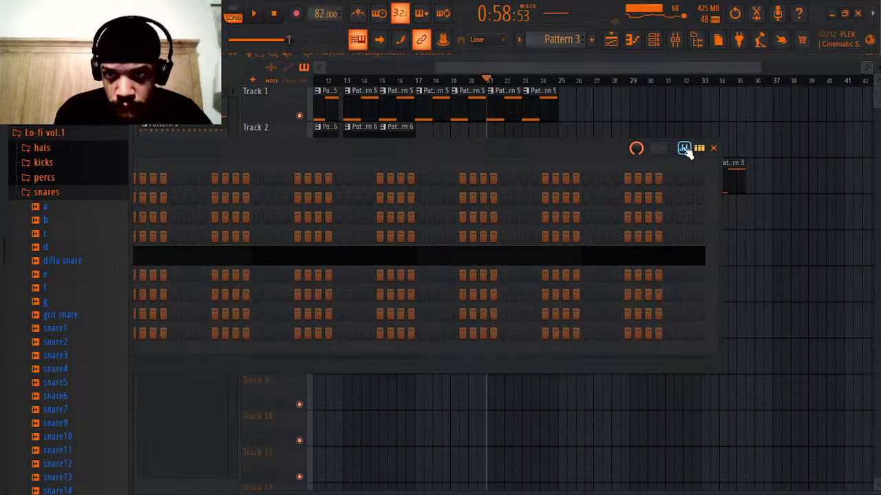
{"action": "left_click_drag", "start_coordinate": [592, 148], "coordinate": [690, 172]}
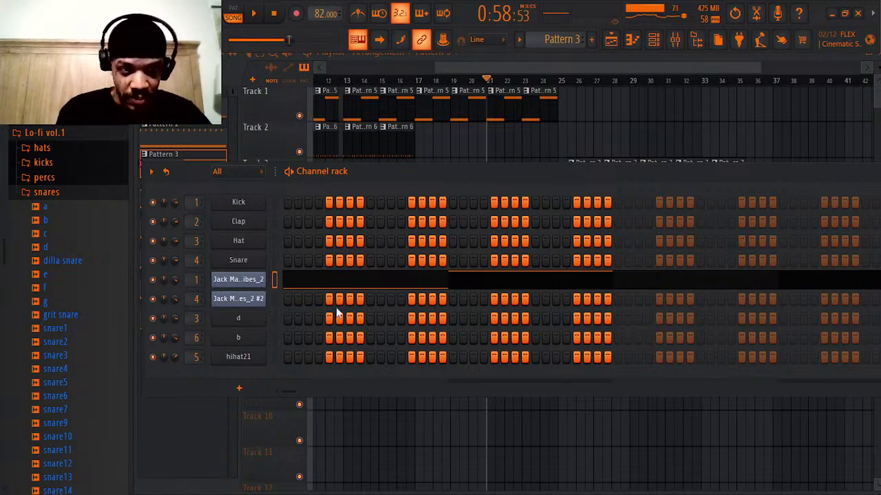
- Clone the original Vital Vibes_2 slicer channel and close the clone's window
{"action": "right_click", "coordinate": [237, 280]}
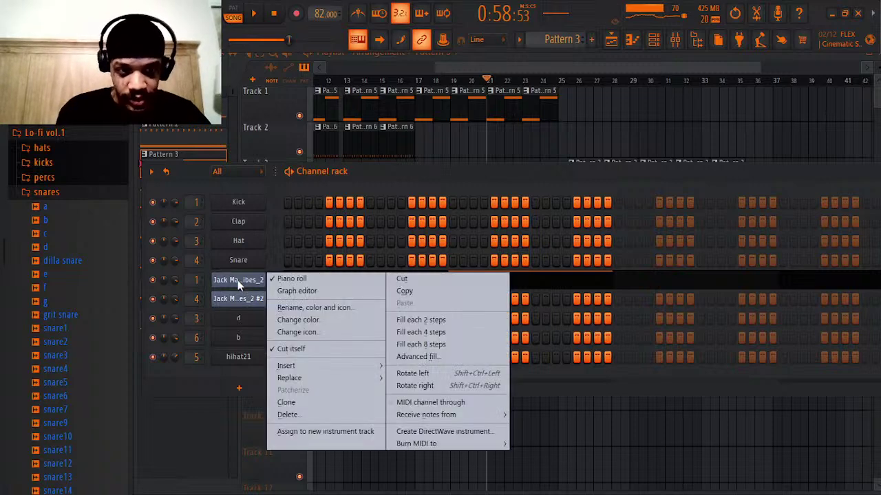
{"action": "left_click", "coordinate": [305, 402]}
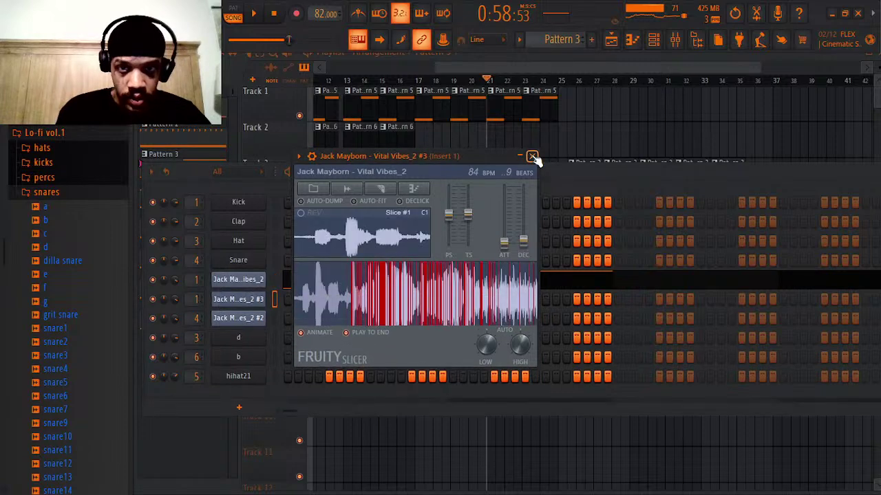
{"action": "left_click", "coordinate": [531, 157]}
- Copy the notes of the original Vital Vibes_2 channel and paste them into its #2 channel
{"action": "right_click", "coordinate": [254, 280]}
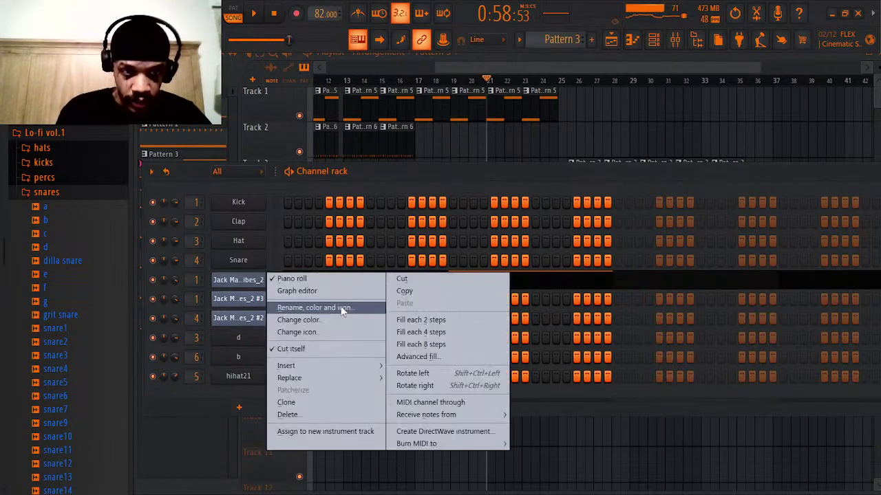
{"action": "left_click", "coordinate": [409, 298]}
{"action": "right_click", "coordinate": [253, 320]}
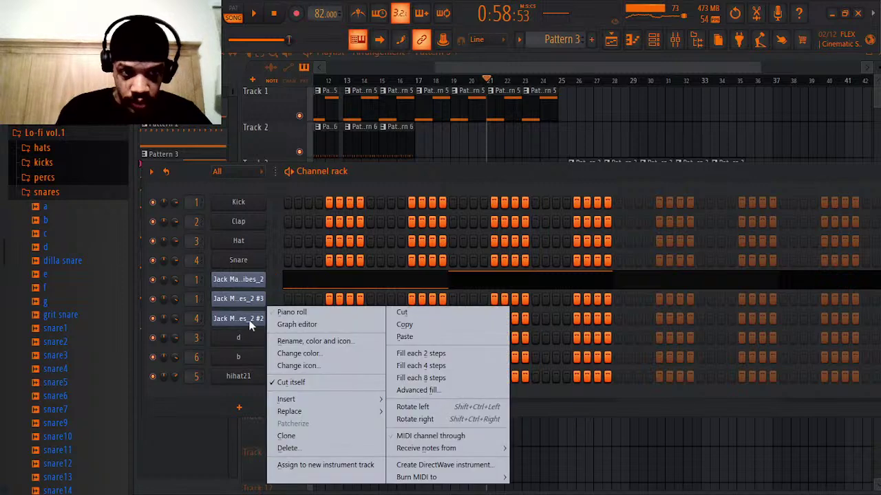
{"action": "left_click", "coordinate": [456, 337]}
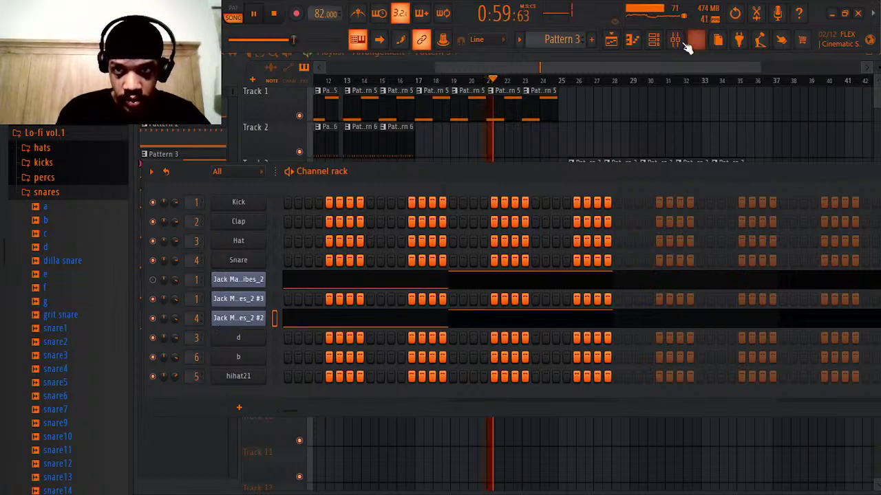
- Hide the Channel rack and play the Pattern 3 and Pattern 7 section from about bar 25
{"action": "left_click", "coordinate": [654, 40]}
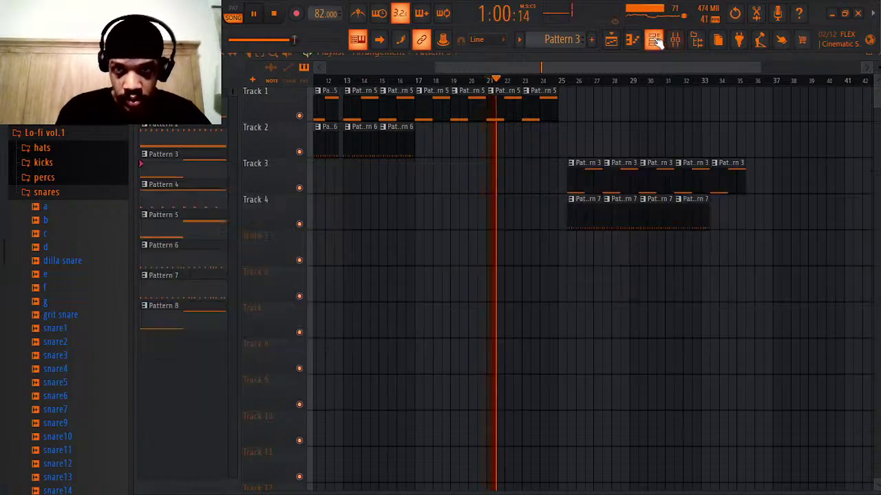
{"action": "left_click", "coordinate": [569, 81]}
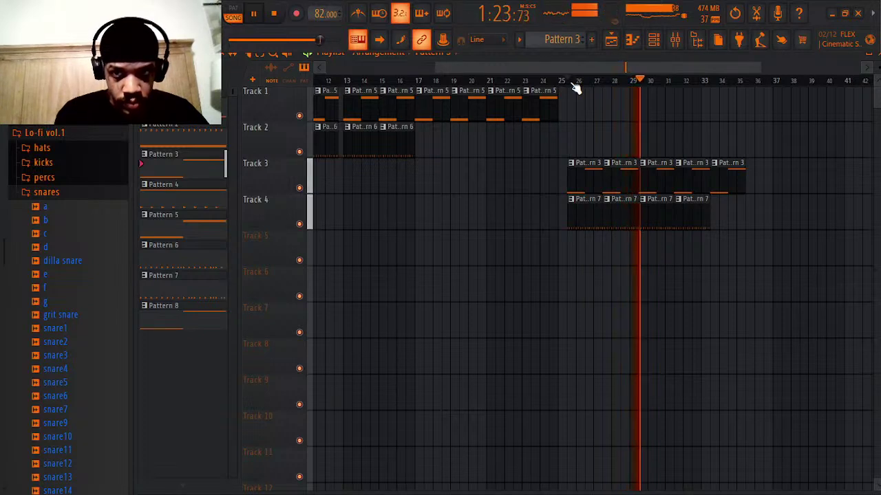
- Play the arrangement from about bar 13 into the Pattern 3 and Pattern 7 section, checking the Mixer and Channel rack during playback
{"action": "key", "text": "space"}
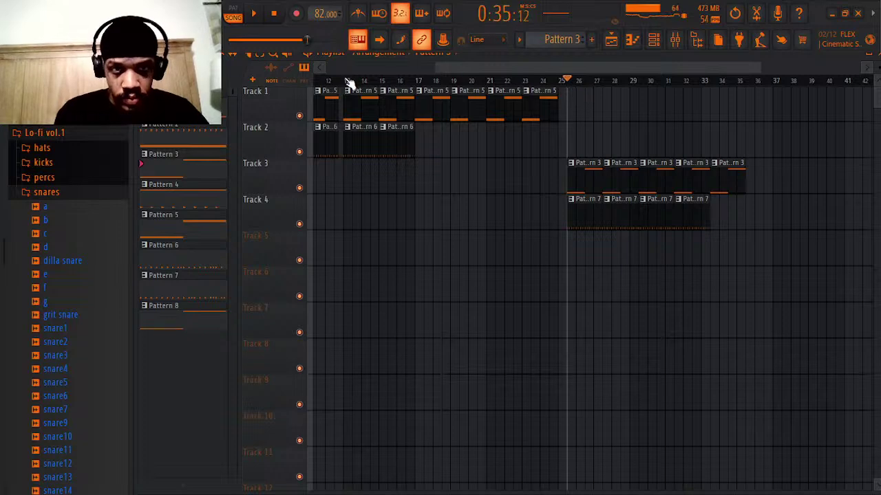
{"action": "key", "text": "space"}
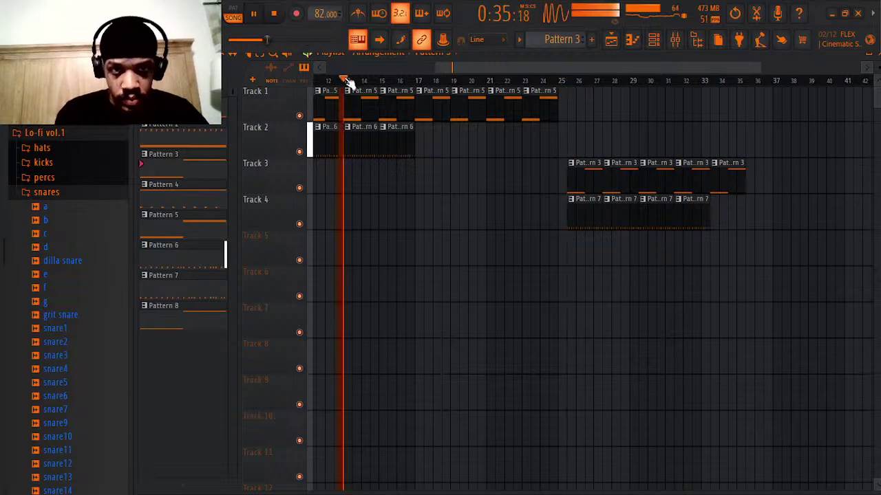
{"action": "left_click", "coordinate": [675, 41]}
{"action": "left_click", "coordinate": [654, 39]}
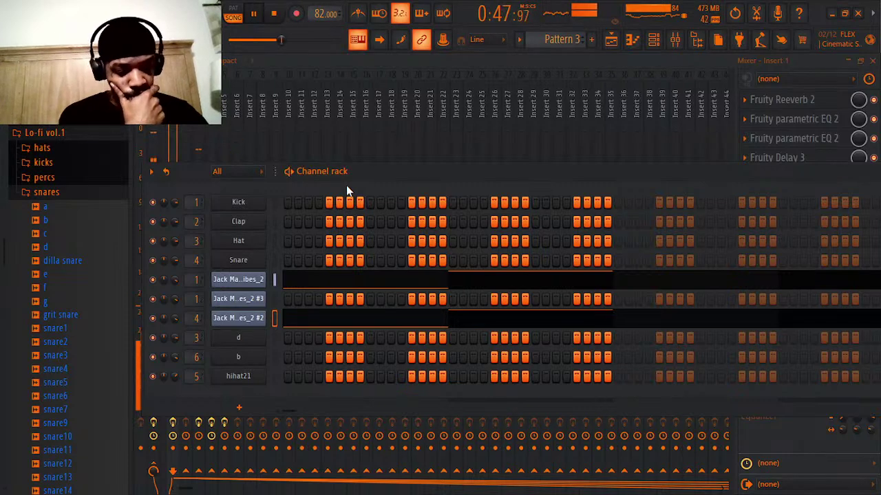
{"action": "left_click", "coordinate": [655, 41]}
{"action": "left_click", "coordinate": [675, 40]}
{"action": "left_click", "coordinate": [676, 41]}
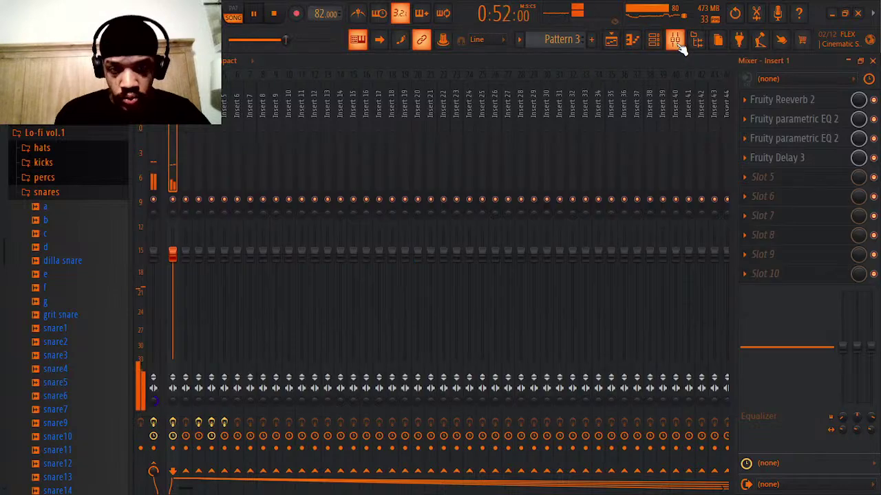
{"action": "left_click", "coordinate": [676, 42]}
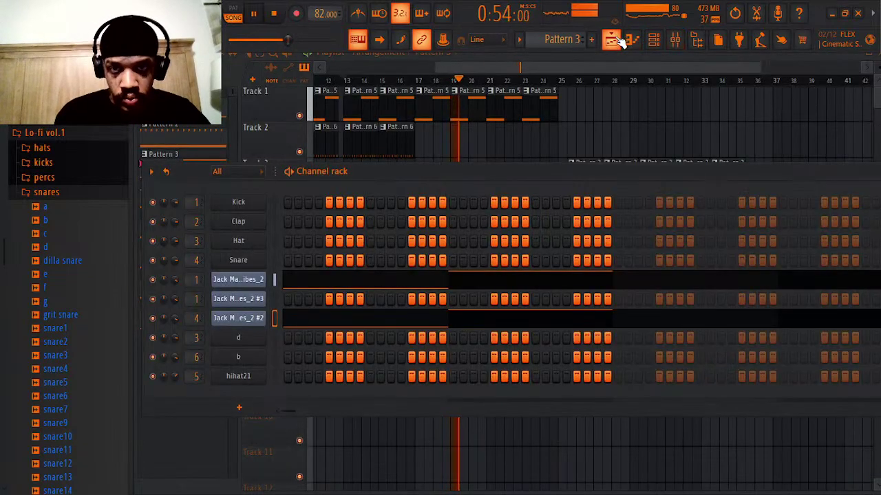
{"action": "left_click", "coordinate": [616, 40]}
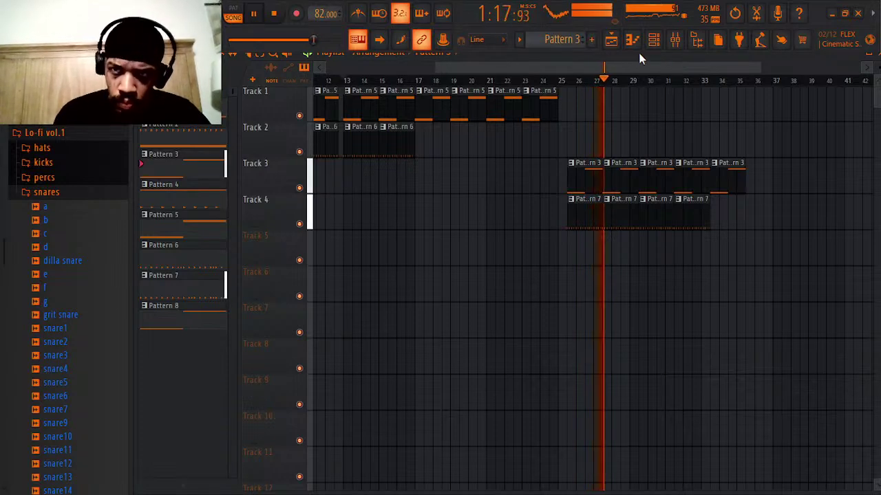
{"action": "key", "text": "space"}
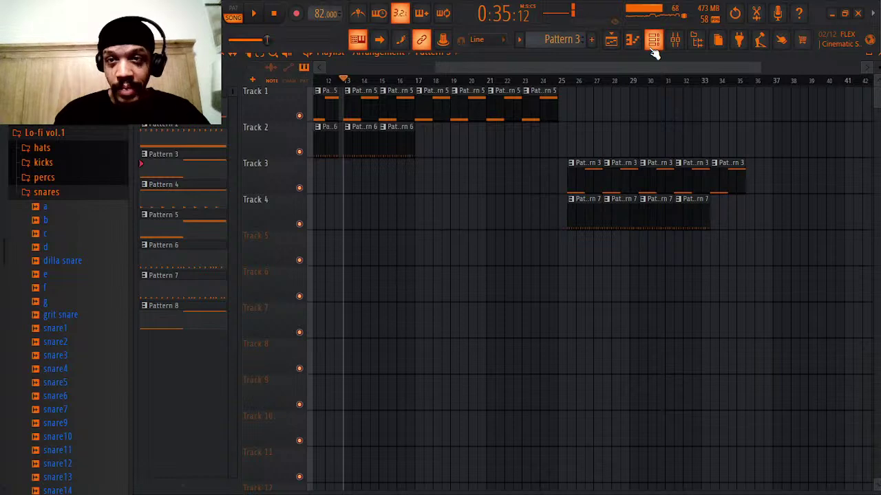
- Slightly lower the velocity of both Pattern 3 notes in the Vital Vibes_2 #2 channel, and close the Piano roll
{"action": "left_click", "coordinate": [654, 52]}
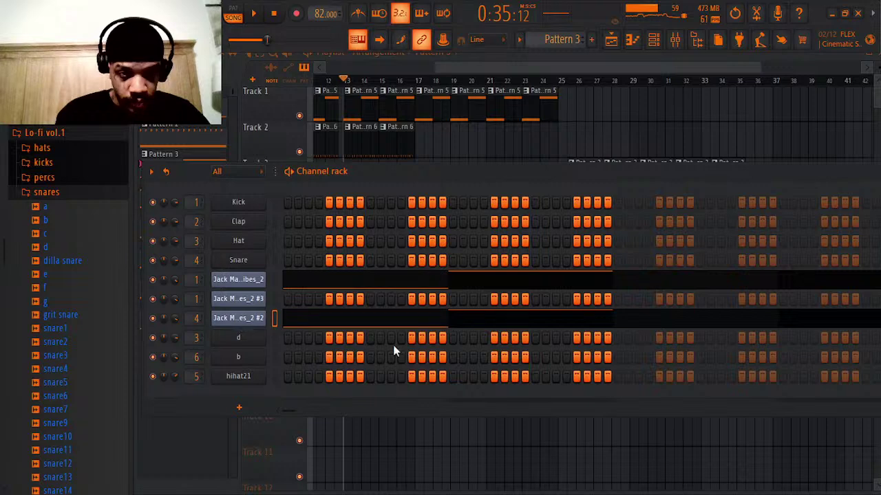
{"action": "left_click", "coordinate": [389, 320]}
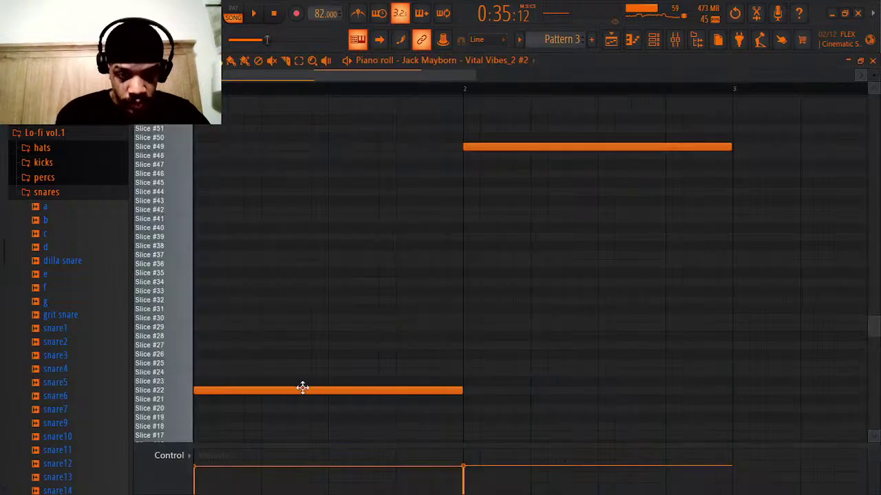
{"action": "left_click_drag", "start_coordinate": [198, 470], "coordinate": [199, 480]}
{"action": "left_click_drag", "start_coordinate": [464, 468], "coordinate": [466, 478]}
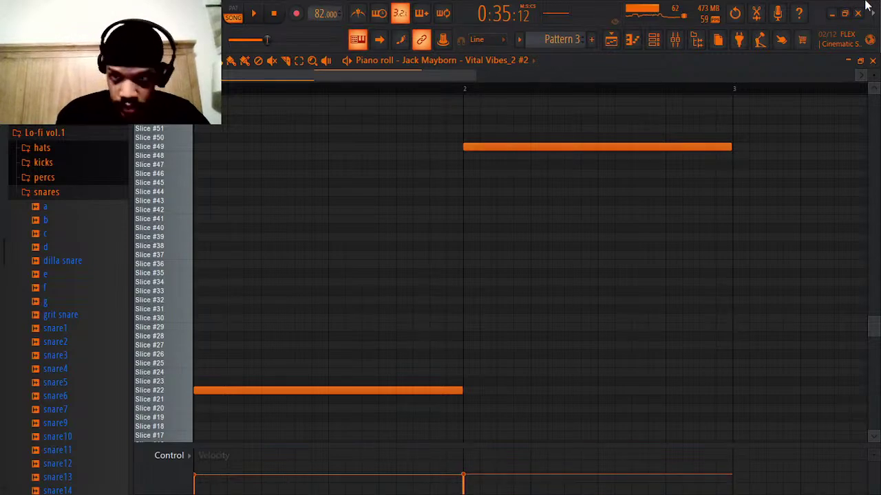
{"action": "left_click", "coordinate": [873, 60]}
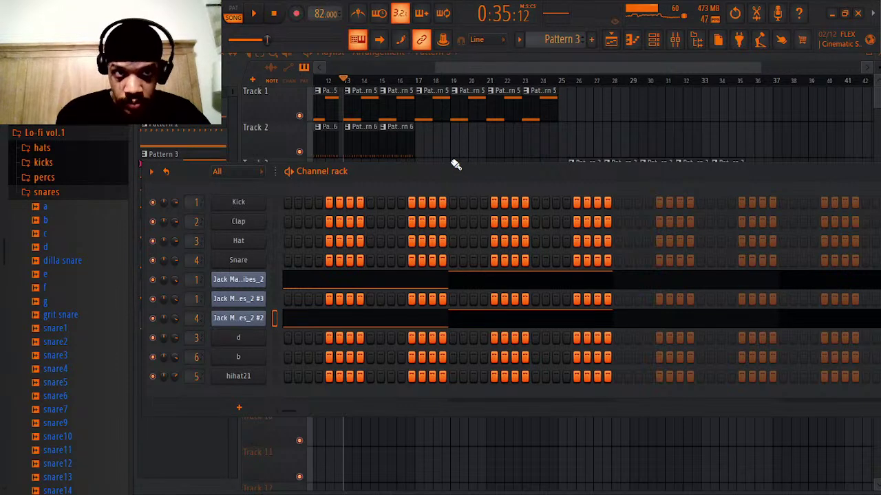
- Switch playback to pattern mode and audition Pattern 3 on its own twice
{"action": "left_click", "coordinate": [234, 8]}
{"action": "key", "text": "space"}
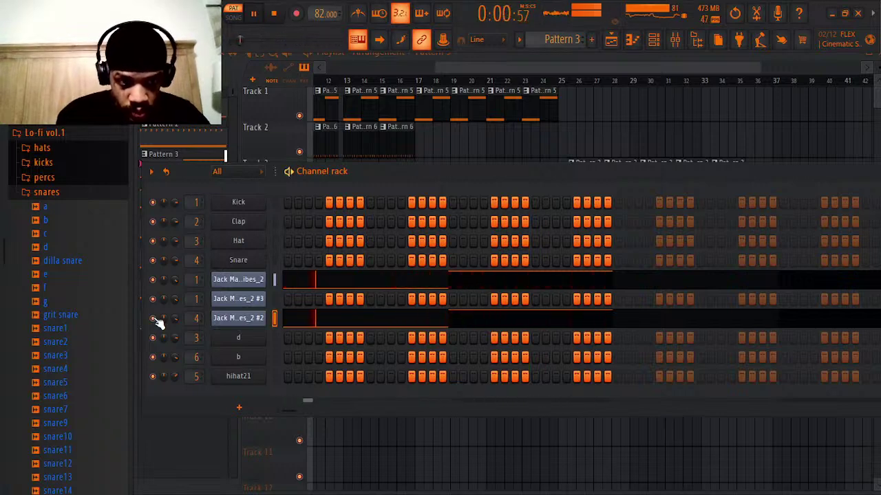
{"action": "key", "text": "space"}
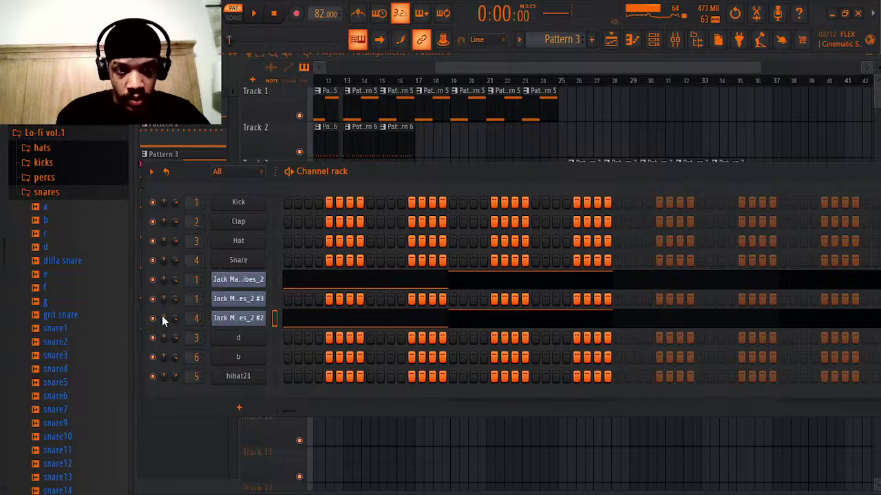
{"action": "key", "text": "space"}
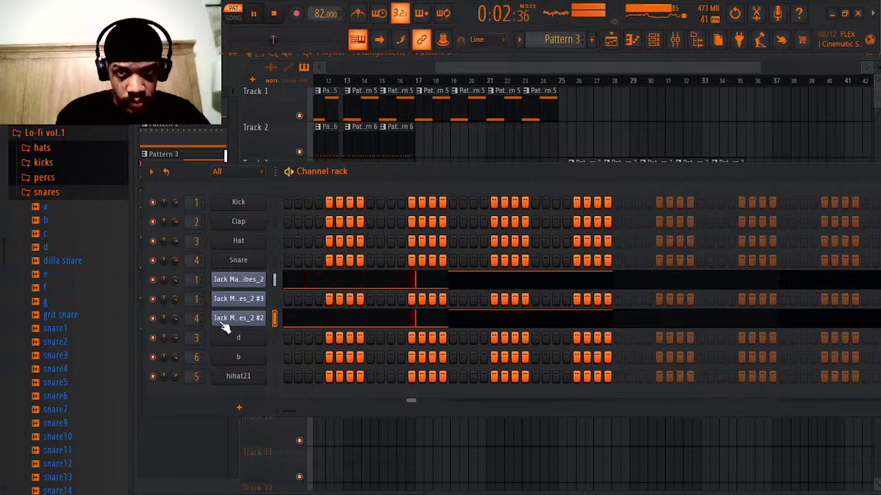
{"action": "key", "text": "space"}
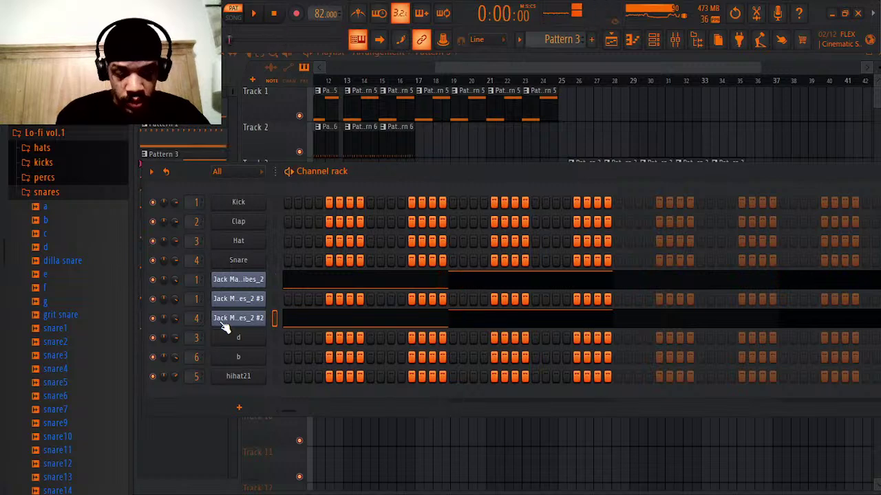
- Select the Master track in the Mixer and audition Pattern 3 while toggling the mute of the Vital Vibes_2 #2 channel
{"action": "left_click", "coordinate": [675, 40]}
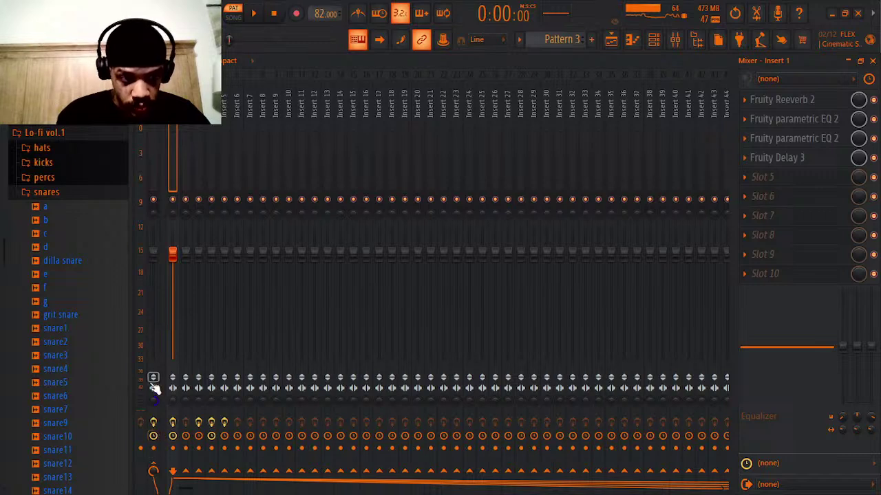
{"action": "left_click", "coordinate": [152, 404]}
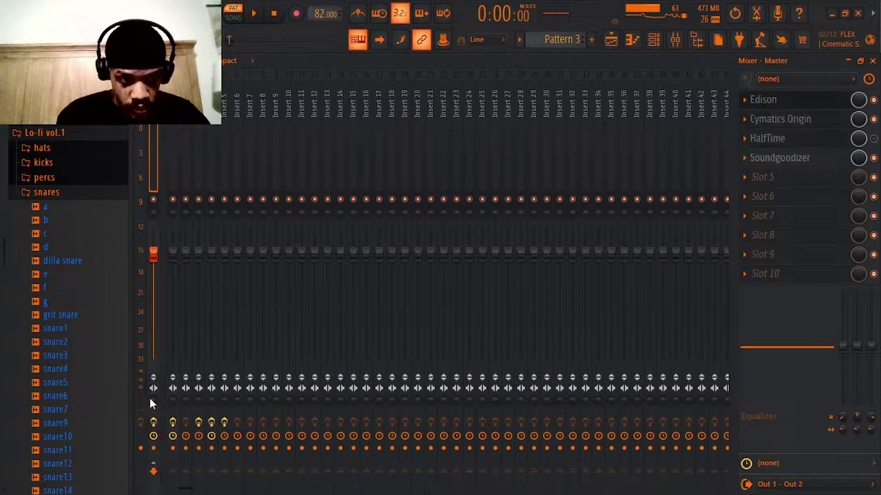
{"action": "key", "text": "space"}
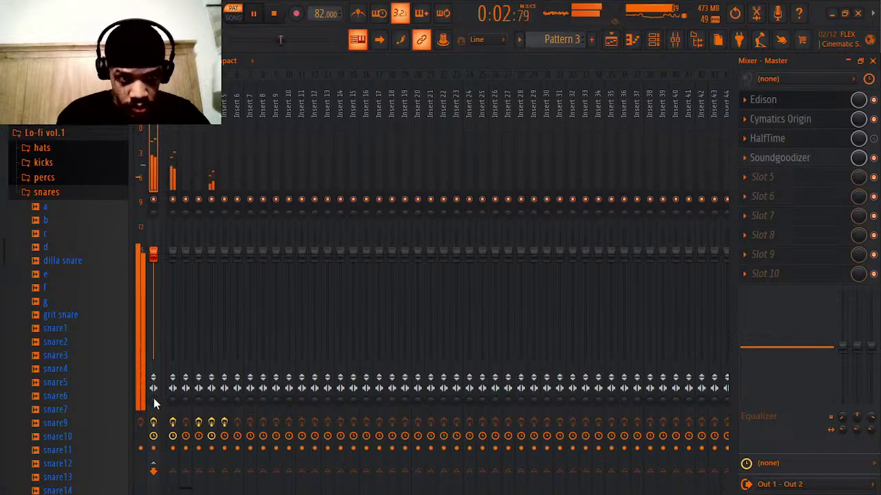
{"action": "left_click", "coordinate": [654, 40]}
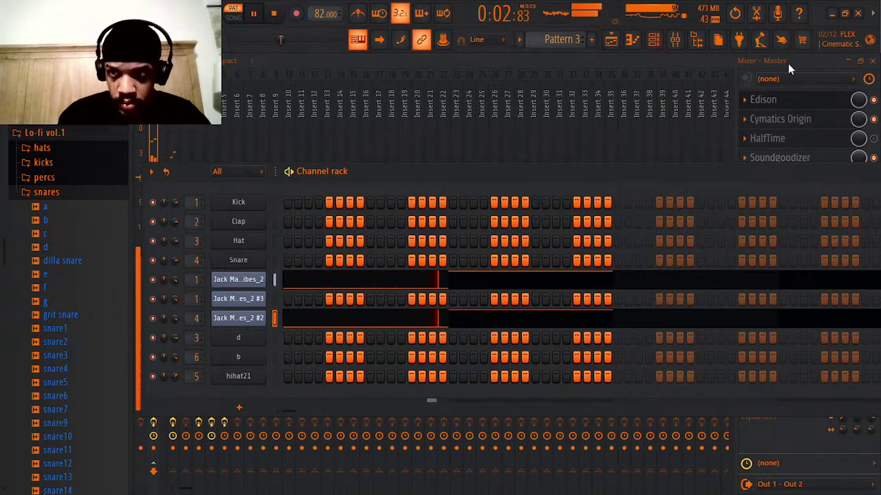
{"action": "left_click", "coordinate": [153, 318]}
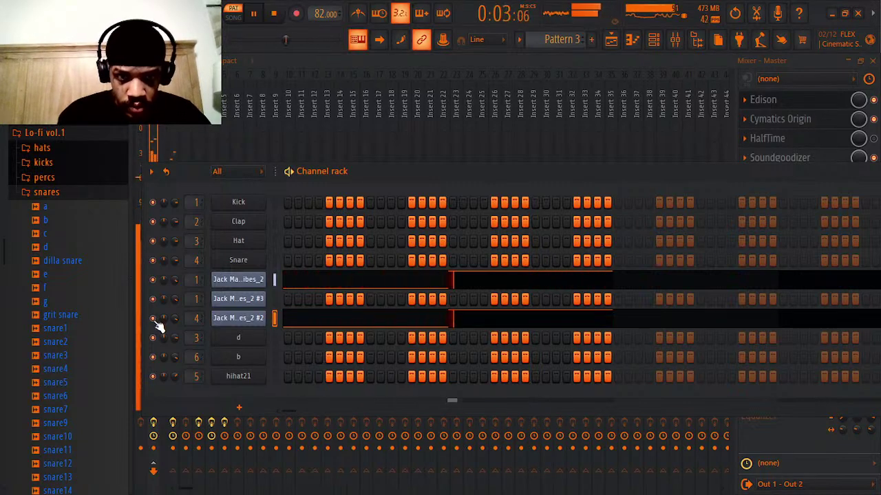
{"action": "key", "text": "space"}
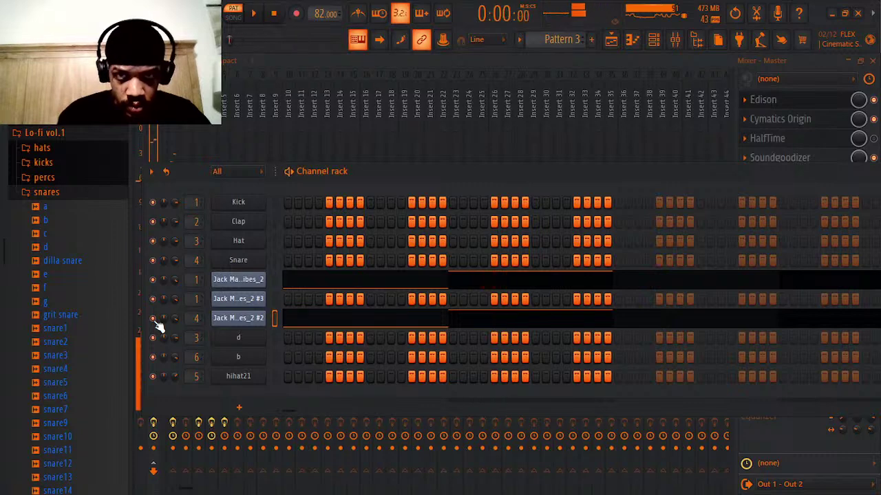
- Play the Pattern 3 and Pattern 7 section from about bar 25 in song mode
{"action": "left_click", "coordinate": [611, 42]}
{"action": "left_click", "coordinate": [574, 81]}
{"action": "key", "text": "space"}
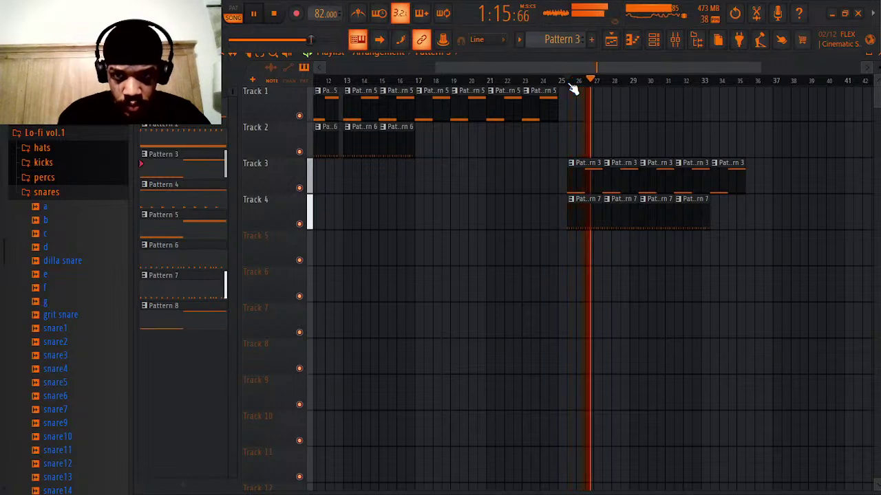
{"action": "key", "text": "space"}
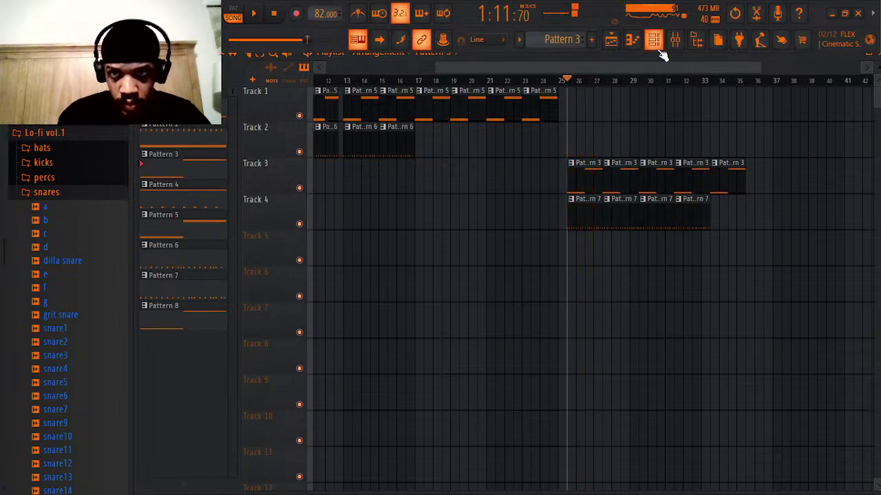
- Mute the Vital Vibes_2 #2 channel while playing the section from about bar 25, and hide the Channel rack
{"action": "key", "text": "F6"}
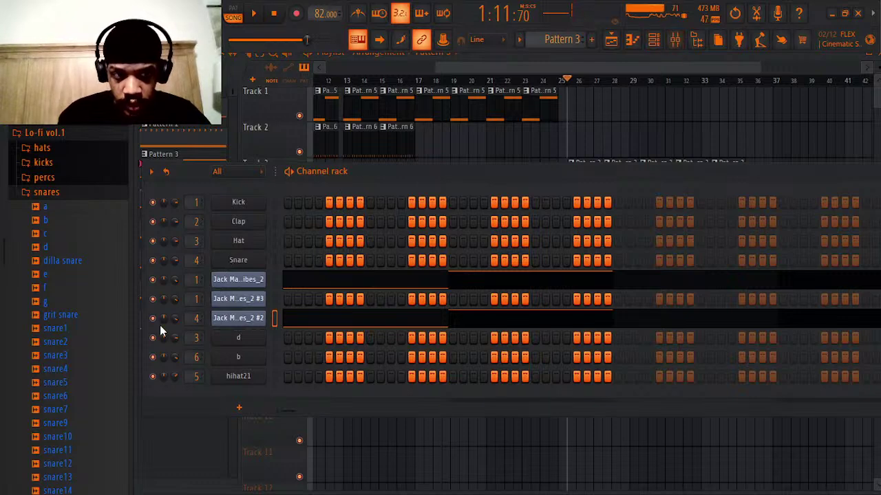
{"action": "key", "text": "space"}
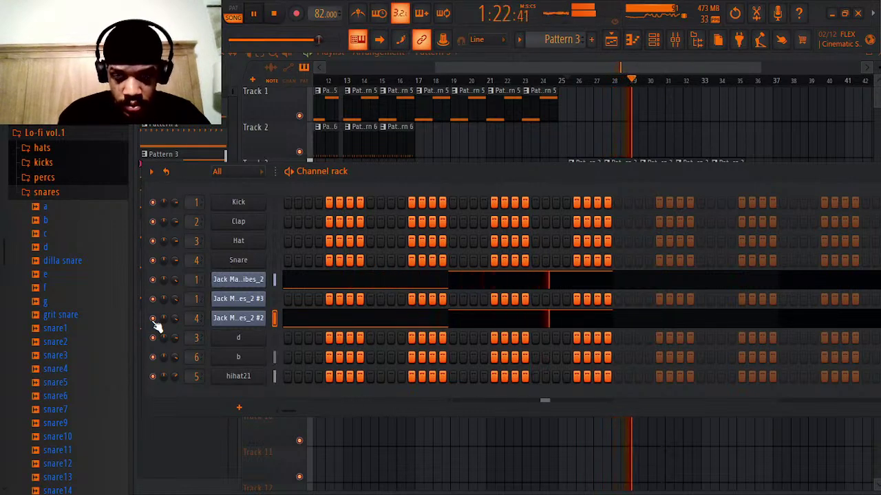
{"action": "key", "text": "space"}
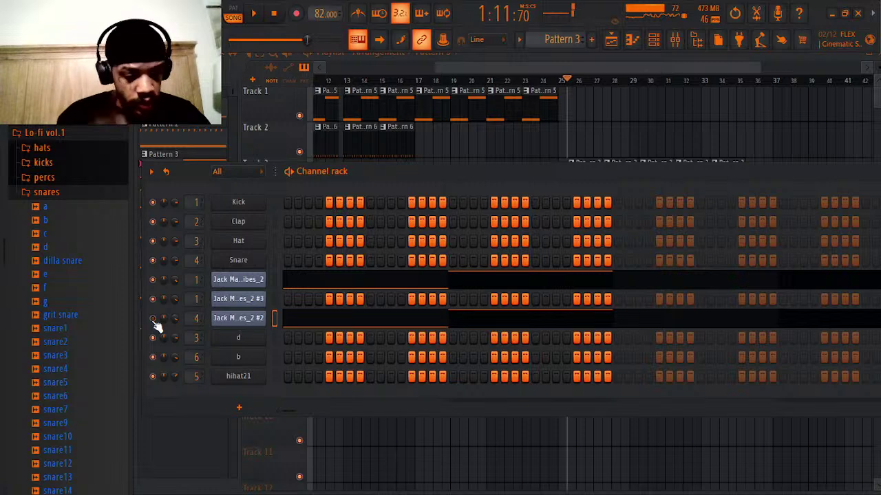
{"action": "key", "text": "F6"}
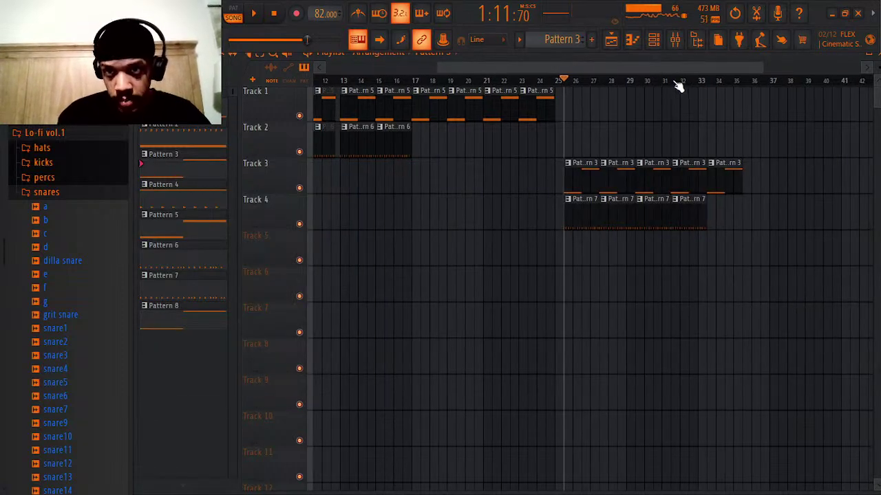
{"action": "left_click", "coordinate": [676, 40]}
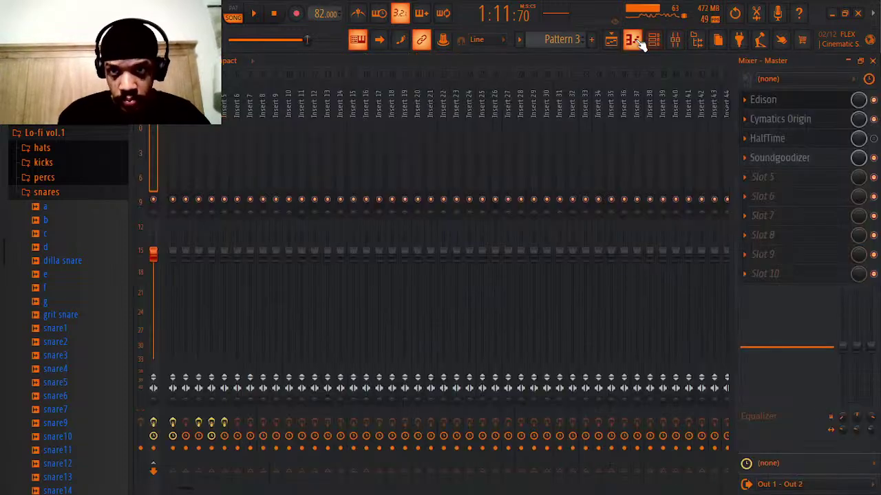
{"action": "left_click", "coordinate": [613, 41]}
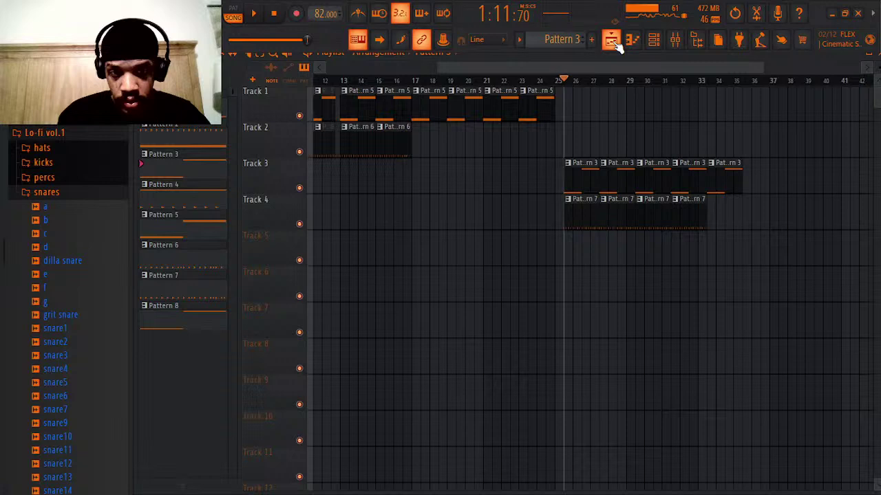
{"action": "left_click", "coordinate": [656, 46]}
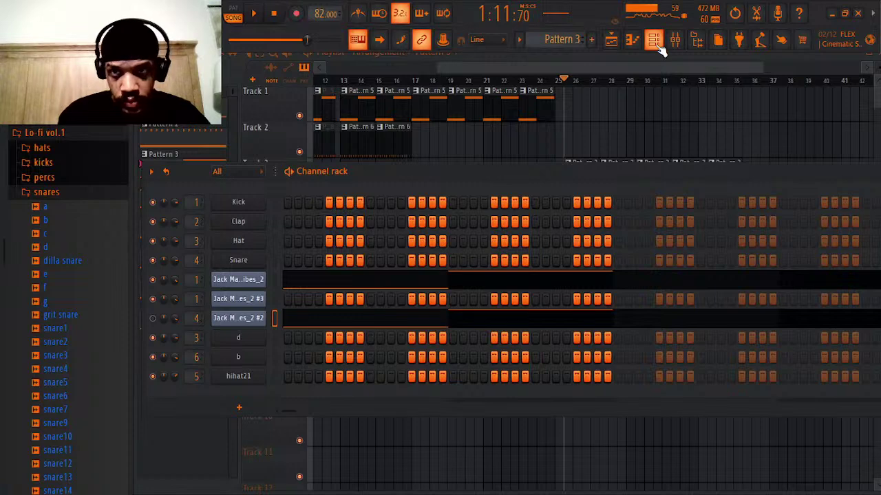
{"action": "left_click", "coordinate": [612, 42]}
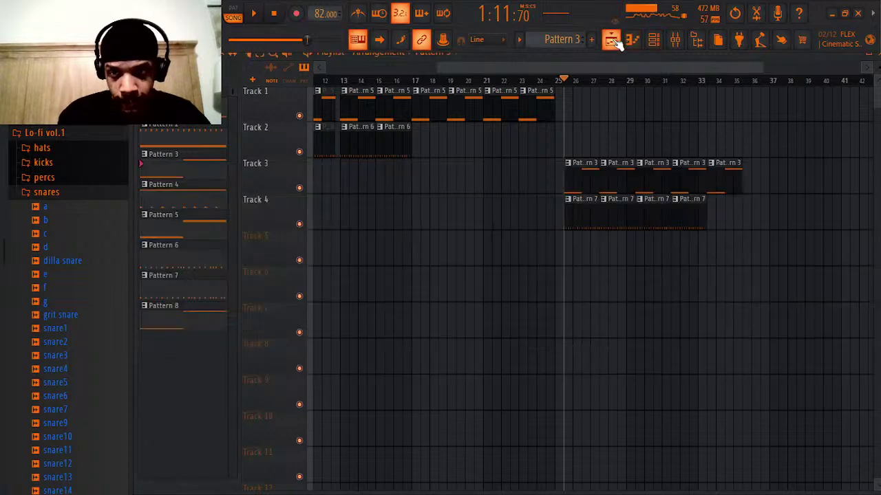
- Play the song from about bar 33 and add two more Pattern 3 clips on Track 3 directly after the existing ones
{"action": "left_click", "coordinate": [699, 82]}
{"action": "key", "text": "space"}
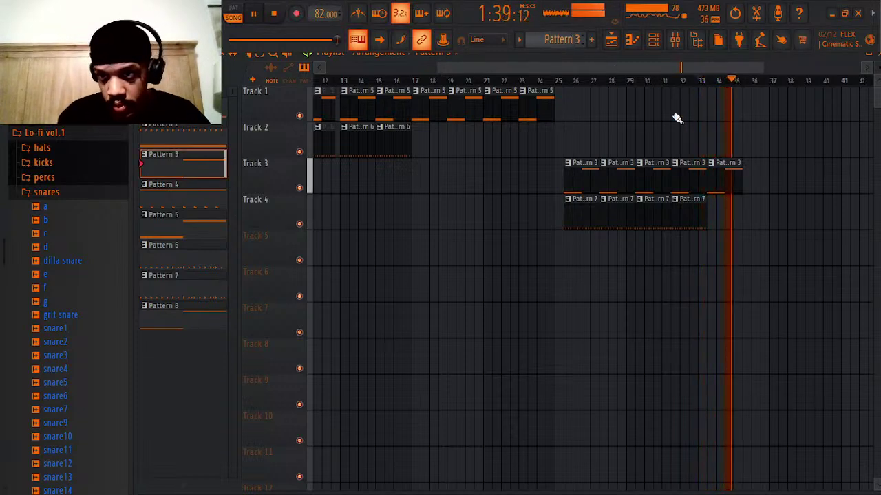
{"action": "left_click", "coordinate": [745, 188]}
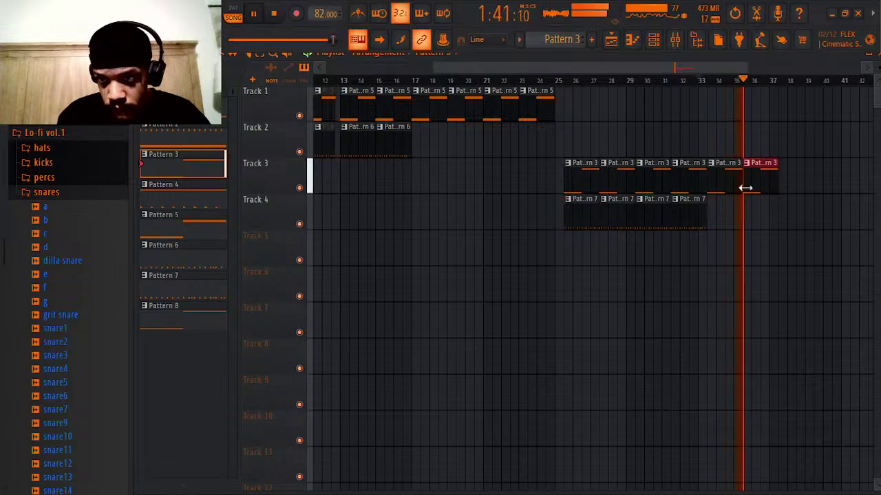
{"action": "left_click_drag", "start_coordinate": [666, 68], "coordinate": [711, 70]}
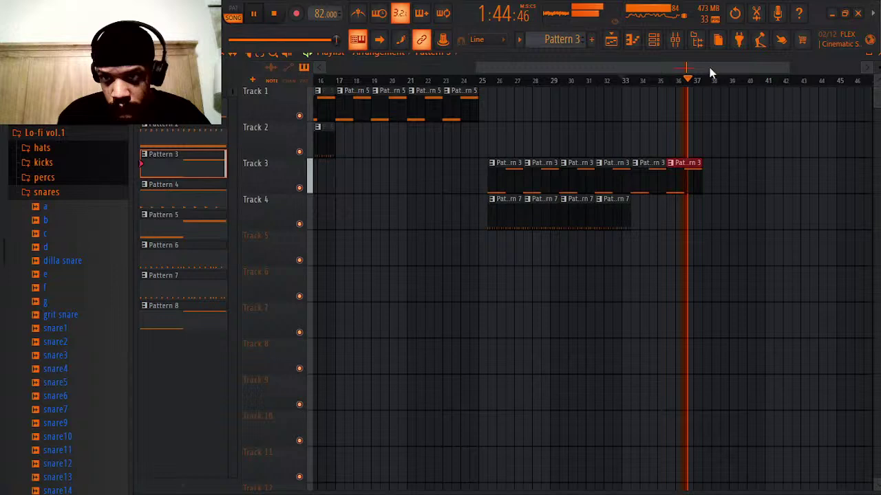
{"action": "left_click", "coordinate": [709, 191]}
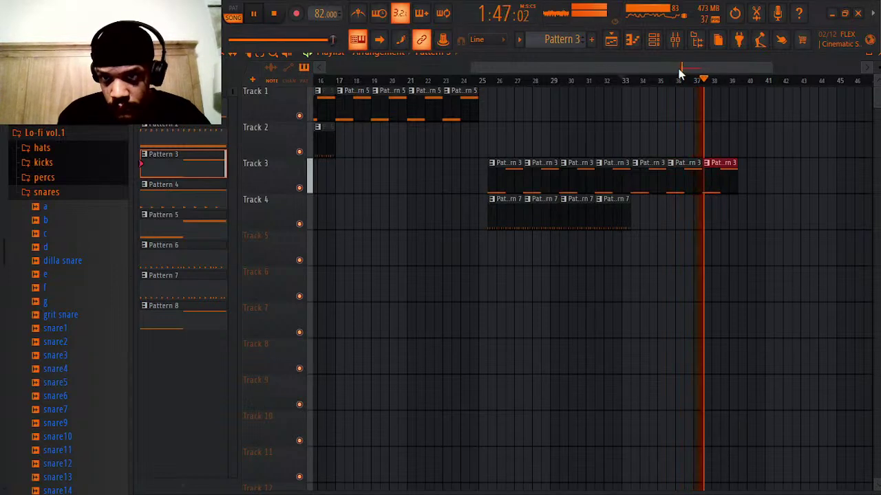
- Add another Pattern 3 clip on Track 3 directly after the existing ones, and stop playback
{"action": "left_click_drag", "start_coordinate": [681, 70], "coordinate": [700, 73]}
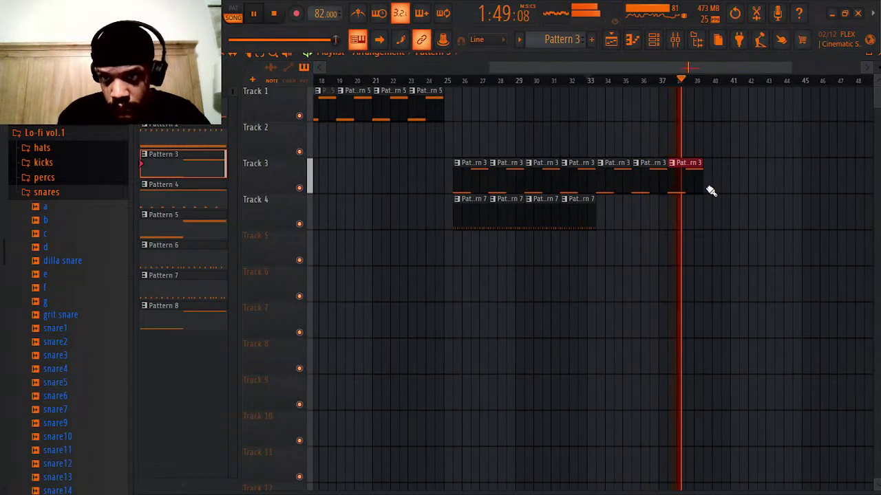
{"action": "left_click", "coordinate": [709, 190]}
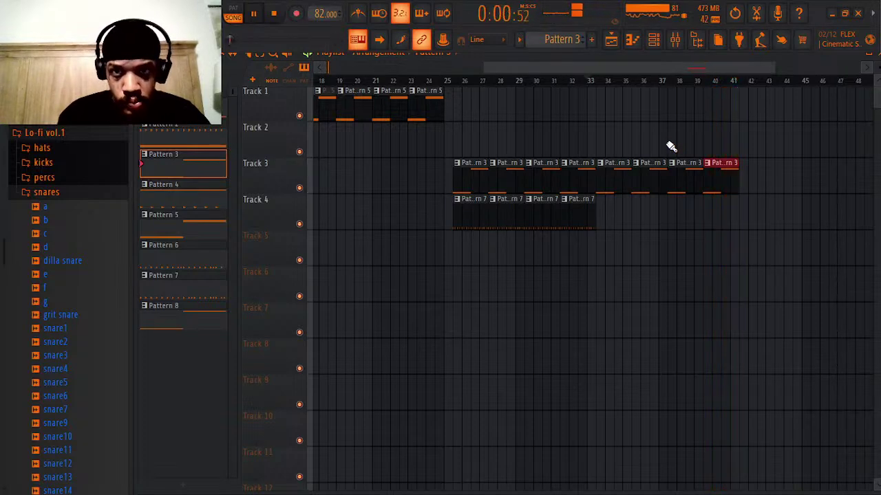
{"action": "left_click", "coordinate": [273, 15]}
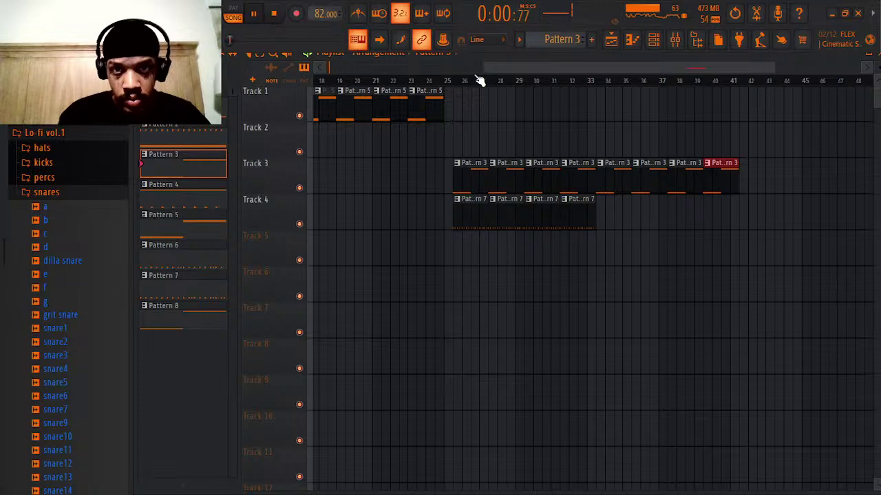
- Select Pattern 1, return to the Playlist and play the song from the beginning
{"action": "left_click", "coordinate": [658, 40]}
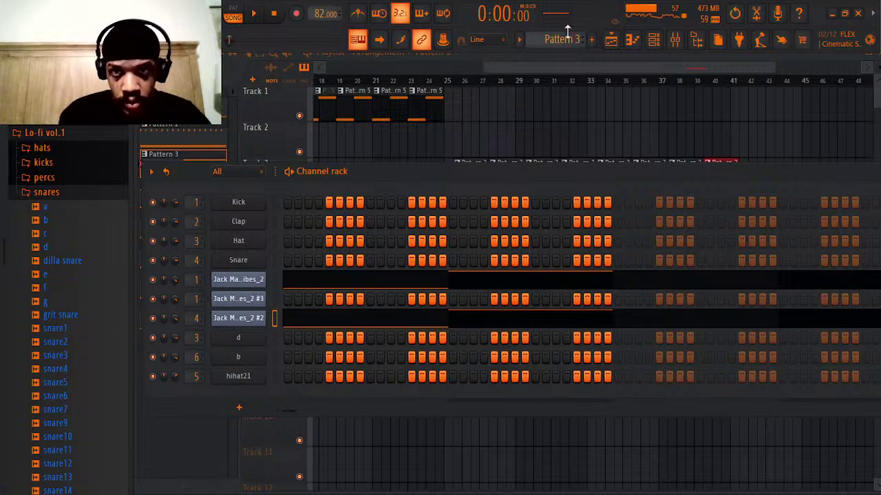
{"action": "left_click_drag", "start_coordinate": [567, 31], "coordinate": [565, 44]}
{"action": "left_click", "coordinate": [618, 47]}
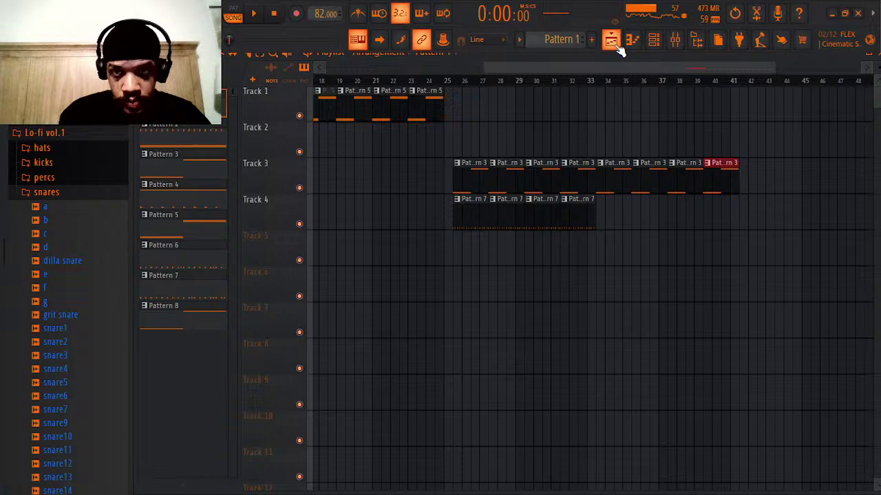
{"action": "left_click", "coordinate": [660, 48]}
{"action": "left_click", "coordinate": [659, 48]}
{"action": "left_click_drag", "start_coordinate": [648, 66], "coordinate": [311, 76]}
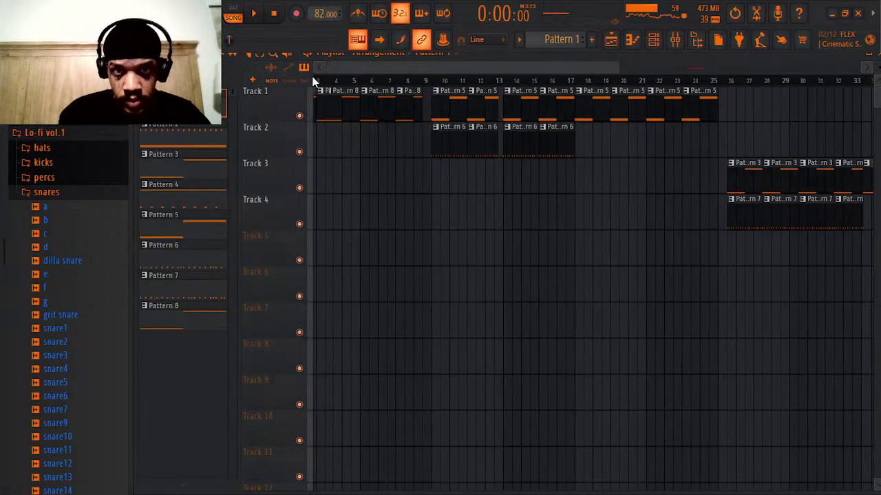
{"action": "scroll", "coordinate": [434, 171], "scroll_direction": "down", "scroll_amount": 3}
{"action": "key", "text": "space"}
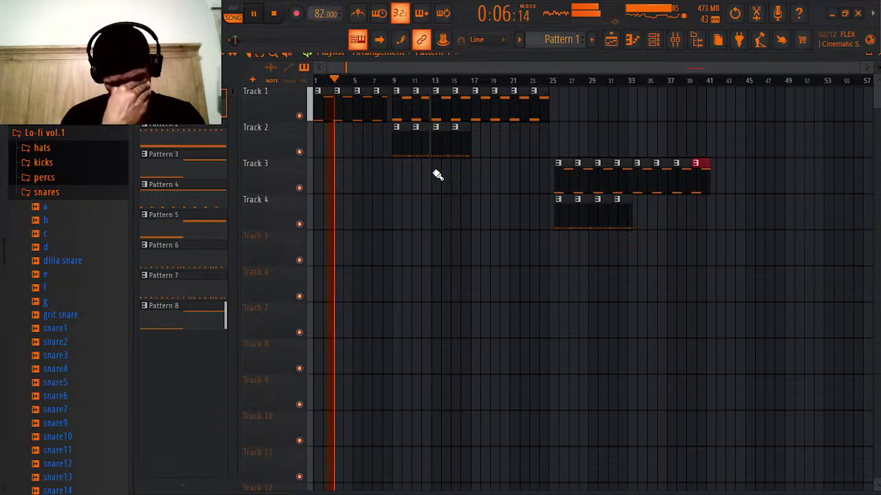
- Delete the HalfTime effect from the Master track in the Mixer while the song plays
{"action": "left_click", "coordinate": [654, 39]}
{"action": "left_click", "coordinate": [676, 43]}
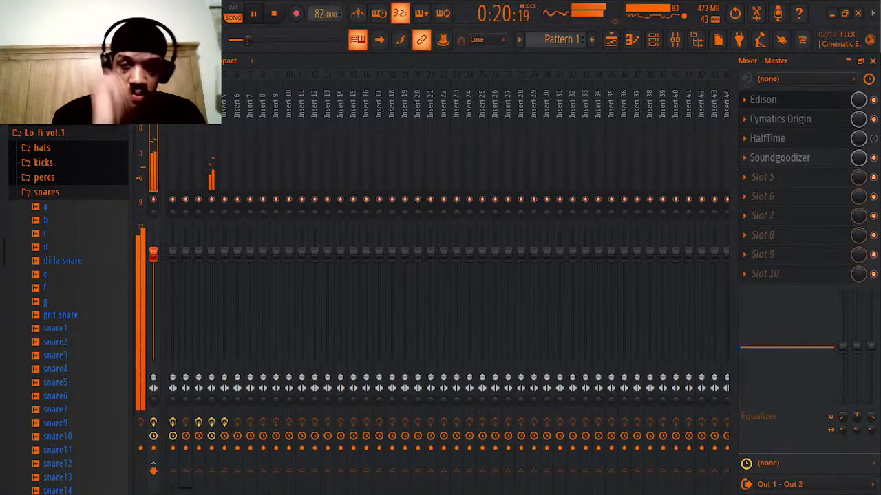
{"action": "left_click", "coordinate": [612, 45]}
{"action": "left_click", "coordinate": [612, 46]}
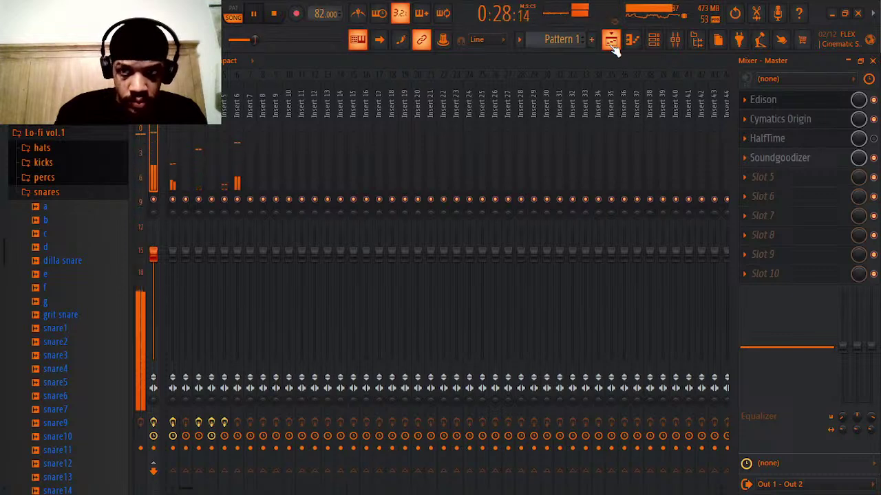
{"action": "left_click", "coordinate": [746, 139]}
{"action": "left_click", "coordinate": [753, 166]}
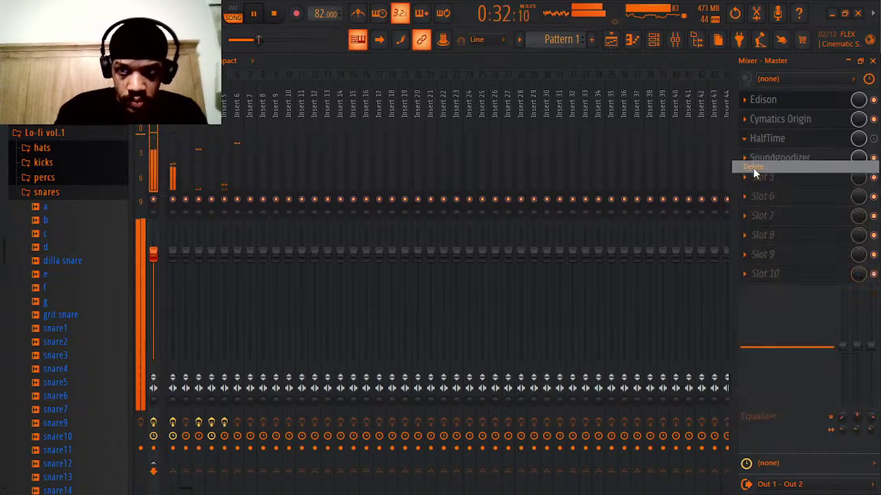
{"action": "left_click", "coordinate": [484, 295]}
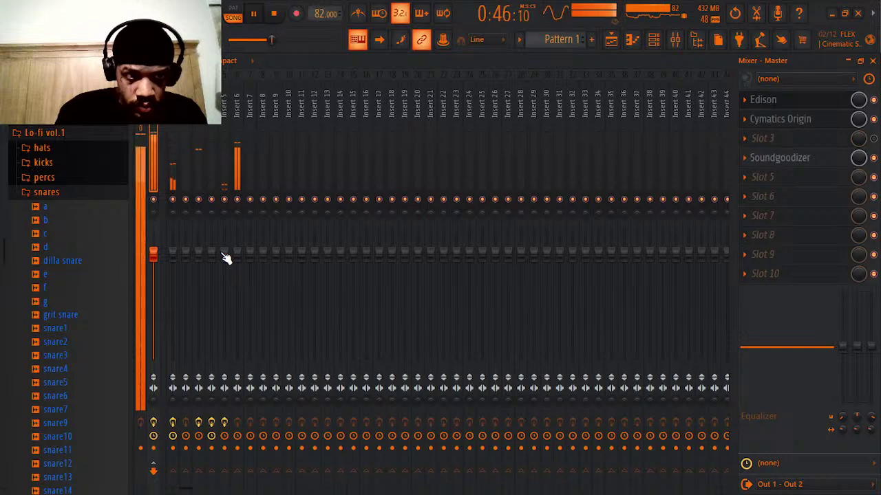
- Lower the Insert 5 and Insert 6 faders, and mute the Vital Vibes_2 #2 channel with Pattern 3 selected
{"action": "left_click_drag", "start_coordinate": [237, 252], "coordinate": [223, 272]}
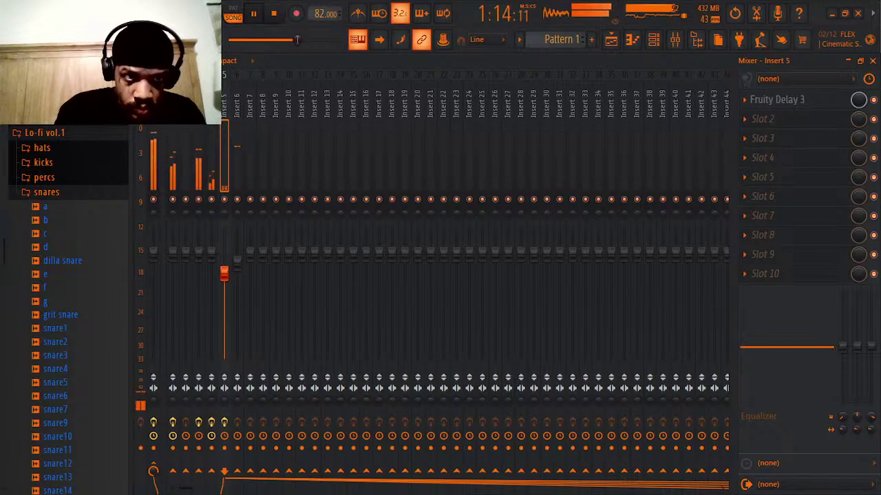
{"action": "left_click", "coordinate": [212, 104]}
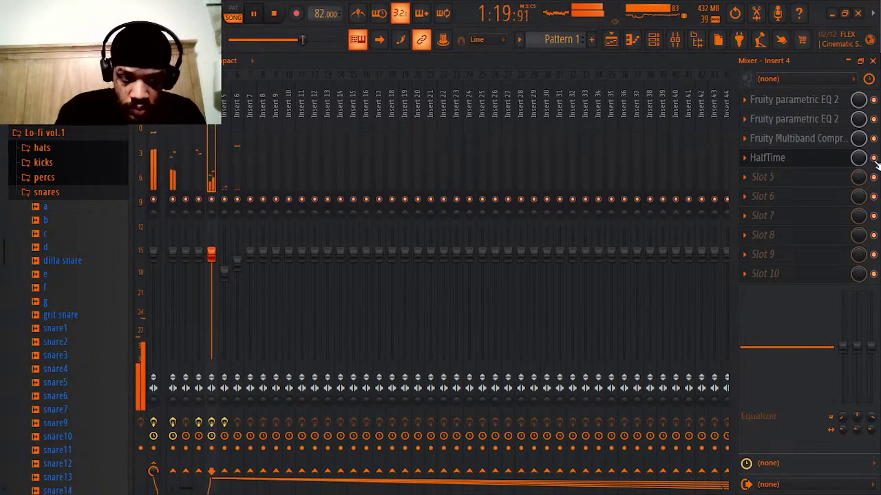
{"action": "left_click", "coordinate": [654, 39]}
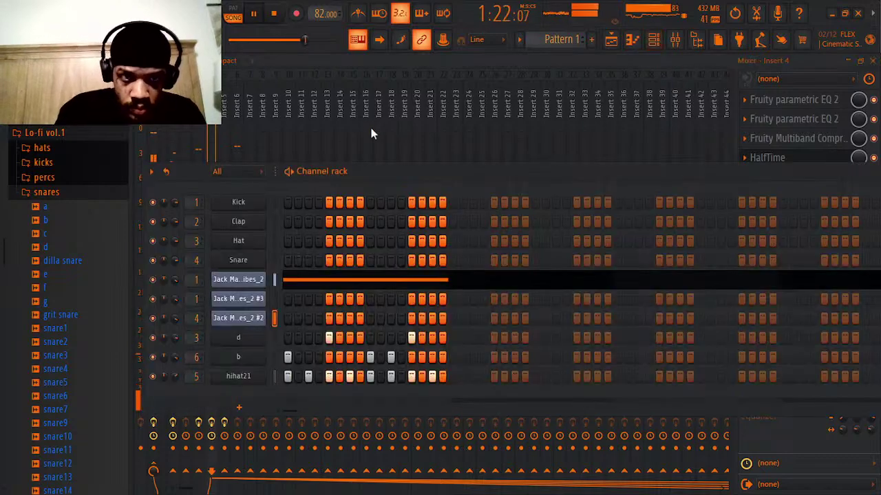
{"action": "mouse_move", "coordinate": [561, 39]}
{"action": "left_mouse_down"}
{"action": "mouse_move", "coordinate": [561, 22]}
{"action": "mouse_move", "coordinate": [562, 31]}
{"action": "left_mouse_up"}
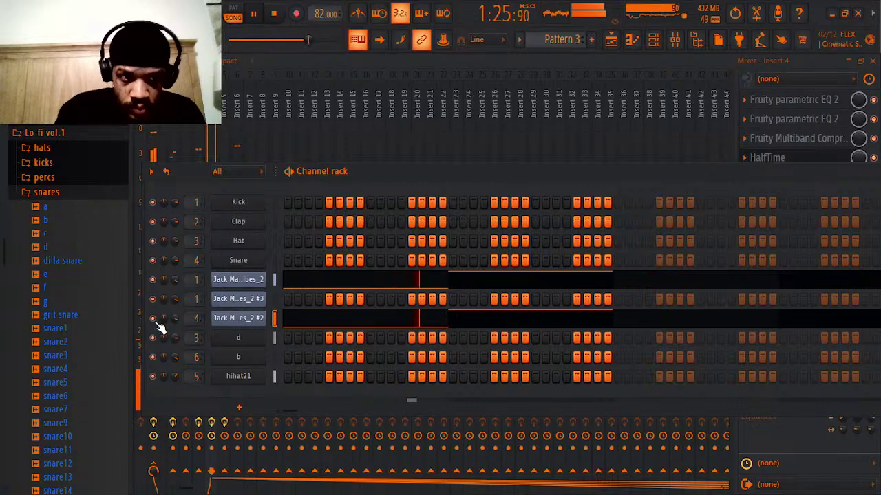
{"action": "left_click", "coordinate": [791, 60]}
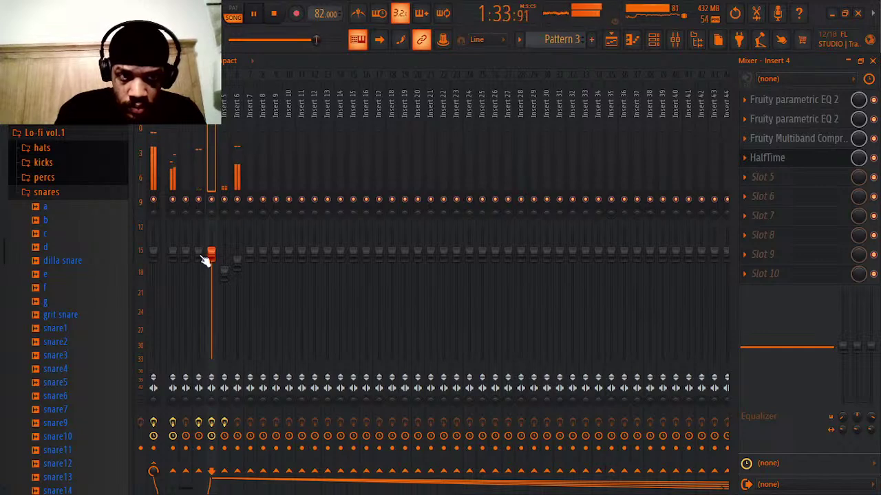
- Lower the Insert 3 fader in the Mixer, return to the Playlist and save the project
{"action": "left_click_drag", "start_coordinate": [199, 253], "coordinate": [198, 271]}
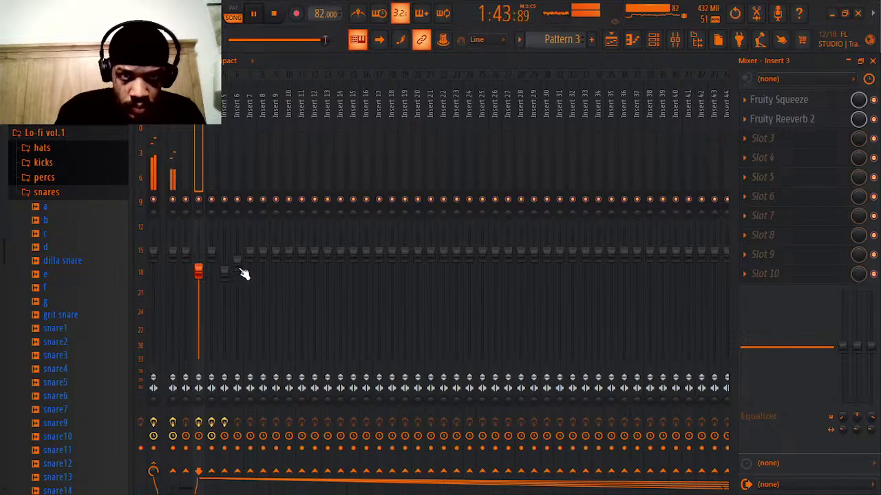
{"action": "left_click", "coordinate": [612, 40]}
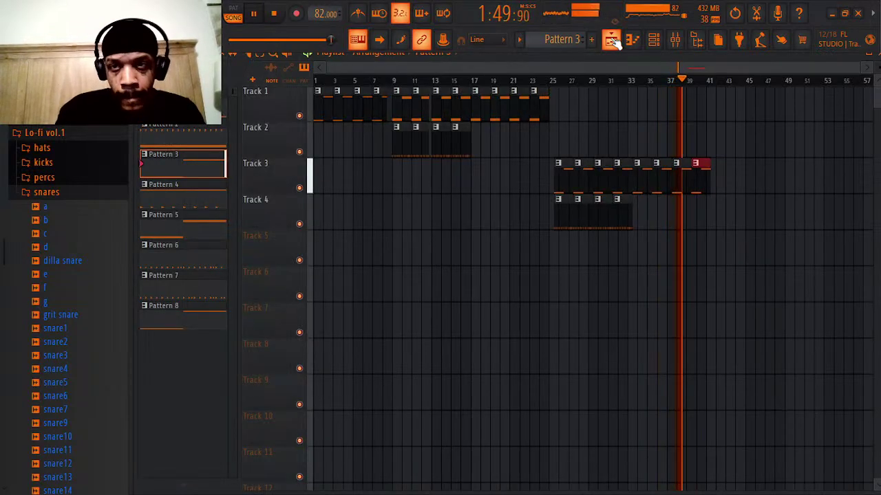
{"action": "left_click", "coordinate": [12, 13]}
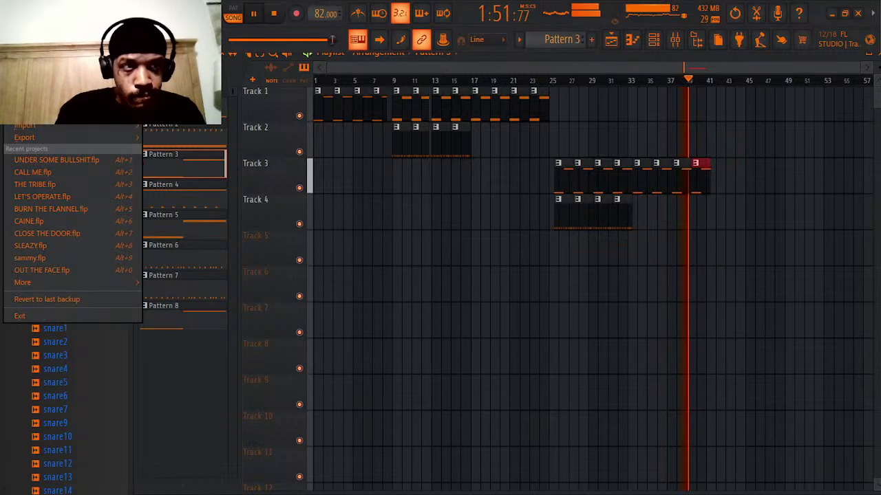
{"action": "left_click", "coordinate": [28, 85]}
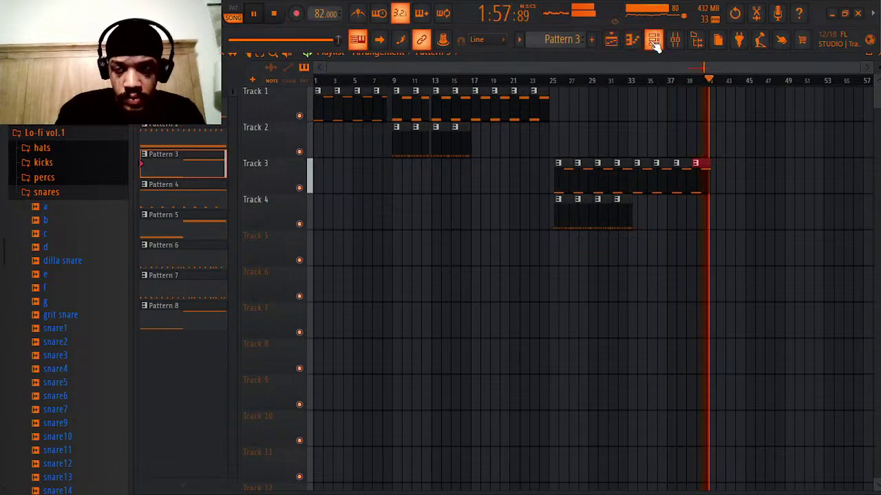
- Duplicate the last Pattern 3 clip on Track 3 and trim the copy to about half a bar
{"action": "scroll", "coordinate": [759, 161], "scroll_direction": "up", "scroll_amount": 4}
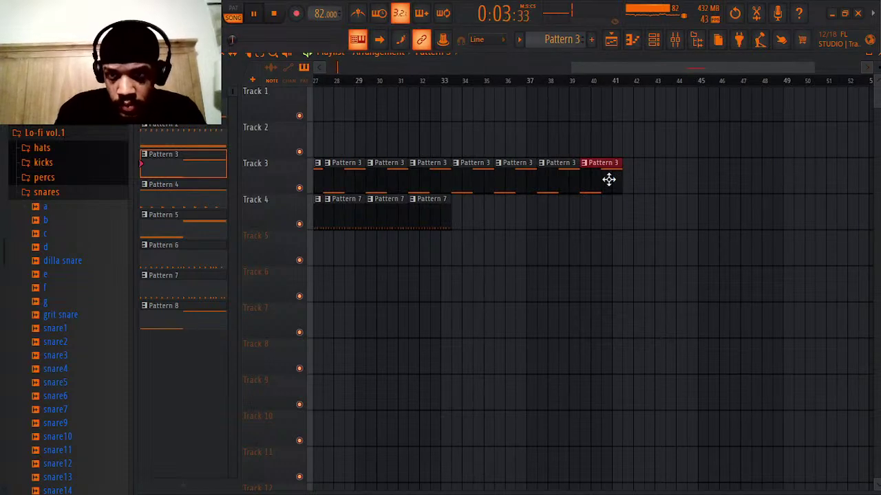
{"action": "key", "text": "ctrl+b"}
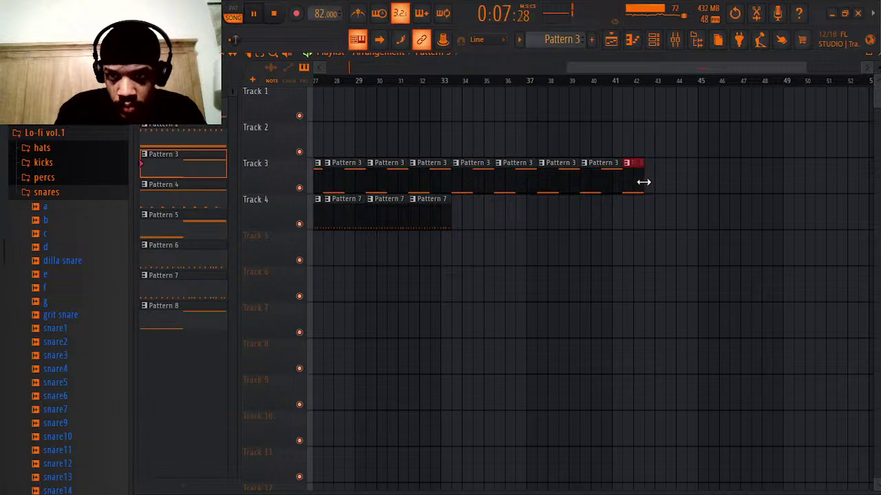
{"action": "left_click_drag", "start_coordinate": [573, 83], "coordinate": [571, 86]}
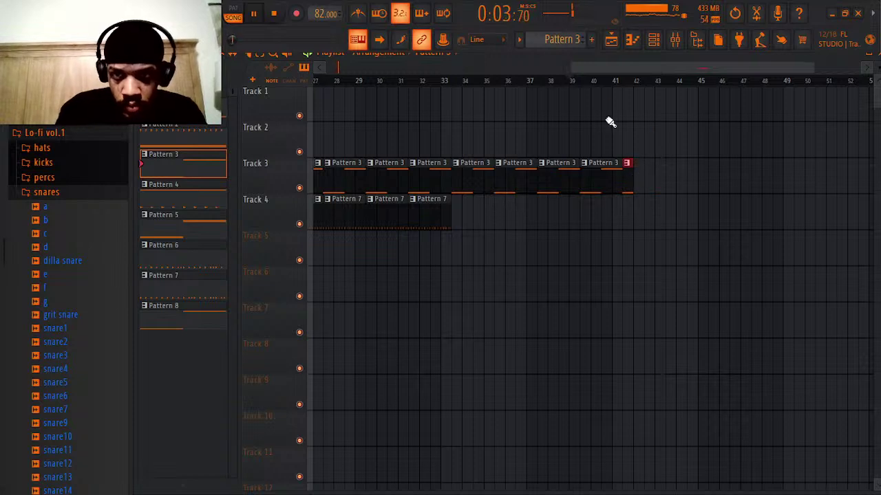
- Play the ending from about bar 40, stop playback and save the project
{"action": "left_click", "coordinate": [592, 82]}
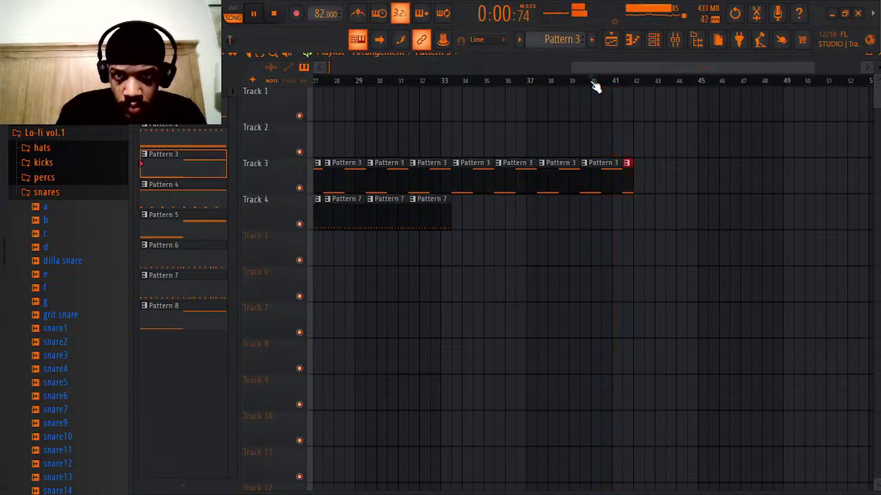
{"action": "key", "text": "space"}
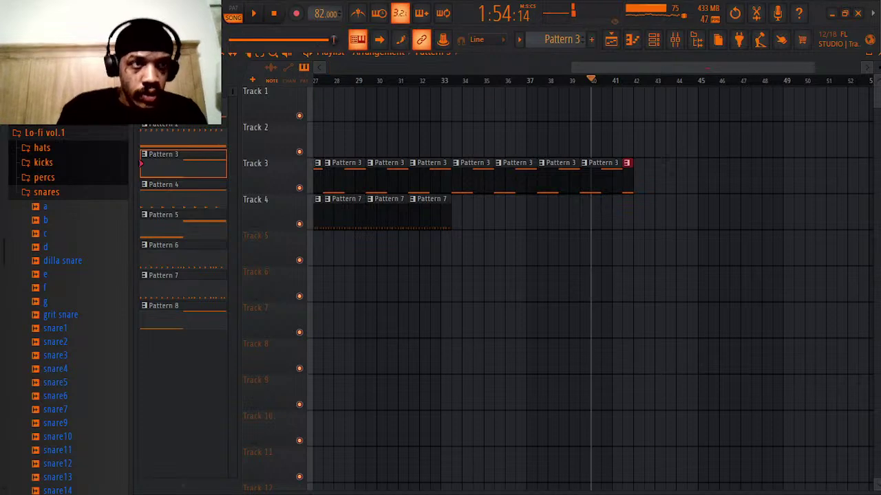
{"action": "left_click", "coordinate": [13, 12]}
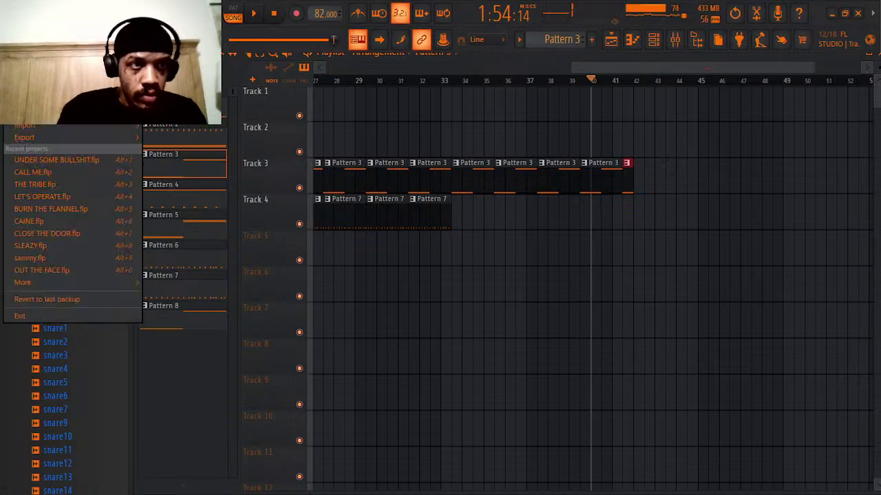
{"action": "left_click", "coordinate": [29, 96]}
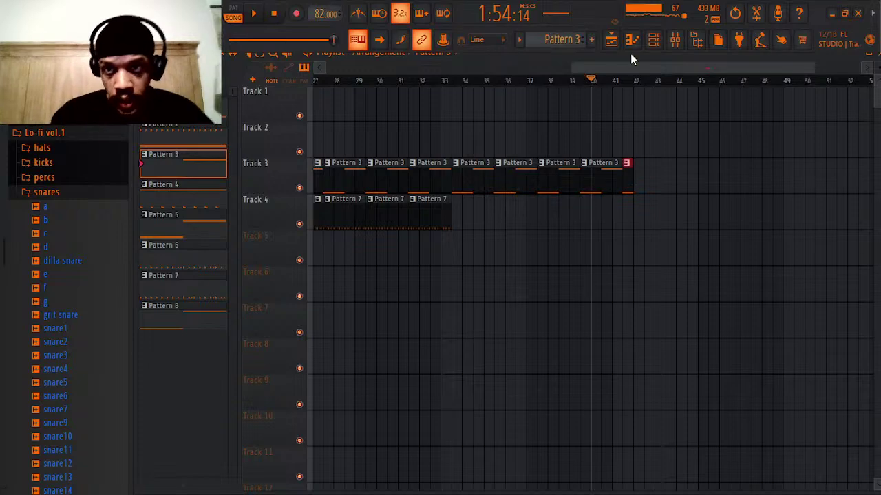
- Load Fruity Soft Clipper into slot 3 of the Master track in the Mixer
{"action": "left_click", "coordinate": [665, 44]}
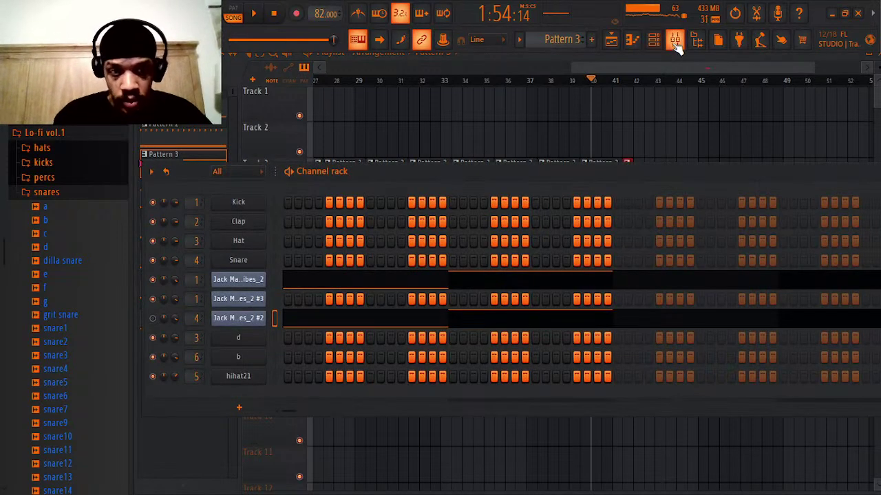
{"action": "left_click", "coordinate": [676, 42]}
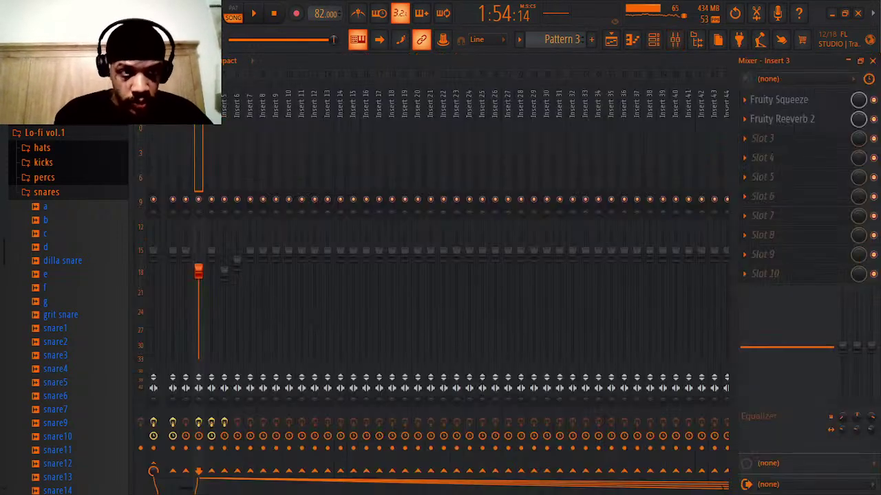
{"action": "left_click", "coordinate": [153, 107]}
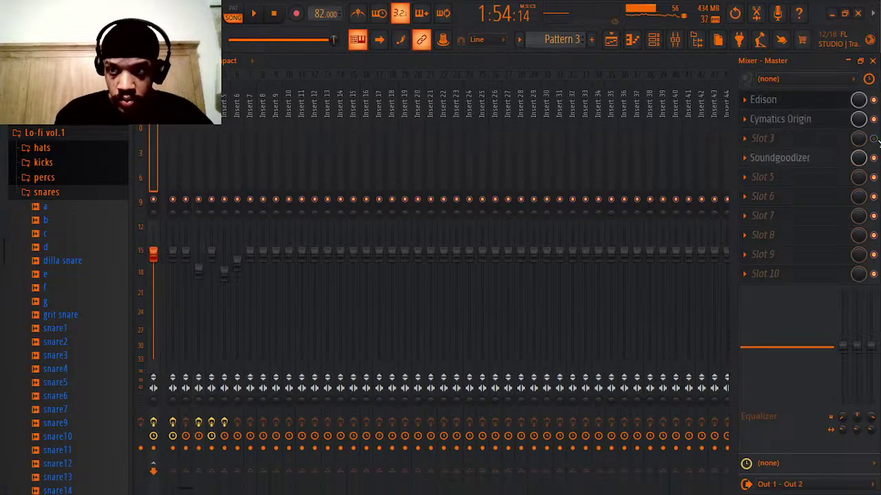
{"action": "left_click", "coordinate": [772, 148]}
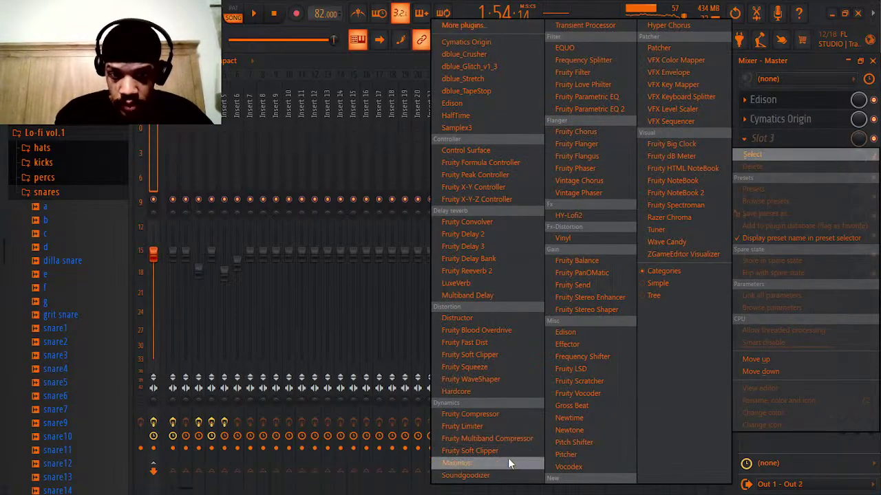
{"action": "left_click", "coordinate": [508, 457]}
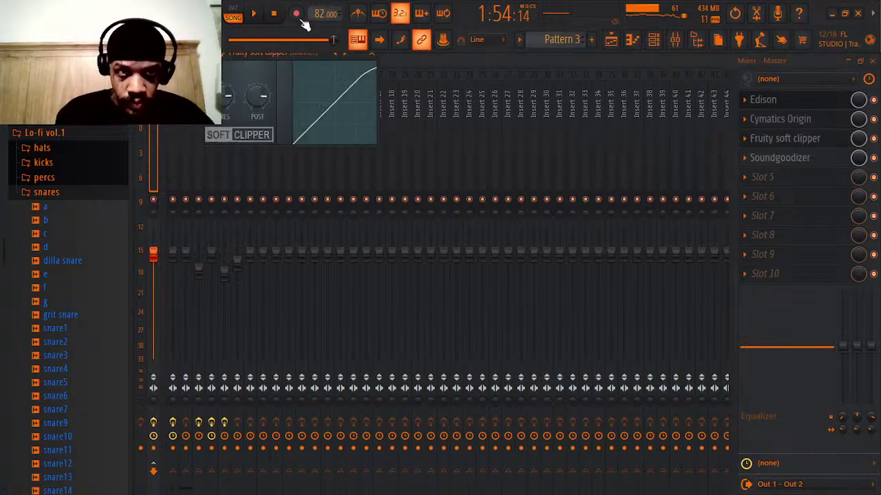
- Unmute the Vital Vibes_2 #2 channel and adjust the Soft Clipper's threshold and post gain while playing the song from the start
{"action": "left_click", "coordinate": [280, 15]}
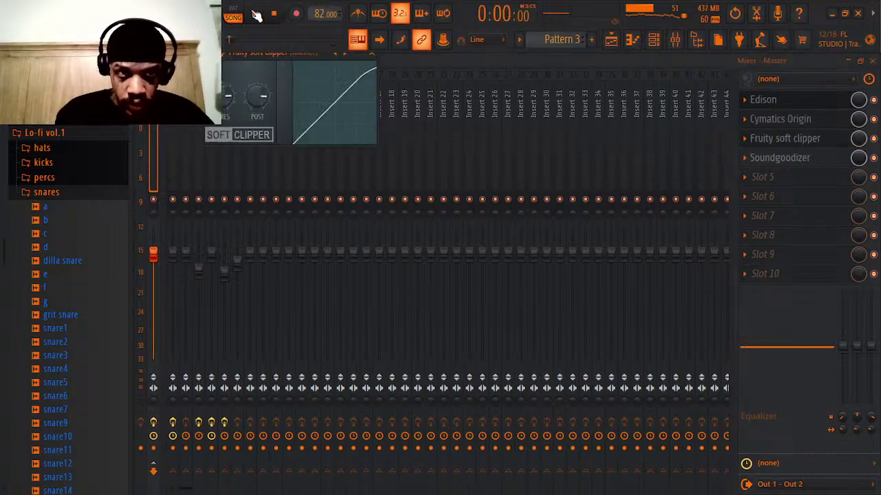
{"action": "left_click", "coordinate": [655, 40]}
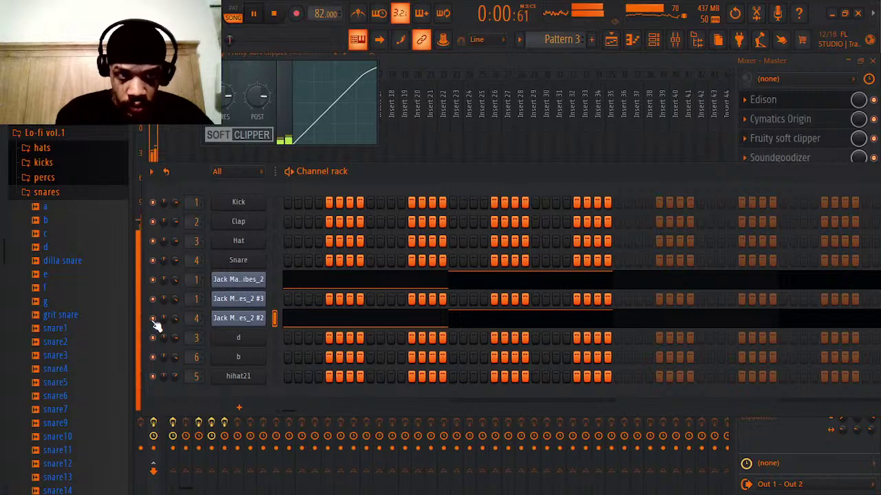
{"action": "left_click_drag", "start_coordinate": [228, 98], "coordinate": [261, 89]}
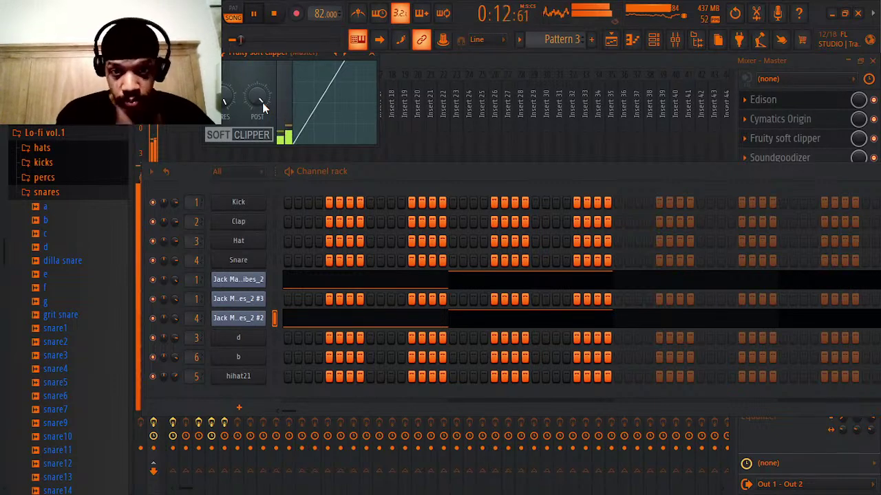
- Lower the Insert 4 fader slightly in the Mixer during playback, reselect the Master track and stop the song
{"action": "left_click", "coordinate": [580, 59]}
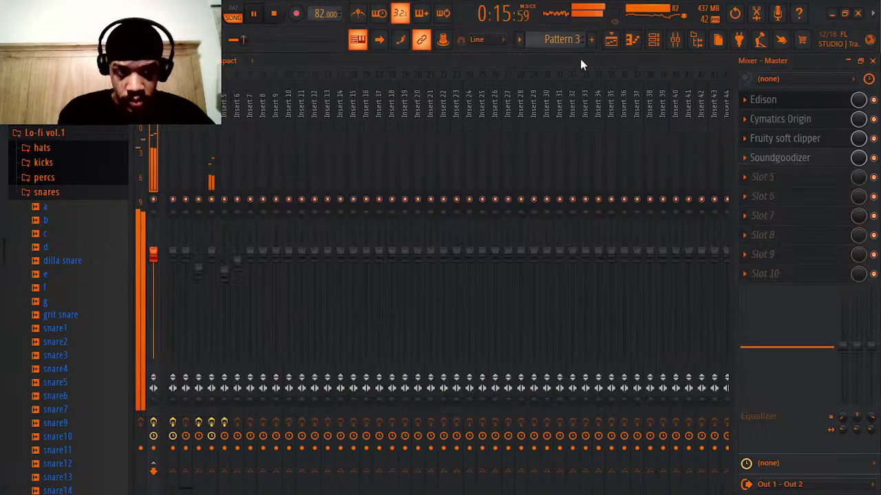
{"action": "left_click", "coordinate": [216, 260]}
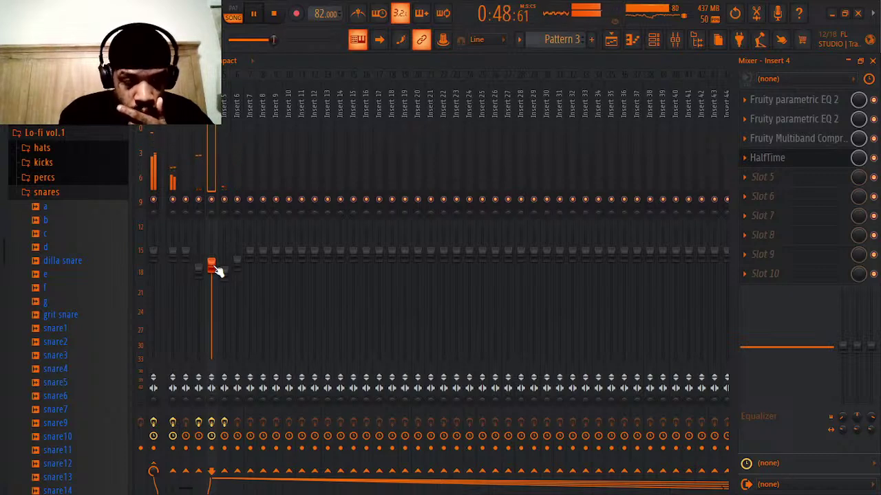
{"action": "left_click", "coordinate": [151, 128]}
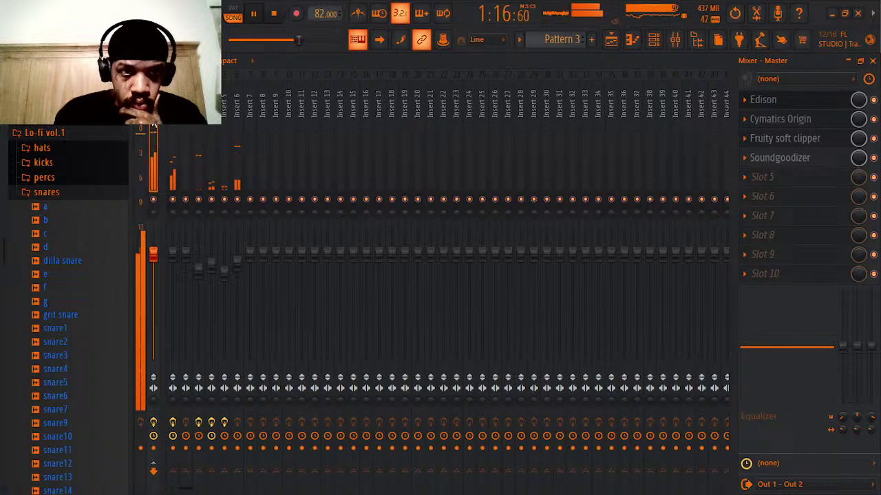
{"action": "key", "text": "space"}
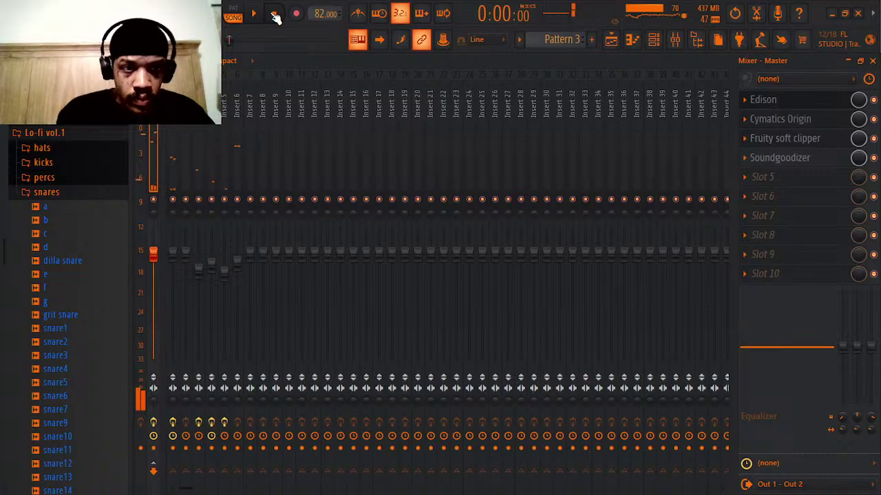
- Load Maximus into slot 5 of the Master track with the Clear master RMS preset and play the song from the start
{"action": "left_click", "coordinate": [794, 178]}
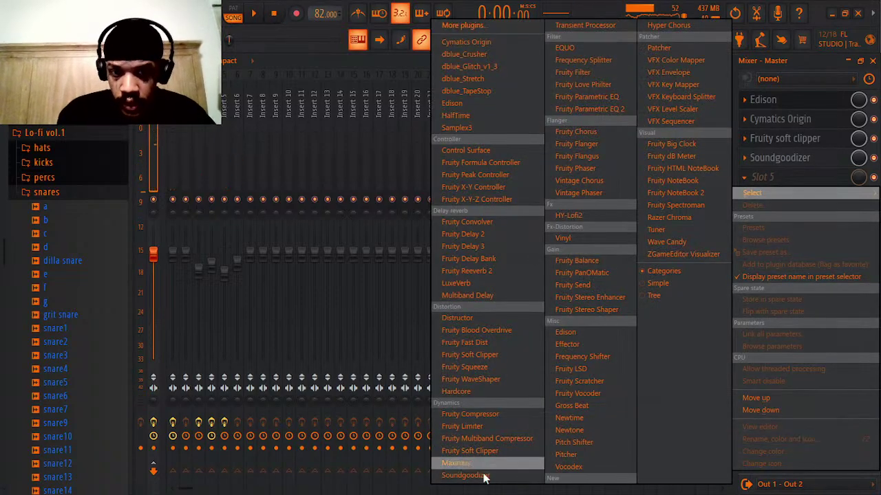
{"action": "left_click", "coordinate": [480, 466]}
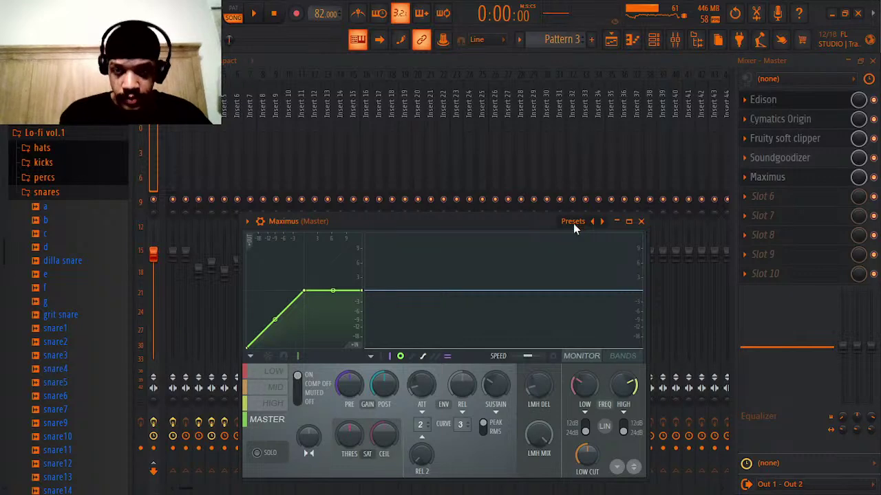
{"action": "left_click", "coordinate": [573, 224]}
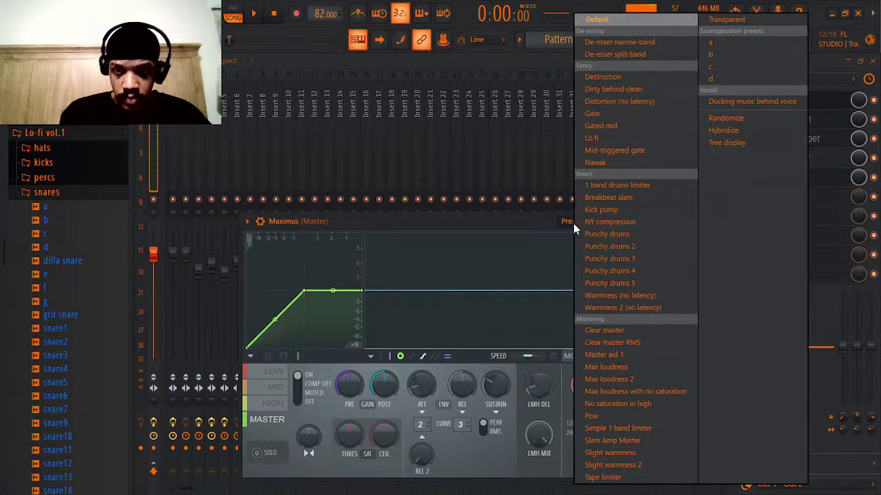
{"action": "left_click", "coordinate": [629, 343]}
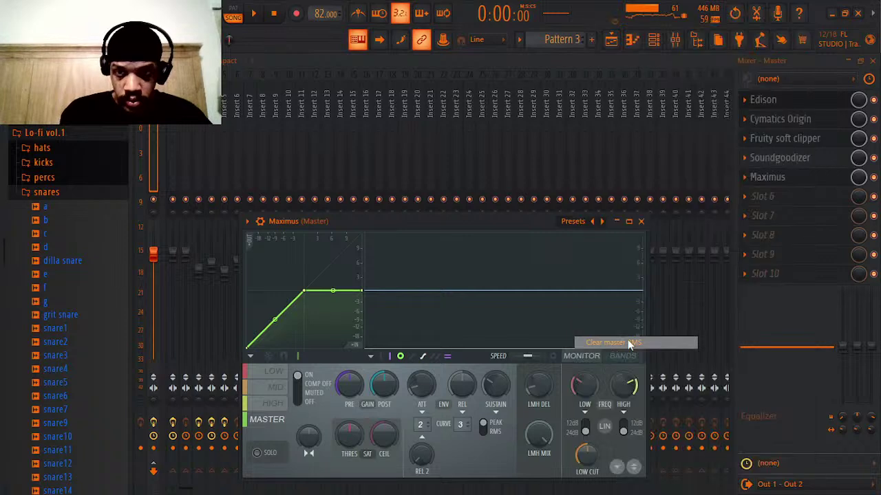
{"action": "left_click", "coordinate": [641, 221]}
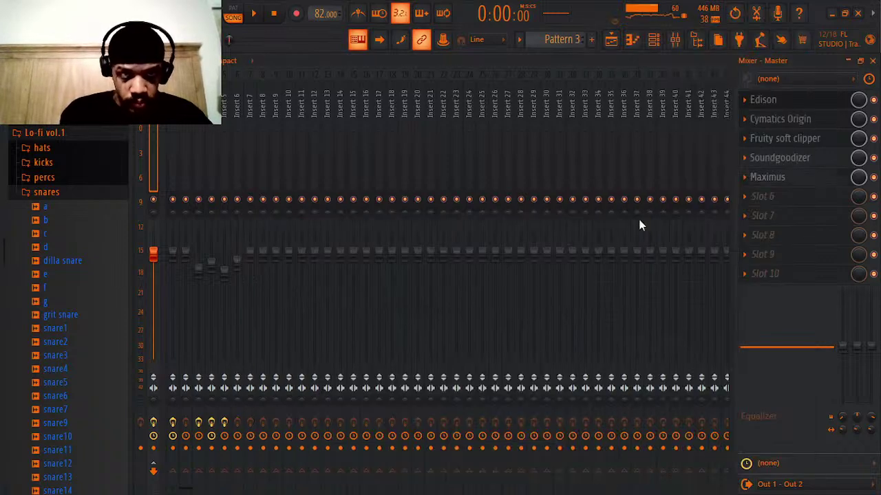
{"action": "key", "text": "space"}
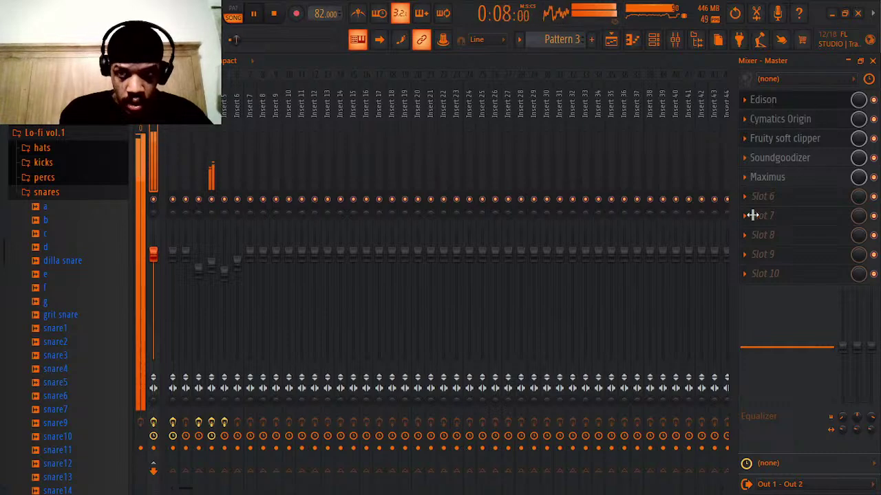
- Delete Maximus from slot 5 of the Master track and stop playback
{"action": "left_click", "coordinate": [776, 201]}
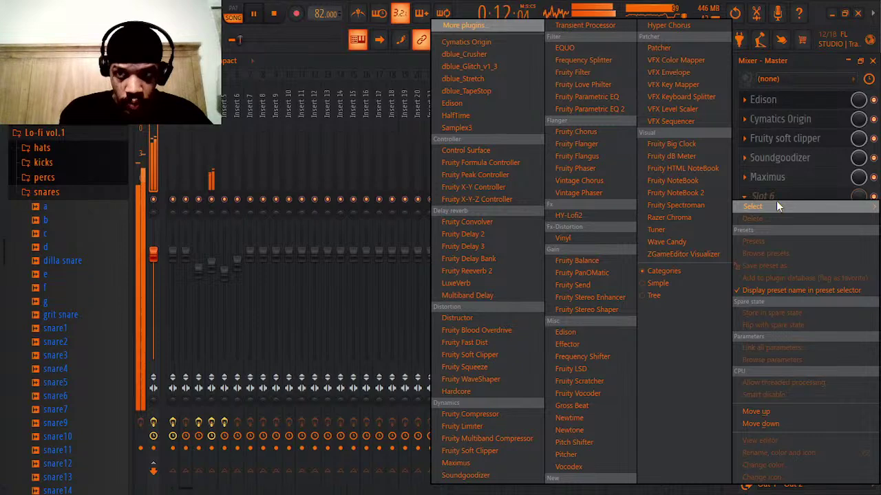
{"action": "left_click", "coordinate": [743, 180]}
{"action": "left_click", "coordinate": [743, 183]}
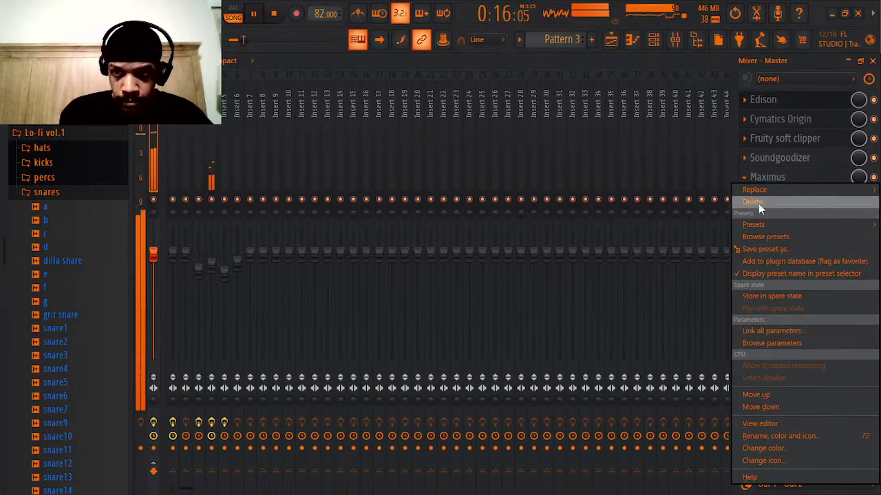
{"action": "left_click", "coordinate": [756, 203]}
{"action": "left_click", "coordinate": [483, 296]}
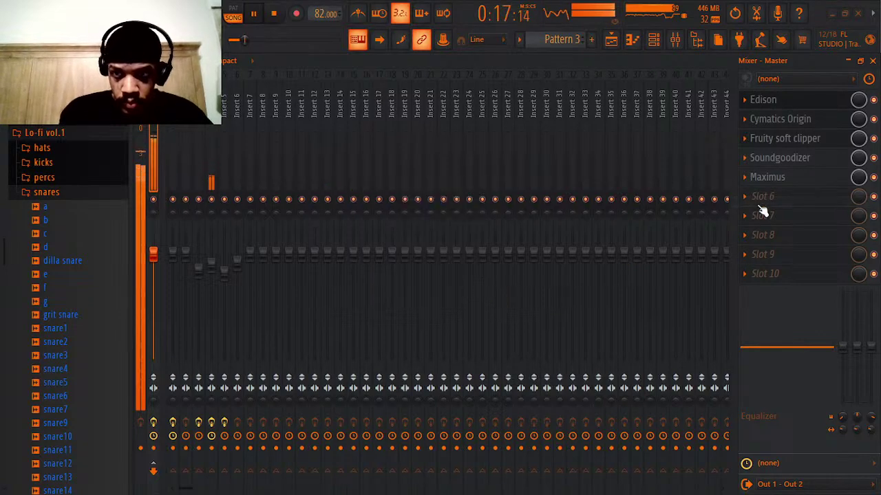
{"action": "key", "text": "space"}
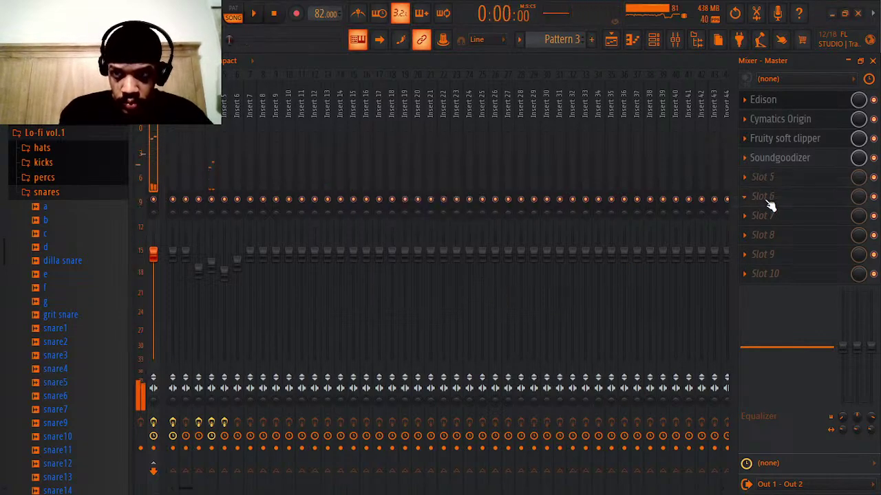
- Load Fruity Limiter into slot 5 of the Master track and play the song from the start, keeping its default preset
{"action": "left_click", "coordinate": [783, 176]}
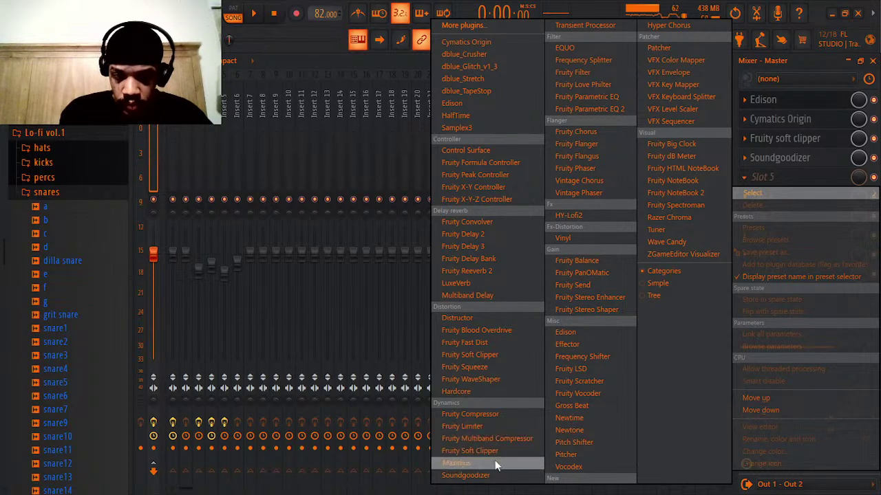
{"action": "left_click", "coordinate": [497, 425]}
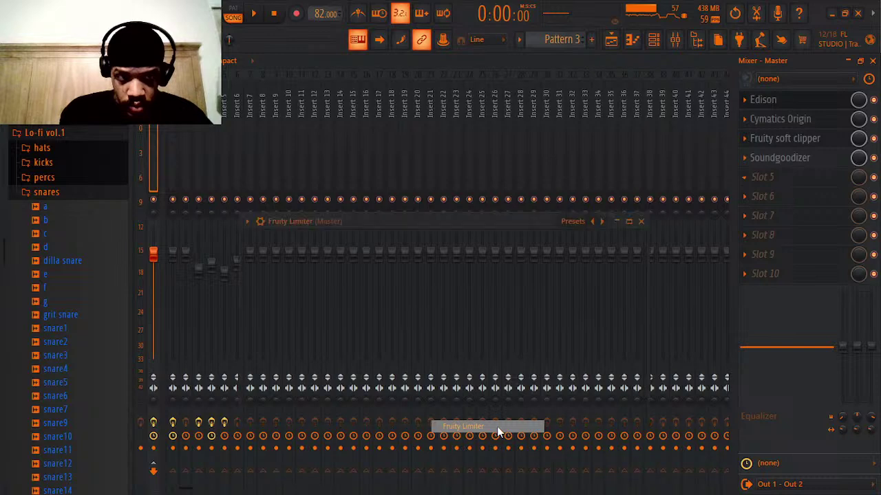
{"action": "key", "text": "space"}
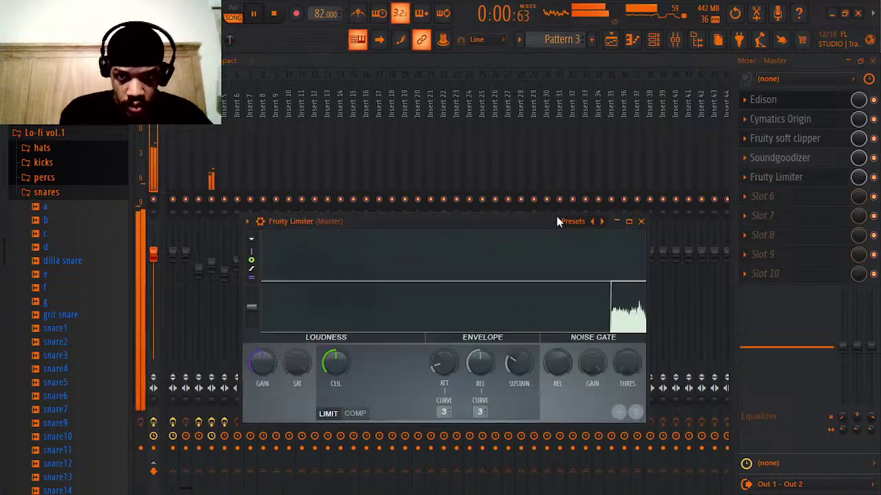
{"action": "left_click", "coordinate": [570, 222]}
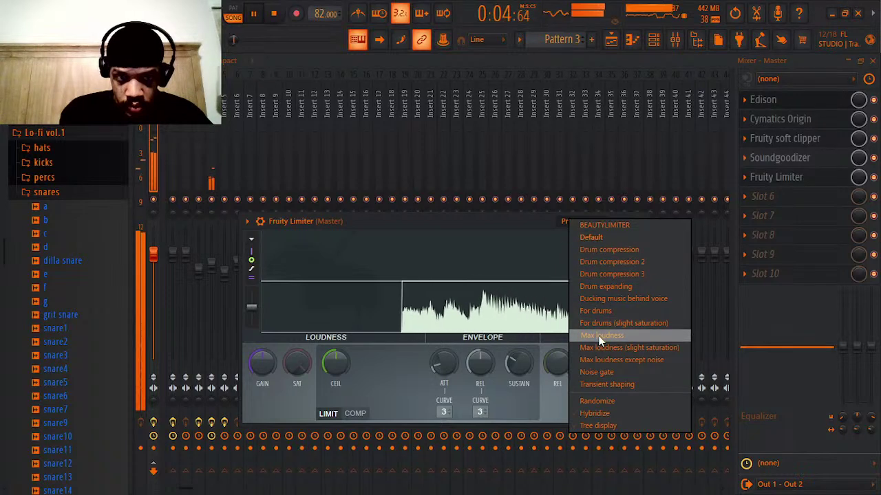
{"action": "left_click", "coordinate": [266, 390]}
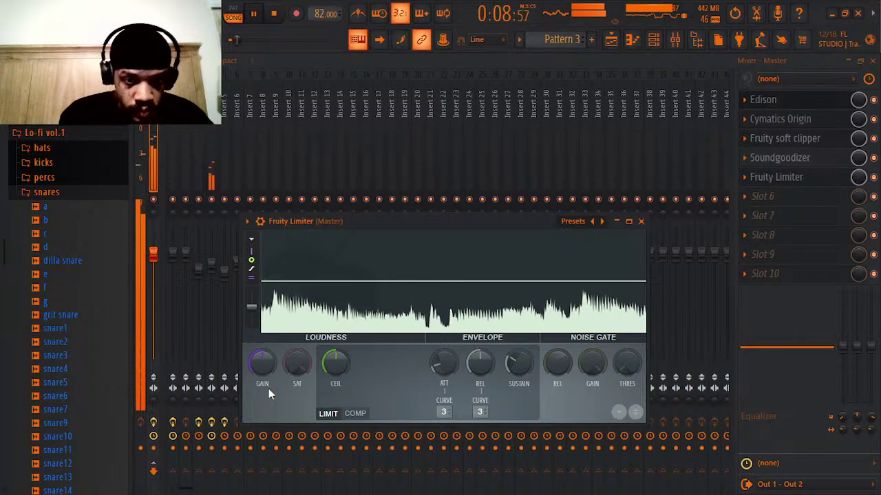
- Raise the Fruity Limiter's ceiling and gain slightly, fine-tuning both while the song plays
{"action": "left_click_drag", "start_coordinate": [333, 370], "coordinate": [333, 350]}
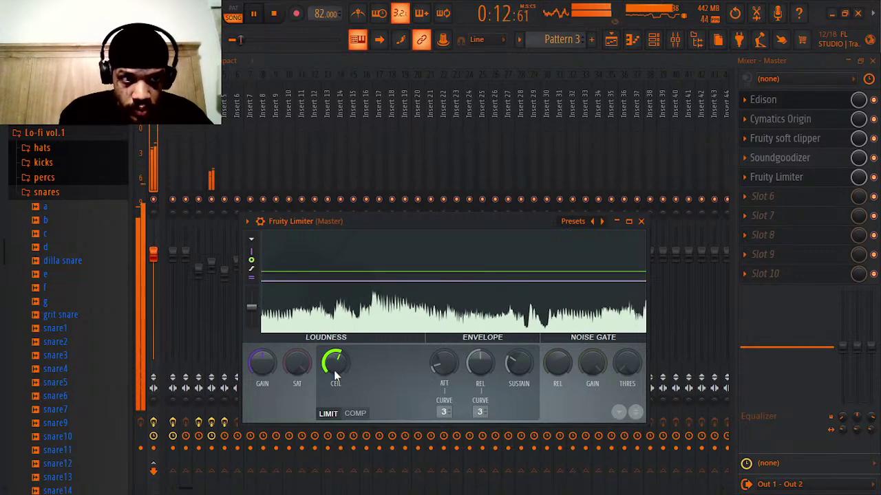
{"action": "left_click_drag", "start_coordinate": [261, 364], "coordinate": [262, 350]}
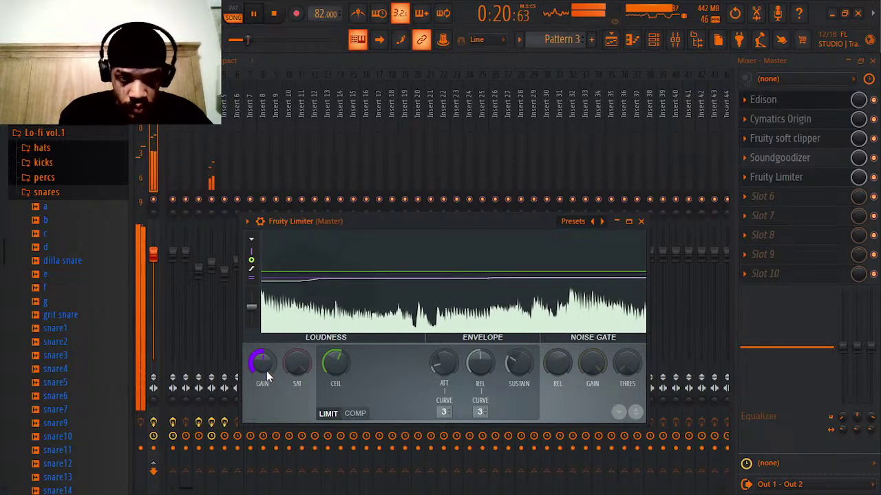
{"action": "left_click_drag", "start_coordinate": [266, 370], "coordinate": [283, 384]}
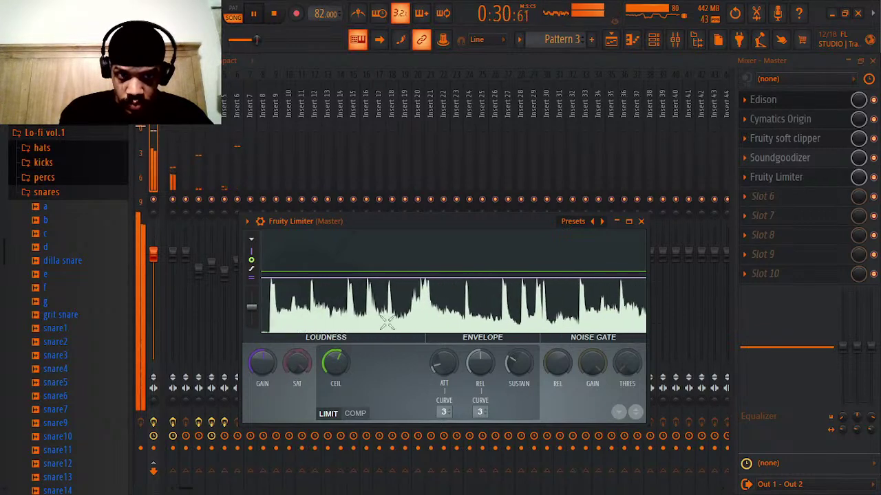
{"action": "left_click_drag", "start_coordinate": [335, 361], "coordinate": [335, 368]}
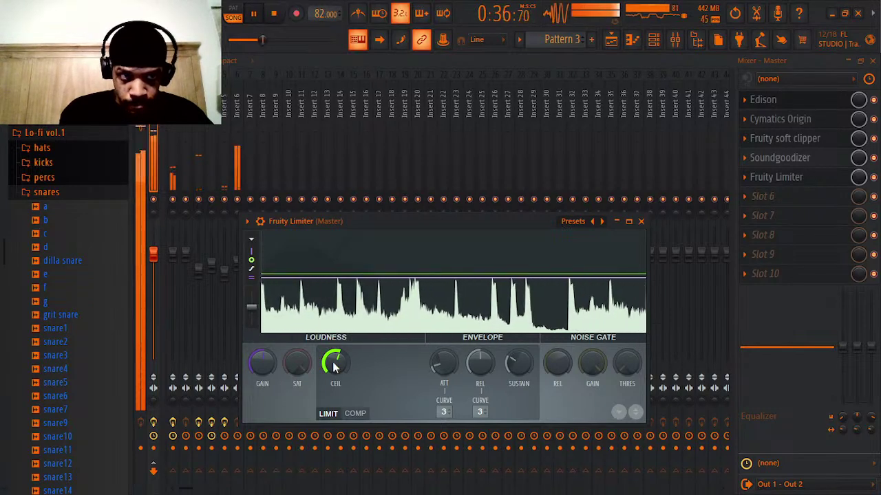
{"action": "left_click_drag", "start_coordinate": [275, 359], "coordinate": [275, 344]}
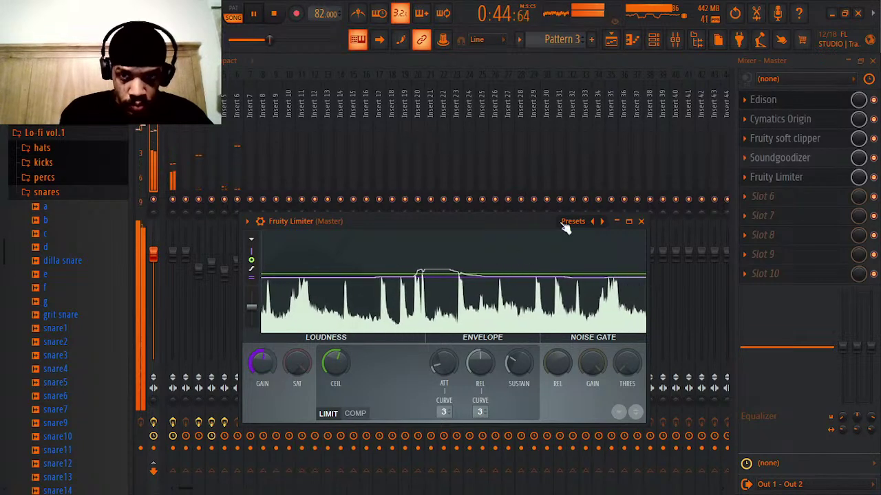
- Raise the post gain of the Fruity soft clipper on the Master track and close the plugin window
{"action": "left_click", "coordinate": [640, 221]}
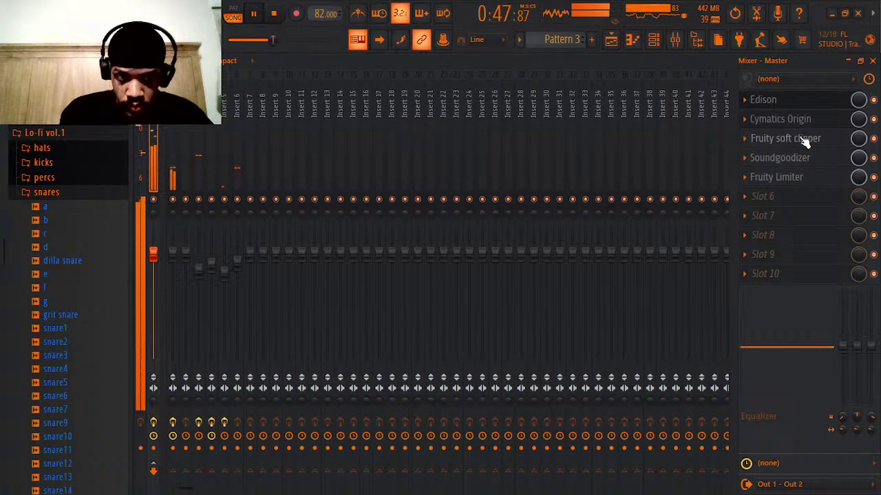
{"action": "left_click", "coordinate": [805, 139]}
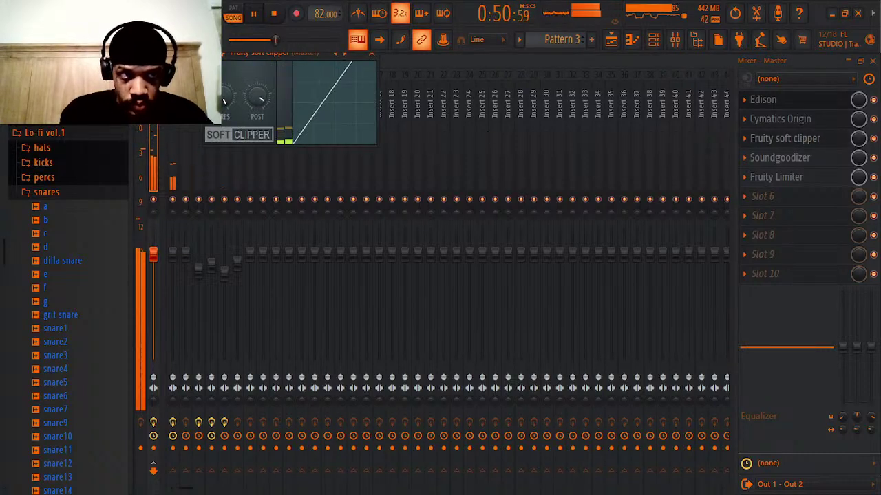
{"action": "left_click_drag", "start_coordinate": [257, 92], "coordinate": [257, 81]}
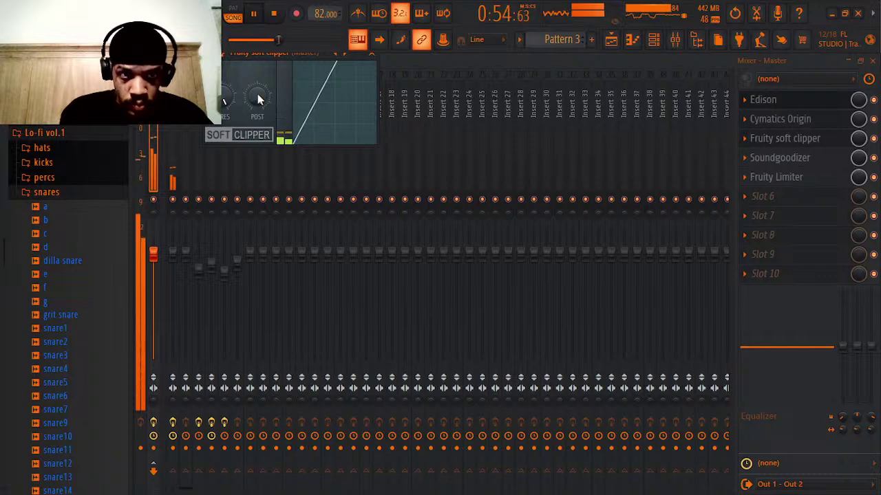
{"action": "left_click", "coordinate": [372, 54]}
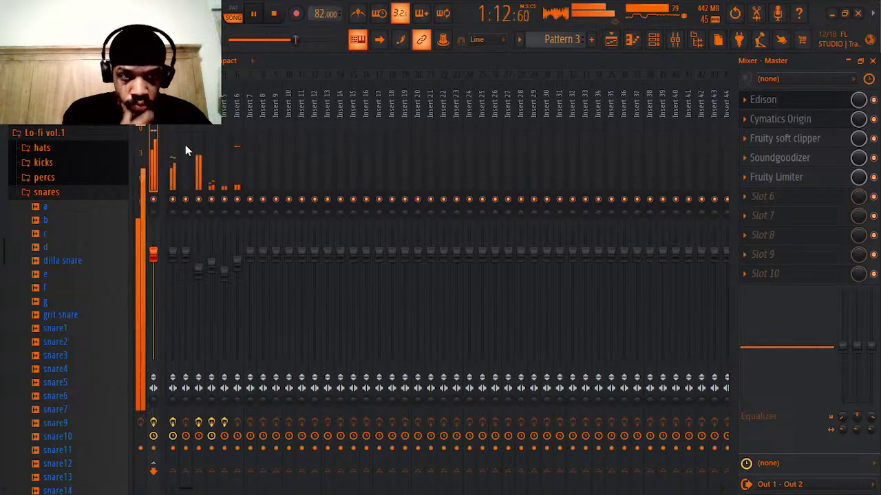
- Slightly lower the volume faders of Insert 6 and Insert 4 during playback, finishing with playback stopped
{"action": "left_click", "coordinate": [238, 267]}
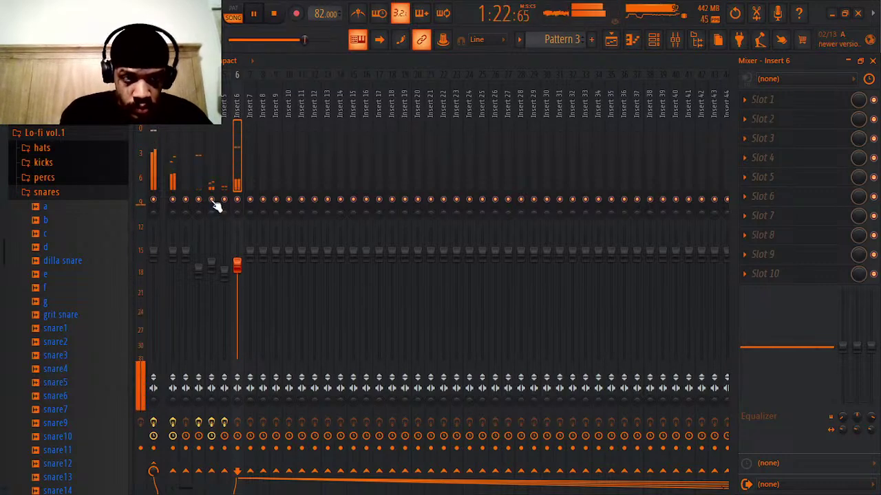
{"action": "left_click", "coordinate": [213, 269]}
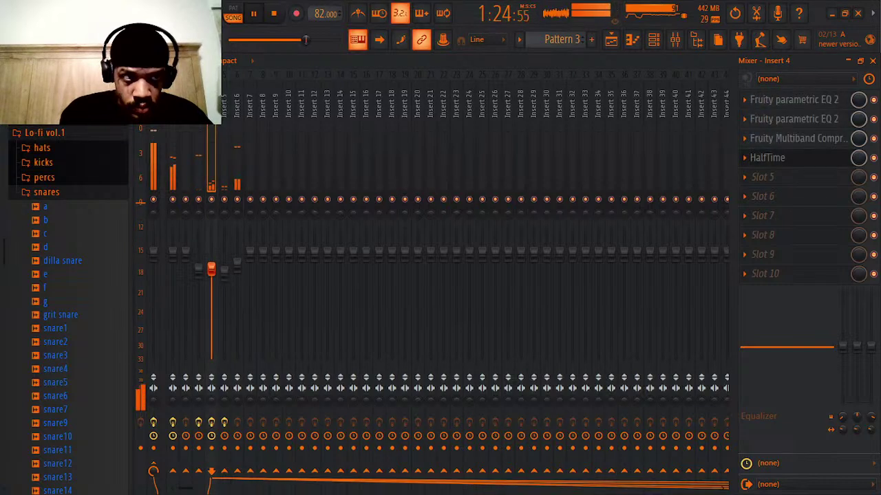
{"action": "key", "text": "space"}
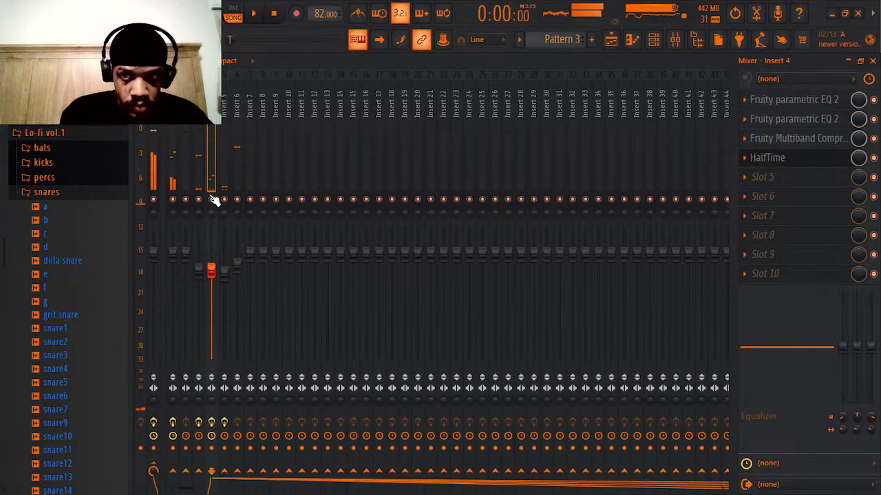
- Bypass HalfTime on Insert 4 and play the song from where the Pattern 3 clips begin, returning to the mixer
{"action": "left_click", "coordinate": [874, 158]}
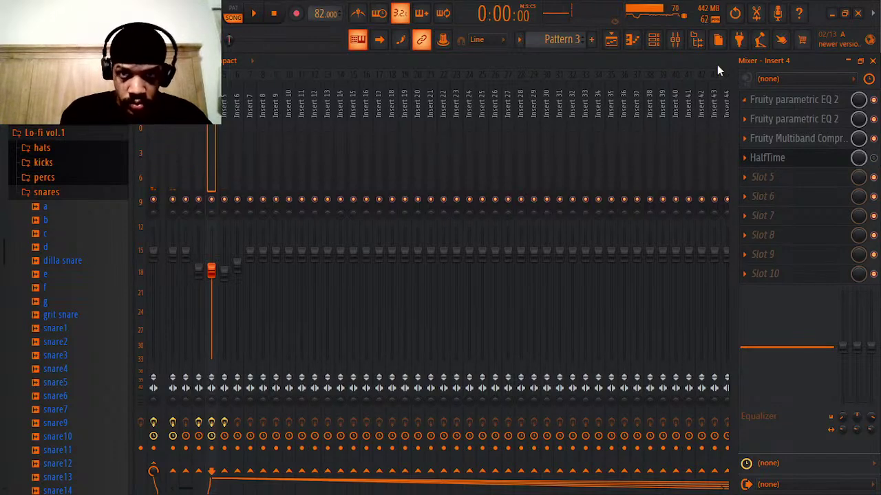
{"action": "left_click", "coordinate": [611, 39]}
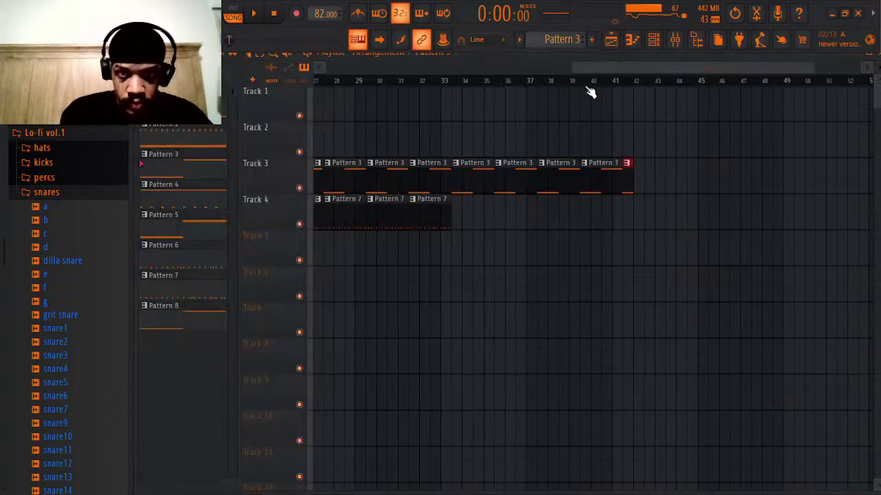
{"action": "left_click_drag", "start_coordinate": [571, 73], "coordinate": [465, 70]}
{"action": "left_click", "coordinate": [514, 81]}
{"action": "key", "text": "space"}
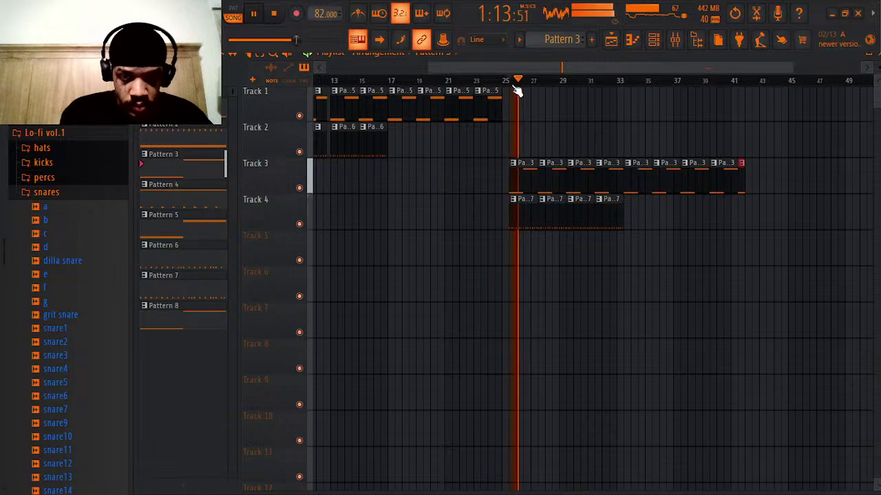
{"action": "left_click", "coordinate": [655, 45]}
{"action": "left_click", "coordinate": [655, 46]}
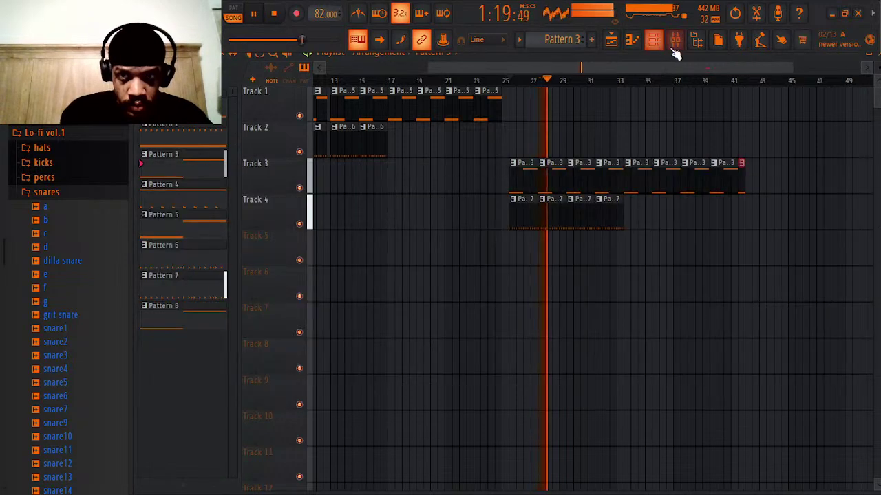
{"action": "left_click", "coordinate": [674, 41]}
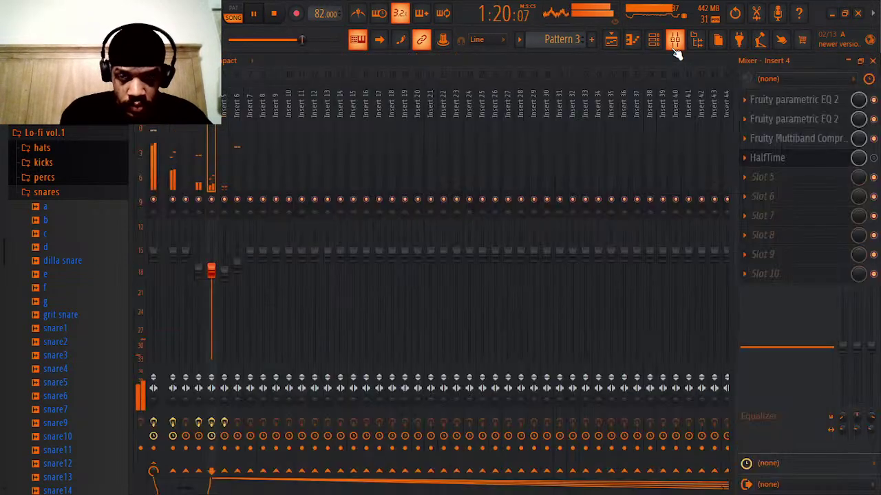
- In HalfTime on Insert 4, set Fade Out to 1/8 and Fade In to 2 Bars
{"action": "left_click", "coordinate": [783, 167]}
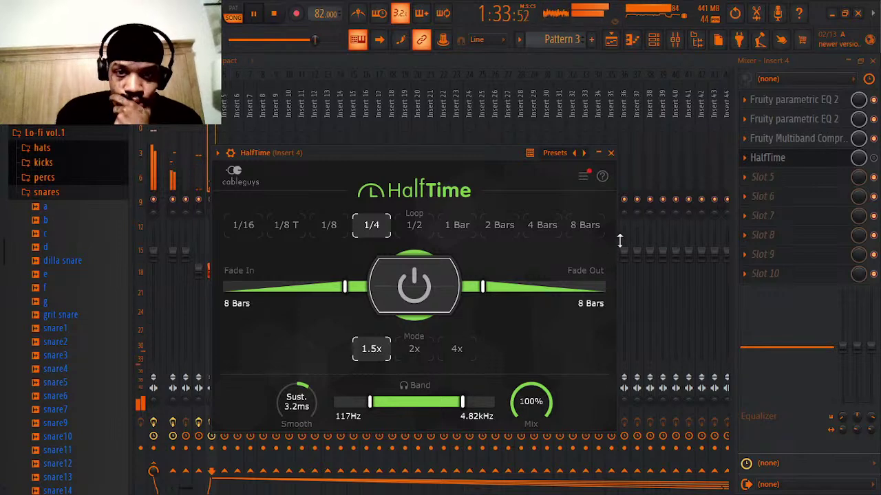
{"action": "left_click", "coordinate": [564, 289]}
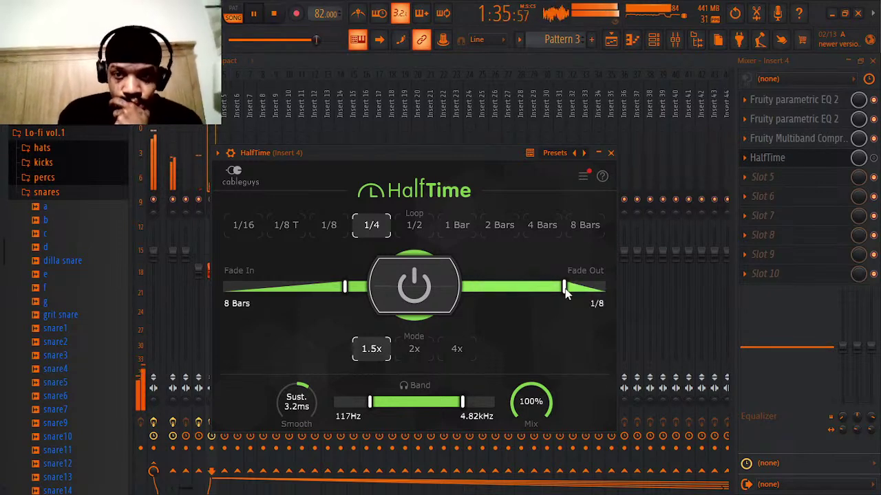
{"action": "left_click", "coordinate": [278, 289]}
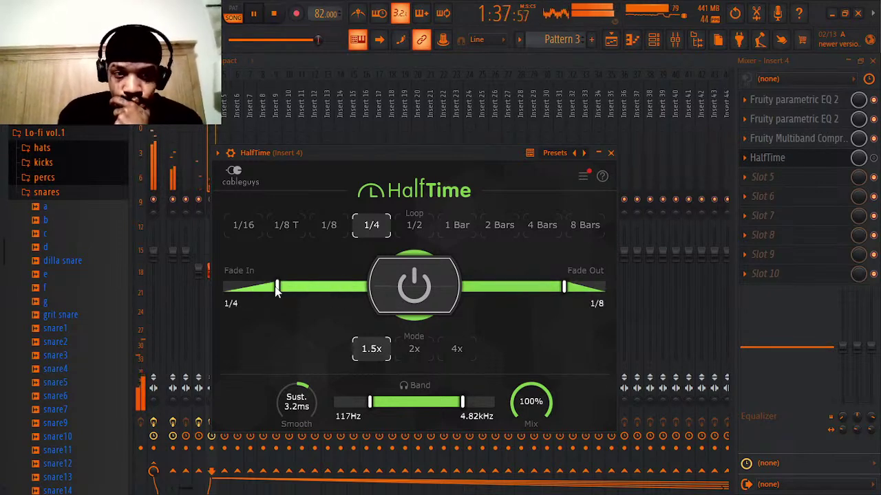
{"action": "left_click_drag", "start_coordinate": [276, 290], "coordinate": [264, 290]}
- Re-enable HalfTime on Insert 4 and audition the song with the effect active
{"action": "left_click", "coordinate": [873, 158]}
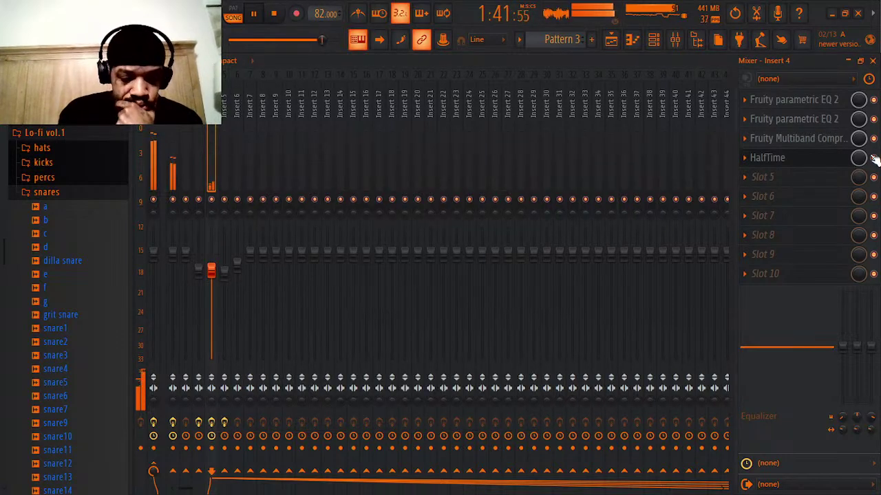
{"action": "key", "text": "space"}
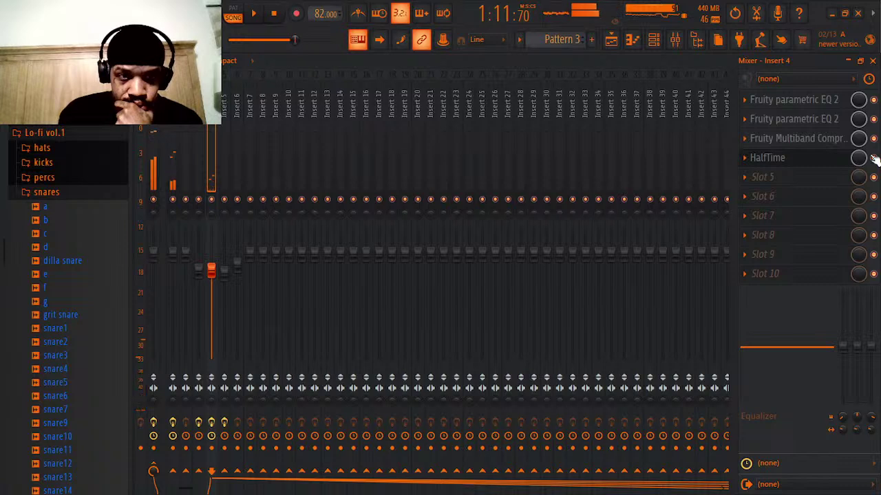
{"action": "key", "text": "space"}
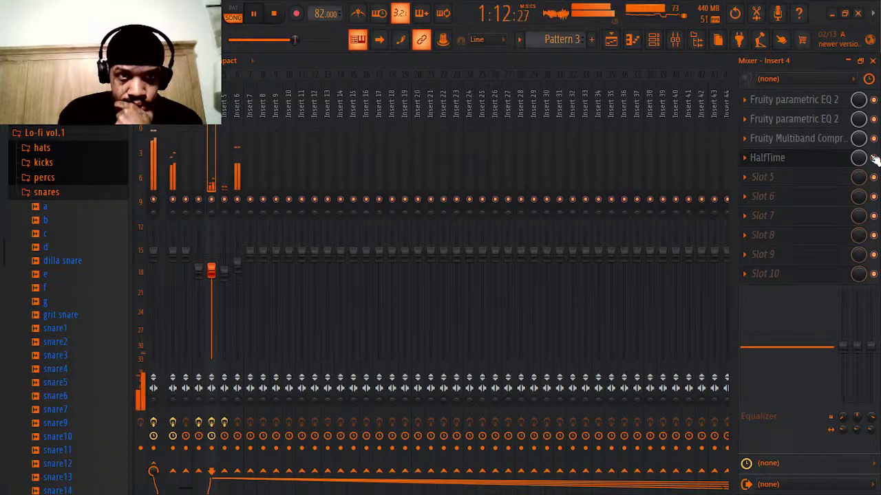
{"action": "key", "text": "space"}
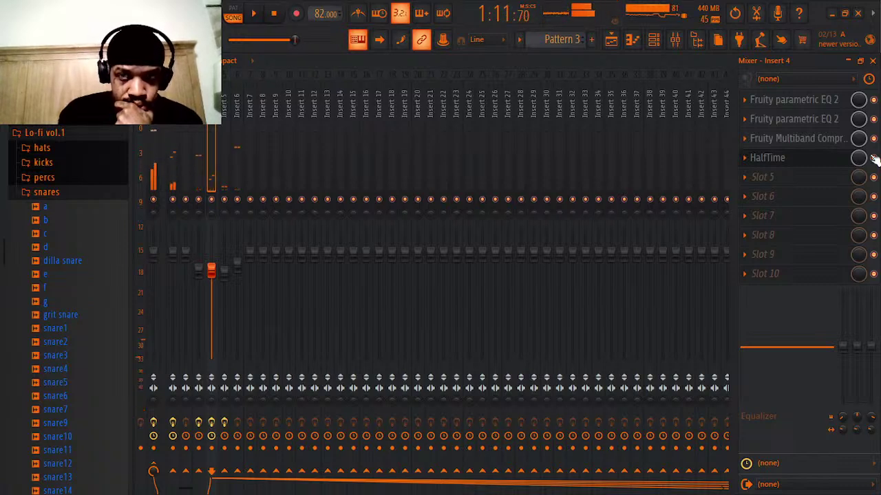
- Inspect the Fruity Slicer settings of the Vital Vibes_2 #2 channel routed to Insert 4
{"action": "left_click", "coordinate": [662, 39]}
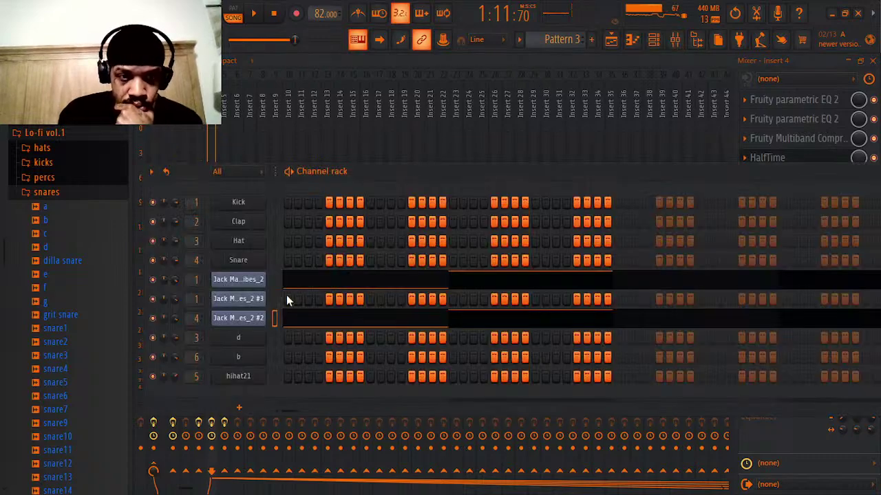
{"action": "left_click", "coordinate": [238, 318]}
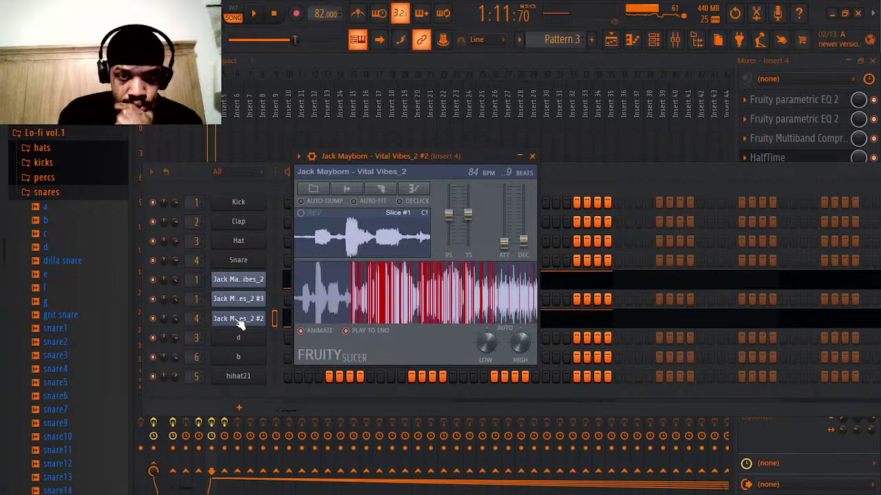
{"action": "left_click", "coordinate": [534, 157]}
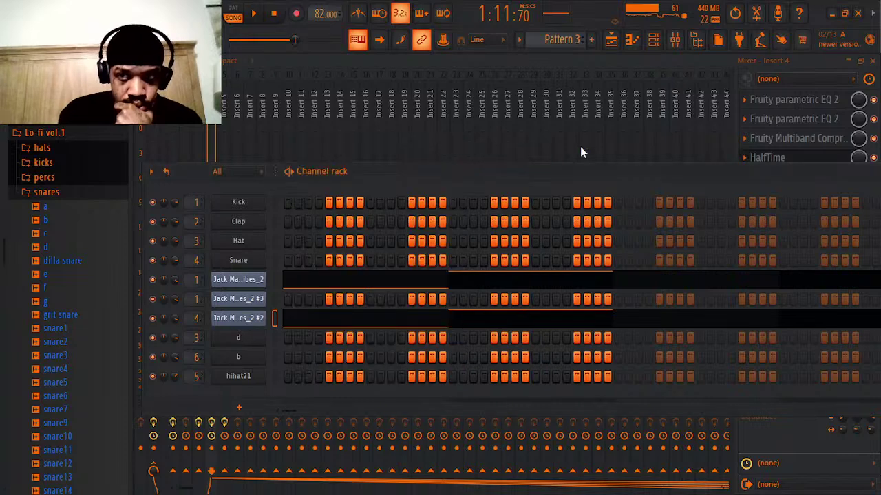
- Set HalfTime's Fade Out to 2 Bars on Insert 4 and slightly lower the band's low frequency limit
{"action": "left_click", "coordinate": [811, 158]}
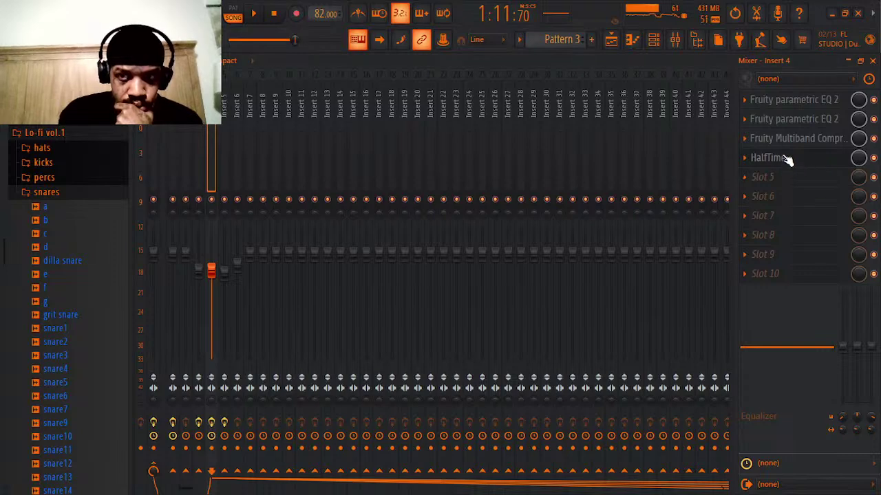
{"action": "left_click", "coordinate": [785, 158]}
{"action": "left_click", "coordinate": [767, 159]}
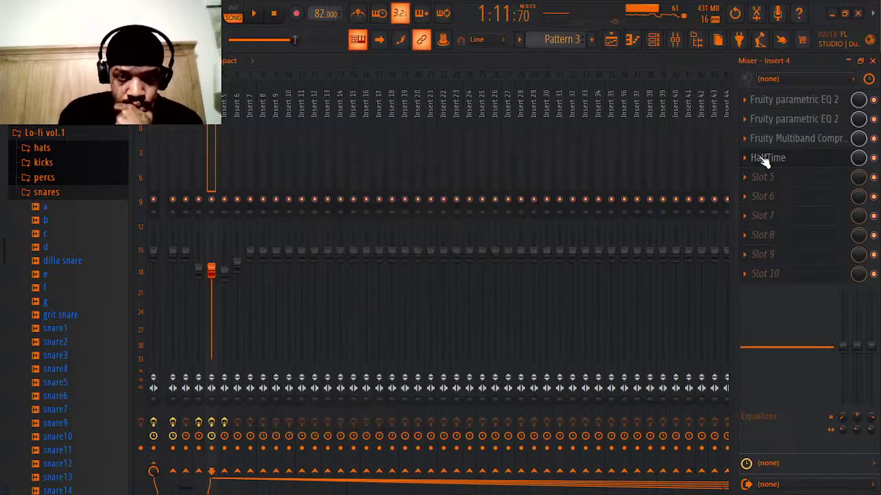
{"action": "left_click", "coordinate": [767, 158]}
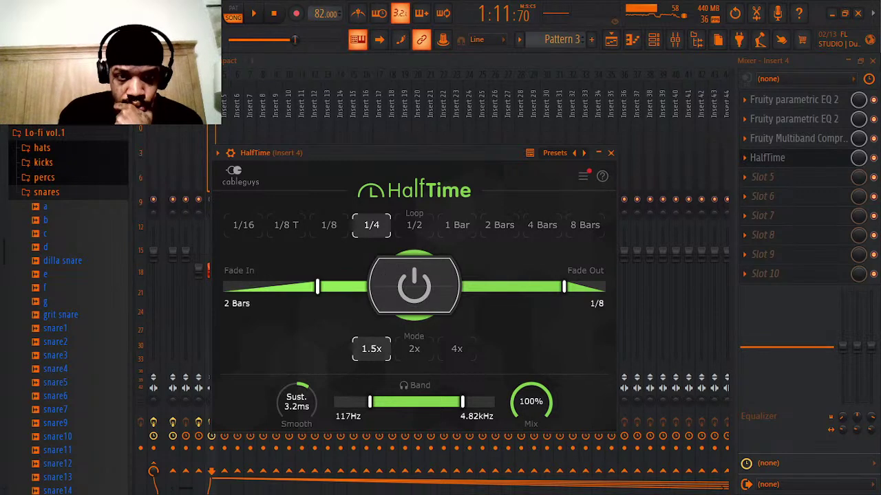
{"action": "left_click_drag", "start_coordinate": [473, 288], "coordinate": [517, 292]}
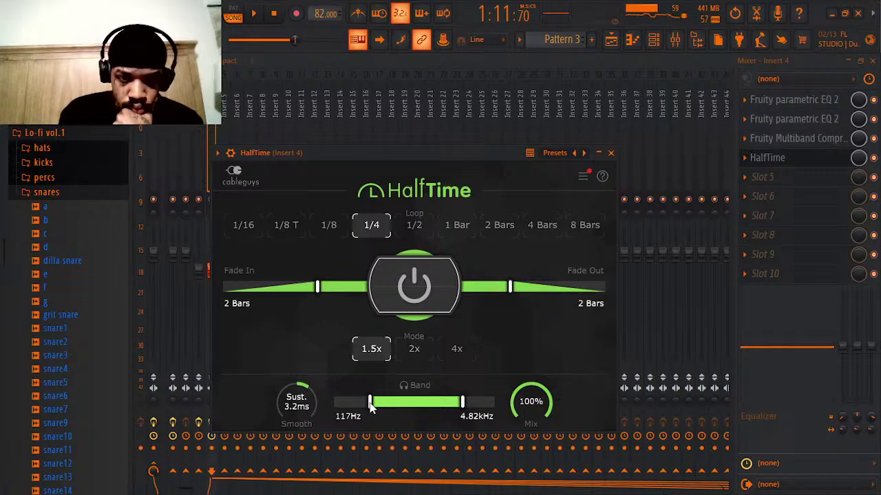
{"action": "left_click_drag", "start_coordinate": [370, 405], "coordinate": [366, 405]}
- Switch playback to pattern mode and audition Pattern 3 with the channel rack shown
{"action": "key", "text": "F6"}
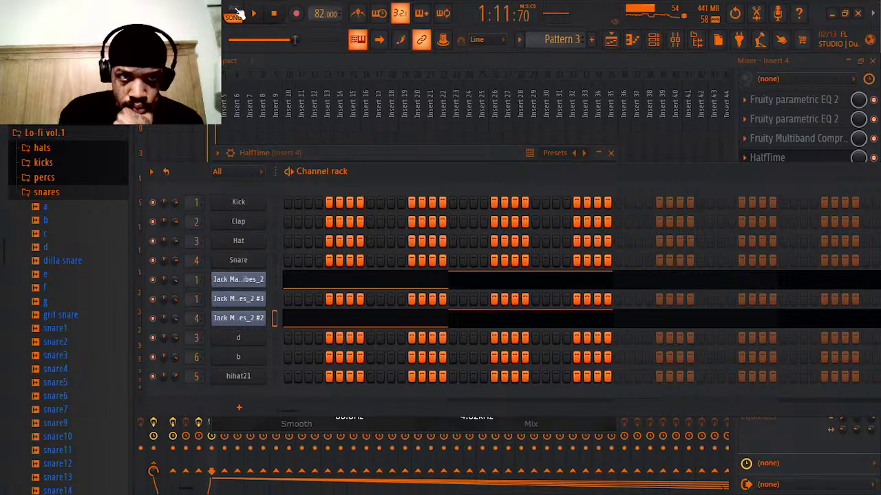
{"action": "left_click", "coordinate": [235, 9]}
{"action": "key", "text": "space"}
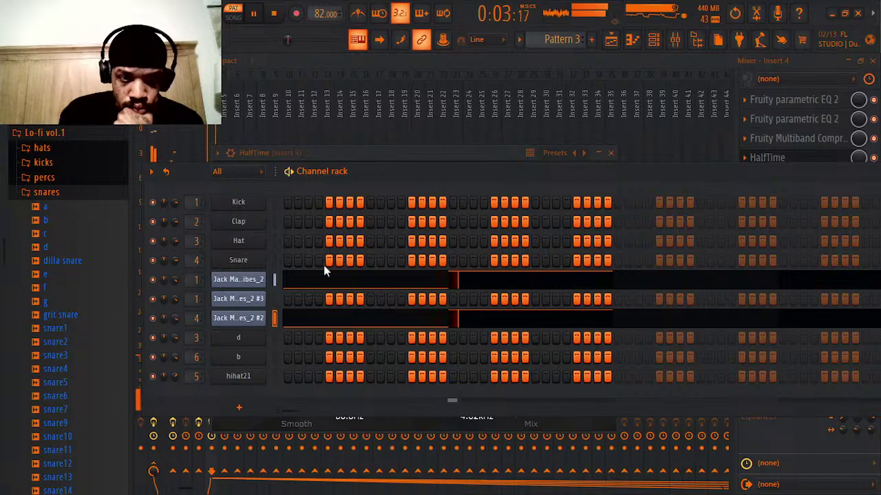
{"action": "key", "text": "space"}
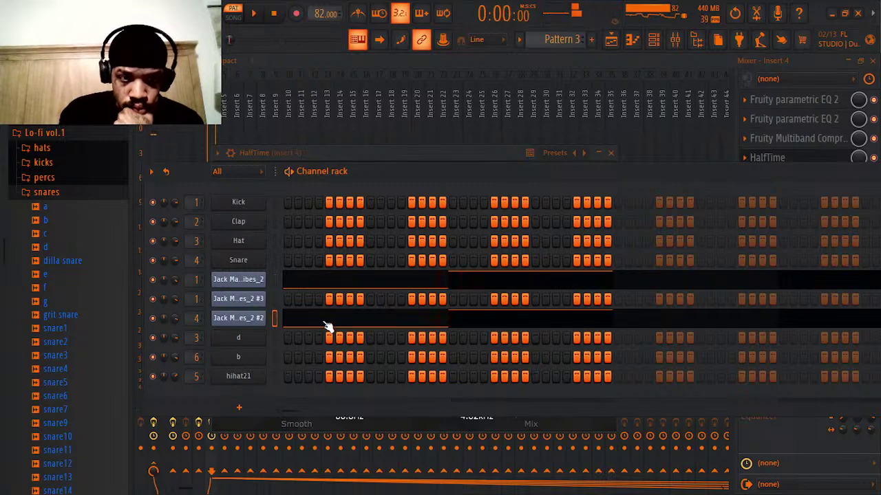
- Slightly raise the velocity of the Slice #22 and Slice #49 notes in the Vital Vibes_2 #2 piano roll, then return to the mixer
{"action": "left_click", "coordinate": [328, 324]}
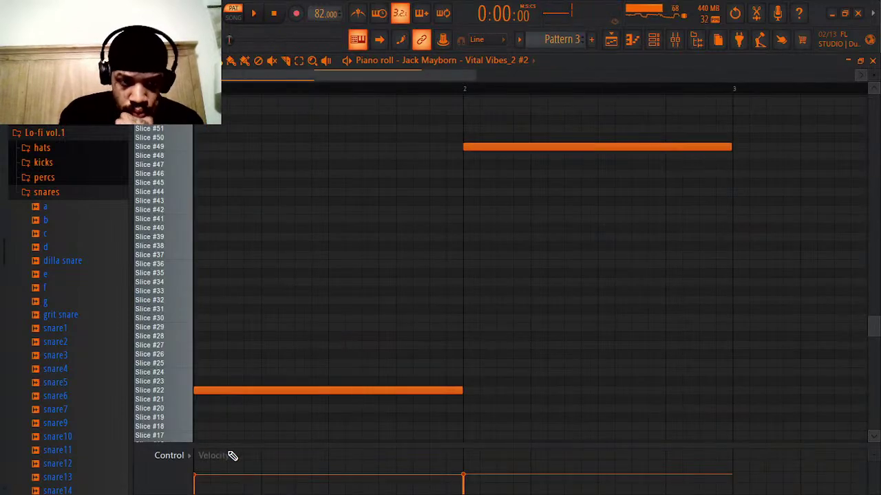
{"action": "left_click_drag", "start_coordinate": [197, 471], "coordinate": [196, 468]}
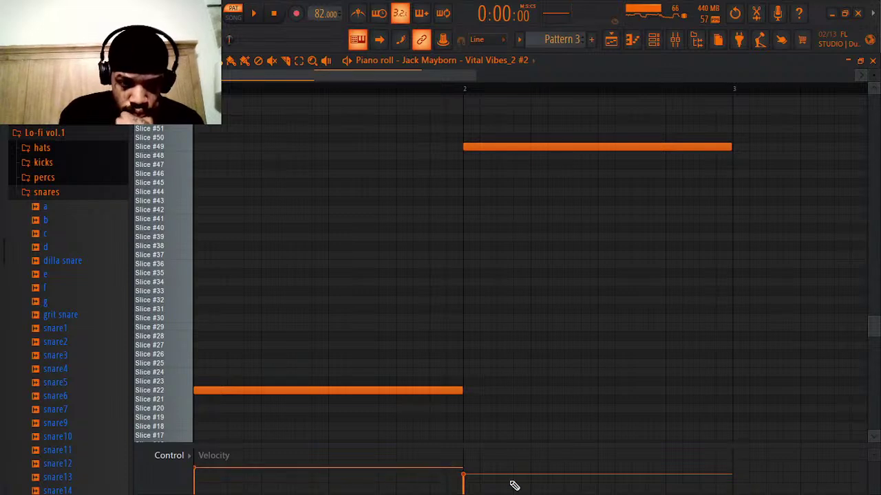
{"action": "left_click_drag", "start_coordinate": [464, 476], "coordinate": [465, 472]}
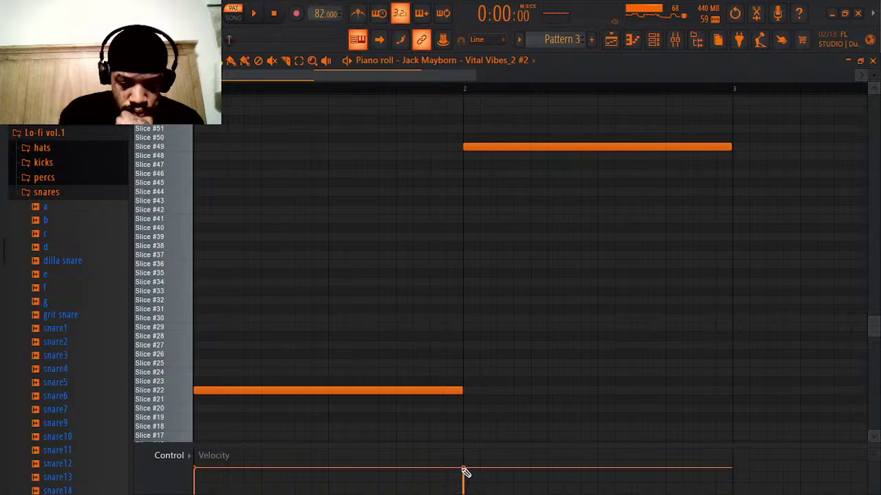
{"action": "left_click", "coordinate": [872, 61]}
{"action": "left_click", "coordinate": [808, 66]}
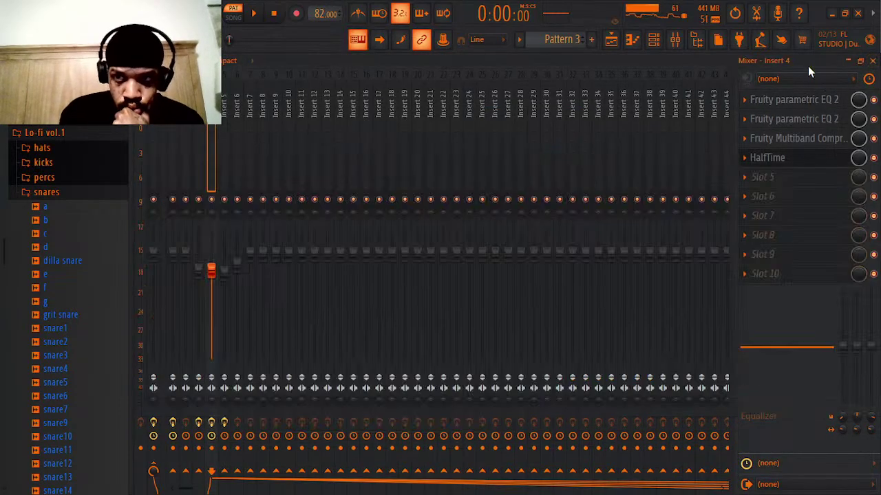
- Check the channel rack routing and review the effect chains on Insert 2, Insert 3 and the Master
{"action": "left_click", "coordinate": [654, 43]}
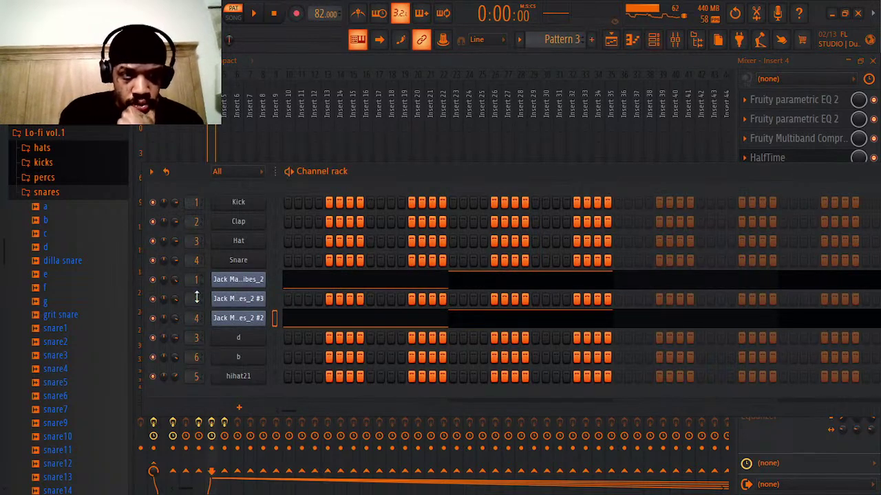
{"action": "left_click", "coordinate": [185, 108]}
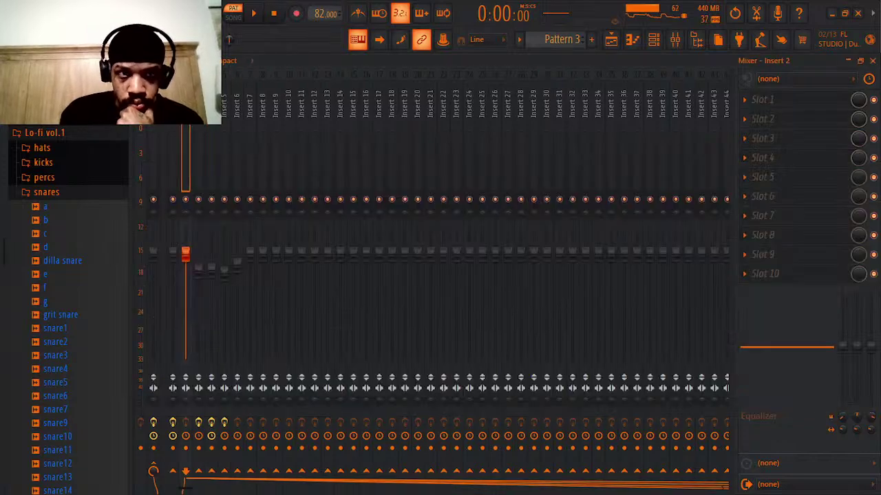
{"action": "left_click", "coordinate": [198, 109]}
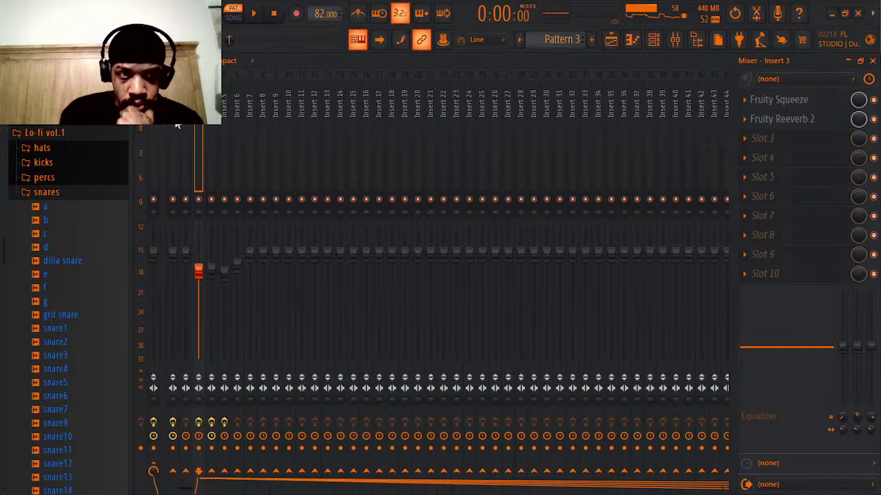
{"action": "left_click", "coordinate": [153, 108]}
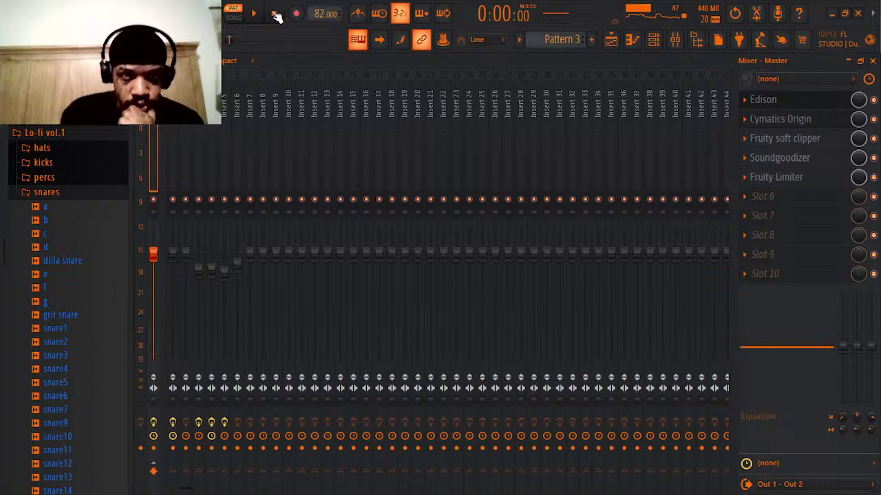
- Play the arrangement in song mode and inspect the Cymatics Origin settings on the Master
{"action": "key", "text": "space"}
{"action": "left_click", "coordinate": [277, 16]}
{"action": "left_click", "coordinate": [236, 19]}
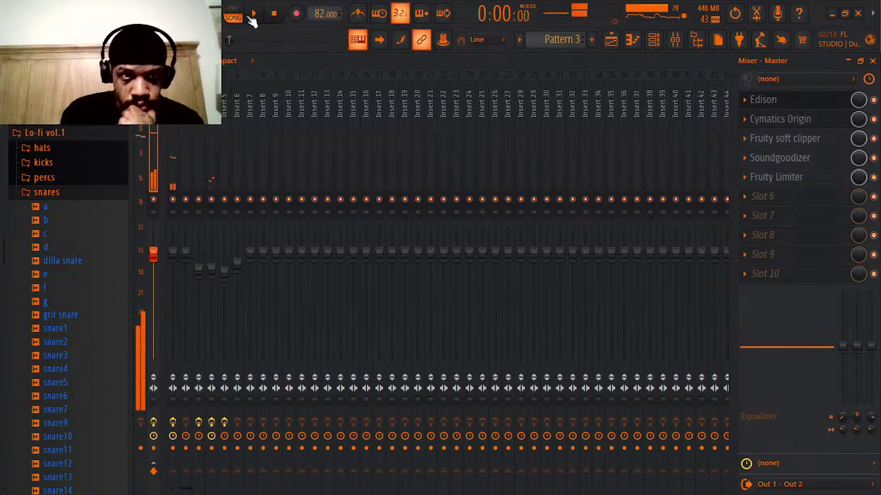
{"action": "left_click", "coordinate": [252, 17]}
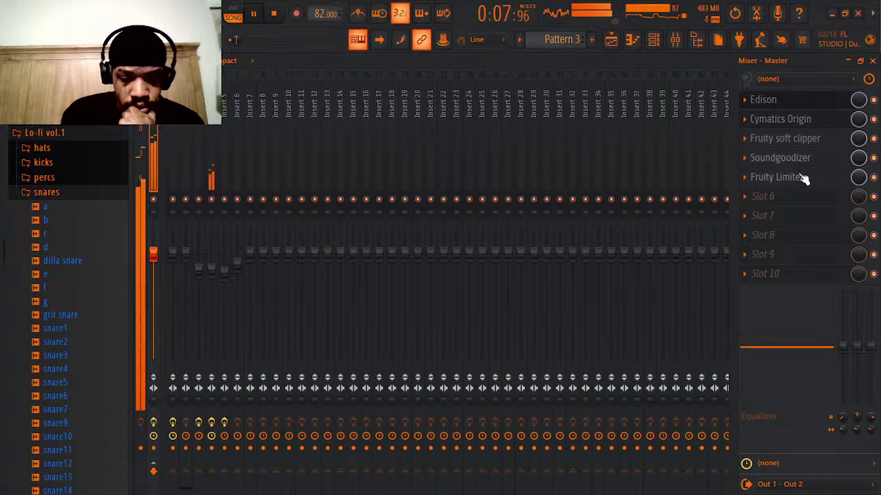
{"action": "left_click", "coordinate": [780, 119]}
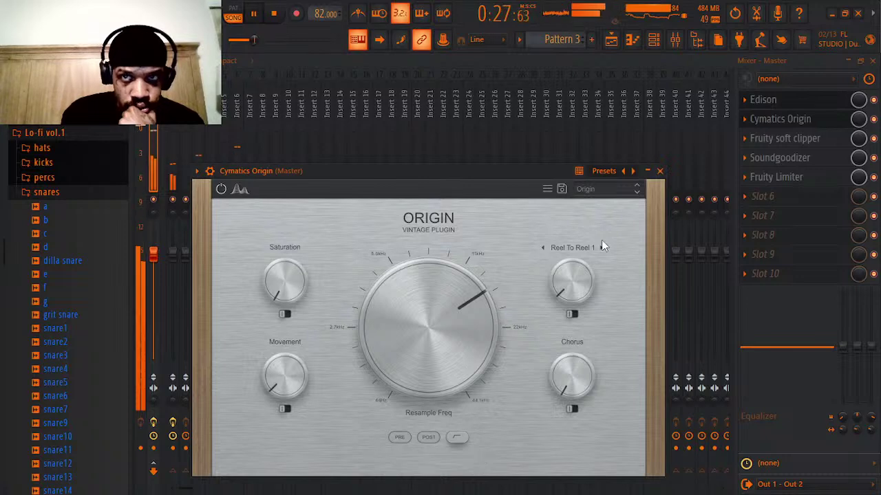
{"action": "left_click", "coordinate": [659, 171]}
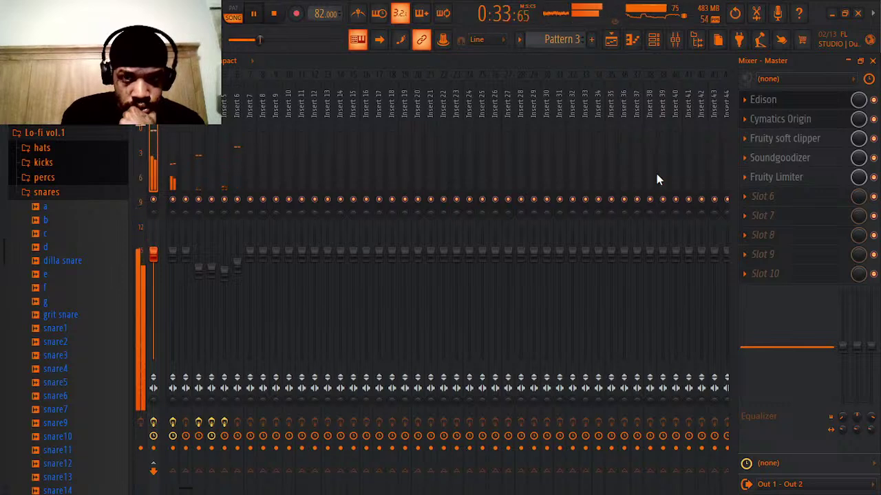
- Compare Soundgoodizer modes D, B and C on the Master, settle on mode A and slightly reduce its amount
{"action": "left_click", "coordinate": [782, 164]}
{"action": "left_click", "coordinate": [338, 369]}
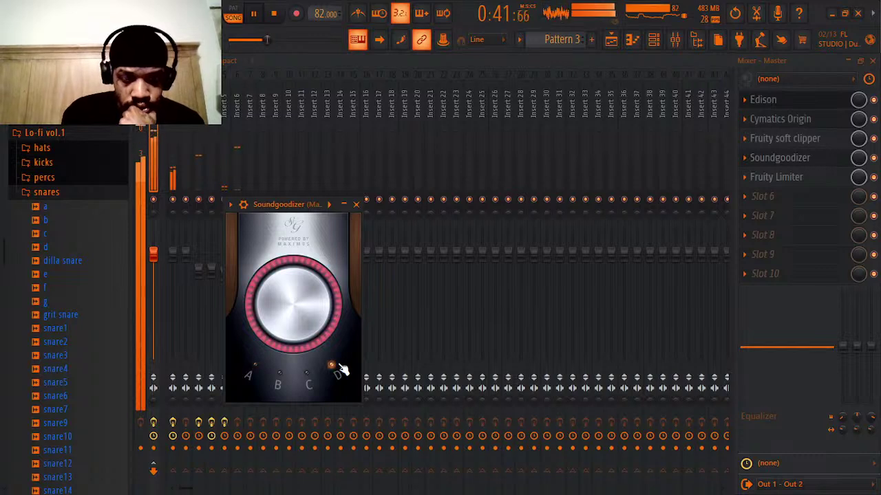
{"action": "left_click", "coordinate": [286, 375]}
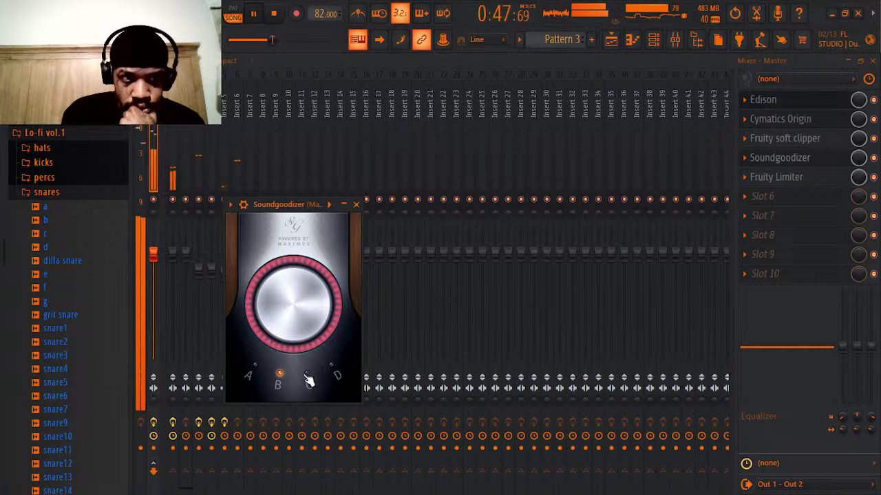
{"action": "left_click", "coordinate": [308, 378]}
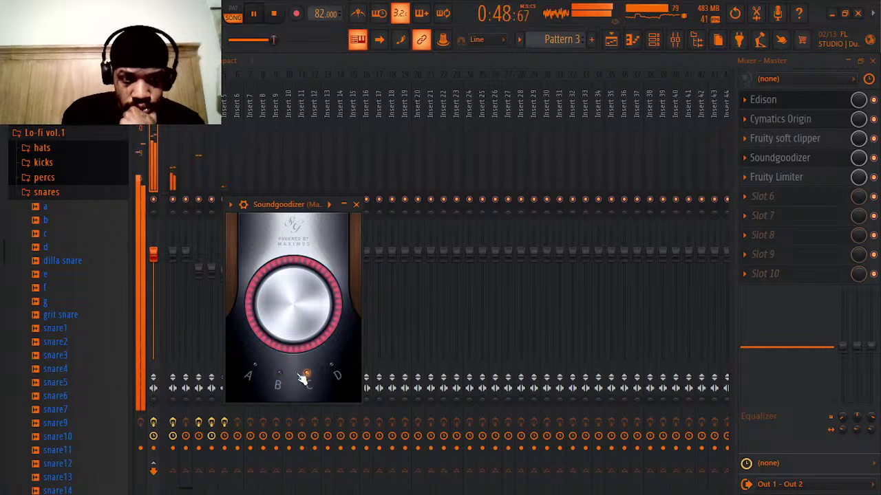
{"action": "left_click", "coordinate": [254, 369]}
{"action": "left_click_drag", "start_coordinate": [298, 333], "coordinate": [297, 363]}
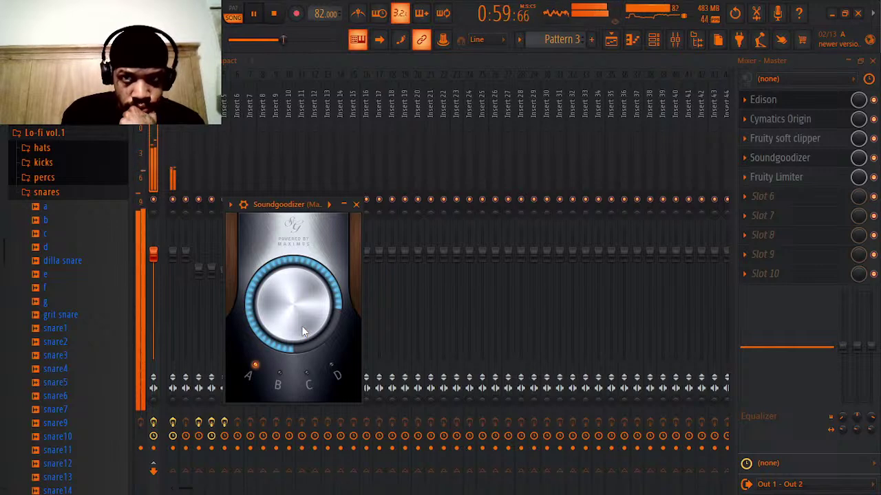
{"action": "mouse_move", "coordinate": [301, 329]}
{"action": "left_mouse_down"}
{"action": "mouse_move", "coordinate": [302, 309]}
{"action": "mouse_move", "coordinate": [302, 327]}
{"action": "left_mouse_up"}
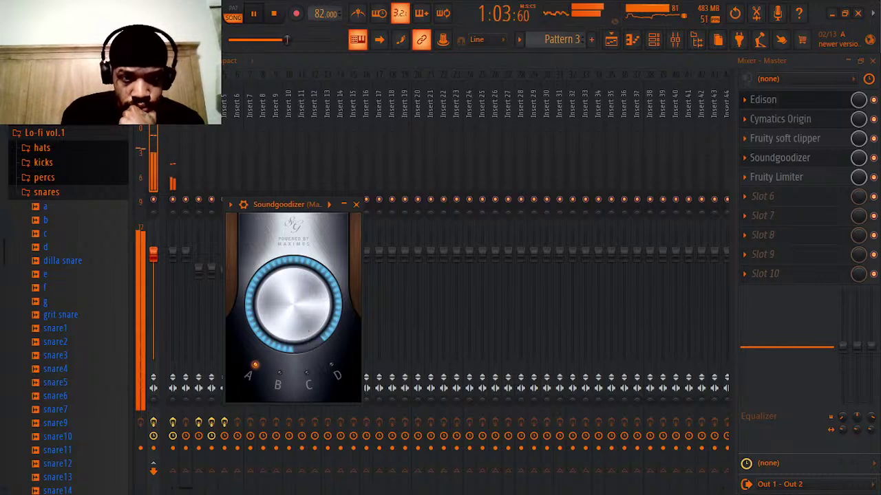
{"action": "left_click_drag", "start_coordinate": [307, 314], "coordinate": [307, 319]}
{"action": "left_click", "coordinate": [356, 205]}
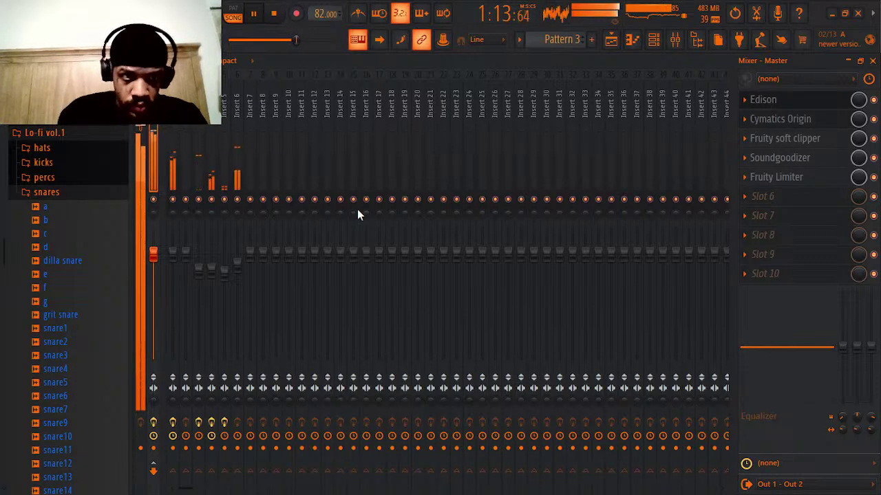
- Audition Insert 4 with HalfTime briefly bypassed, stop playback and review the effect chains on Insert 1 and the Master
{"action": "left_click", "coordinate": [213, 103]}
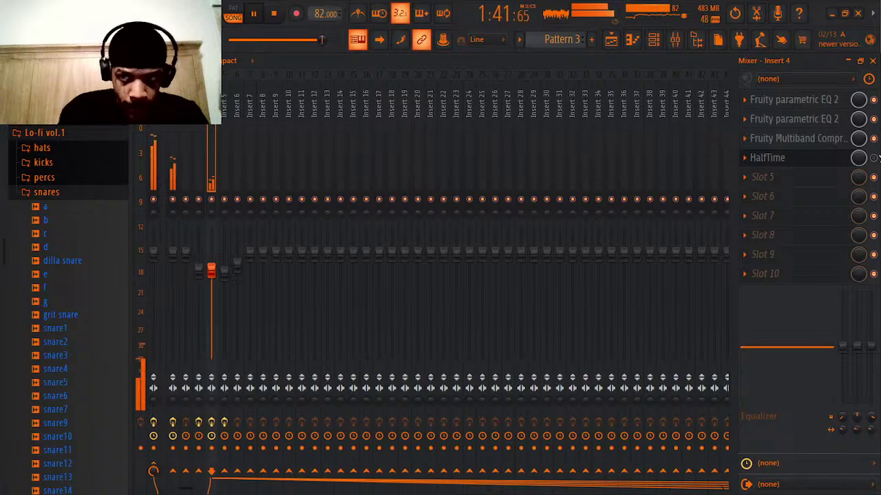
{"action": "key", "text": "space"}
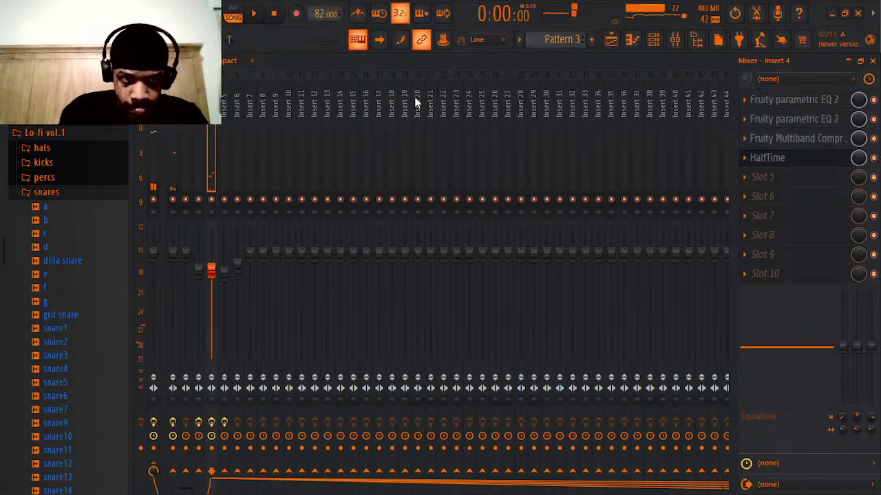
{"action": "left_click", "coordinate": [173, 111]}
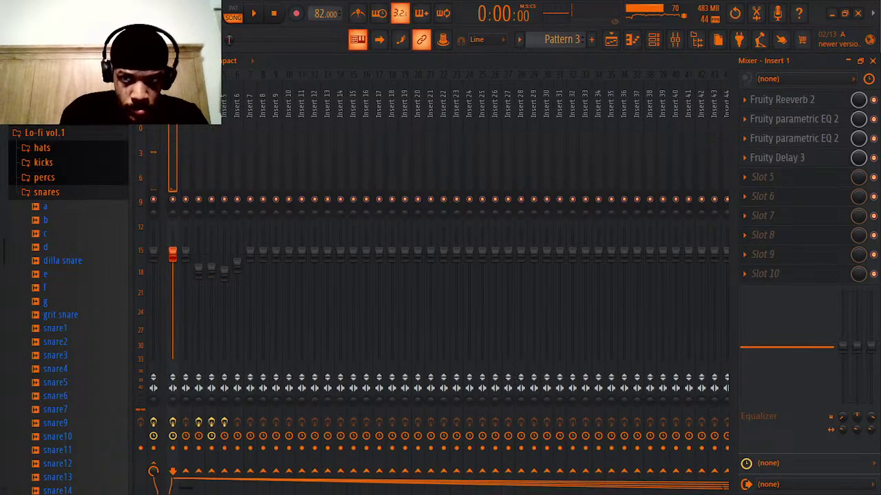
{"action": "left_click", "coordinate": [154, 111]}
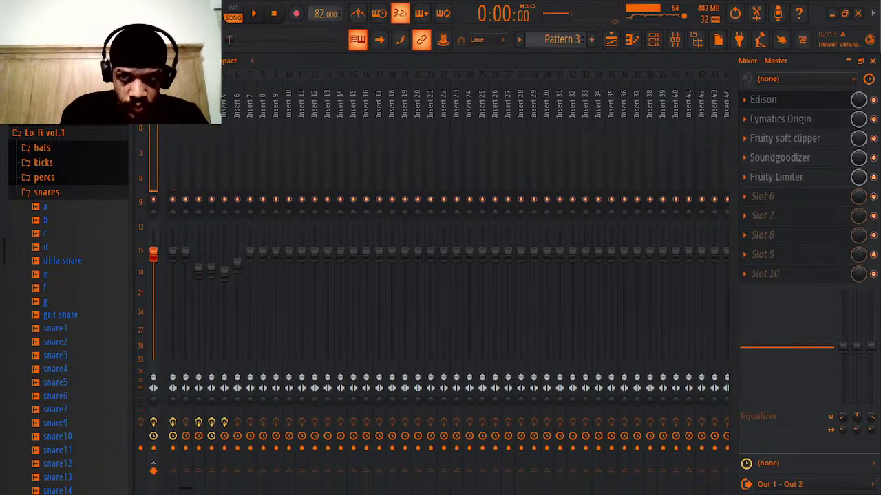
- Save the project and render the full song as the 24-bit stereo WAV file UNDER SOME BULLSHIT
{"action": "left_click", "coordinate": [12, 12]}
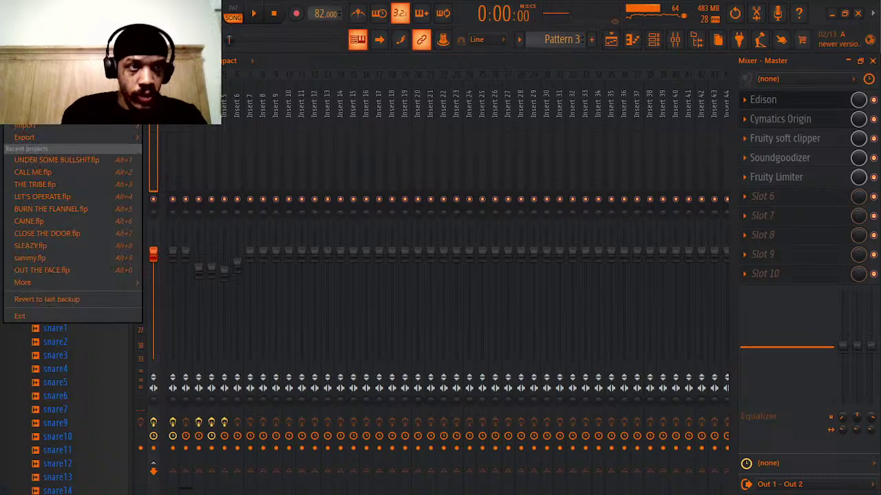
{"action": "left_click", "coordinate": [33, 97]}
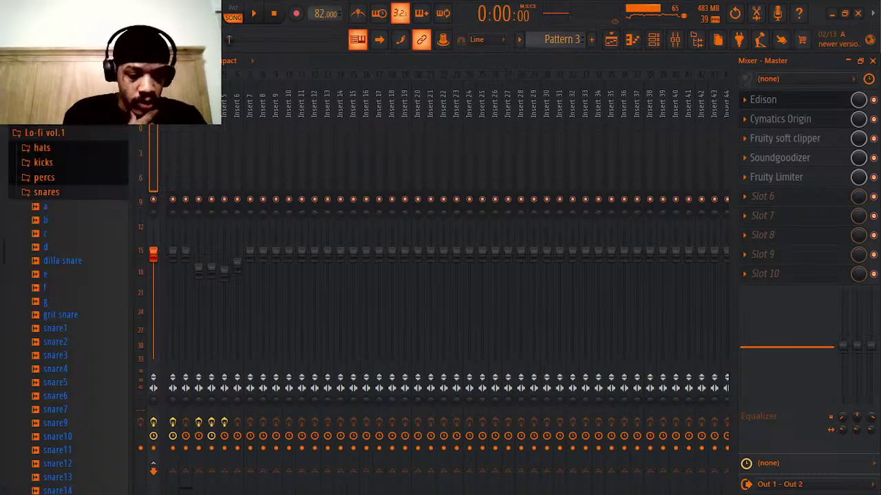
{"action": "left_click", "coordinate": [12, 13]}
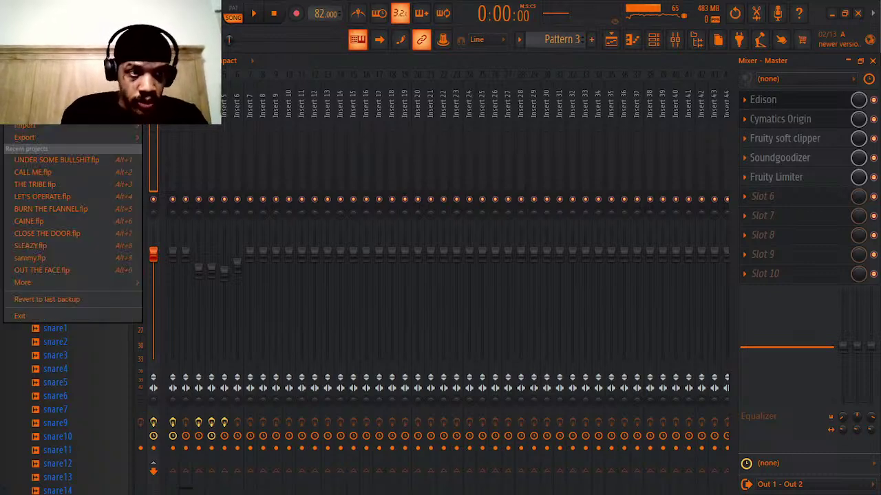
{"action": "mouse_move", "coordinate": [36, 141]}
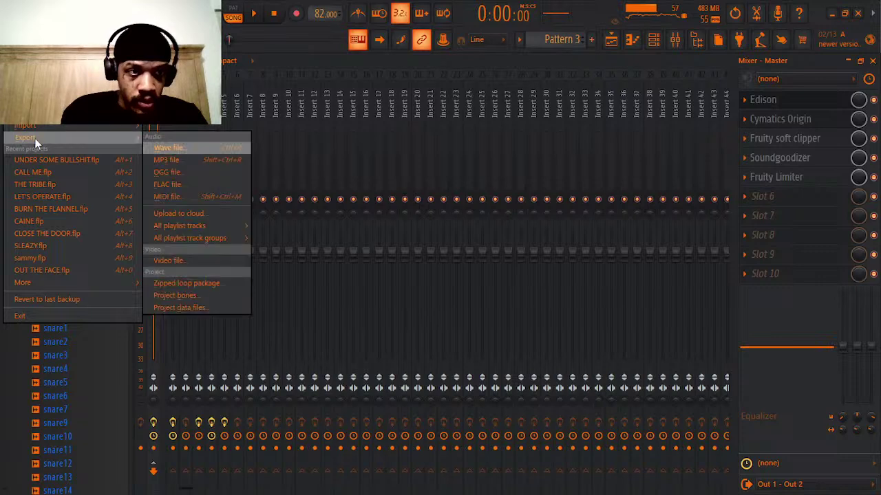
{"action": "left_click", "coordinate": [175, 150]}
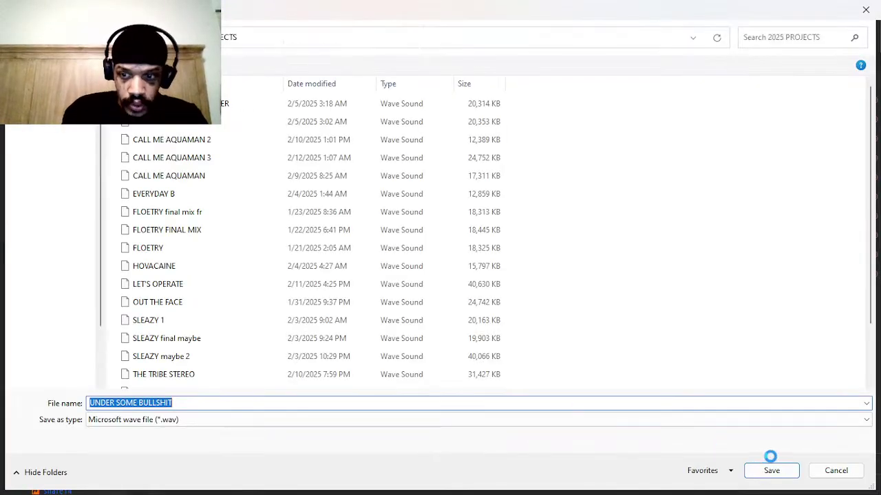
{"action": "left_click", "coordinate": [771, 474]}
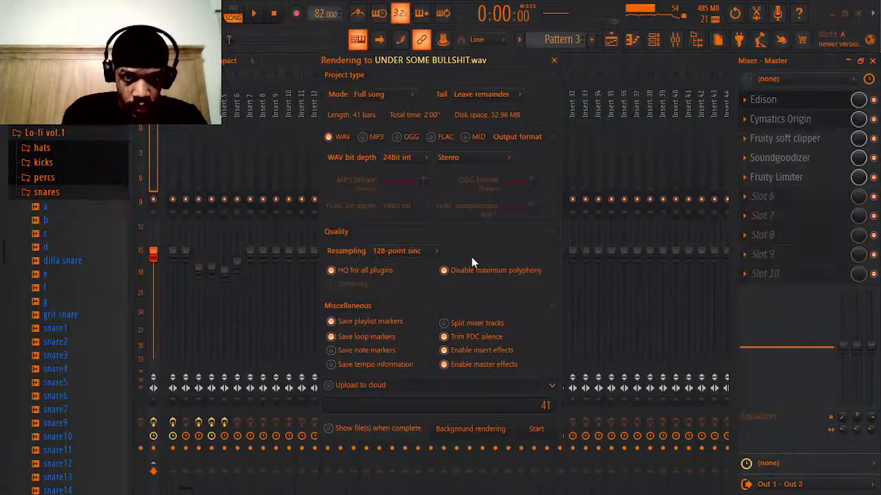
{"action": "left_click", "coordinate": [544, 431]}
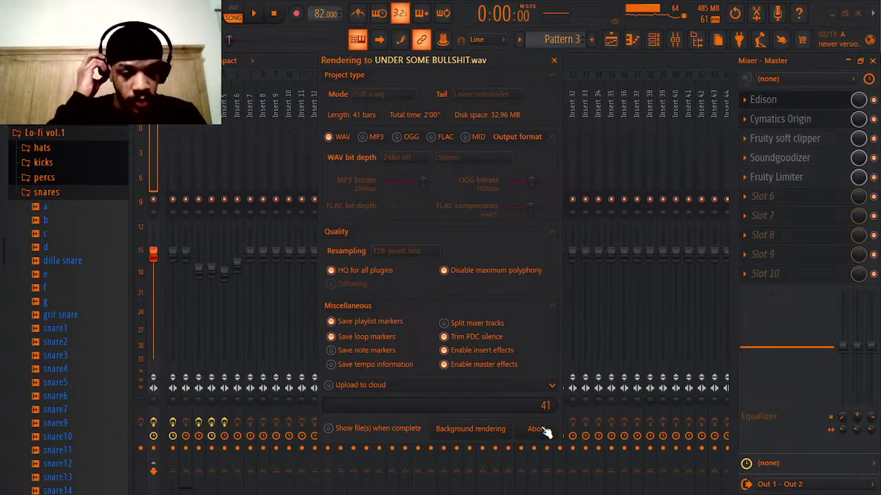
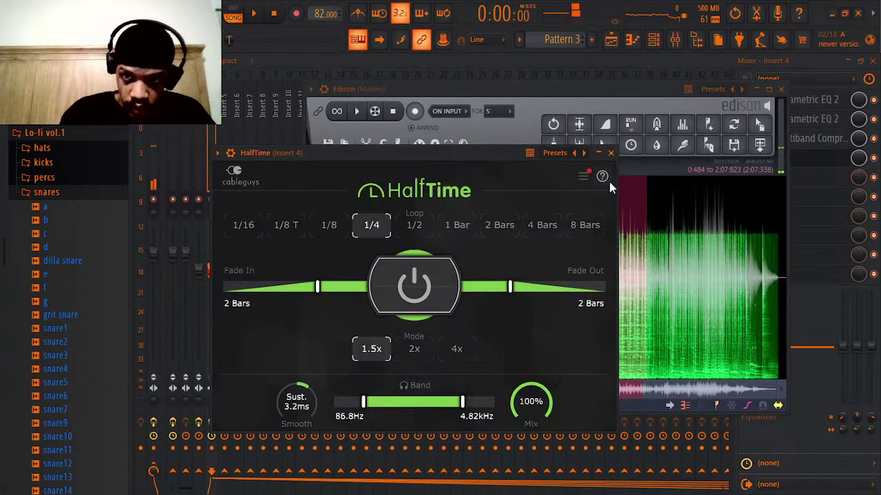
- Close the HalfTime and Edison plugin windows, show Insert 4's effects and exit FL Studio
{"action": "left_click", "coordinate": [613, 152]}
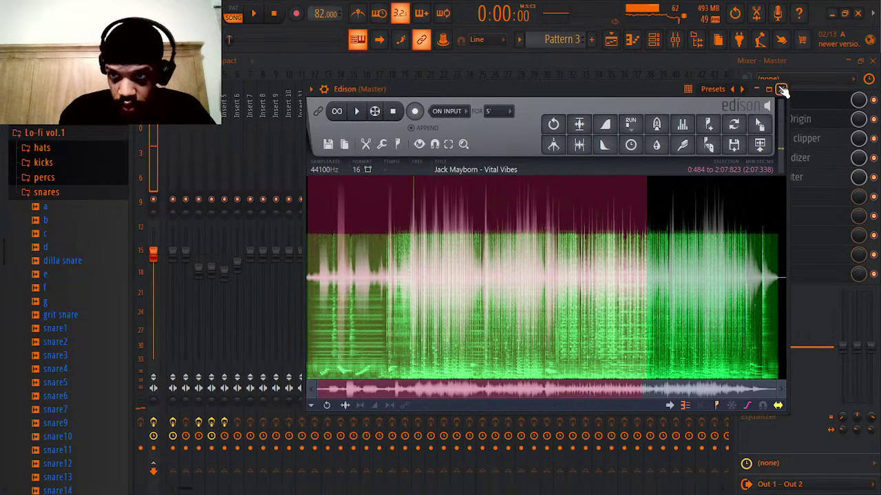
{"action": "left_click", "coordinate": [781, 89]}
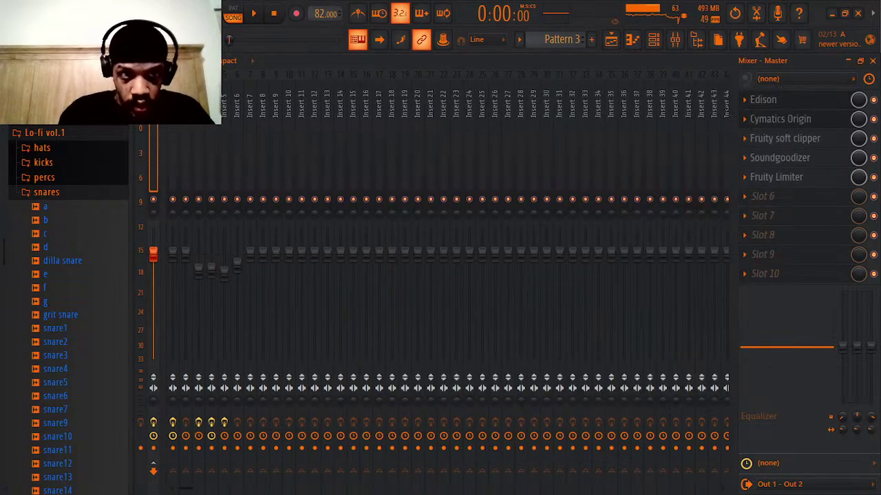
{"action": "left_click", "coordinate": [211, 105]}
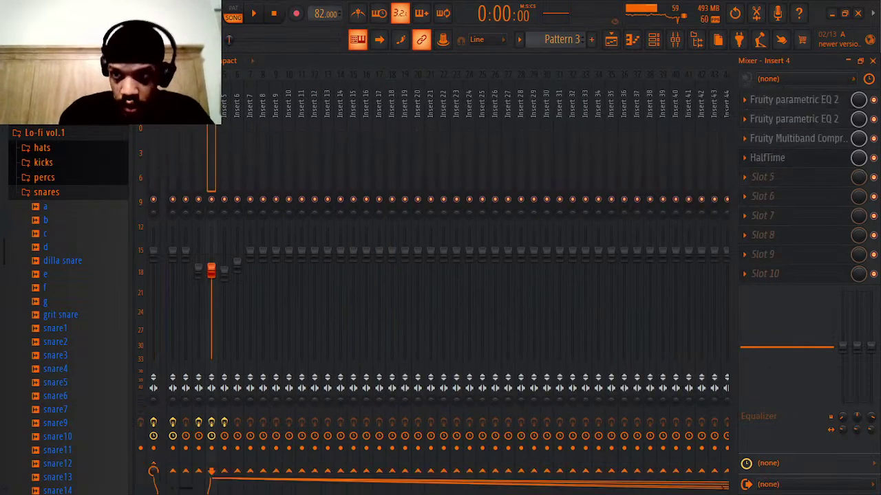
{"action": "left_click", "coordinate": [862, 19]}
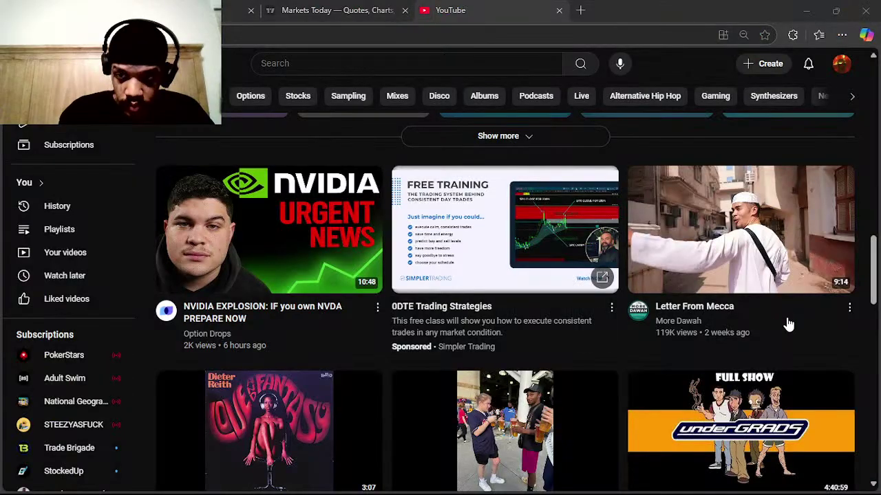
- Switch to File Explorer and play the exported UNDER SOME BULLSHIT audio file from the 2025 PROJECTS folder
{"action": "mouse_move", "coordinate": [583, 493]}
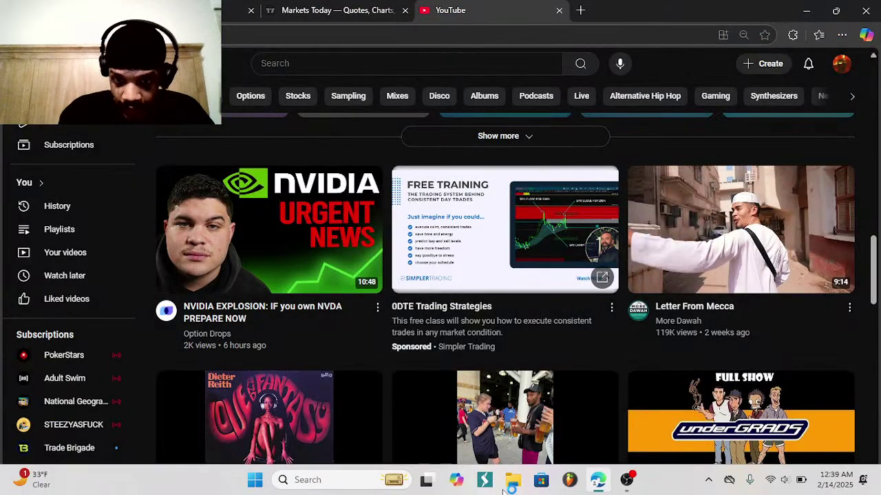
{"action": "left_click", "coordinate": [514, 487]}
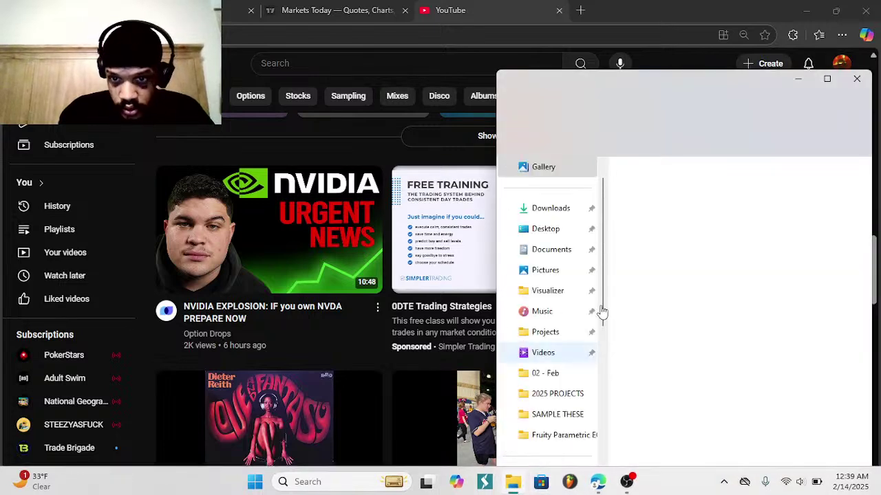
{"action": "left_click", "coordinate": [573, 393]}
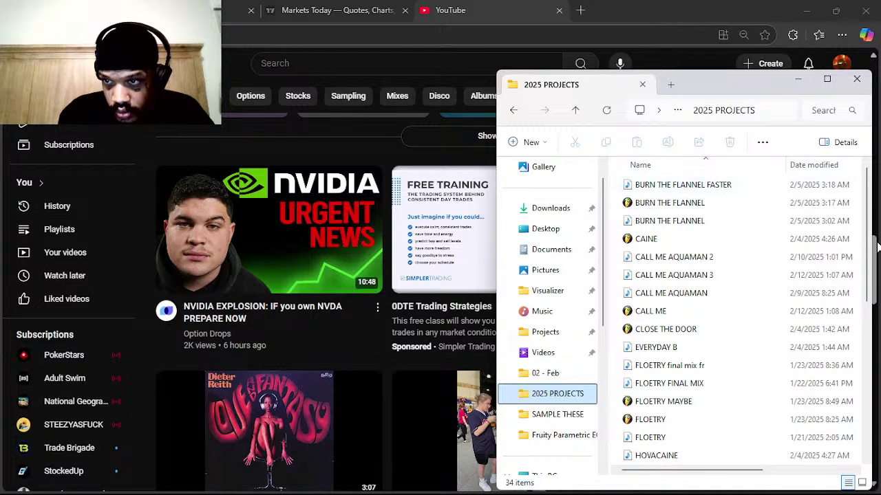
{"action": "left_click_drag", "start_coordinate": [871, 219], "coordinate": [855, 371]}
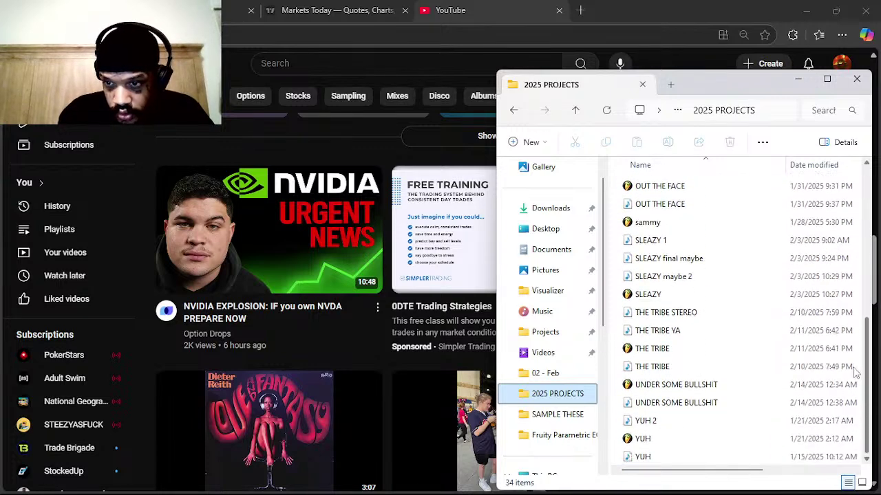
{"action": "left_click", "coordinate": [748, 404]}
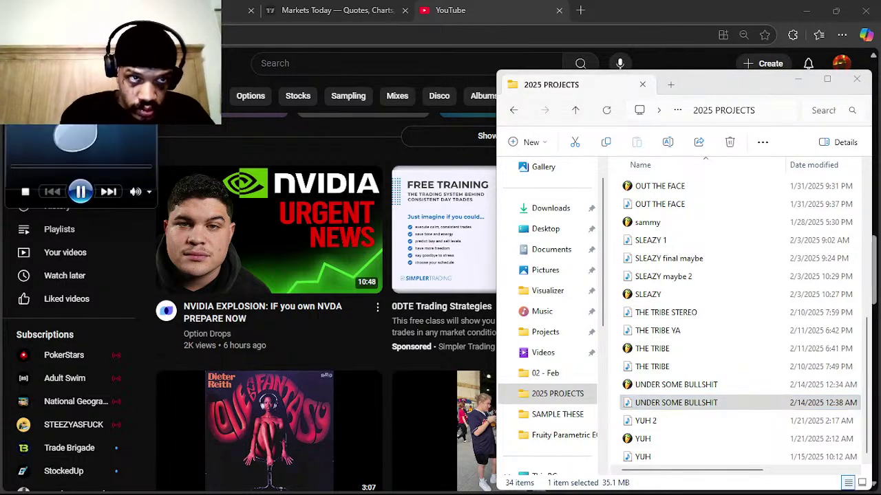
- Enlarge the media player and adjust the system volume while listening to the exported track
{"action": "left_click", "coordinate": [113, 10]}
{"action": "key", "text": "XF86AudioLowerVolume"}
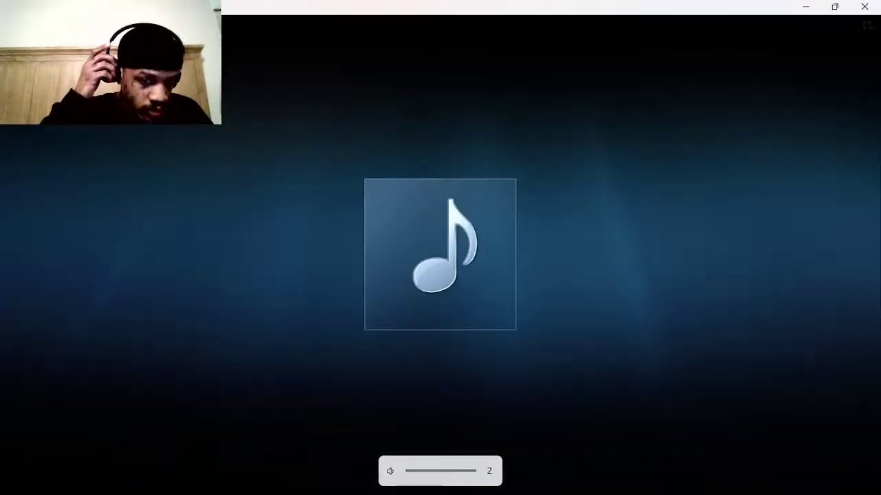
{"action": "key", "text": "XF86AudioRaiseVolume"}
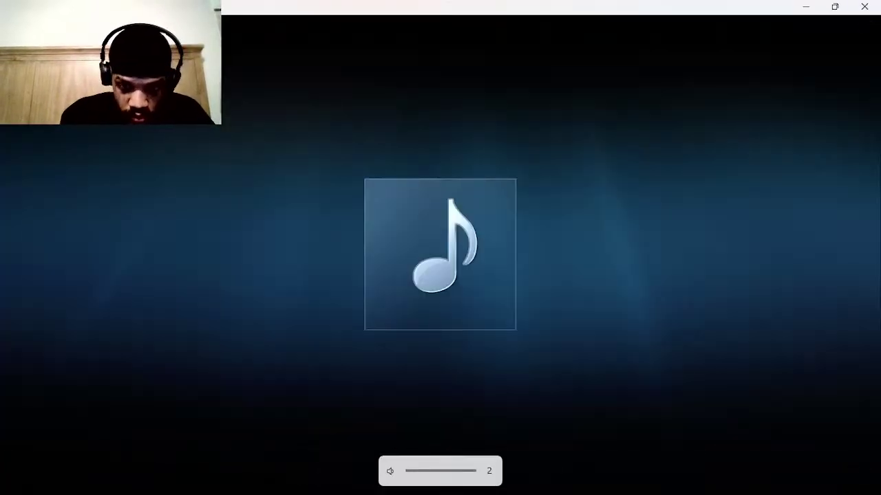
{"action": "mouse_move", "coordinate": [488, 490]}
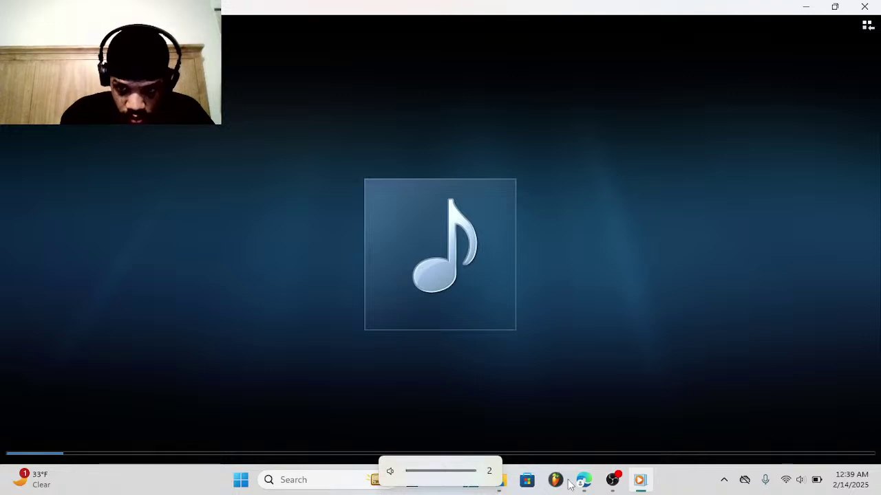
{"action": "left_click", "coordinate": [800, 481]}
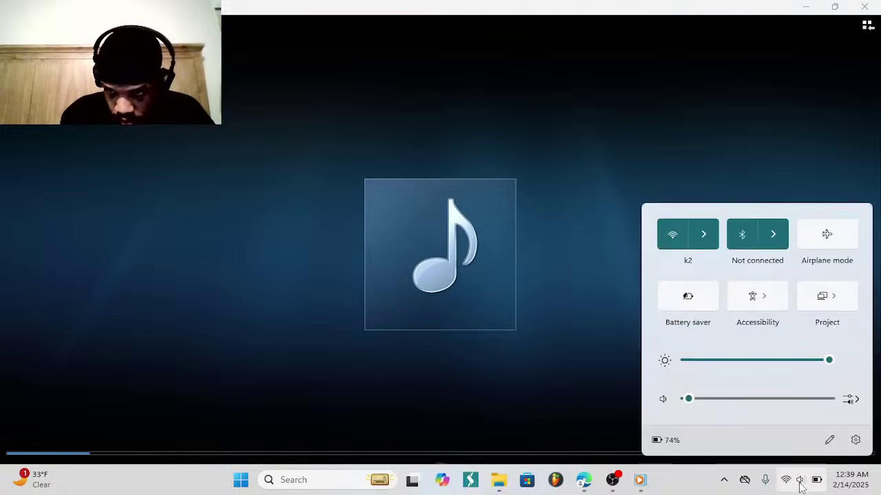
{"action": "left_click_drag", "start_coordinate": [695, 398], "coordinate": [838, 403]}
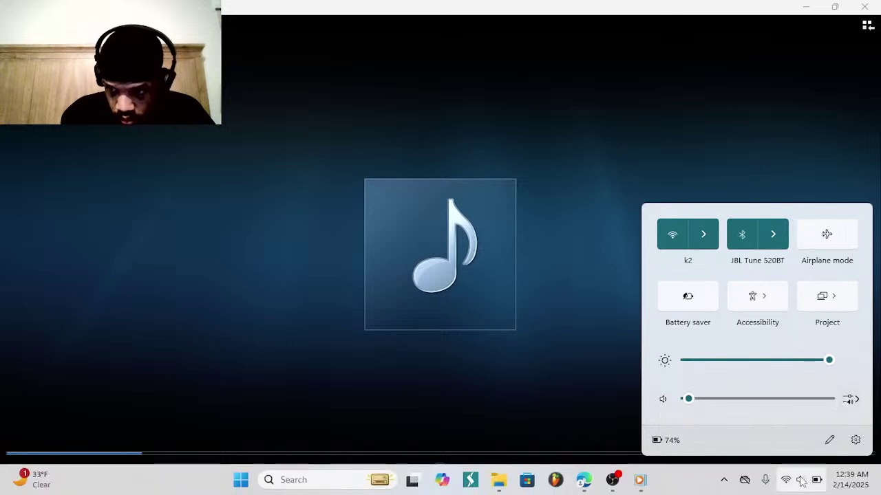
{"action": "left_click", "coordinate": [801, 483]}
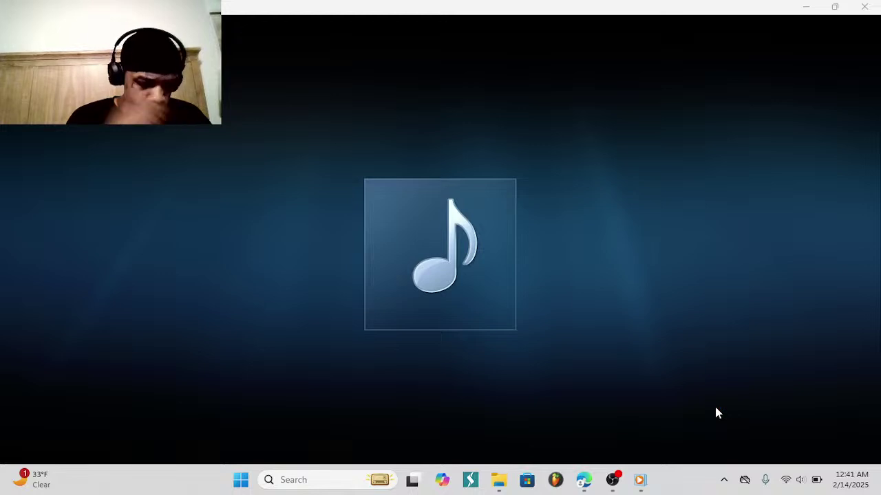
- Look through the audio files in the SAMPLE THESE folder and pause the playing track
{"action": "left_click", "coordinate": [500, 483]}
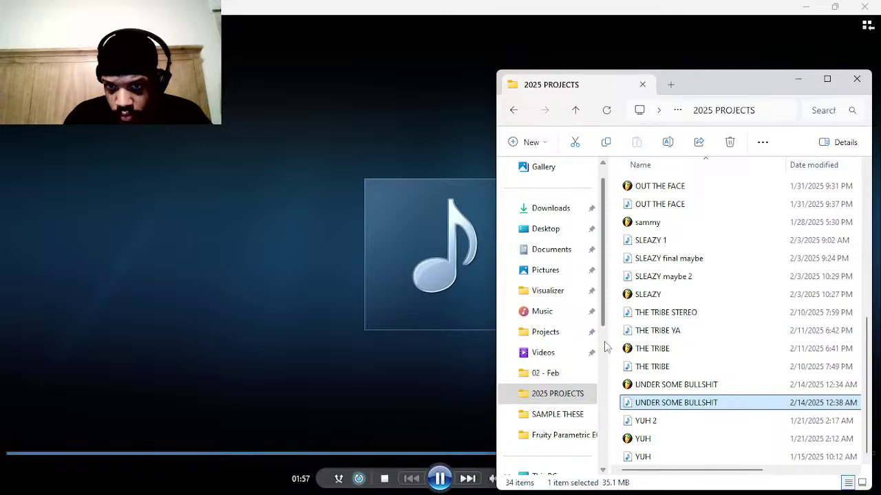
{"action": "left_click", "coordinate": [571, 415]}
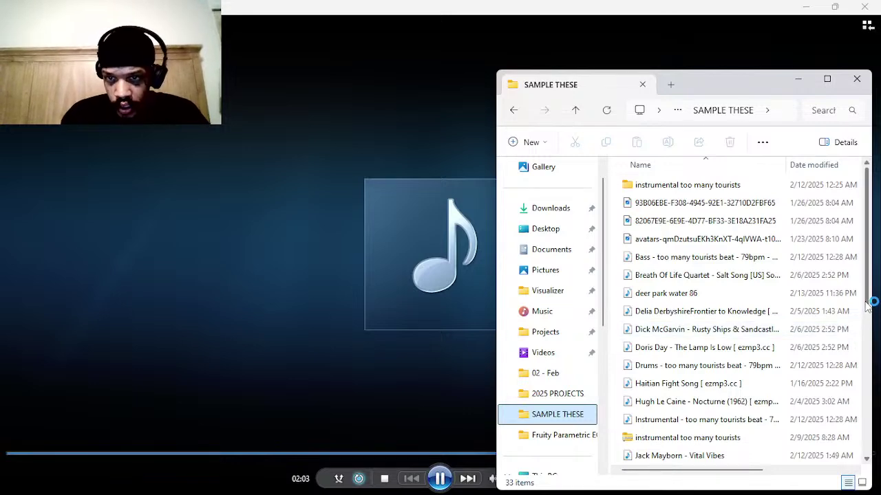
{"action": "left_click_drag", "start_coordinate": [868, 303], "coordinate": [866, 414]}
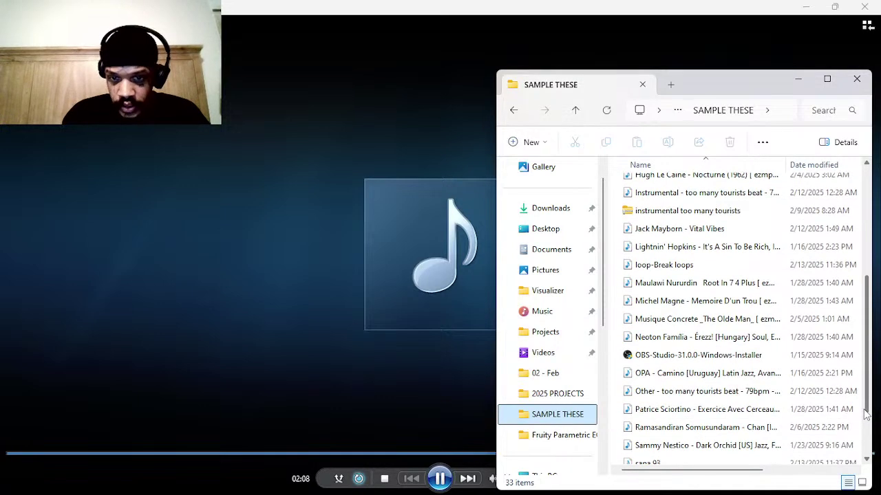
{"action": "left_click", "coordinate": [440, 480]}
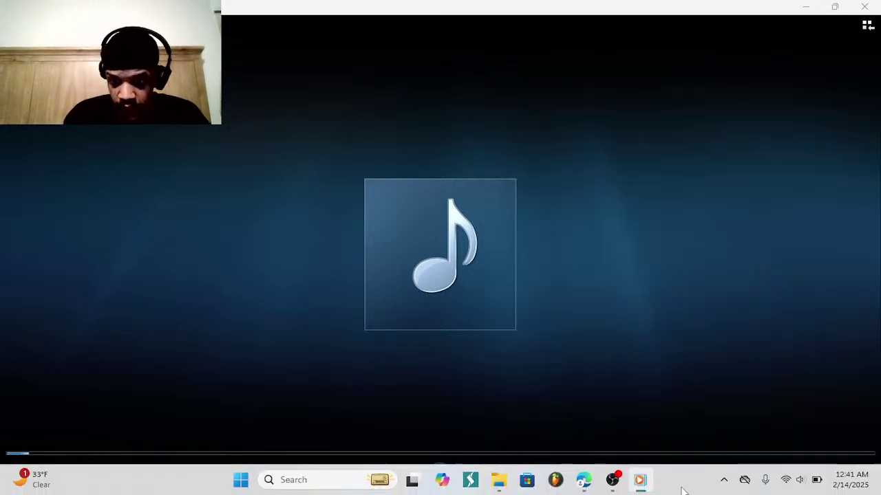
{"action": "mouse_move", "coordinate": [640, 488]}
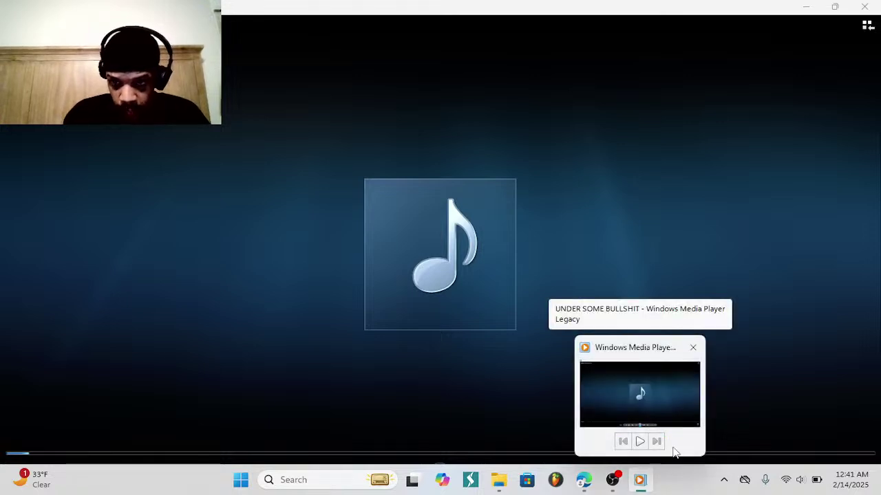
{"action": "left_click", "coordinate": [500, 481]}
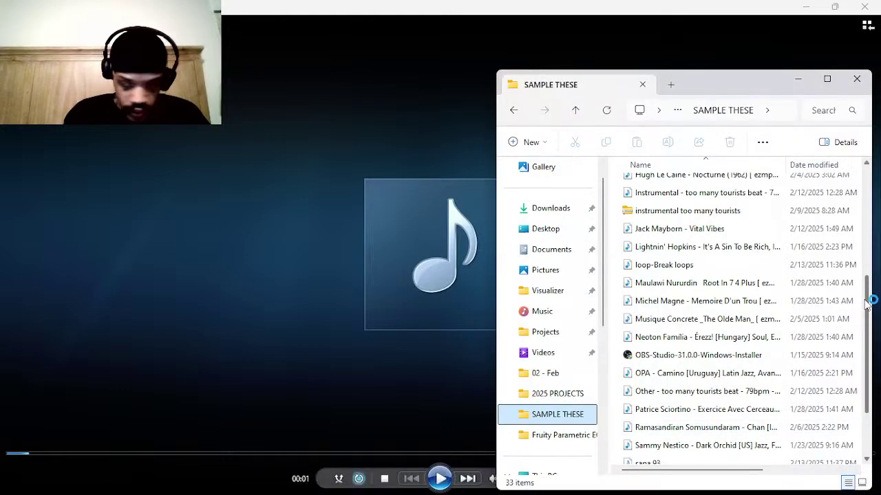
{"action": "left_click_drag", "start_coordinate": [868, 303], "coordinate": [861, 357]}
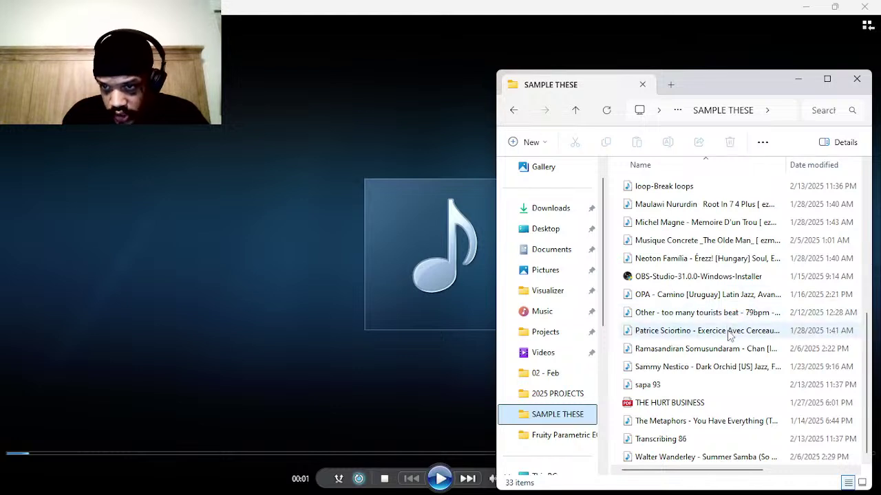
{"action": "mouse_move", "coordinate": [729, 333]}
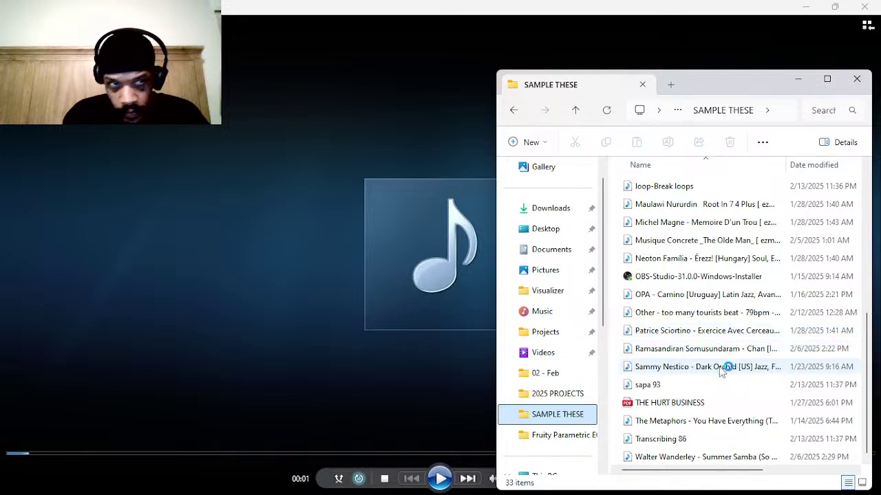
{"action": "mouse_move", "coordinate": [721, 370]}
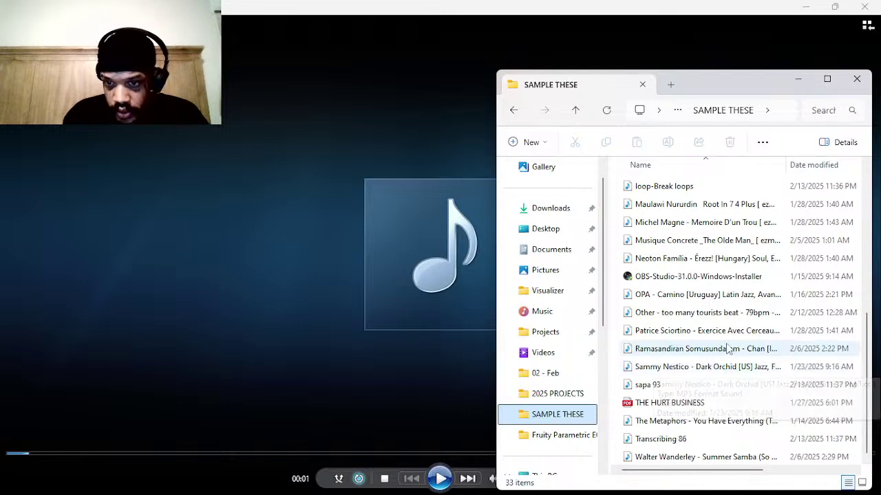
- Minimize the media player, switch to FL Studio and open the recent project UNDER SOME BULLSHIT.flp
{"action": "left_click", "coordinate": [808, 7]}
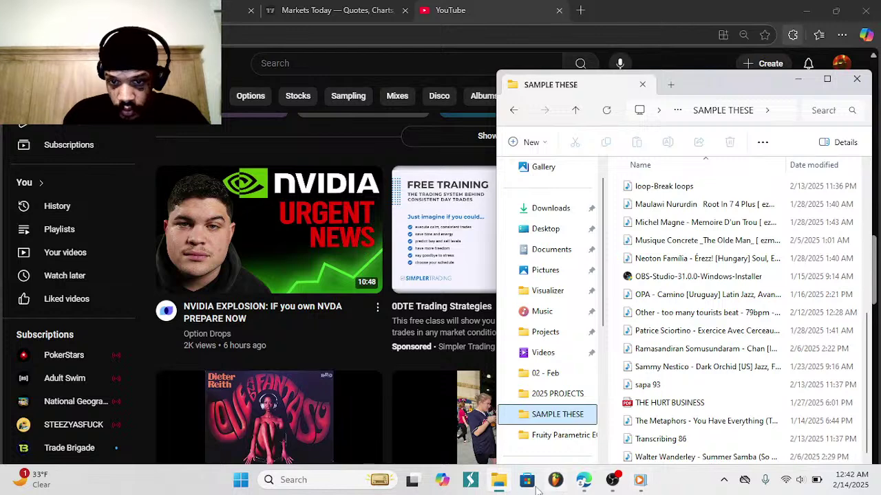
{"action": "left_click", "coordinate": [557, 483]}
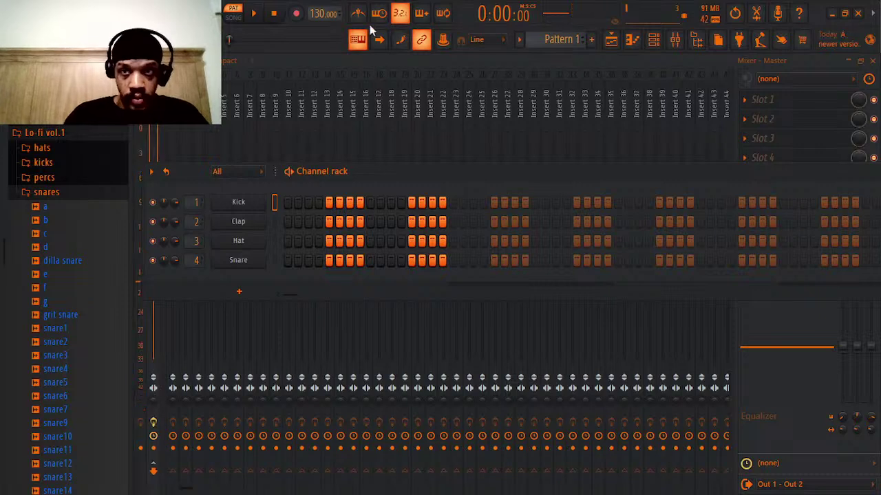
{"action": "left_click", "coordinate": [13, 12]}
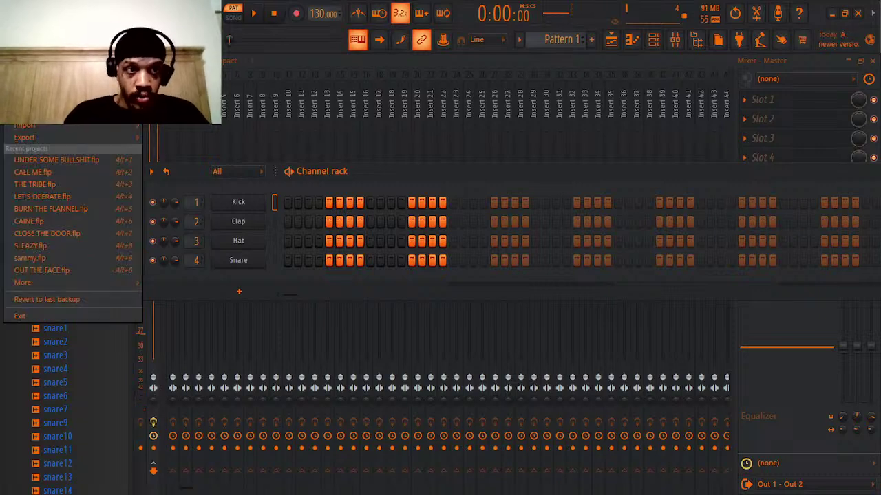
{"action": "left_click", "coordinate": [81, 164]}
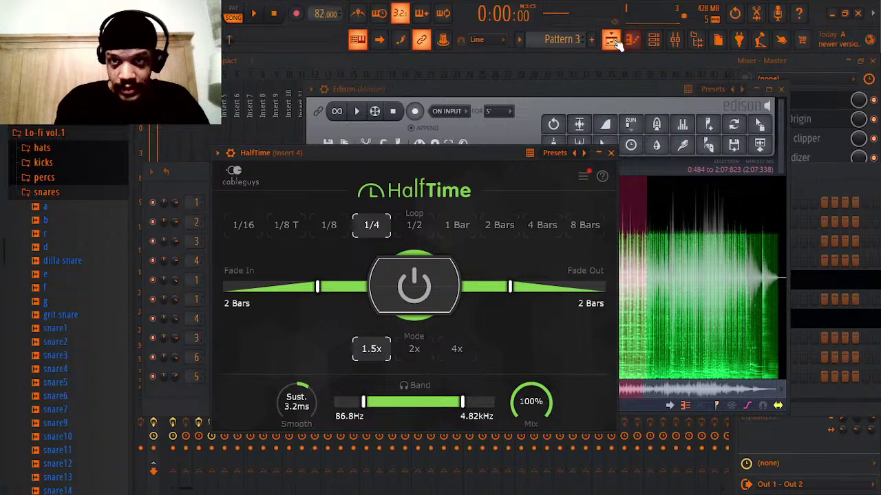
- Close the HalfTime and Edison windows and bypass HalfTime on Insert 4
{"action": "left_click", "coordinate": [681, 63]}
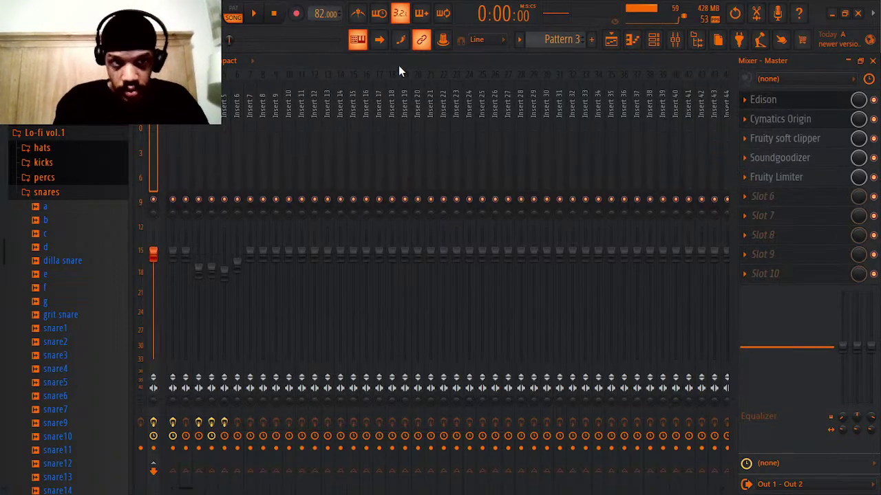
{"action": "left_click", "coordinate": [211, 110]}
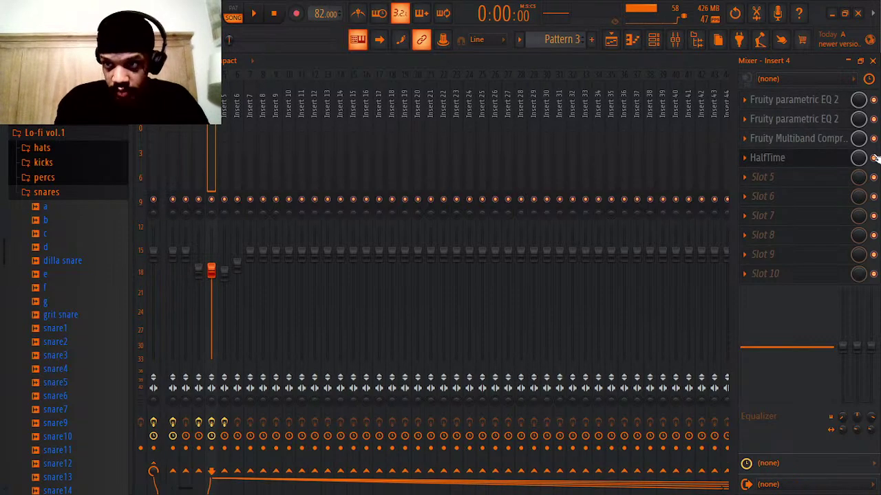
{"action": "left_click", "coordinate": [656, 41]}
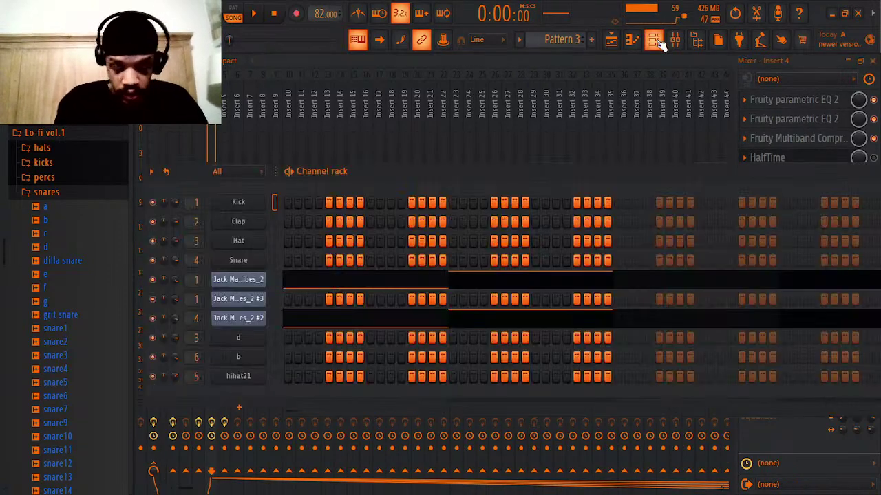
{"action": "left_click", "coordinate": [655, 42]}
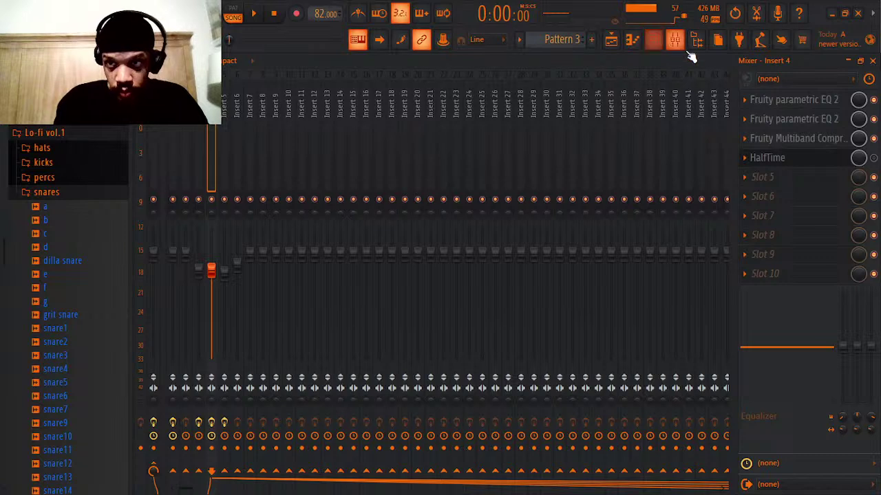
- Open Edison on the Master track and play the selected part of the Vital Vibes sample
{"action": "left_click", "coordinate": [154, 103]}
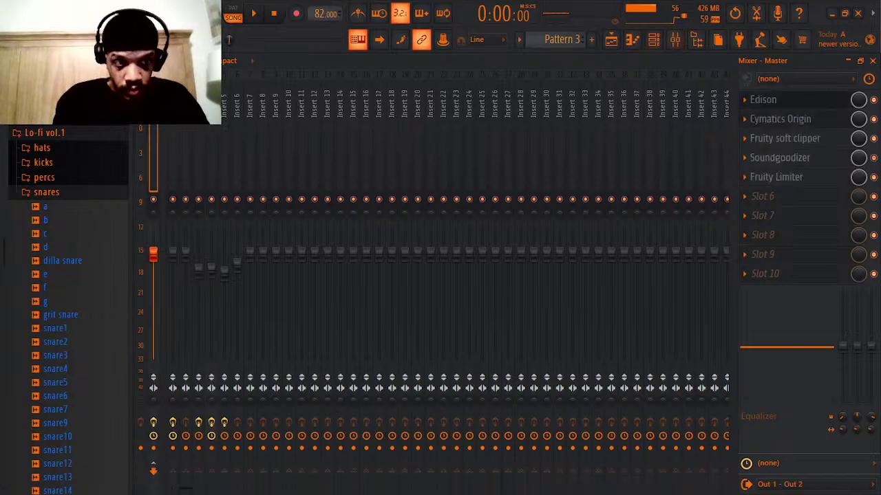
{"action": "left_click", "coordinate": [775, 103]}
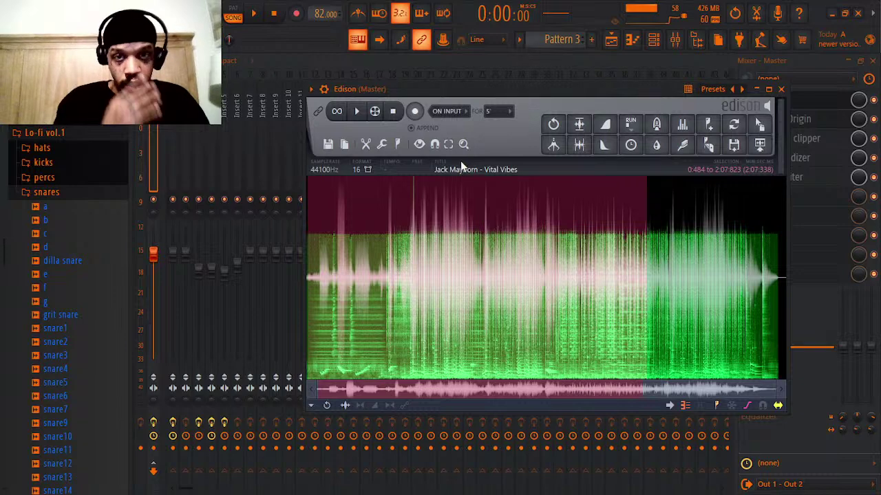
{"action": "left_click", "coordinate": [357, 112]}
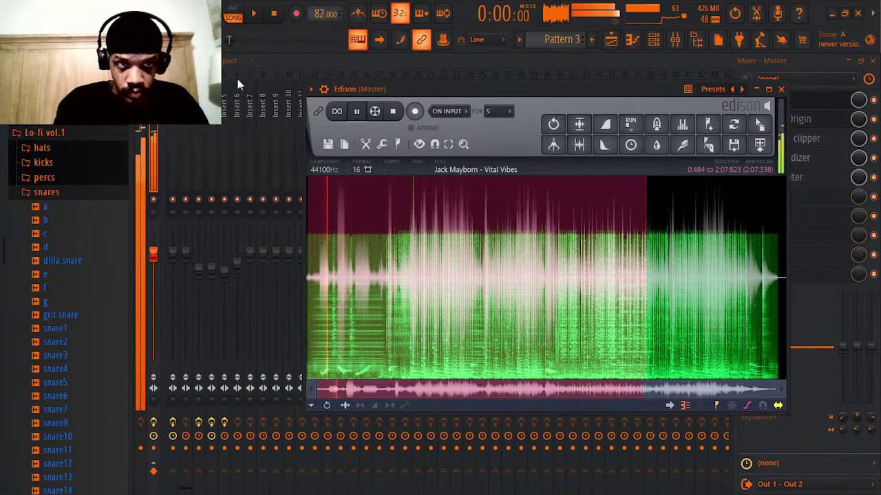
{"action": "key", "text": "XF86AudioLowerVolume"}
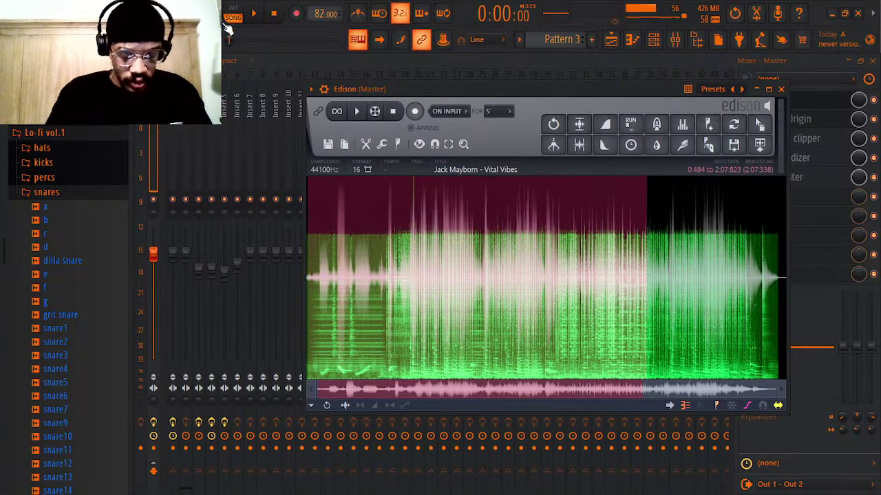
- Reset the main control beside the pattern/song switch, then close Edison and disable it on the Master track
{"action": "right_click", "coordinate": [202, 14]}
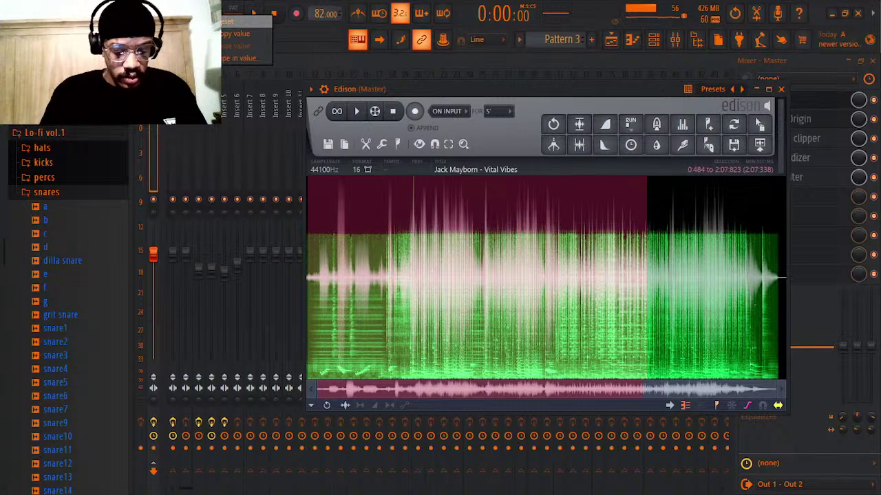
{"action": "left_click", "coordinate": [217, 21]}
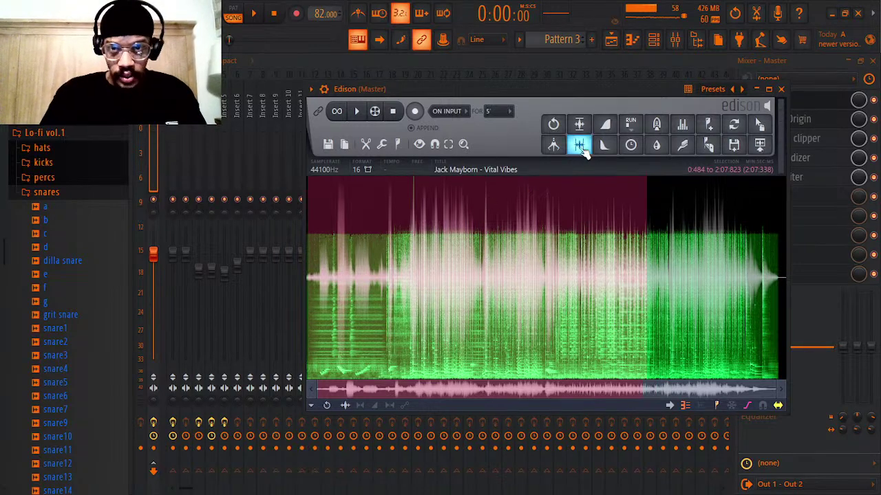
{"action": "left_click", "coordinate": [781, 89]}
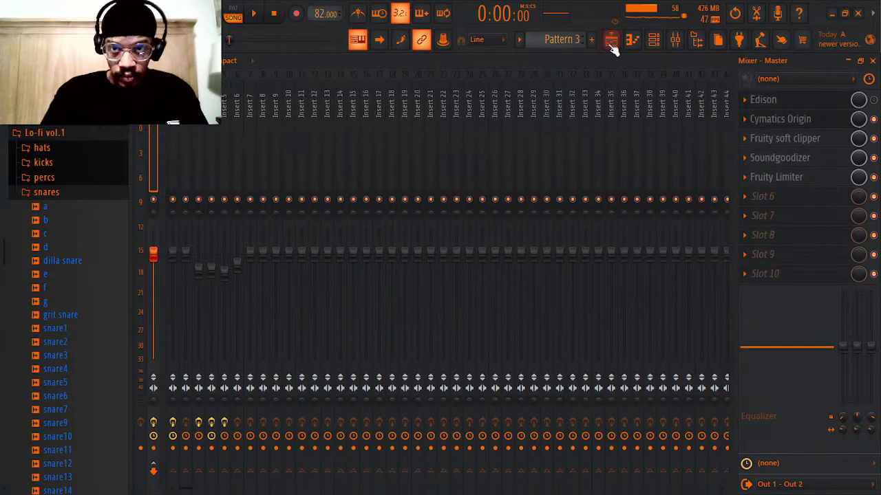
- Show the channel rack with Pattern 1 and audition it in pattern mode
{"action": "left_click", "coordinate": [654, 40]}
{"action": "scroll", "coordinate": [576, 38], "scroll_direction": "down", "scroll_amount": 2}
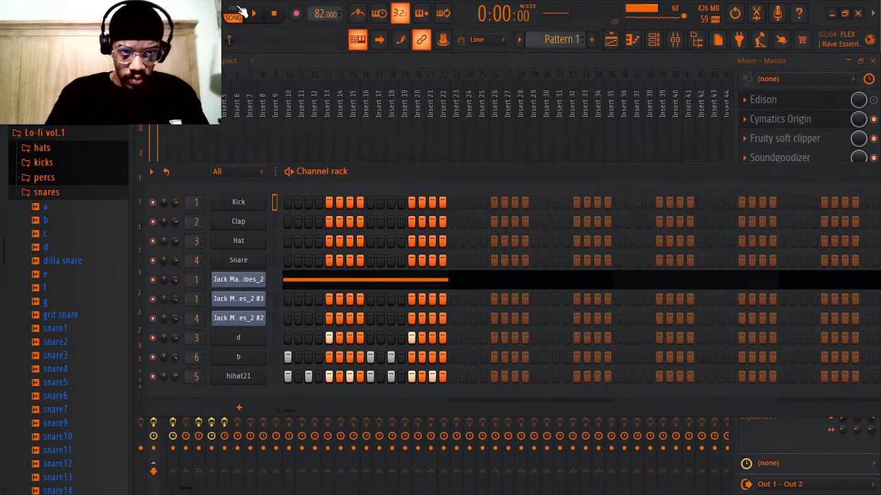
{"action": "left_click", "coordinate": [241, 11]}
{"action": "key", "text": "space"}
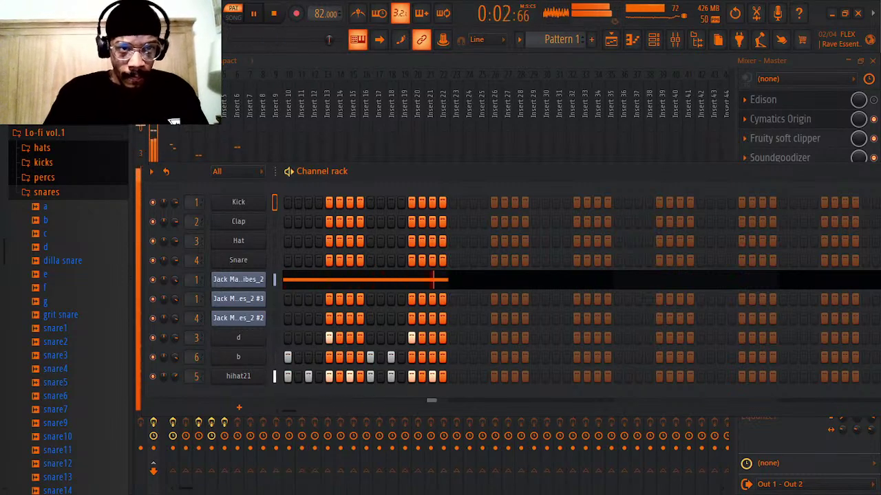
{"action": "key", "text": "space"}
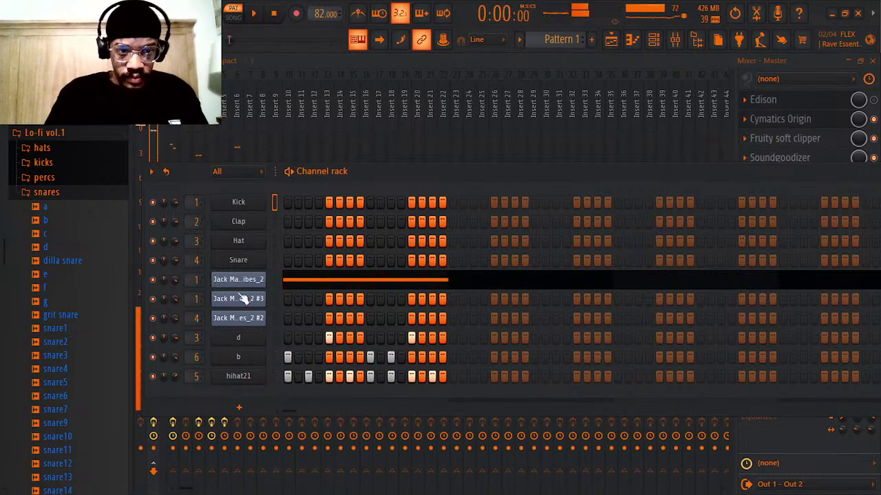
- Mute the d, b and hihat21 channels and play Pattern 1 with only the sample sounding
{"action": "left_click", "coordinate": [154, 337]}
{"action": "left_click", "coordinate": [154, 356]}
{"action": "left_click", "coordinate": [155, 374]}
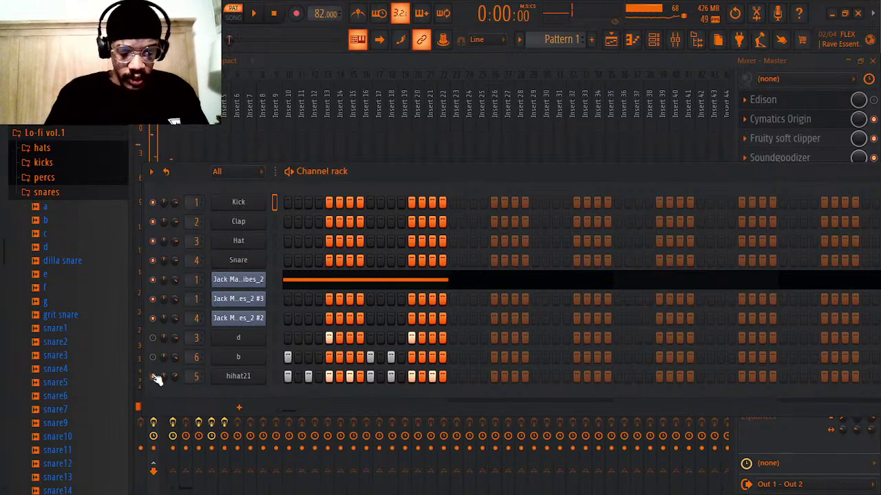
{"action": "key", "text": "space"}
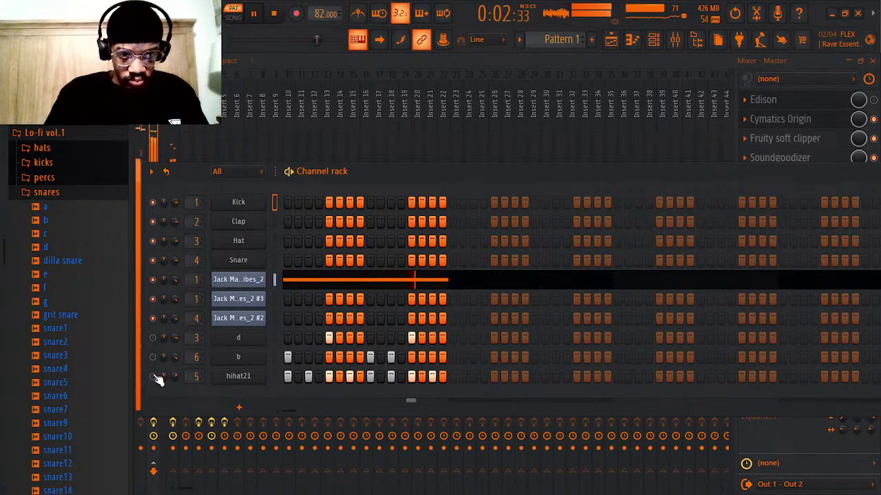
- Stop Pattern 1, switch to Pattern 2 and play it with the drum channels muted
{"action": "key", "text": "space"}
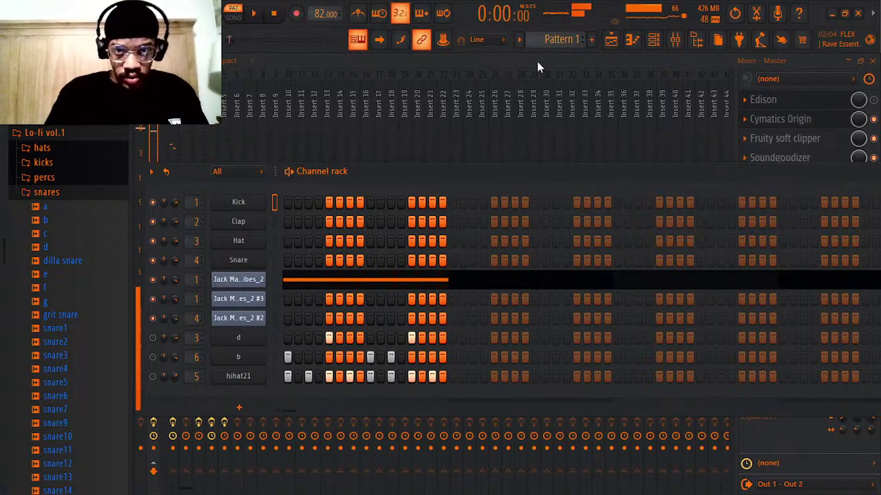
{"action": "scroll", "coordinate": [555, 40], "scroll_direction": "down", "scroll_amount": 1}
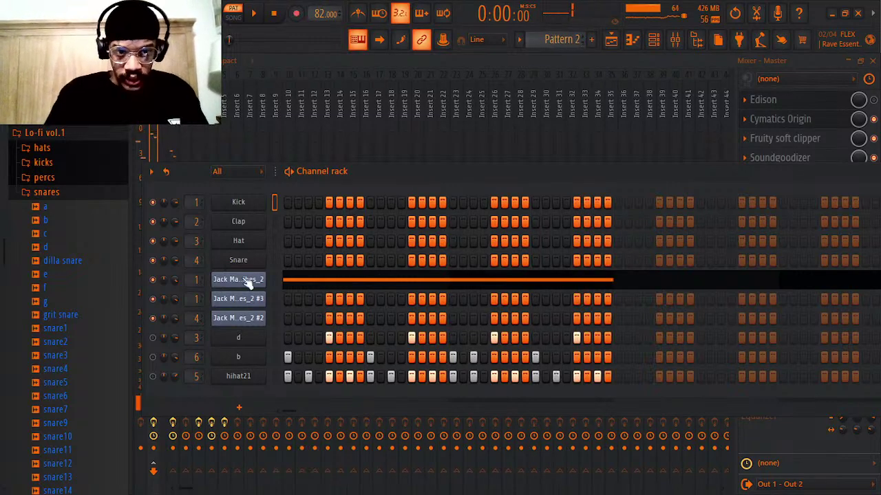
{"action": "key", "text": "space"}
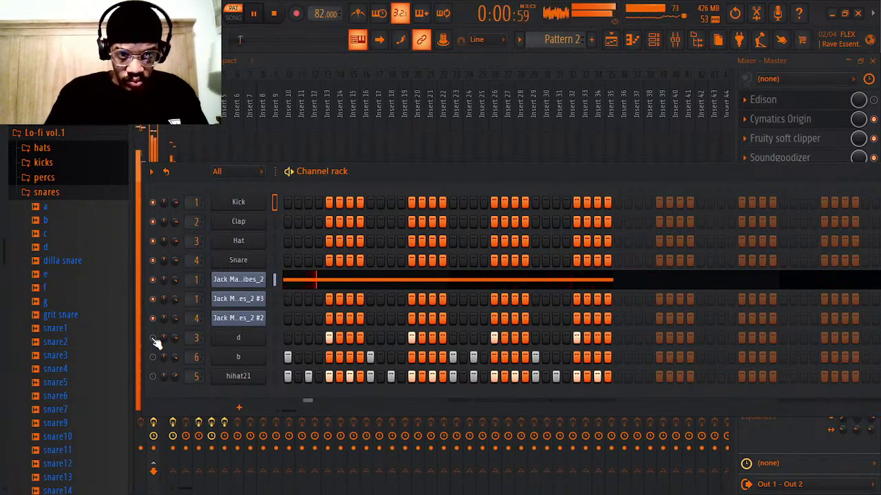
{"action": "key", "text": "space"}
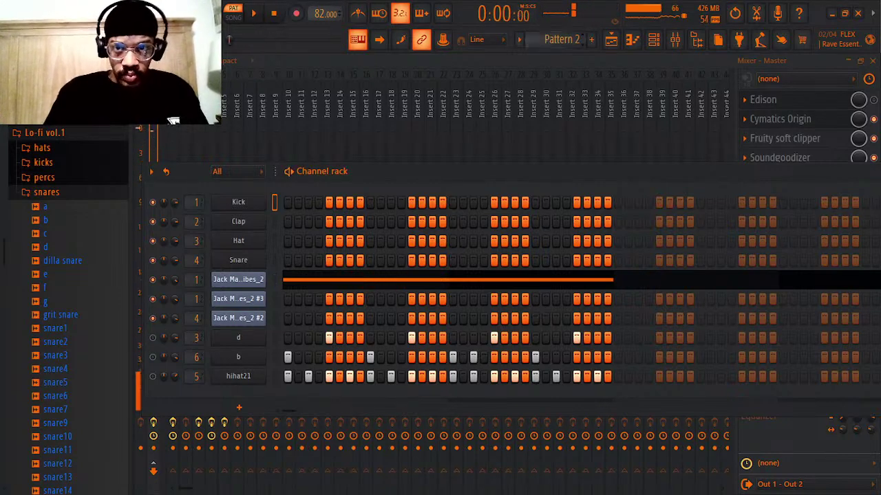
- Switch to Pattern 3, mute the #2 sample channel and audition the pattern
{"action": "left_click_drag", "start_coordinate": [549, 39], "coordinate": [548, 33]}
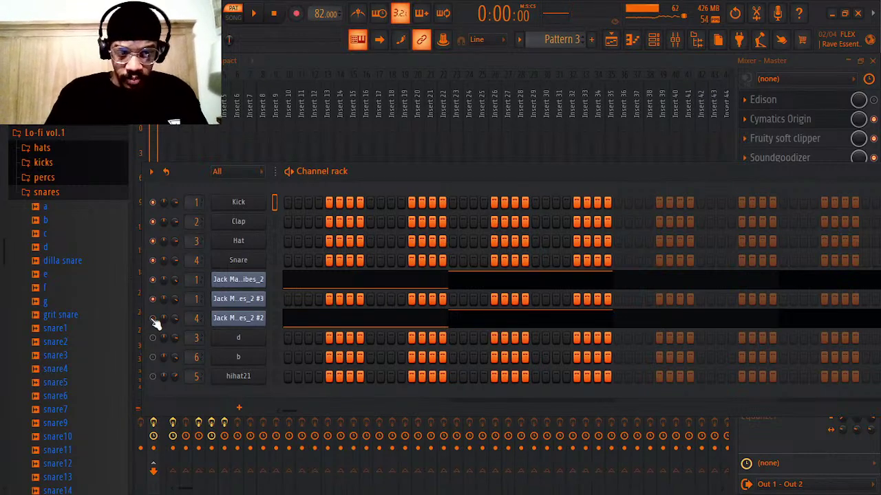
{"action": "key", "text": "space"}
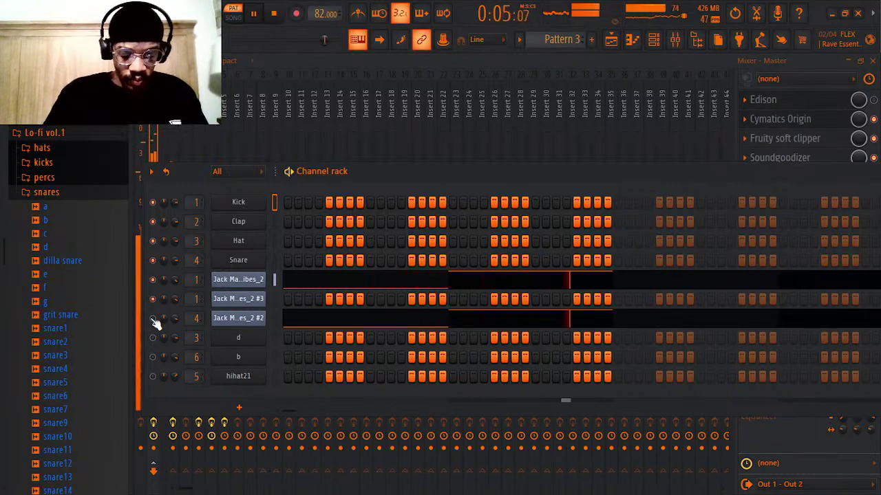
{"action": "key", "text": "space"}
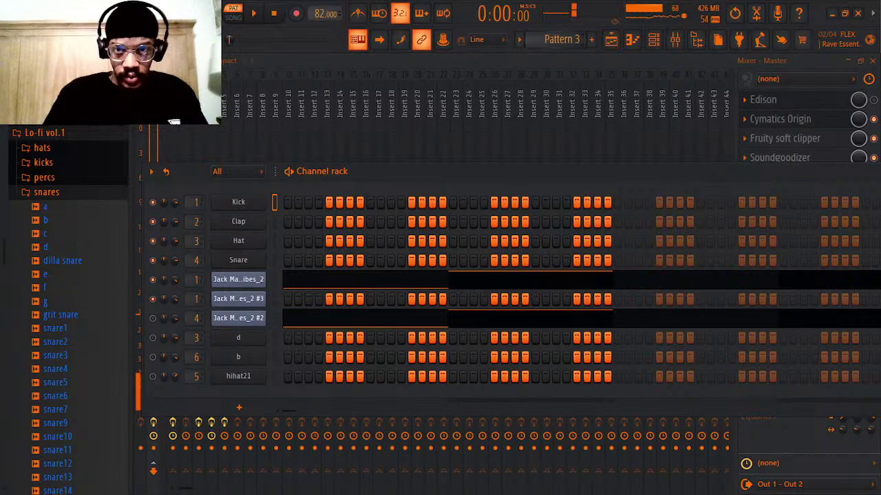
- Play Pattern 4 and bring in the d, b and hihat21 channels one after another over the sample
{"action": "scroll", "coordinate": [570, 39], "scroll_direction": "down", "scroll_amount": 1}
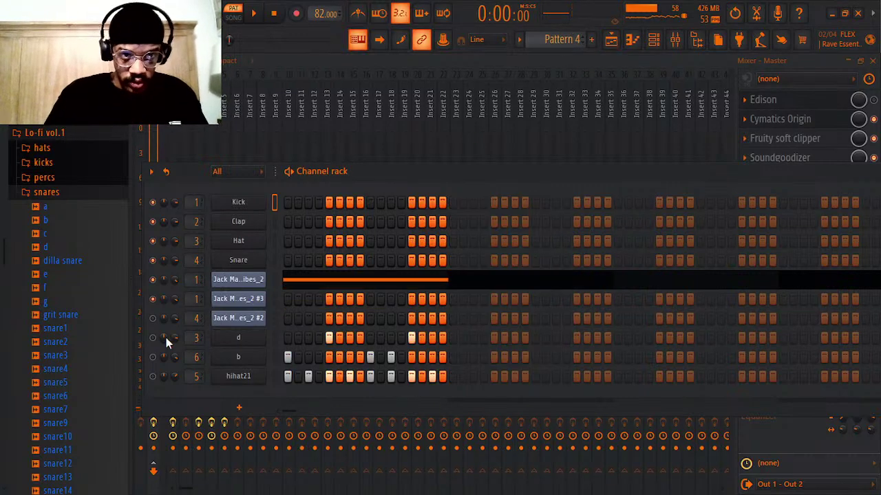
{"action": "key", "text": "space"}
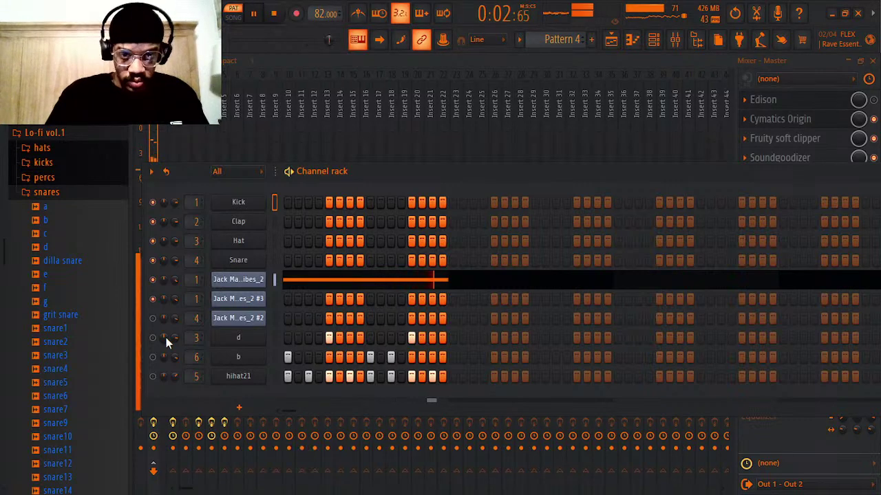
{"action": "left_click", "coordinate": [153, 339]}
{"action": "left_click", "coordinate": [153, 357]}
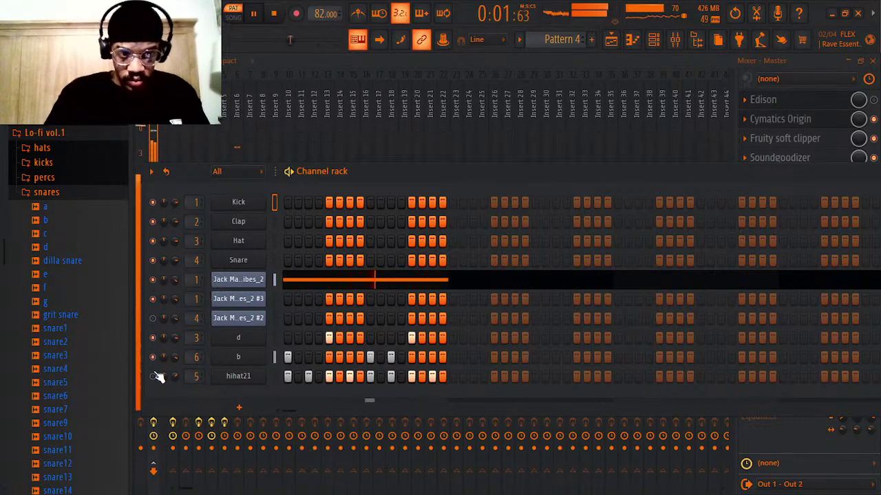
{"action": "left_click", "coordinate": [153, 377]}
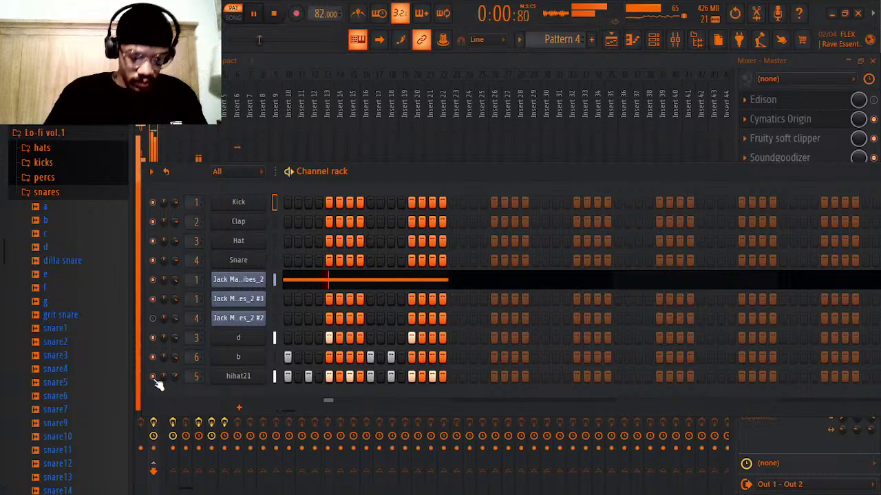
- Stop Pattern 4 and mute the hihat21, b and d channels again
{"action": "key", "text": "space"}
{"action": "left_click", "coordinate": [155, 379]}
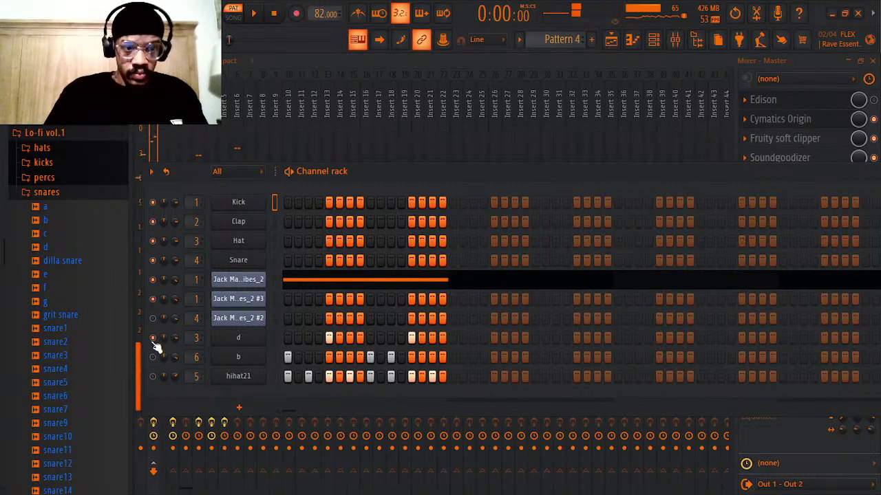
{"action": "left_click", "coordinate": [153, 337]}
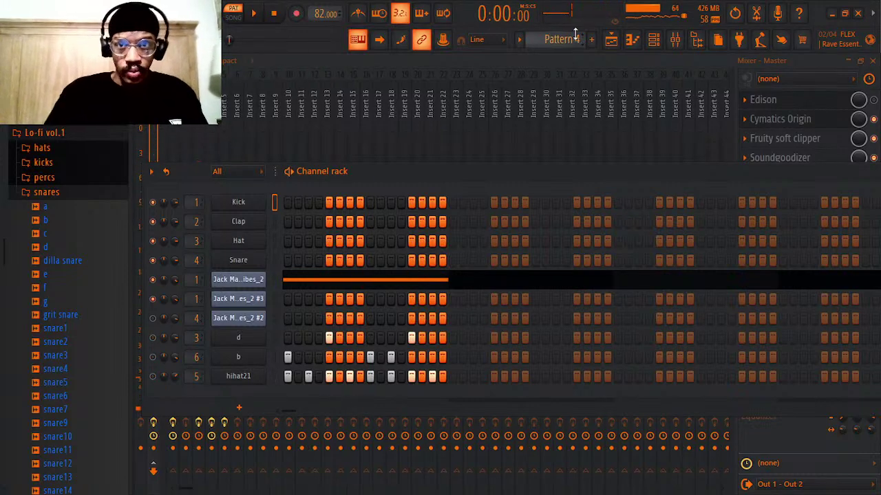
- Switch to Pattern 5 and audition its chopped sample
{"action": "scroll", "coordinate": [575, 39], "scroll_direction": "down", "scroll_amount": 1}
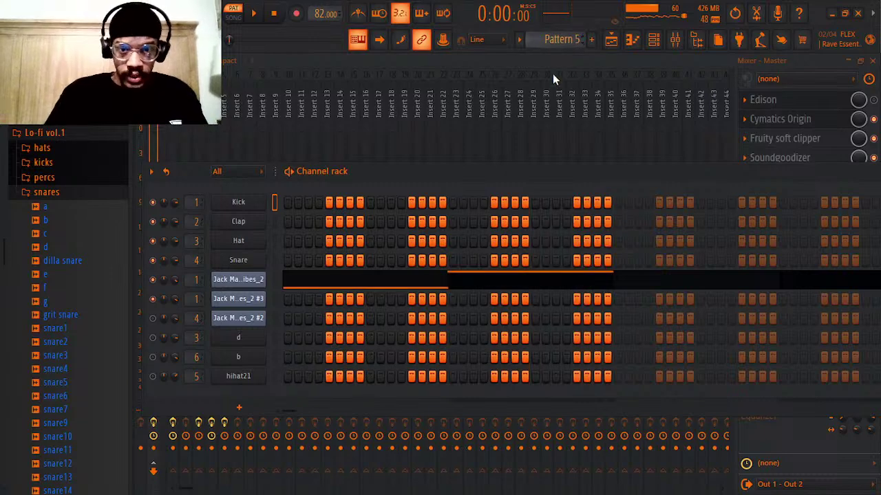
{"action": "key", "text": "space"}
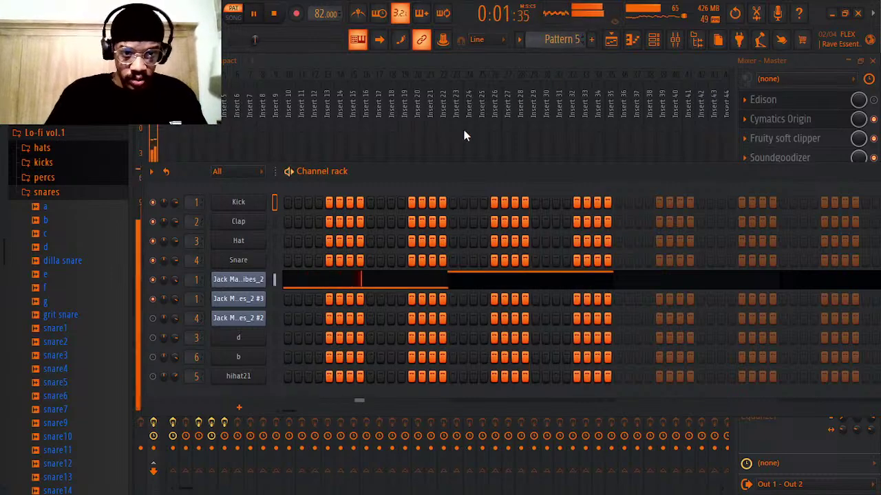
{"action": "key", "text": "space"}
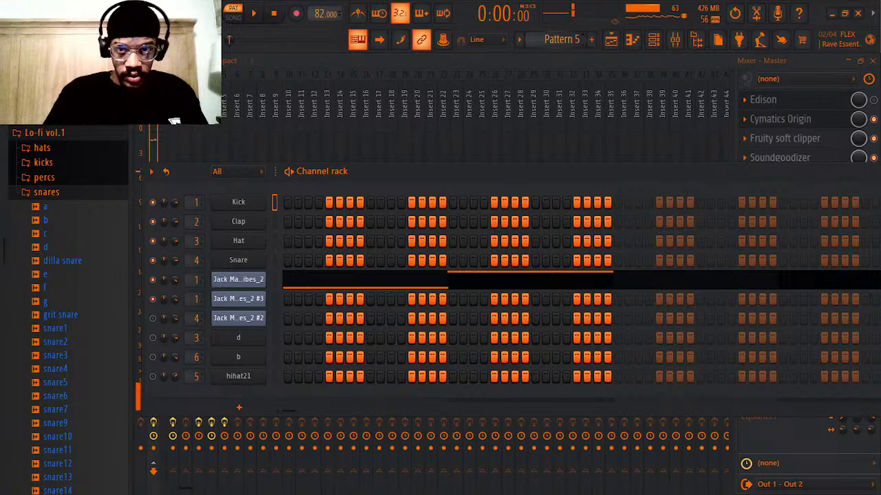
- Step through the remaining patterns up to Pattern 8, and return to Pattern 1
{"action": "key", "text": "KP_Add"}
{"action": "key", "text": "KP_Add"}
{"action": "key", "text": "KP_Add"}
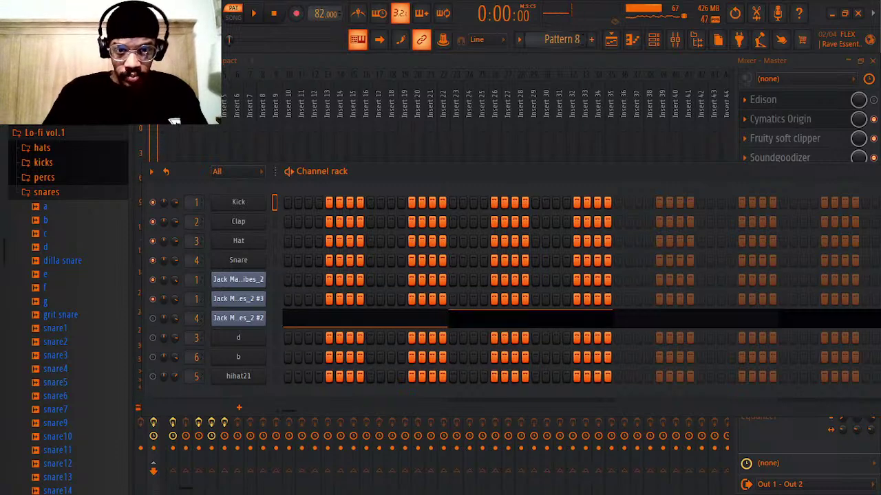
{"action": "left_click_drag", "start_coordinate": [570, 45], "coordinate": [570, 74]}
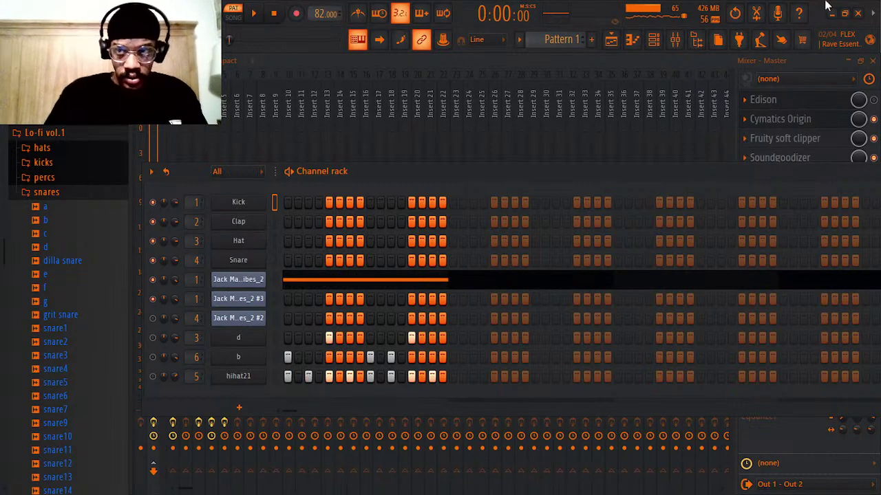
- Close FL Studio without saving the project changes, and close the SAMPLE THESE folder window to reach YouTube
{"action": "left_click", "coordinate": [859, 14]}
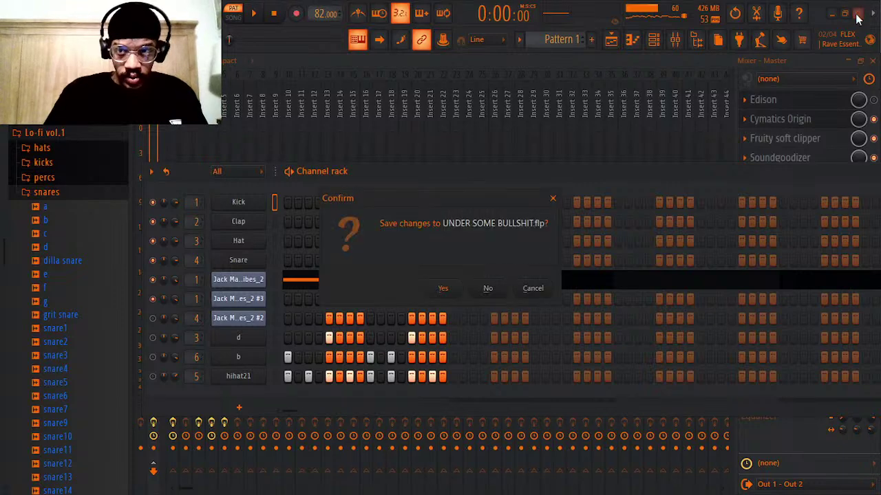
{"action": "left_click", "coordinate": [490, 289]}
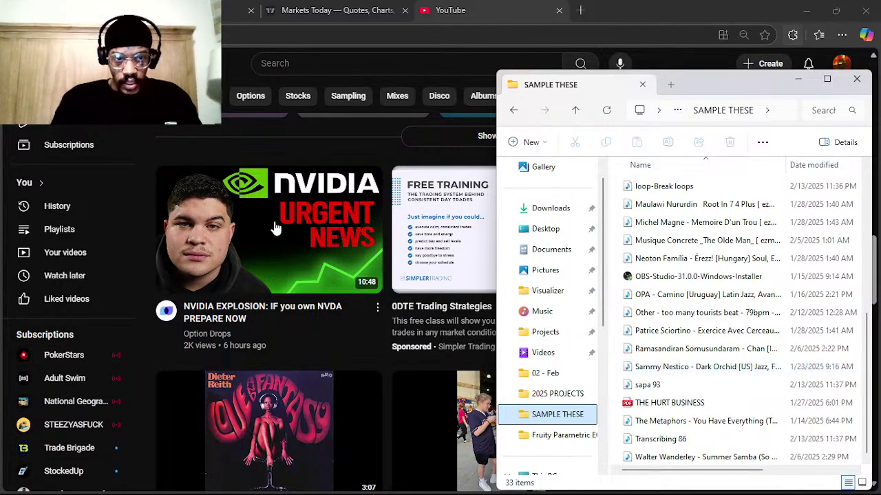
{"action": "left_click", "coordinate": [857, 79]}
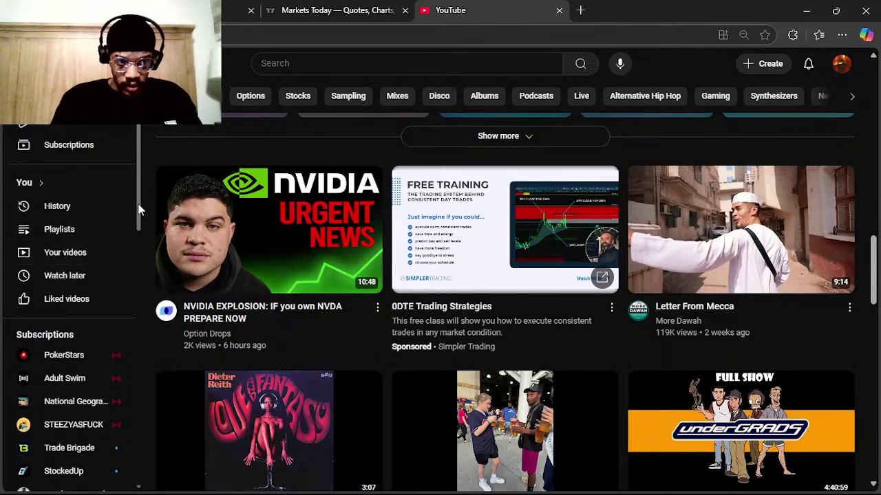
- Look through the YouTube subscriptions list and open the PUBLICHOUSINGNYC channel
{"action": "scroll", "coordinate": [138, 209], "scroll_direction": "down", "scroll_amount": 2}
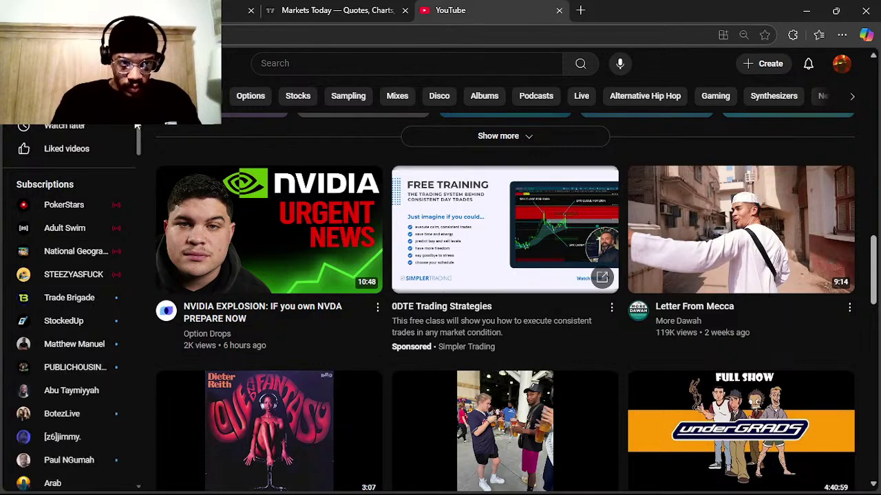
{"action": "left_click_drag", "start_coordinate": [140, 128], "coordinate": [126, 267]}
{"action": "scroll", "coordinate": [125, 264], "scroll_direction": "down", "scroll_amount": 4}
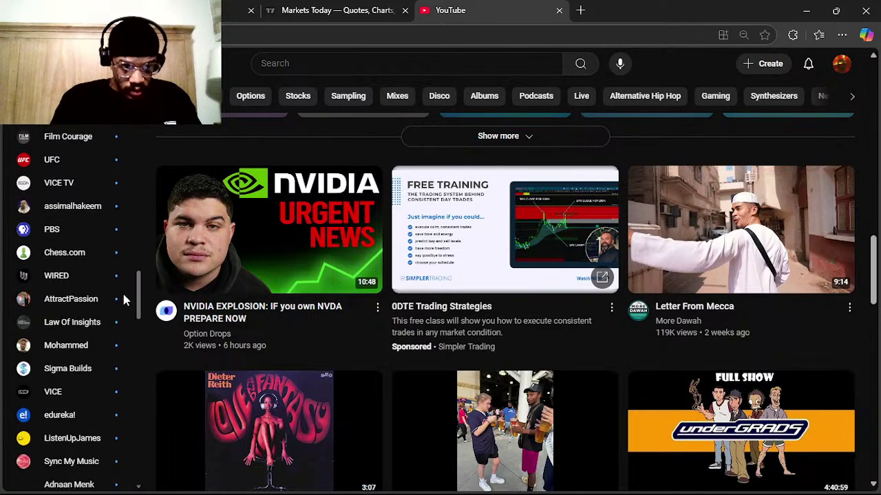
{"action": "scroll", "coordinate": [124, 318], "scroll_direction": "down", "scroll_amount": 4}
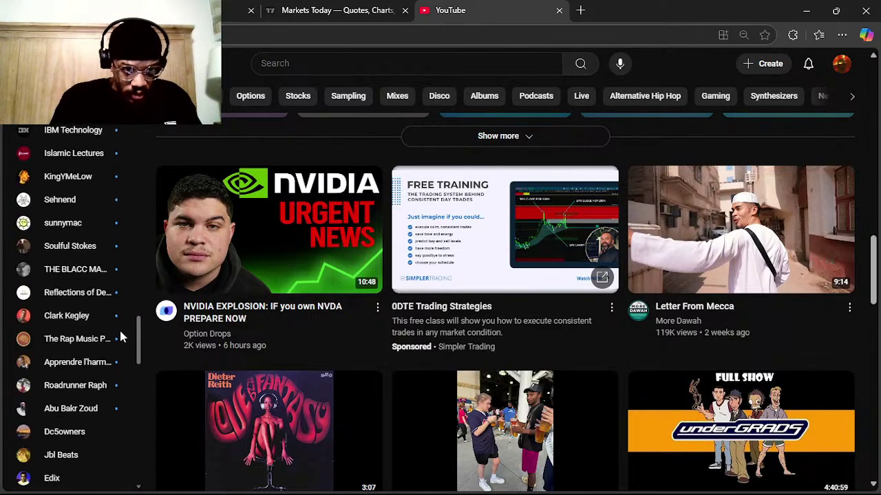
{"action": "scroll", "coordinate": [121, 337], "scroll_direction": "down", "scroll_amount": 8}
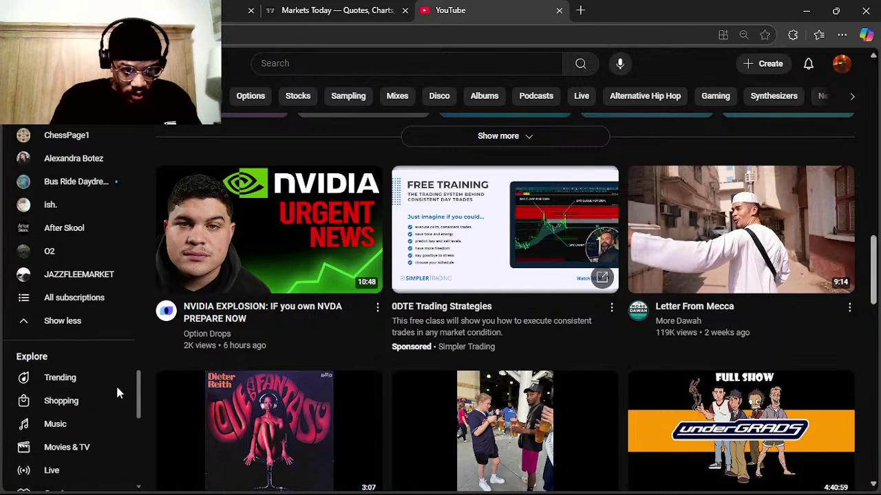
{"action": "scroll", "coordinate": [116, 383], "scroll_direction": "up", "scroll_amount": 4}
{"action": "scroll", "coordinate": [130, 350], "scroll_direction": "up", "scroll_amount": 2}
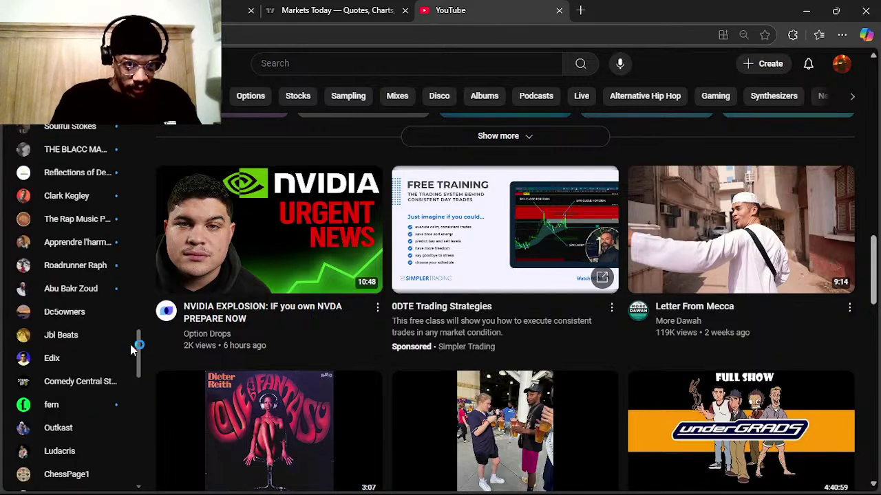
{"action": "scroll", "coordinate": [131, 350], "scroll_direction": "down", "scroll_amount": 1}
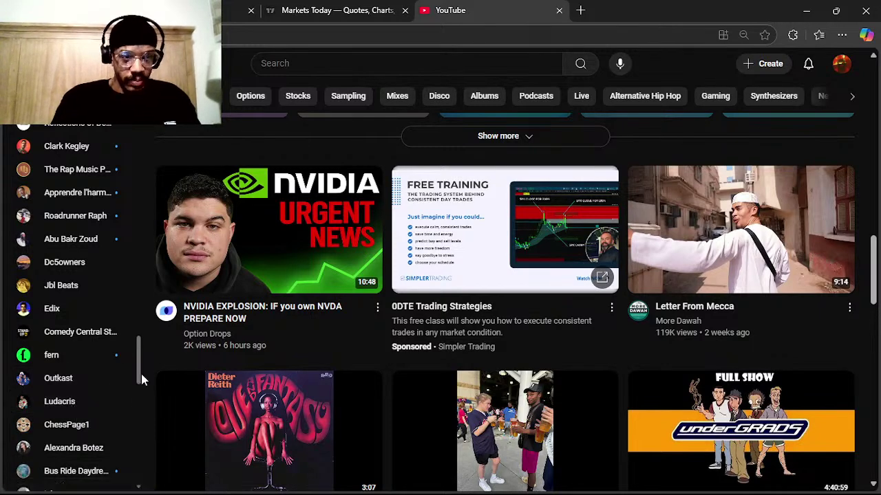
{"action": "left_click_drag", "start_coordinate": [141, 373], "coordinate": [134, 165]}
{"action": "left_click", "coordinate": [81, 199]}
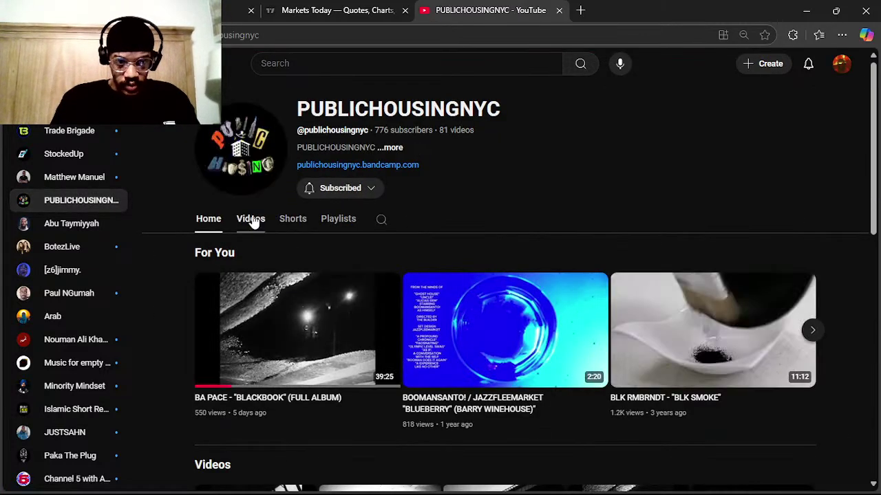
- Play "SNOW BEACH / THE LIBRARY" from the channel's videos, open the player's settings and lower the volume
{"action": "left_click", "coordinate": [252, 220]}
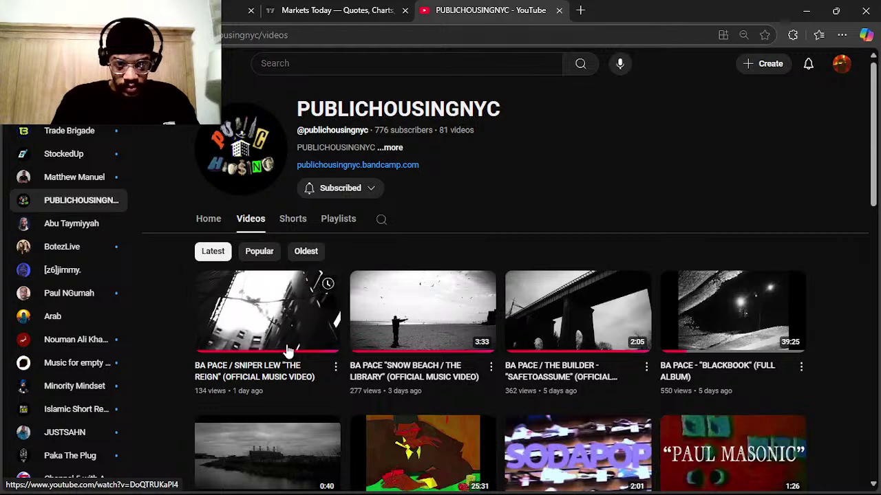
{"action": "left_click", "coordinate": [410, 334]}
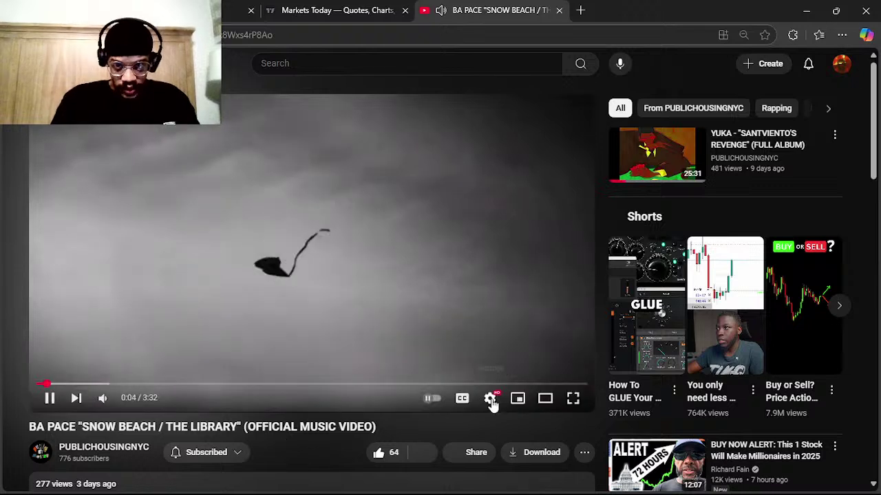
{"action": "left_click", "coordinate": [490, 400]}
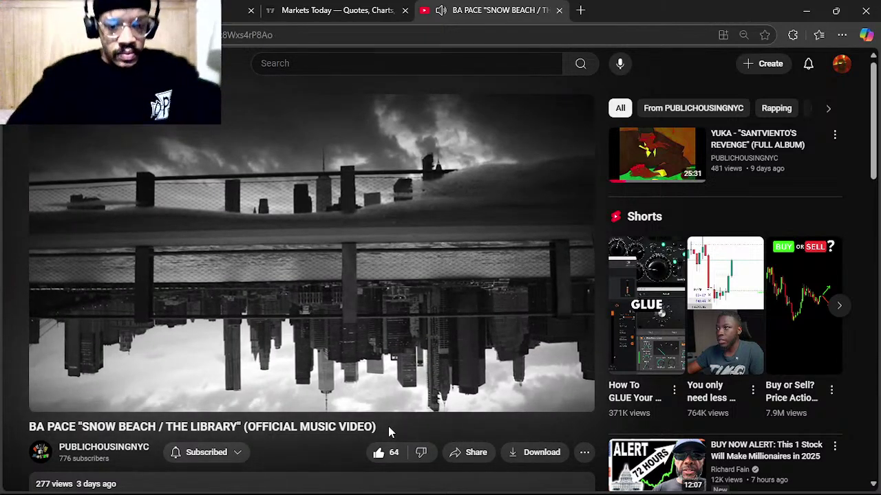
{"action": "key", "text": "XF86AudioLowerVolume"}
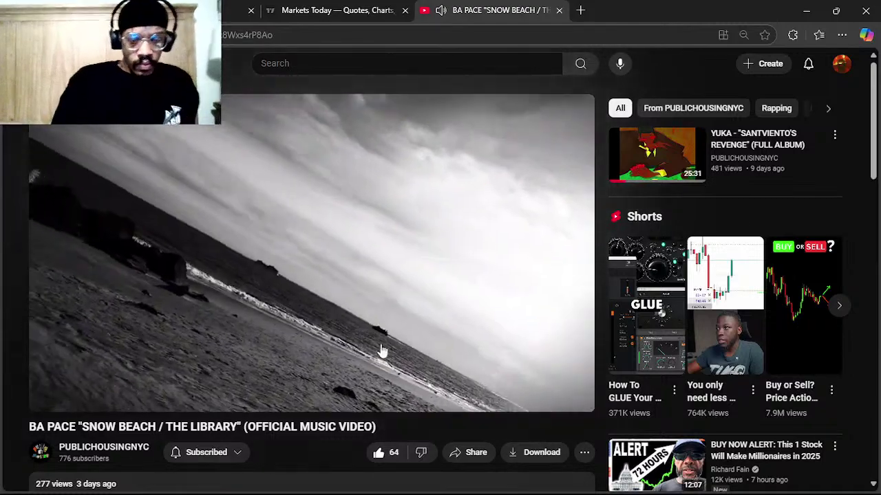
- Pause the "SNOW BEACH / THE LIBRARY" video and examine the production credits in its description
{"action": "mouse_move", "coordinate": [377, 334]}
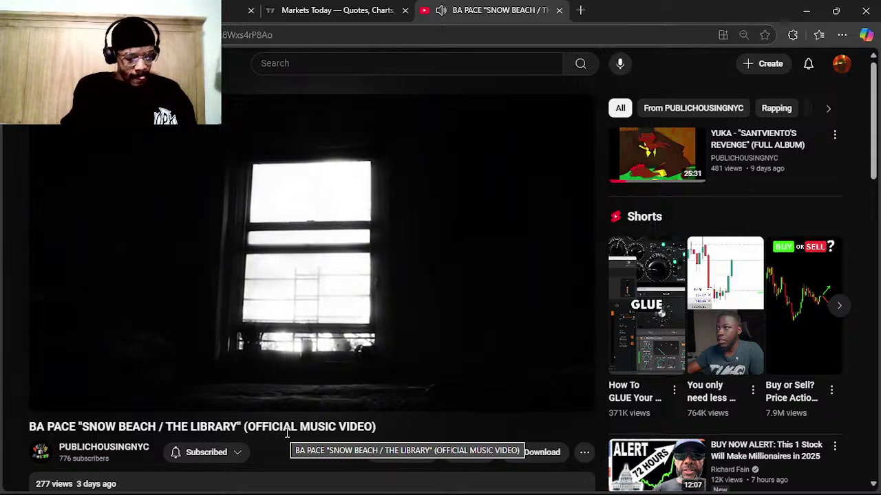
{"action": "left_click", "coordinate": [256, 361]}
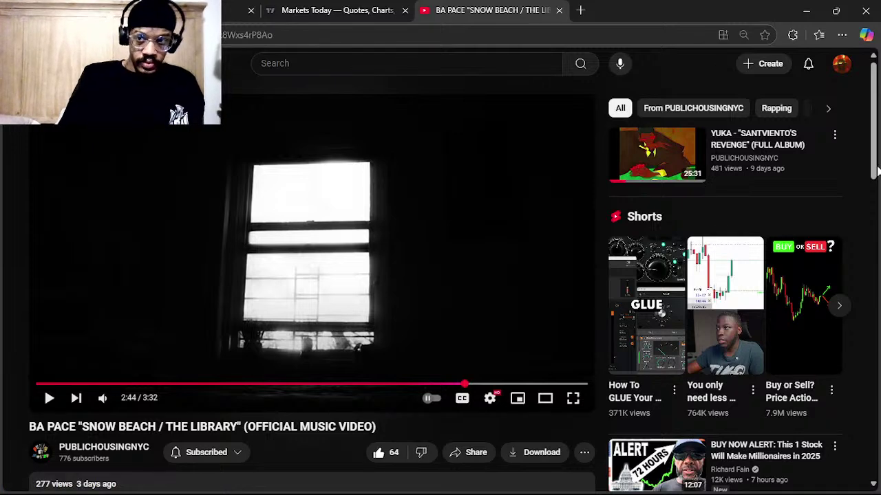
{"action": "left_click_drag", "start_coordinate": [876, 170], "coordinate": [874, 192]}
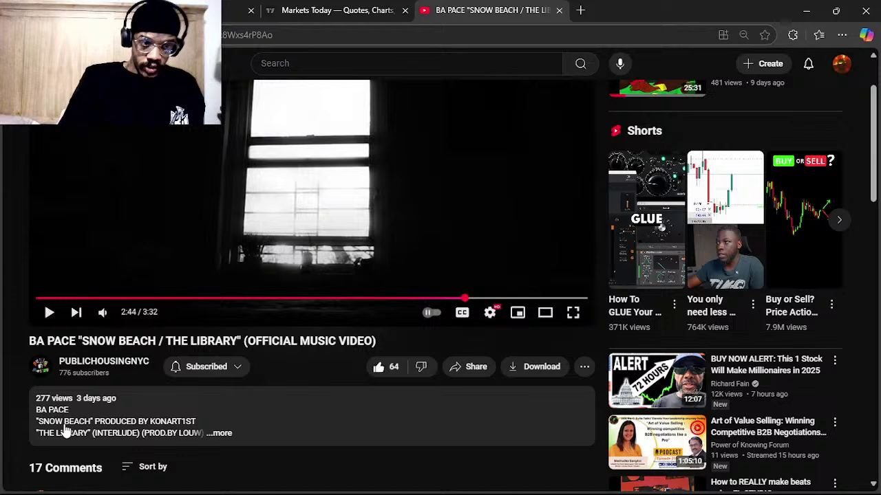
- Watch the rest of the "SNOW BEACH / THE LIBRARY" video, then close its tab and minimize the browser
{"action": "left_click", "coordinate": [49, 314]}
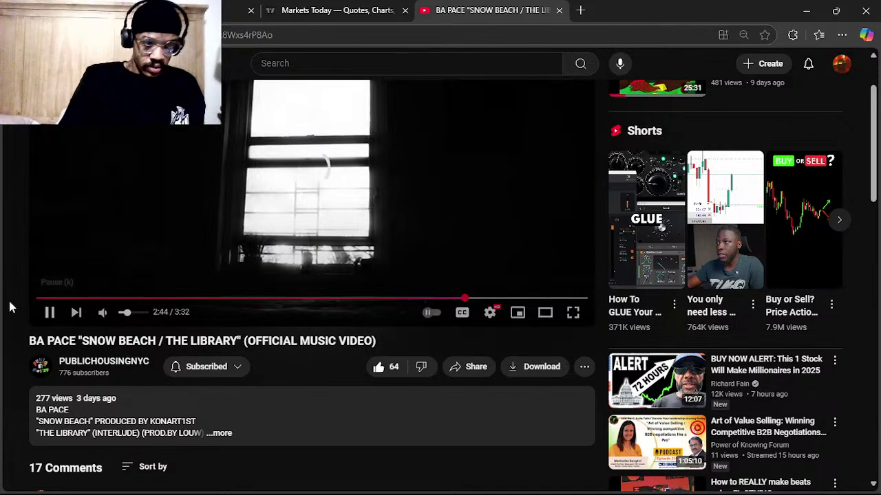
{"action": "scroll", "coordinate": [10, 306], "scroll_direction": "up", "scroll_amount": 3}
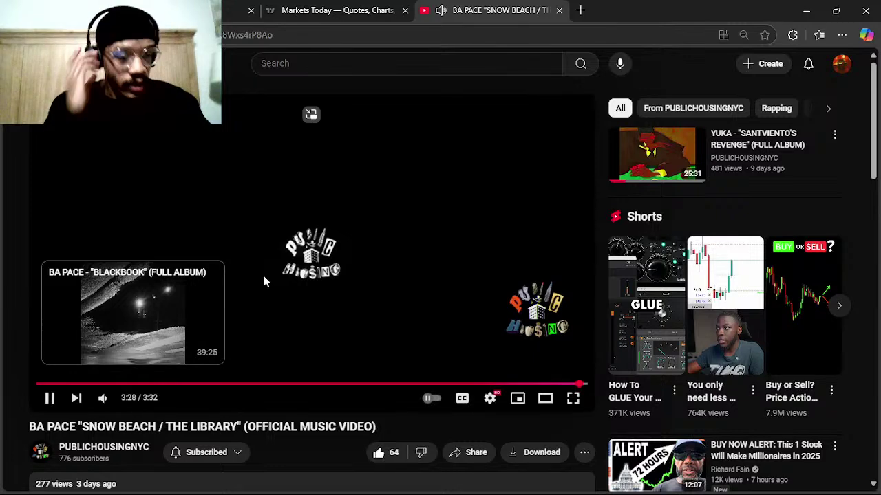
{"action": "left_click", "coordinate": [408, 226]}
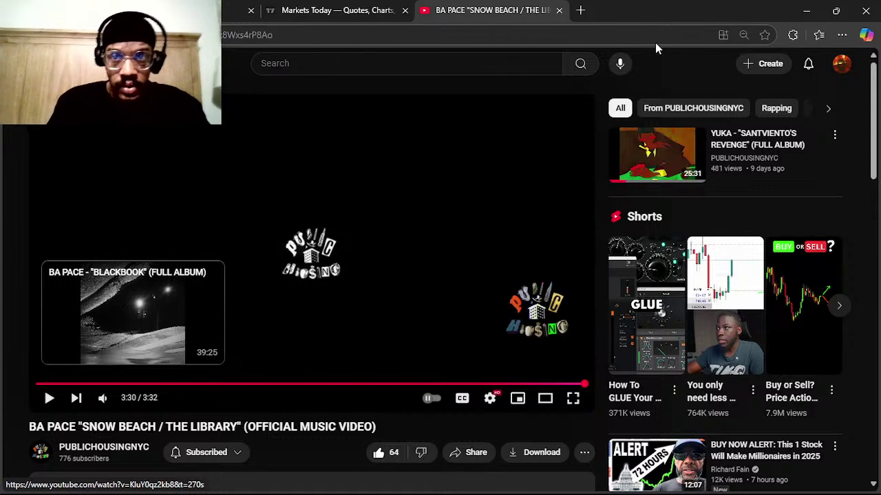
{"action": "left_click", "coordinate": [559, 10]}
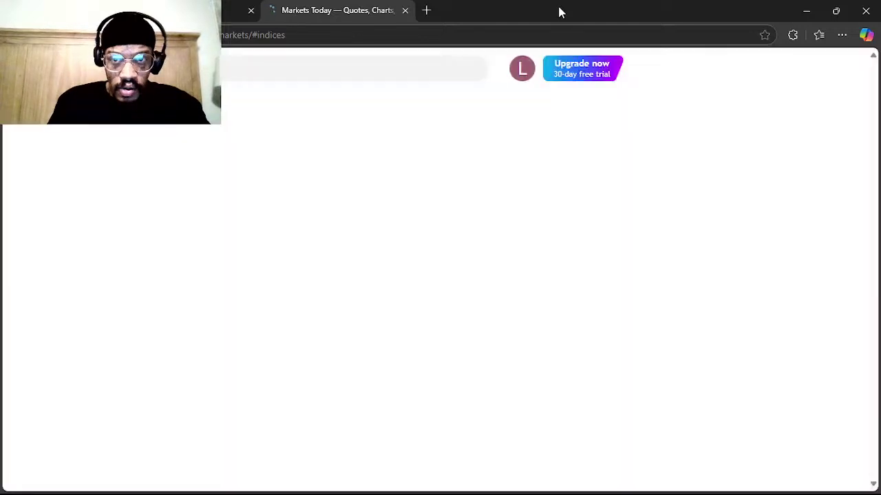
{"action": "left_click", "coordinate": [806, 11]}
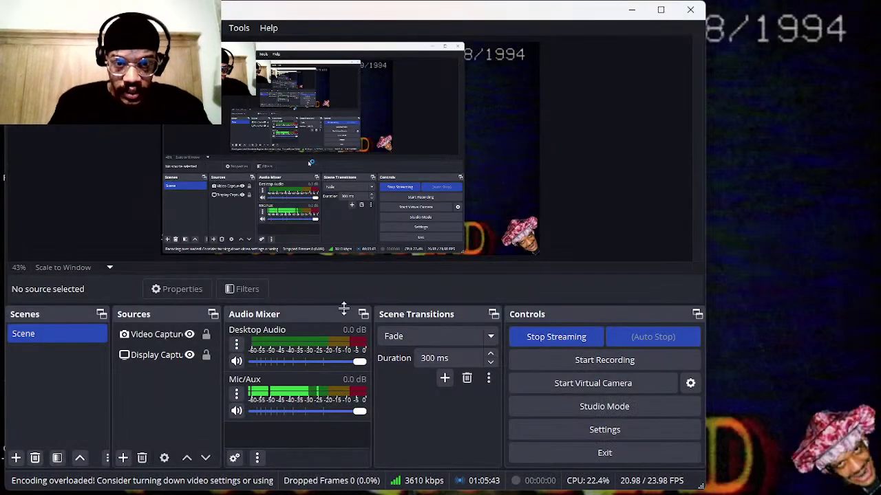
- In OBS, open the Mic/Aux source's filters, examine the gain setting and close the filter window
{"action": "left_click_drag", "start_coordinate": [335, 409], "coordinate": [237, 413]}
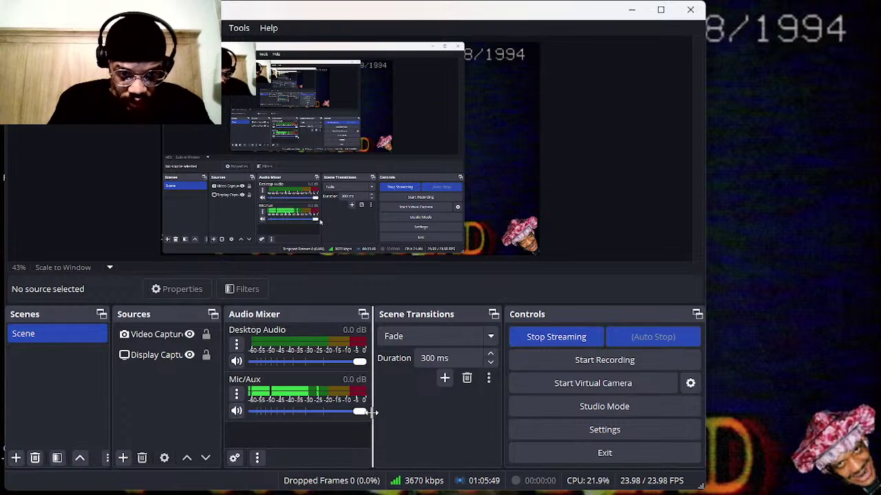
{"action": "left_click", "coordinate": [240, 393]}
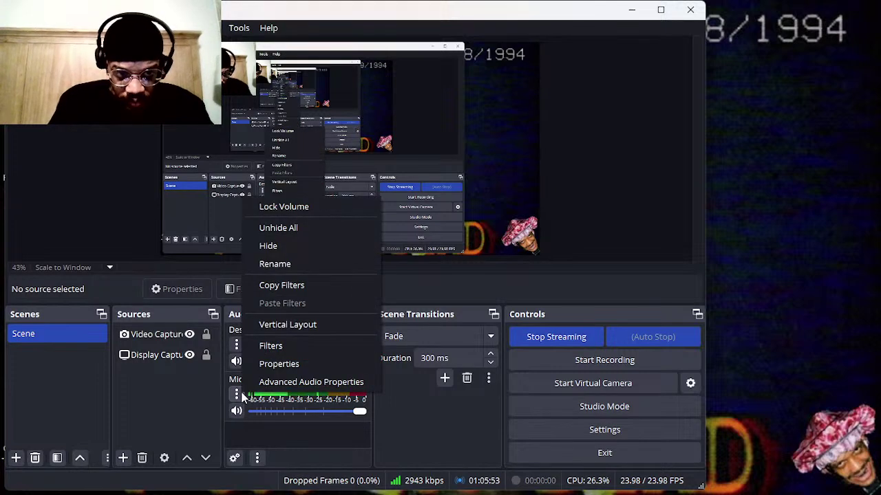
{"action": "left_click", "coordinate": [242, 396]}
{"action": "left_click", "coordinate": [243, 396]}
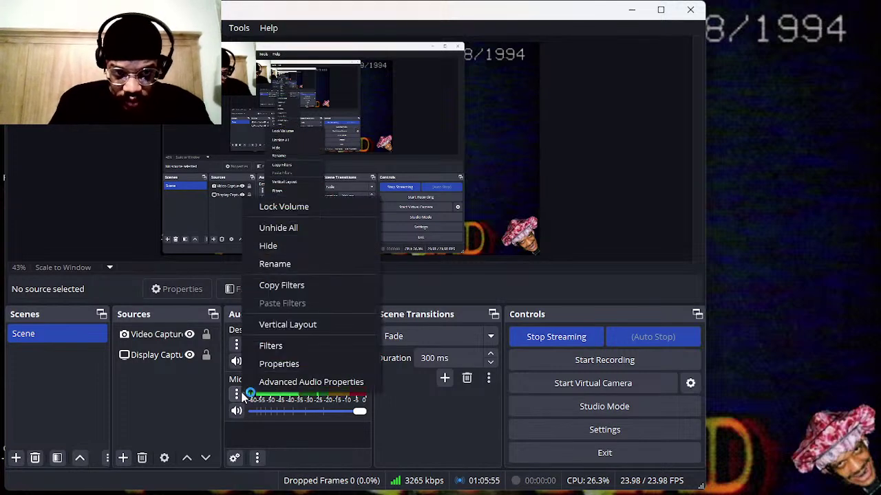
{"action": "left_click", "coordinate": [803, 369]}
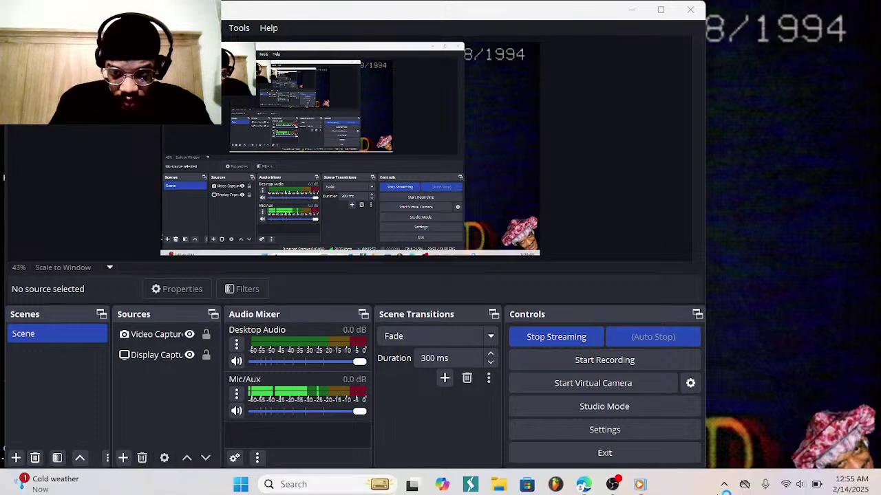
{"action": "left_click", "coordinate": [236, 394]}
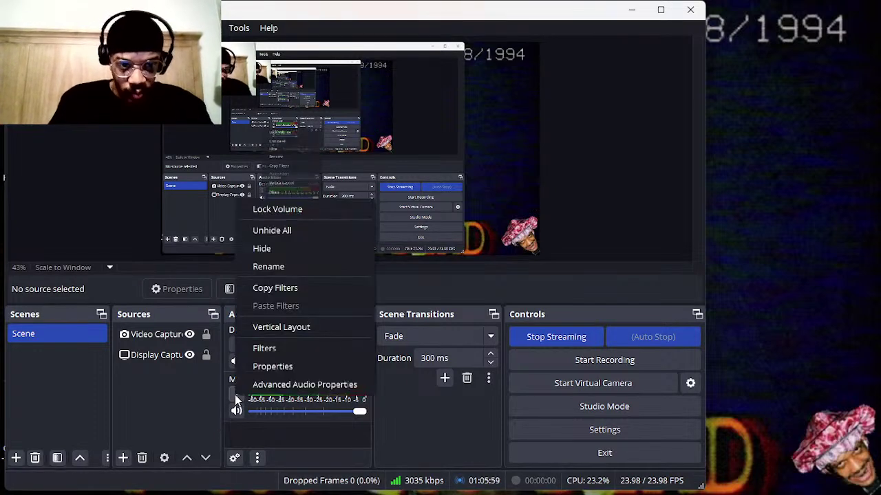
{"action": "left_click", "coordinate": [261, 354]}
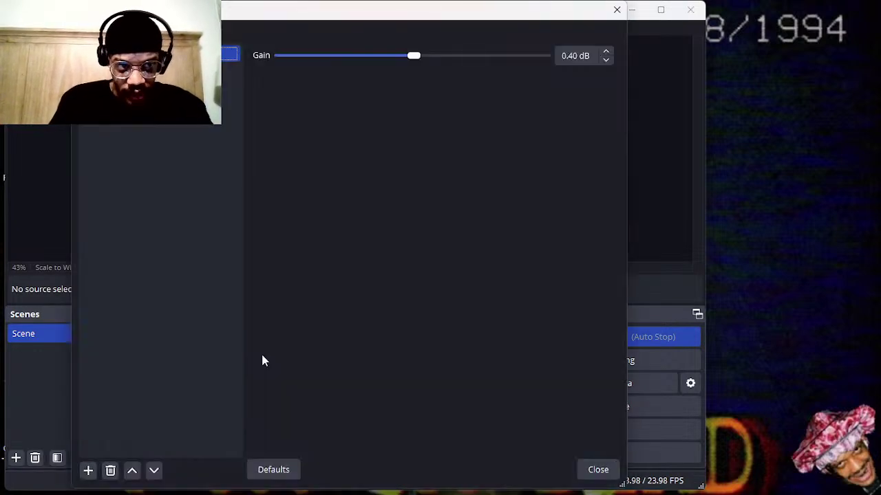
{"action": "left_click", "coordinate": [616, 10]}
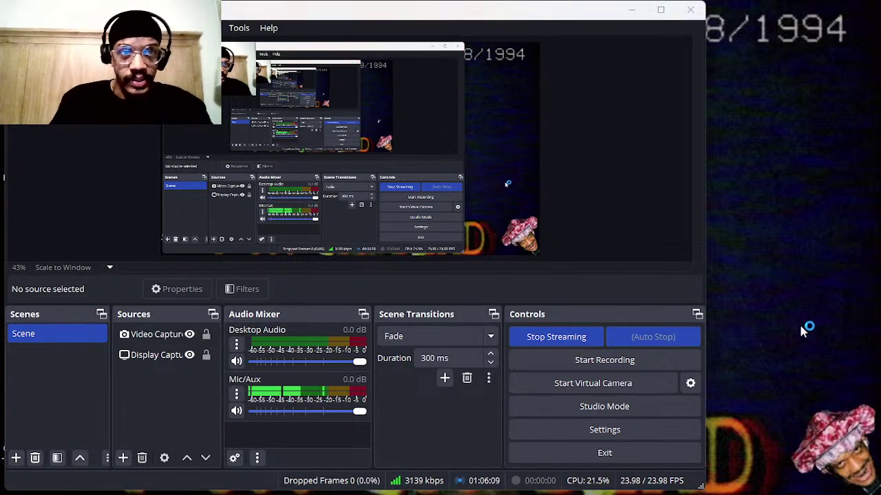
- Bring up the media player and close it
{"action": "mouse_move", "coordinate": [640, 492]}
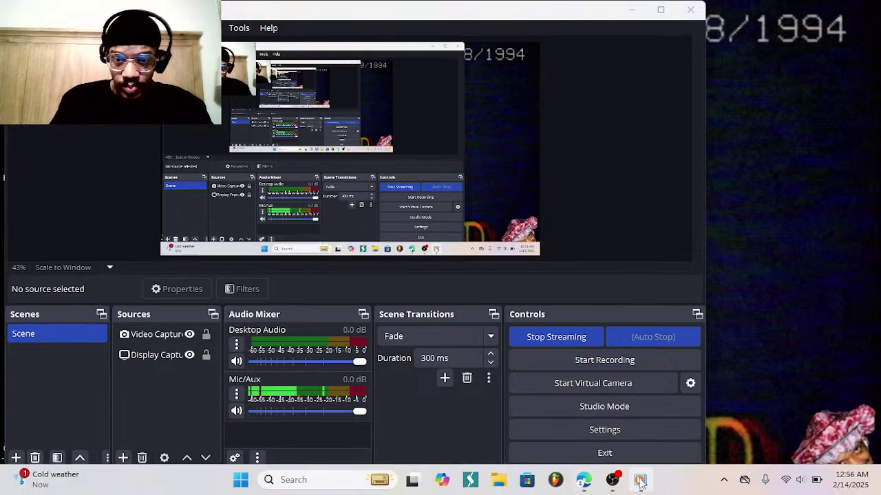
{"action": "left_click", "coordinate": [640, 480]}
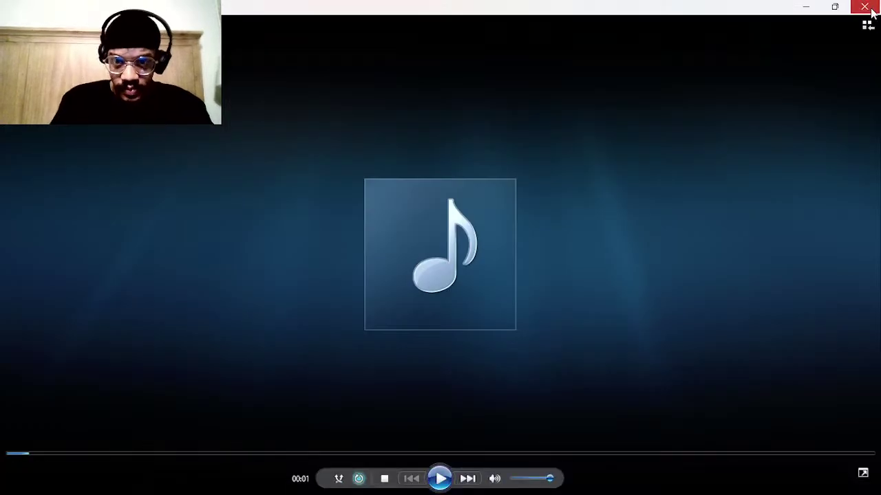
{"action": "left_click", "coordinate": [871, 11]}
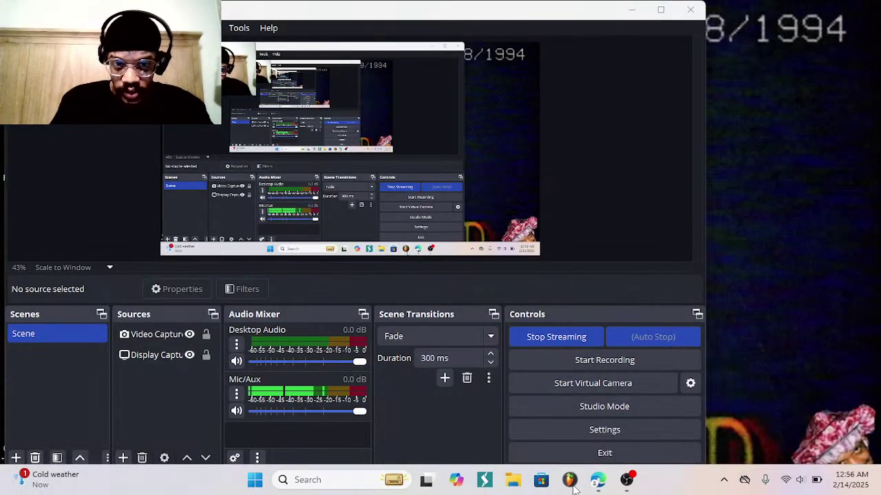
- Open FL Studio and set the project tempo to 80
{"action": "left_click", "coordinate": [571, 482]}
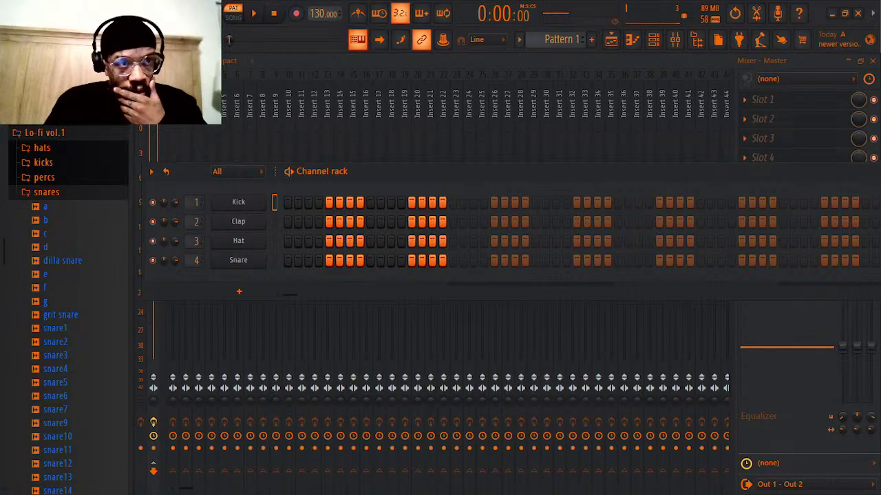
{"action": "left_click", "coordinate": [14, 13]}
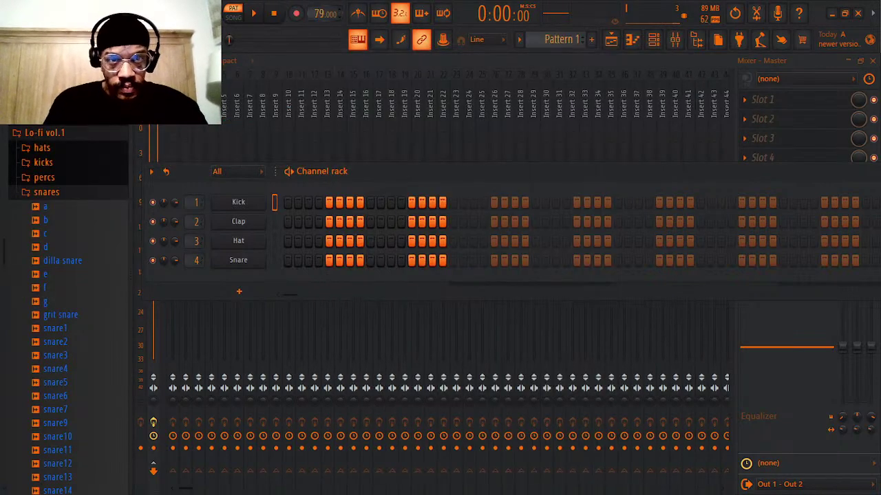
{"action": "left_click_drag", "start_coordinate": [318, 13], "coordinate": [317, 15]}
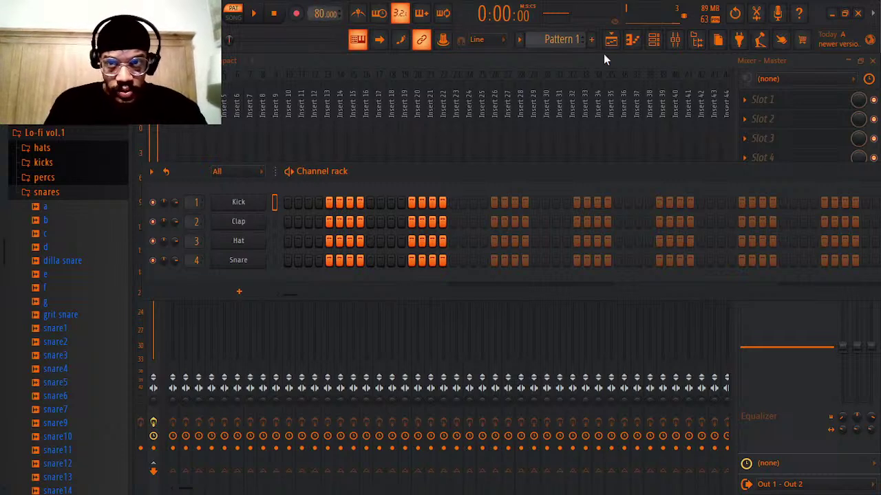
- Add Edison to the master track's first effect slot and load "deer park water 86" from the SAMPLE THESE folder
{"action": "left_click", "coordinate": [774, 98]}
{"action": "left_click", "coordinate": [476, 102]}
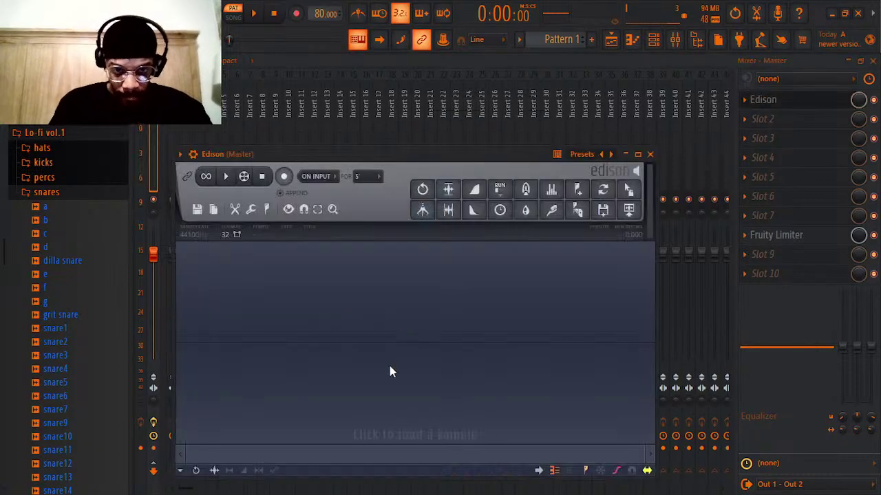
{"action": "left_click", "coordinate": [390, 366]}
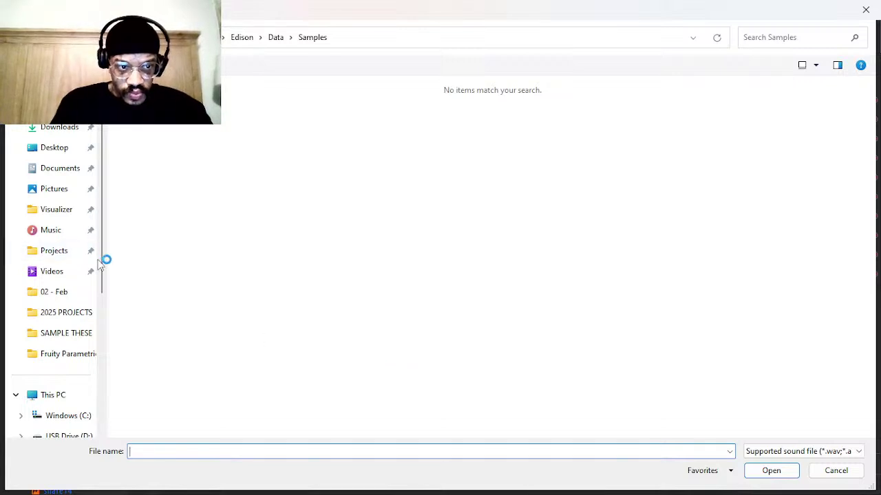
{"action": "left_click_drag", "start_coordinate": [106, 257], "coordinate": [102, 310]}
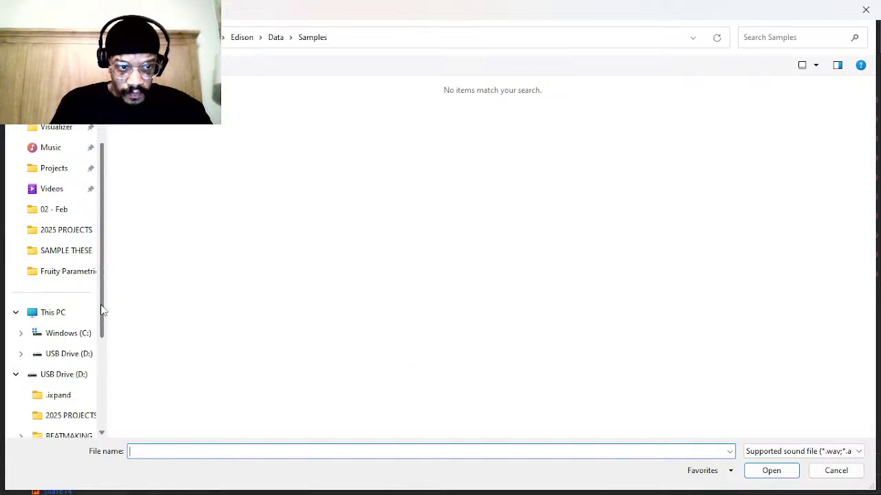
{"action": "left_click", "coordinate": [84, 252]}
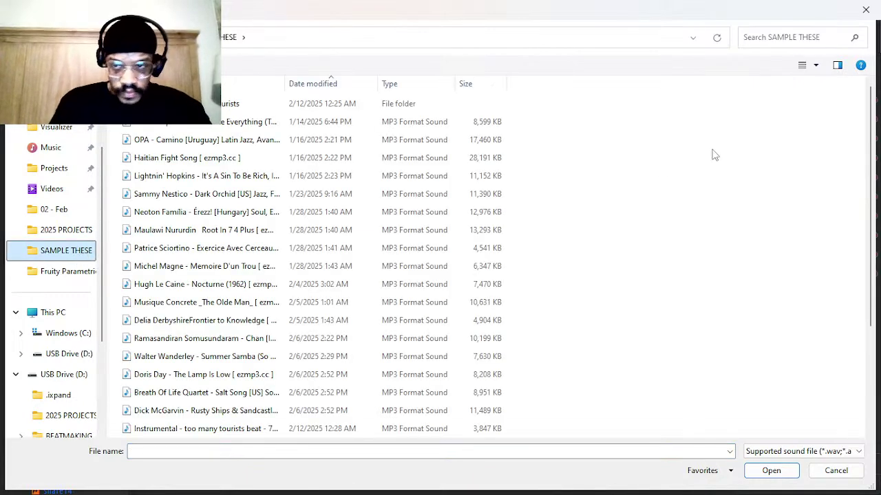
{"action": "scroll", "coordinate": [856, 236], "scroll_direction": "down", "scroll_amount": 3}
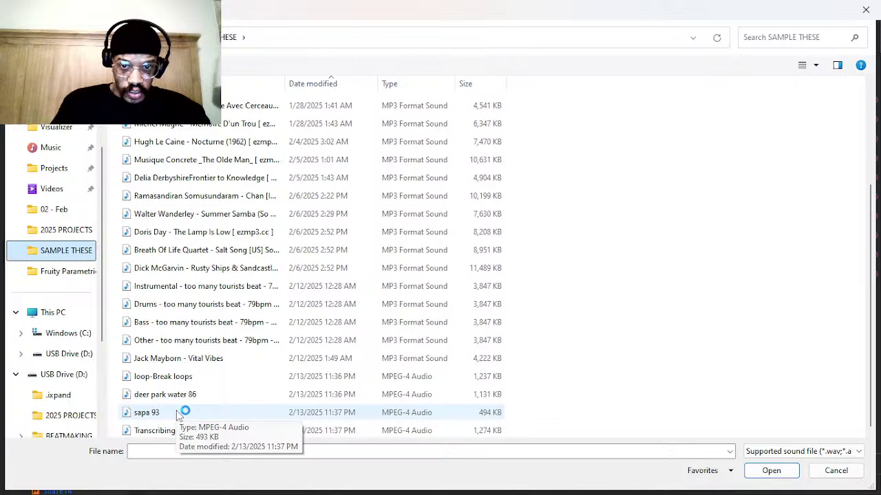
{"action": "double_click", "coordinate": [223, 396]}
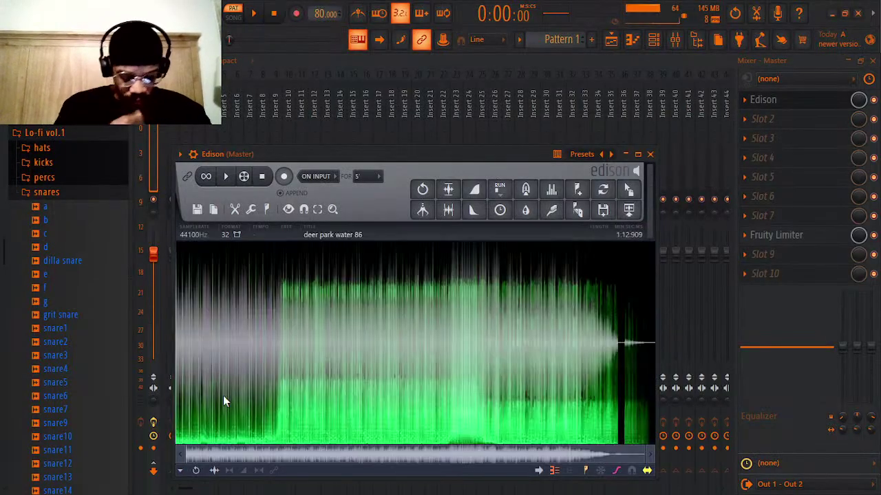
- Turn on looped playback in Edison for a brief preview of the sample, and lower the system volume to 2
{"action": "left_click", "coordinate": [225, 178]}
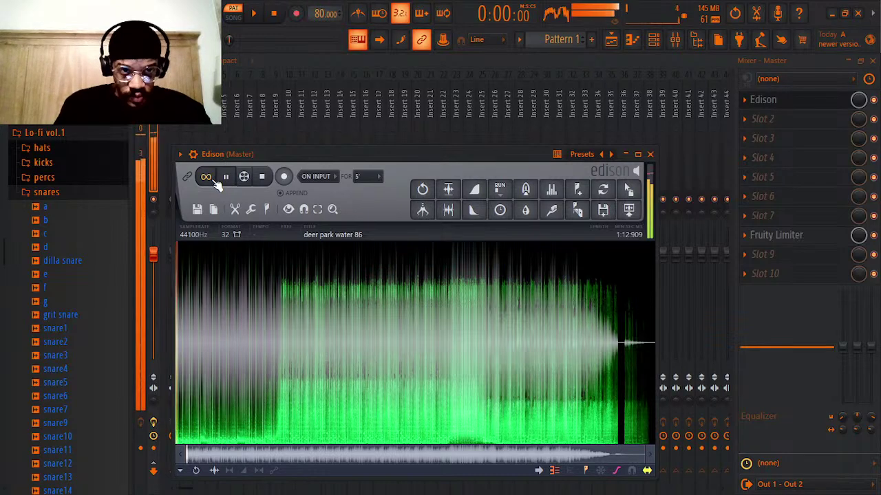
{"action": "left_click", "coordinate": [262, 177]}
{"action": "key", "text": "XF86AudioLowerVolume"}
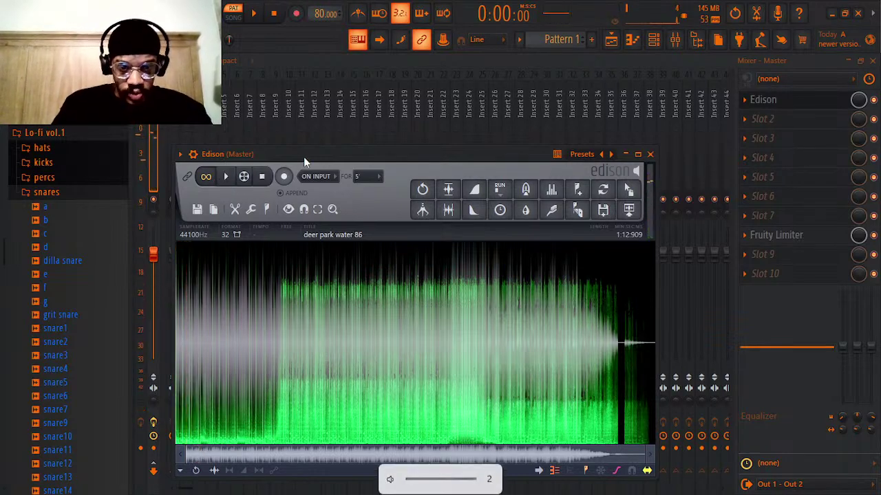
{"action": "left_click_drag", "start_coordinate": [303, 157], "coordinate": [398, 106]}
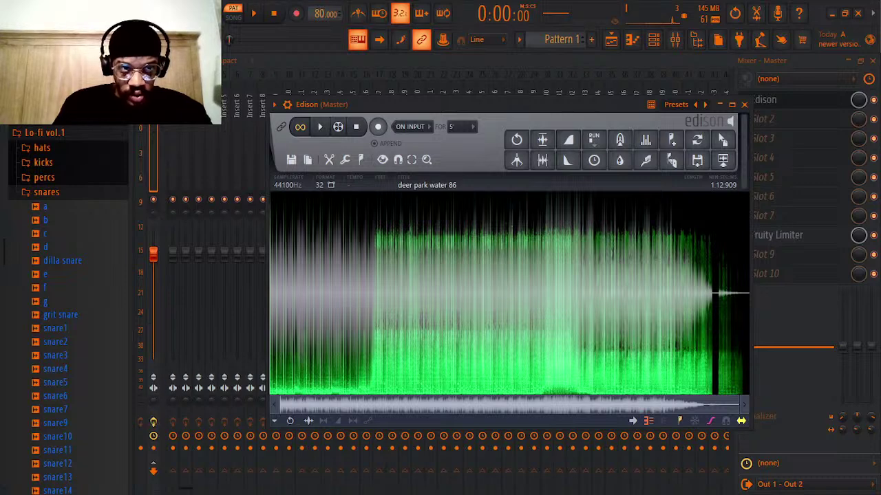
- Audition "deer park water 86" in Edison, then widen the editor and select the audio from 0:088 to 1:07.225
{"action": "left_click", "coordinate": [320, 127]}
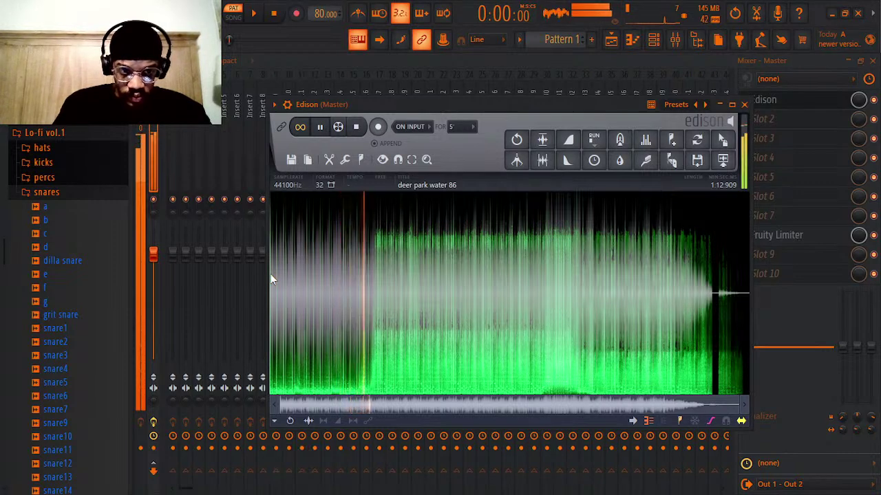
{"action": "left_click_drag", "start_coordinate": [154, 401], "coordinate": [154, 364]}
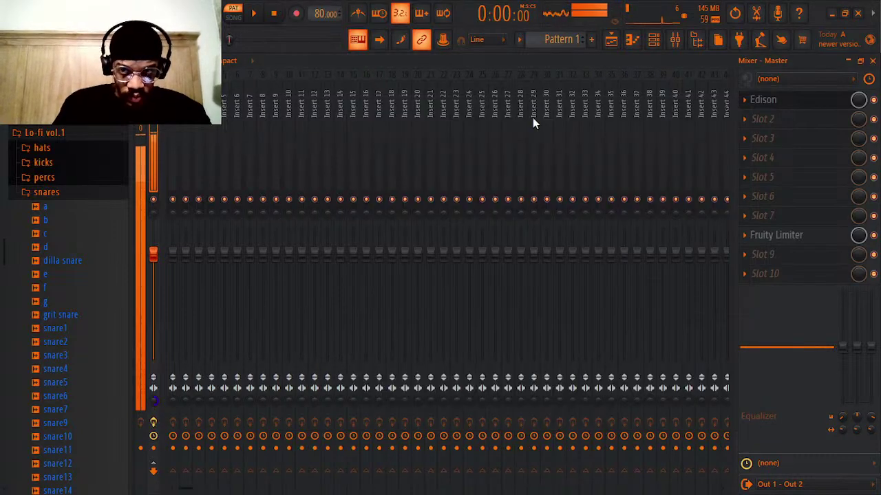
{"action": "left_click", "coordinate": [800, 106]}
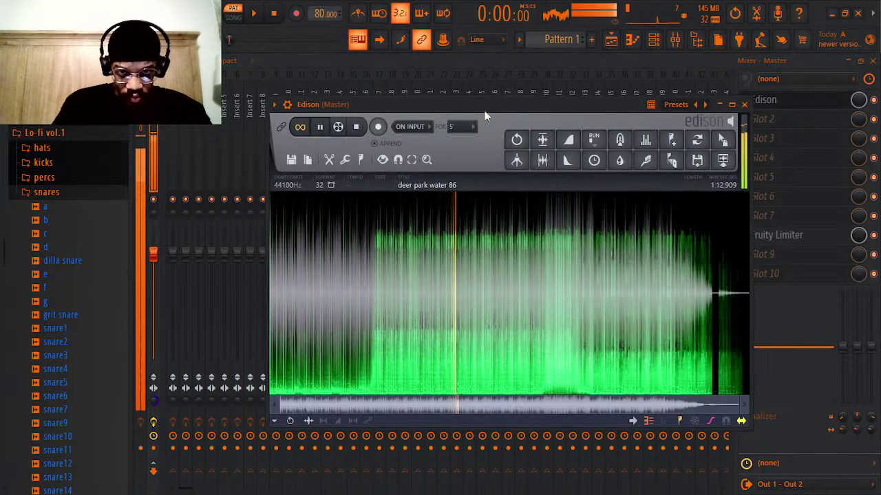
{"action": "left_click", "coordinate": [355, 126]}
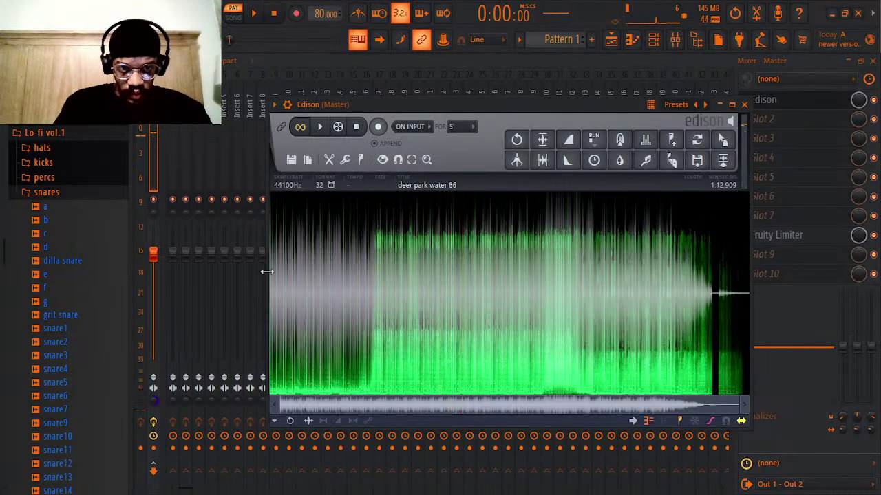
{"action": "left_click_drag", "start_coordinate": [270, 275], "coordinate": [709, 293]}
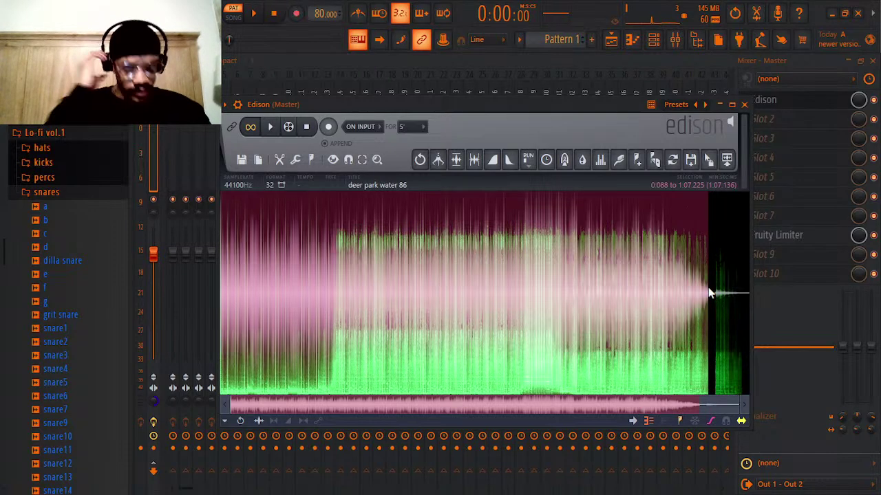
- Add Fruity Slicer from the plugin database to the channel rack as a new channel
{"action": "left_click", "coordinate": [654, 39]}
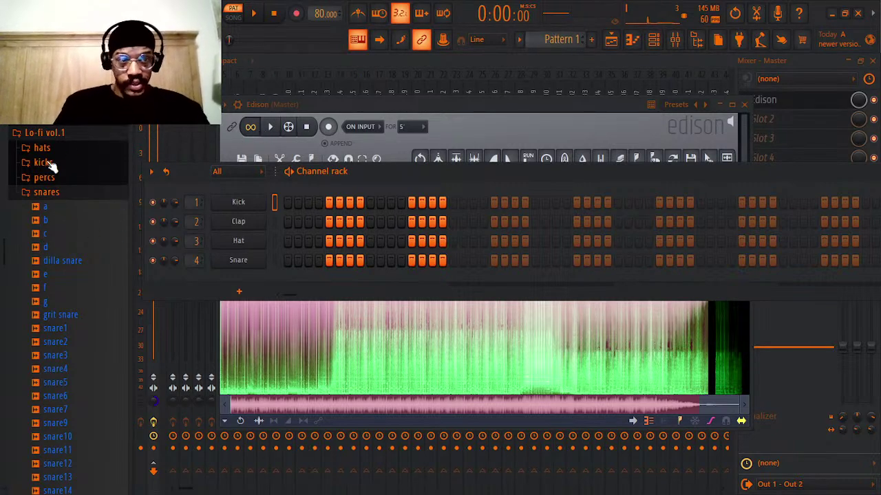
{"action": "scroll", "coordinate": [3, 128], "scroll_direction": "up", "scroll_amount": 3}
{"action": "scroll", "coordinate": [4, 127], "scroll_direction": "up", "scroll_amount": 5}
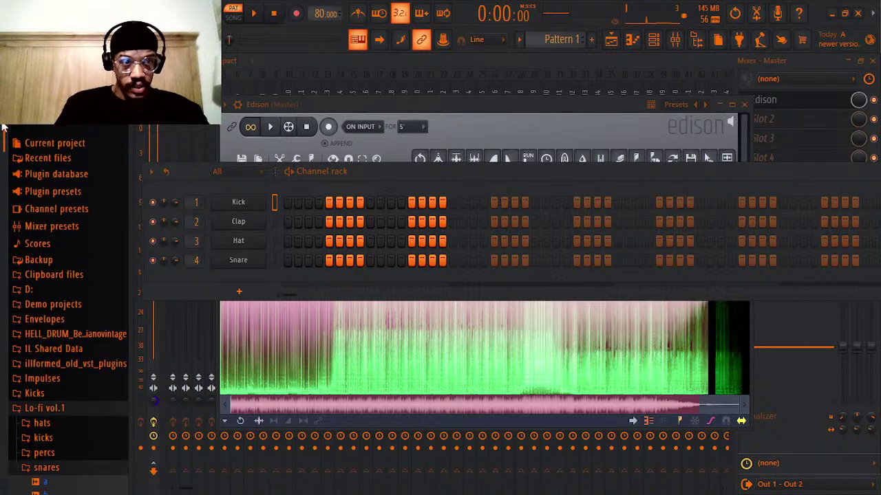
{"action": "left_click", "coordinate": [33, 131]}
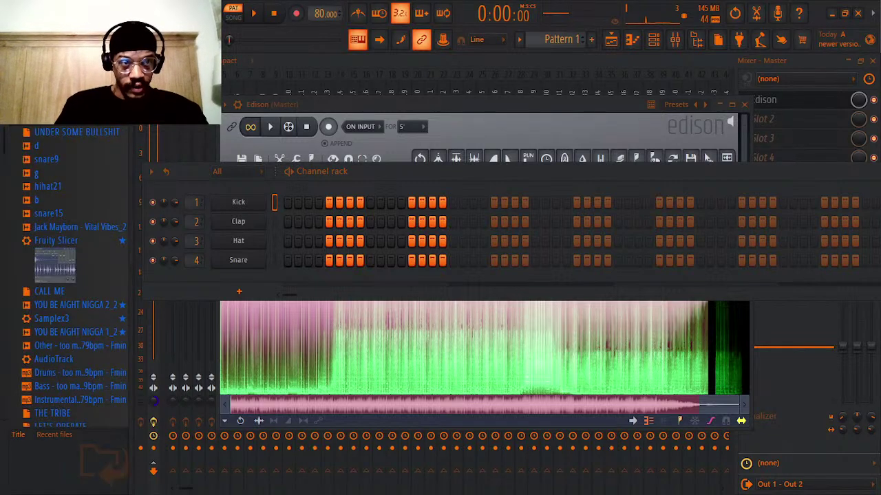
{"action": "left_click", "coordinate": [88, 80]}
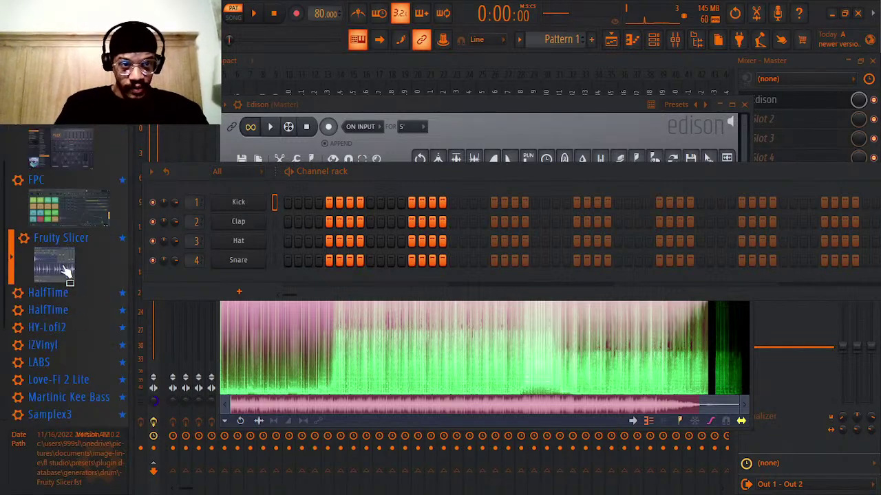
{"action": "left_click_drag", "start_coordinate": [62, 265], "coordinate": [221, 280]}
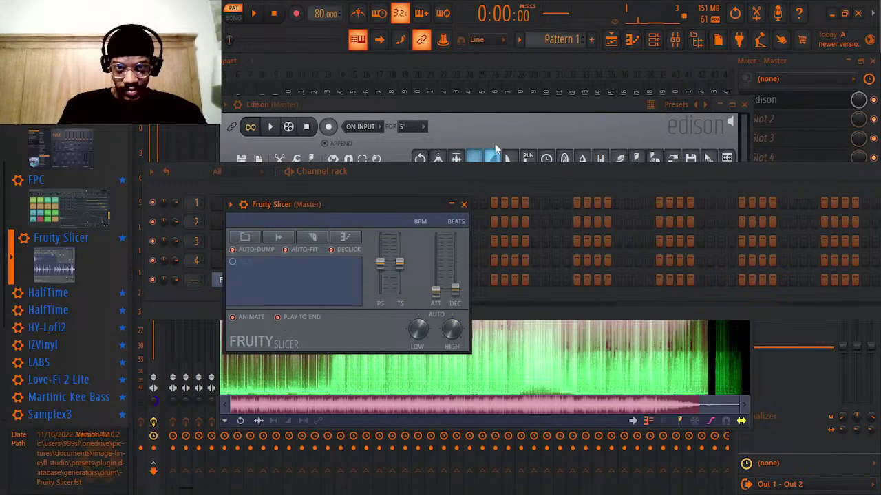
- Load the selected "deer park water 86" audio from Edison into Fruity Slicer and set its length to 16 beats
{"action": "left_click_drag", "start_coordinate": [551, 104], "coordinate": [646, 46]}
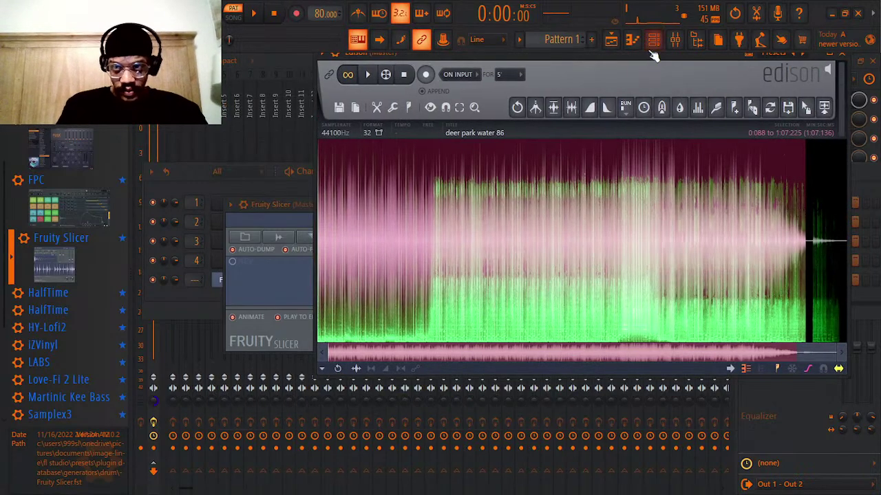
{"action": "left_click_drag", "start_coordinate": [806, 109], "coordinate": [300, 269]}
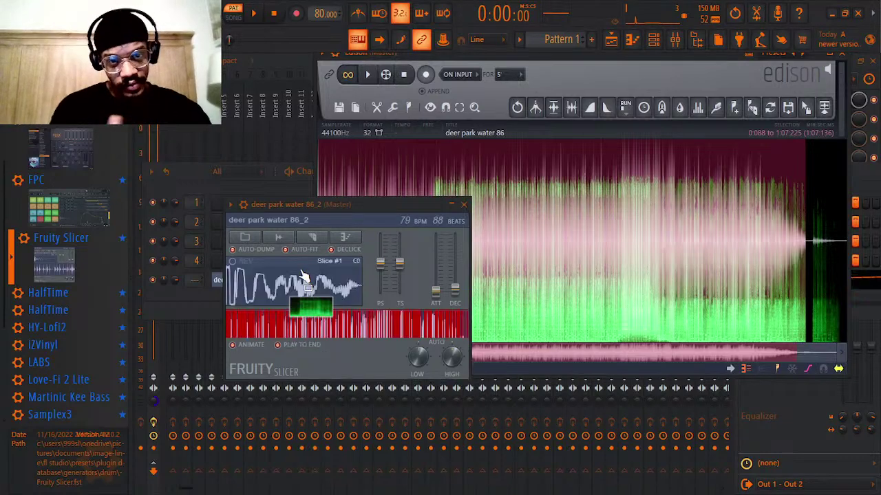
{"action": "left_click_drag", "start_coordinate": [432, 221], "coordinate": [432, 244]}
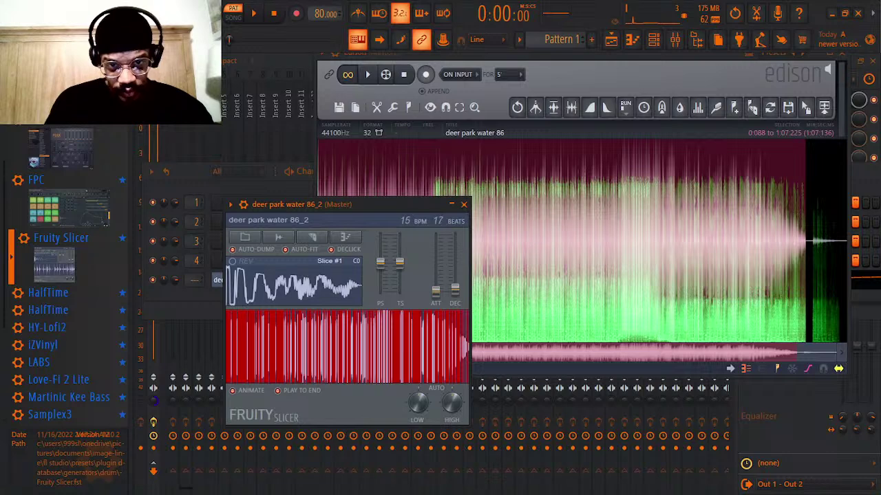
{"action": "left_click_drag", "start_coordinate": [438, 222], "coordinate": [437, 220]}
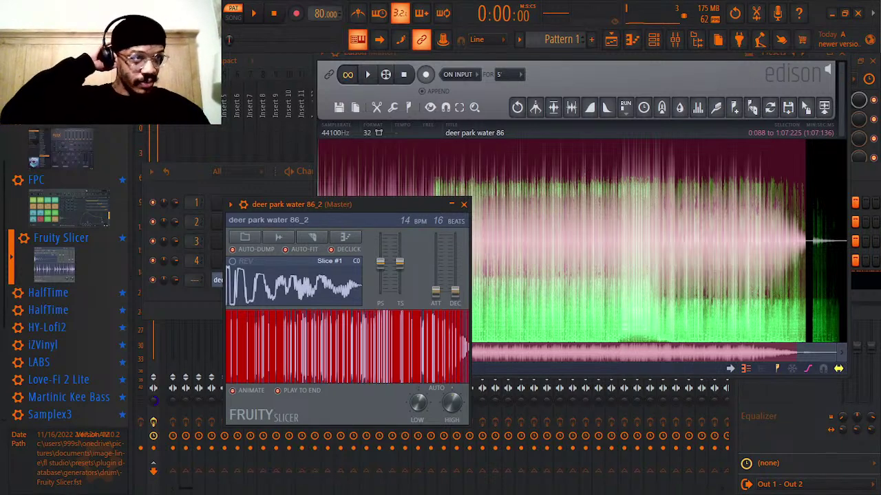
- Adjust Fruity Slicer's automatic Low and High slicing amounts, reduce the sample to a few slices, and audition the first slice
{"action": "left_click_drag", "start_coordinate": [418, 401], "coordinate": [418, 393]}
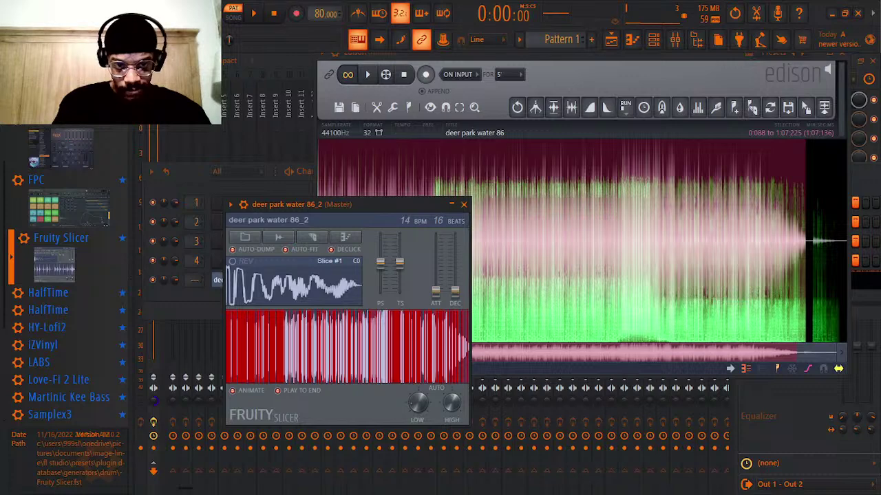
{"action": "left_click_drag", "start_coordinate": [453, 398], "coordinate": [454, 403]}
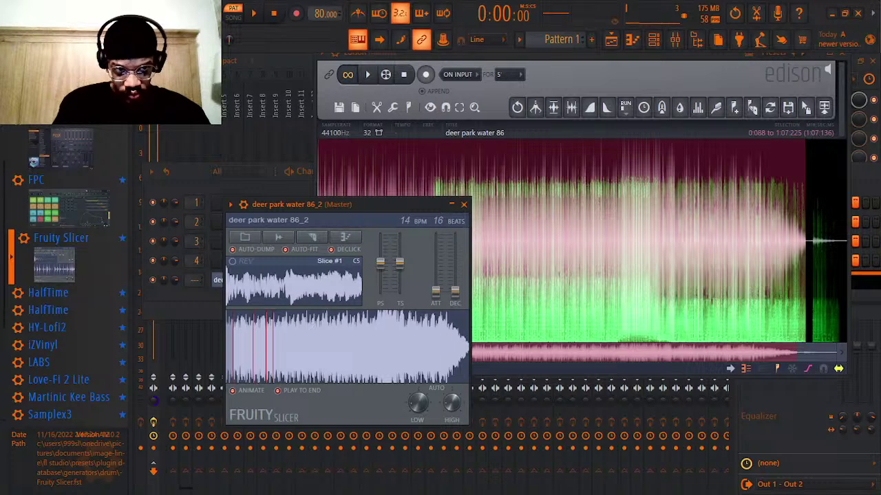
{"action": "left_click_drag", "start_coordinate": [451, 404], "coordinate": [451, 406]}
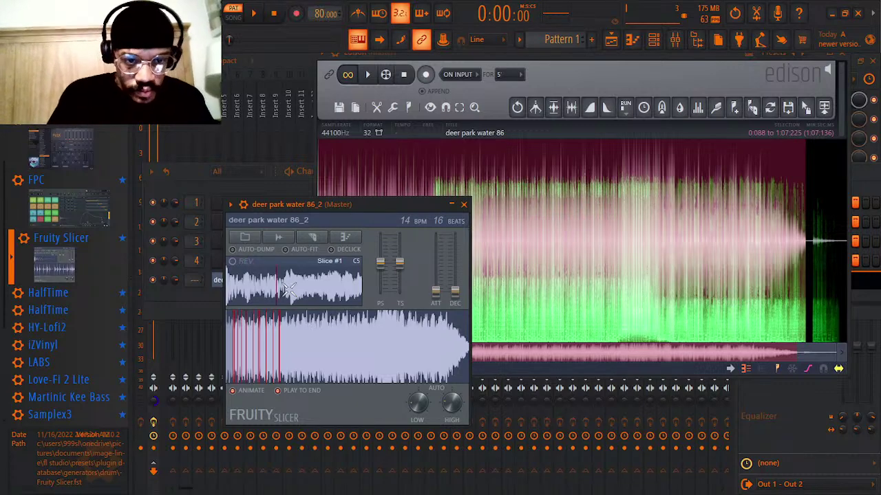
{"action": "left_click", "coordinate": [357, 346]}
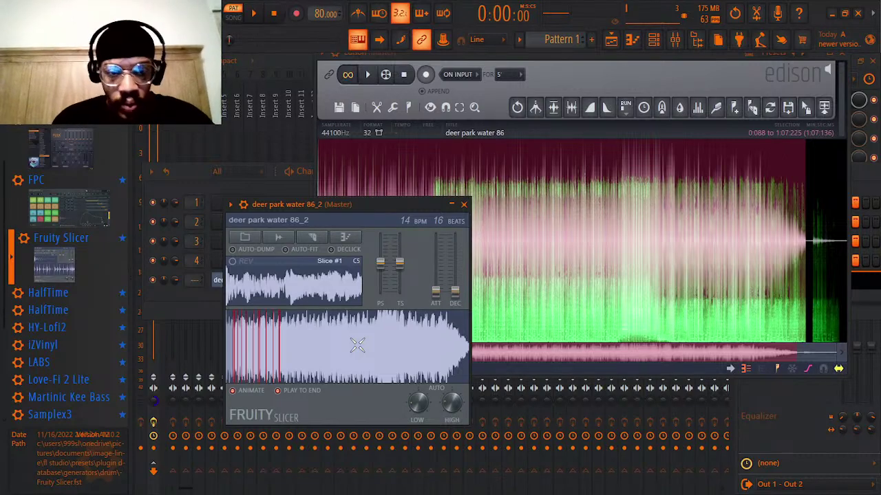
{"action": "key", "text": "z"}
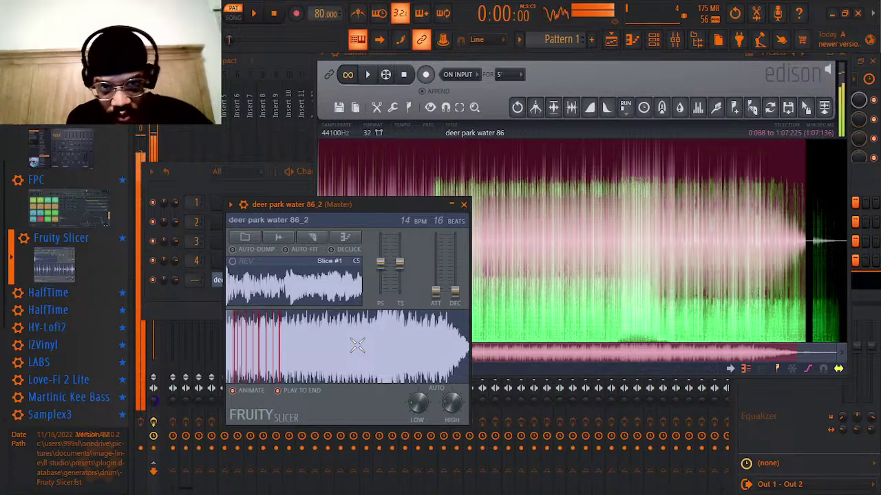
- Route the "deer park water 86_2" channel to mixer track 1 and set the system volume to 2
{"action": "right_click", "coordinate": [219, 281]}
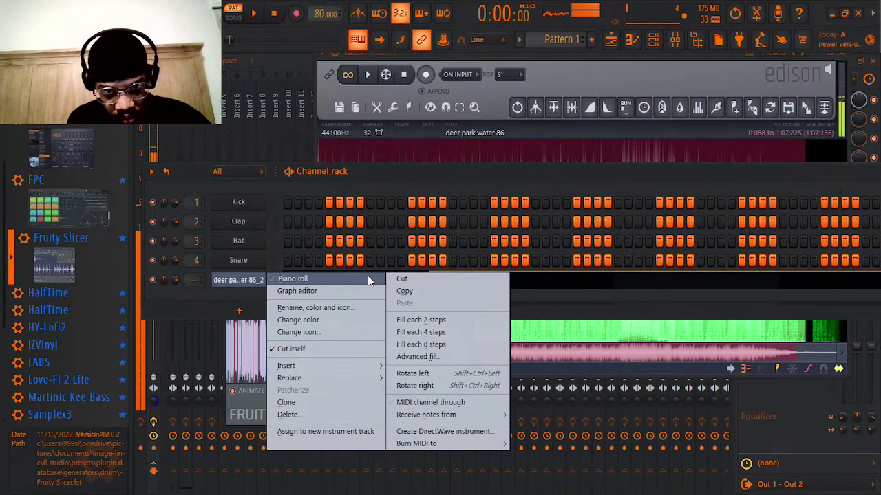
{"action": "left_click", "coordinate": [397, 281]}
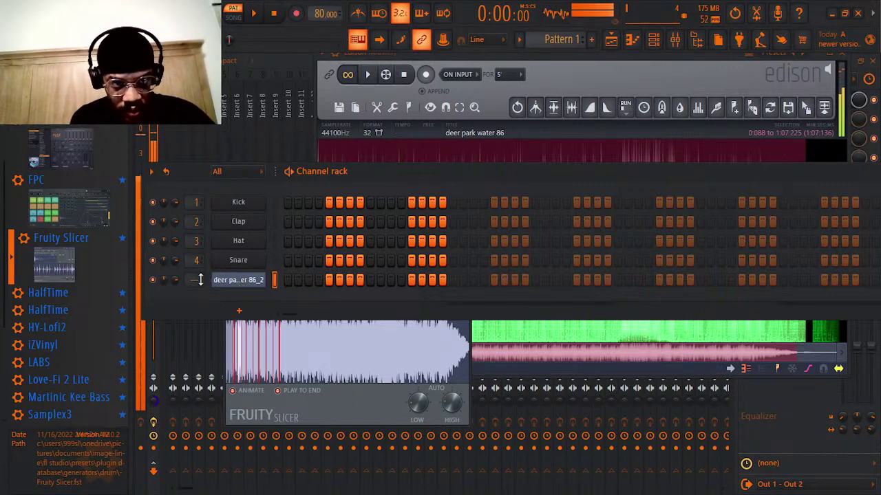
{"action": "left_click_drag", "start_coordinate": [200, 280], "coordinate": [201, 272]}
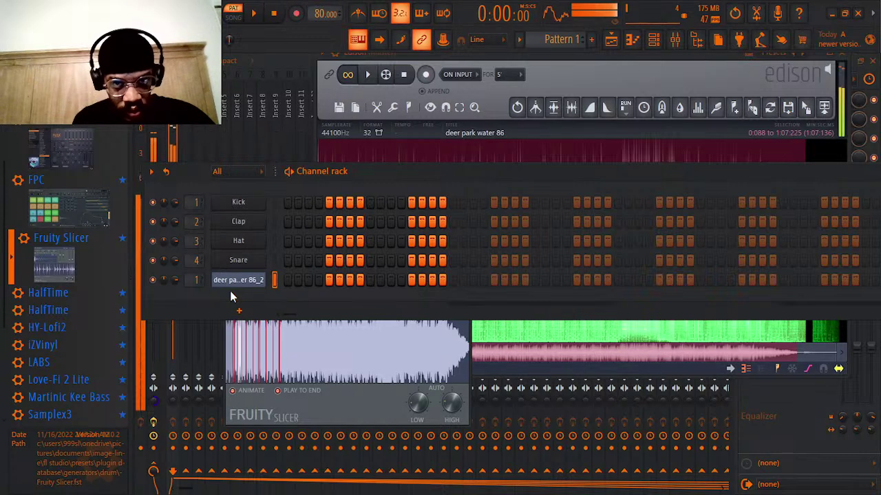
{"action": "key", "text": "XF86AudioRaiseVolume"}
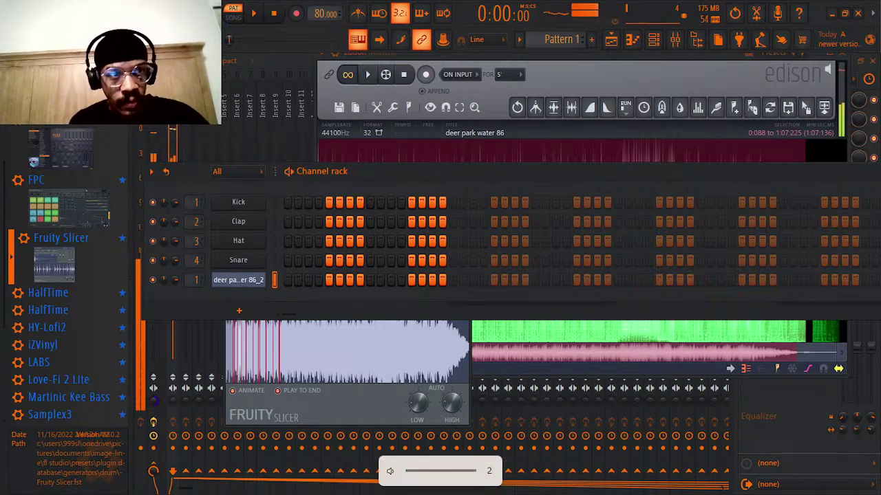
- Open the piano roll of the "deer park water 86_2" channel and leave it without notes
{"action": "right_click", "coordinate": [250, 283]}
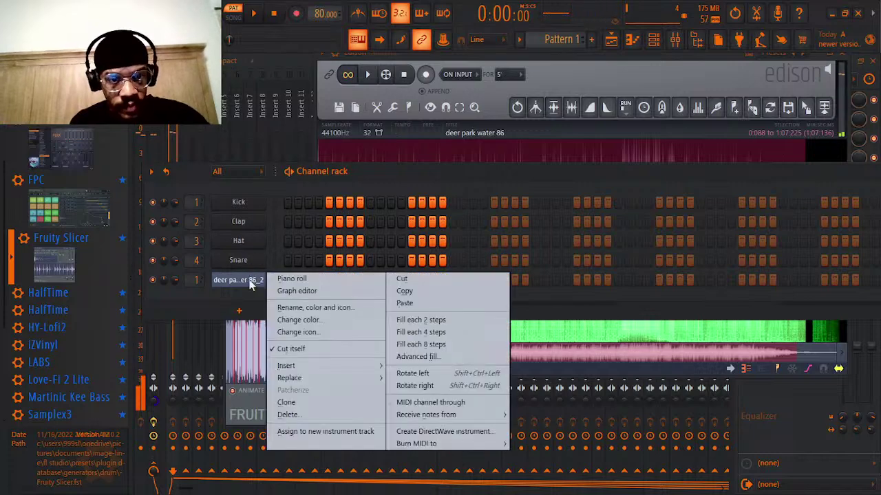
{"action": "left_click", "coordinate": [279, 278]}
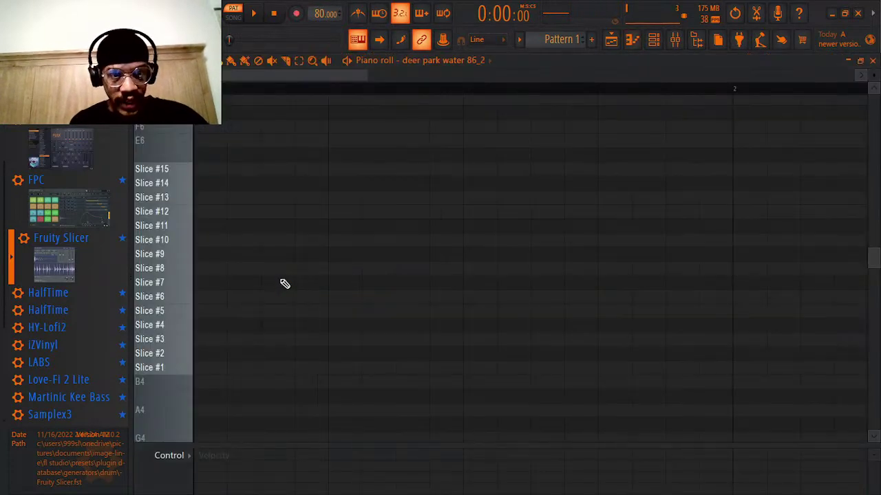
{"action": "left_click", "coordinate": [214, 126]}
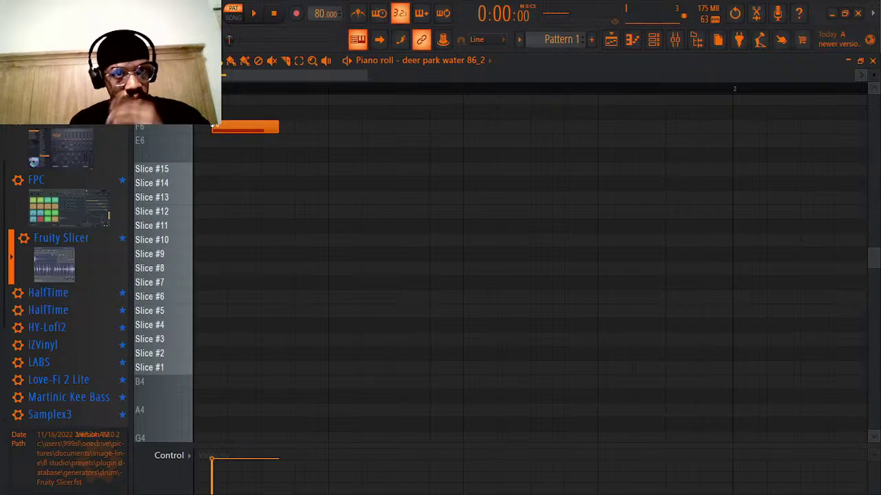
{"action": "right_click", "coordinate": [217, 128]}
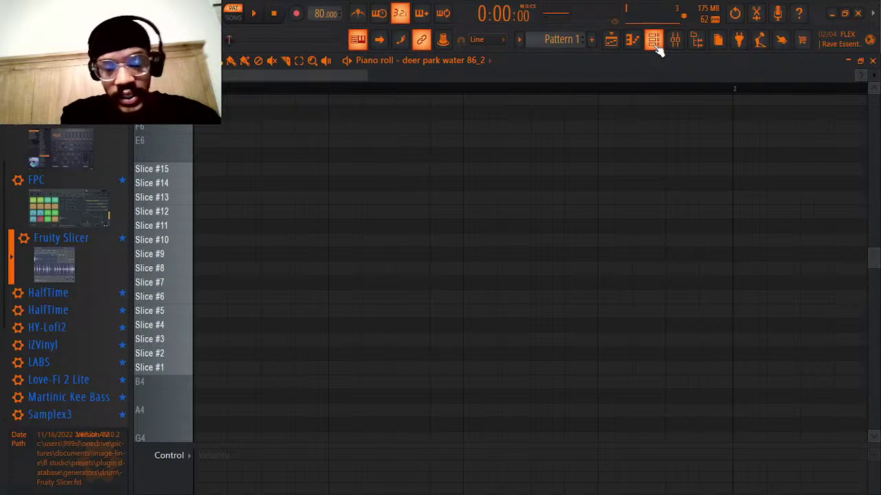
- Audition individual slices of the sample, including Slice #5, Slice #1 and Slice #4, to find a pairing
{"action": "key", "text": "c"}
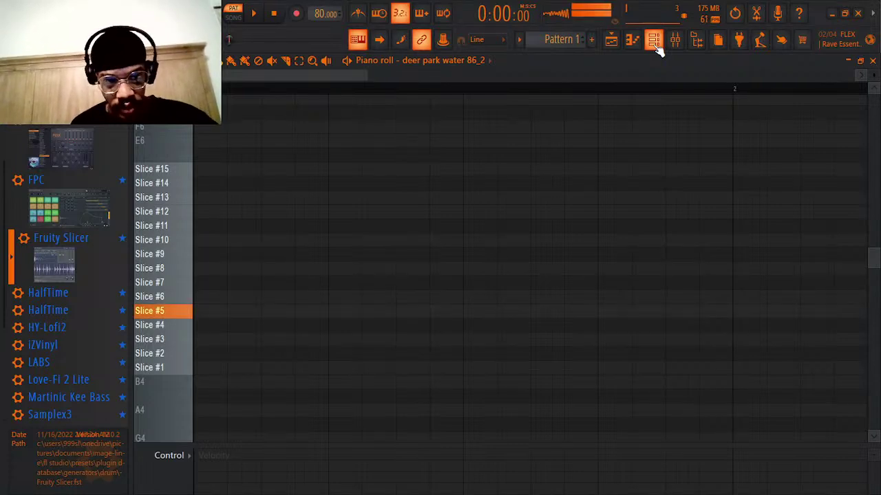
{"action": "key", "text": "x"}
{"action": "key", "text": "z"}
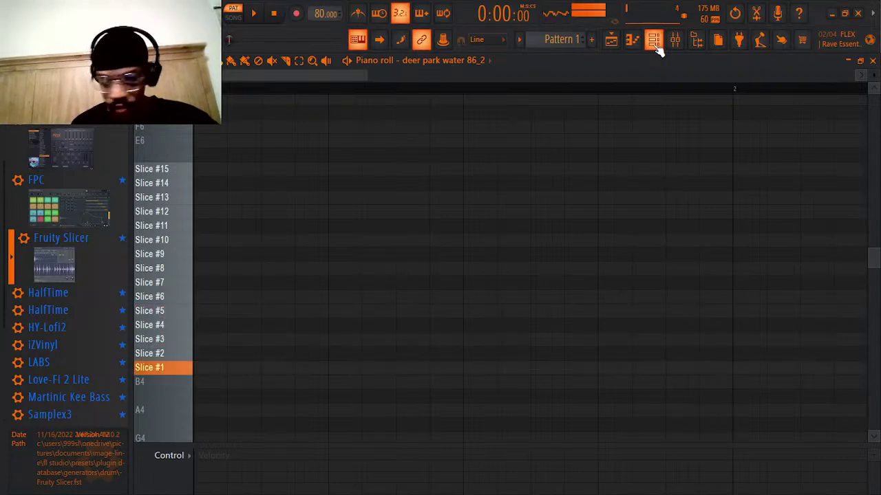
{"action": "key", "text": "d"}
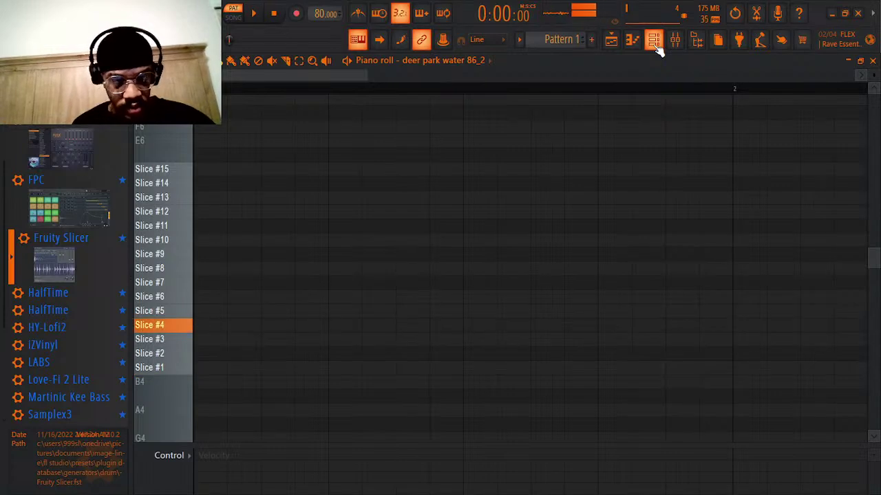
{"action": "key", "text": "z"}
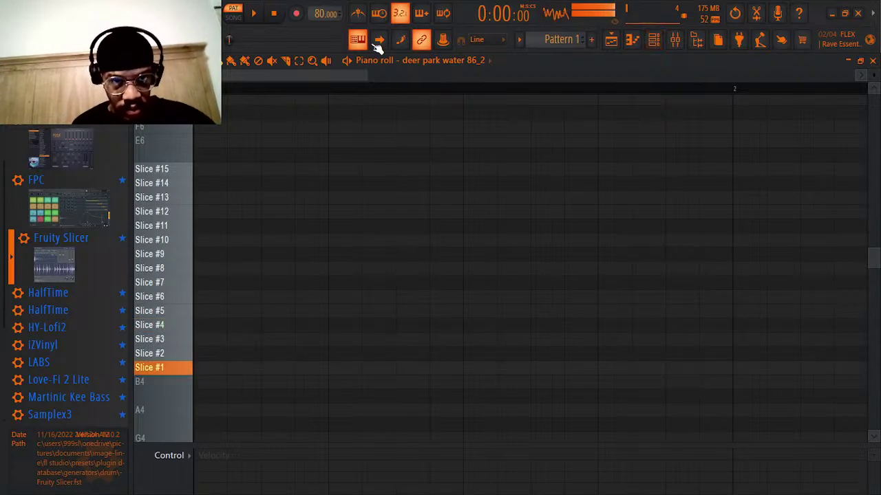
{"action": "key", "text": "d"}
- Record a live take into Pattern 1 with Slice #1 followed by Slice #4, and stop just after bar 2 begins
{"action": "left_click", "coordinate": [297, 15]}
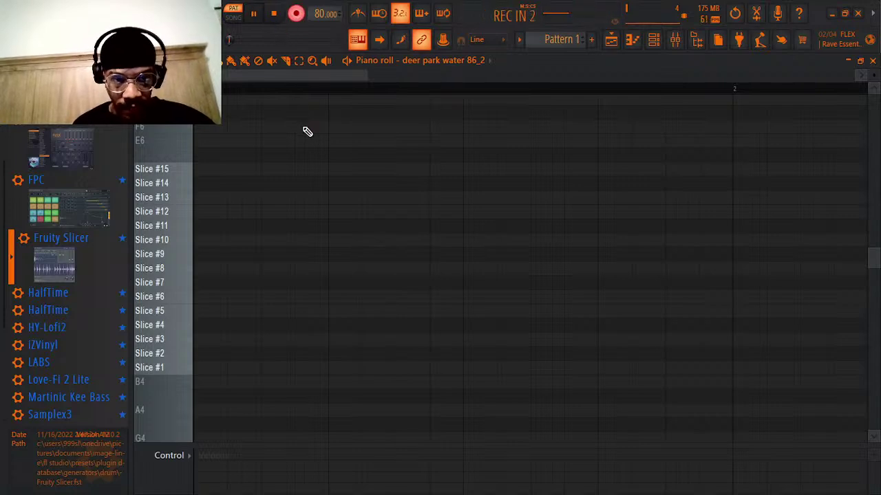
{"action": "key", "text": "z"}
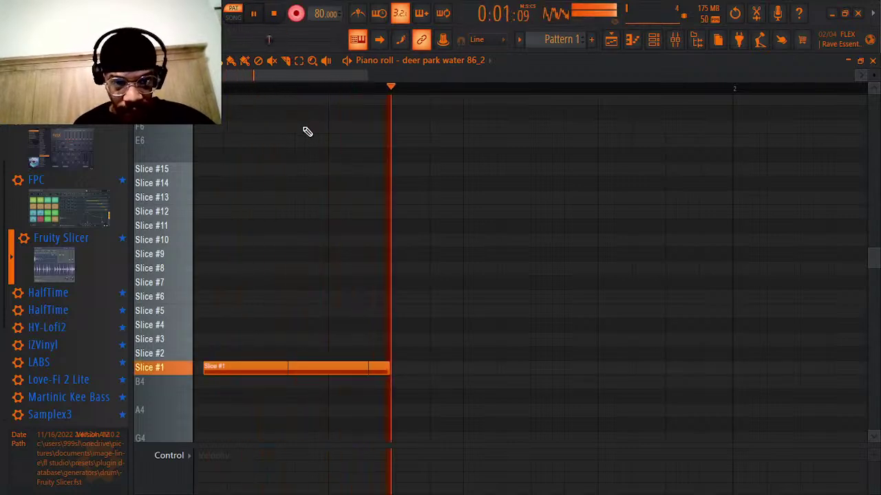
{"action": "key", "text": "d"}
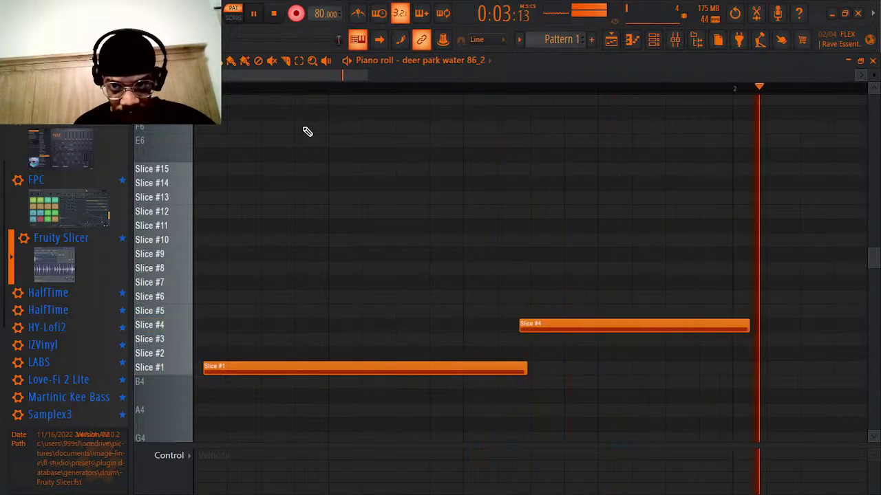
{"action": "key", "text": "space"}
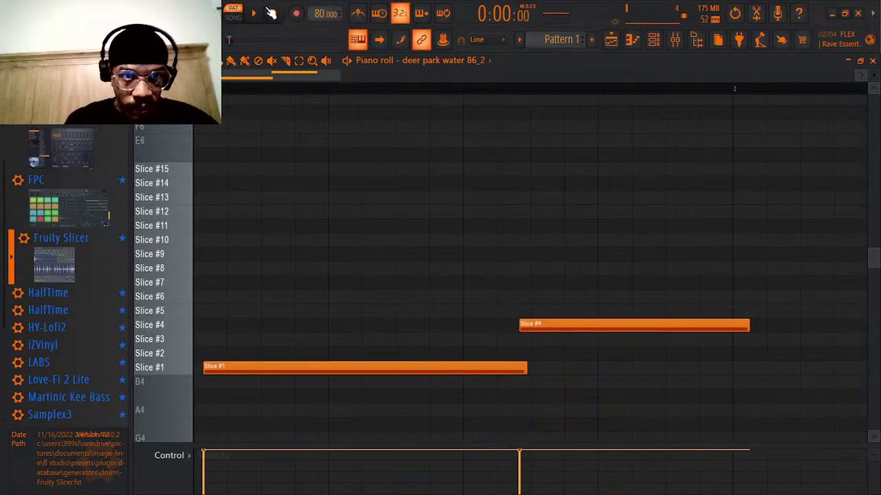
- Shift both recorded notes together to the start of bar 1 and trim the Slice #4 note to end at bar 2
{"action": "left_click", "coordinate": [299, 61]}
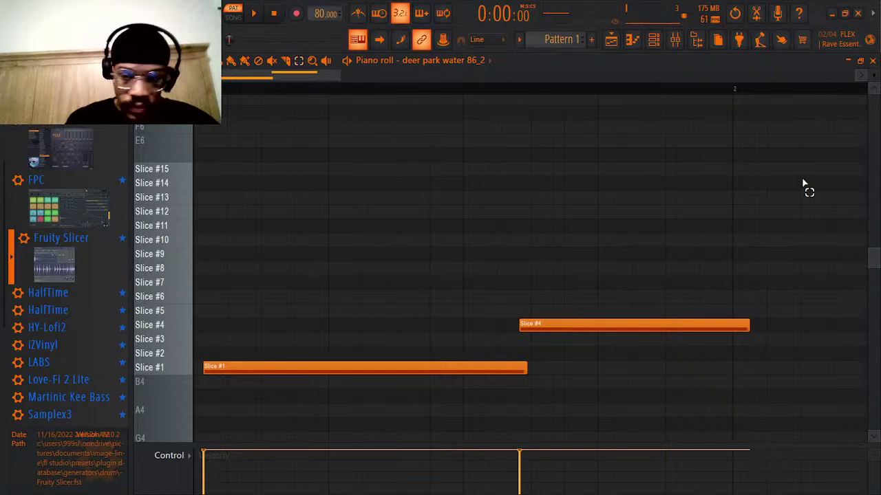
{"action": "key", "text": "ctrl+a"}
{"action": "scroll", "coordinate": [670, 283], "scroll_direction": "down", "scroll_amount": 3}
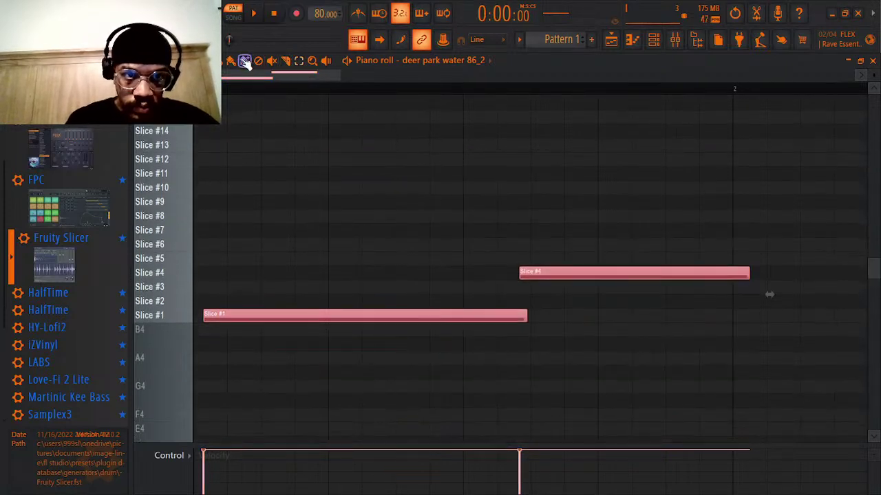
{"action": "left_click_drag", "start_coordinate": [330, 318], "coordinate": [206, 315]}
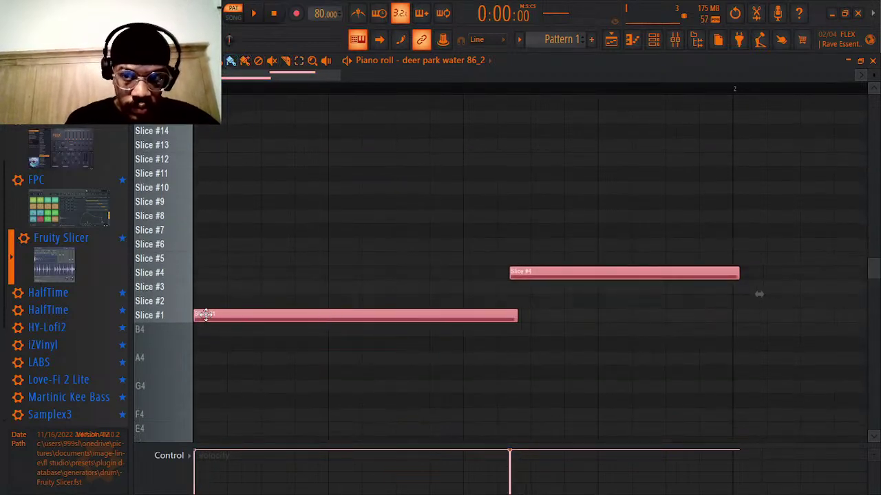
{"action": "left_click", "coordinate": [731, 326]}
{"action": "right_click", "coordinate": [743, 329]}
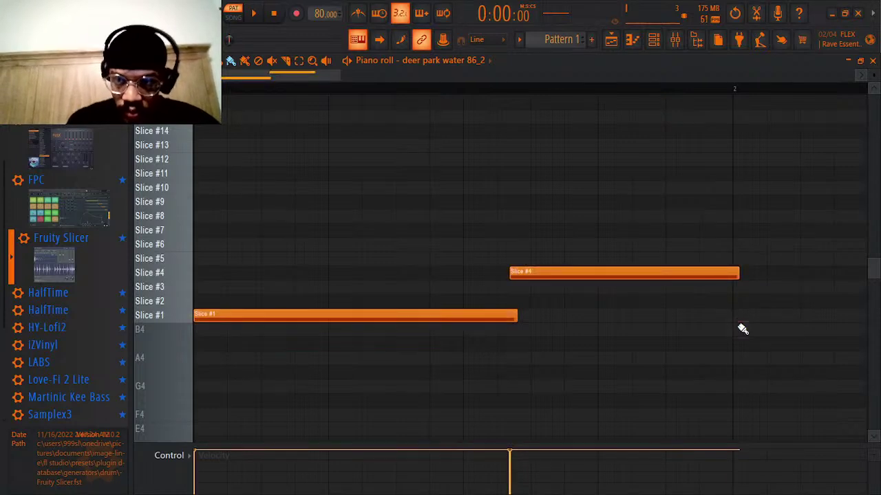
{"action": "left_click_drag", "start_coordinate": [736, 273], "coordinate": [731, 274]}
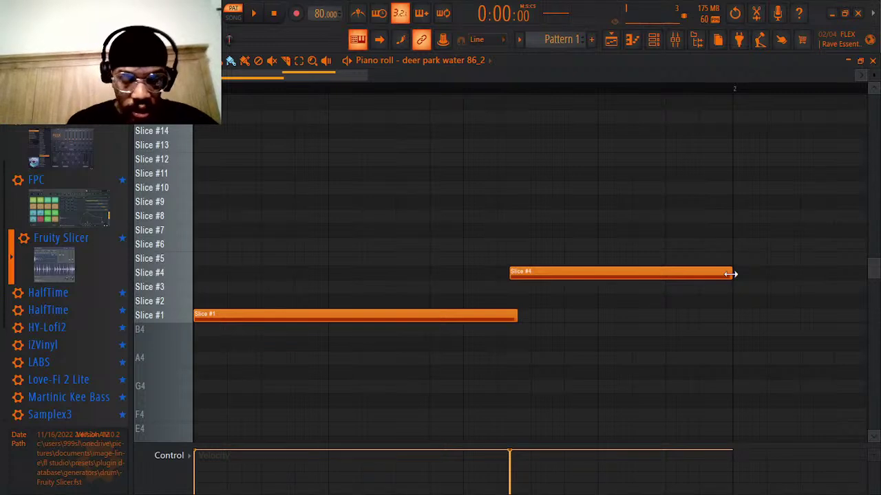
- Play back Pattern 1 and check the note properties of the Slice #4 and Slice #1 notes
{"action": "key", "text": "space"}
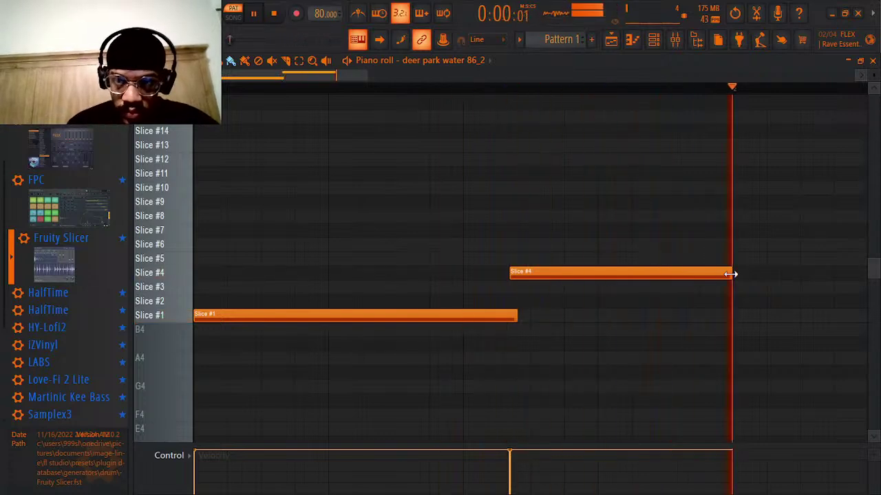
{"action": "key", "text": "space"}
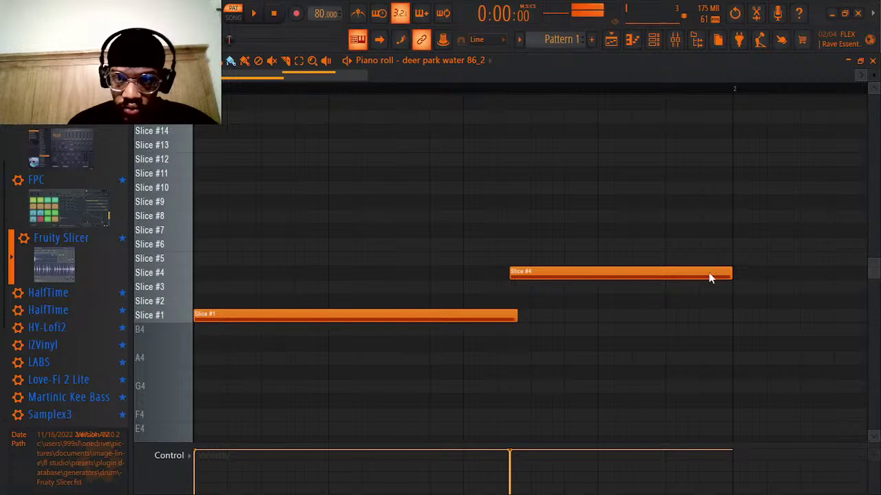
{"action": "double_click", "coordinate": [711, 277]}
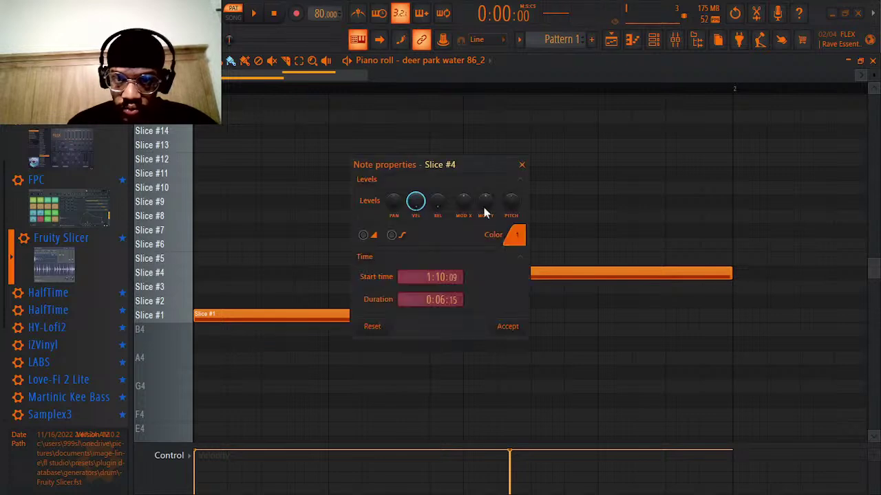
{"action": "left_click", "coordinate": [507, 326]}
{"action": "key", "text": "space"}
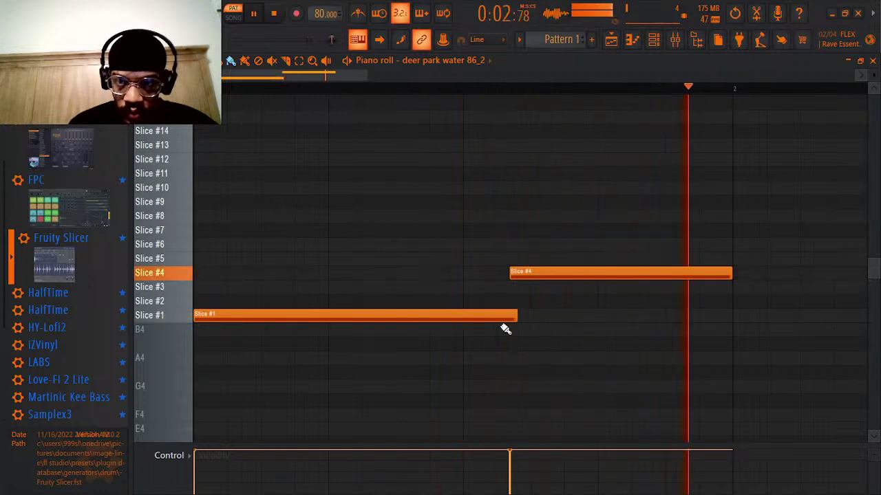
{"action": "double_click", "coordinate": [487, 314]}
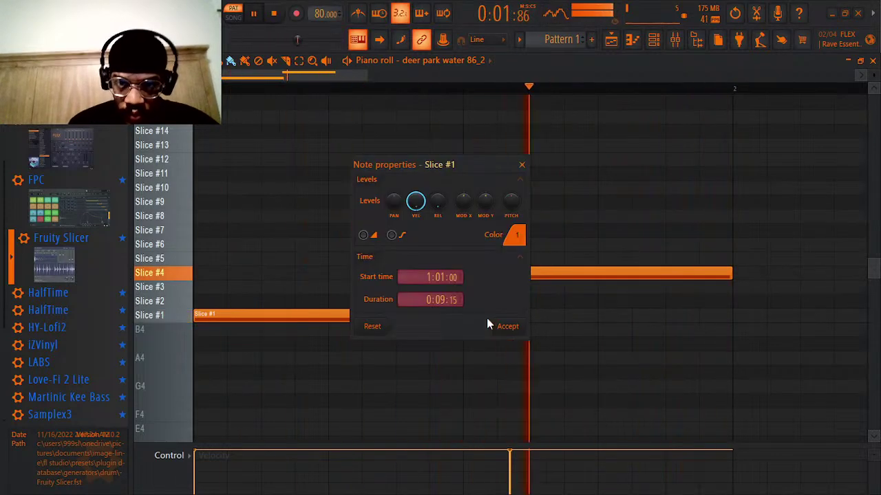
{"action": "left_click", "coordinate": [504, 327]}
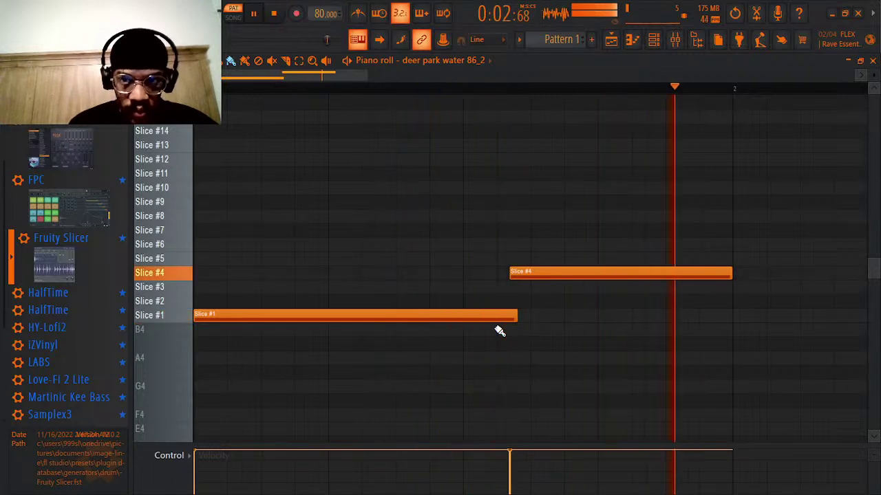
{"action": "key", "text": "space"}
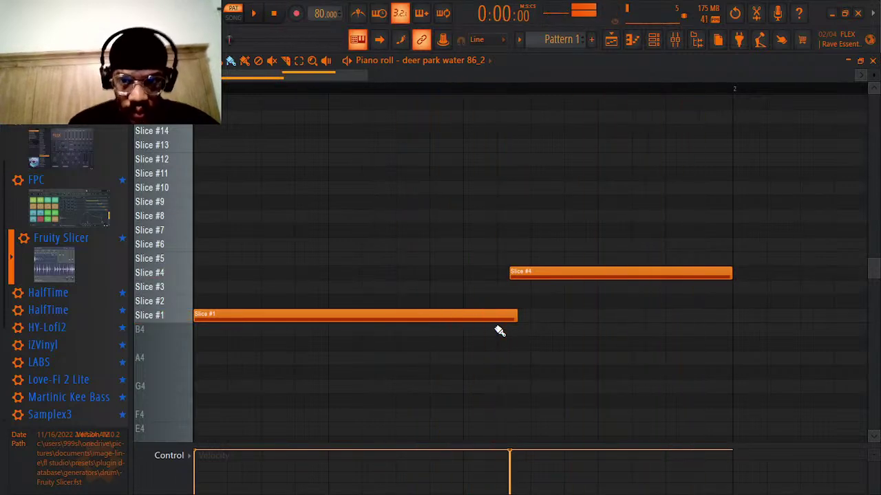
- Save the project as "SHOTTIE JAZZ" directly in D:\2025 PROJECTS, without creating a new project folder
{"action": "left_click", "coordinate": [659, 44]}
{"action": "left_click", "coordinate": [14, 12]}
{"action": "left_click", "coordinate": [35, 97]}
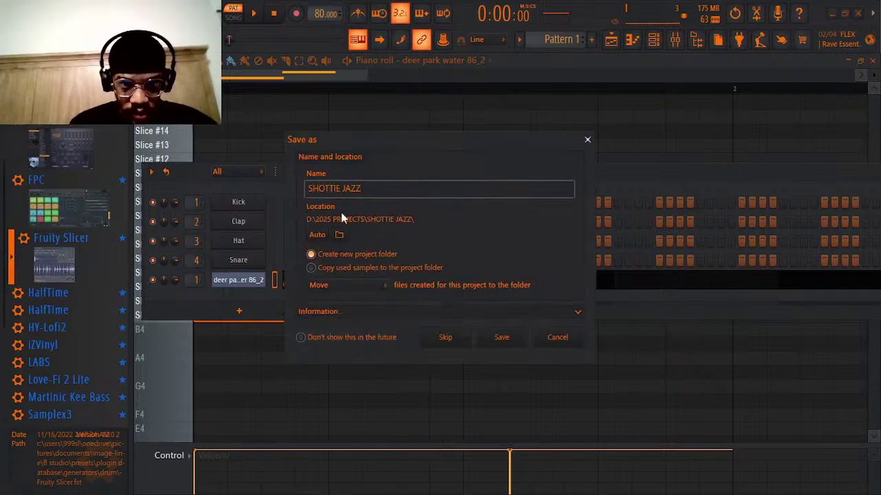
{"action": "left_click", "coordinate": [331, 255]}
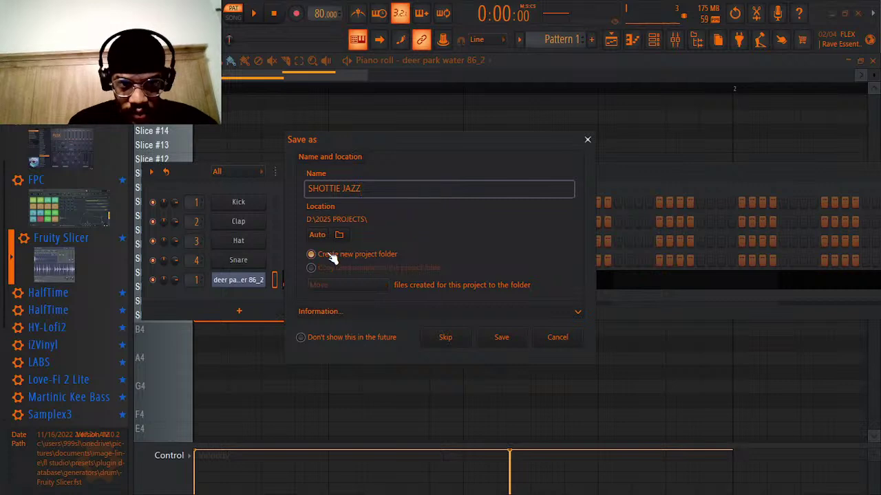
{"action": "left_click", "coordinate": [501, 347]}
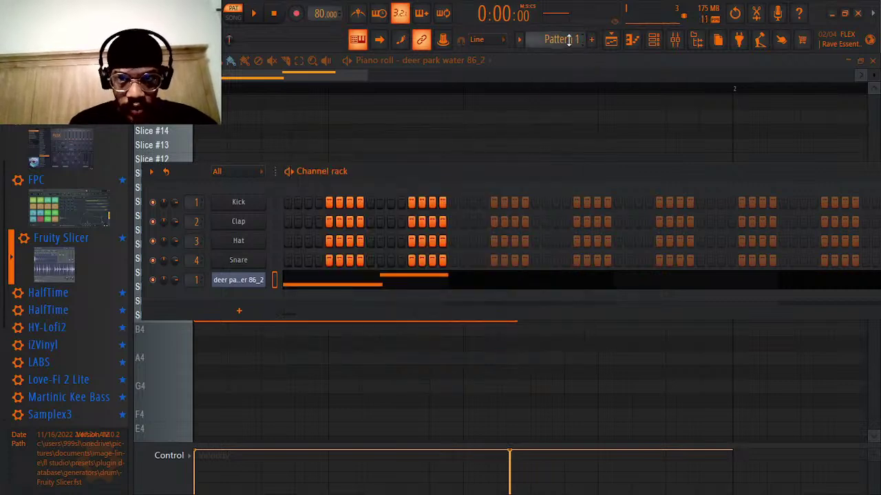
- Switch to Pattern 2 and open the piano roll of the "deer park water 86_2" channel
{"action": "left_click_drag", "start_coordinate": [568, 40], "coordinate": [568, 28]}
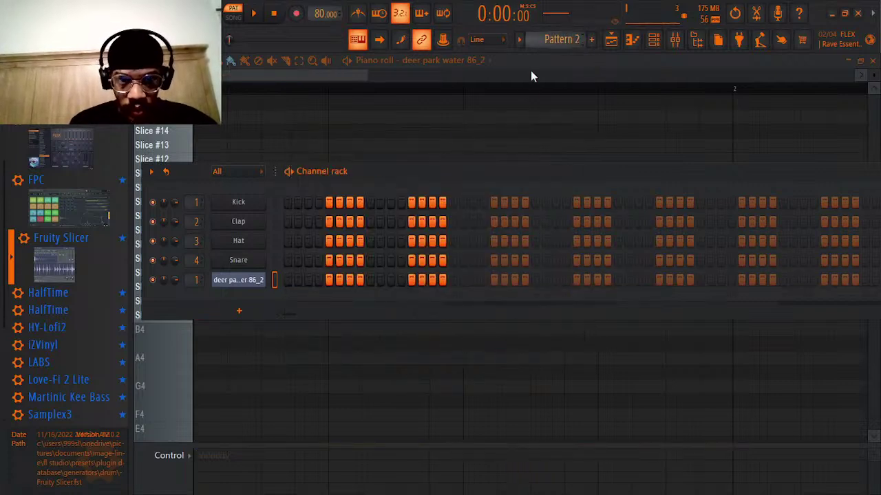
{"action": "right_click", "coordinate": [227, 289]}
{"action": "left_click", "coordinate": [259, 288]}
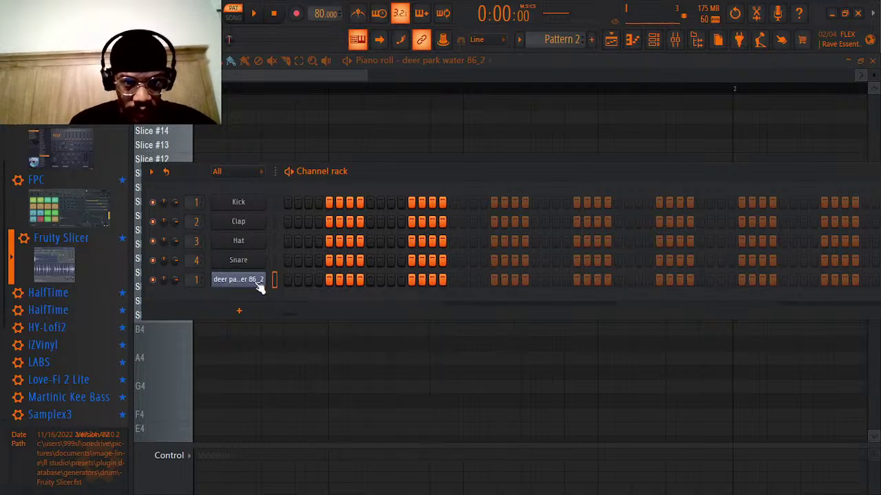
{"action": "left_click", "coordinate": [259, 288]}
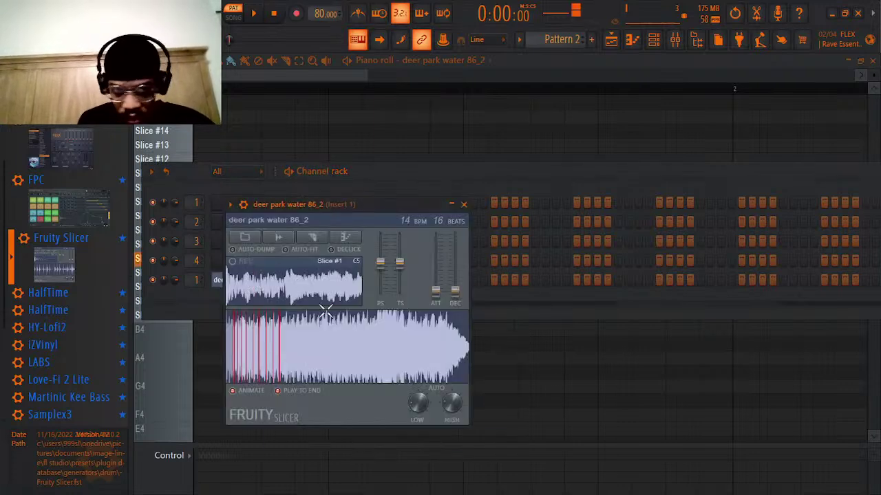
{"action": "left_click", "coordinate": [333, 179]}
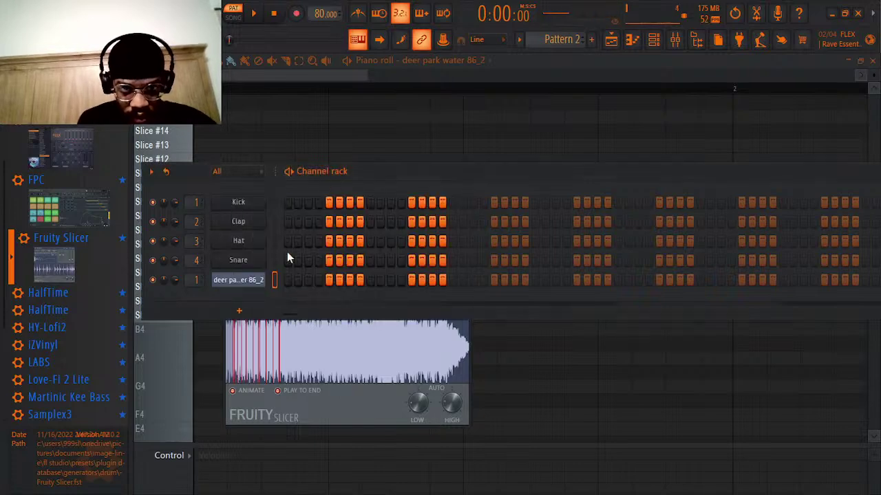
{"action": "right_click", "coordinate": [246, 288]}
{"action": "left_click", "coordinate": [297, 283]}
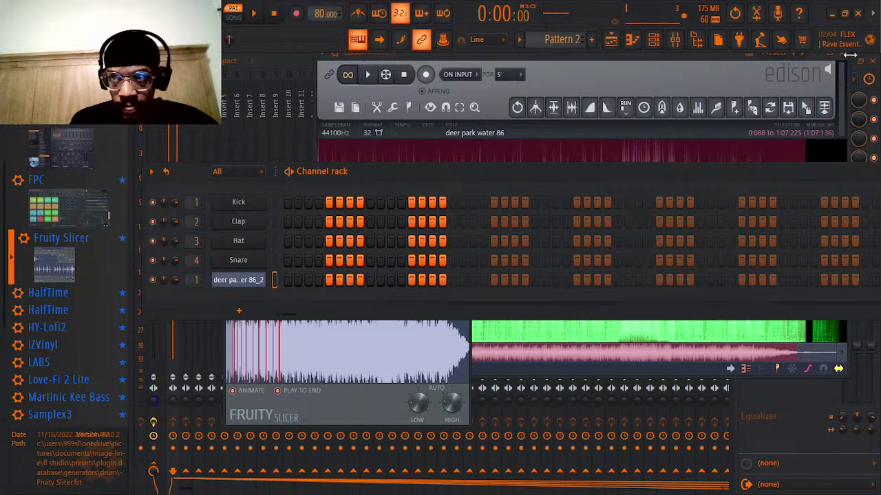
{"action": "left_click", "coordinate": [849, 58]}
{"action": "left_click", "coordinate": [653, 39]}
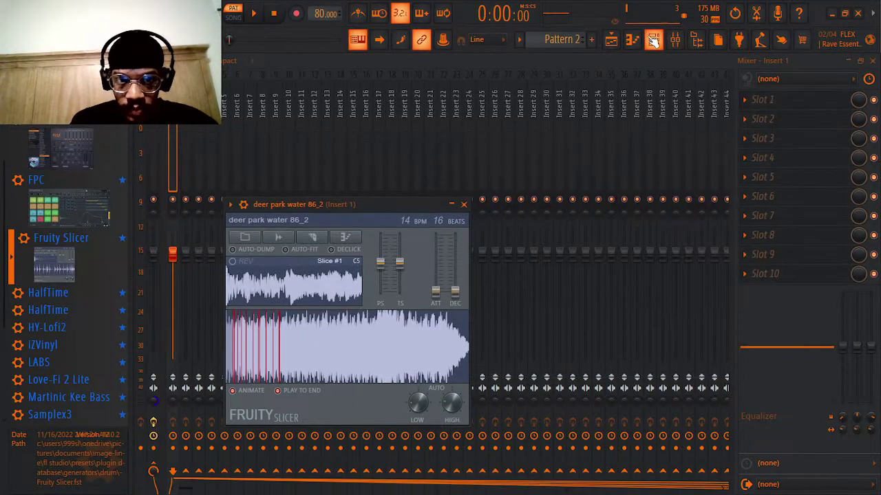
{"action": "right_click", "coordinate": [223, 281]}
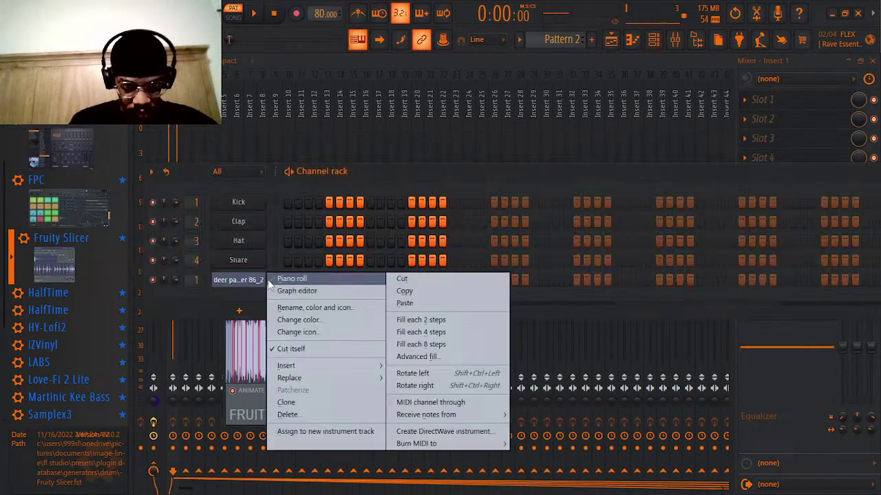
{"action": "left_click", "coordinate": [281, 278]}
- Audition Slices #9, #11, #13, #14, #15, #7, #5 and #4 to choose a starting chop, ending on Slice #15
{"action": "left_click", "coordinate": [150, 257]}
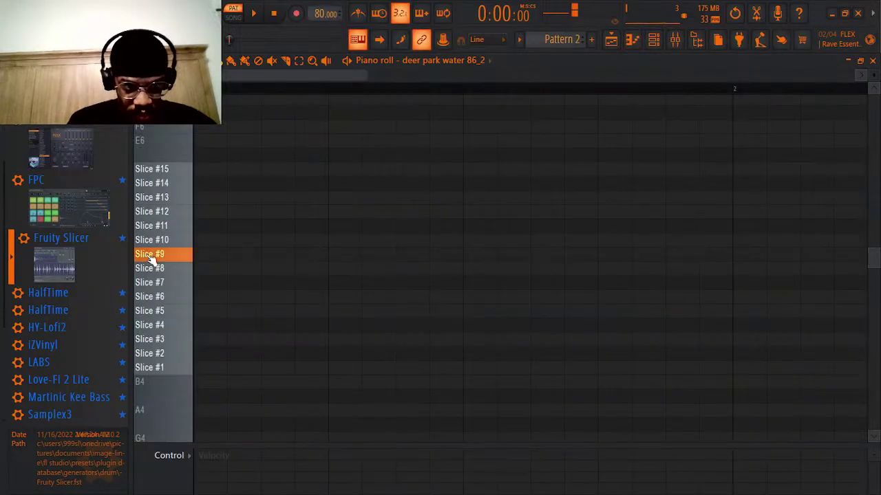
{"action": "left_click", "coordinate": [158, 228]}
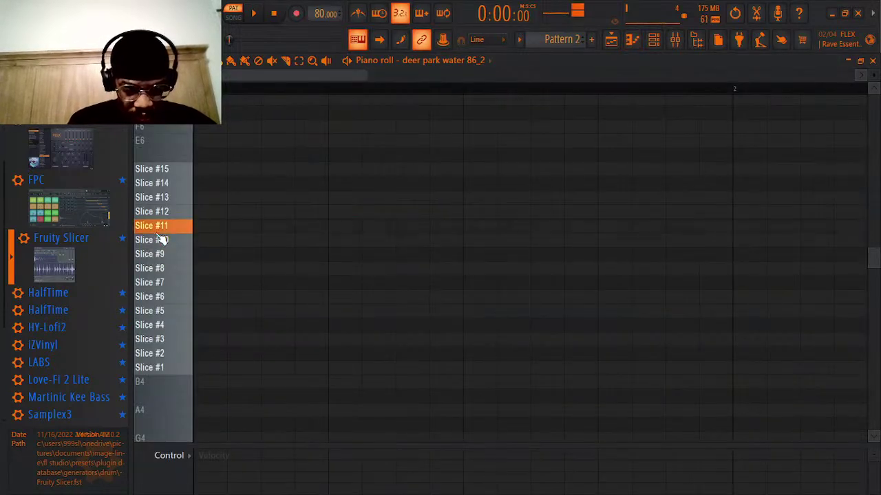
{"action": "left_click", "coordinate": [173, 198]}
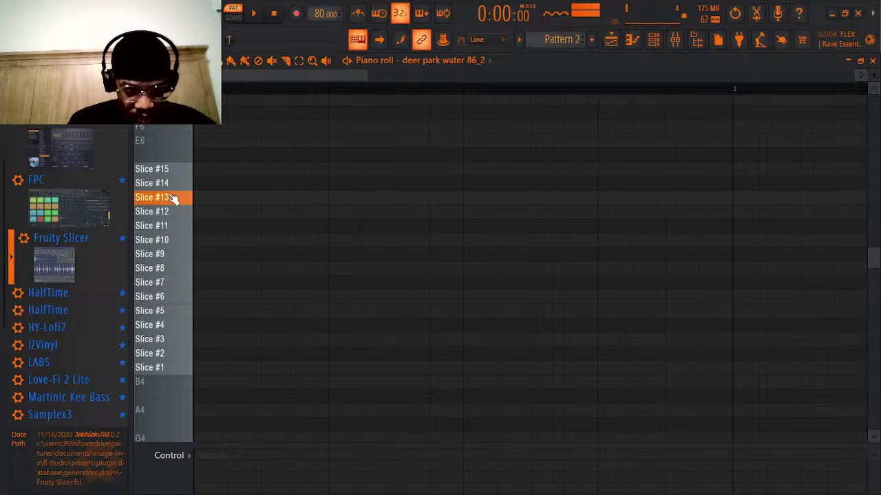
{"action": "left_click", "coordinate": [176, 188]}
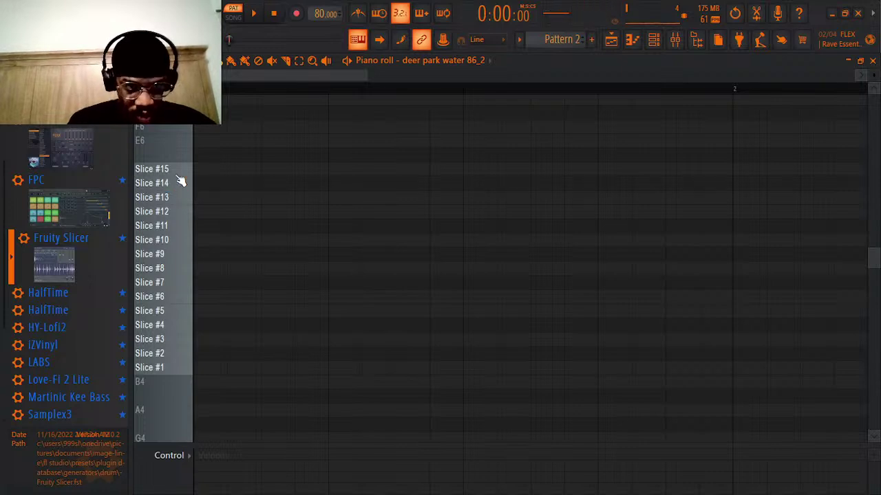
{"action": "left_click", "coordinate": [179, 176]}
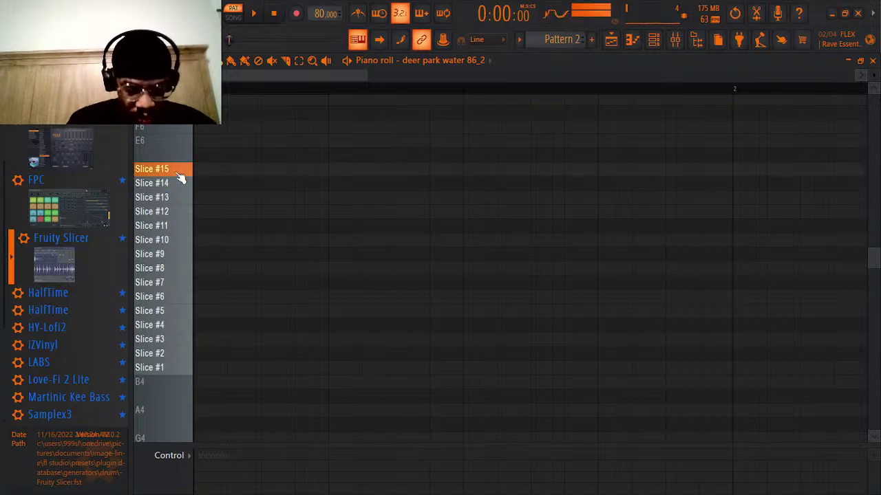
{"action": "left_click", "coordinate": [175, 288]}
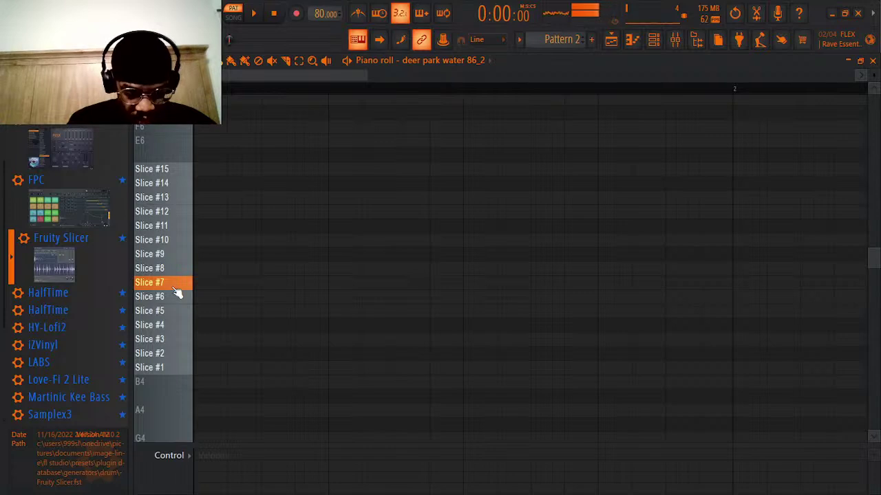
{"action": "left_click", "coordinate": [172, 312]}
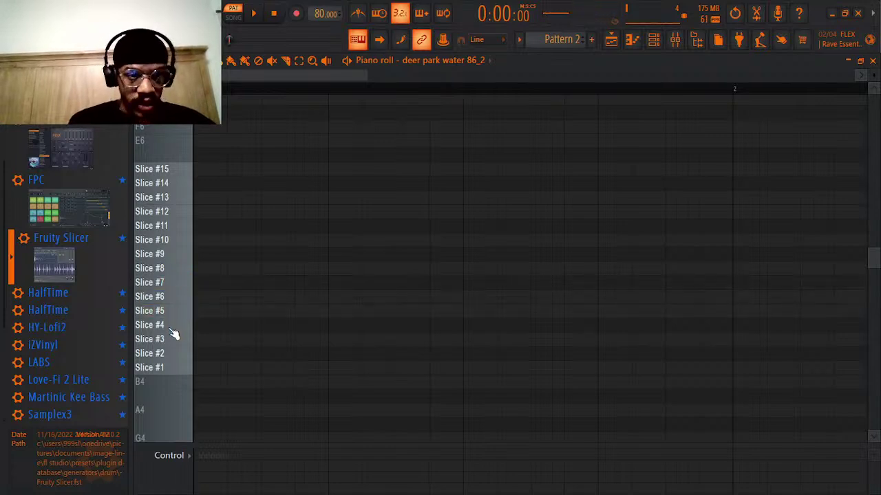
{"action": "left_click", "coordinate": [172, 328]}
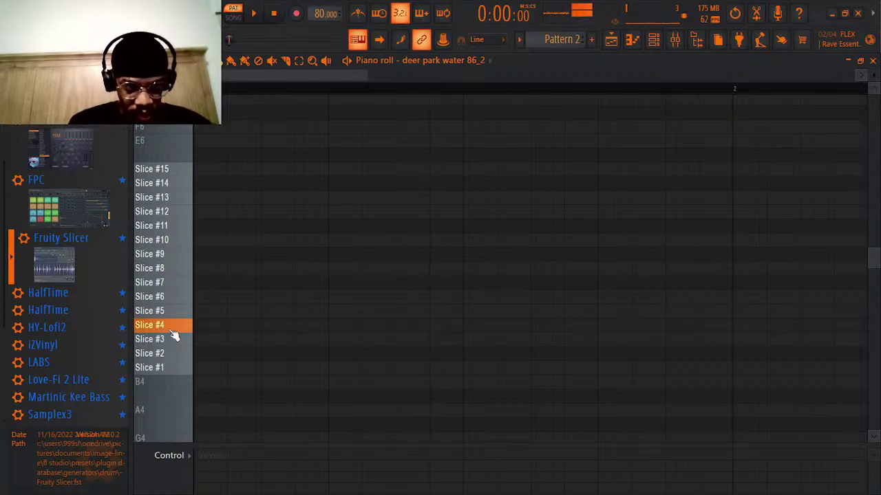
{"action": "left_click", "coordinate": [171, 172]}
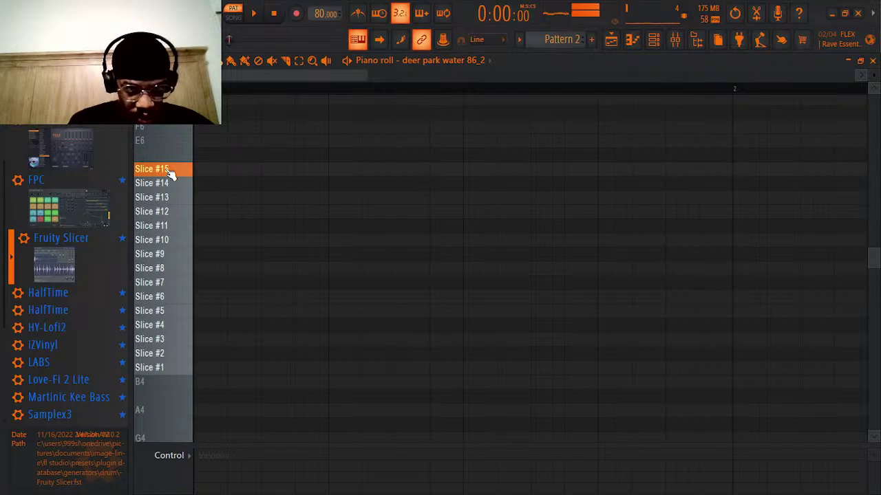
- Place a half-bar Slice #15 note at the start of bar 1 and a half-bar Slice #14 note directly after it, with playback running
{"action": "left_click", "coordinate": [206, 173]}
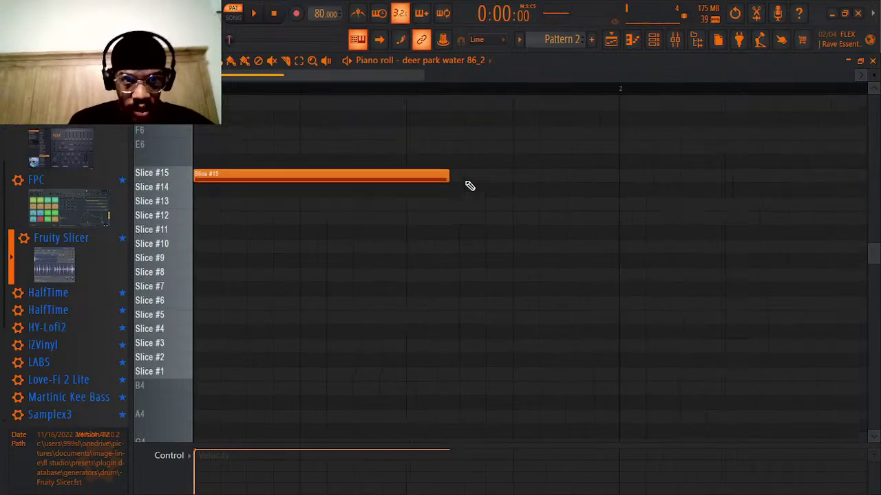
{"action": "key", "text": "space"}
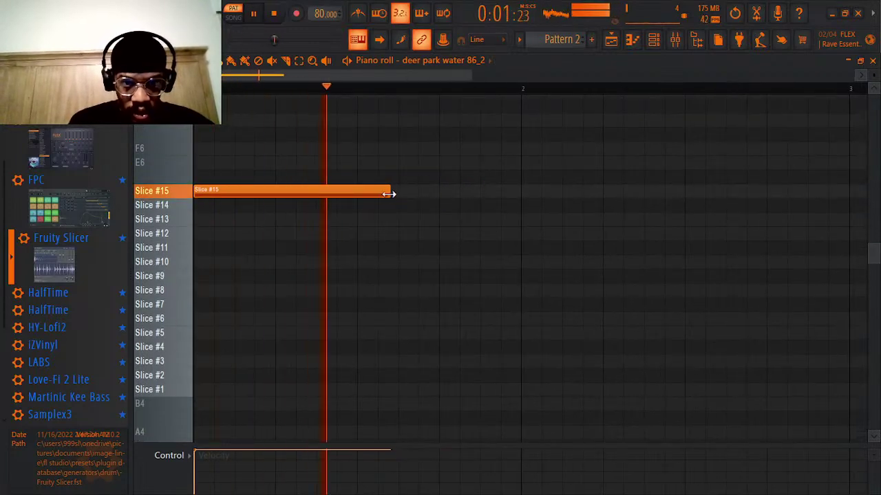
{"action": "left_click_drag", "start_coordinate": [389, 194], "coordinate": [356, 194]}
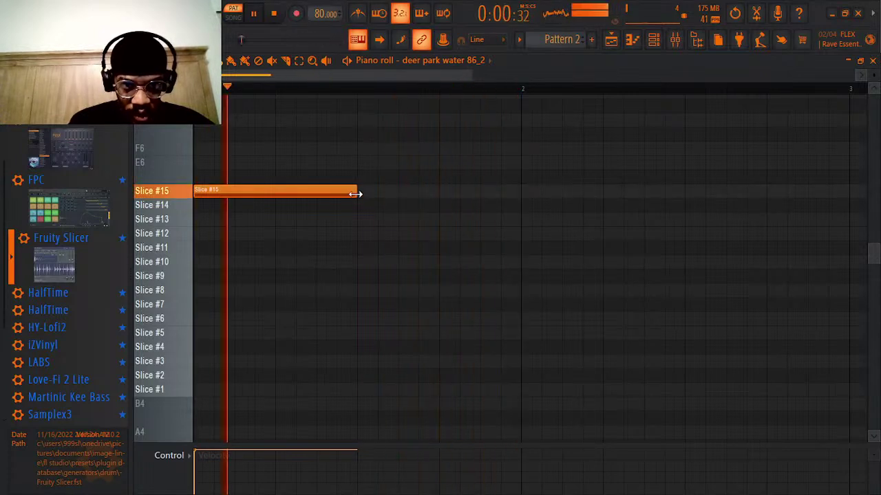
{"action": "left_click", "coordinate": [359, 205]}
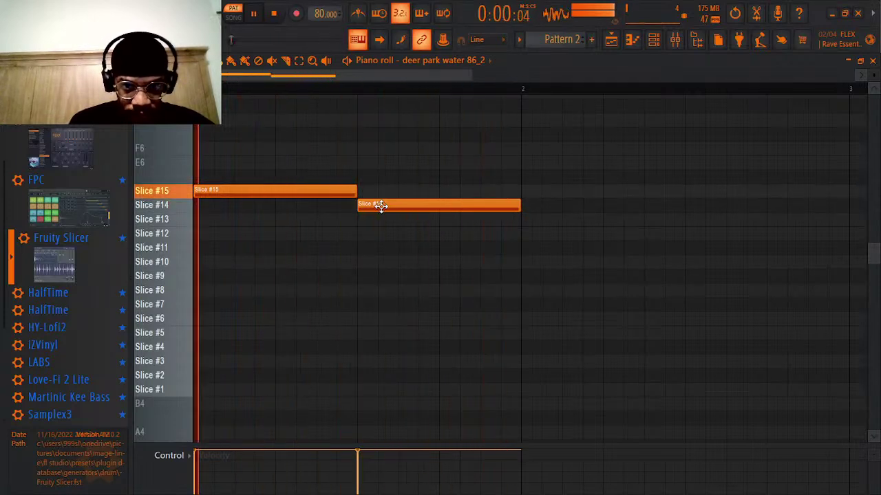
- Move the second note to Slice #9, trying Slices #12 and #10, and the first note to Slice #2, trying Slice #4
{"action": "left_click_drag", "start_coordinate": [380, 206], "coordinate": [380, 240]}
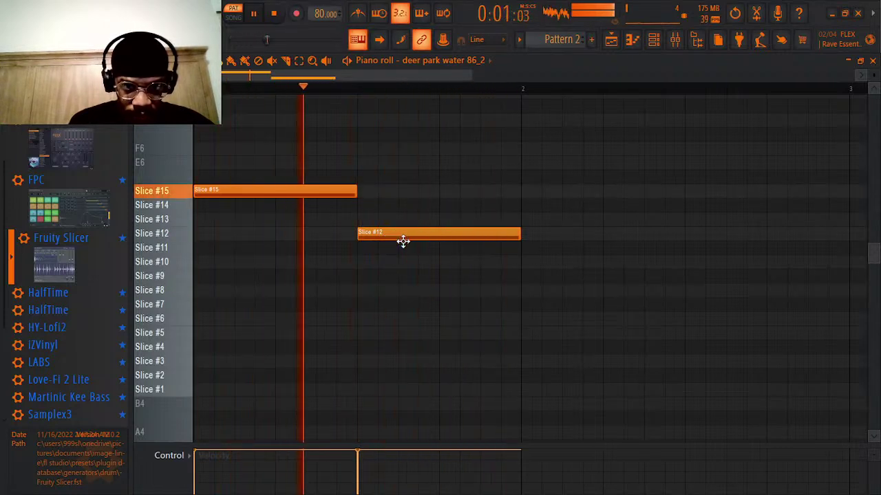
{"action": "left_click_drag", "start_coordinate": [403, 241], "coordinate": [403, 263]}
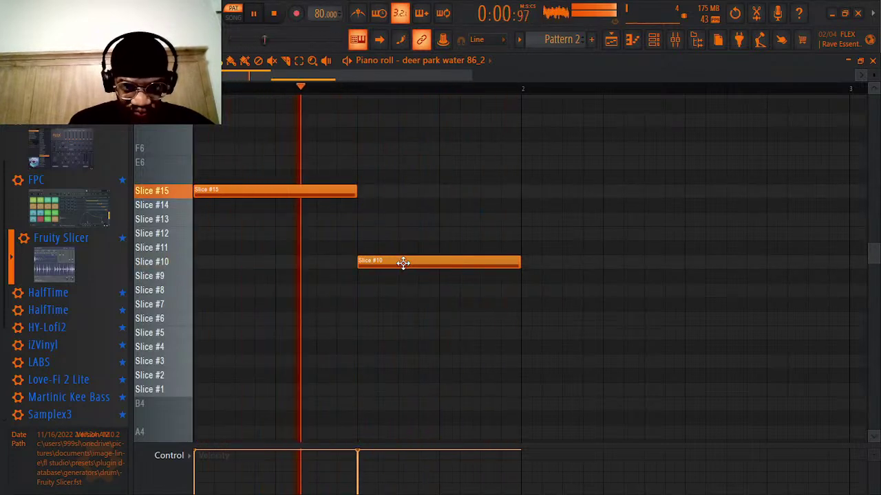
{"action": "left_click_drag", "start_coordinate": [403, 263], "coordinate": [403, 279]}
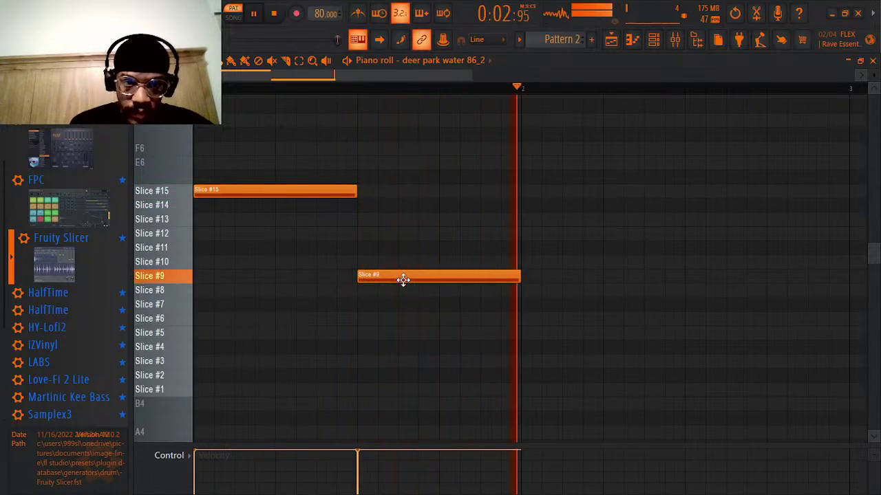
{"action": "left_click_drag", "start_coordinate": [301, 191], "coordinate": [262, 341]}
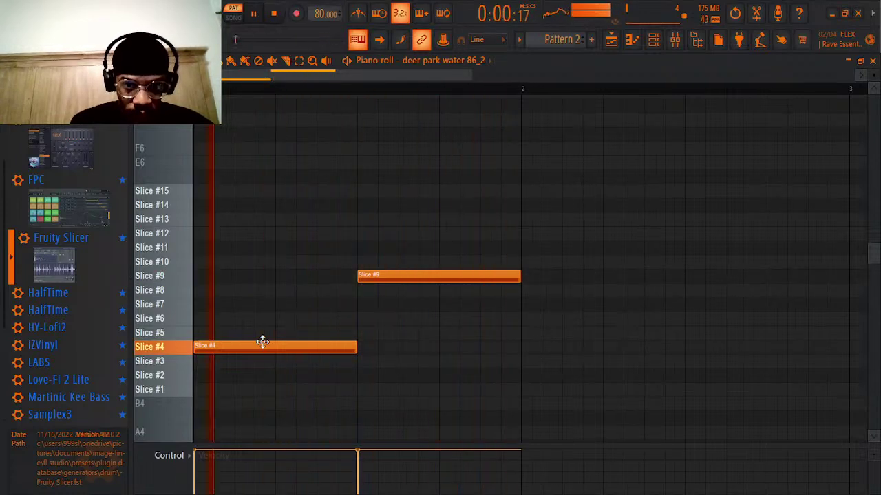
{"action": "left_click_drag", "start_coordinate": [259, 347], "coordinate": [252, 377]}
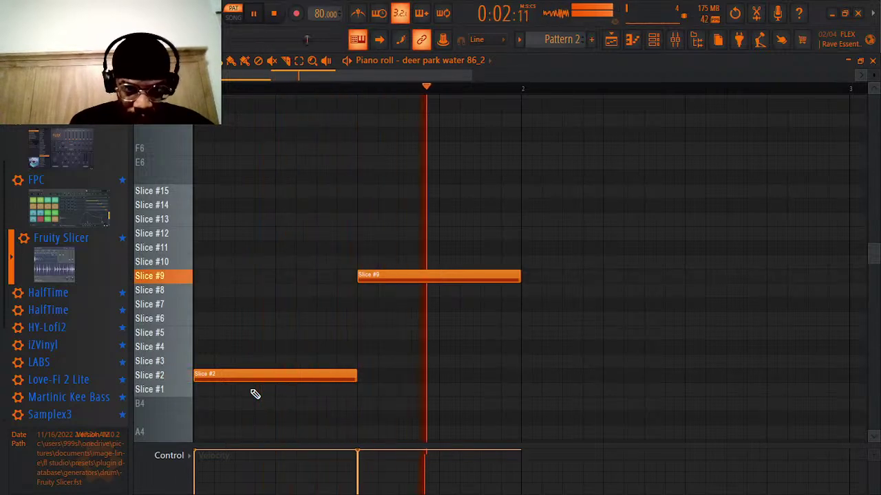
- Move the first note to Slice #12, stop playback and bring up the channel rack
{"action": "mouse_move", "coordinate": [252, 379]}
{"action": "left_mouse_down"}
{"action": "mouse_move", "coordinate": [217, 175]}
{"action": "mouse_move", "coordinate": [210, 237]}
{"action": "left_mouse_up"}
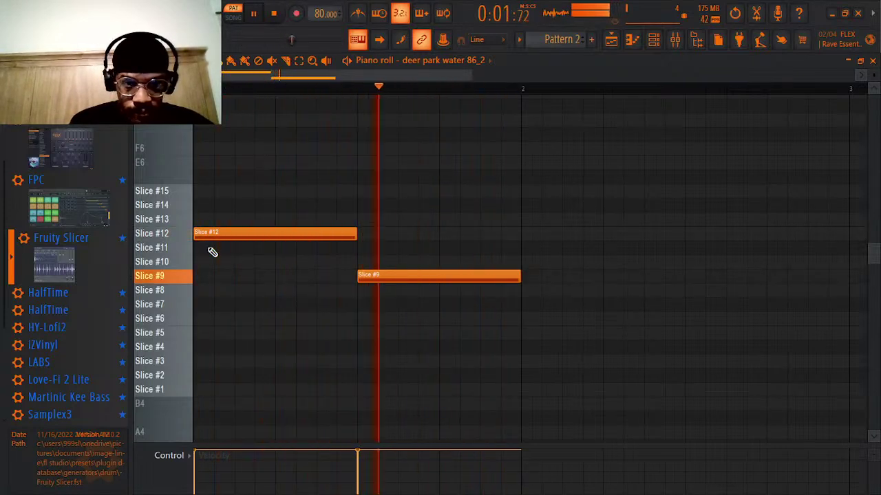
{"action": "key", "text": "space"}
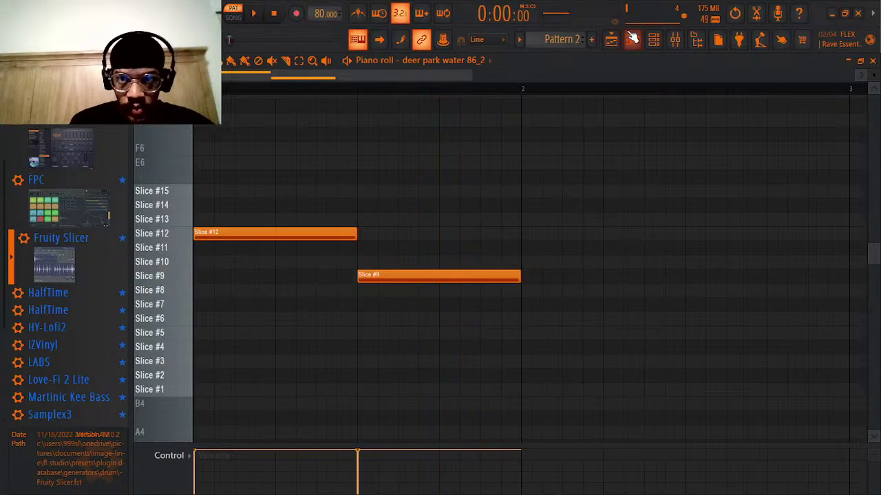
{"action": "left_click", "coordinate": [653, 39]}
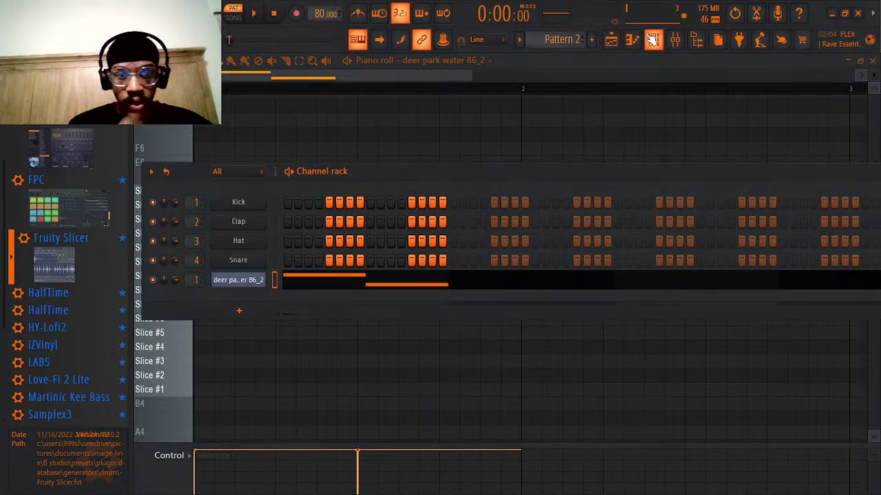
{"action": "left_click_drag", "start_coordinate": [672, 185], "coordinate": [655, 167]}
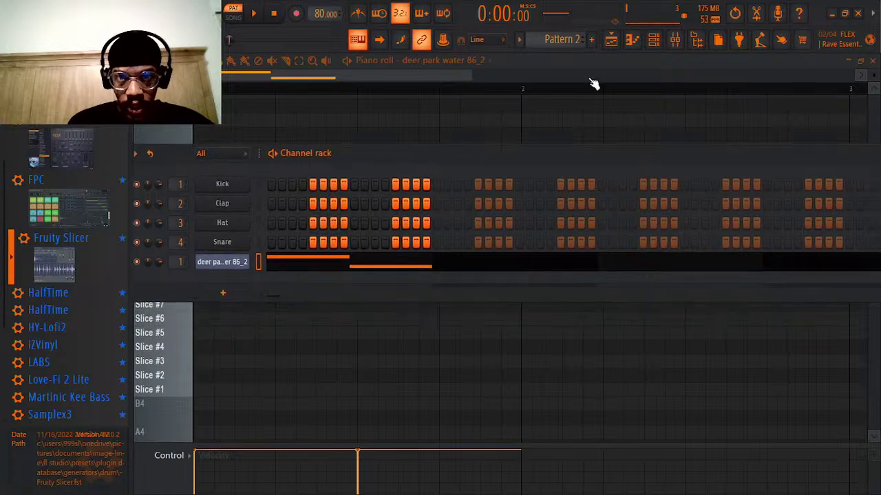
{"action": "left_click", "coordinate": [664, 41]}
{"action": "left_click", "coordinate": [664, 40]}
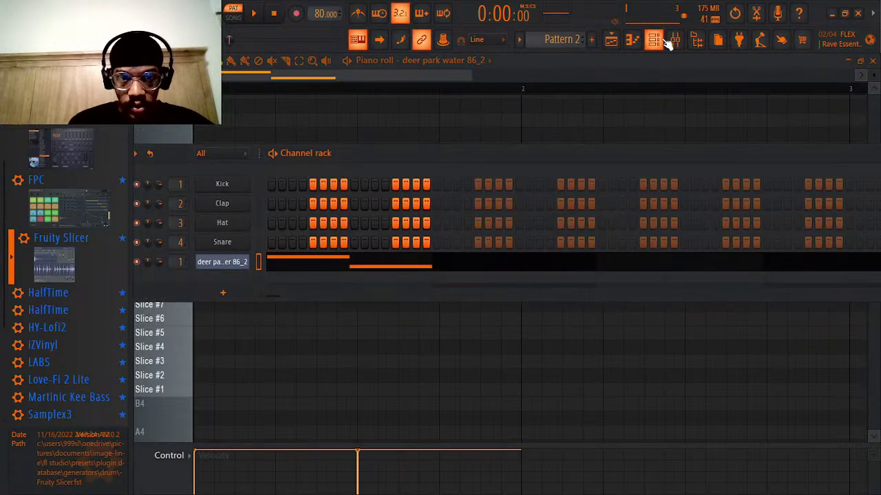
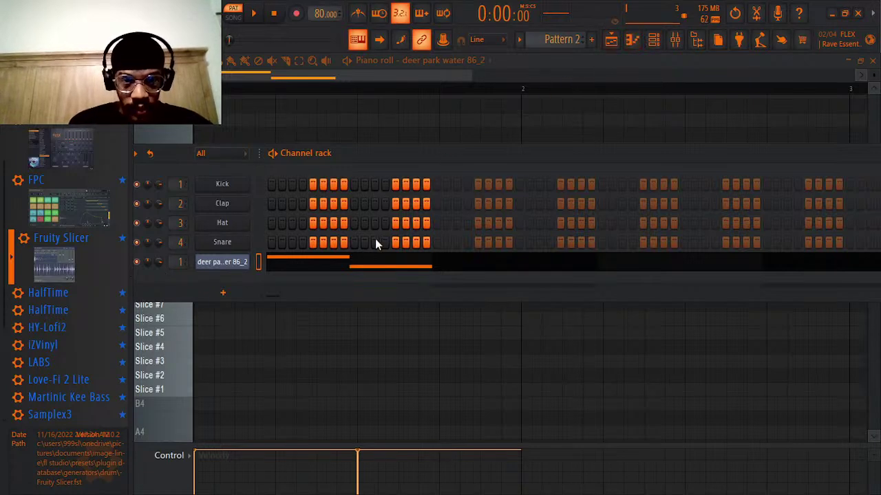
- Lower the velocity of the Slice #12 and Slice #9 notes equally to about half, listening to the loop in between
{"action": "left_click", "coordinate": [340, 272]}
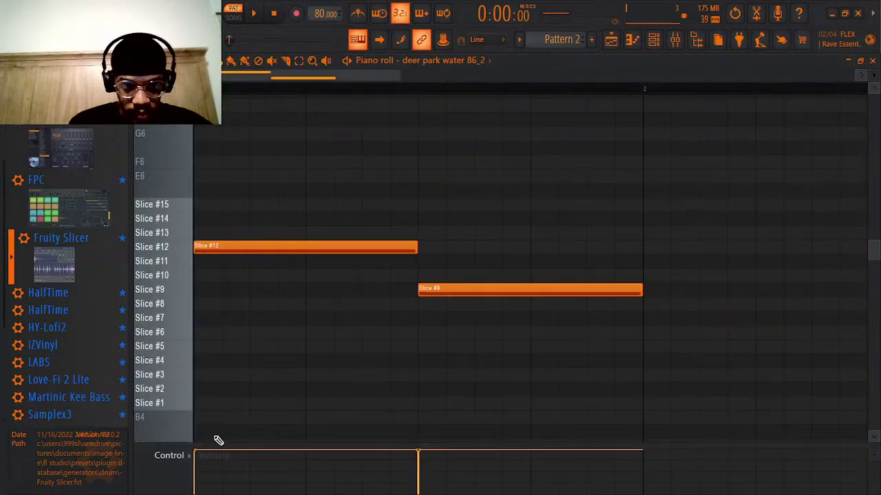
{"action": "left_click_drag", "start_coordinate": [198, 471], "coordinate": [198, 466]}
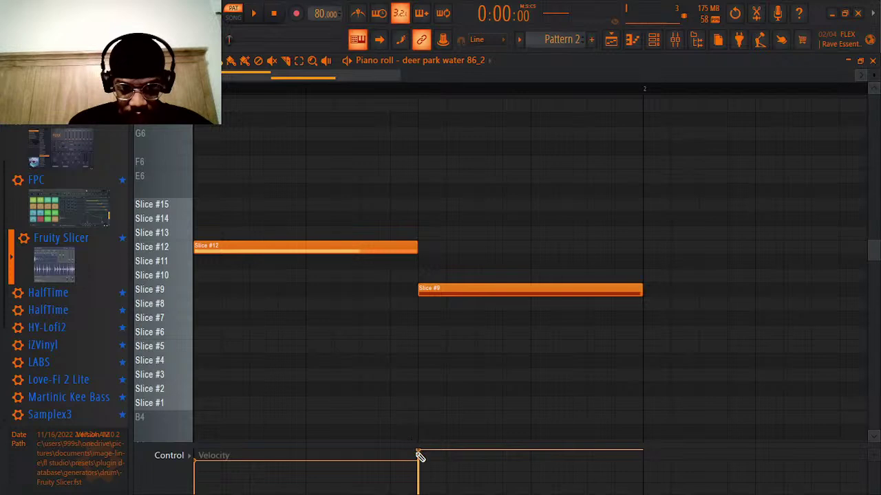
{"action": "left_click_drag", "start_coordinate": [418, 454], "coordinate": [420, 465]}
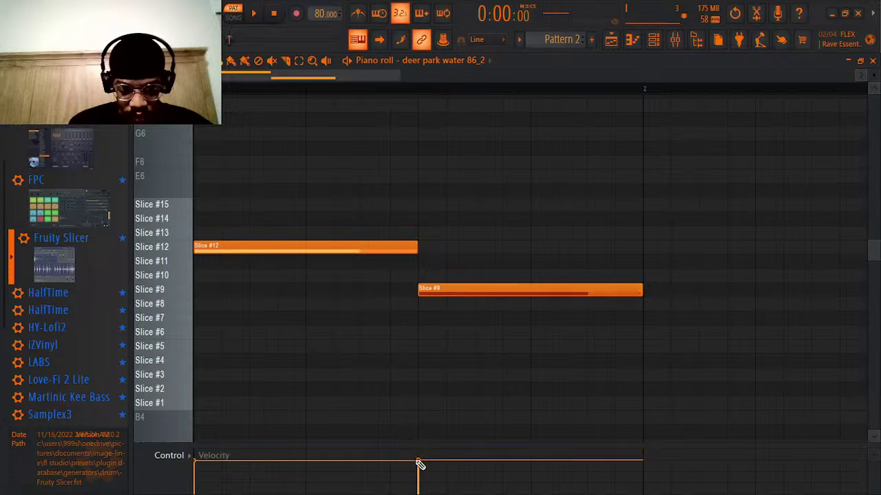
{"action": "left_click", "coordinate": [654, 40]}
{"action": "key", "text": "space"}
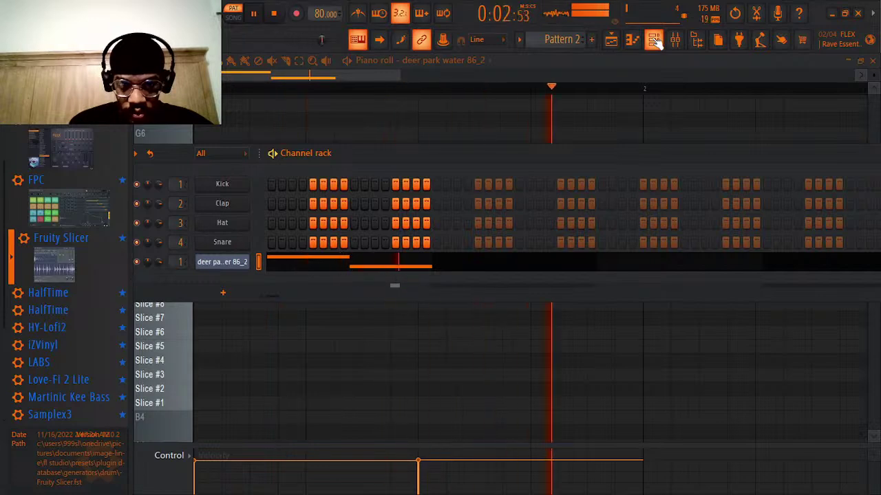
{"action": "left_click", "coordinate": [213, 472]}
{"action": "left_click", "coordinate": [419, 472]}
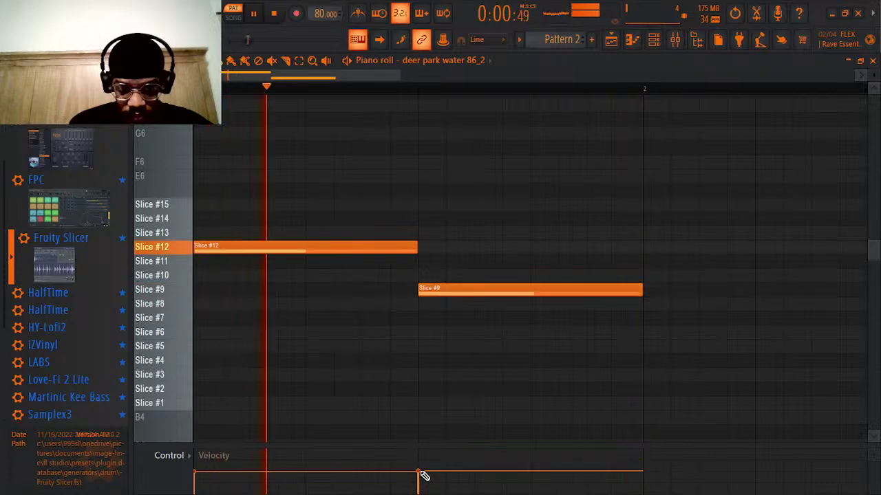
- Stop playback and load Fruity parametric EQ 2 into Slot 1 of mixer Insert 1
{"action": "left_click", "coordinate": [654, 40]}
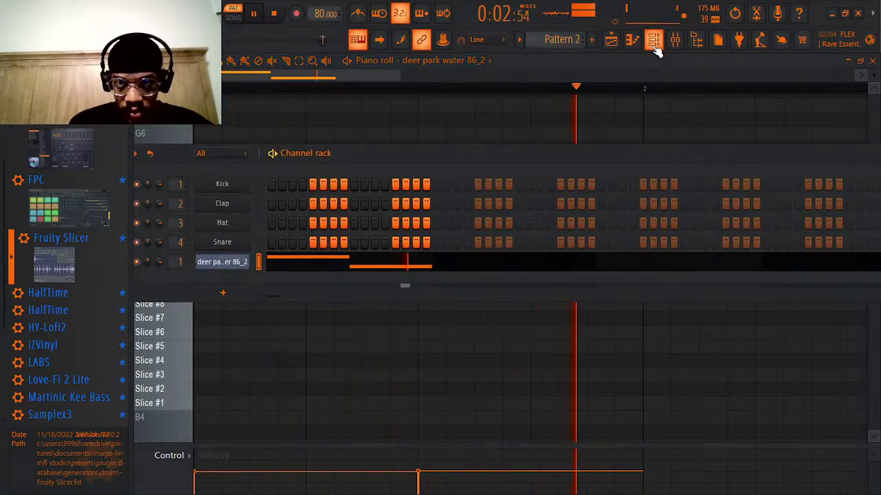
{"action": "key", "text": "space"}
{"action": "left_click", "coordinate": [675, 39]}
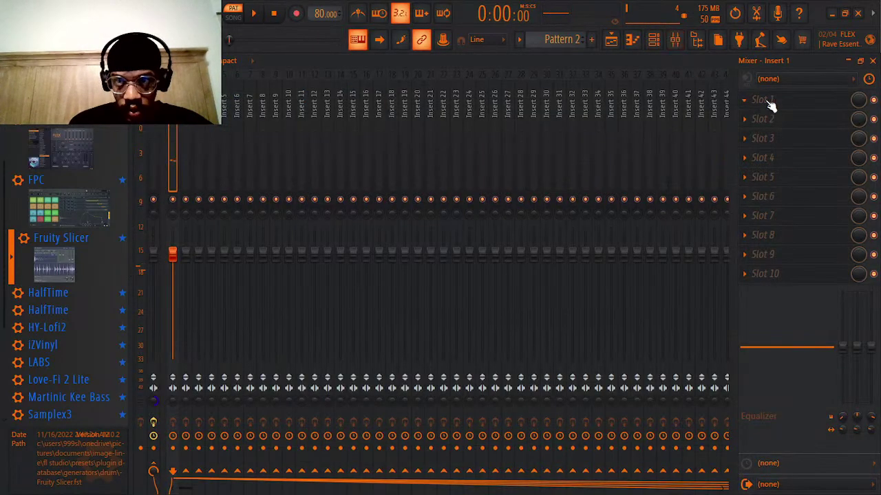
{"action": "left_click", "coordinate": [771, 105]}
{"action": "left_click", "coordinate": [562, 104]}
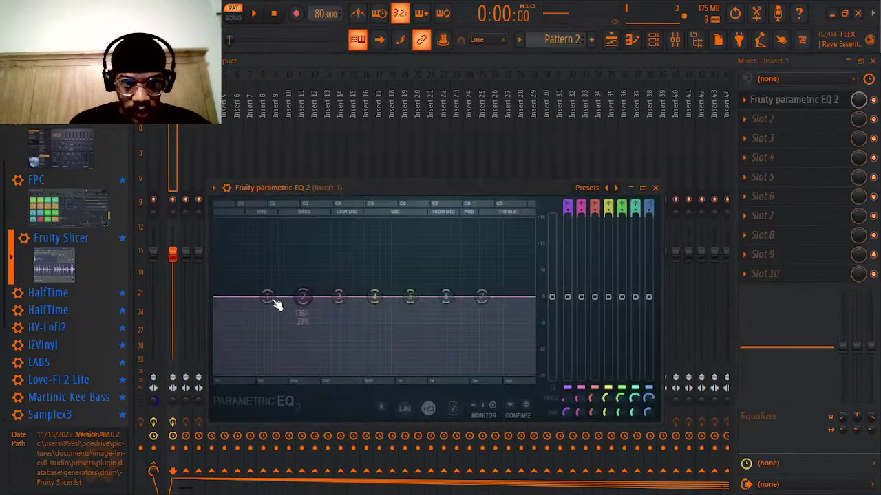
- With the loop playing, shape the EQ by cutting bands 1, 2, 6 and 7, dipping band 3 and slightly boosting bands 4 and 5
{"action": "key", "text": "space"}
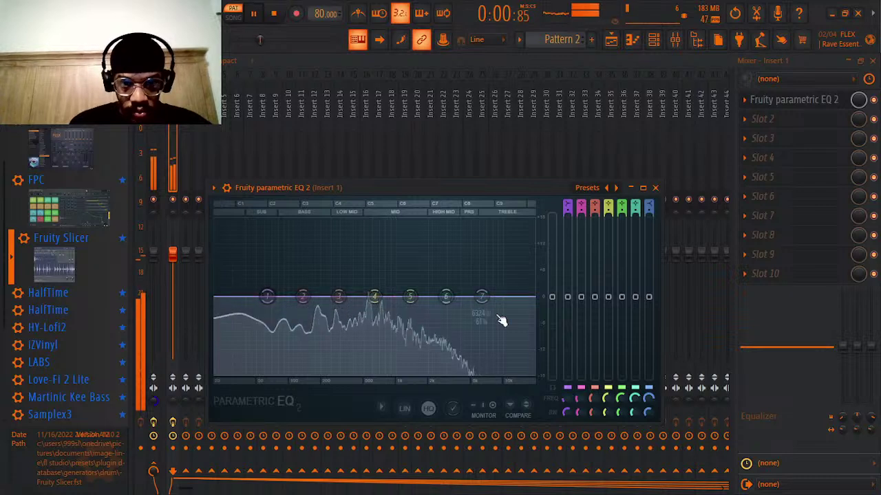
{"action": "left_click_drag", "start_coordinate": [481, 296], "coordinate": [461, 353]}
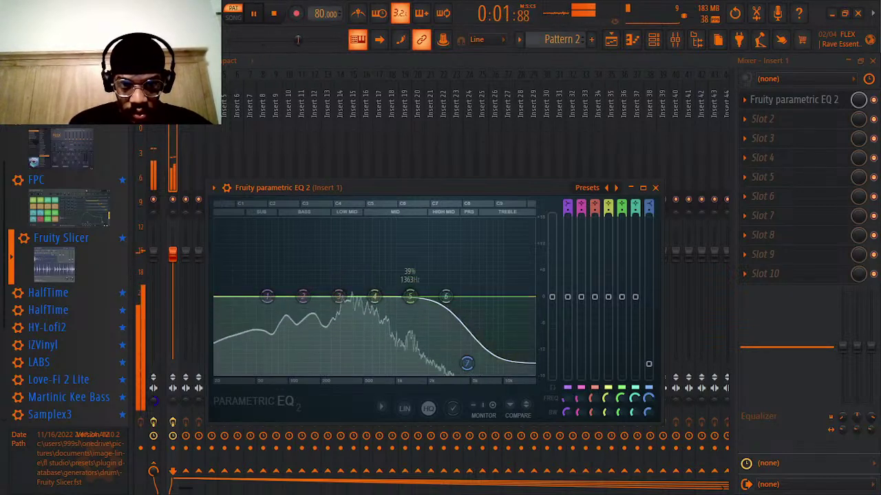
{"action": "left_click_drag", "start_coordinate": [410, 297], "coordinate": [433, 355]}
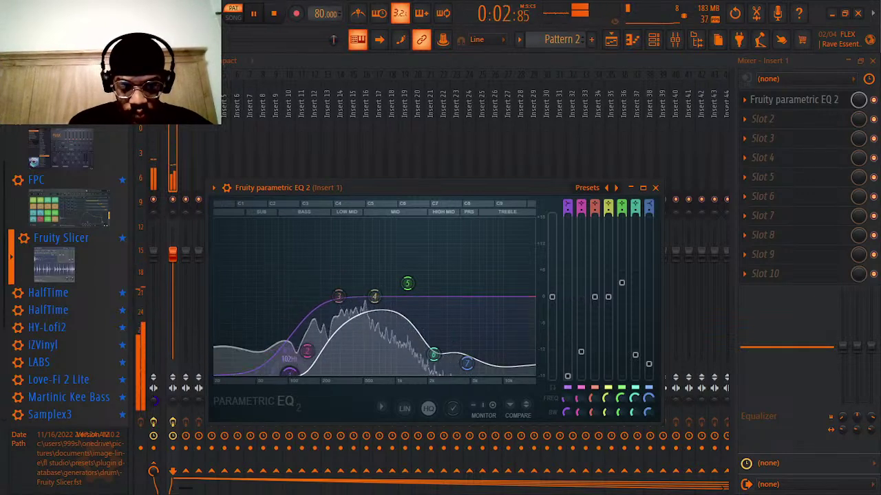
{"action": "left_click_drag", "start_coordinate": [374, 297], "coordinate": [377, 285]}
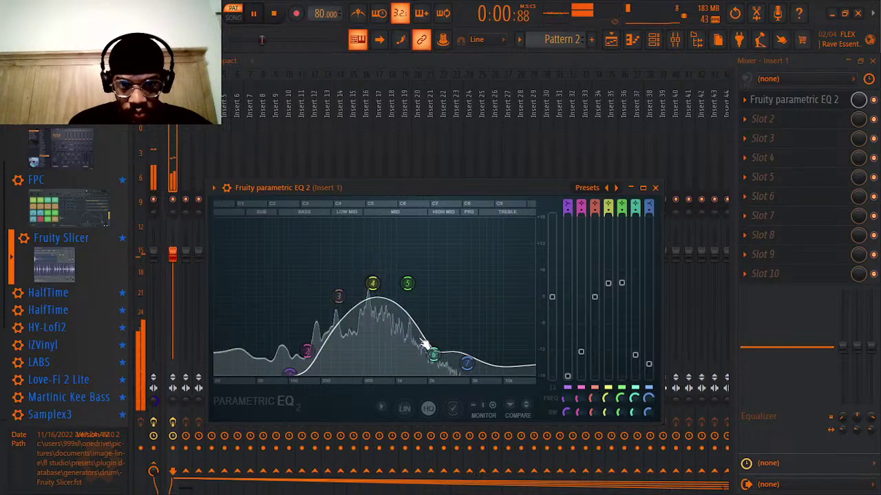
{"action": "left_click_drag", "start_coordinate": [422, 342], "coordinate": [431, 315]}
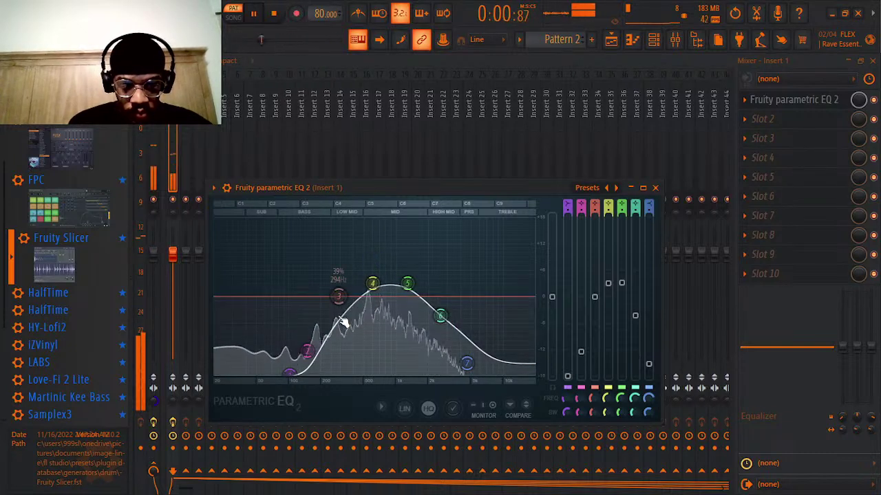
{"action": "key", "text": "XF86AudioRaiseVolume"}
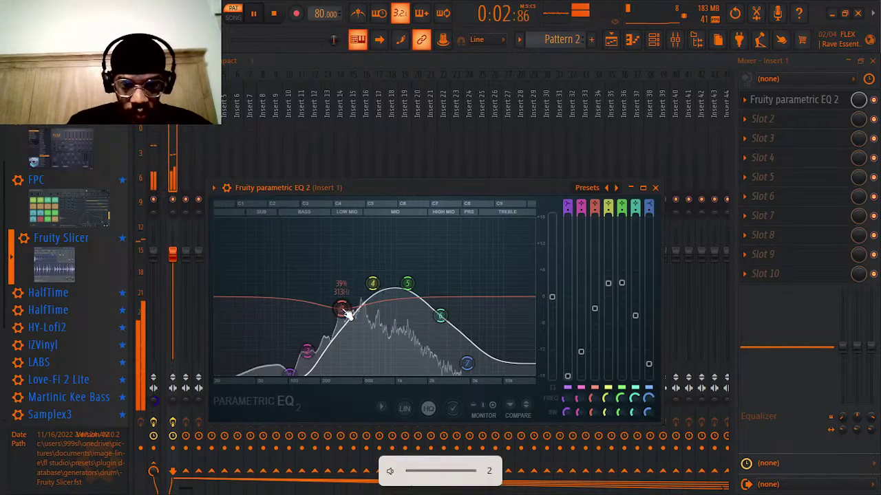
- Add a second Fruity parametric EQ 2 in Slot 2 with the "30Hz + 18kHz cut" preset and lower its high cut to just above 5 kHz
{"action": "left_click", "coordinate": [777, 119]}
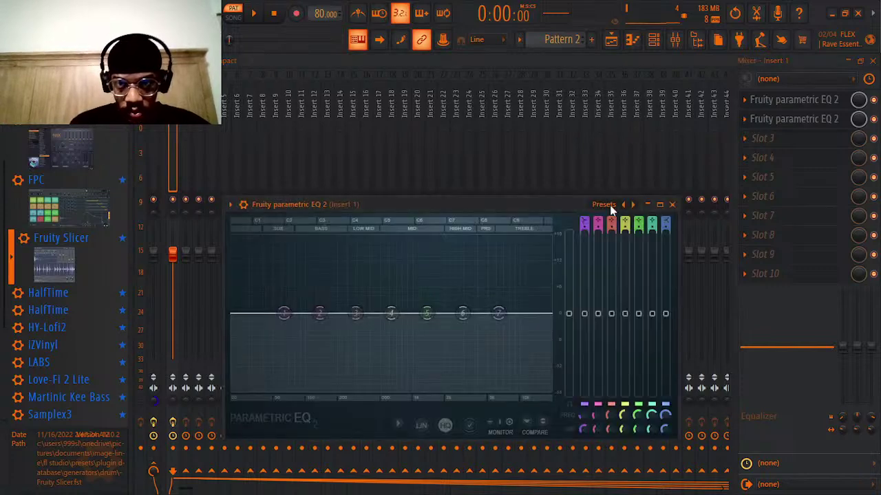
{"action": "left_click", "coordinate": [610, 205]}
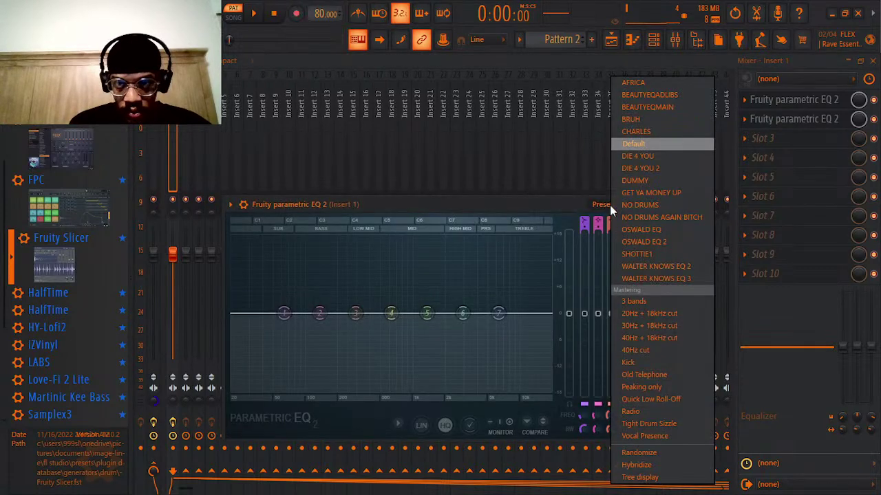
{"action": "left_click", "coordinate": [677, 323]}
{"action": "key", "text": "space"}
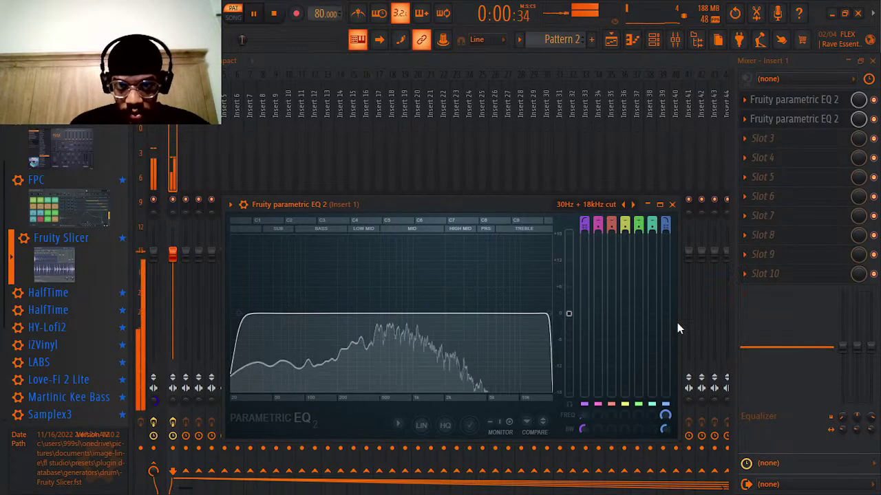
{"action": "left_click_drag", "start_coordinate": [554, 315], "coordinate": [504, 315]}
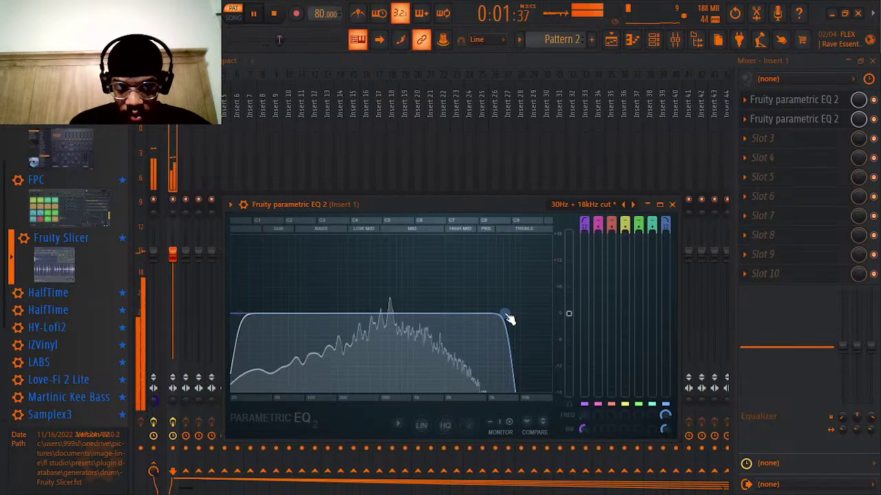
{"action": "key", "text": "space"}
{"action": "left_click", "coordinate": [672, 204]}
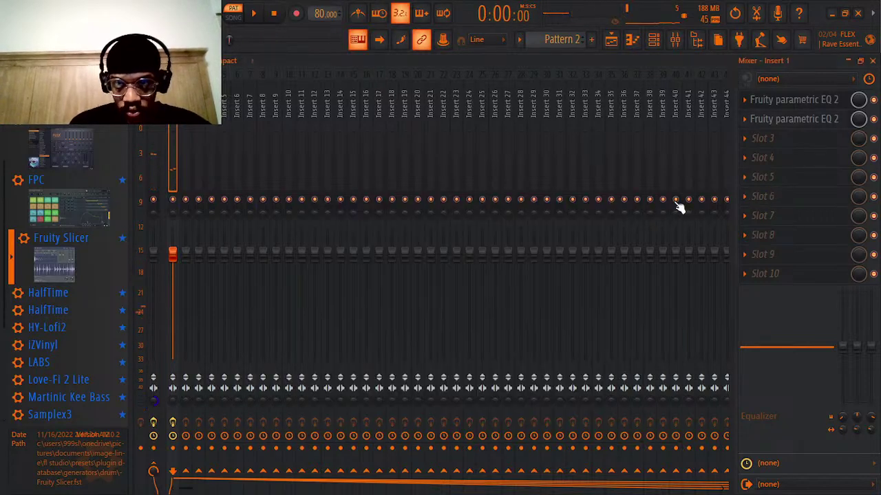
- In the slicer channel's piano roll, delete the Slice #9 note and move the Slice #12 note to Slice #3
{"action": "left_click", "coordinate": [654, 40]}
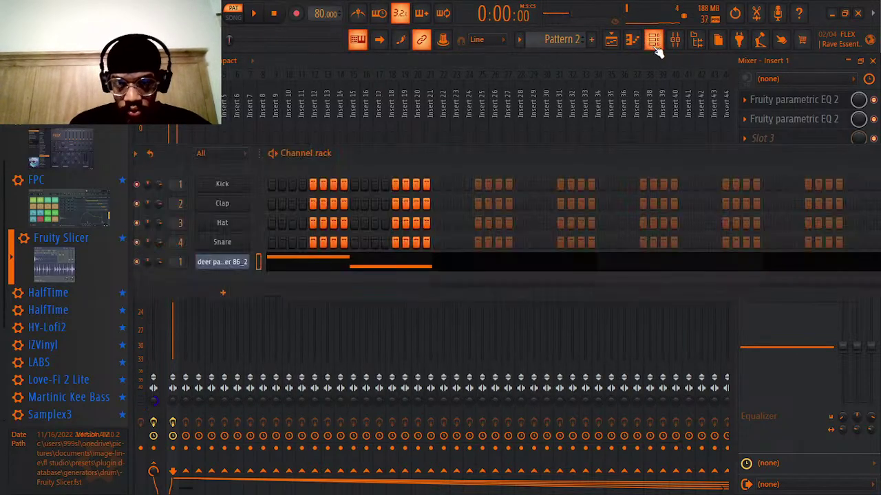
{"action": "left_click", "coordinate": [395, 265]}
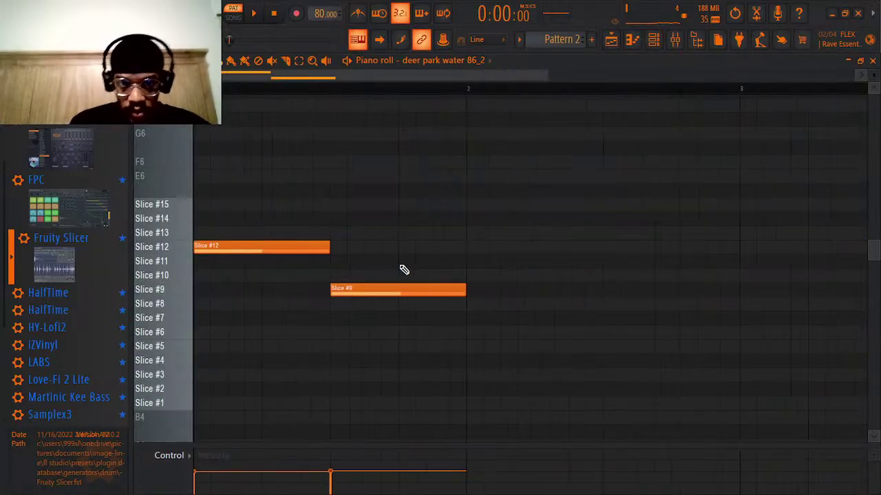
{"action": "scroll", "coordinate": [404, 269], "scroll_direction": "up", "scroll_amount": 3}
{"action": "left_click_drag", "start_coordinate": [875, 226], "coordinate": [871, 275]}
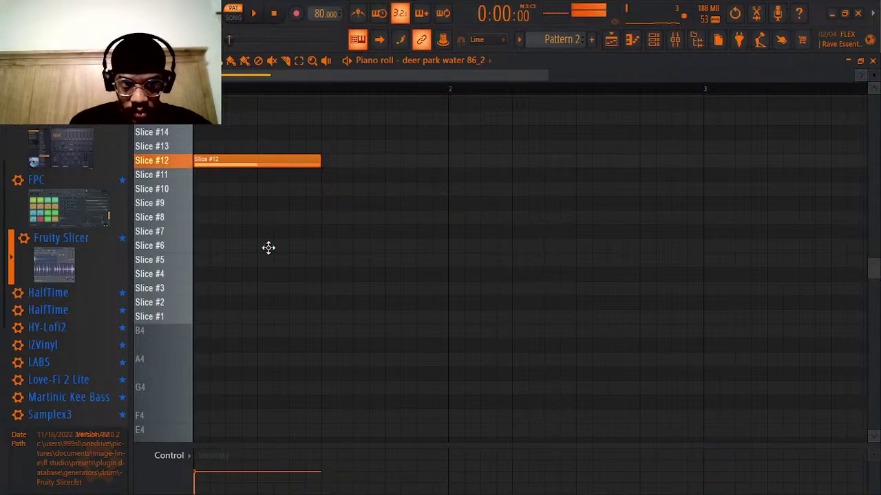
{"action": "left_click_drag", "start_coordinate": [254, 160], "coordinate": [254, 289]}
{"action": "key", "text": "space"}
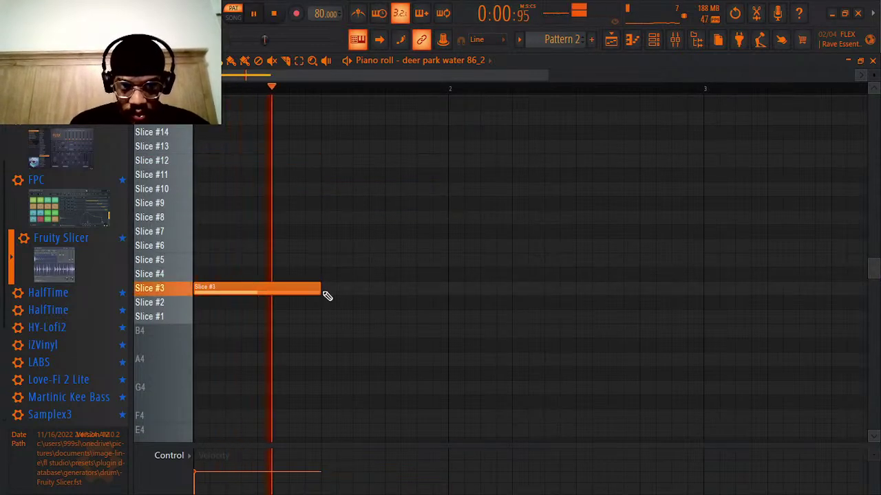
- Extend the Slice #3 note to fill two full bars and replay the pattern from the start
{"action": "left_click_drag", "start_coordinate": [323, 291], "coordinate": [701, 293]}
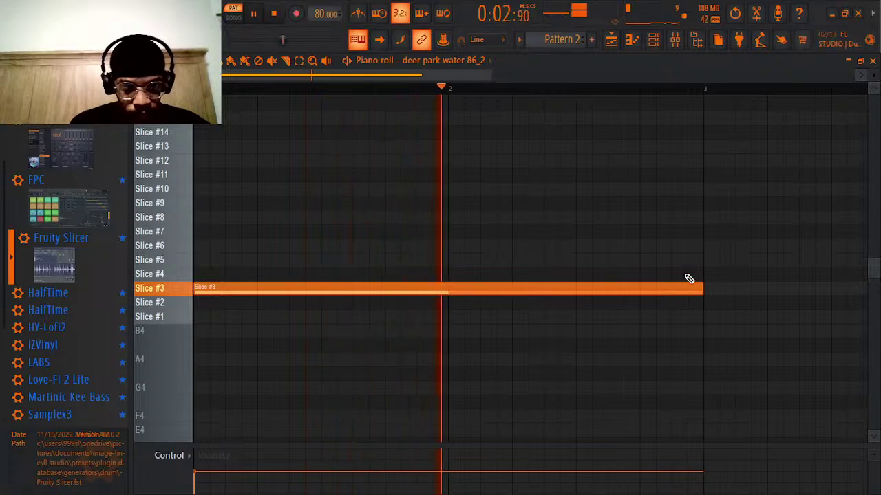
{"action": "key", "text": "space"}
{"action": "key", "text": "space"}
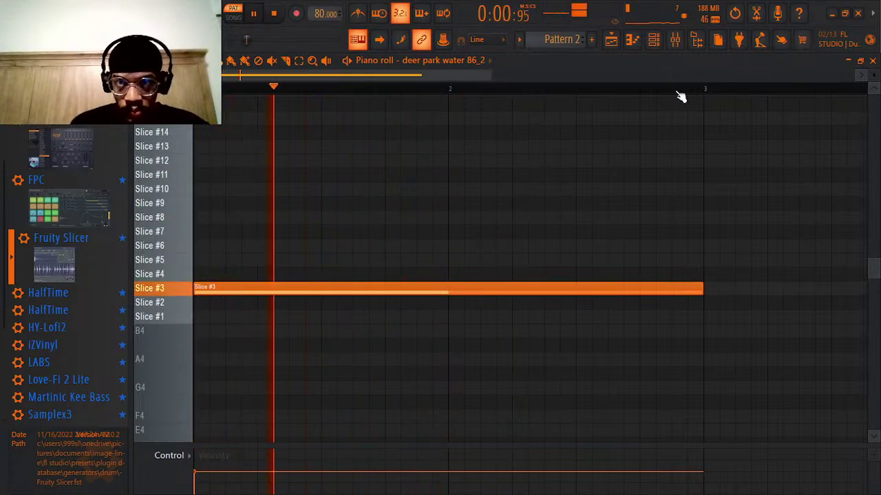
- In the first Fruity parametric EQ 2 on Insert 1, slightly raise bands 1, 2, 3 and 6 and lower bands 4 and 5
{"action": "left_click", "coordinate": [653, 40]}
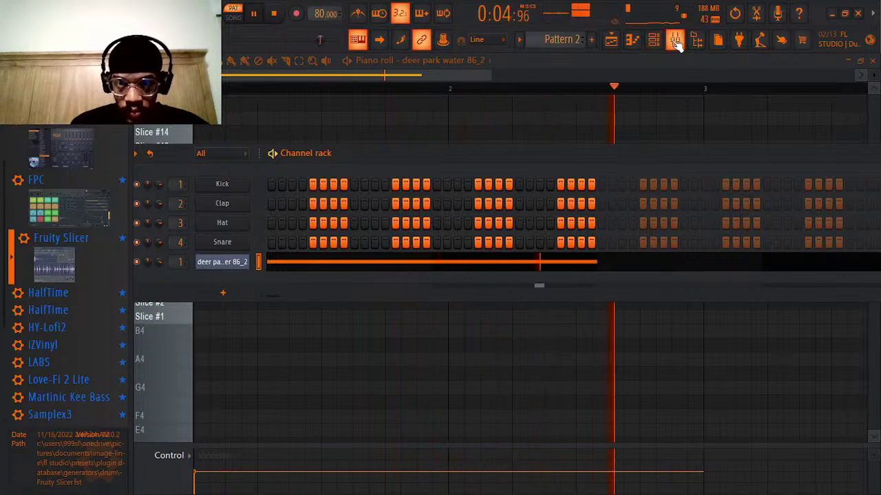
{"action": "left_click", "coordinate": [675, 40]}
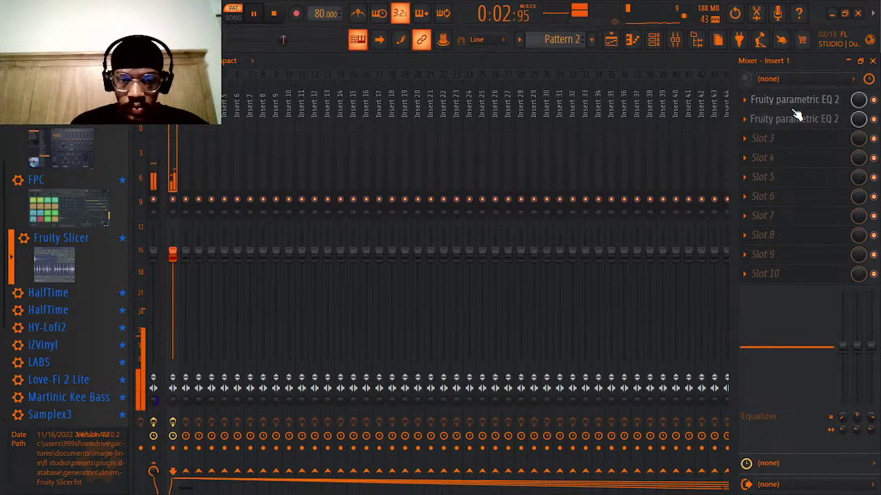
{"action": "left_click", "coordinate": [153, 105]}
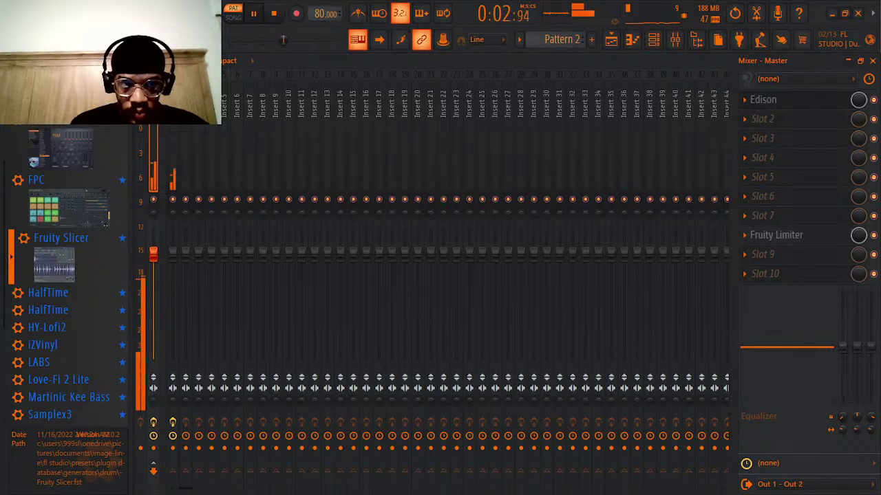
{"action": "left_click", "coordinate": [173, 104]}
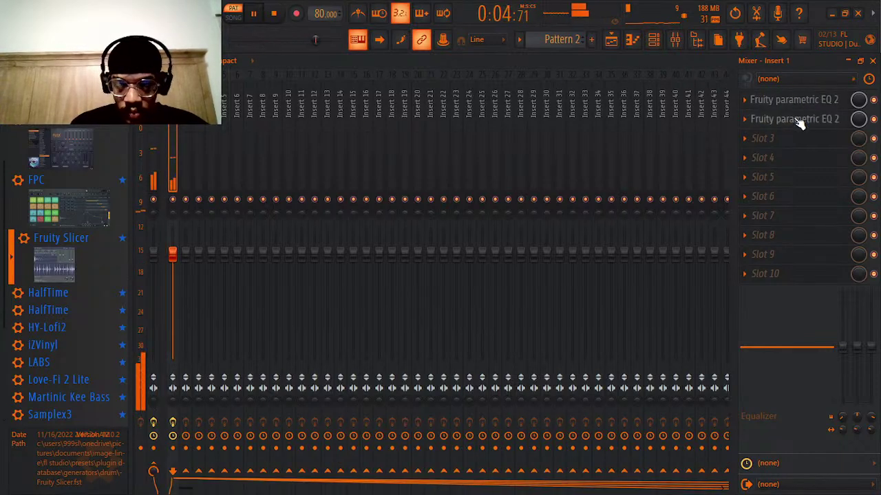
{"action": "left_click", "coordinate": [796, 120]}
{"action": "left_click", "coordinate": [791, 110]}
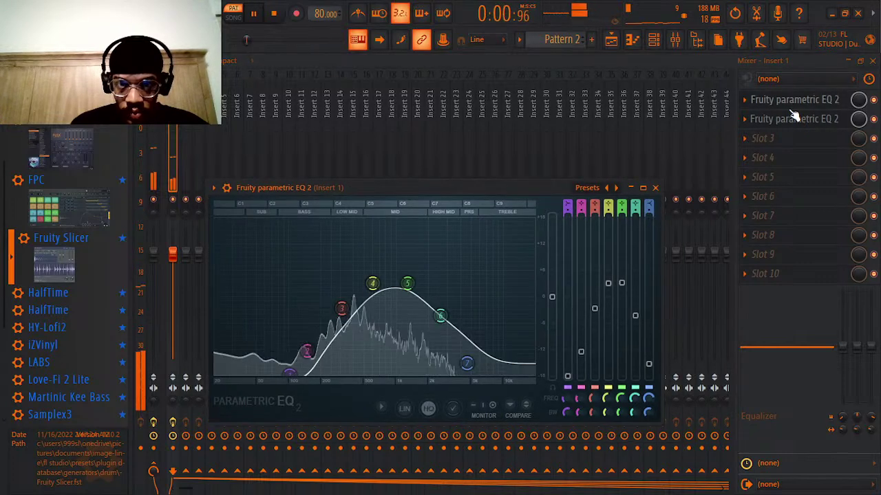
{"action": "left_click_drag", "start_coordinate": [595, 310], "coordinate": [595, 304]}
{"action": "left_click_drag", "start_coordinate": [581, 352], "coordinate": [582, 343]}
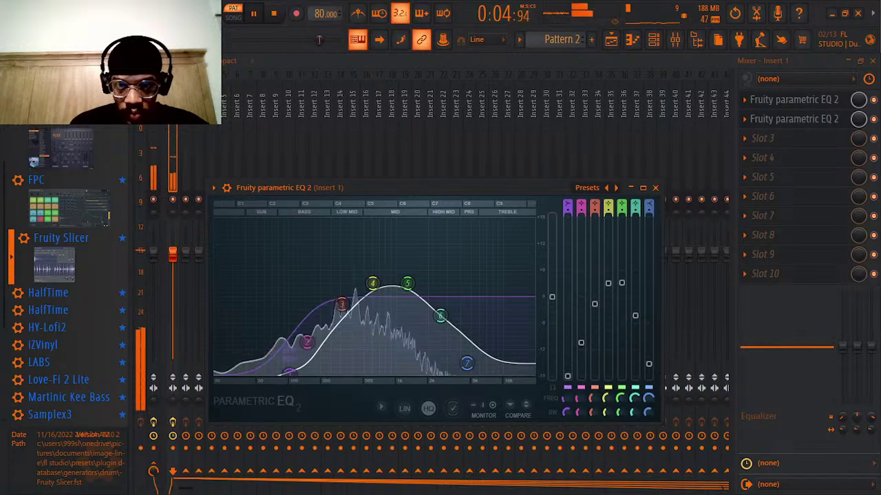
{"action": "left_click_drag", "start_coordinate": [567, 377], "coordinate": [567, 363]}
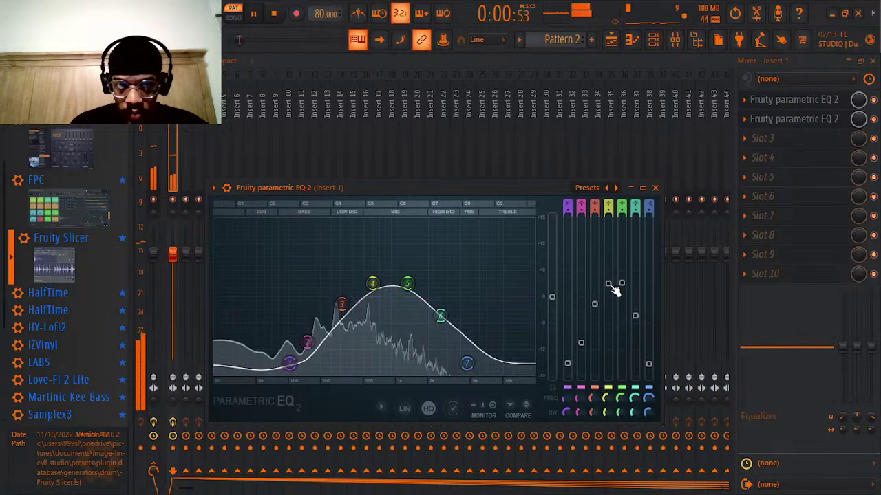
{"action": "left_click_drag", "start_coordinate": [608, 283], "coordinate": [635, 303]}
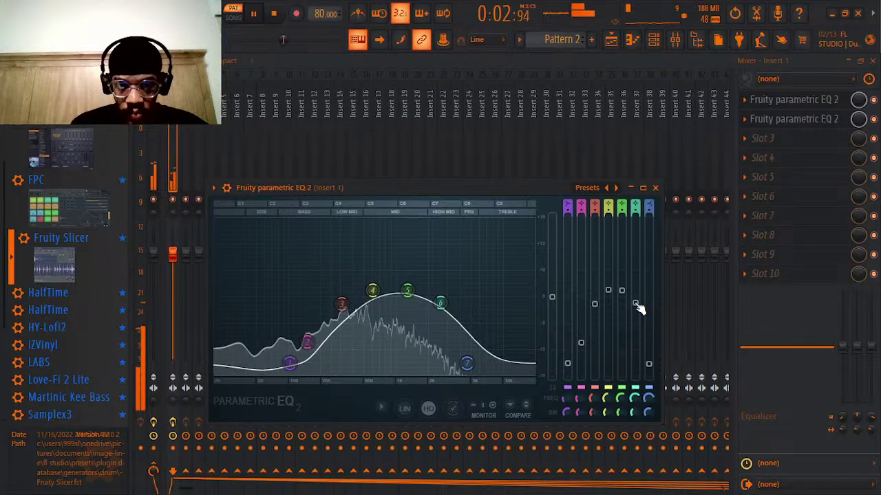
{"action": "left_click", "coordinate": [655, 187]}
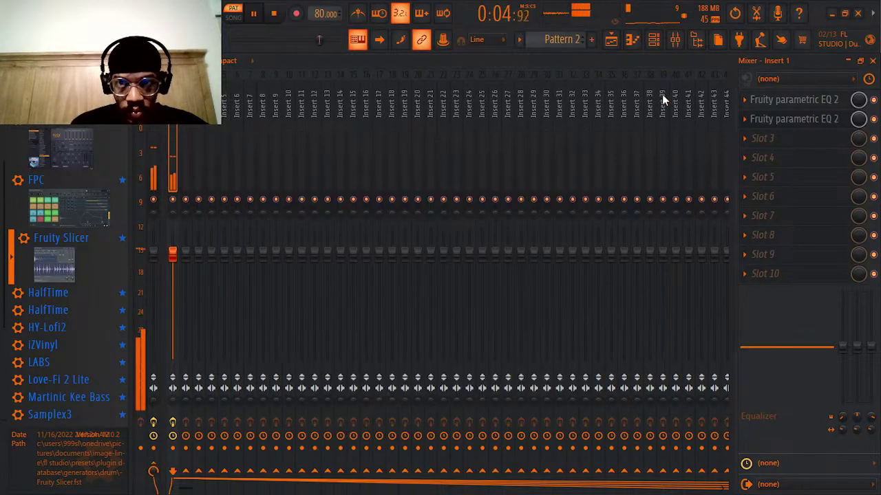
- Check the miscellaneous settings of the deer park water 86_2 slicer channel, including its cut group
{"action": "left_click", "coordinate": [657, 49]}
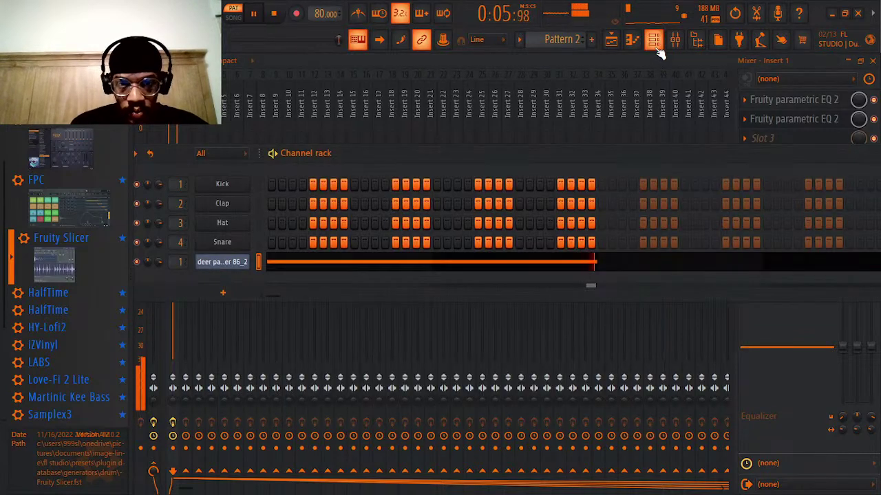
{"action": "left_click", "coordinate": [233, 267]}
{"action": "left_click", "coordinate": [243, 205]}
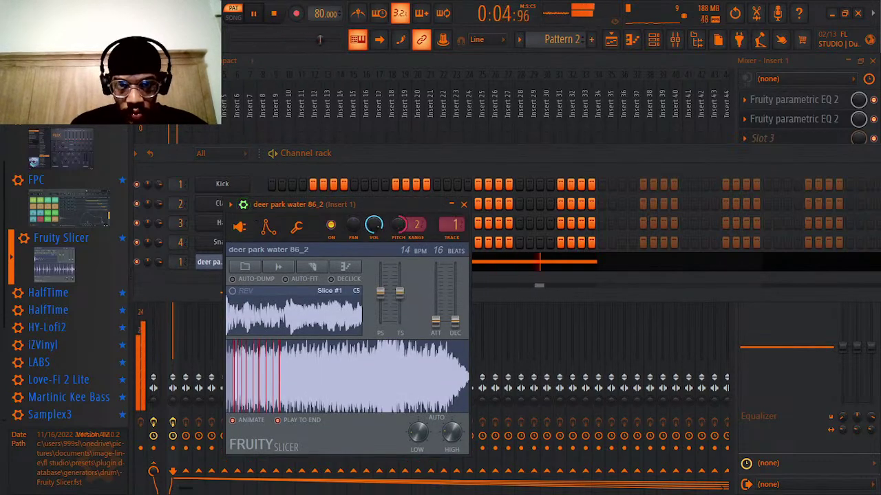
{"action": "left_click", "coordinate": [300, 230]}
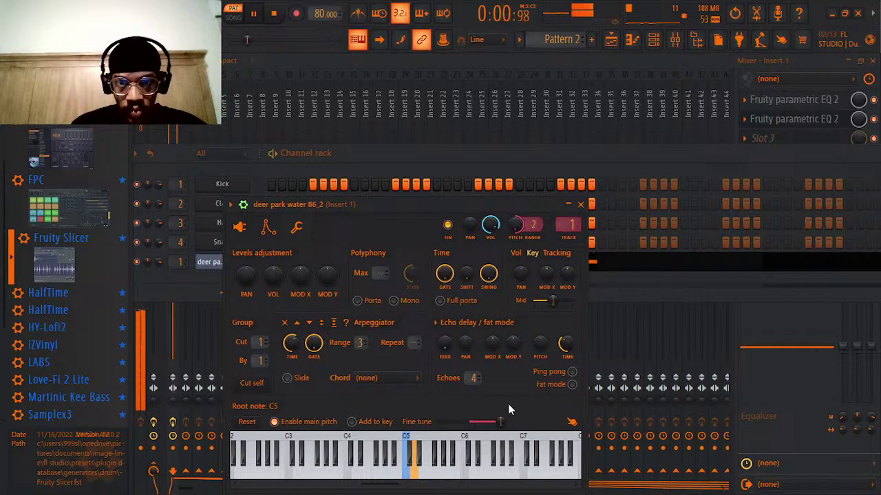
{"action": "left_click", "coordinate": [581, 205]}
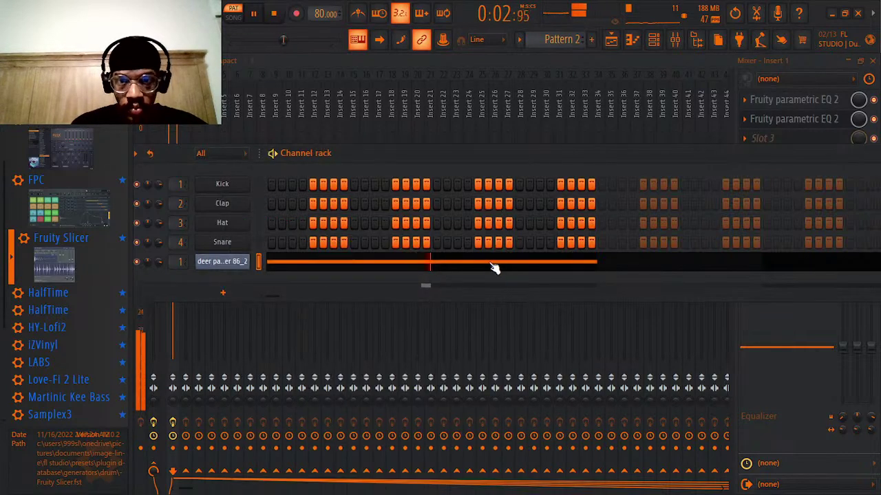
- In the slicer channel's piano roll, shorten the Slice #3 note to one bar
{"action": "left_click", "coordinate": [485, 272]}
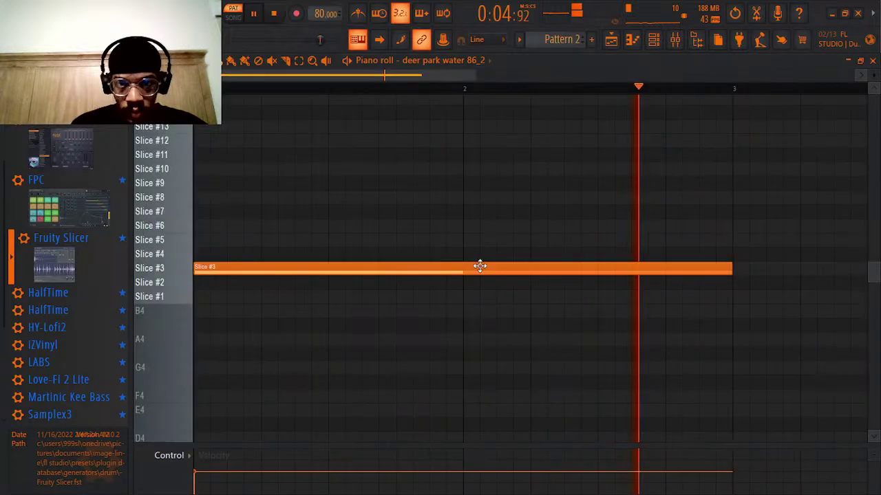
{"action": "left_click_drag", "start_coordinate": [730, 268], "coordinate": [463, 268]}
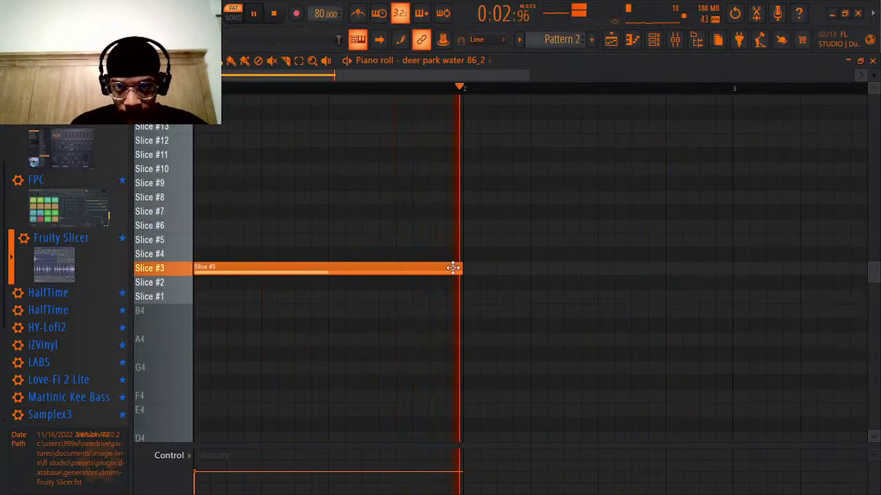
{"action": "double_click", "coordinate": [454, 268]}
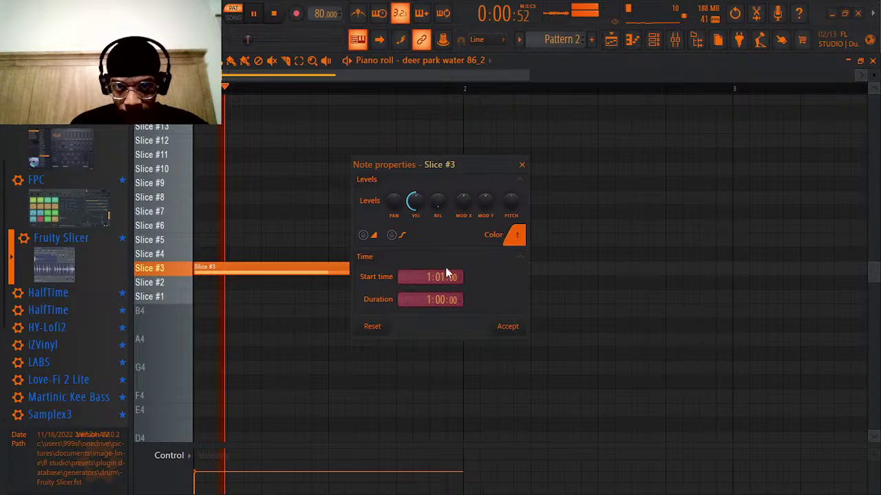
{"action": "left_click", "coordinate": [522, 165]}
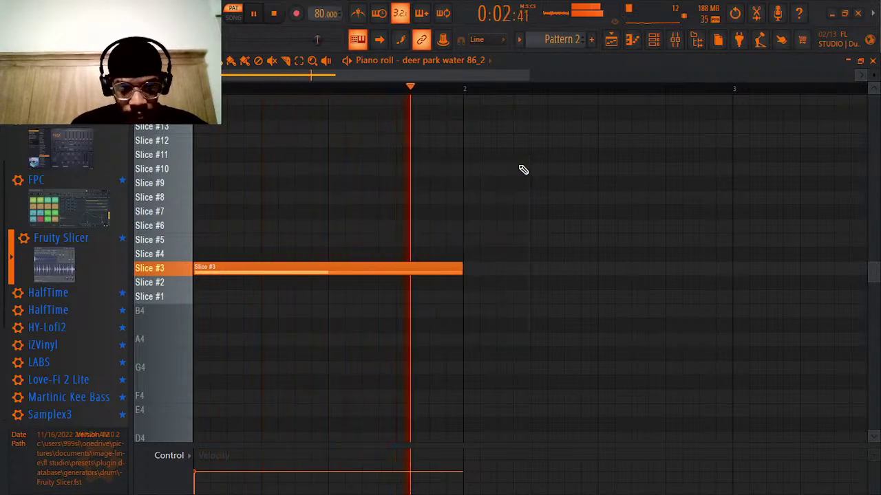
- Add a one-bar note across bar 2 and place it on Slice #10
{"action": "left_click", "coordinate": [463, 197]}
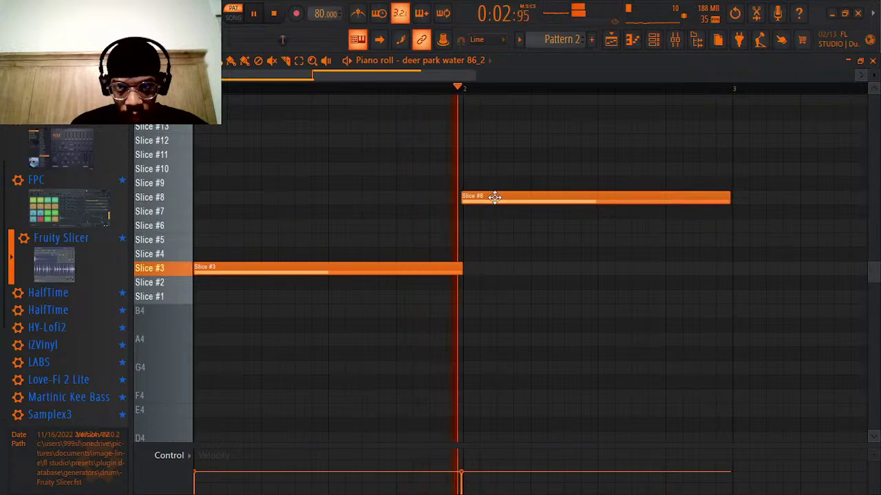
{"action": "double_click", "coordinate": [492, 198]}
{"action": "left_click", "coordinate": [521, 165]}
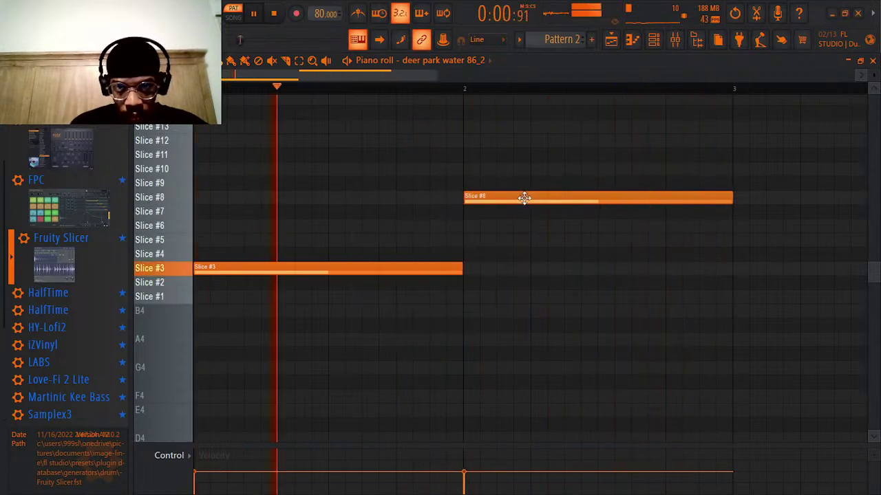
{"action": "left_click_drag", "start_coordinate": [525, 198], "coordinate": [522, 198]}
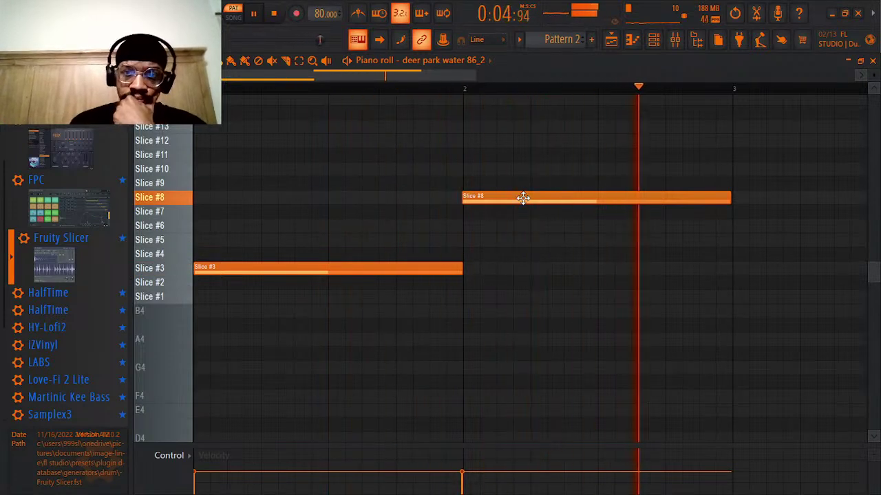
{"action": "left_click_drag", "start_coordinate": [523, 198], "coordinate": [524, 166]}
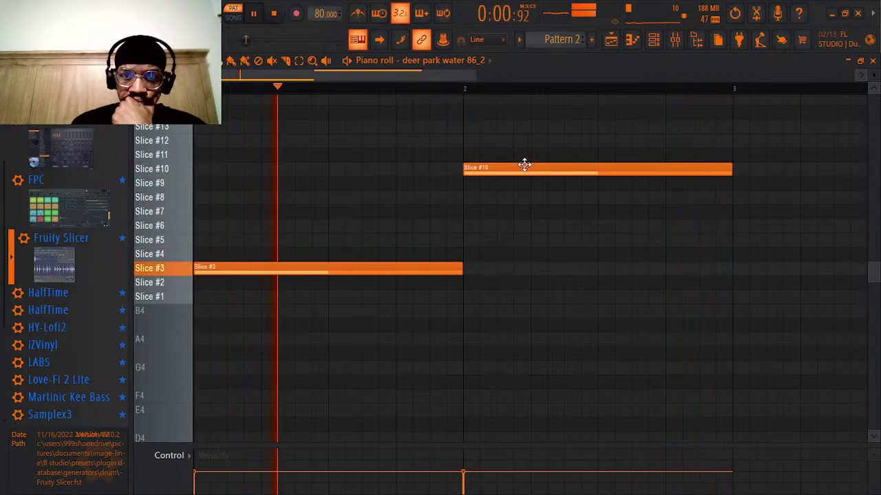
- Move the bar 1 note from Slice #3 to Slice #7 and lower its pitch, accepting the note properties of both notes
{"action": "double_click", "coordinate": [416, 268]}
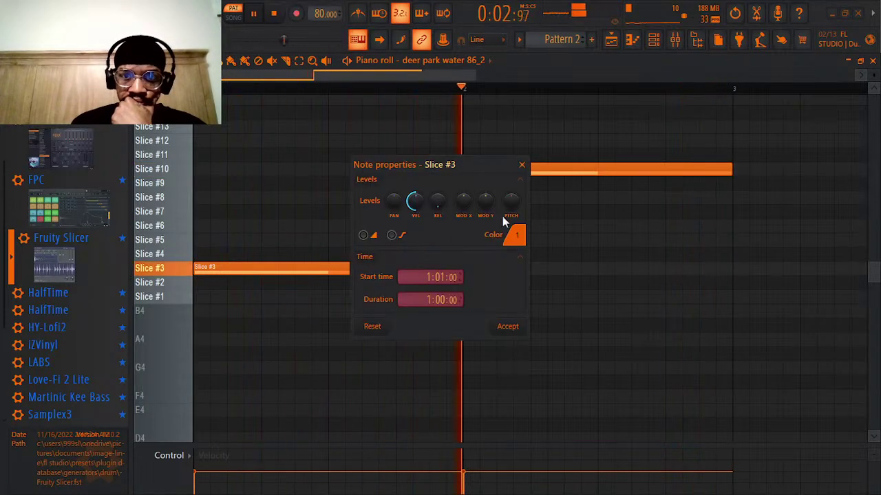
{"action": "left_click", "coordinate": [507, 332]}
{"action": "key", "text": "space"}
{"action": "key", "text": "space"}
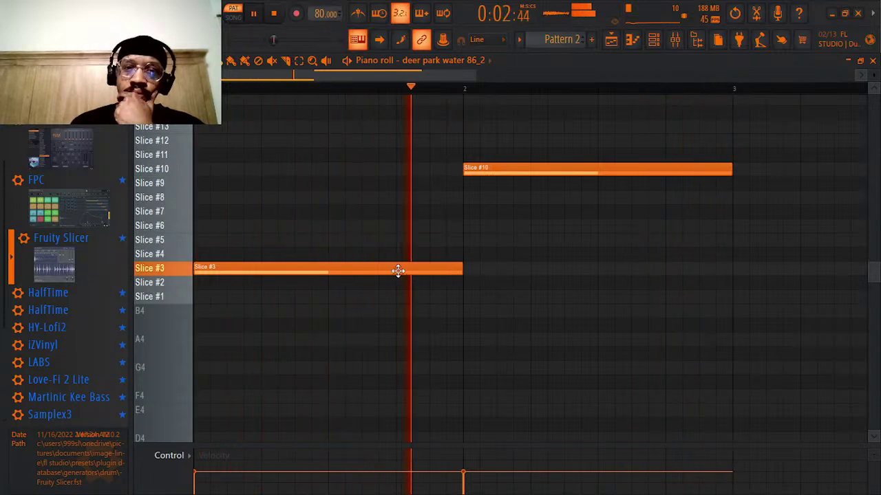
{"action": "left_click_drag", "start_coordinate": [395, 270], "coordinate": [381, 212]}
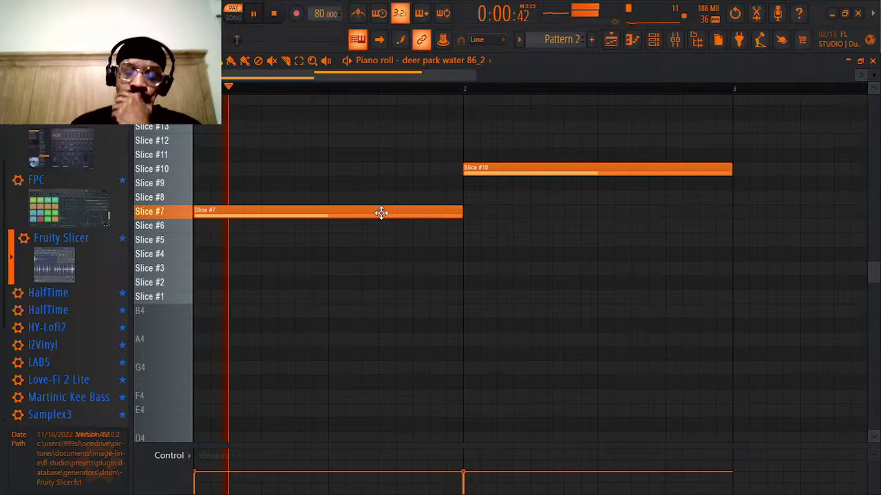
{"action": "double_click", "coordinate": [381, 212]}
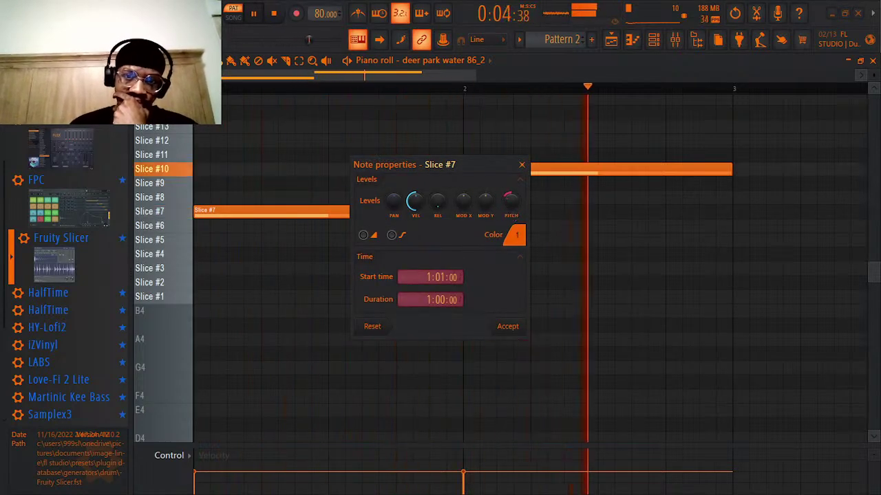
{"action": "left_click", "coordinate": [507, 327]}
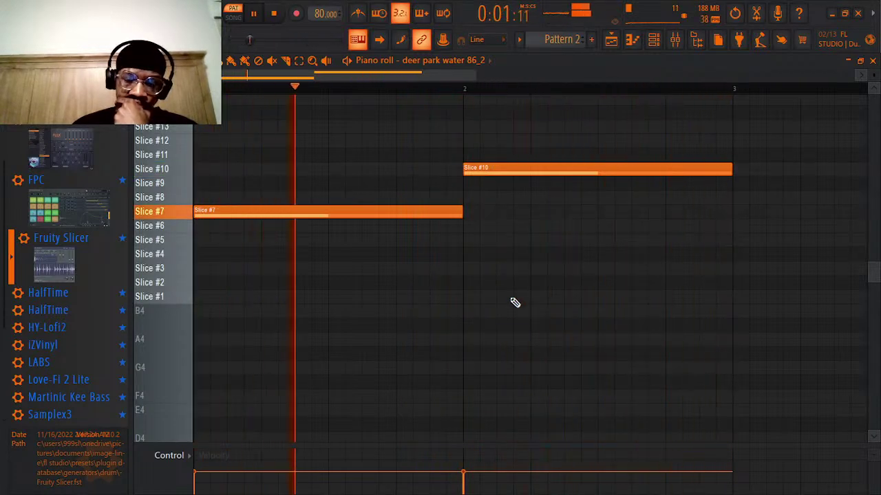
{"action": "double_click", "coordinate": [552, 169]}
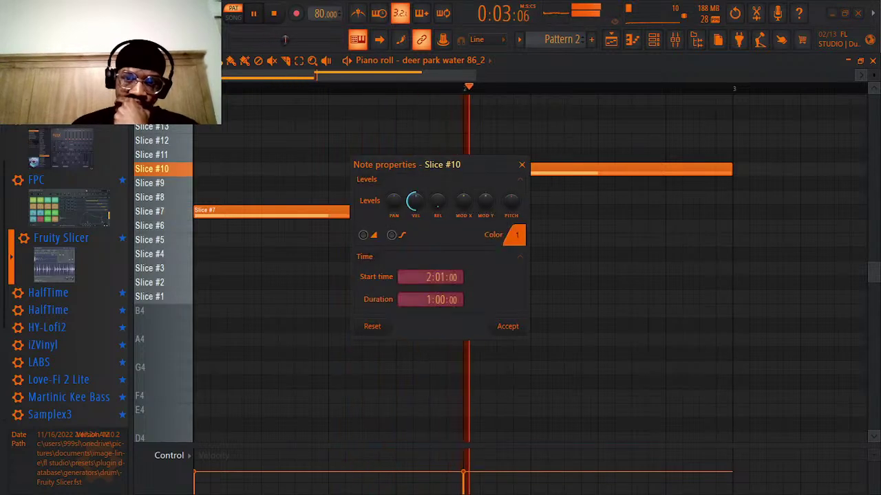
{"action": "left_click", "coordinate": [502, 328]}
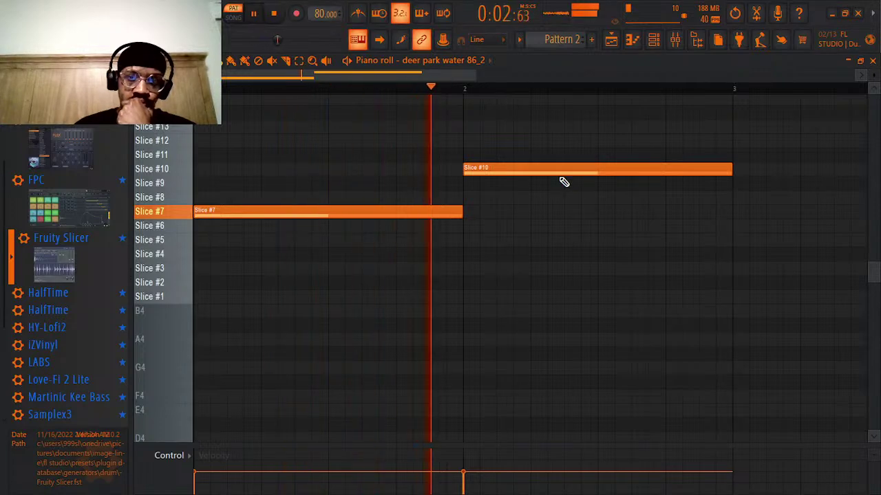
- Disable the first Fruity parametric EQ 2 on Insert 1 while the pattern plays, and stop playback
{"action": "left_click", "coordinate": [675, 39]}
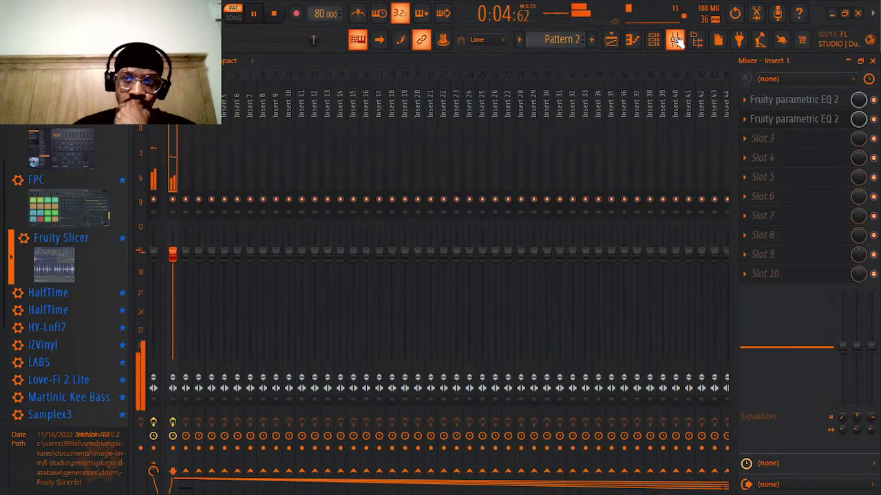
{"action": "left_click", "coordinate": [675, 40]}
{"action": "left_click", "coordinate": [675, 39]}
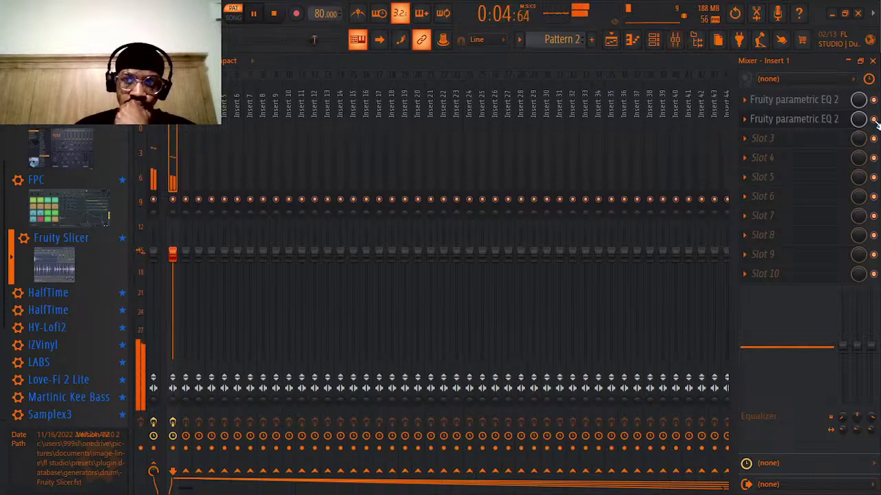
{"action": "left_click", "coordinate": [873, 100]}
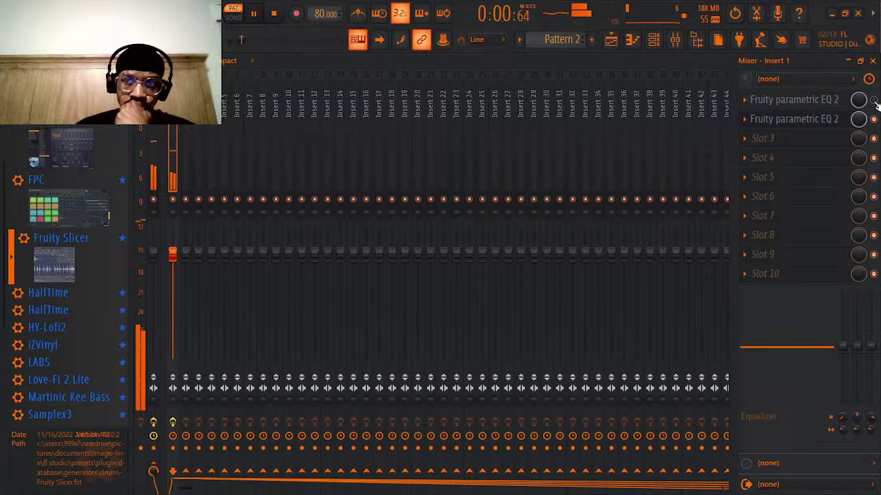
{"action": "key", "text": "space"}
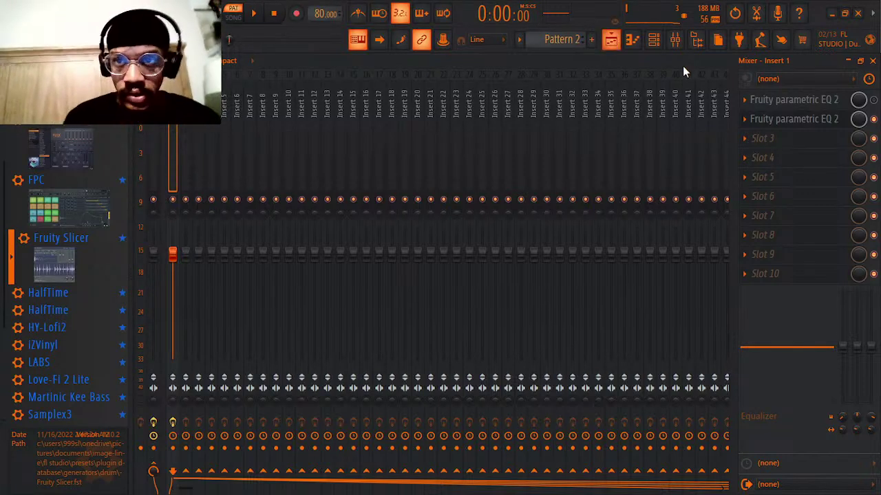
- Add a new Fruity Slicer channel below deer park water 86_2 in the channel rack and close its plugin window
{"action": "left_click", "coordinate": [657, 41]}
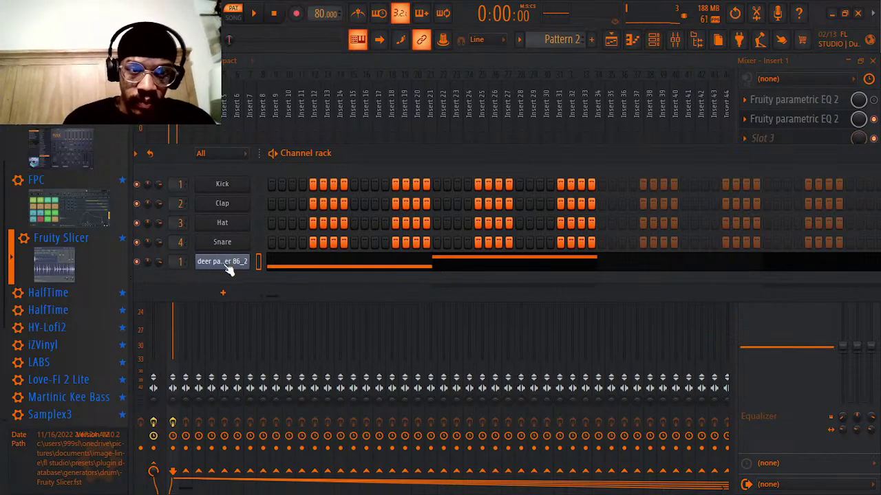
{"action": "left_click_drag", "start_coordinate": [68, 253], "coordinate": [207, 284]}
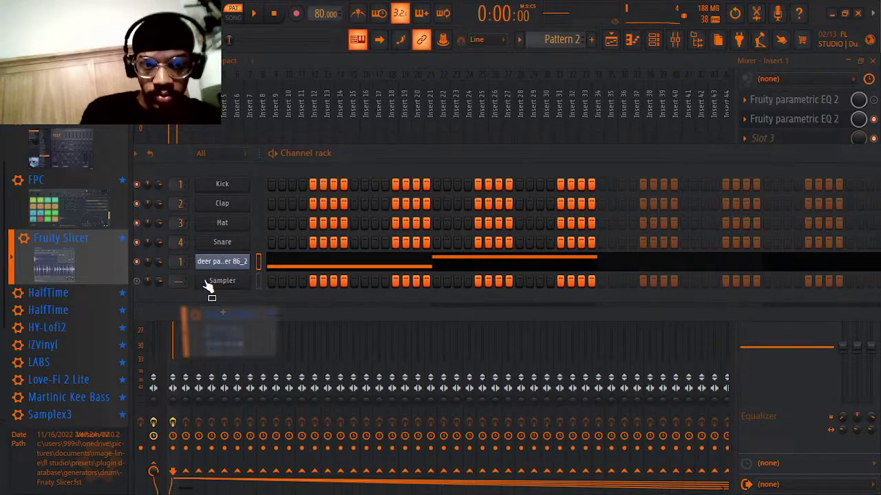
{"action": "left_click", "coordinate": [463, 205]}
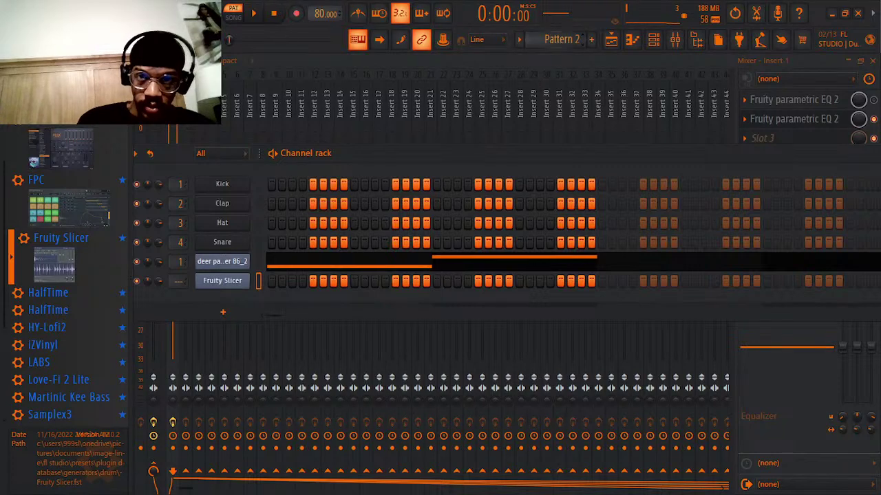
- Switch to Pattern 3 and start a new empty sample in the Edison loaded on the Master track
{"action": "mouse_move", "coordinate": [560, 44]}
{"action": "left_mouse_down"}
{"action": "mouse_move", "coordinate": [560, 51]}
{"action": "mouse_move", "coordinate": [559, 29]}
{"action": "left_mouse_up"}
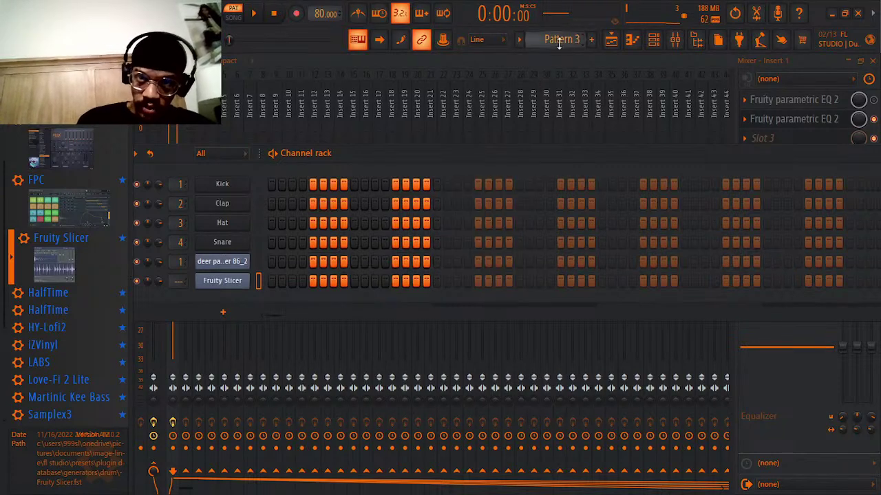
{"action": "left_click", "coordinate": [727, 103]}
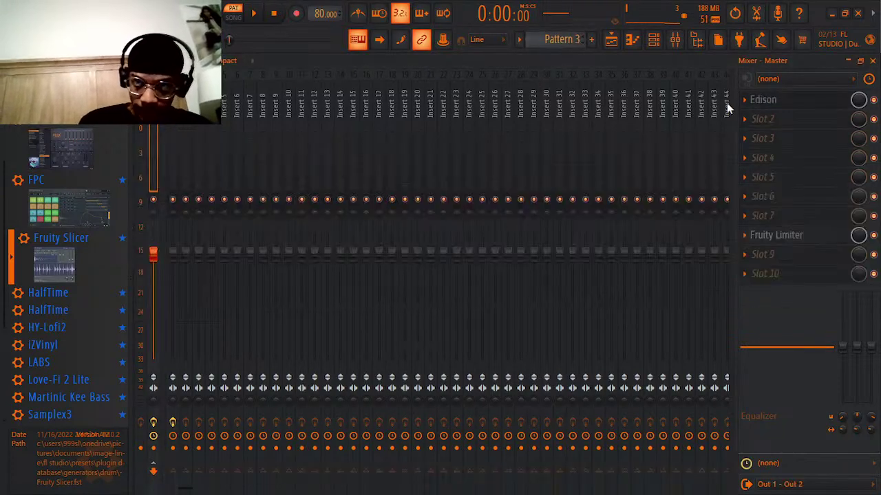
{"action": "left_click", "coordinate": [814, 106]}
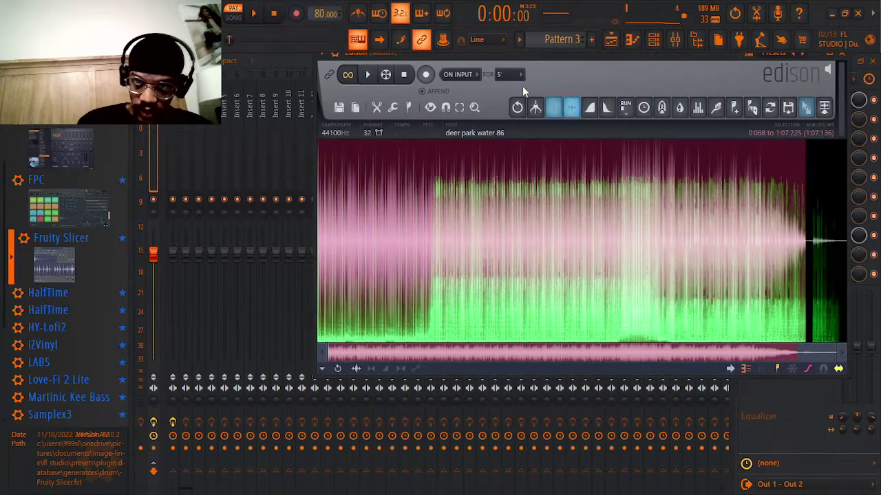
{"action": "right_click", "coordinate": [561, 237]}
{"action": "mouse_move", "coordinate": [581, 244]}
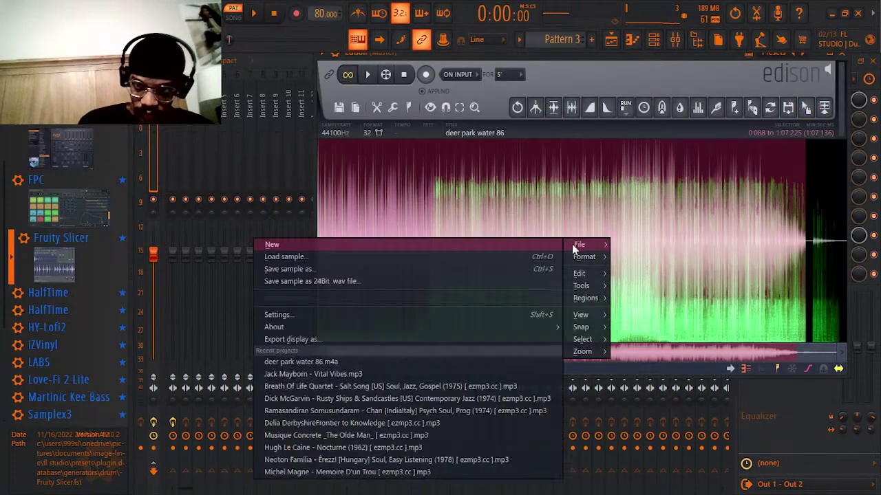
{"action": "left_click", "coordinate": [418, 252]}
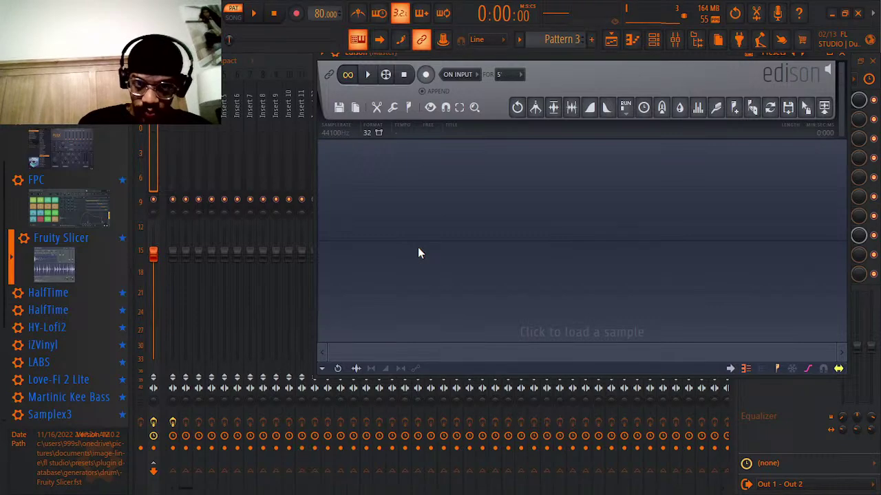
- Load Transcribing 86 from the SAMPLE THESE folder into Edison
{"action": "left_click", "coordinate": [549, 235]}
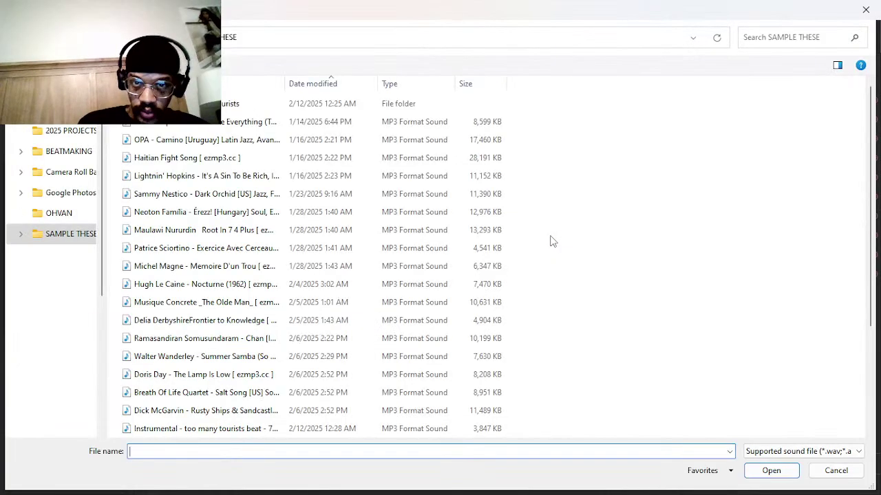
{"action": "scroll", "coordinate": [860, 364], "scroll_direction": "down", "scroll_amount": 3}
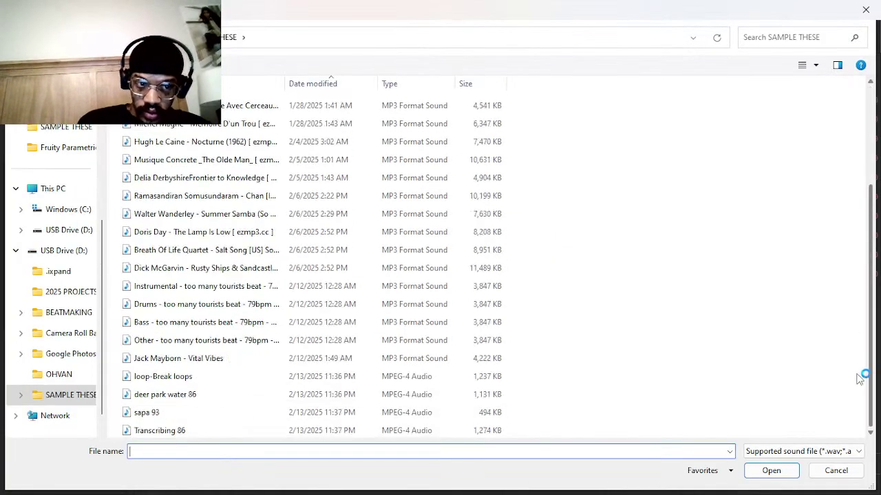
{"action": "left_click", "coordinate": [181, 432]}
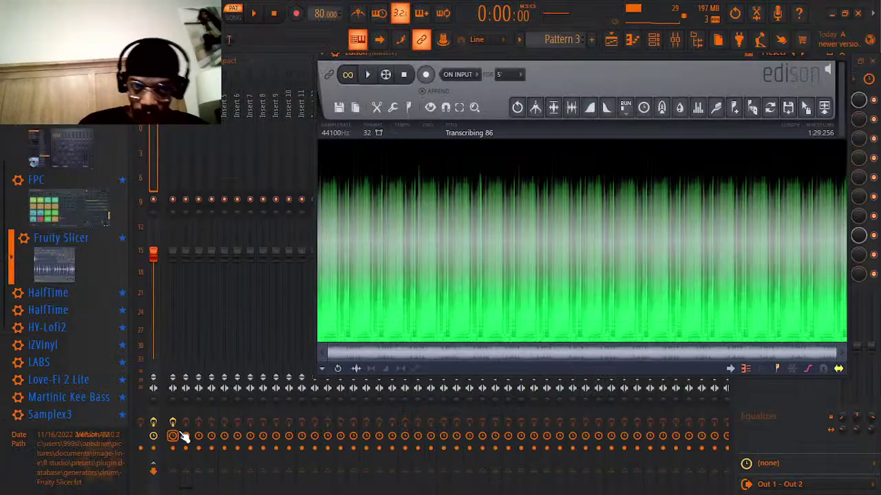
- Play Transcribing 86 in Edison and select its audio from the start to about 1:15
{"action": "left_click", "coordinate": [368, 76]}
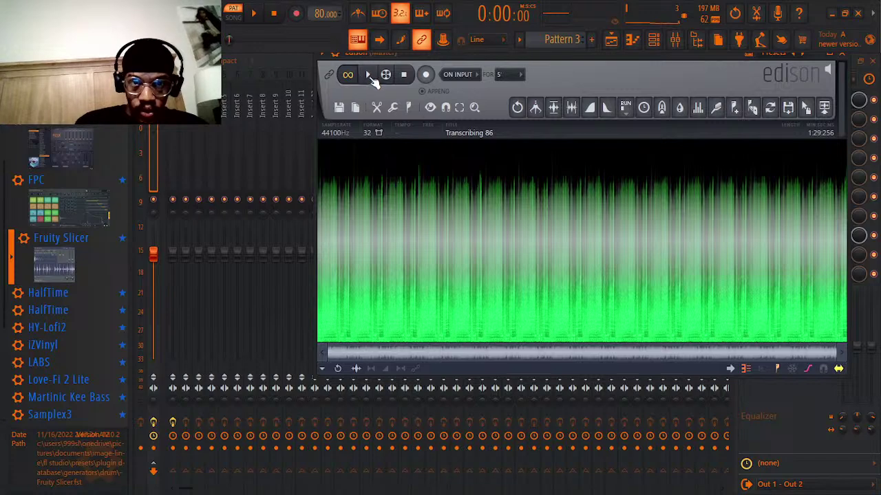
{"action": "left_click", "coordinate": [369, 76]}
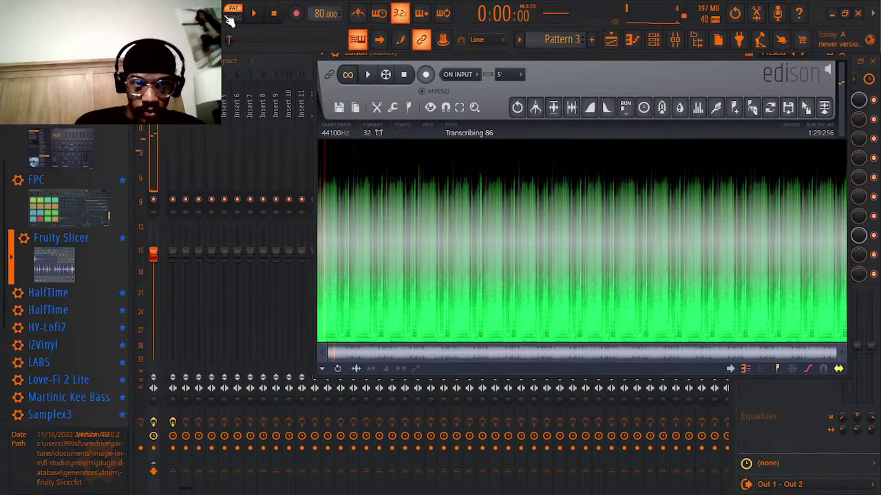
{"action": "left_click", "coordinate": [368, 74]}
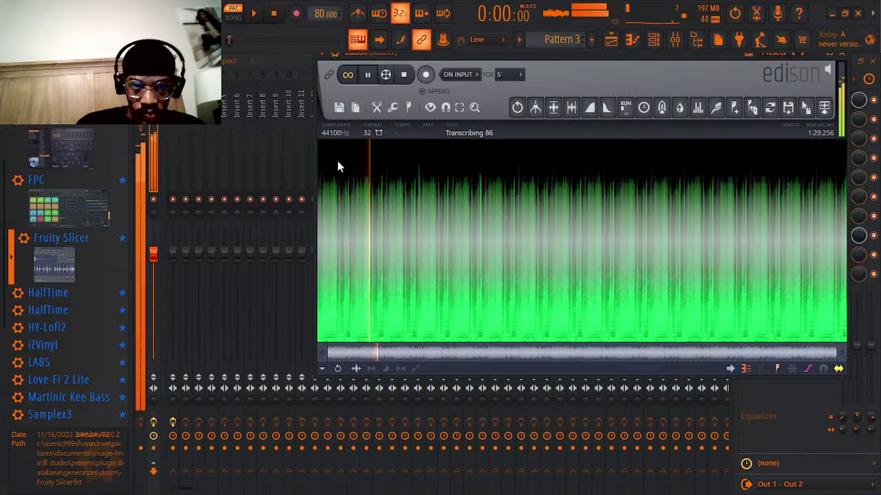
{"action": "left_click_drag", "start_coordinate": [347, 204], "coordinate": [762, 251]}
{"action": "left_click_drag", "start_coordinate": [593, 244], "coordinate": [303, 224]}
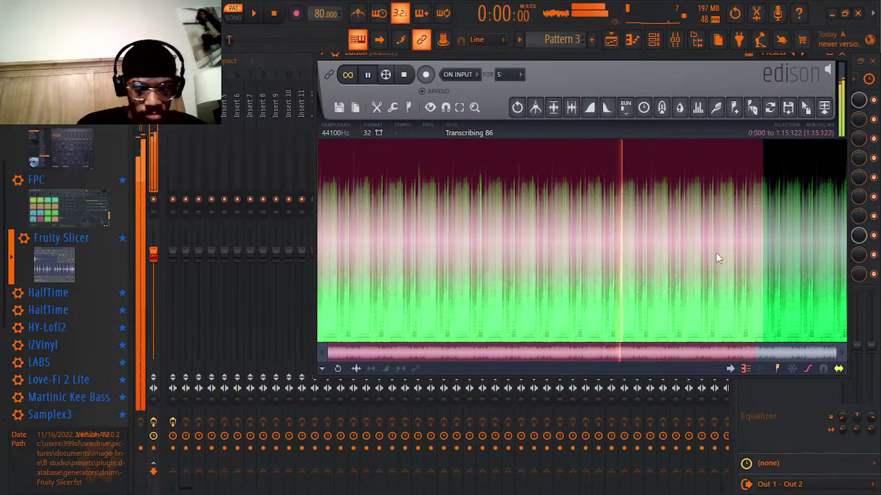
- Transfer the selected Transcribing 86 audio to the Fruity Slicer channel, stop the playback and close Edison
{"action": "left_click", "coordinate": [653, 40]}
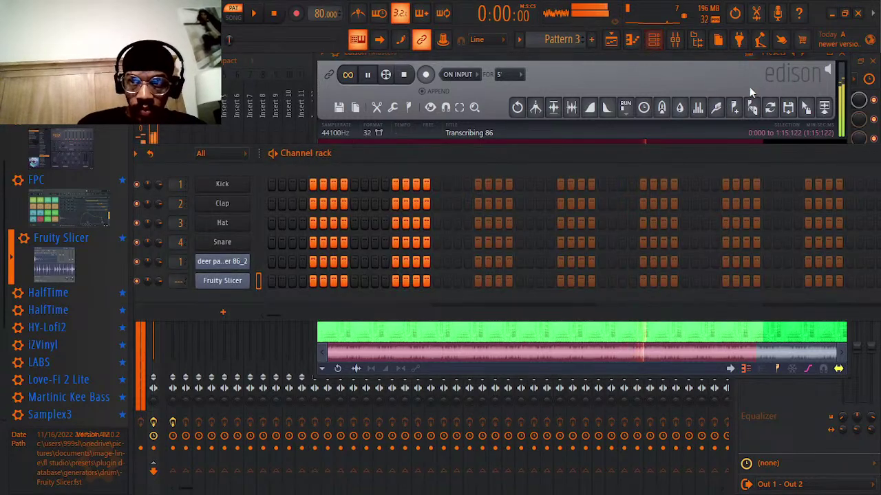
{"action": "left_click_drag", "start_coordinate": [806, 107], "coordinate": [232, 289]}
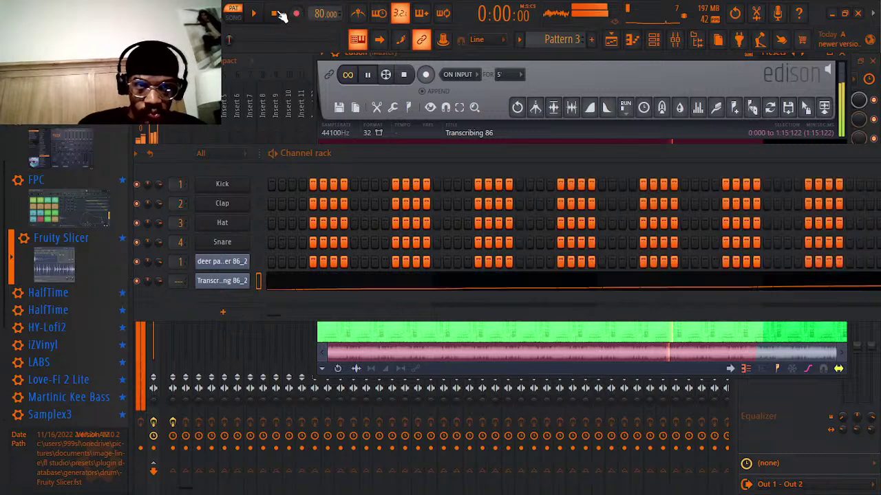
{"action": "left_click", "coordinate": [404, 75]}
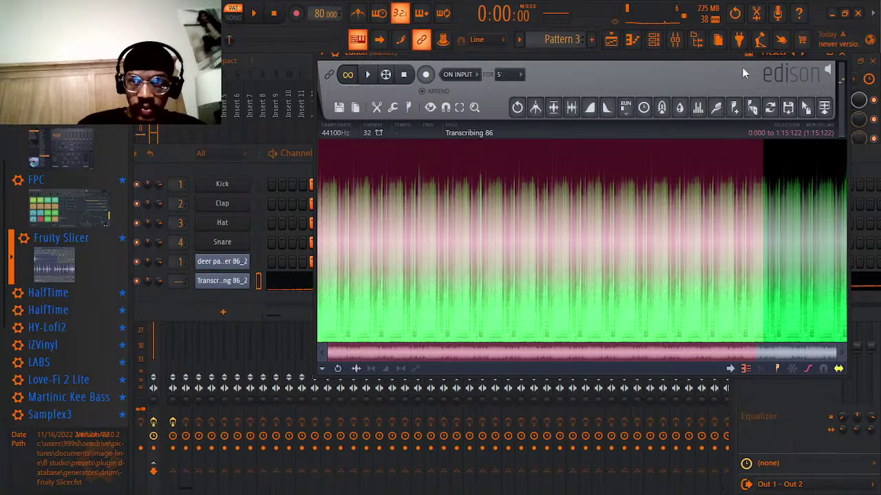
{"action": "left_click", "coordinate": [841, 54]}
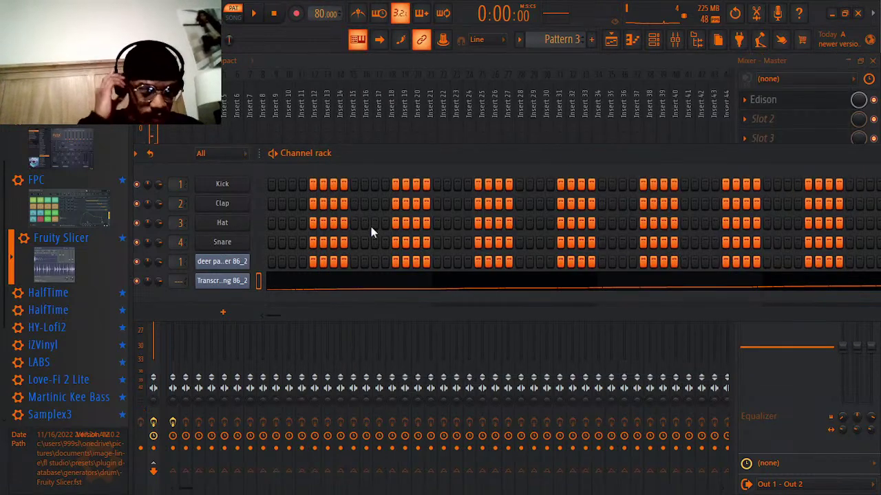
- Cut the auto-dumped notes from the Transcribing 86_2 channel and route the channel to mixer track 1
{"action": "right_click", "coordinate": [223, 283]}
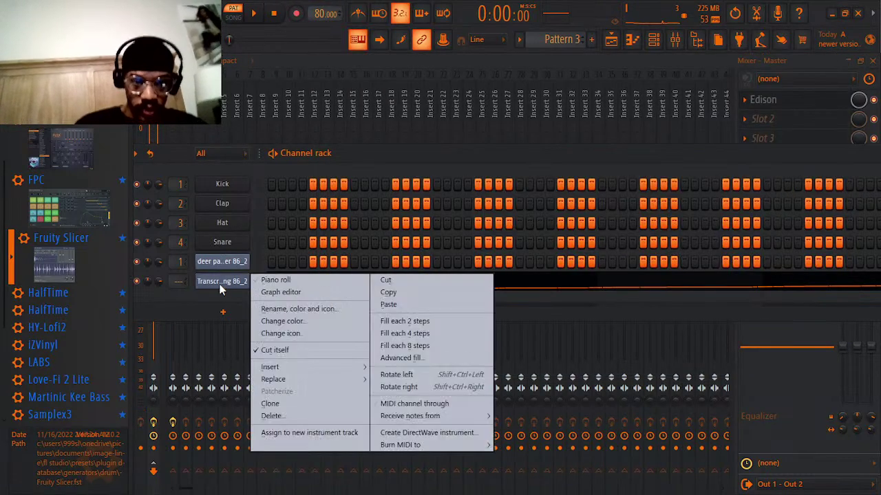
{"action": "left_click", "coordinate": [386, 281]}
{"action": "scroll", "coordinate": [178, 281], "scroll_direction": "up", "scroll_amount": 1}
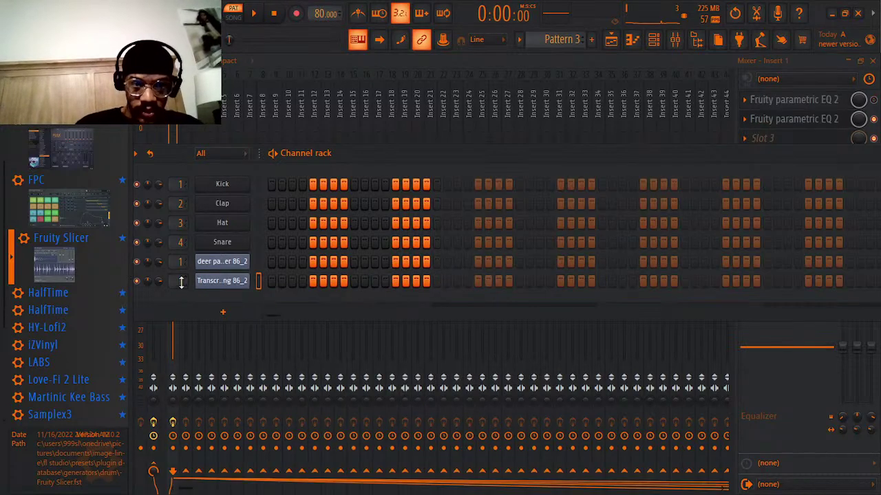
{"action": "right_click", "coordinate": [221, 282]}
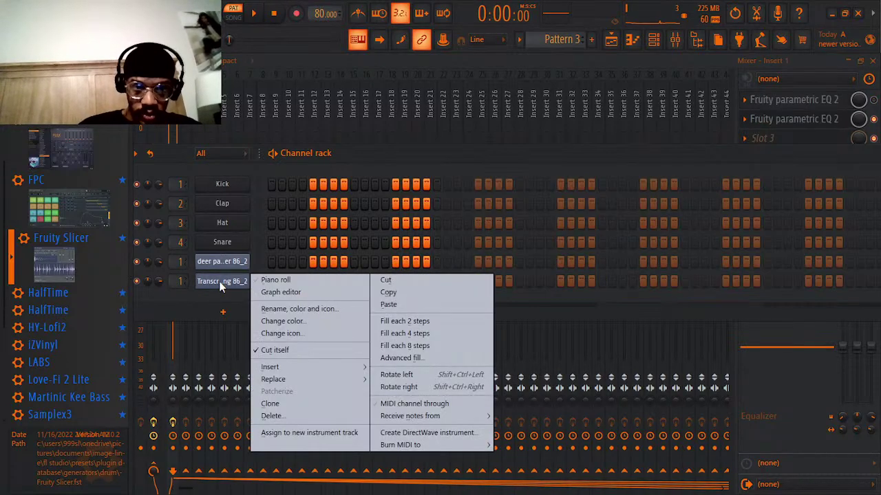
{"action": "left_click", "coordinate": [243, 280]}
- Configure the Transcribing 86_2 slicer with Play to End enabled, the decay reset and a beat count giving 87 BPM
{"action": "left_click", "coordinate": [242, 284]}
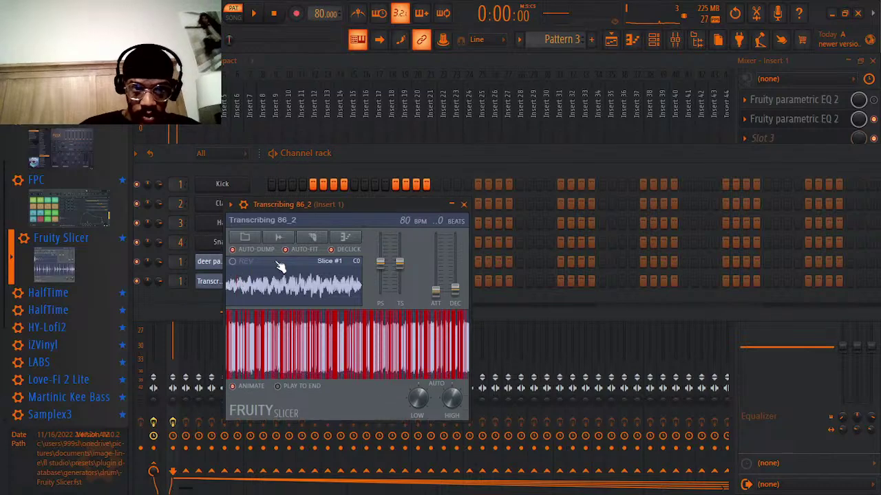
{"action": "left_click", "coordinate": [279, 391]}
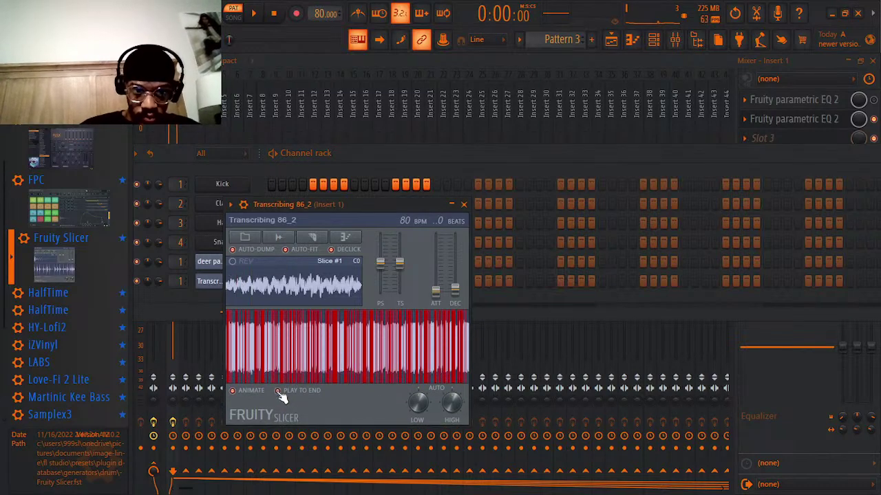
{"action": "right_click", "coordinate": [456, 289]}
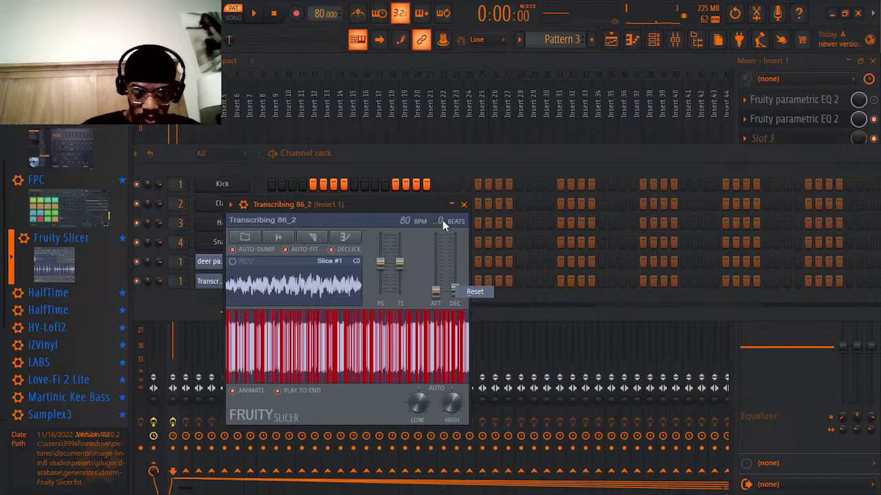
{"action": "left_click_drag", "start_coordinate": [442, 220], "coordinate": [442, 213]}
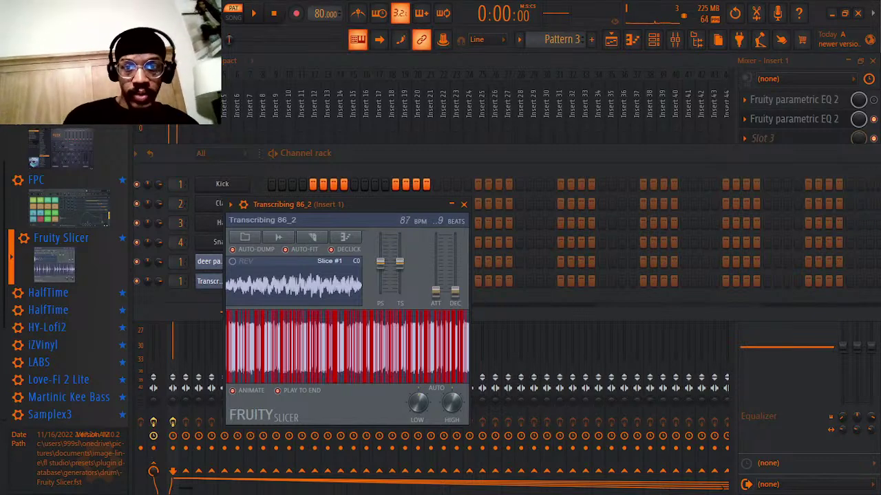
- Re-slice the sample with the high auto-slicing control and cut the dumped notes from the Transcribing 86_2 channel
{"action": "left_click", "coordinate": [454, 404]}
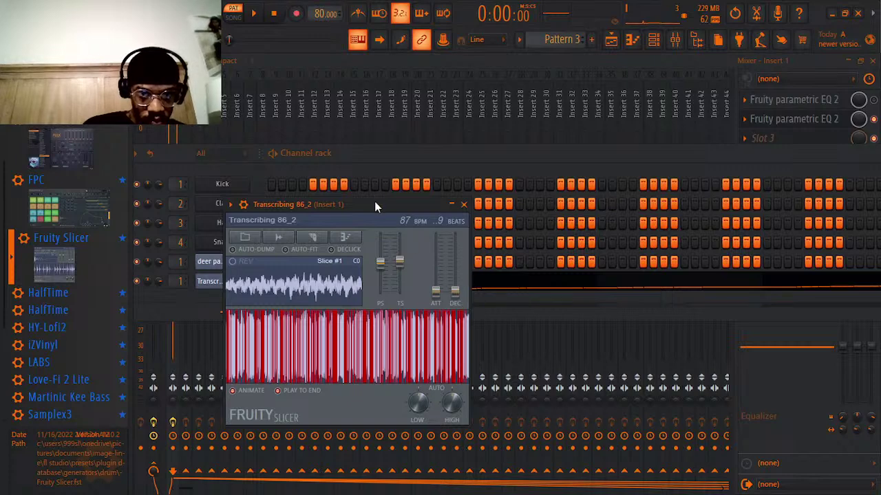
{"action": "left_click_drag", "start_coordinate": [375, 204], "coordinate": [432, 230]}
{"action": "right_click", "coordinate": [237, 288]}
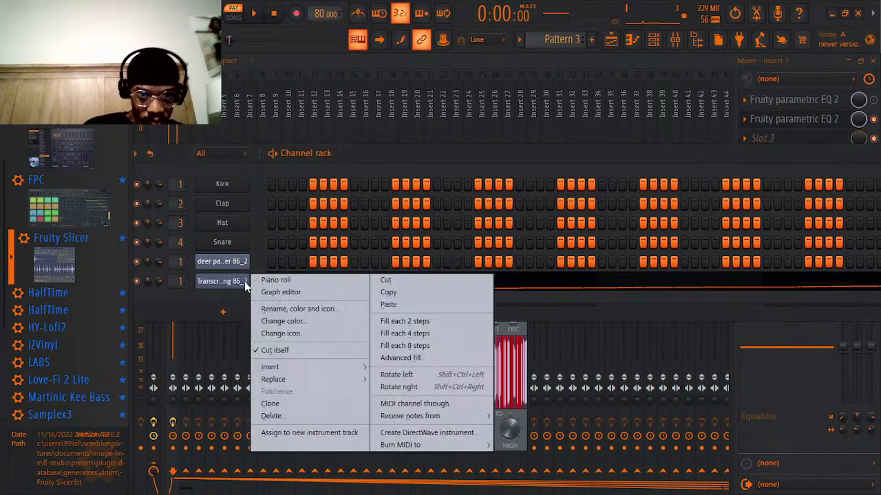
{"action": "left_click", "coordinate": [400, 283]}
- Adjust the low auto-slicing amount of the Transcribing 86_2 slicer and bring up the mixer
{"action": "left_click", "coordinate": [410, 427]}
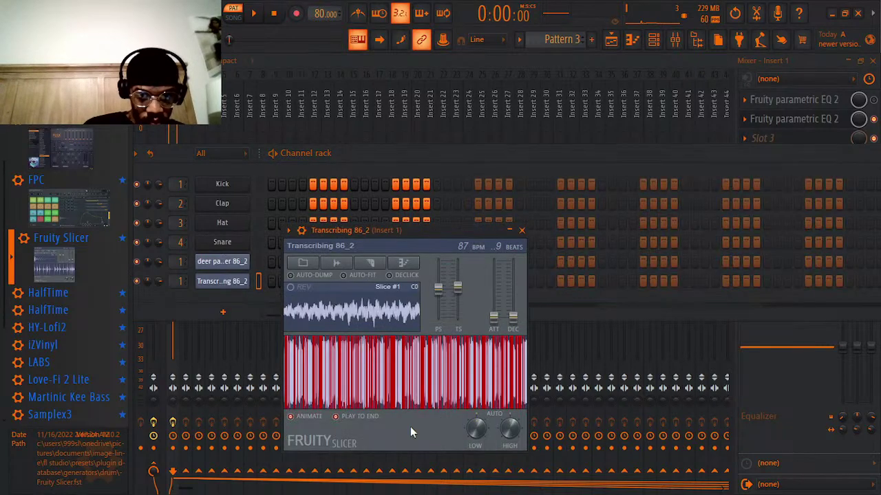
{"action": "left_click_drag", "start_coordinate": [477, 426], "coordinate": [476, 419]}
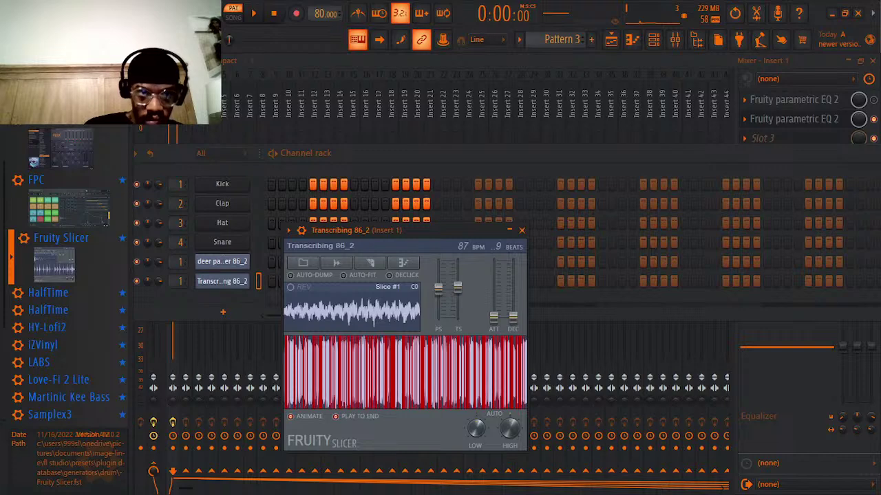
{"action": "left_click_drag", "start_coordinate": [476, 420], "coordinate": [477, 428]}
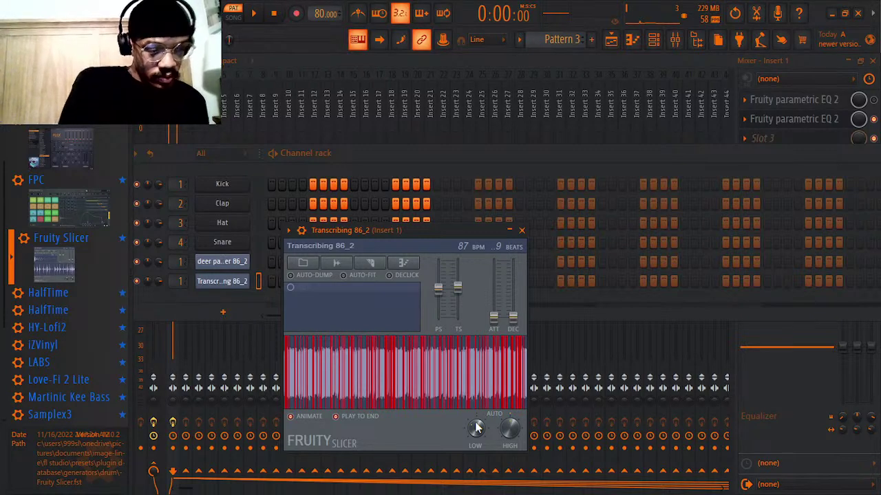
{"action": "key", "text": "F9"}
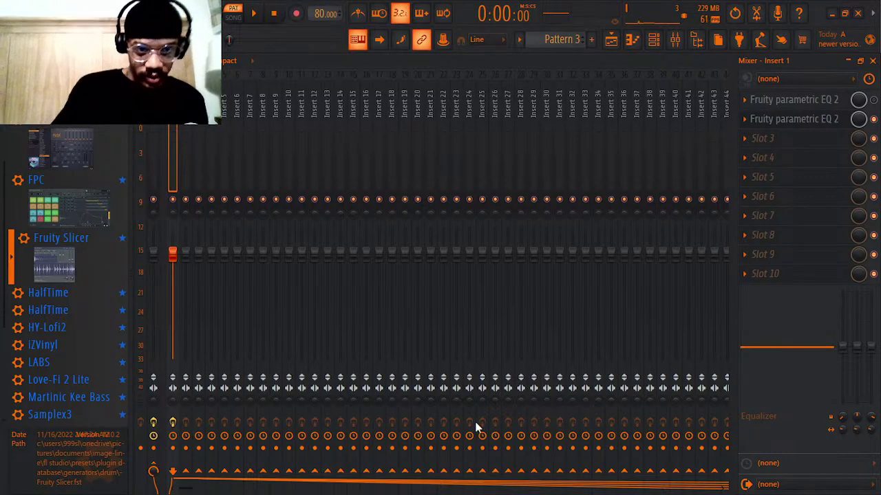
- Open the Fruity Slicer of the Transcribing 86_2 channel and adjust its high auto-slicing threshold for fewer slices
{"action": "left_click", "coordinate": [642, 43]}
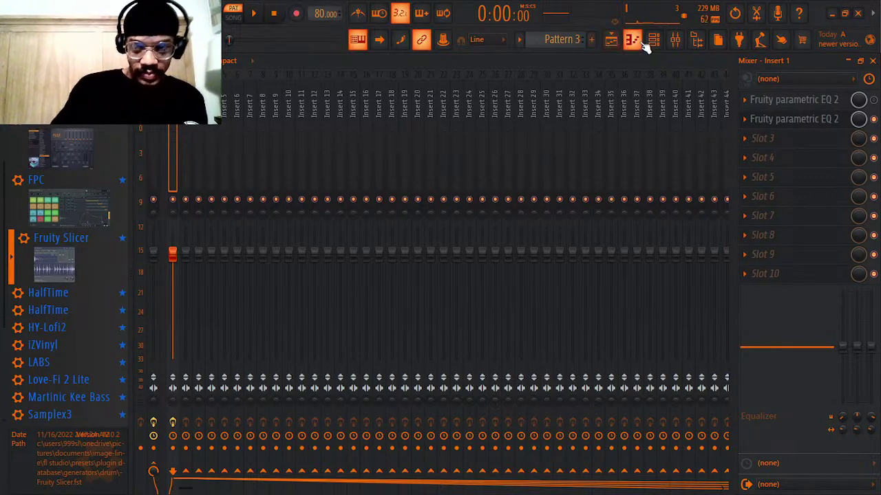
{"action": "left_click", "coordinate": [654, 41]}
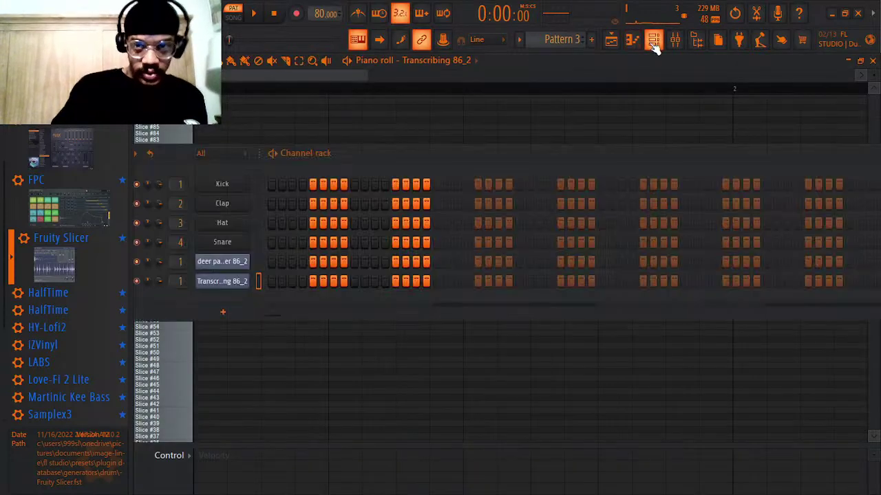
{"action": "left_click", "coordinate": [675, 39]}
{"action": "left_click", "coordinate": [675, 40]}
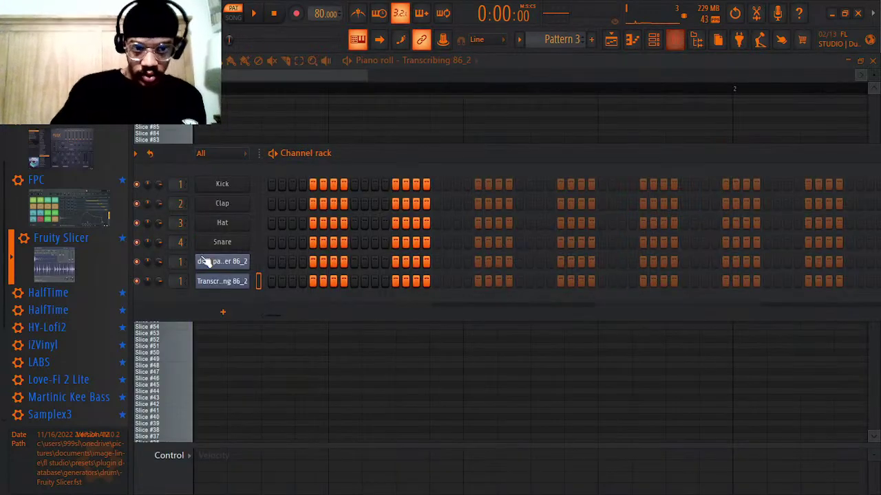
{"action": "left_click", "coordinate": [234, 283]}
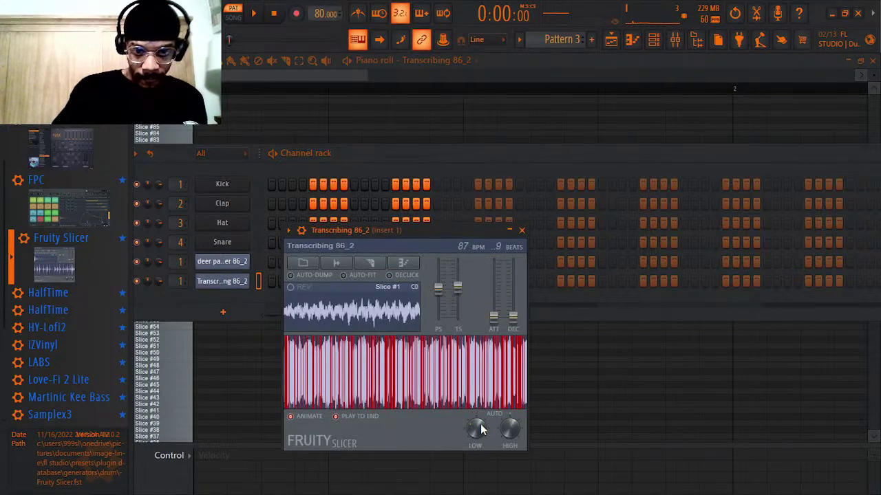
{"action": "left_click_drag", "start_coordinate": [509, 430], "coordinate": [508, 423]}
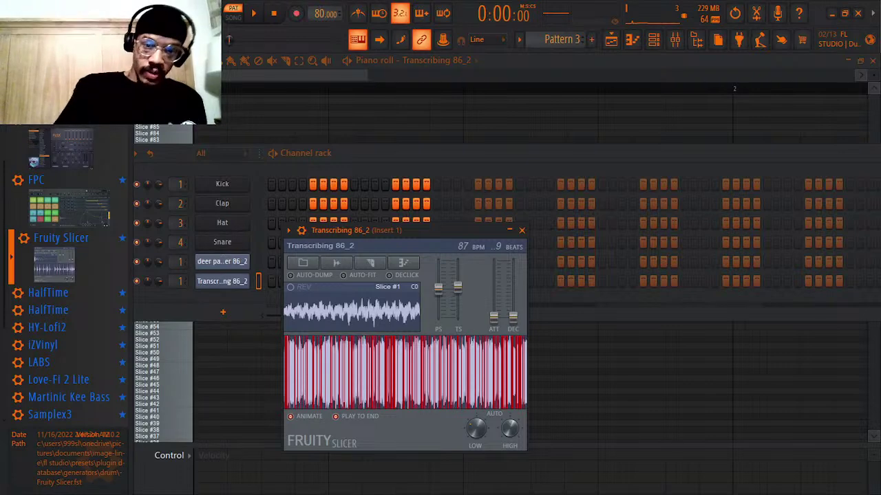
{"action": "left_click_drag", "start_coordinate": [509, 430], "coordinate": [510, 434]}
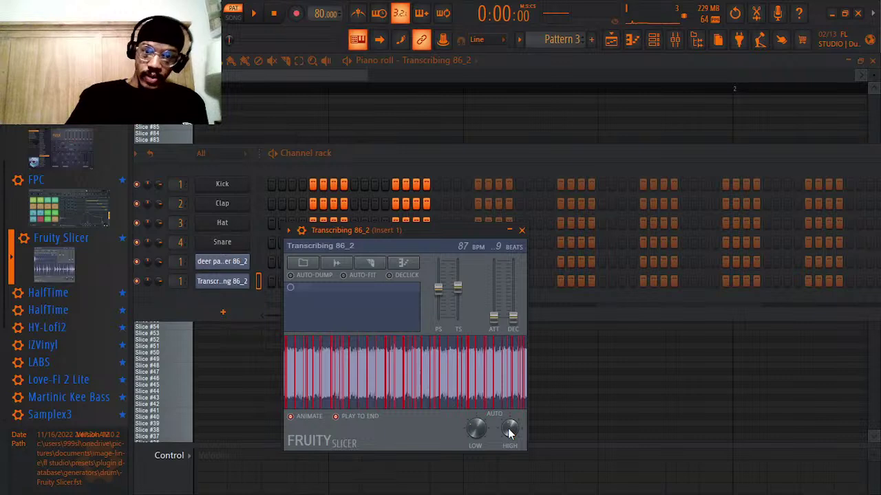
- Reset the slicer's time stretch and pitch shift to their defaults
{"action": "right_click", "coordinate": [458, 290]}
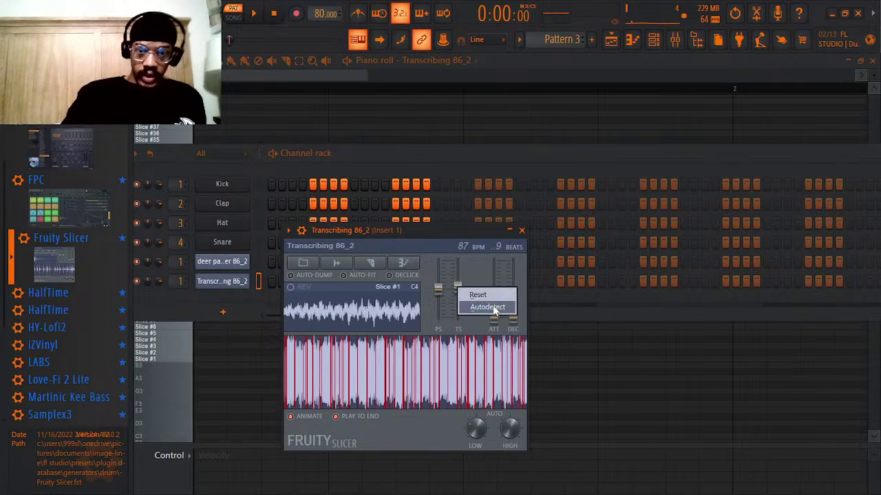
{"action": "left_click", "coordinate": [480, 295]}
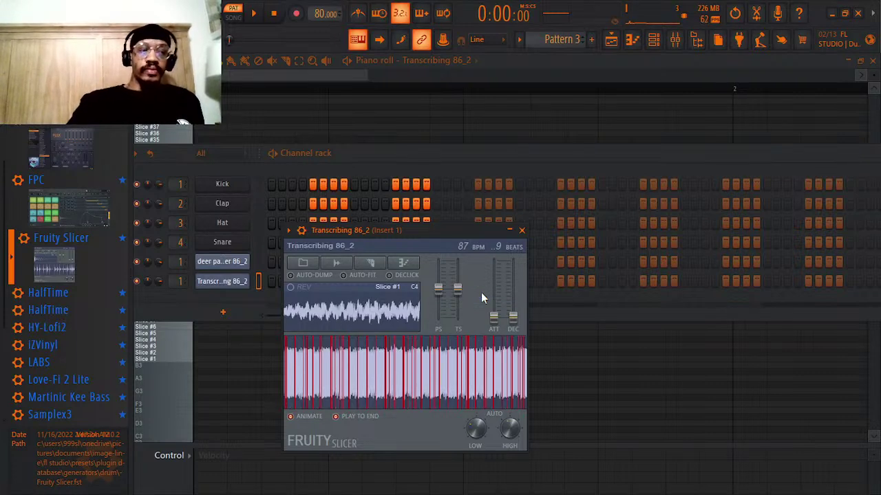
{"action": "right_click", "coordinate": [438, 288]}
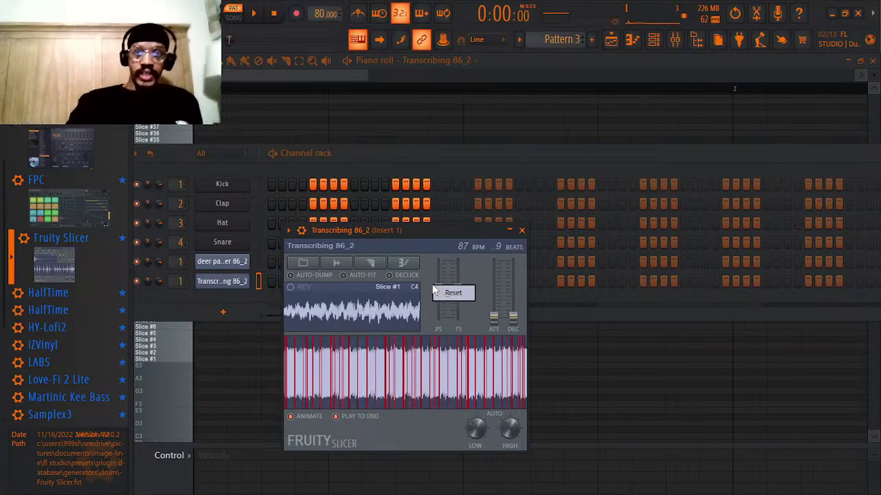
{"action": "left_click", "coordinate": [452, 294]}
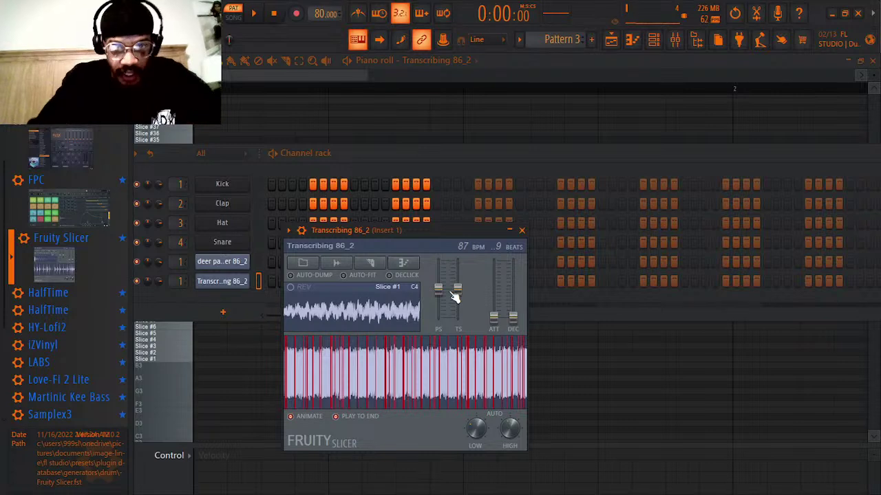
- Open the piano roll of the Transcribing 86_2 channel and add a one-bar note on Slice #12 at bar 1
{"action": "left_click", "coordinate": [338, 162]}
{"action": "left_click", "coordinate": [244, 285]}
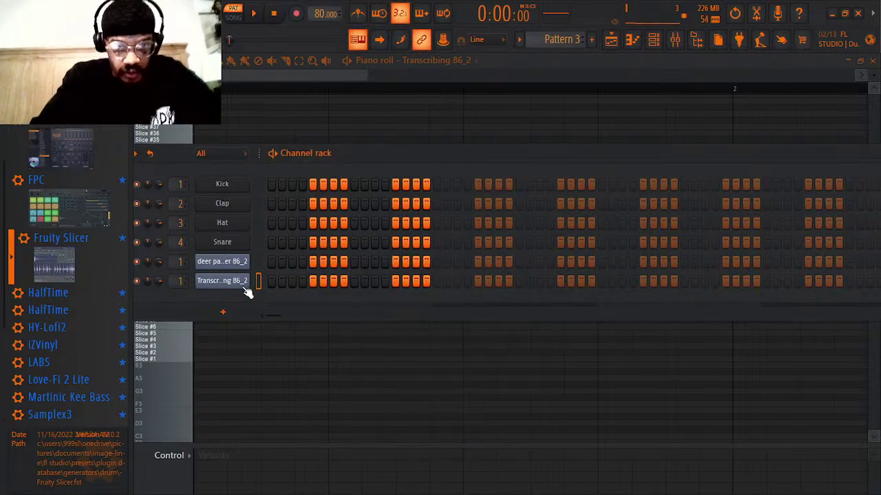
{"action": "left_click", "coordinate": [244, 283]}
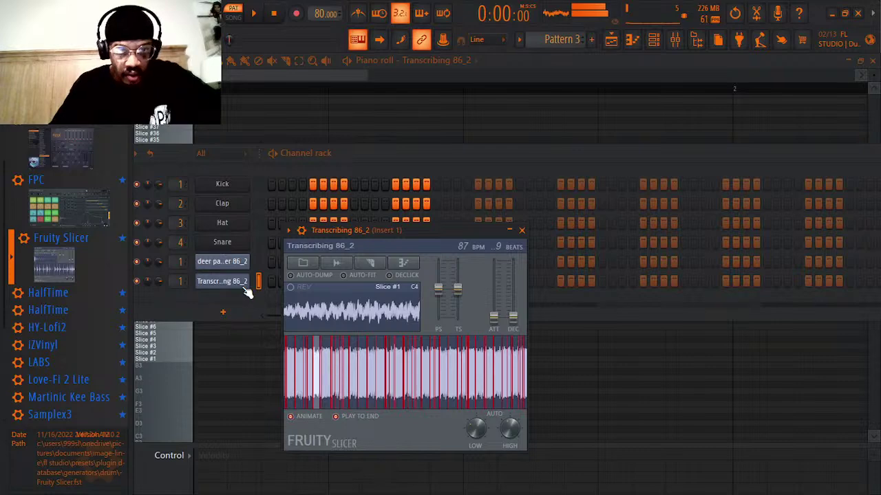
{"action": "right_click", "coordinate": [242, 285]}
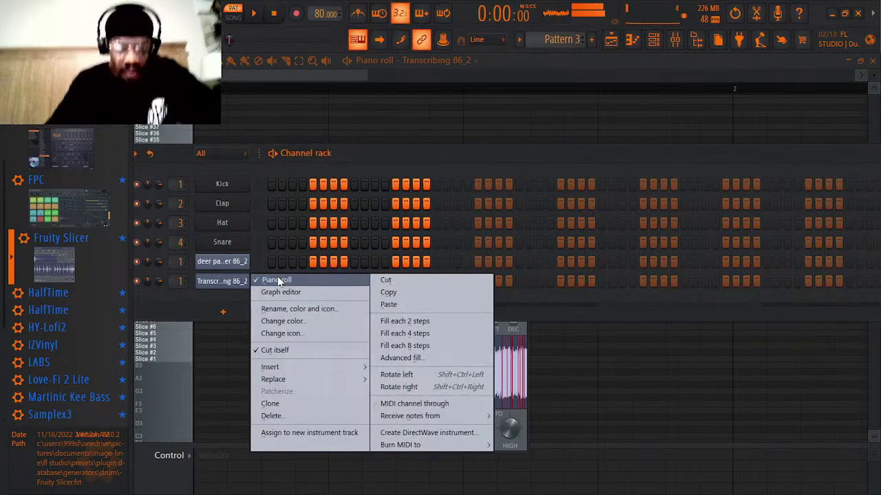
{"action": "left_click", "coordinate": [275, 280]}
{"action": "right_click", "coordinate": [242, 285]}
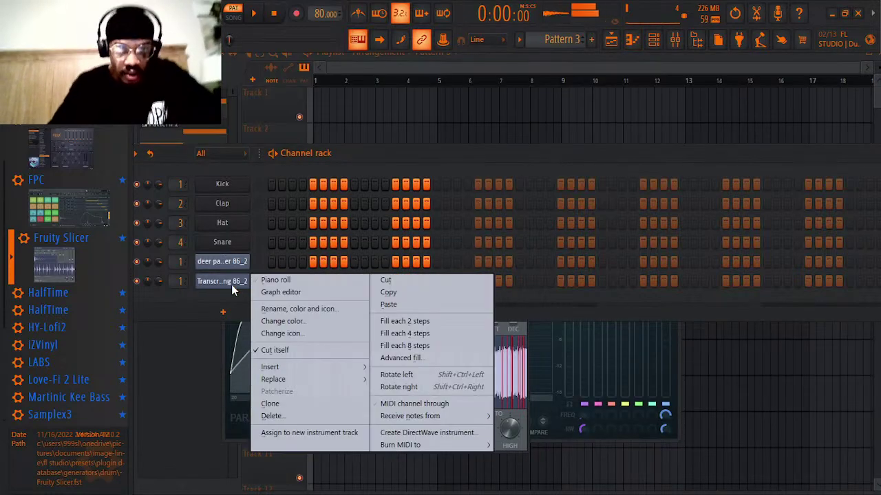
{"action": "left_click", "coordinate": [277, 280]}
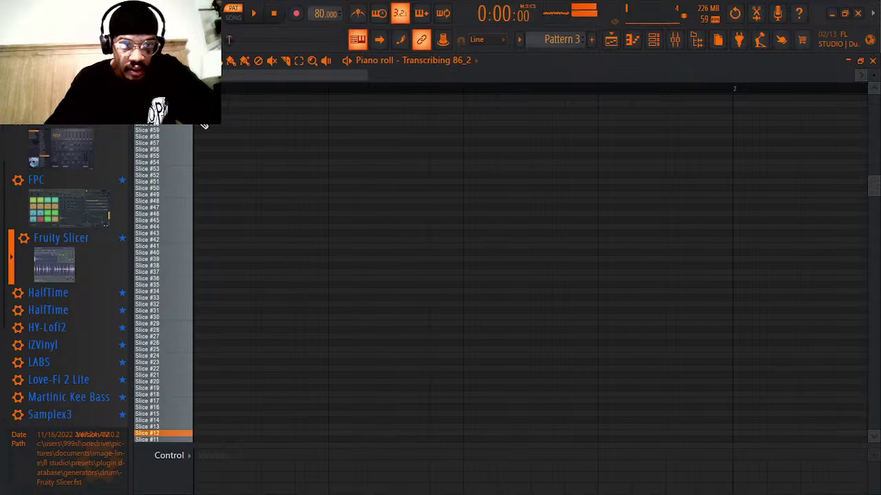
{"action": "left_click", "coordinate": [196, 435]}
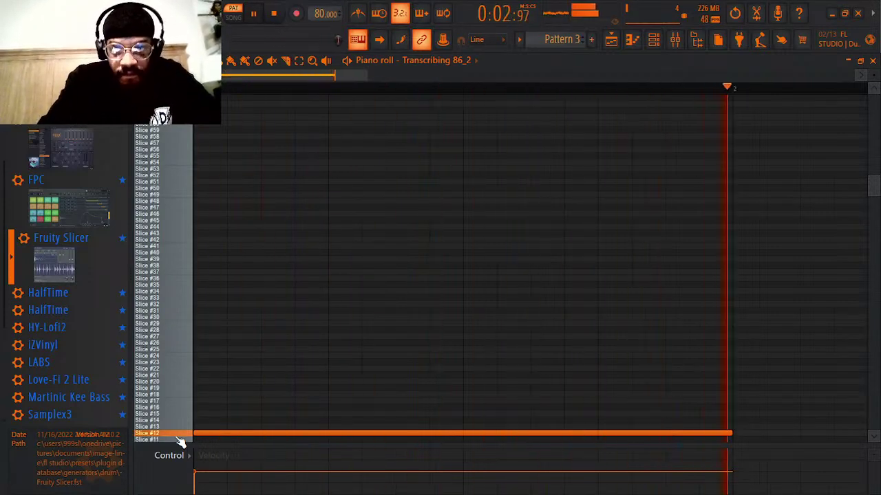
- Bring up the channel rack and open the kicks folder of Lo-fi vol.1 in the browser
{"action": "left_click", "coordinate": [654, 39]}
{"action": "left_click", "coordinate": [14, 8]}
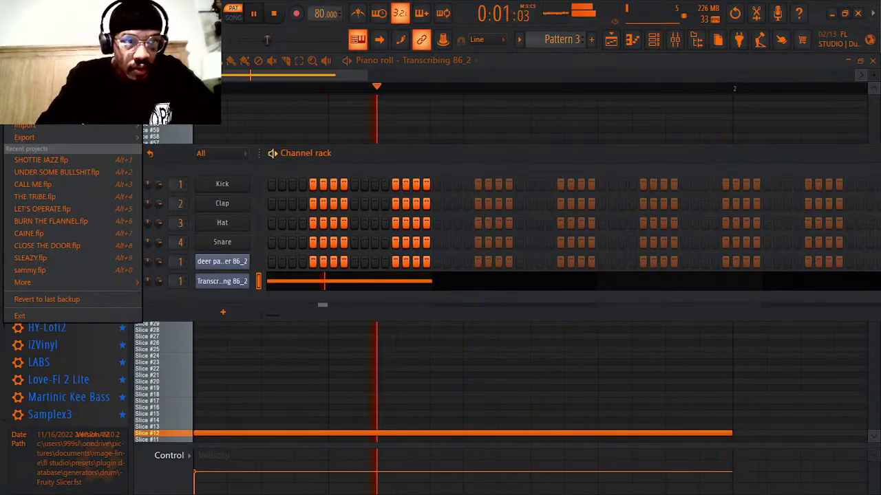
{"action": "left_click", "coordinate": [13, 9]}
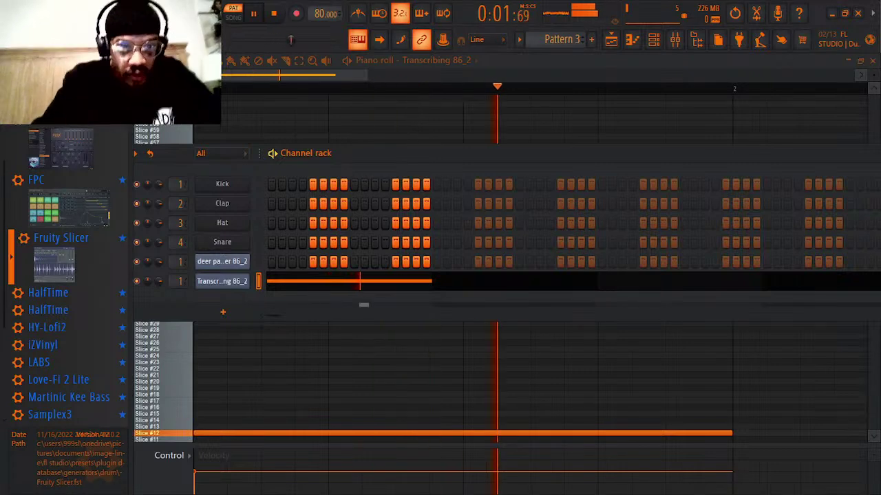
{"action": "left_click", "coordinate": [55, 77]}
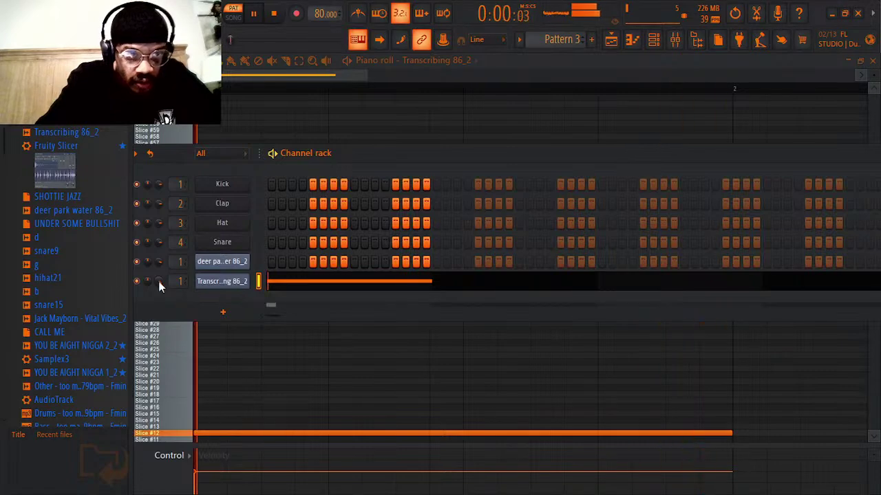
{"action": "left_click_drag", "start_coordinate": [2, 130], "coordinate": [5, 321]}
{"action": "left_click", "coordinate": [55, 285]}
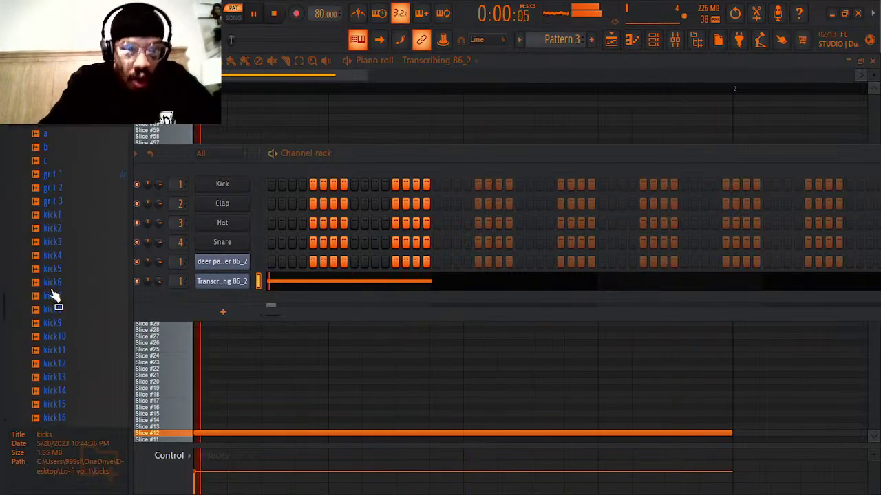
{"action": "left_click", "coordinate": [84, 283]}
- Audition several kick samples and add sample c as a new channel below Transcribing 86_2
{"action": "left_click", "coordinate": [68, 173]}
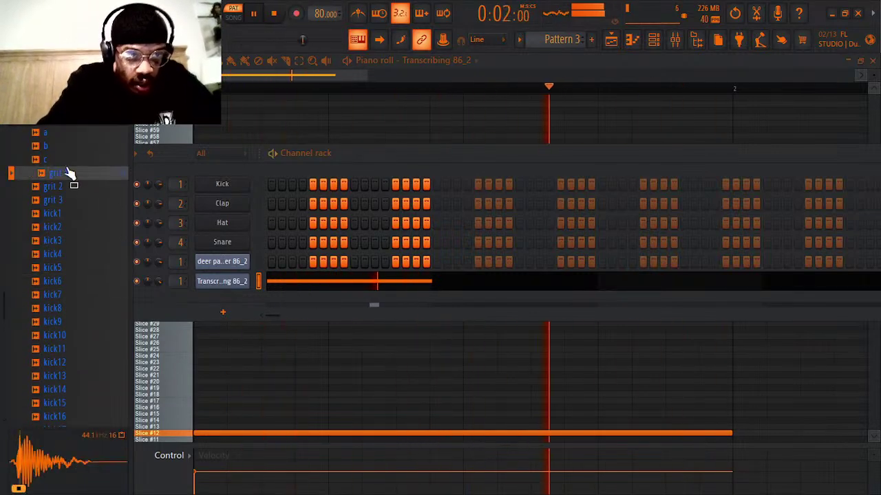
{"action": "left_click", "coordinate": [61, 163]}
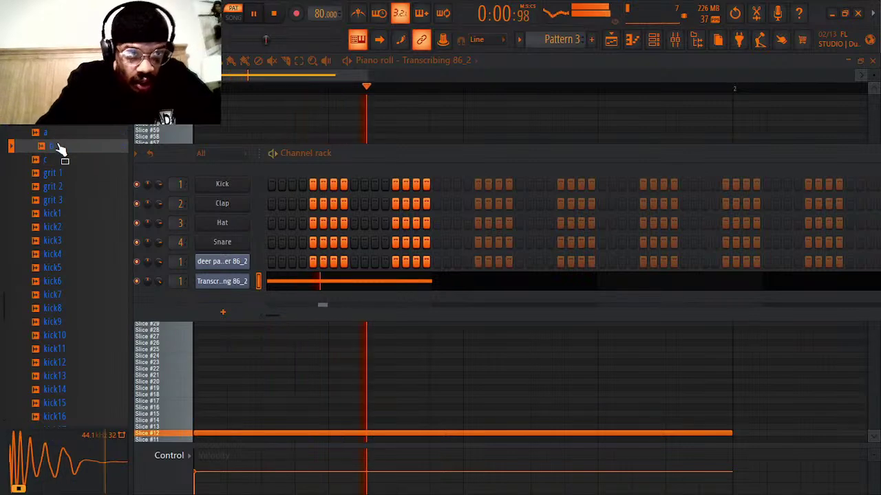
{"action": "left_click", "coordinate": [60, 148]}
{"action": "left_click_drag", "start_coordinate": [60, 159], "coordinate": [230, 296]}
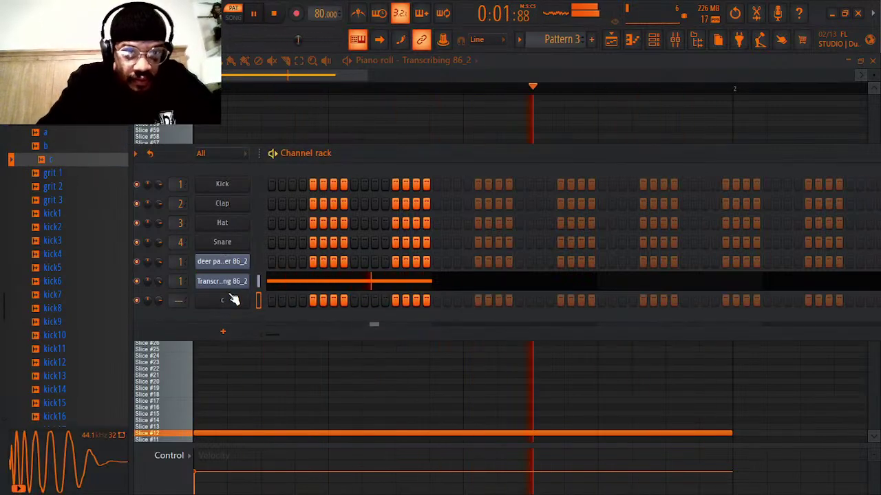
- Reposition the channel rack so all channel names and steps are visible, and place a kick on channel c's first step
{"action": "left_click_drag", "start_coordinate": [473, 155], "coordinate": [9, 128]}
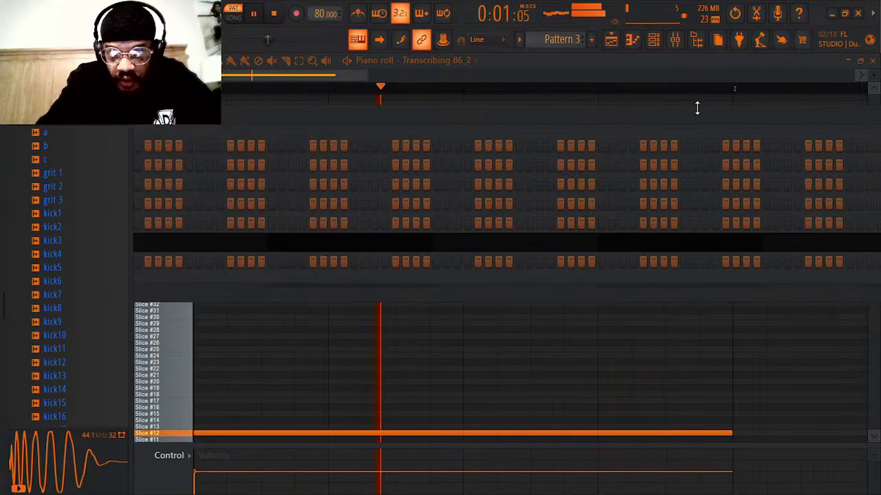
{"action": "left_click_drag", "start_coordinate": [701, 114], "coordinate": [181, 161]}
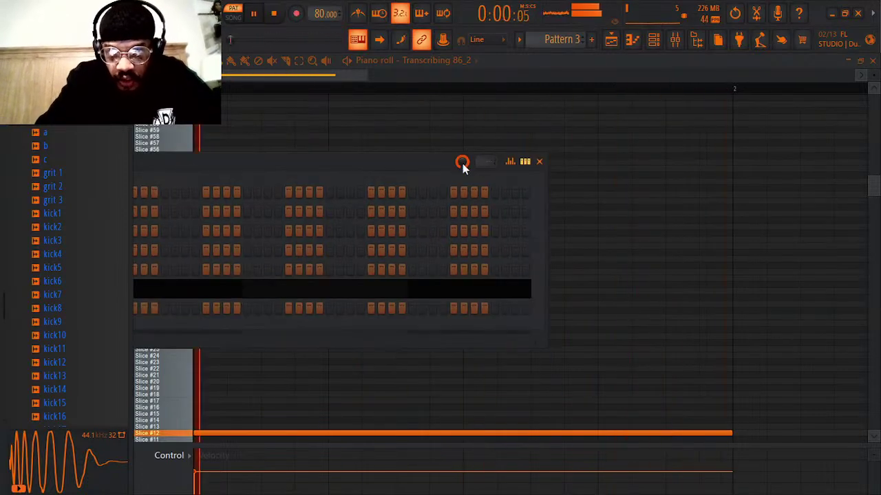
{"action": "left_click_drag", "start_coordinate": [348, 168], "coordinate": [737, 180]}
{"action": "left_click_drag", "start_coordinate": [430, 172], "coordinate": [626, 149]}
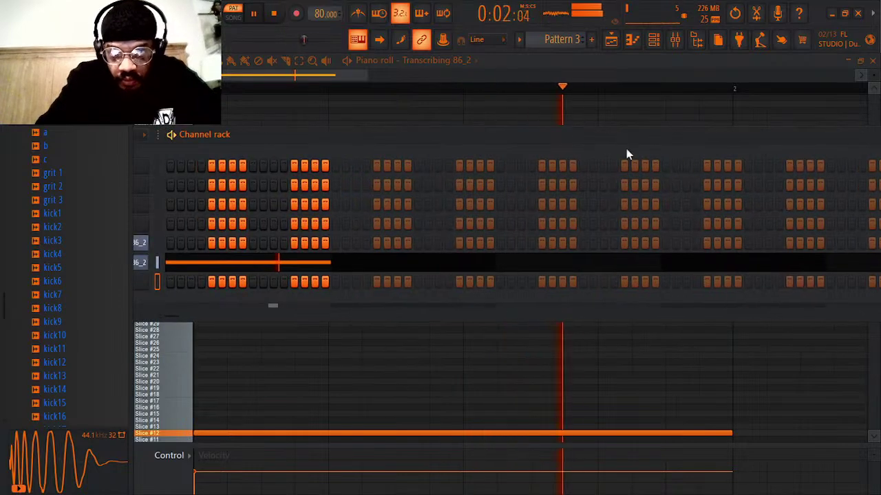
{"action": "left_click_drag", "start_coordinate": [727, 147], "coordinate": [692, 148]}
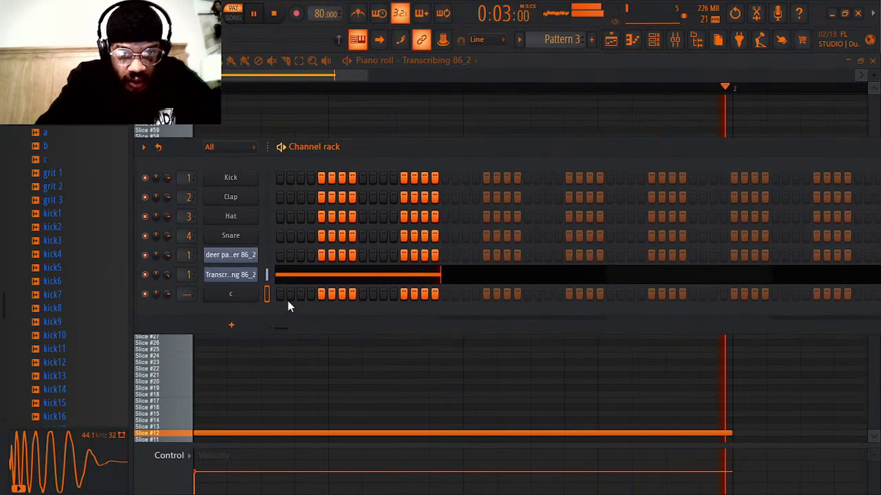
- Add dilla snare from the Lo-fi vol.1 snares folder as a new channel with hits on steps 5 and 13
{"action": "left_click", "coordinate": [58, 130]}
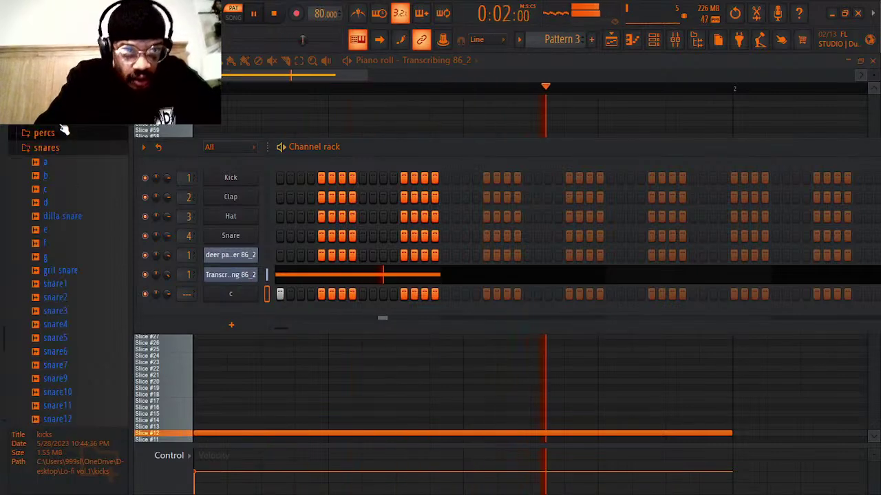
{"action": "left_click", "coordinate": [50, 147]}
{"action": "left_click", "coordinate": [51, 147]}
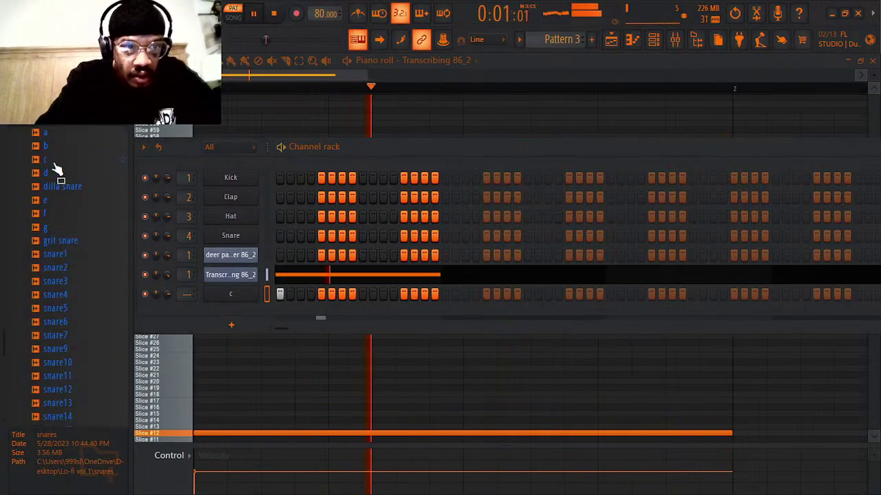
{"action": "left_click", "coordinate": [58, 172]}
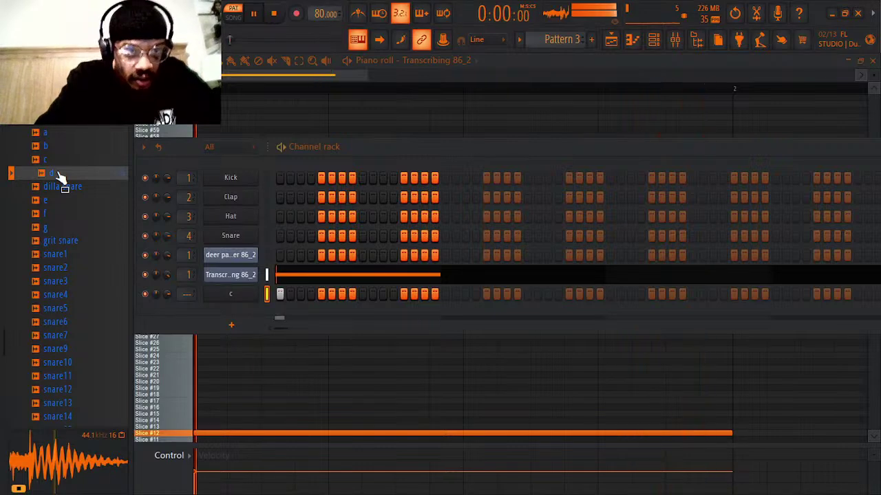
{"action": "left_click", "coordinate": [59, 187]}
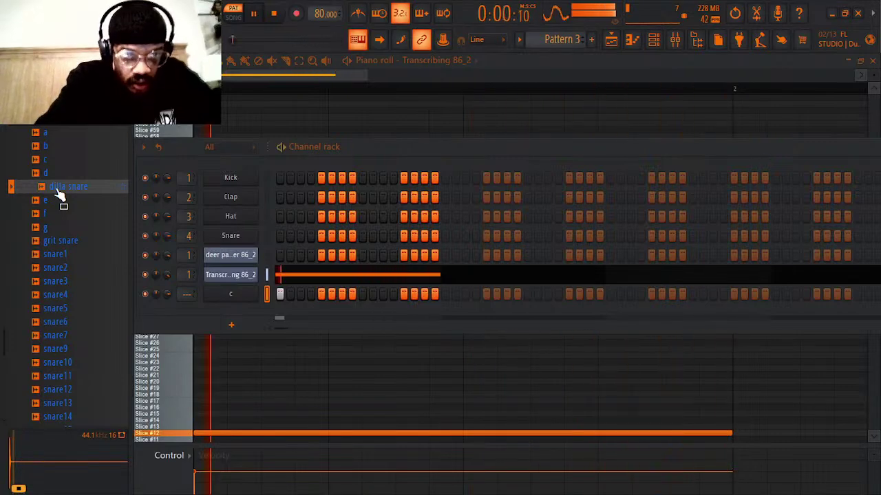
{"action": "left_click_drag", "start_coordinate": [58, 194], "coordinate": [244, 317]}
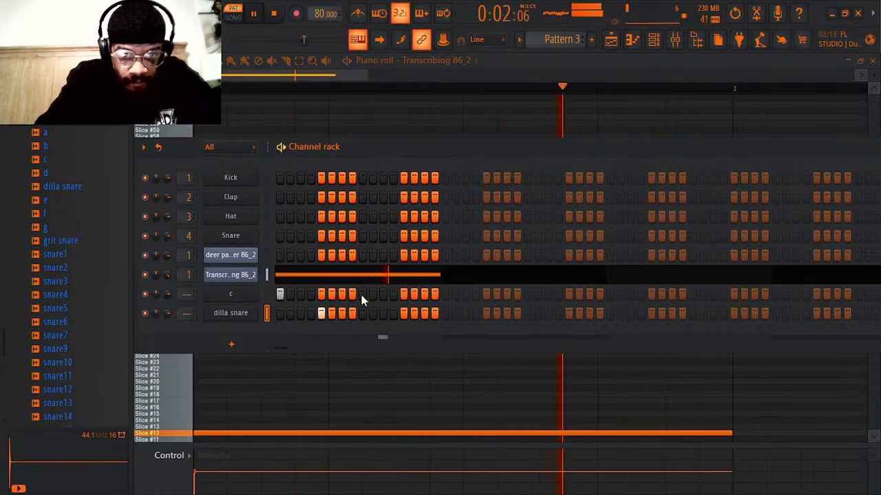
- Audition hat 5 from the Lo-fi vol.1 hats folder and add it as a new channel below dilla snare
{"action": "left_click", "coordinate": [48, 122]}
{"action": "scroll", "coordinate": [3, 127], "scroll_direction": "up", "scroll_amount": 1}
{"action": "scroll", "coordinate": [3, 126], "scroll_direction": "up", "scroll_amount": 2}
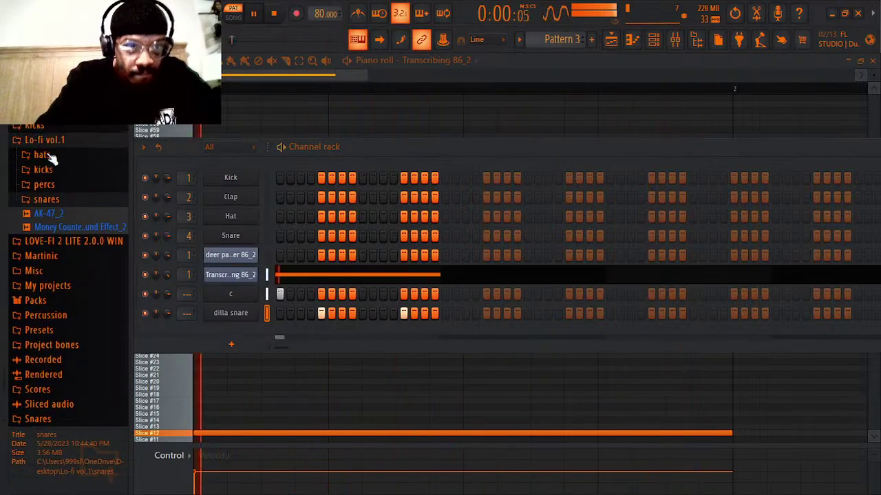
{"action": "left_click", "coordinate": [49, 156]}
{"action": "left_click", "coordinate": [65, 199]}
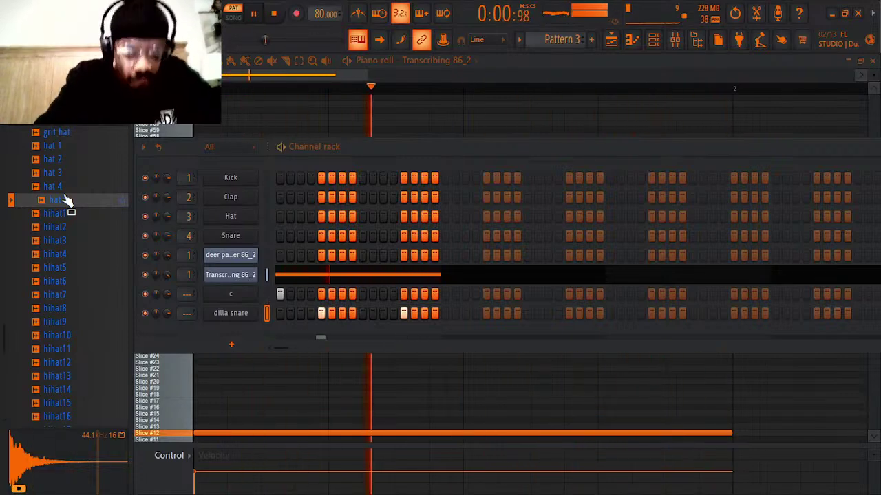
{"action": "left_click_drag", "start_coordinate": [66, 200], "coordinate": [222, 326]}
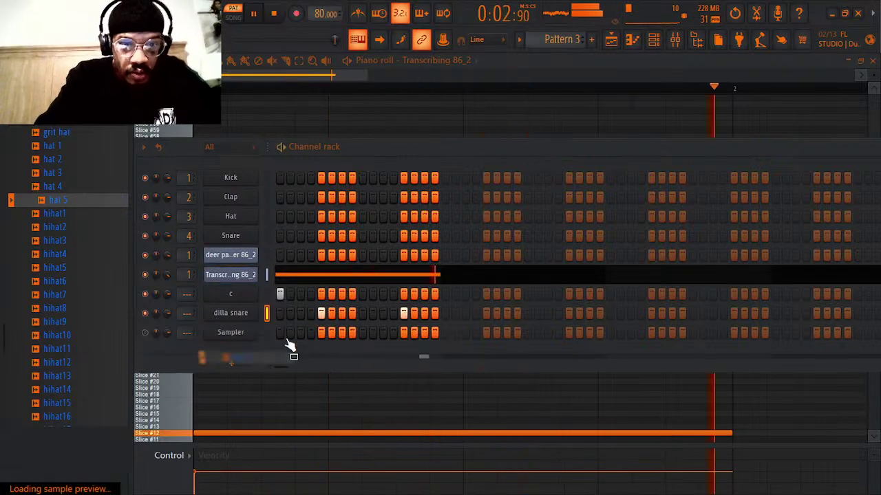
- Place hat 5 hits on steps 8, 10 and 12, clearing the trial hits on steps 9 and 11
{"action": "left_click", "coordinate": [332, 334]}
{"action": "left_click", "coordinate": [332, 334]}
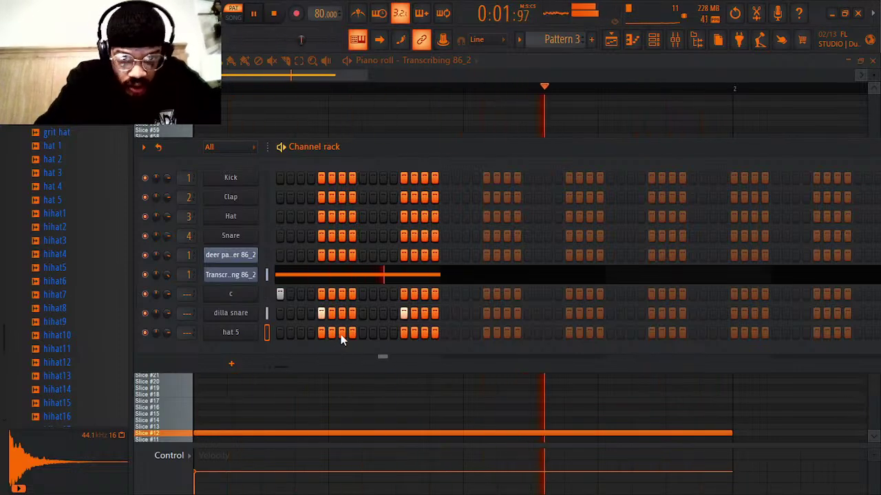
{"action": "left_click", "coordinate": [341, 333]}
{"action": "left_click", "coordinate": [362, 333]}
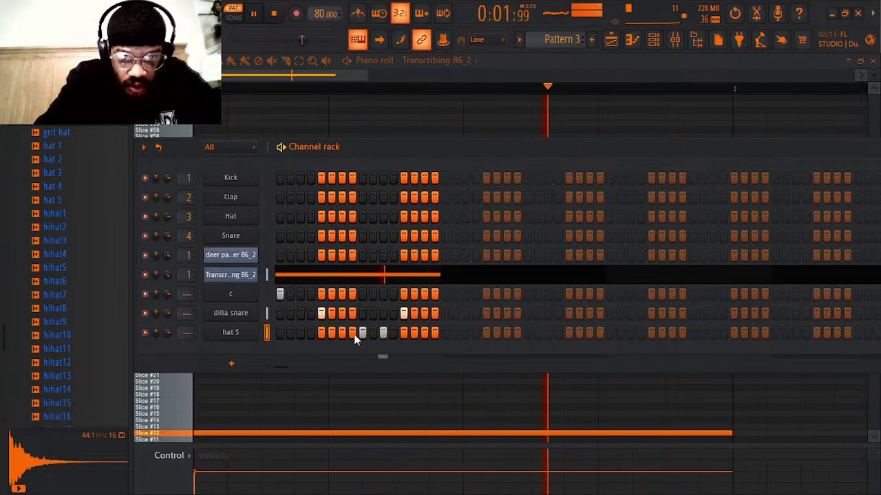
{"action": "right_click", "coordinate": [362, 335]}
{"action": "left_click", "coordinate": [372, 334]}
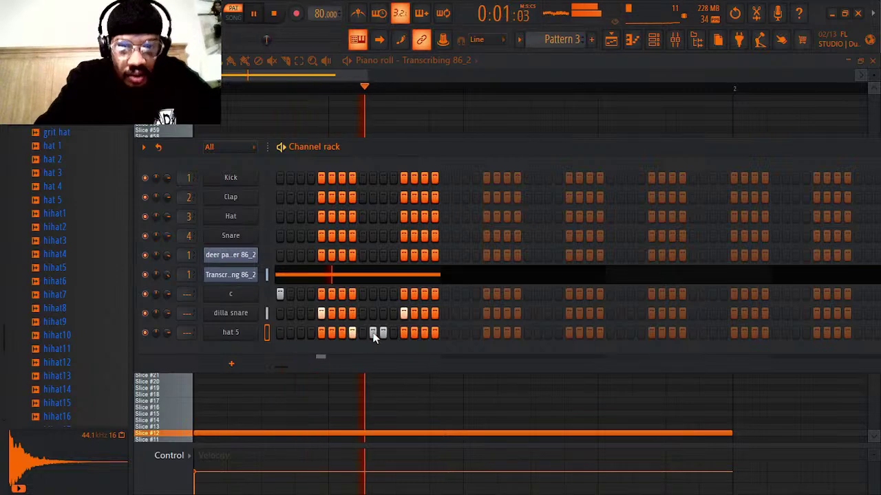
{"action": "right_click", "coordinate": [381, 334]}
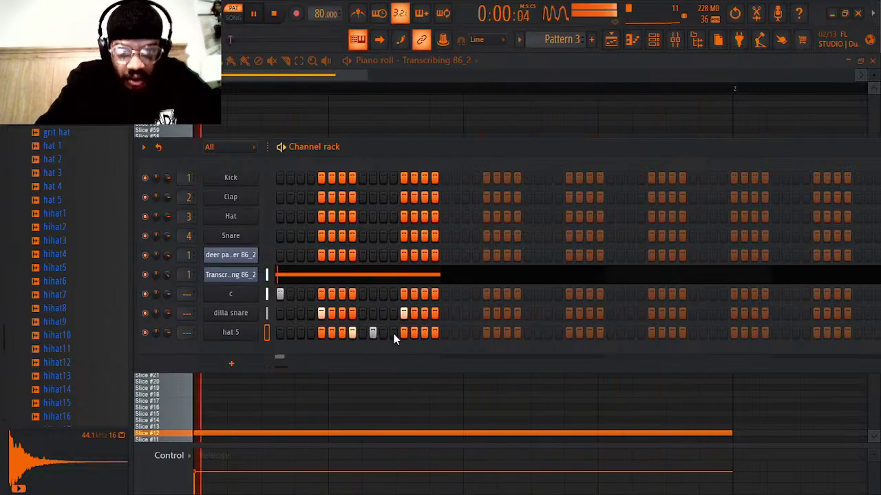
{"action": "left_click", "coordinate": [394, 334]}
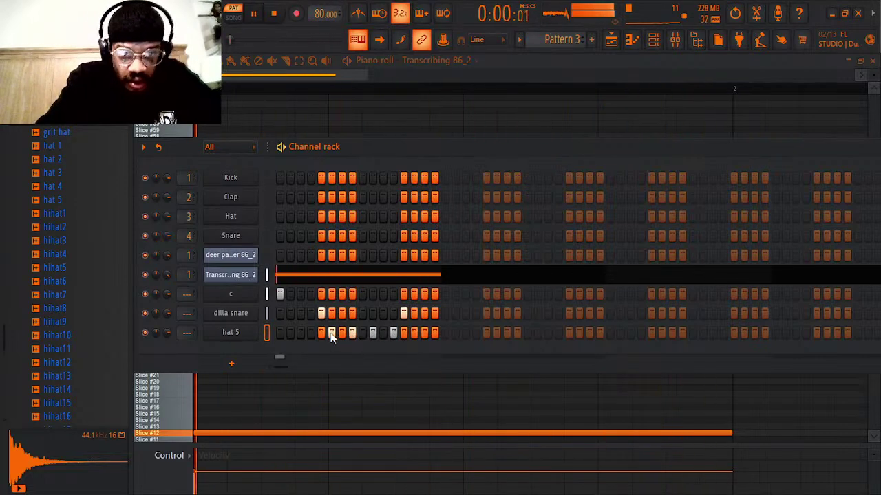
- Extend the hat 5 pattern with hits on steps 3, 5 and 15, keeping step 12 and leaving steps 2 and 13 empty
{"action": "left_click", "coordinate": [290, 334]}
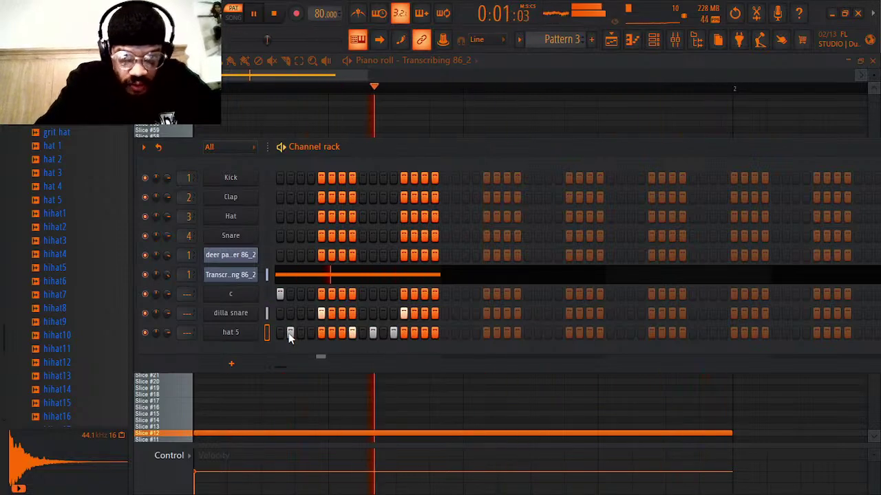
{"action": "left_click", "coordinate": [300, 333]}
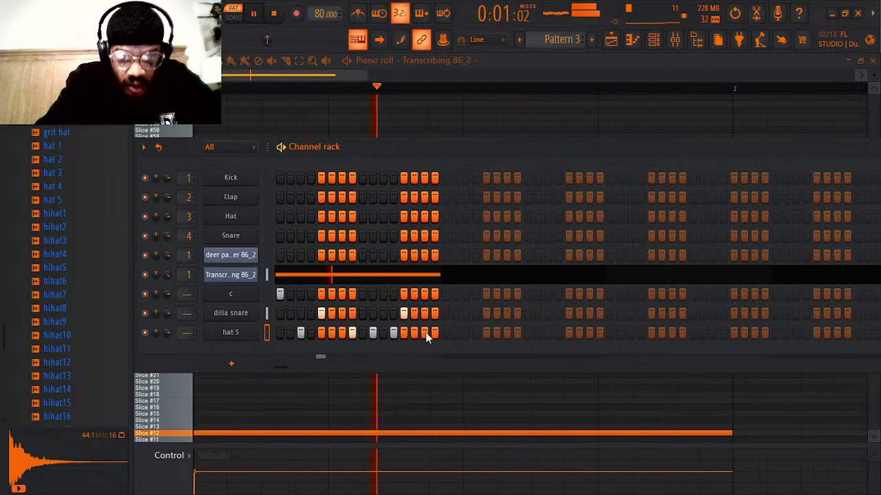
{"action": "left_click", "coordinate": [320, 337]}
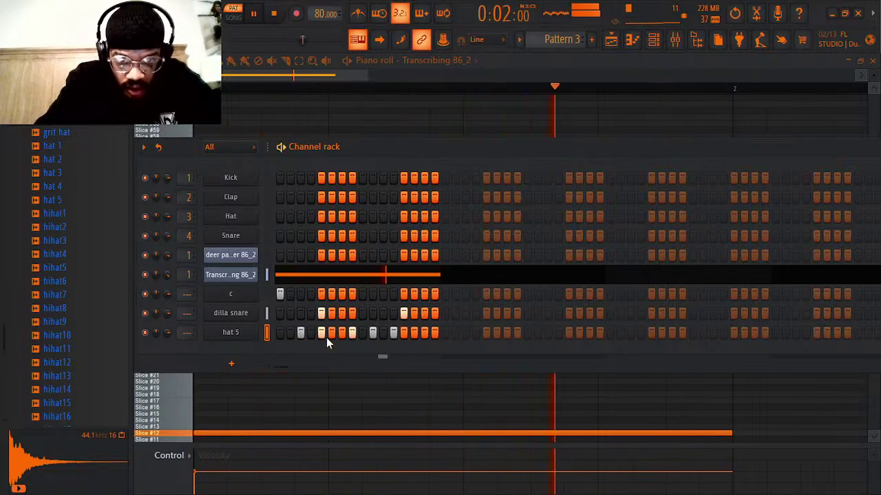
{"action": "left_click", "coordinate": [404, 333]}
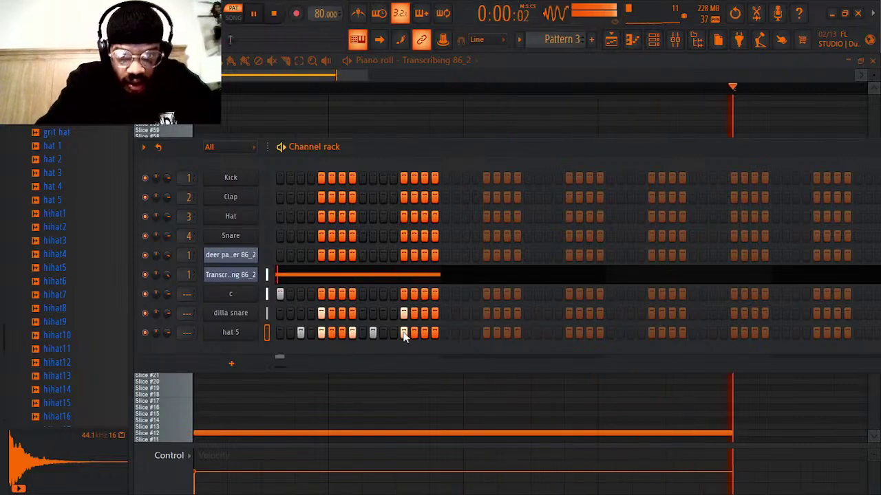
{"action": "left_click", "coordinate": [393, 333]}
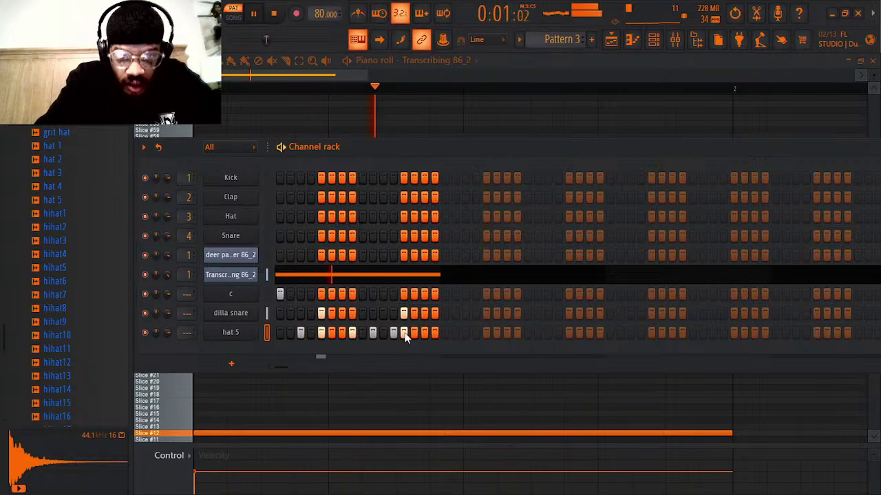
{"action": "left_click", "coordinate": [414, 335]}
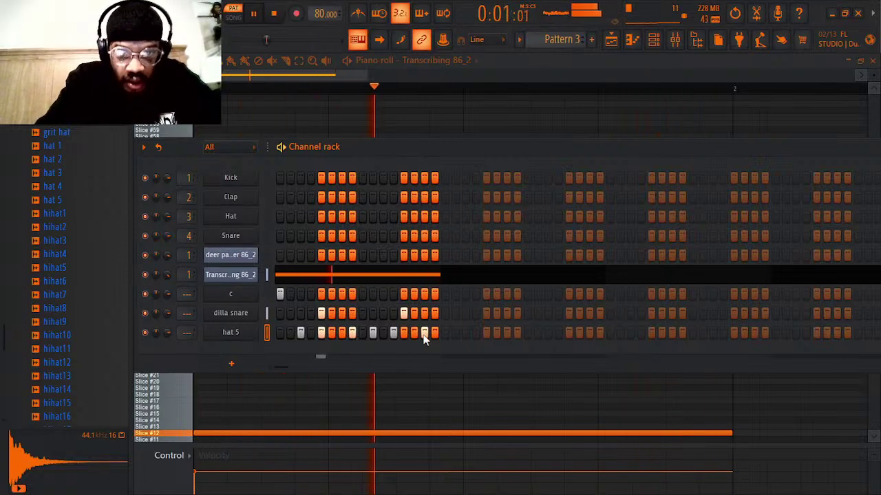
- Examine hat 5's volume envelope and miscellaneous channel settings
{"action": "left_click", "coordinate": [225, 331]}
{"action": "left_click", "coordinate": [262, 196]}
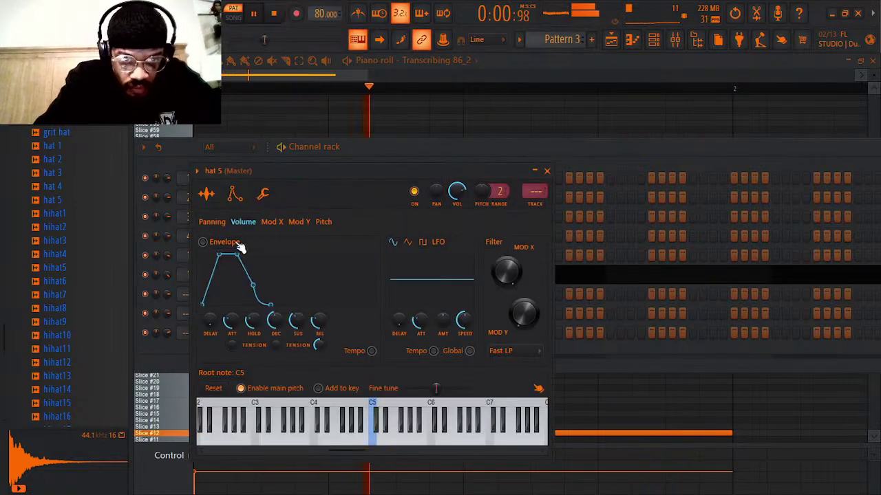
{"action": "left_click", "coordinate": [262, 197]}
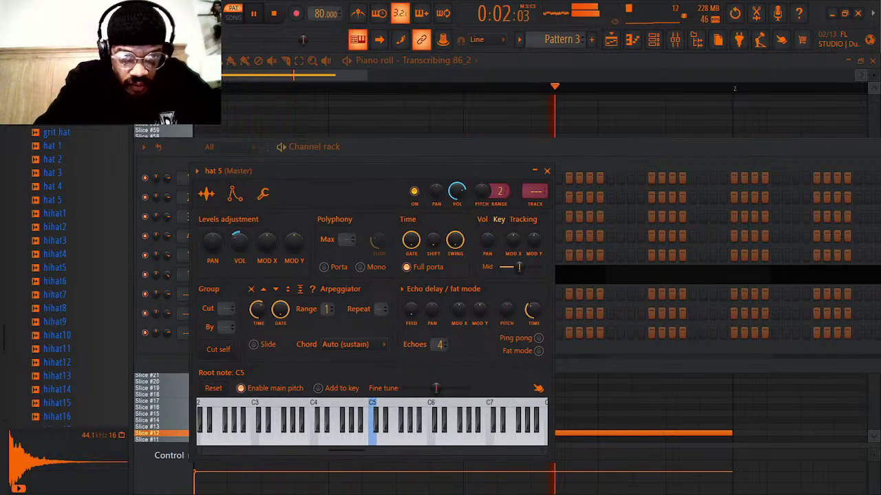
{"action": "left_click", "coordinate": [547, 170]}
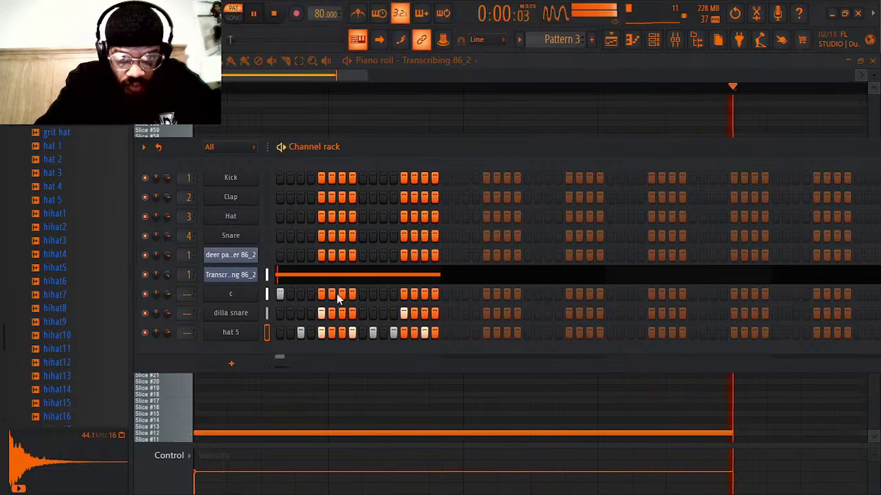
- Add kick hits to channel c on steps 9, 11 and 15
{"action": "left_click", "coordinate": [362, 295]}
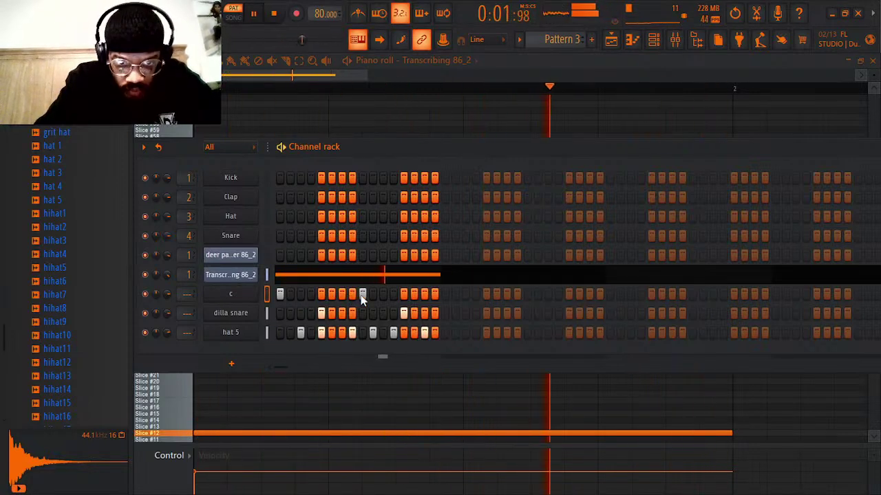
{"action": "left_click", "coordinate": [383, 296]}
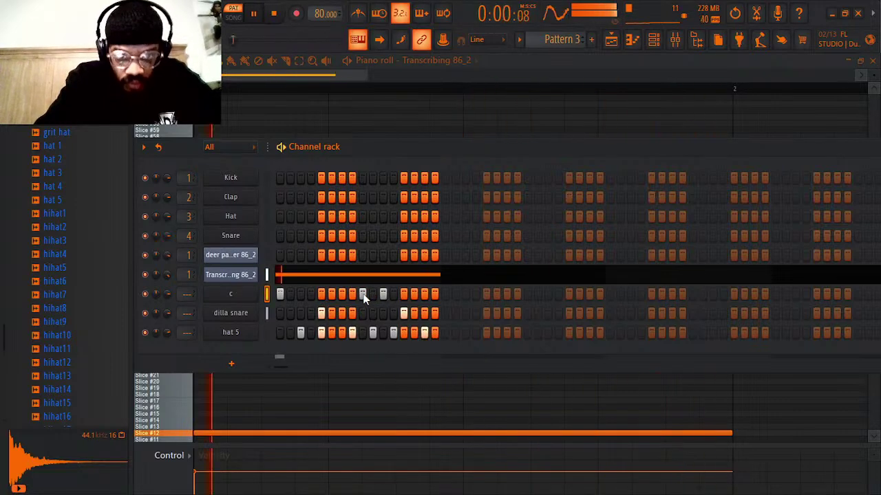
{"action": "left_click", "coordinate": [414, 297]}
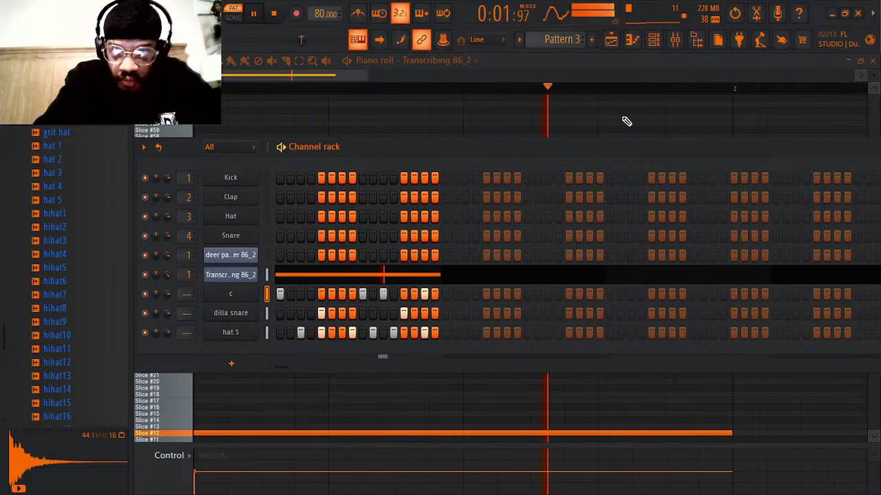
- Load HalfTime into slot 2 of the mixer's Master track
{"action": "left_click", "coordinate": [675, 40]}
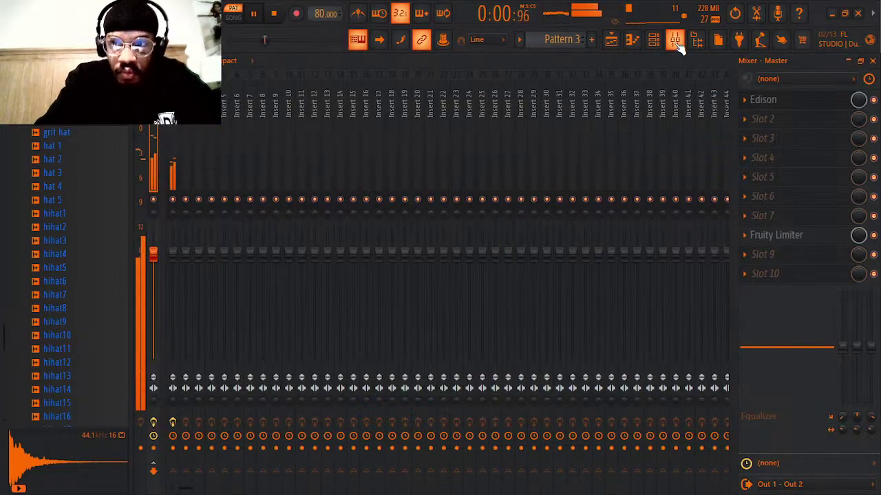
{"action": "left_click", "coordinate": [760, 119]}
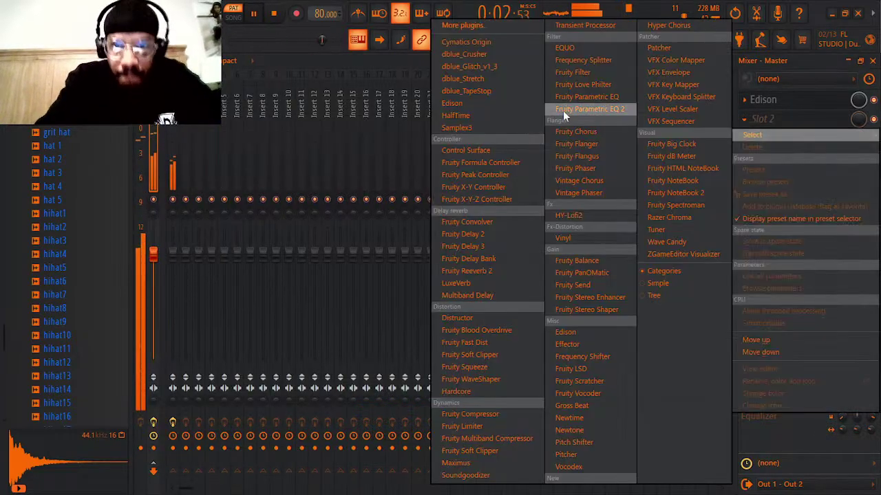
{"action": "left_click", "coordinate": [526, 122]}
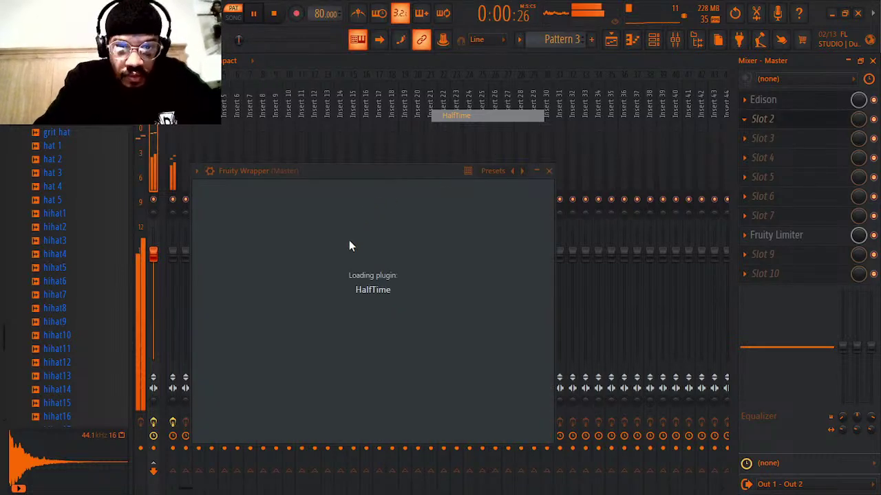
- Set HalfTime to a 1/4 loop with instant fade in and fade out, 39 ms smoothing and a 1.74 kHz lower band limit
{"action": "left_click_drag", "start_coordinate": [216, 305], "coordinate": [203, 305]}
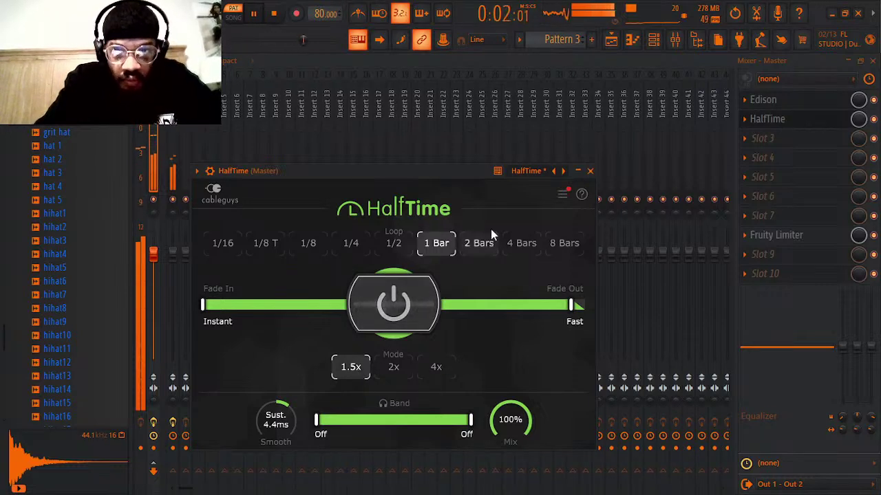
{"action": "left_click", "coordinate": [358, 243]}
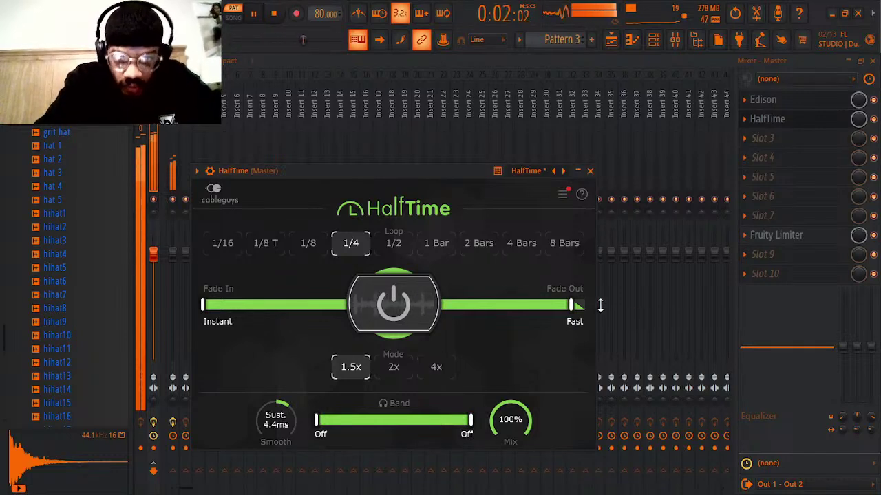
{"action": "left_click_drag", "start_coordinate": [571, 304], "coordinate": [586, 304]}
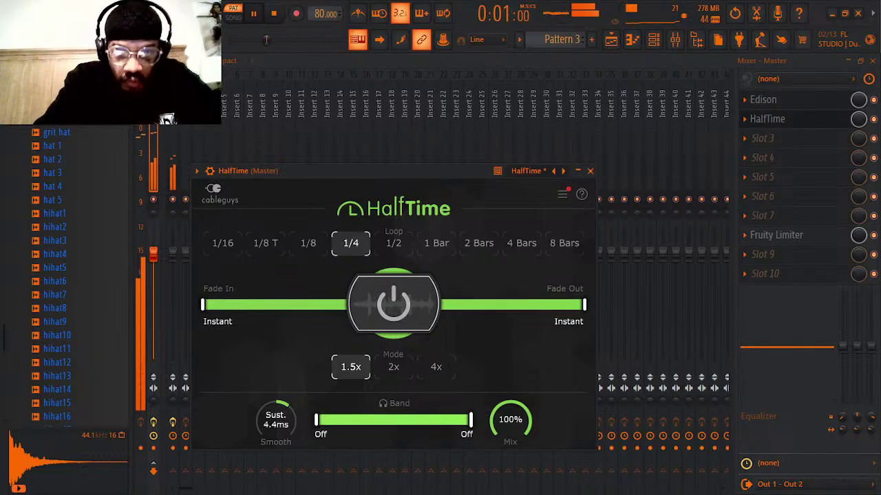
{"action": "mouse_move", "coordinate": [470, 420]}
{"action": "left_mouse_down"}
{"action": "mouse_move", "coordinate": [413, 420]}
{"action": "mouse_move", "coordinate": [470, 420]}
{"action": "left_mouse_up"}
{"action": "left_click_drag", "start_coordinate": [315, 420], "coordinate": [372, 419]}
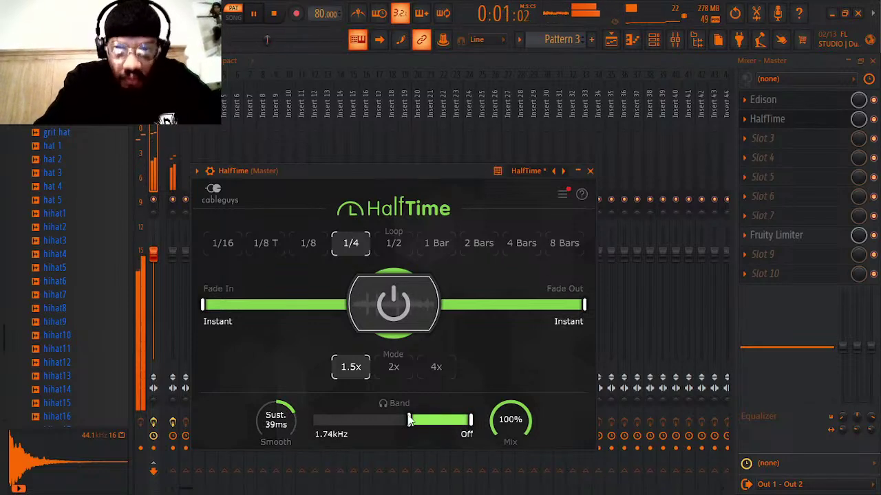
{"action": "left_click", "coordinate": [590, 171]}
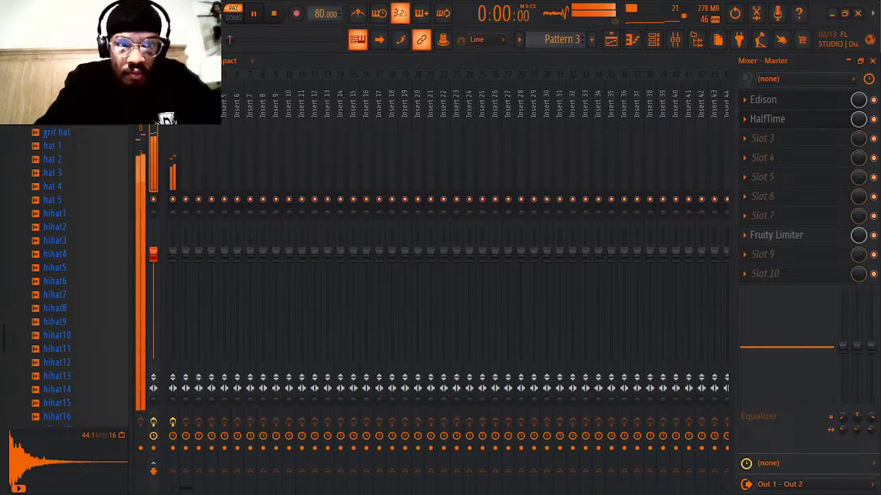
- Raise the low-pass cutoff in the second Fruity Parametric EQ 2 on Insert 1 to about 10 kHz
{"action": "left_click", "coordinate": [172, 104]}
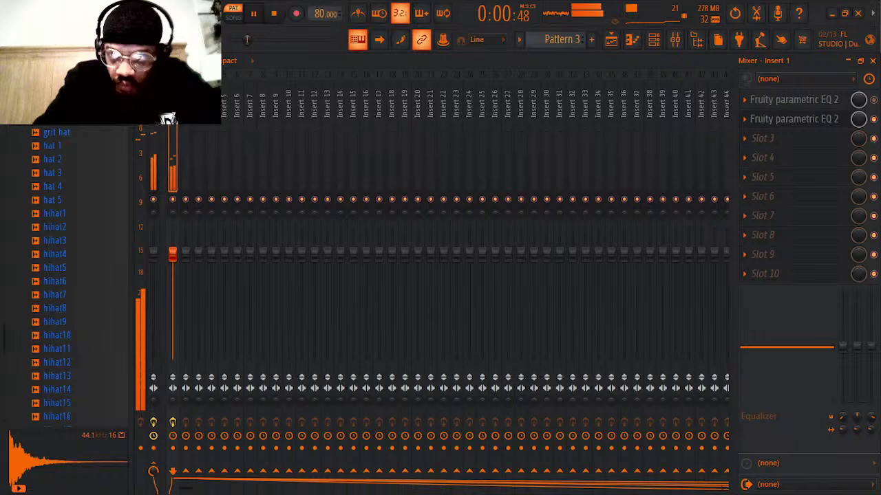
{"action": "left_click", "coordinate": [809, 120]}
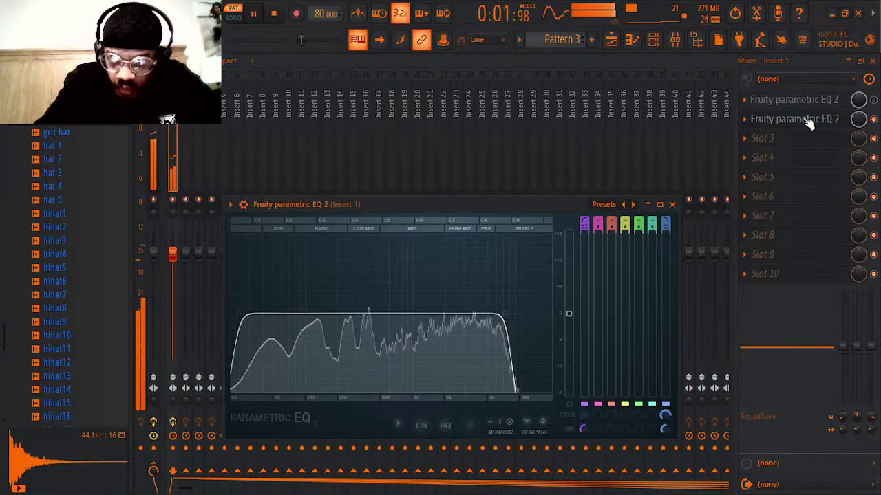
{"action": "left_click_drag", "start_coordinate": [505, 314], "coordinate": [456, 314]}
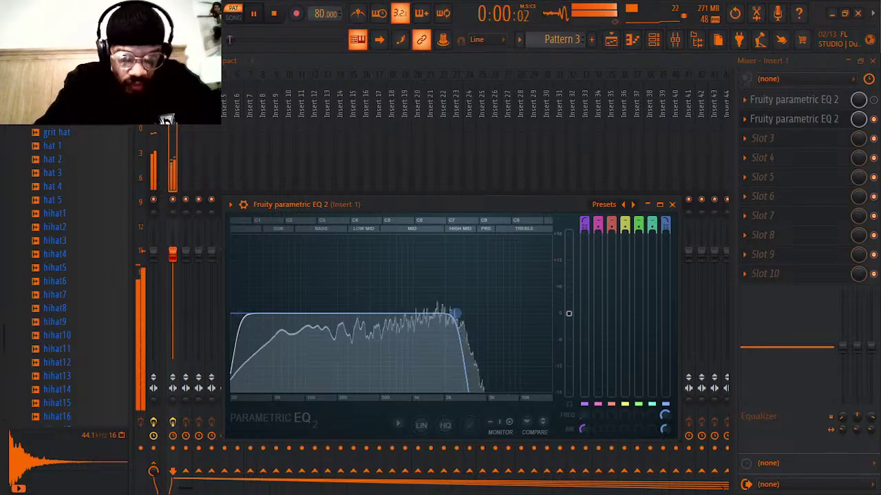
{"action": "left_click_drag", "start_coordinate": [456, 313], "coordinate": [525, 314]}
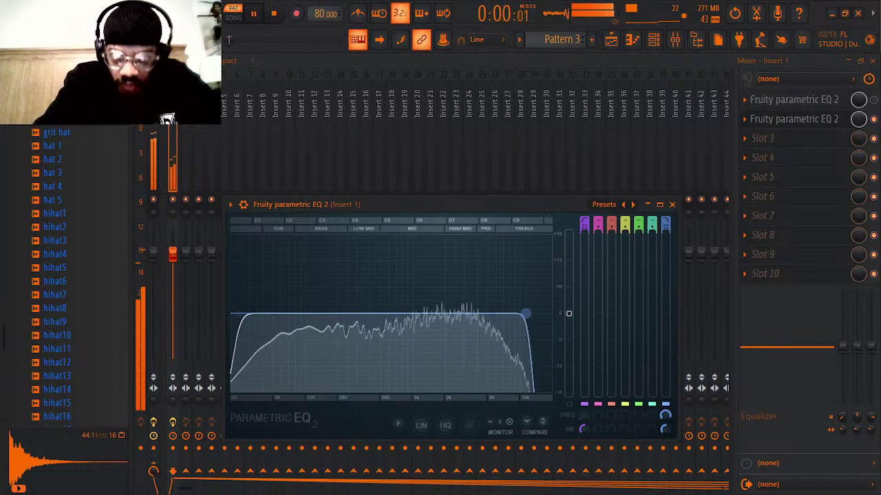
{"action": "left_click", "coordinate": [672, 205]}
- Load Cymatics Origin into slot 3 of the Master track and reposition its window so all its controls are visible
{"action": "left_click", "coordinate": [144, 206]}
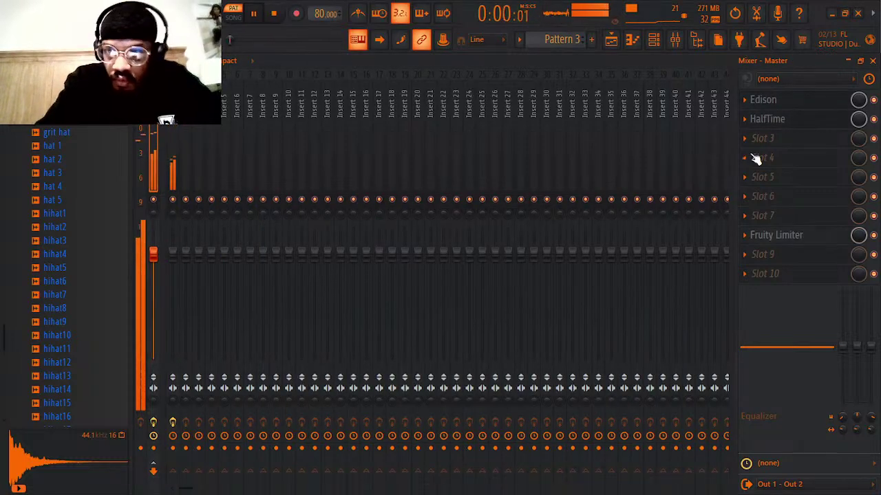
{"action": "left_click", "coordinate": [806, 140]}
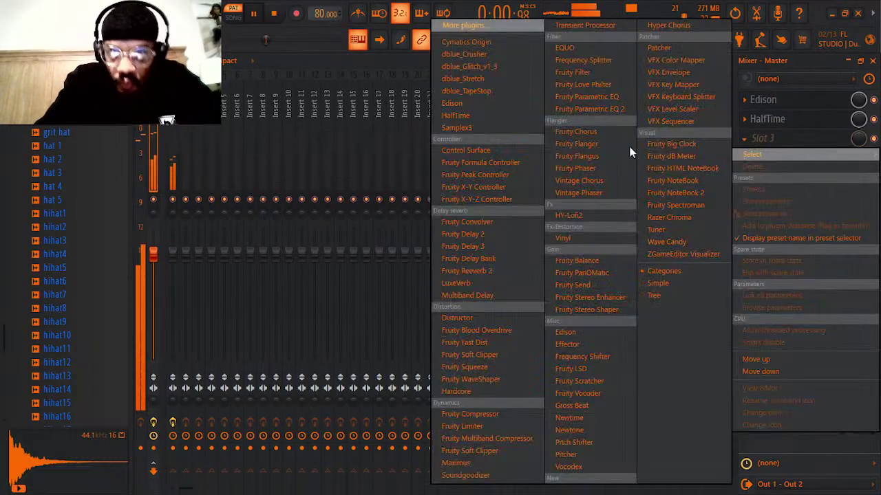
{"action": "left_click", "coordinate": [465, 43]}
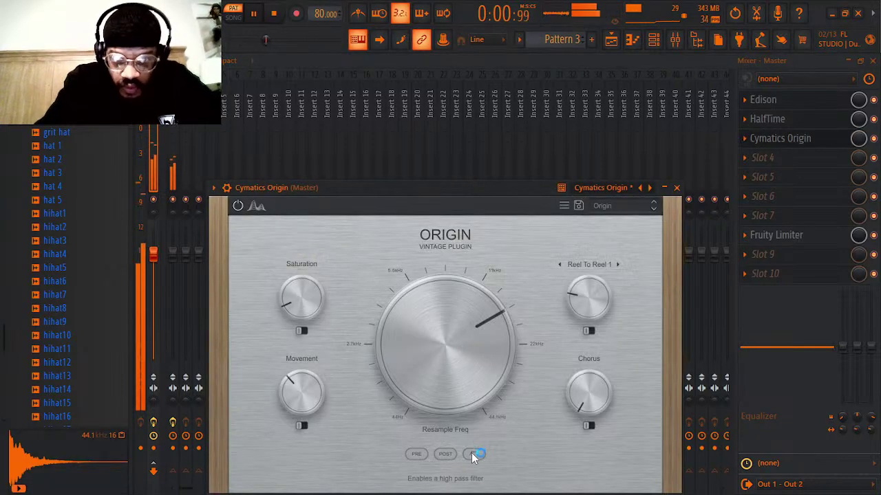
{"action": "left_click_drag", "start_coordinate": [451, 183], "coordinate": [455, 65]}
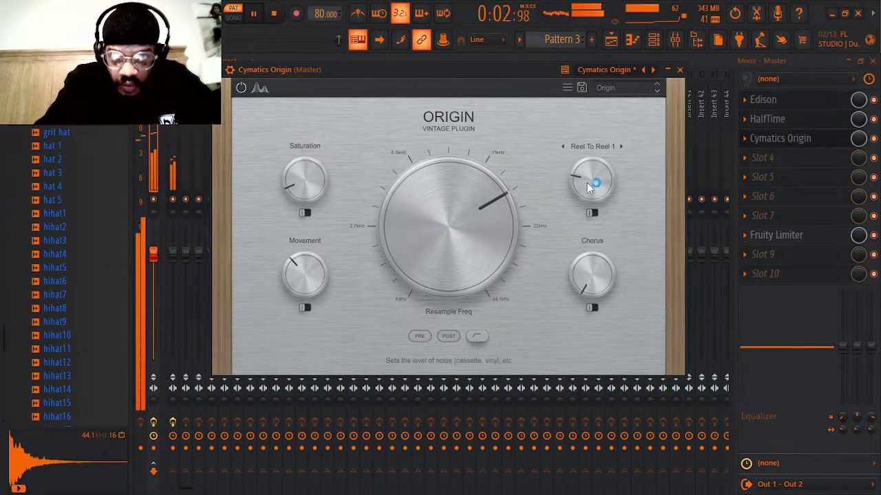
- Lower Origin's Reel To Reel 1 noise level, set Movement to its maximum and set Saturation to 16 %
{"action": "left_click_drag", "start_coordinate": [589, 187], "coordinate": [586, 202]}
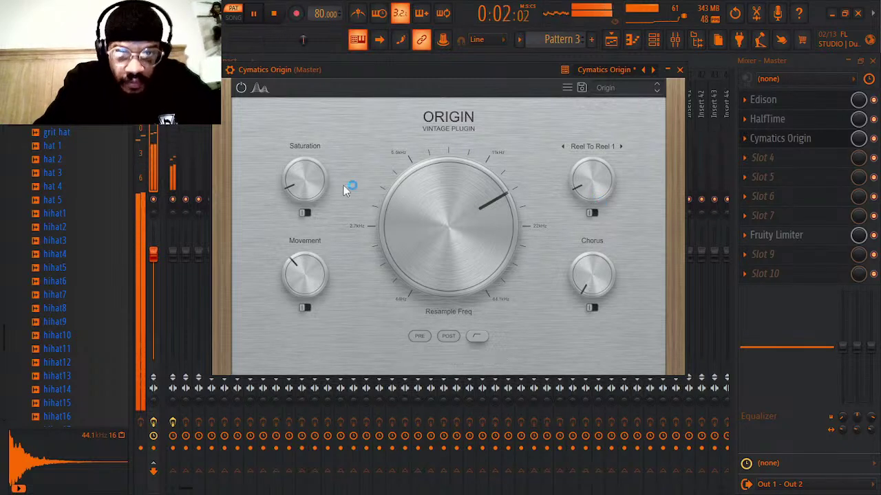
{"action": "left_click_drag", "start_coordinate": [313, 188], "coordinate": [319, 204]}
{"action": "left_click_drag", "start_coordinate": [299, 270], "coordinate": [292, 184]}
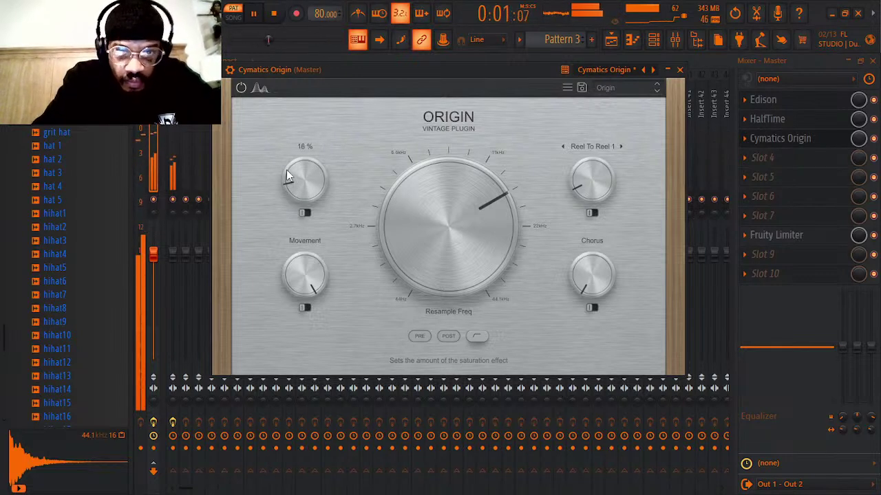
- Lower Origin's Movement to about its midpoint and close the plugin window
{"action": "left_click_drag", "start_coordinate": [300, 258], "coordinate": [333, 326]}
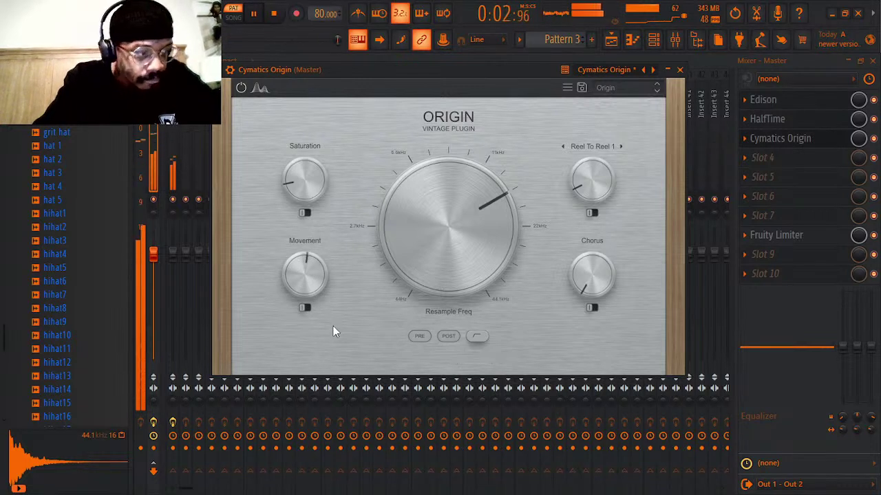
{"action": "left_click", "coordinate": [680, 69]}
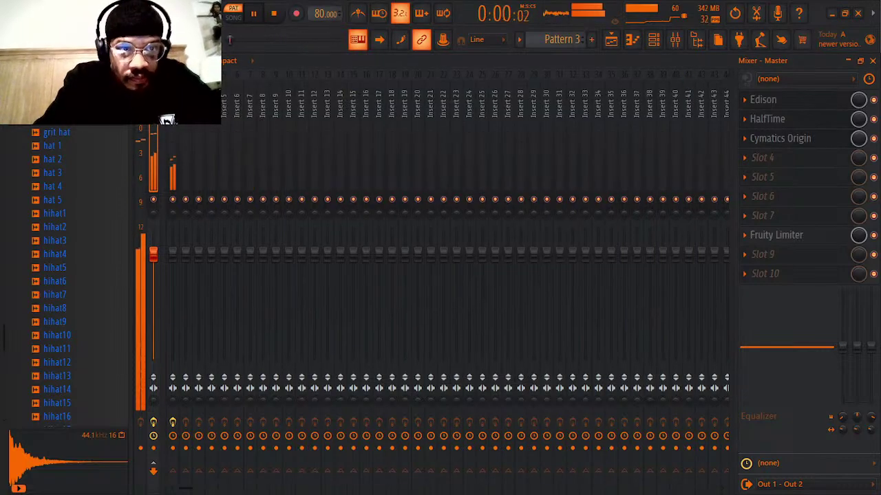
- Enable the first Fruity Parametric EQ 2 on Insert 1 and move band 7 up to between 5 and 10 kHz
{"action": "left_click", "coordinate": [174, 165]}
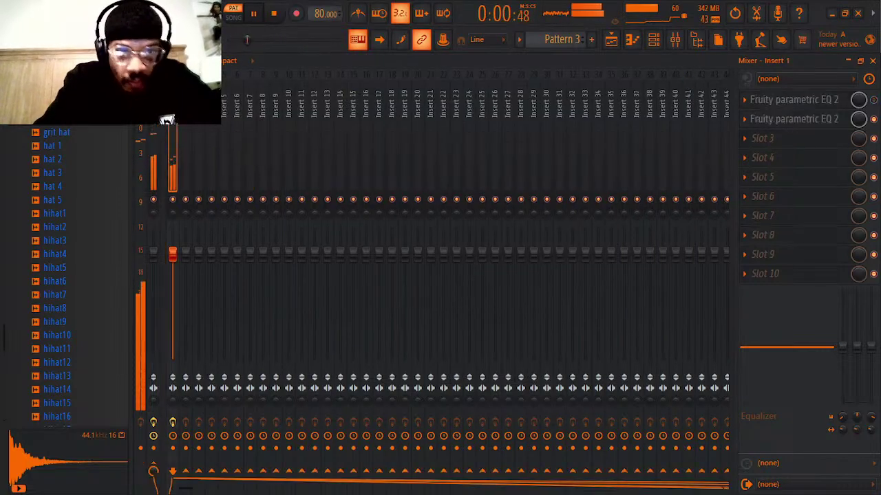
{"action": "left_click", "coordinate": [823, 99]}
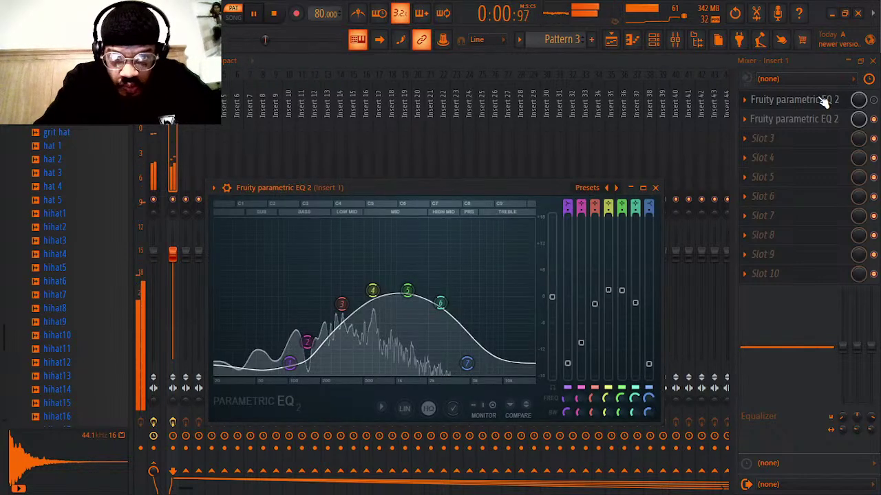
{"action": "left_click", "coordinate": [874, 100]}
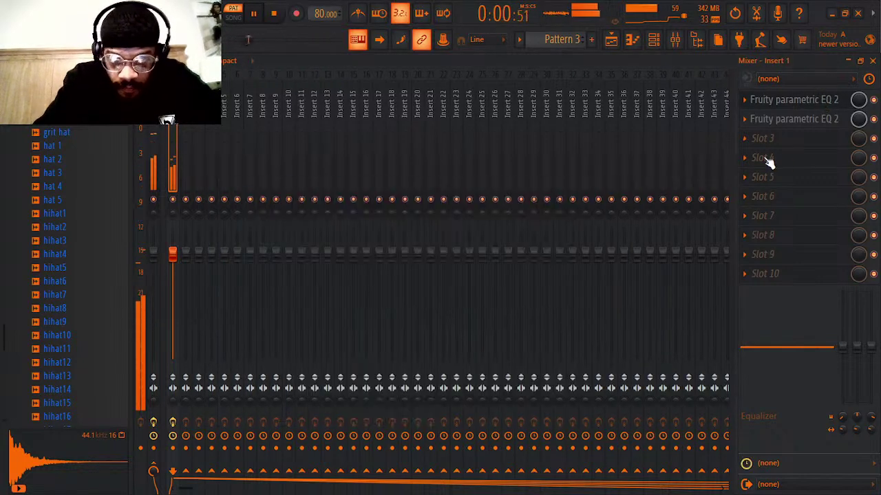
{"action": "left_click", "coordinate": [804, 103]}
{"action": "left_click_drag", "start_coordinate": [452, 385], "coordinate": [497, 342]}
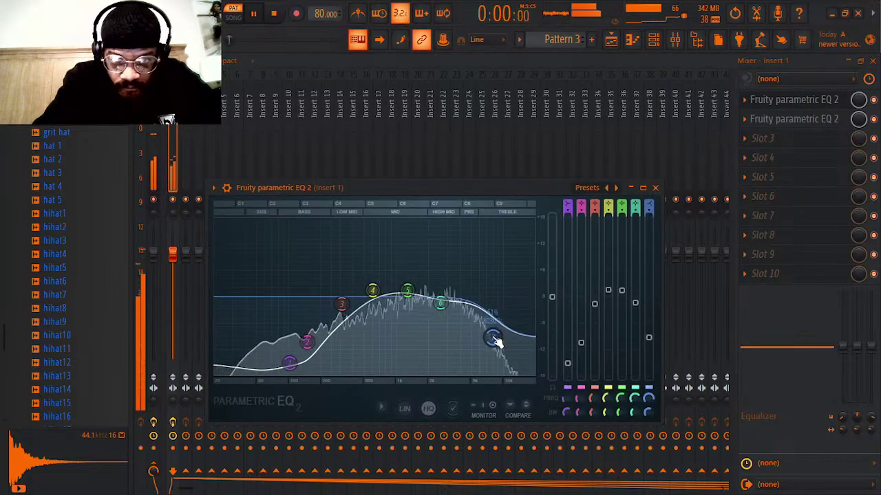
- Lower EQ bands 5 and 1, boost band 4, raise band 2 at 149 Hz, and stop playback and close the EQ
{"action": "mouse_move", "coordinate": [407, 292]}
{"action": "left_mouse_down"}
{"action": "mouse_move", "coordinate": [403, 251]}
{"action": "mouse_move", "coordinate": [412, 282]}
{"action": "mouse_move", "coordinate": [372, 280]}
{"action": "mouse_move", "coordinate": [413, 284]}
{"action": "mouse_move", "coordinate": [403, 304]}
{"action": "left_mouse_up"}
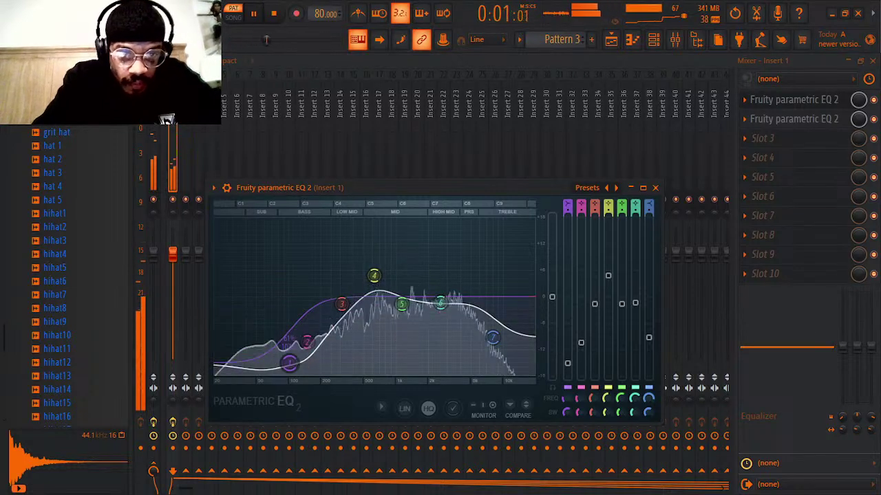
{"action": "left_click_drag", "start_coordinate": [289, 363], "coordinate": [308, 331]}
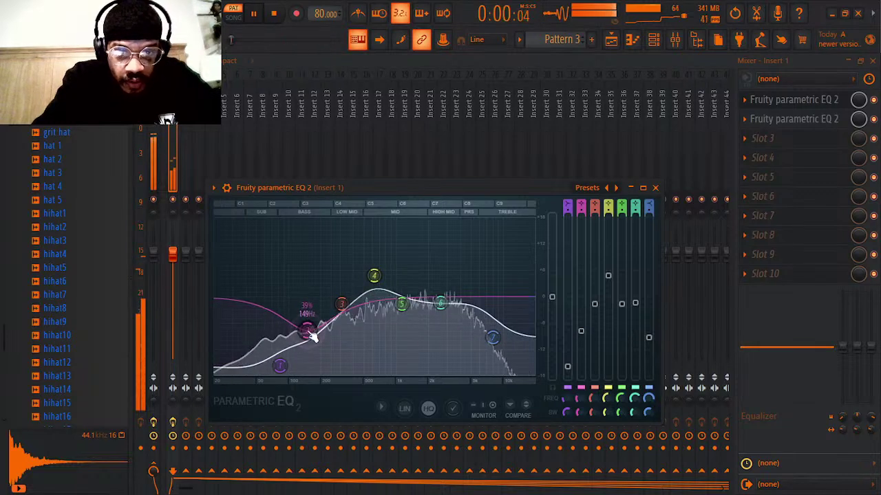
{"action": "key", "text": "space"}
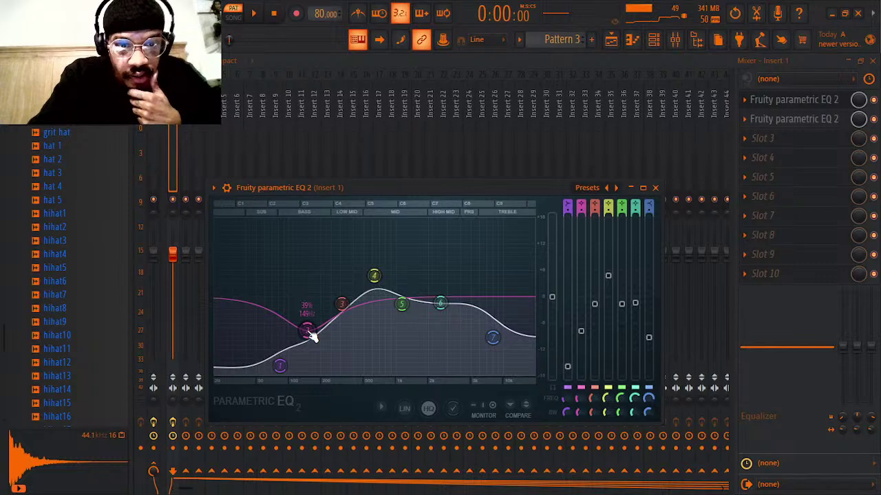
{"action": "left_click", "coordinate": [656, 189]}
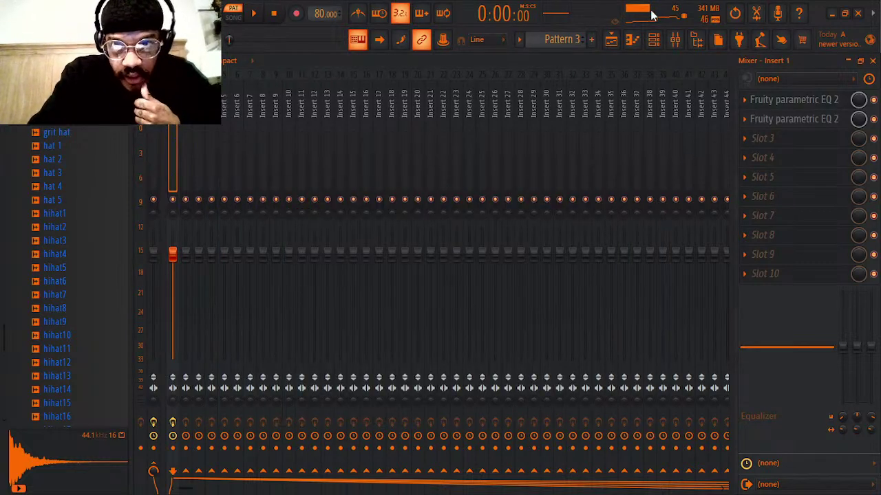
- Examine the Fruity Slicer settings of the Transcribing 86_2 and deer park water 86_2 channels
{"action": "left_click", "coordinate": [655, 39]}
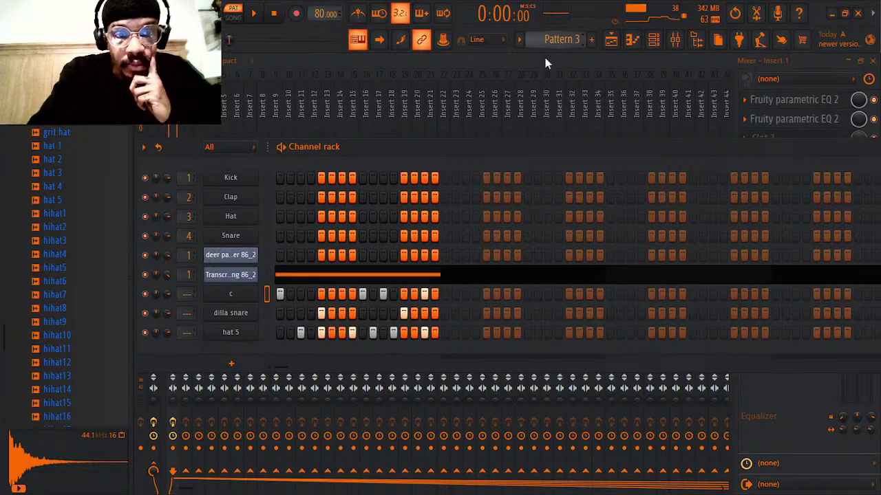
{"action": "left_click", "coordinate": [234, 275]}
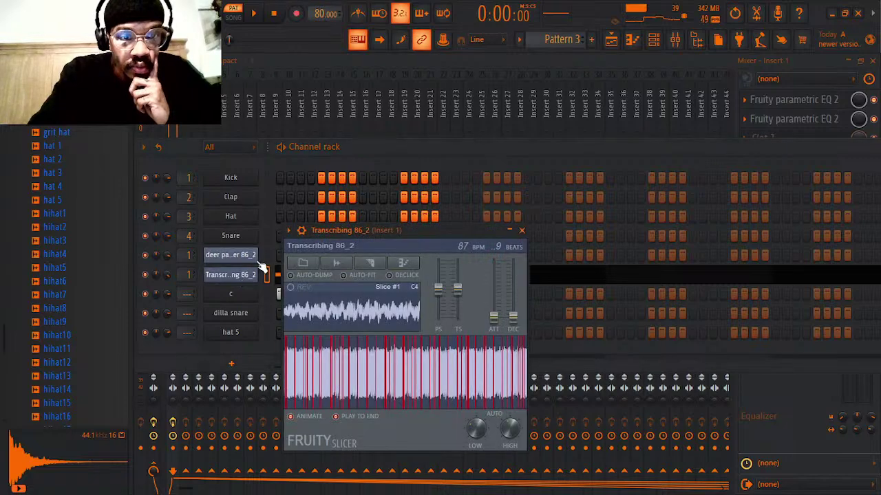
{"action": "left_click", "coordinate": [253, 259]}
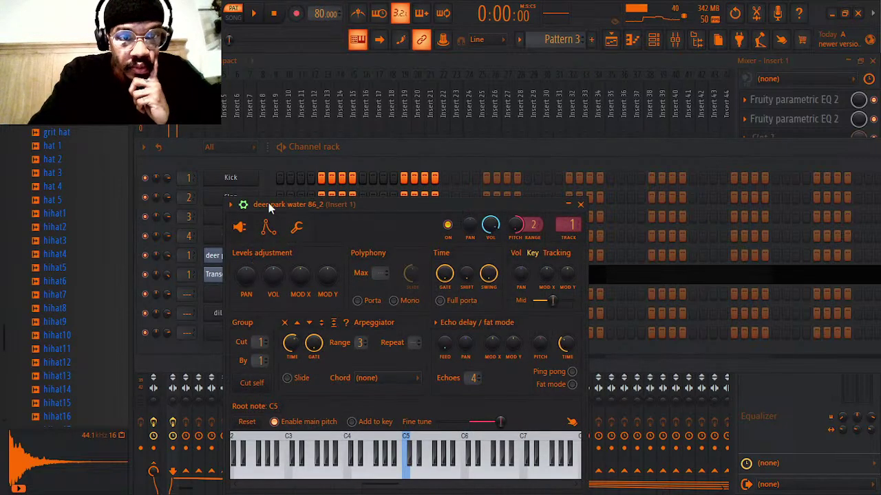
{"action": "left_click", "coordinate": [240, 230]}
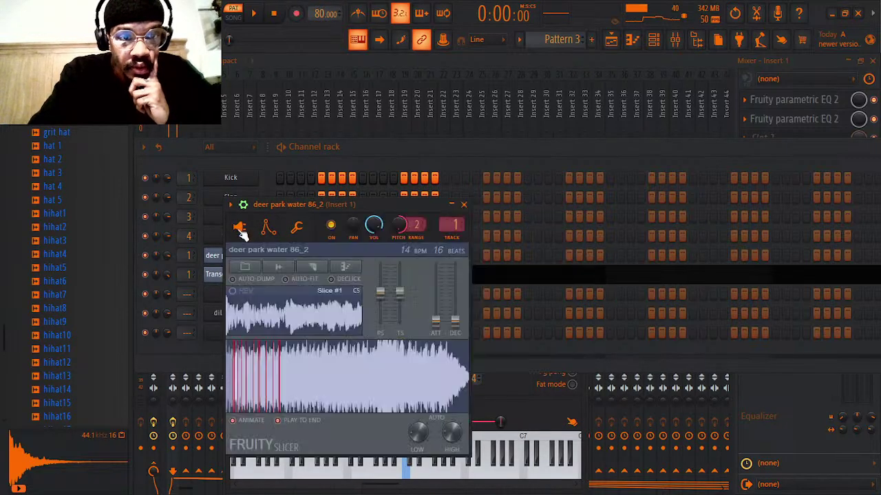
{"action": "left_click", "coordinate": [220, 277]}
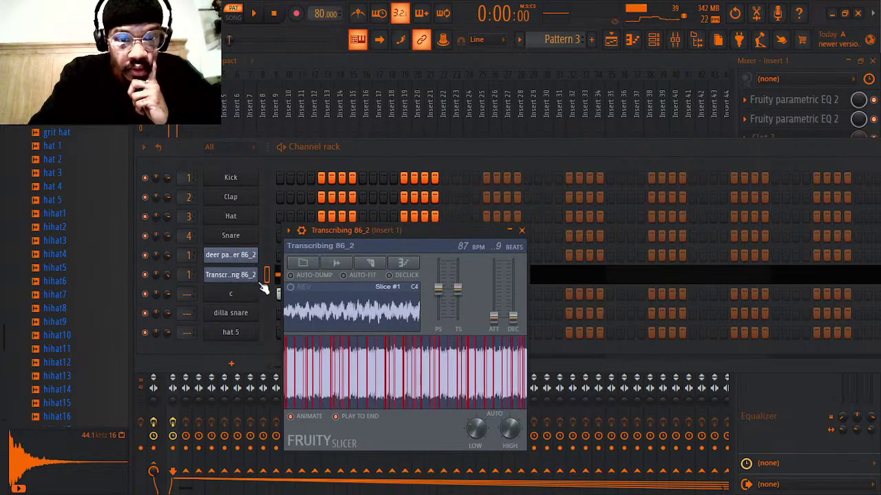
{"action": "left_click", "coordinate": [522, 231]}
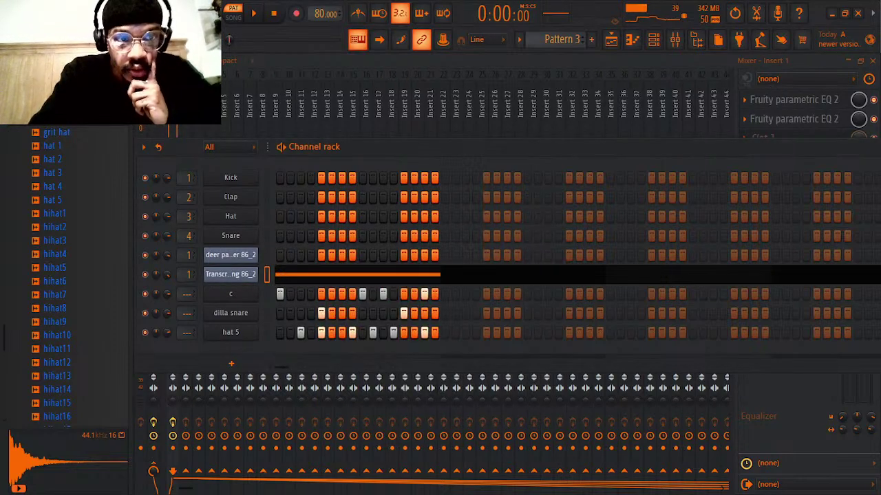
- Audition the pattern and the original Transcribing 86 recording in Edison on the Master track
{"action": "left_click", "coordinate": [154, 103]}
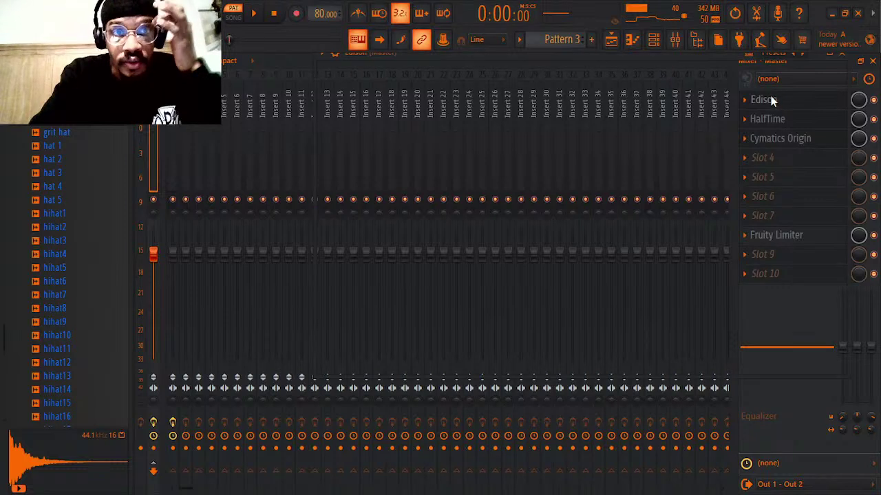
{"action": "left_click", "coordinate": [770, 100]}
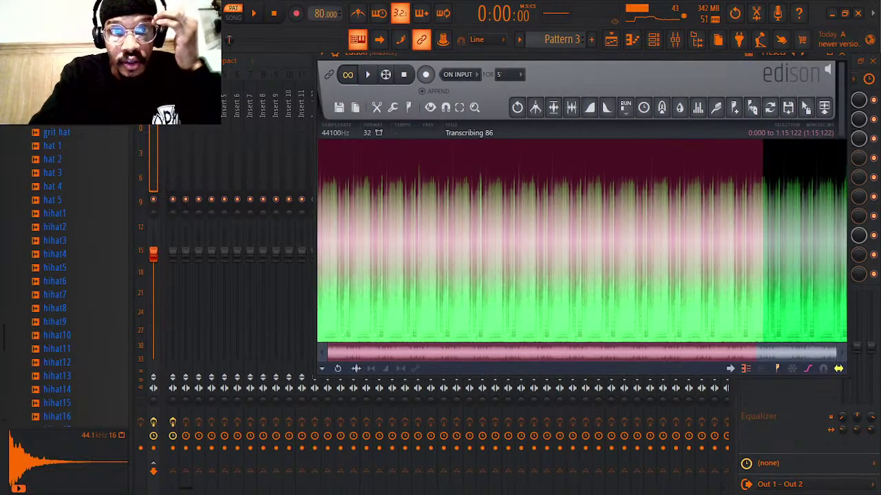
{"action": "left_click", "coordinate": [255, 13]}
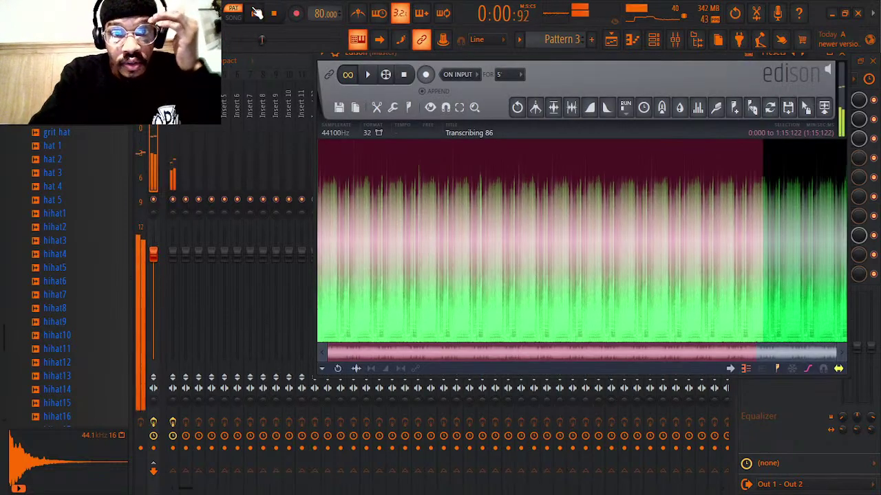
{"action": "left_click", "coordinate": [368, 75]}
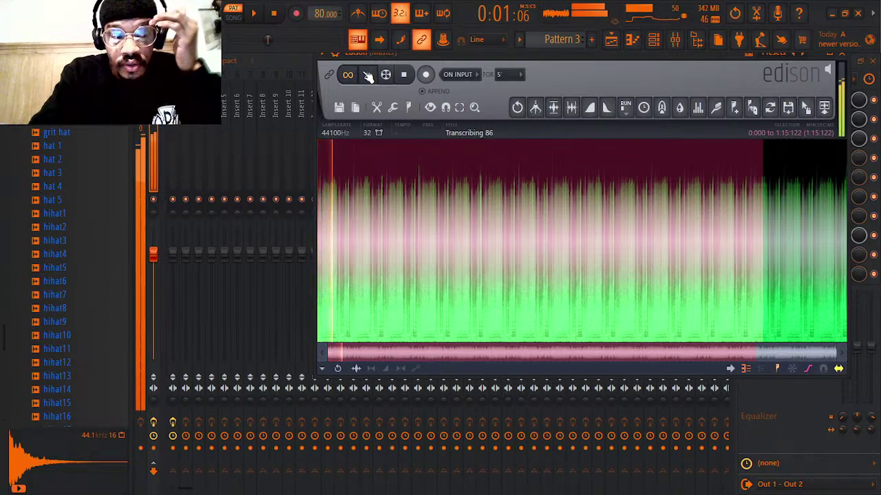
{"action": "left_click", "coordinate": [404, 75]}
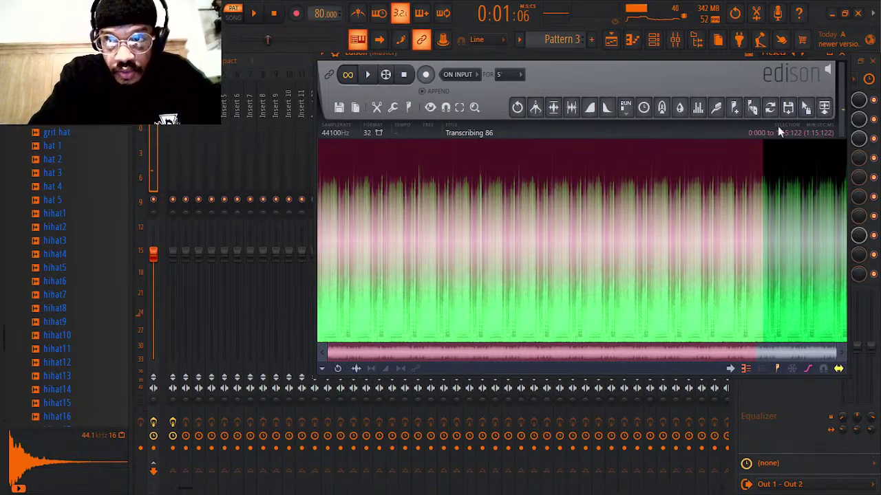
- Close Edison and disable its effect slot on the Master track
{"action": "left_click", "coordinate": [840, 56]}
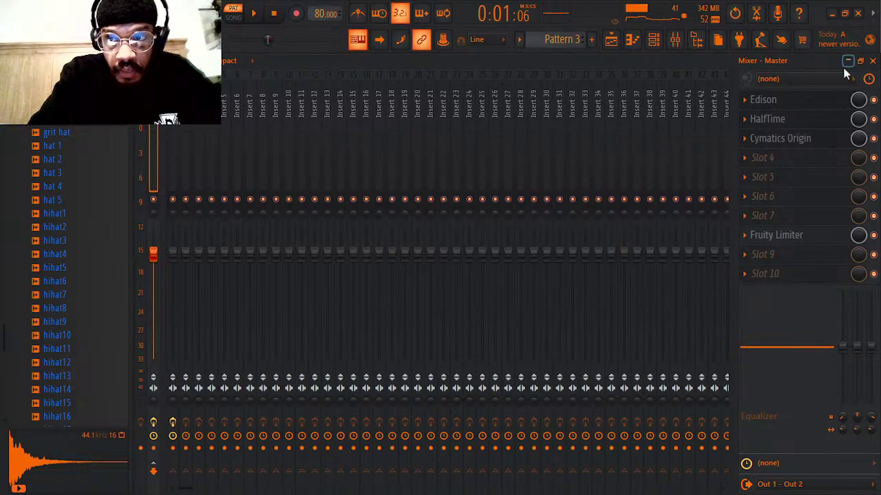
{"action": "left_click", "coordinate": [875, 100]}
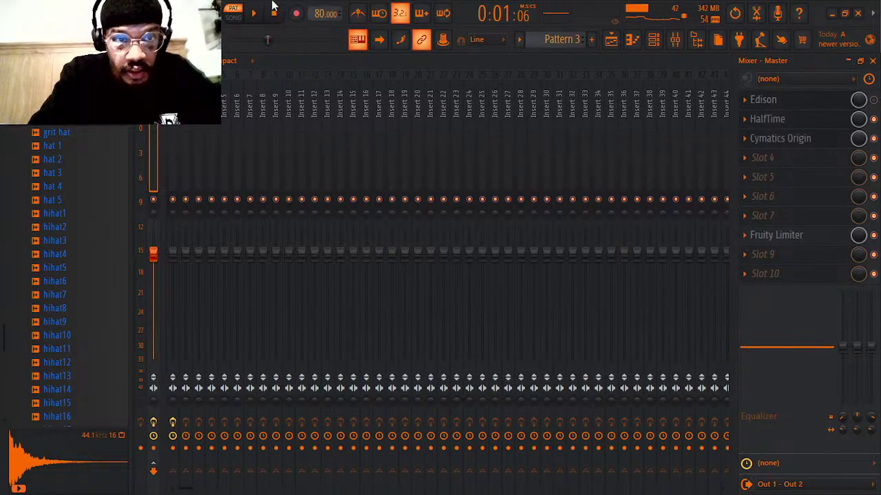
{"action": "right_click", "coordinate": [204, 17]}
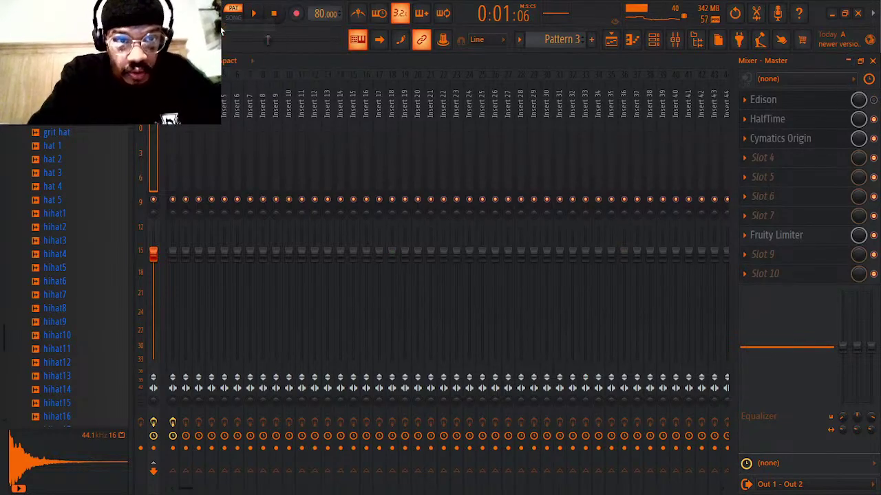
{"action": "left_click", "coordinate": [618, 45]}
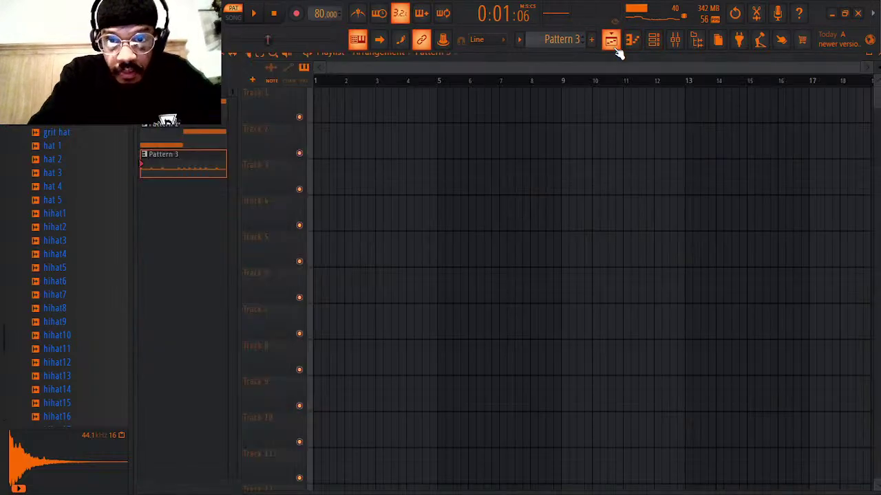
{"action": "left_click", "coordinate": [661, 45]}
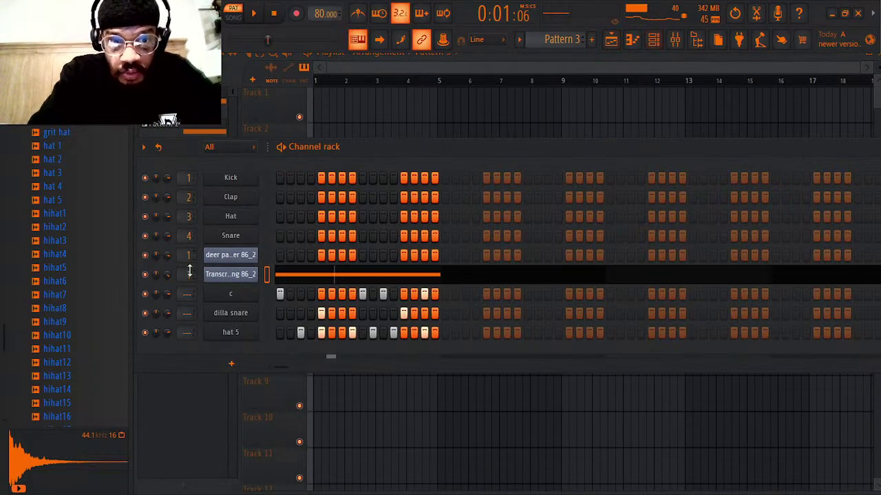
- Start pattern playback and load Fruity Chorus into slot 3 of Insert 1
{"action": "left_click", "coordinate": [675, 42]}
{"action": "left_click", "coordinate": [172, 118]}
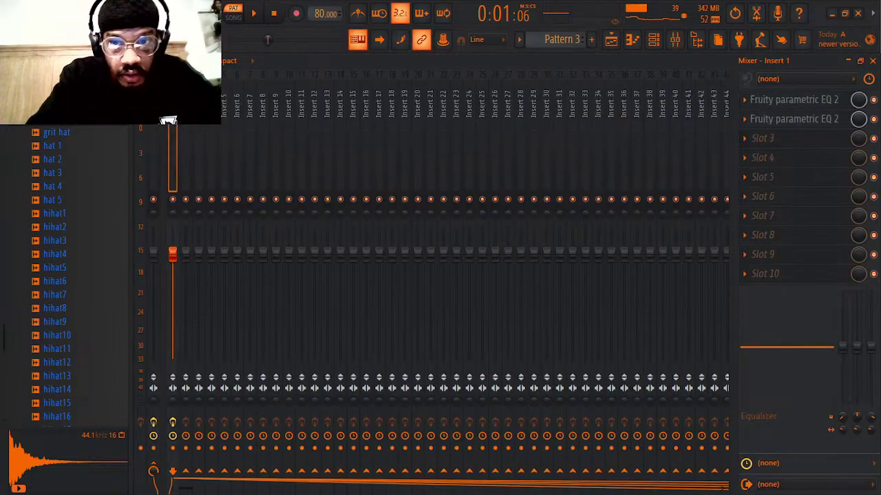
{"action": "key", "text": "space"}
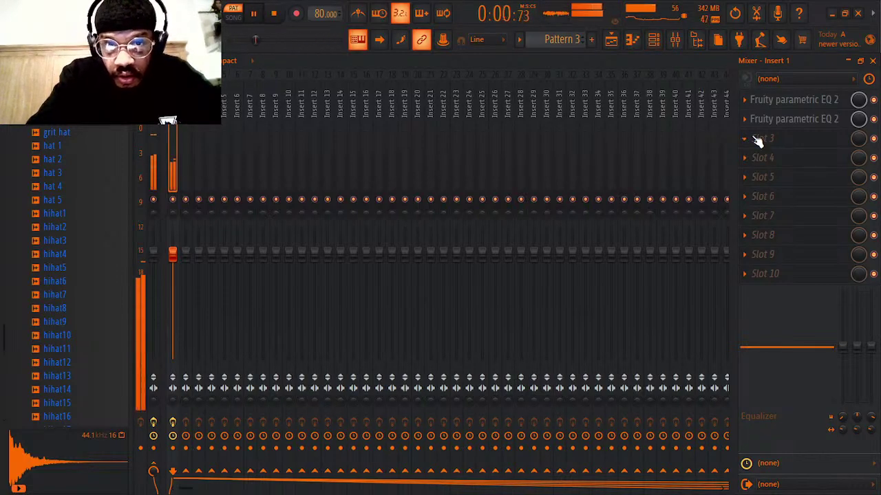
{"action": "left_click", "coordinate": [757, 140]}
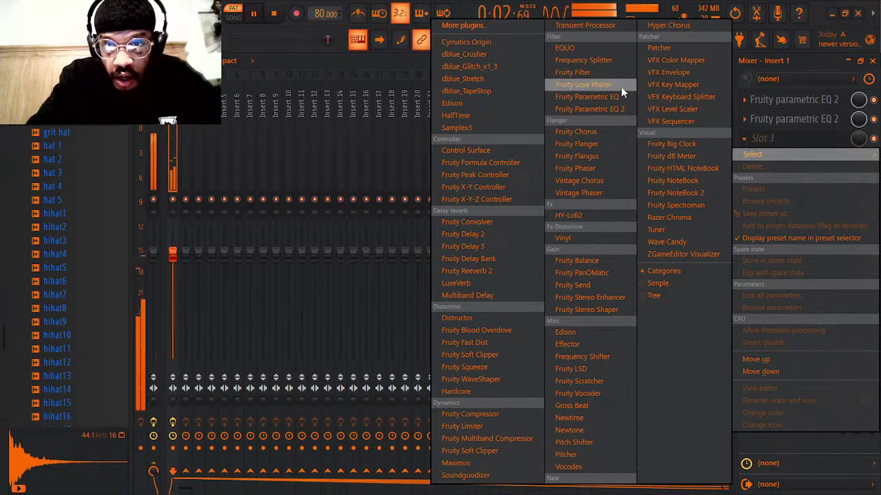
{"action": "left_click", "coordinate": [600, 132]}
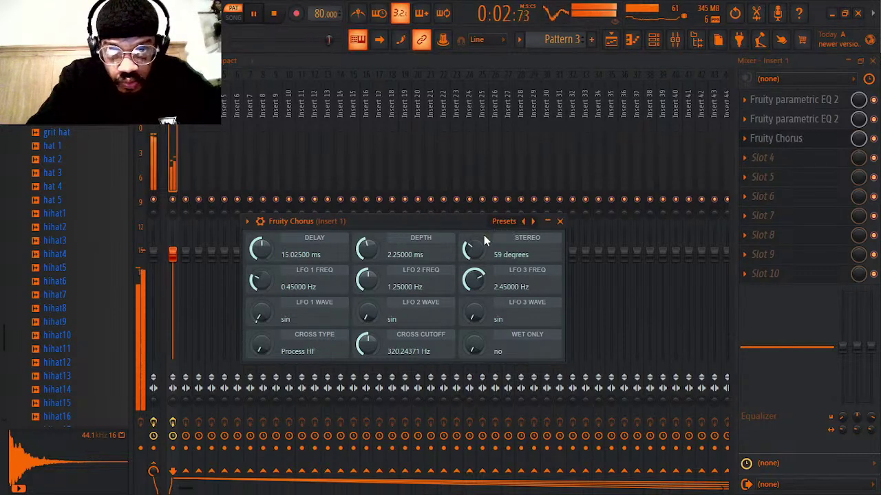
- Try a stereo setting of 40 degrees and the Fat Clean preset in Fruity Chorus
{"action": "left_click_drag", "start_coordinate": [481, 242], "coordinate": [483, 253]}
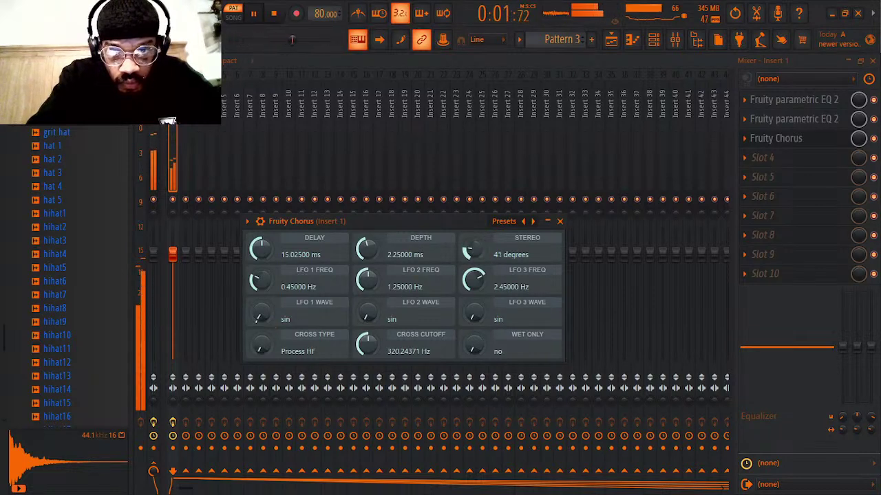
{"action": "left_click", "coordinate": [507, 221]}
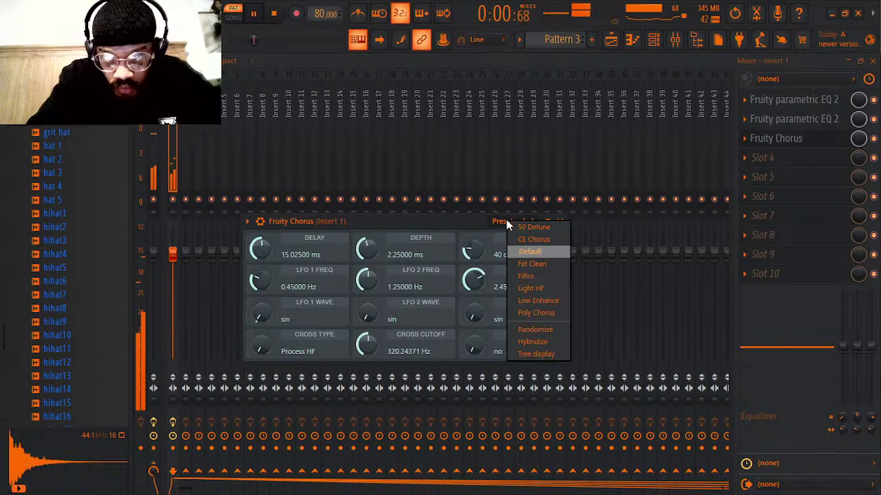
{"action": "left_click", "coordinate": [525, 265]}
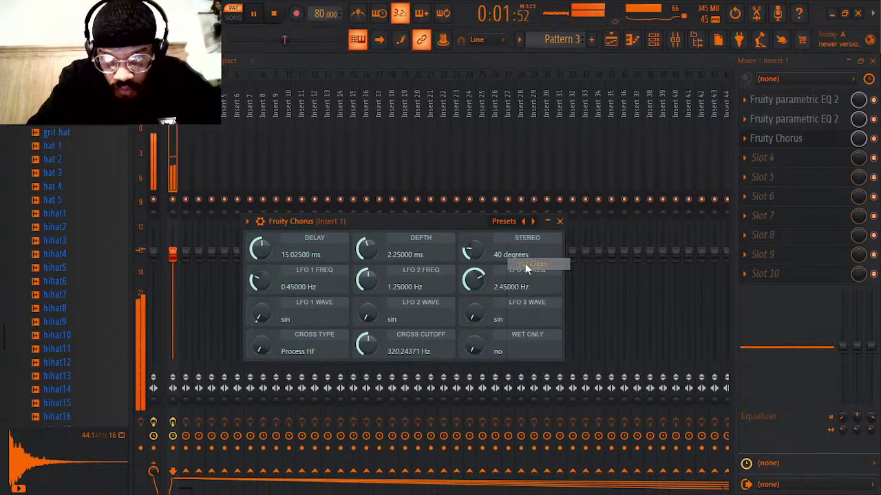
- Apply the 50 Detune preset to Fruity Chorus
{"action": "left_click", "coordinate": [505, 224]}
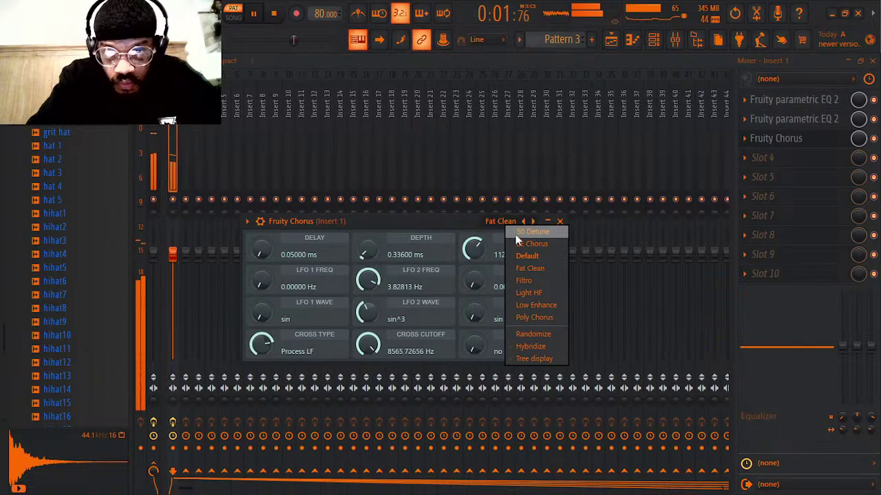
{"action": "left_click", "coordinate": [523, 232]}
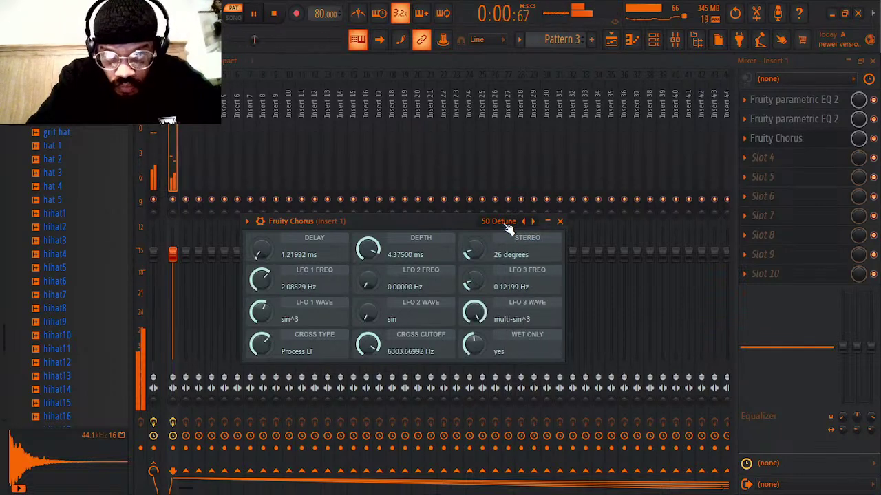
- Try the Poly Chorus preset in Fruity Chorus, and replace the effect in slot 3 of Insert 1 with Fruity Flanger
{"action": "left_click", "coordinate": [503, 223]}
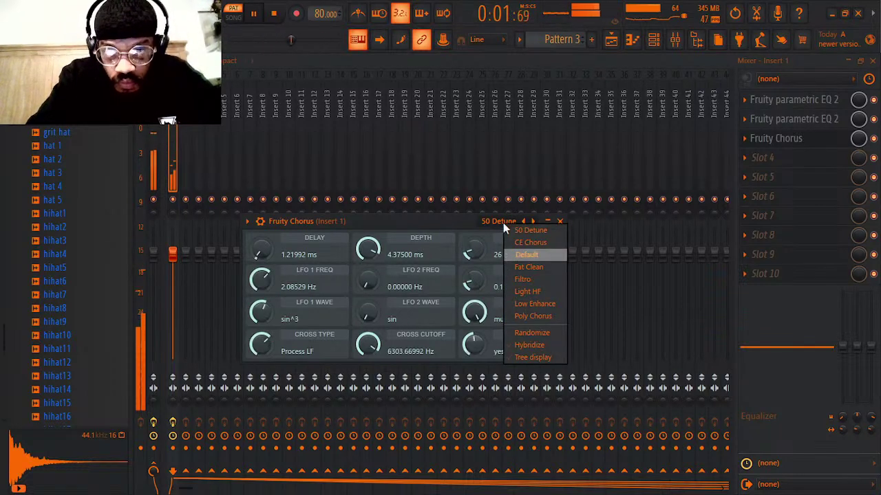
{"action": "left_click", "coordinate": [537, 316]}
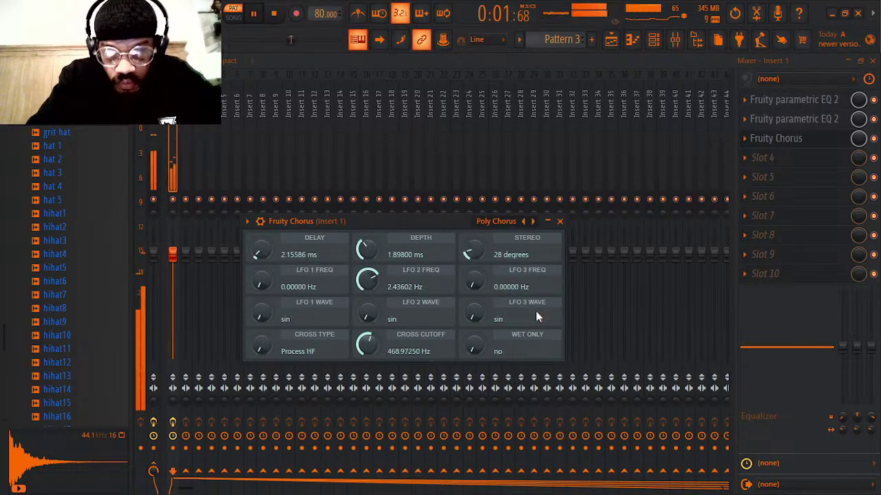
{"action": "left_click", "coordinate": [745, 138]}
{"action": "mouse_move", "coordinate": [747, 151]}
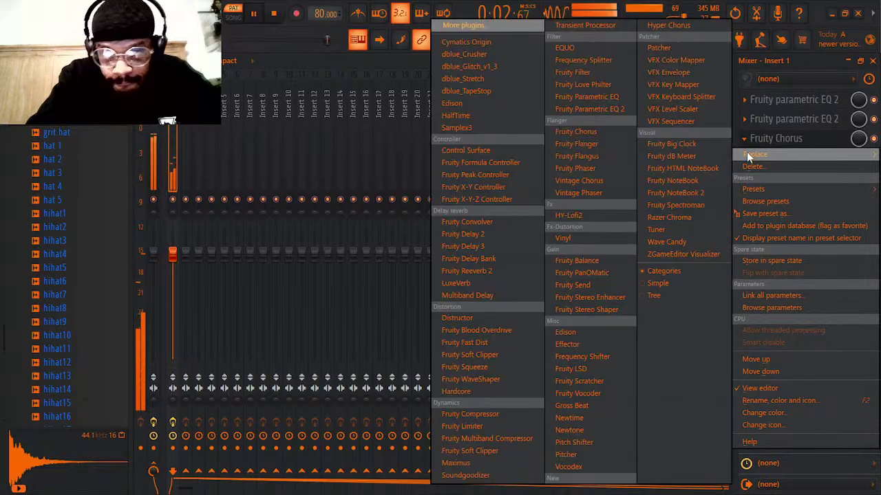
{"action": "left_click", "coordinate": [596, 145]}
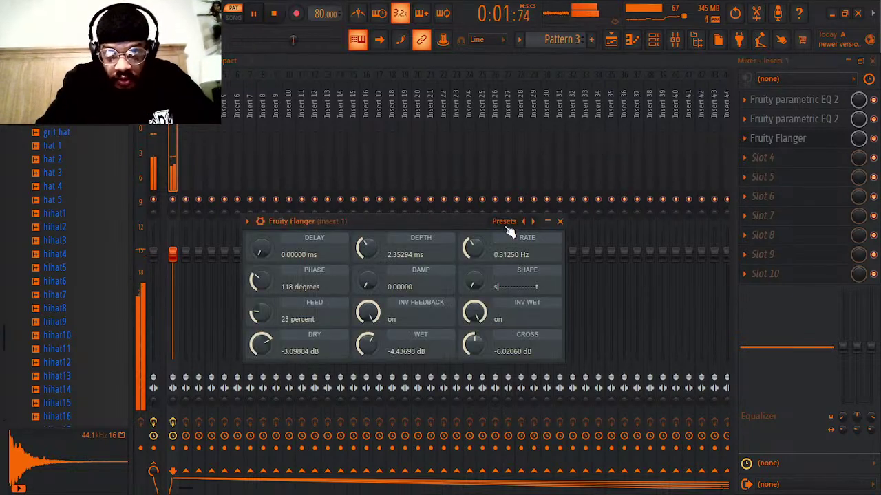
- Try the Modulation, Moving Distortion and Classic Deep presets in Fruity Flanger while the pattern plays
{"action": "left_click", "coordinate": [503, 228]}
{"action": "left_click", "coordinate": [530, 251]}
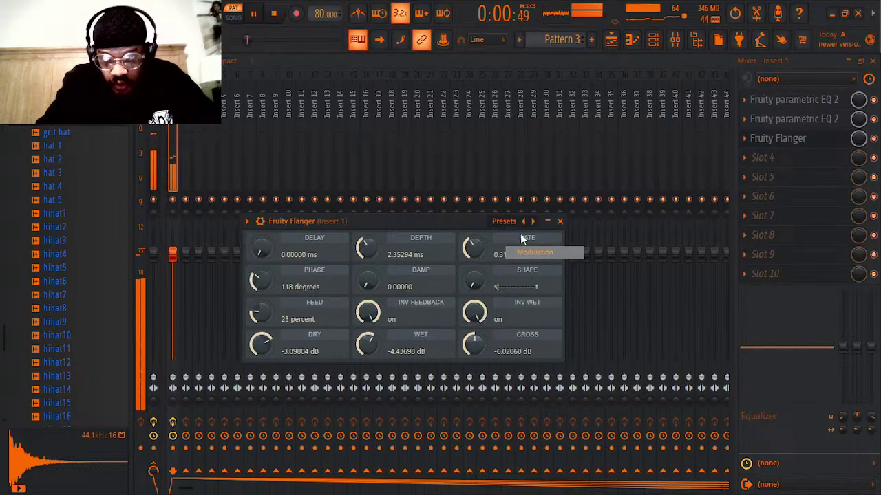
{"action": "left_click", "coordinate": [505, 224]}
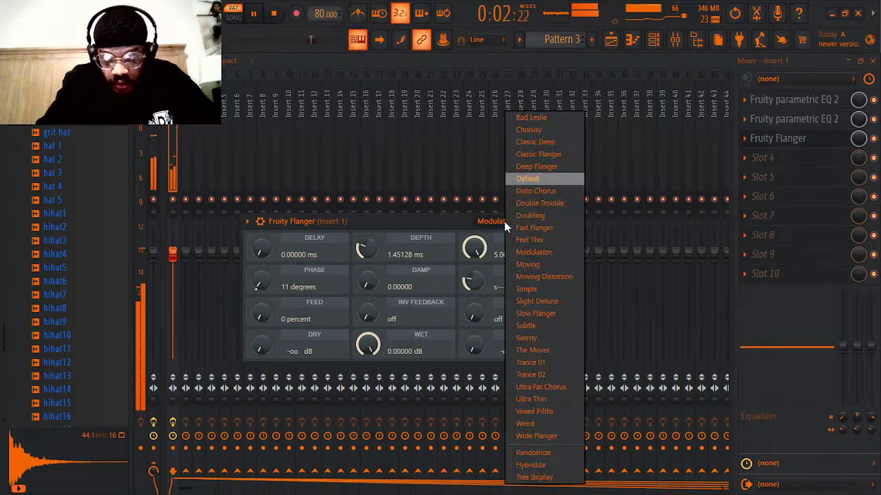
{"action": "left_click", "coordinate": [539, 277]}
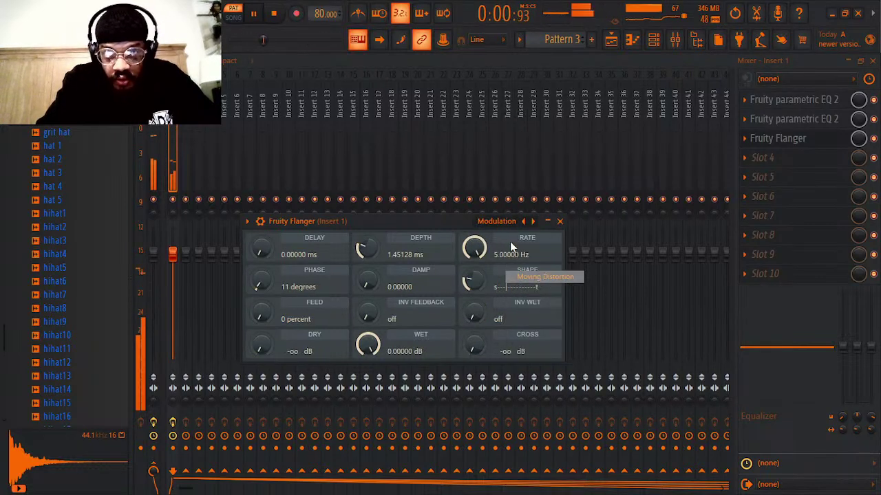
{"action": "left_click", "coordinate": [501, 222]}
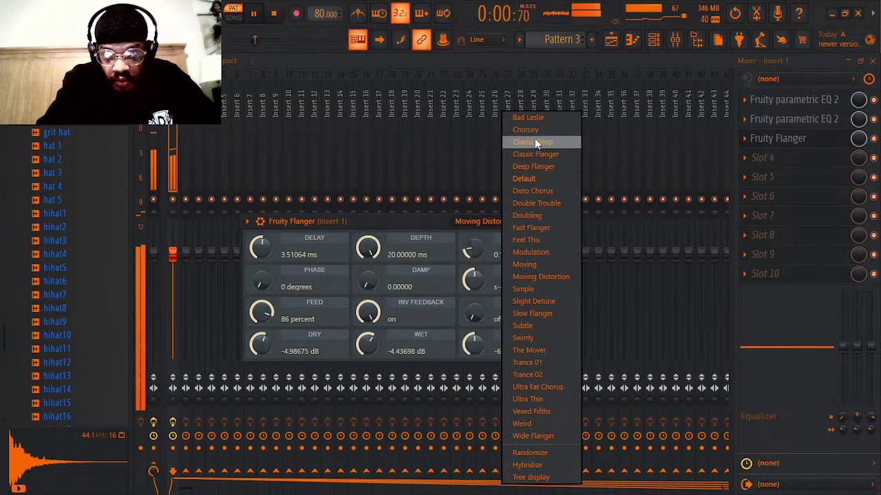
{"action": "left_click", "coordinate": [534, 140]}
- Apply the Chorusy preset to Fruity Flanger and stop playback
{"action": "left_click", "coordinate": [499, 220]}
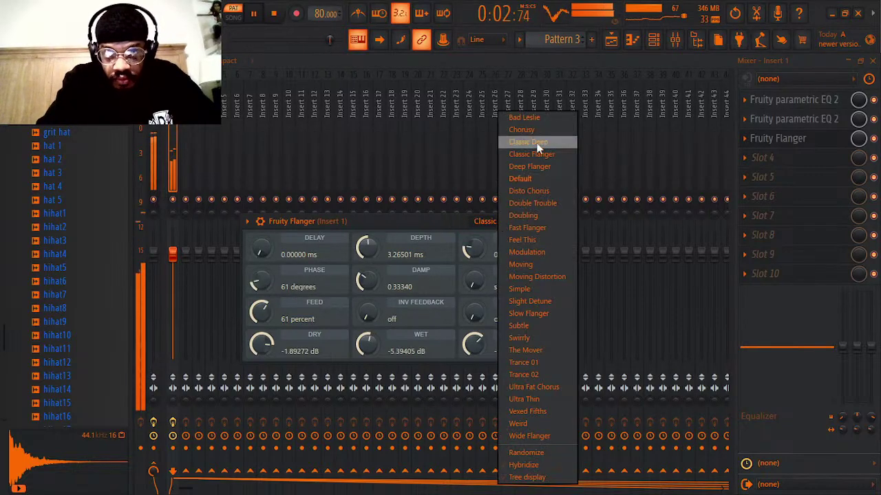
{"action": "left_click", "coordinate": [534, 130]}
{"action": "left_click_drag", "start_coordinate": [528, 158], "coordinate": [503, 223]}
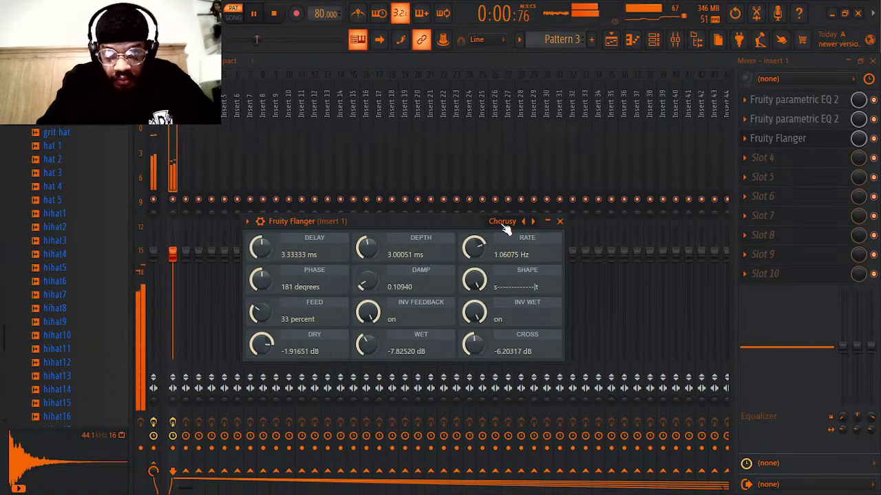
{"action": "left_click", "coordinate": [502, 222]}
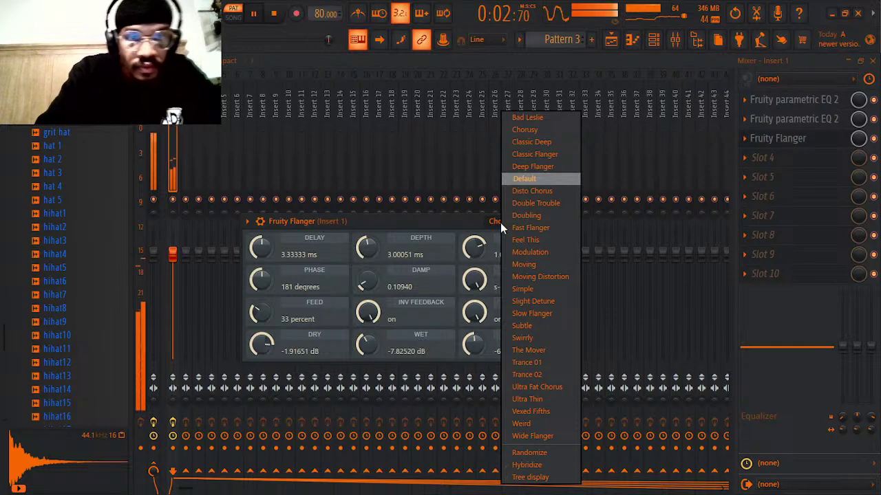
{"action": "left_click", "coordinate": [275, 14]}
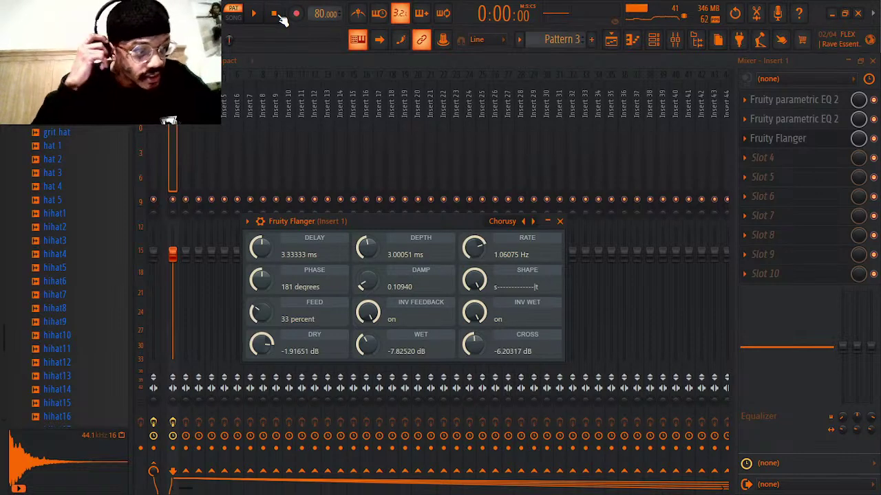
- Mute the c, dilla snare and hat 5 channels and play the pattern with only the Transcribing 86_2 sample audible
{"action": "left_click", "coordinate": [661, 46]}
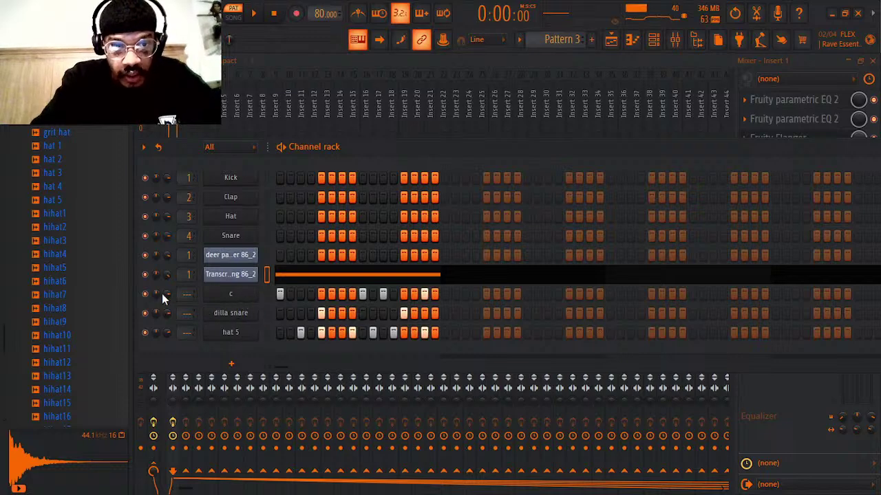
{"action": "left_click", "coordinate": [145, 274]}
{"action": "key", "text": "space"}
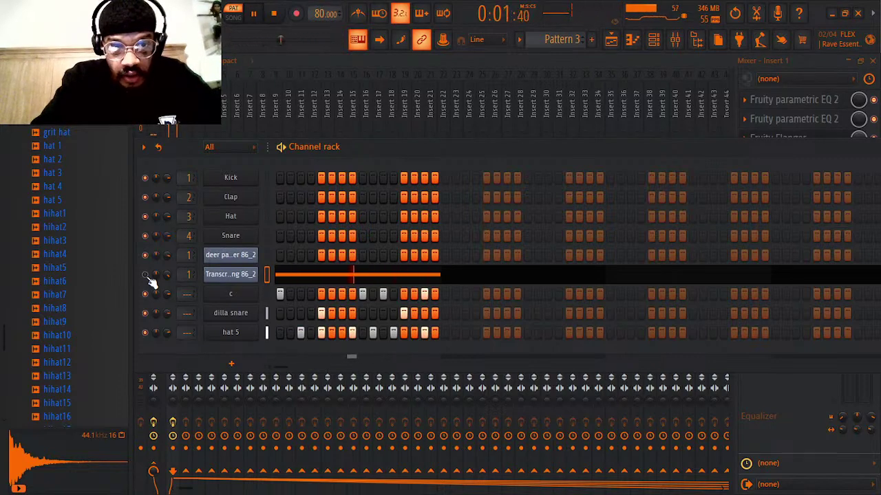
{"action": "key", "text": "space"}
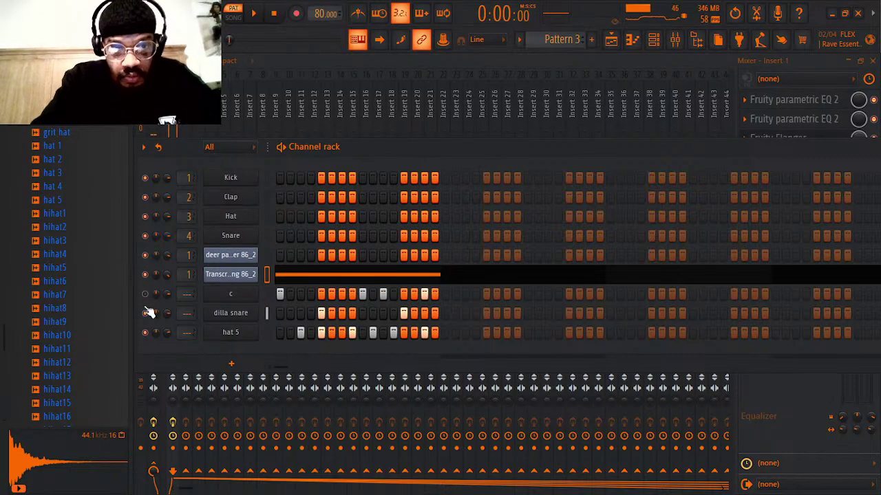
{"action": "left_click", "coordinate": [233, 275]}
{"action": "key", "text": "space"}
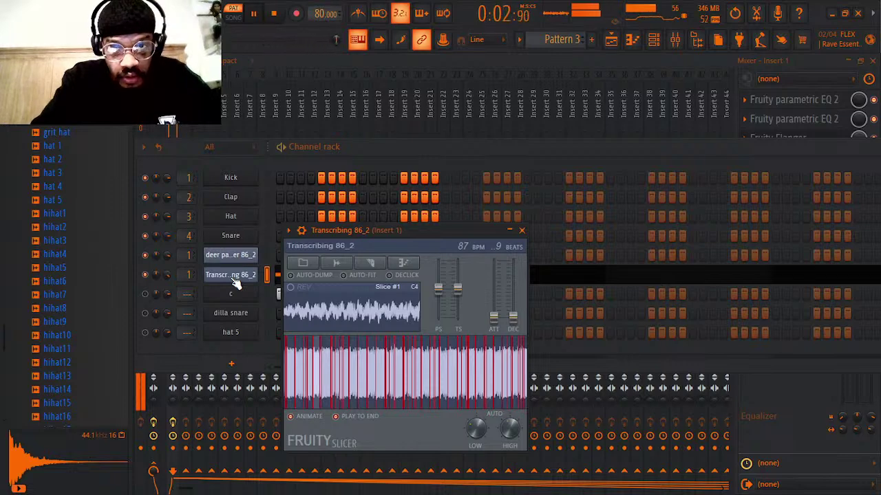
- Reopen Fruity Flanger on Insert 1 and lower its rate to about 0.85 Hz
{"action": "left_click", "coordinate": [800, 139]}
{"action": "left_click", "coordinate": [800, 139]}
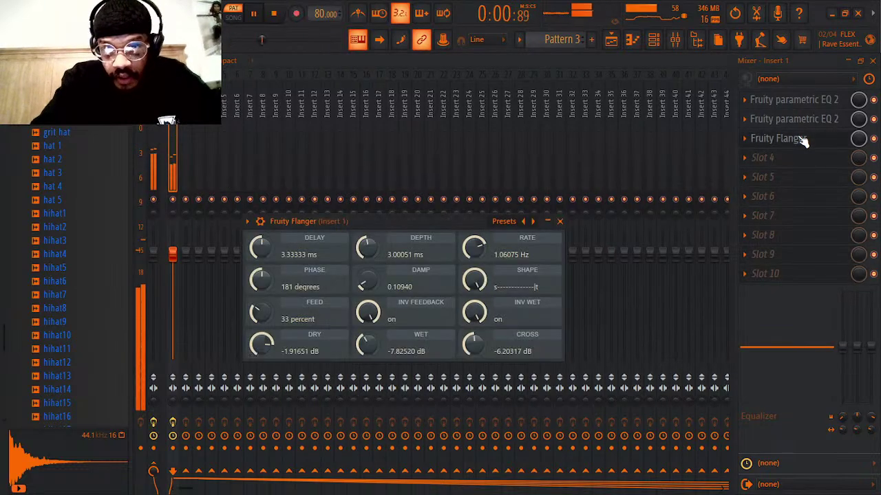
{"action": "left_click_drag", "start_coordinate": [474, 248], "coordinate": [474, 260]}
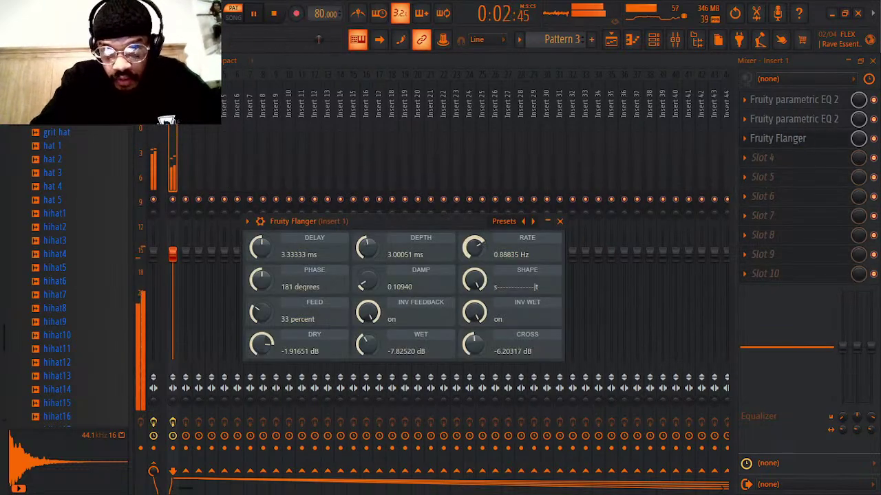
- Try the Wide Flanger and Swirly presets in Fruity Flanger
{"action": "left_click", "coordinate": [503, 222]}
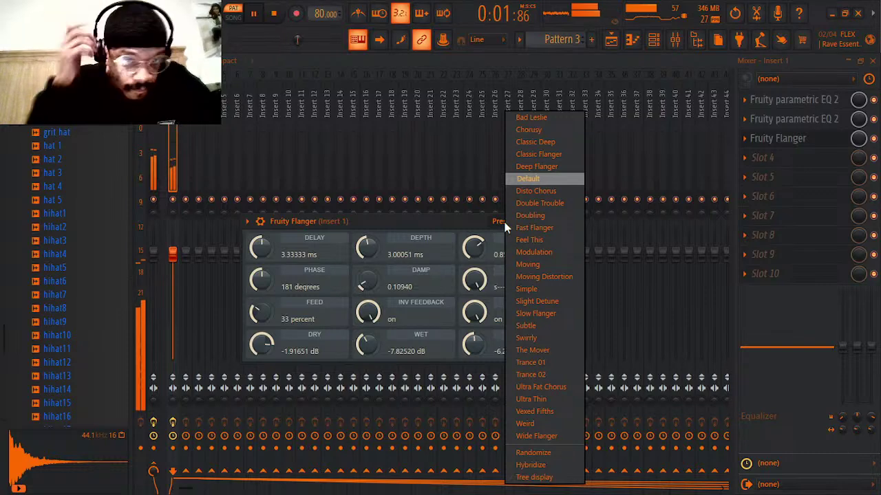
{"action": "left_click", "coordinate": [553, 436]}
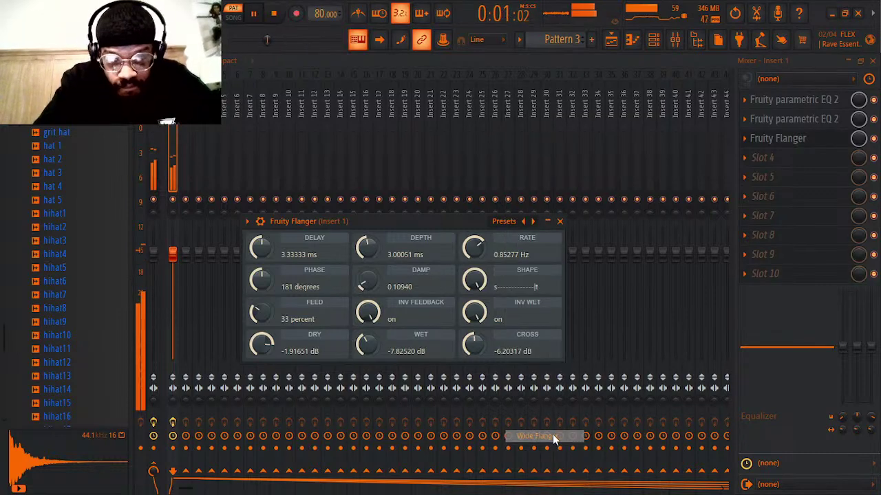
{"action": "left_click", "coordinate": [492, 221]}
{"action": "left_click", "coordinate": [537, 338]}
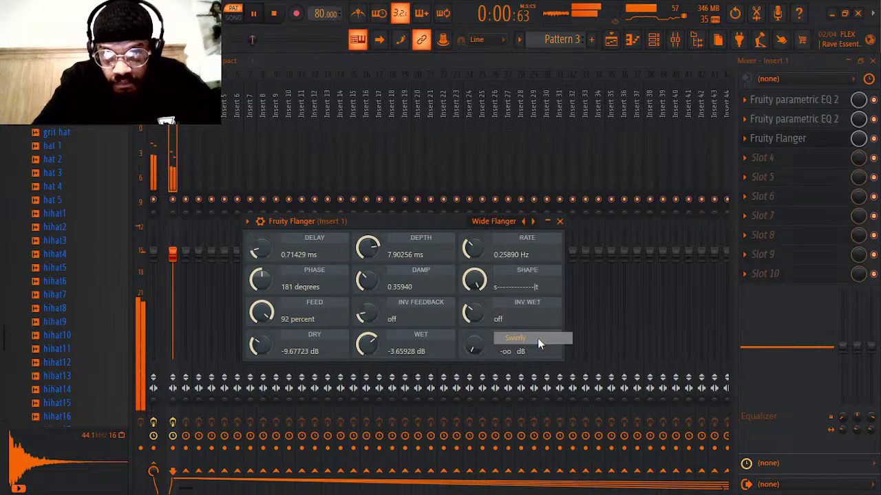
- Apply the Slight Detune preset to Fruity Flanger, lower the rate to about 0.73 Hz and move the shape to its midpoint
{"action": "left_click", "coordinate": [510, 225]}
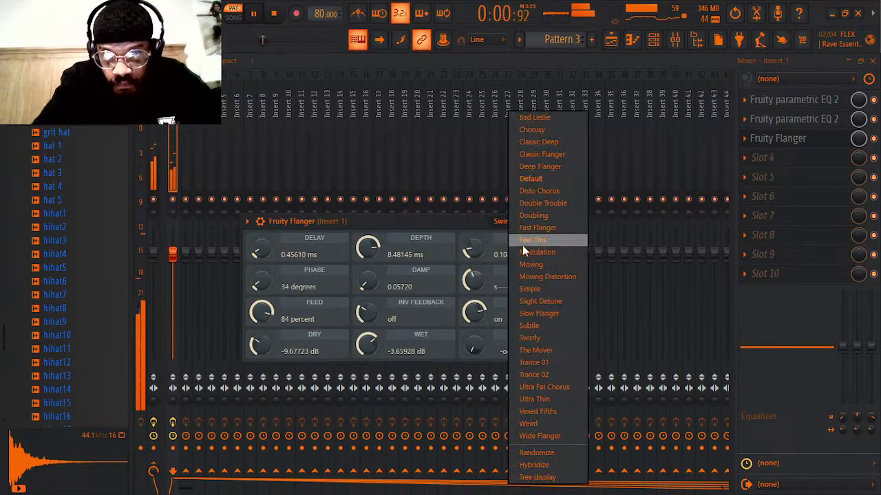
{"action": "left_click", "coordinate": [544, 303]}
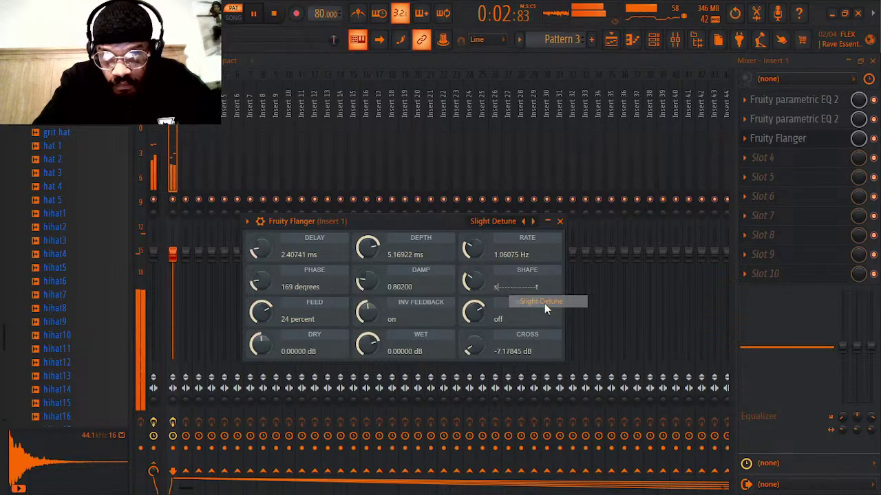
{"action": "scroll", "coordinate": [474, 249], "scroll_direction": "down", "scroll_amount": 2}
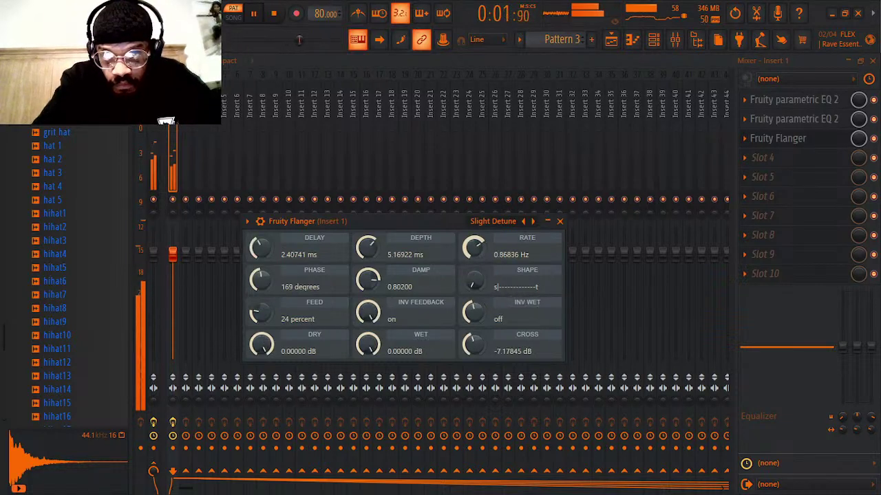
{"action": "left_click_drag", "start_coordinate": [474, 245], "coordinate": [474, 246]}
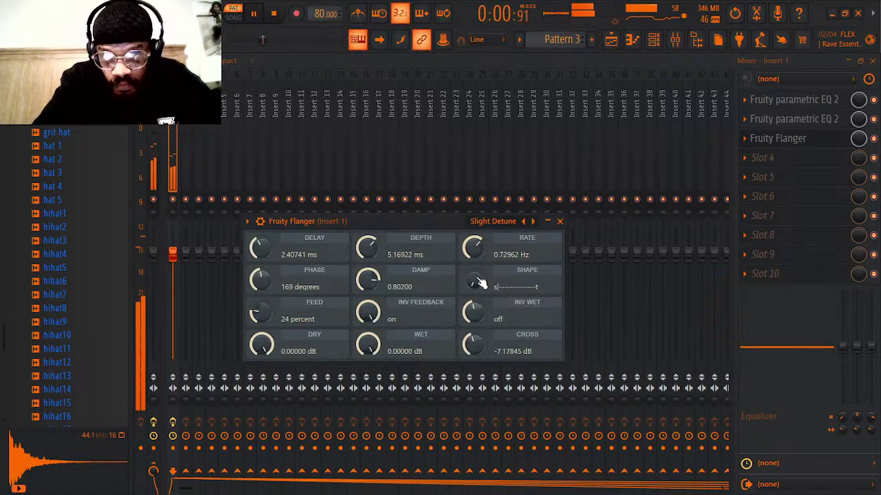
{"action": "mouse_move", "coordinate": [477, 280]}
{"action": "left_mouse_down"}
{"action": "mouse_move", "coordinate": [477, 249]}
{"action": "mouse_move", "coordinate": [479, 282]}
{"action": "left_mouse_up"}
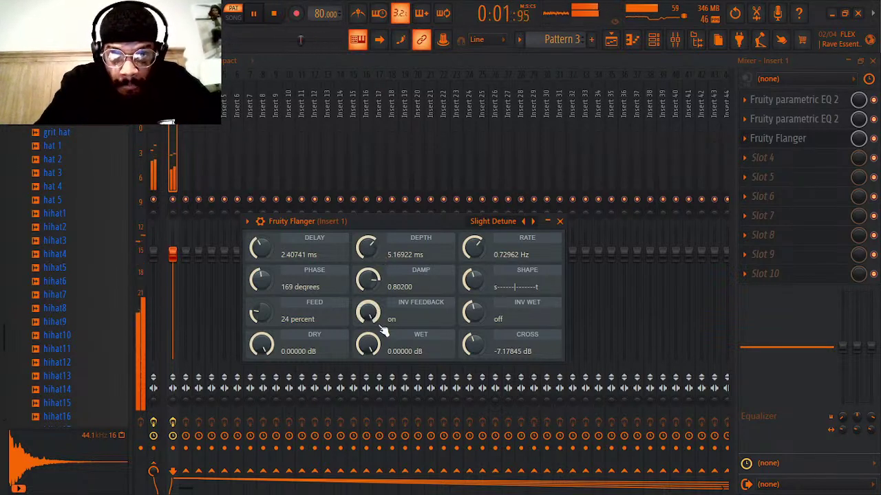
- Unmute the c, dilla snare and hat 5 channels, and check the Fruity Flanger settings on Insert 1
{"action": "left_click", "coordinate": [654, 43]}
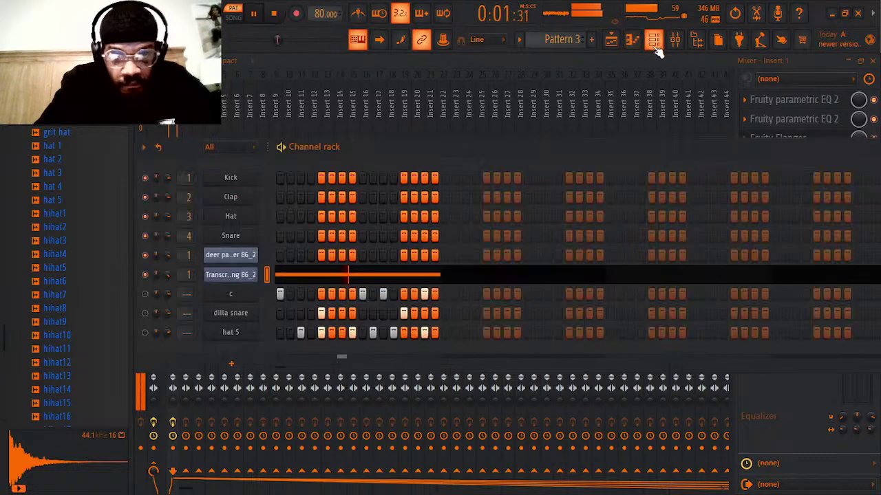
{"action": "left_click", "coordinate": [145, 333]}
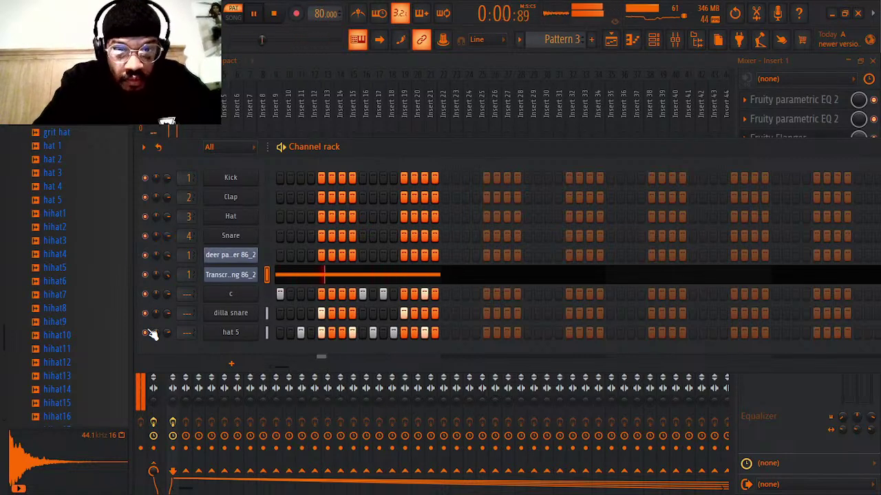
{"action": "left_click", "coordinate": [810, 67]}
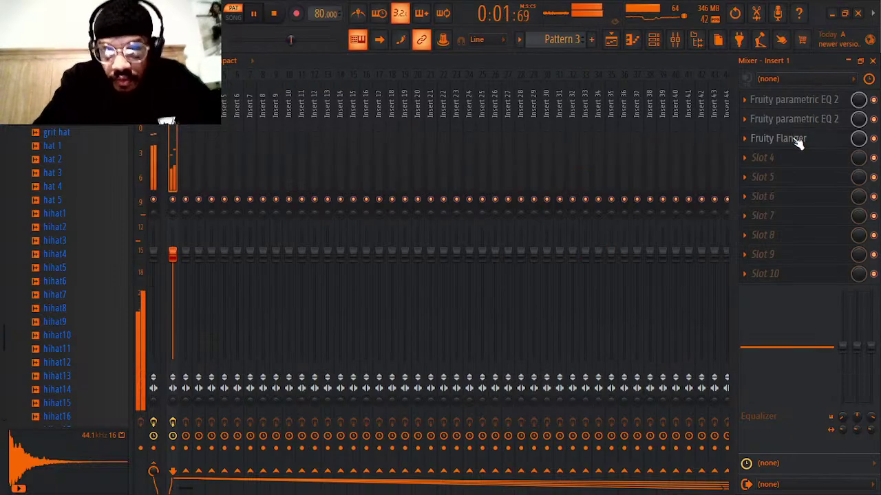
{"action": "left_click", "coordinate": [796, 140]}
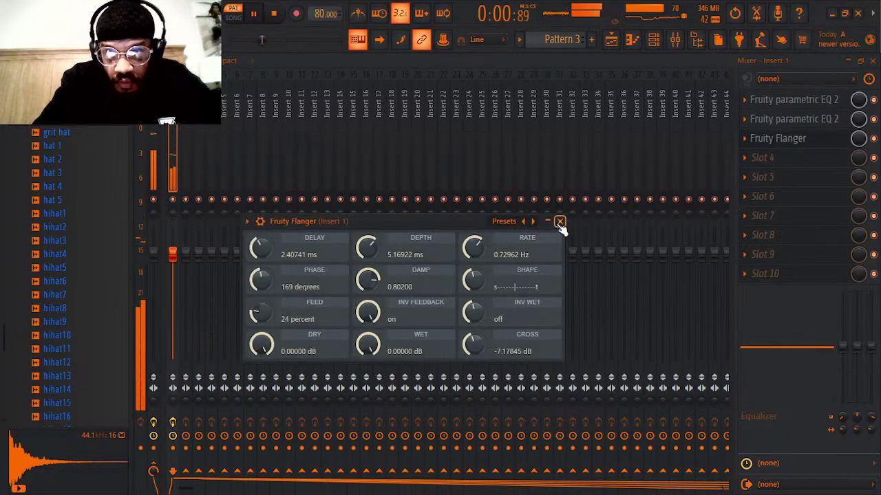
{"action": "left_click", "coordinate": [560, 220]}
- Replace Fruity Flanger with Fruity Chorus in slot 3 of Insert 1
{"action": "left_click", "coordinate": [745, 139]}
{"action": "mouse_move", "coordinate": [746, 155]}
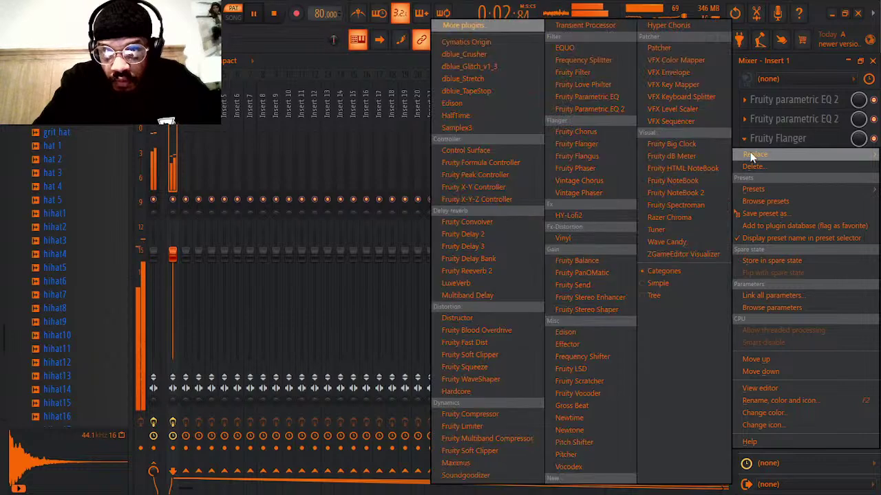
{"action": "left_click", "coordinate": [595, 131]}
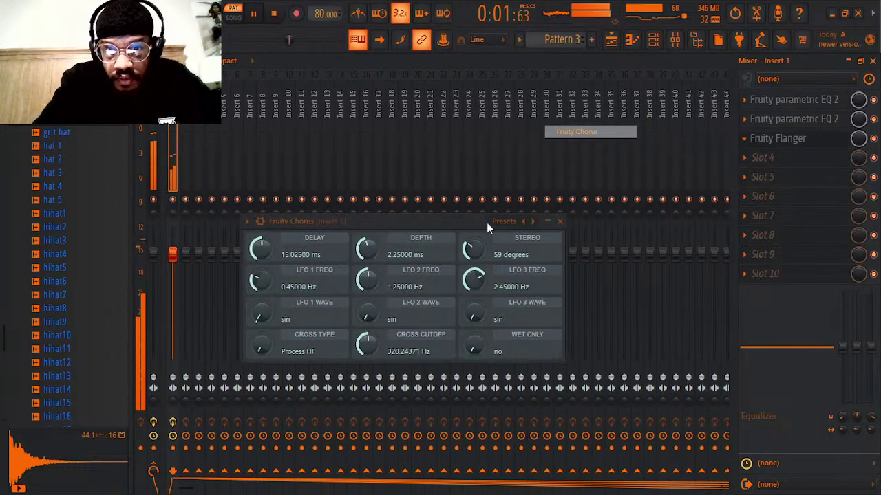
- Try the CE Chorus preset in Fruity Chorus and switch to the 50 Detune preset
{"action": "left_click", "coordinate": [502, 224]}
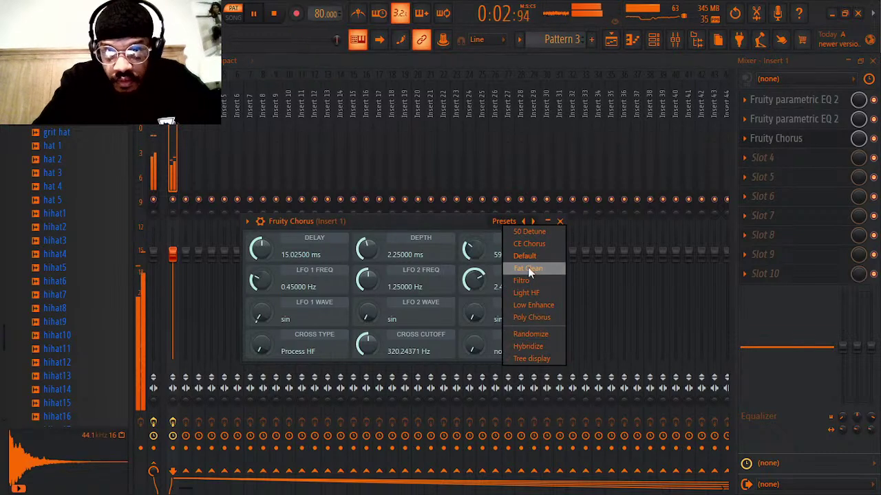
{"action": "left_click", "coordinate": [529, 243]}
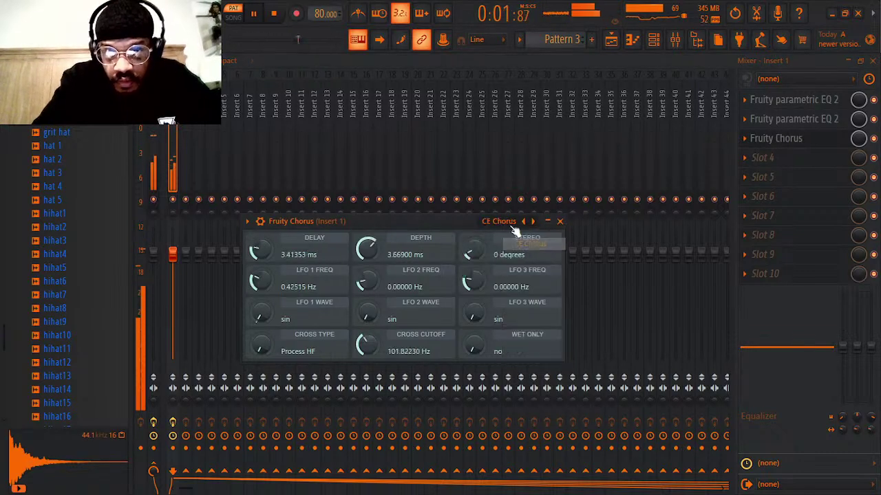
{"action": "left_click", "coordinate": [512, 224]}
{"action": "left_click", "coordinate": [531, 231]}
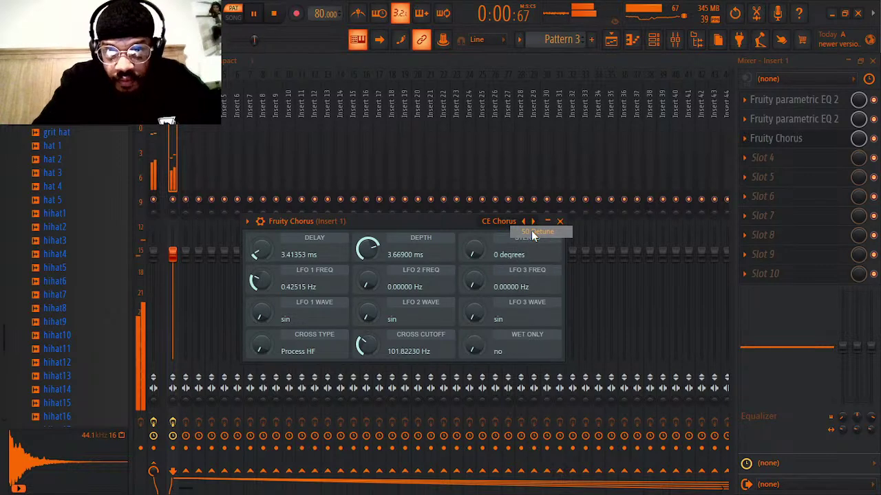
- Load the Low Enhance preset in Fruity Chorus on Insert 1 and close the effect window
{"action": "left_click", "coordinate": [509, 222]}
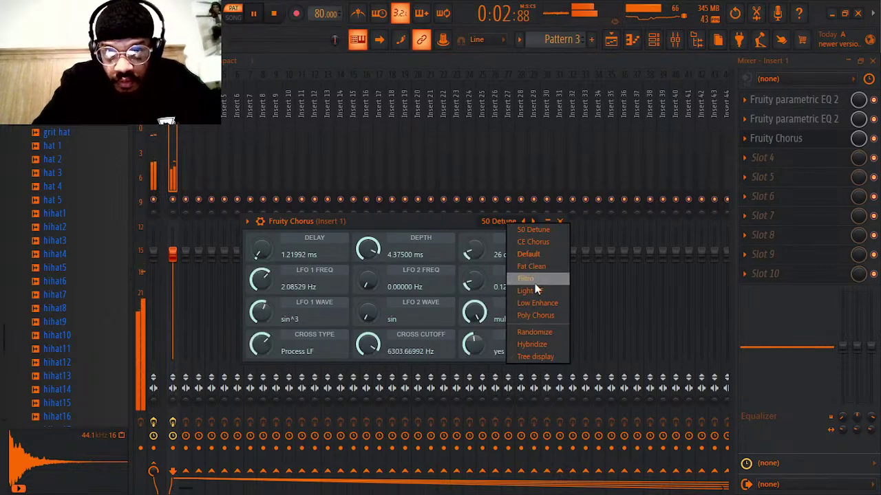
{"action": "left_click", "coordinate": [541, 302]}
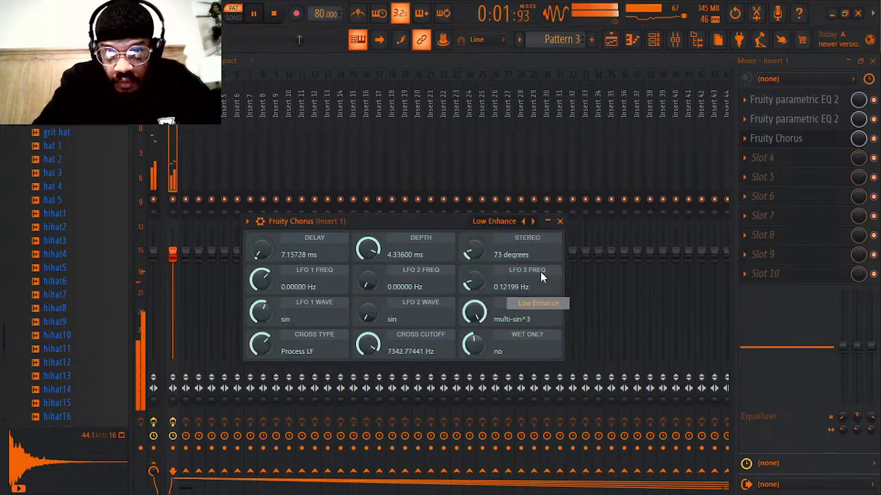
{"action": "left_click", "coordinate": [560, 221]}
- Toggle HalfTime's bypass on the Master track, open the effect and extend its lower band limit to Off
{"action": "key", "text": "Left"}
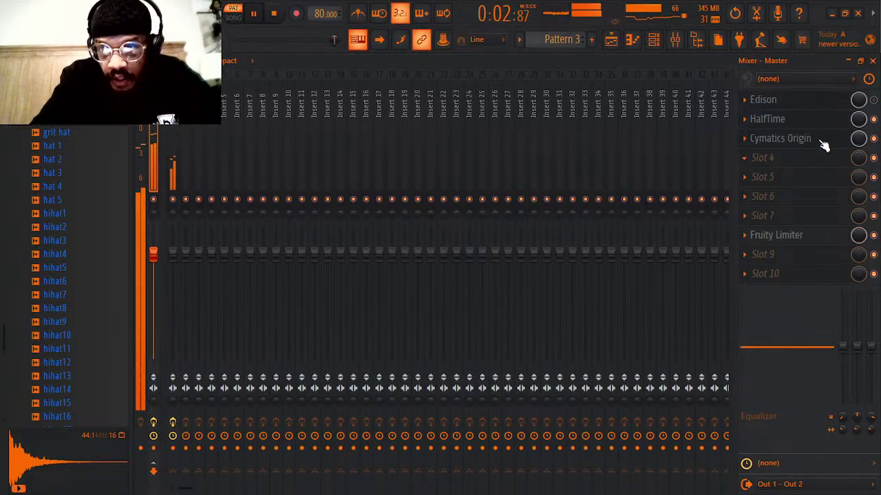
{"action": "left_click", "coordinate": [874, 120]}
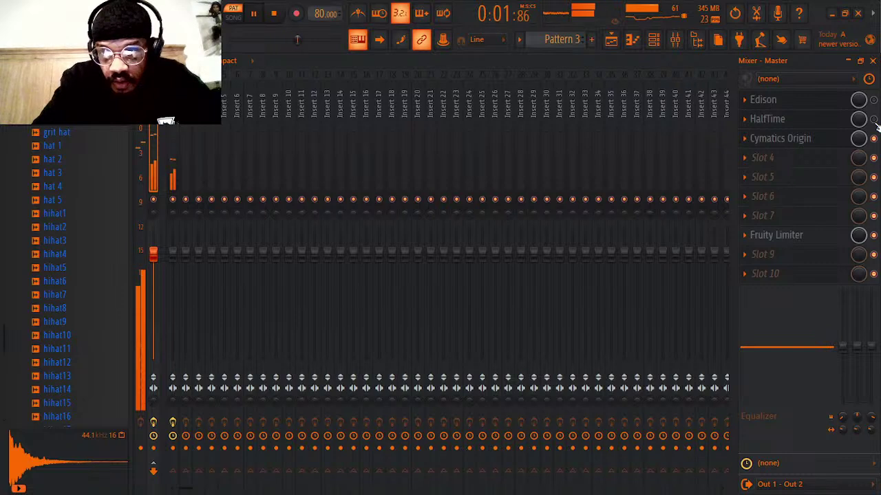
{"action": "left_click", "coordinate": [835, 123]}
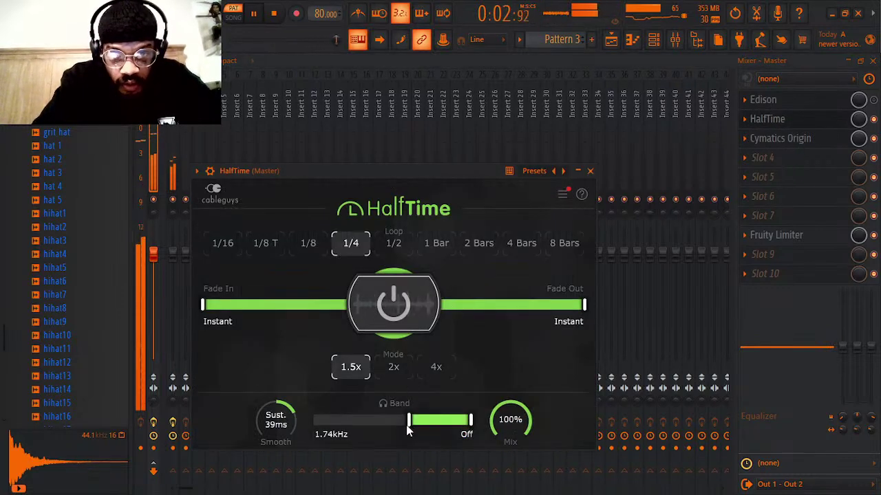
{"action": "left_click_drag", "start_coordinate": [409, 425], "coordinate": [317, 426]}
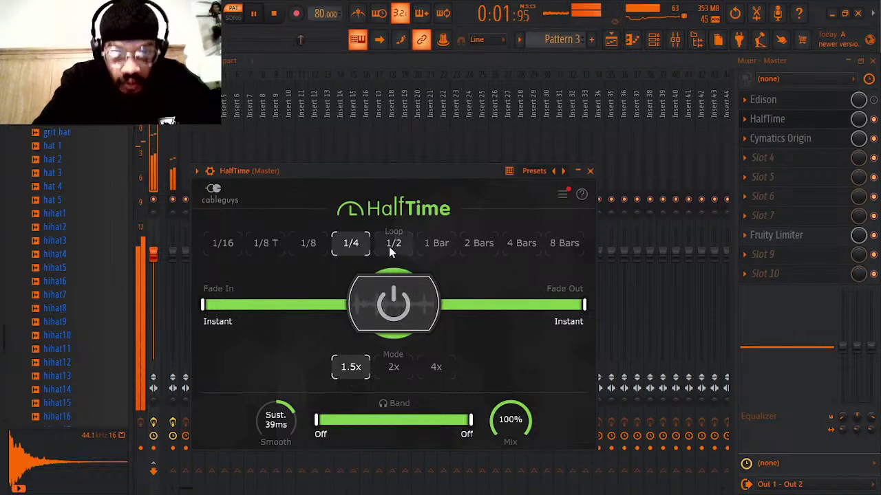
- Set HalfTime's fade in to 8 Bars, fade out to 16 Bars and loop length to 1/8
{"action": "left_click_drag", "start_coordinate": [337, 303], "coordinate": [350, 303]}
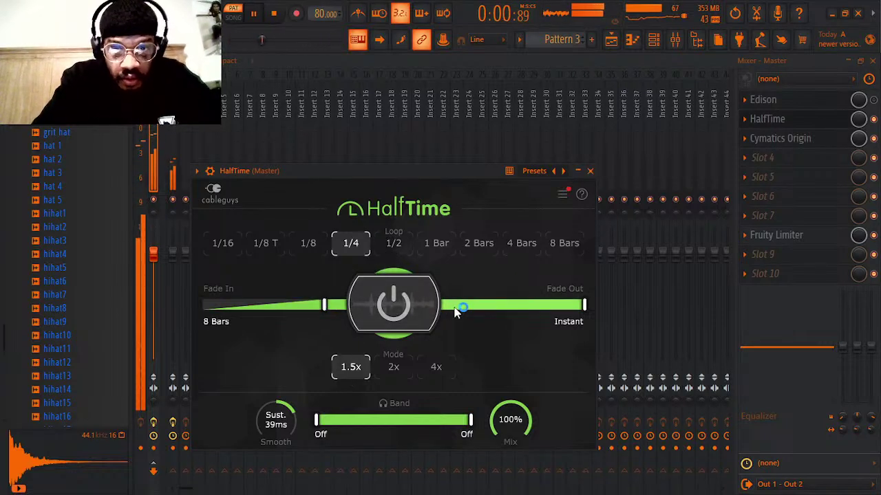
{"action": "left_click", "coordinate": [456, 309]}
{"action": "left_click", "coordinate": [223, 251]}
{"action": "left_click", "coordinate": [303, 249]}
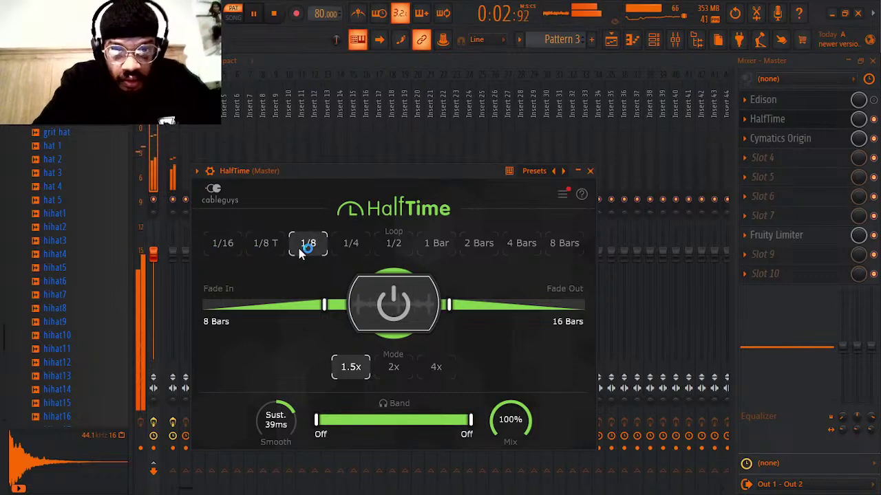
- Return HalfTime's fade in and fade out to Instant, lower Smooth to 7.0 ms and close the effect
{"action": "left_click", "coordinate": [406, 292]}
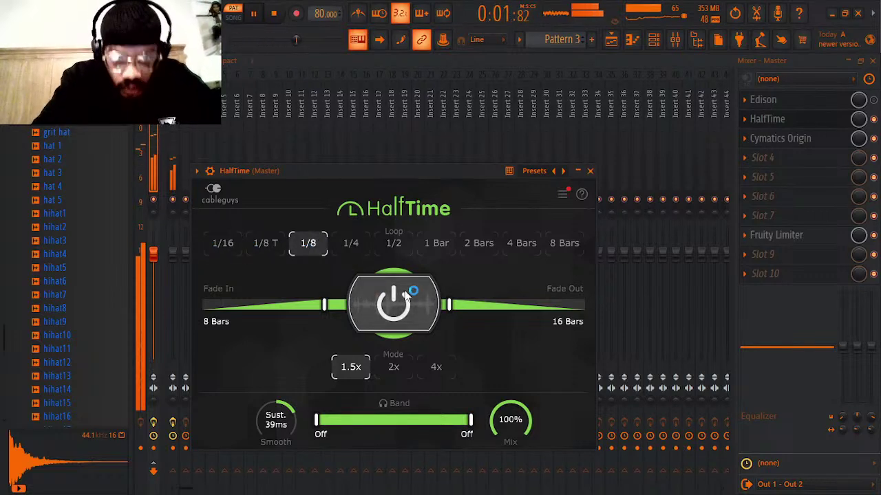
{"action": "left_click", "coordinate": [499, 303]}
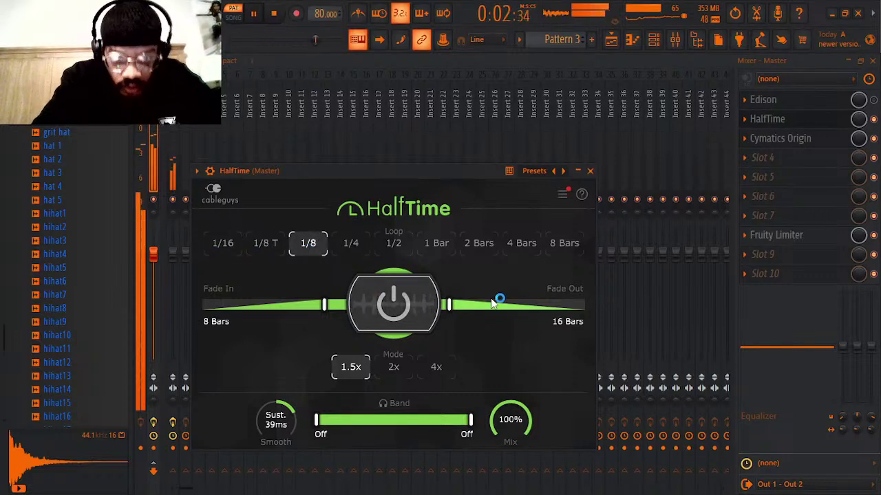
{"action": "left_click", "coordinate": [305, 311]}
{"action": "left_click", "coordinate": [204, 310]}
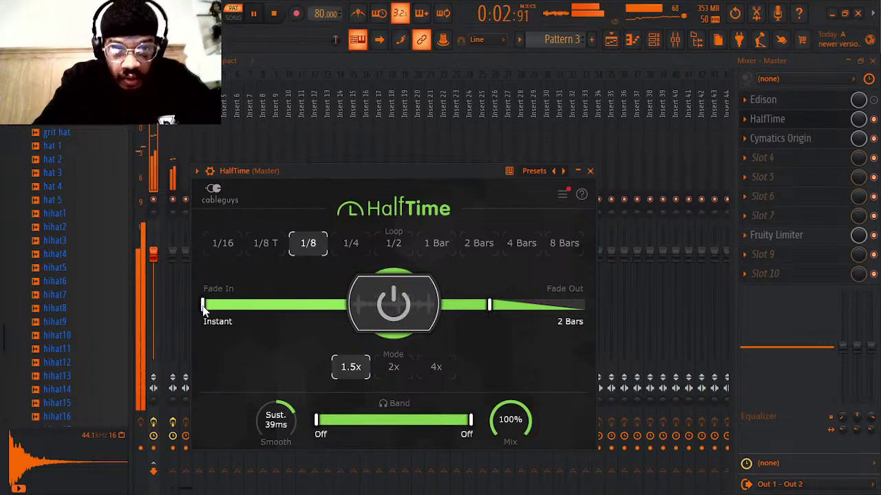
{"action": "left_click", "coordinate": [582, 303]}
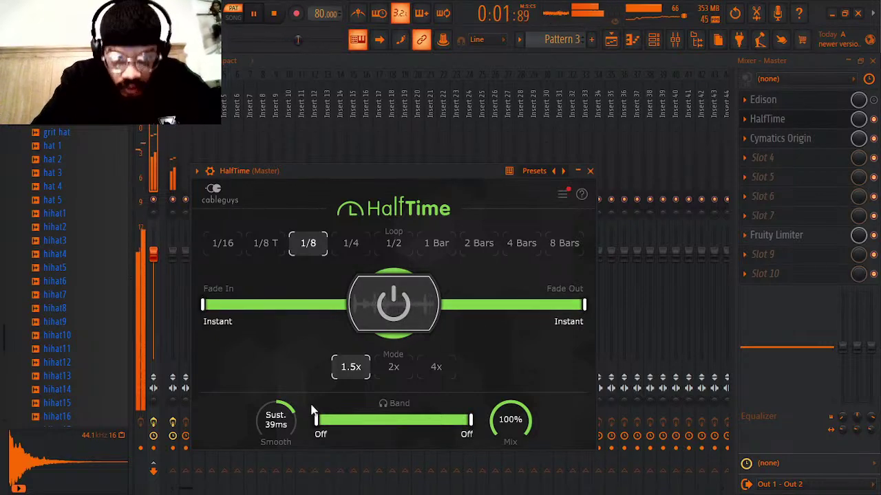
{"action": "left_click_drag", "start_coordinate": [288, 420], "coordinate": [287, 438]}
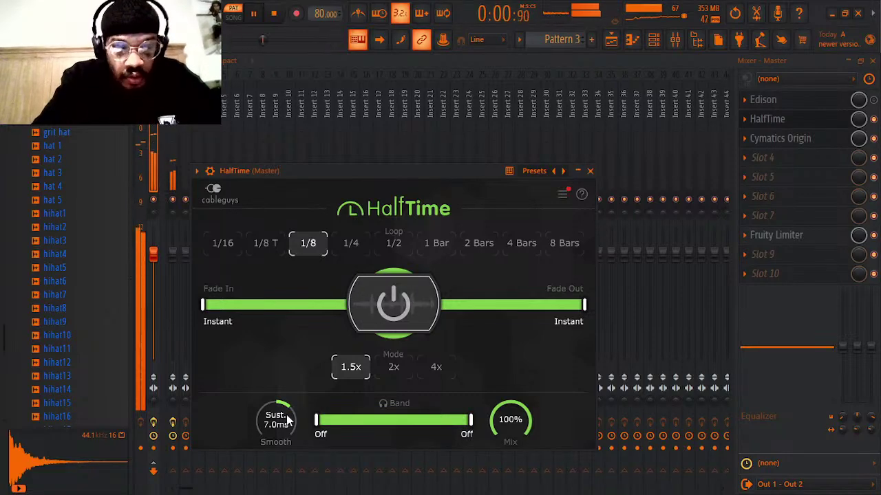
{"action": "left_click", "coordinate": [590, 171]}
- Find Martinic Kee Bass among the favourite plugins and add it as a new channel in the channel rack
{"action": "left_click", "coordinate": [654, 39]}
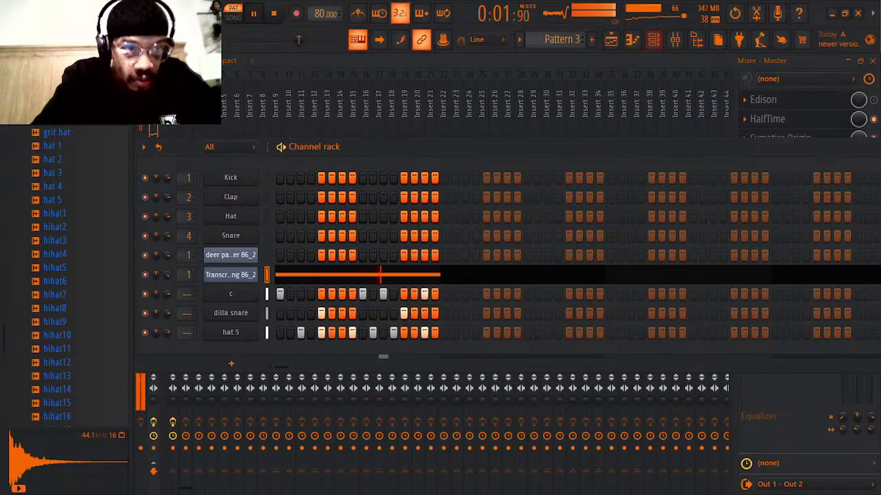
{"action": "left_click", "coordinate": [58, 125]}
{"action": "left_click", "coordinate": [103, 77]}
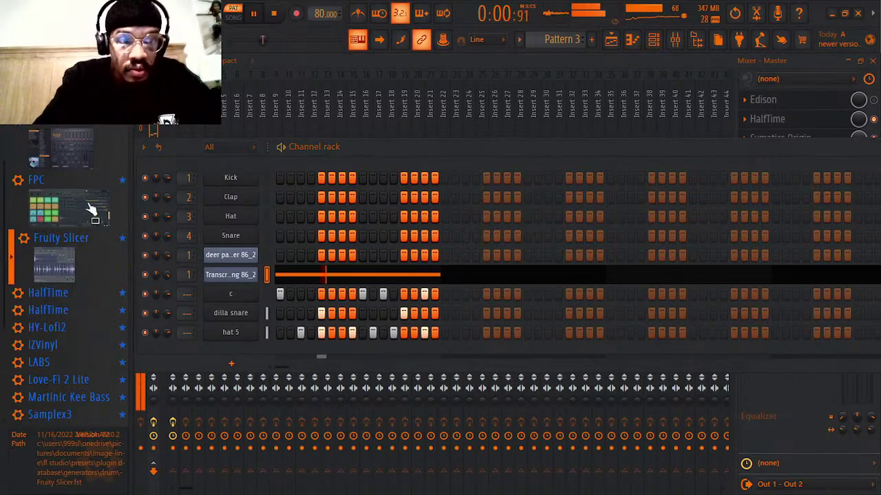
{"action": "left_click", "coordinate": [78, 402]}
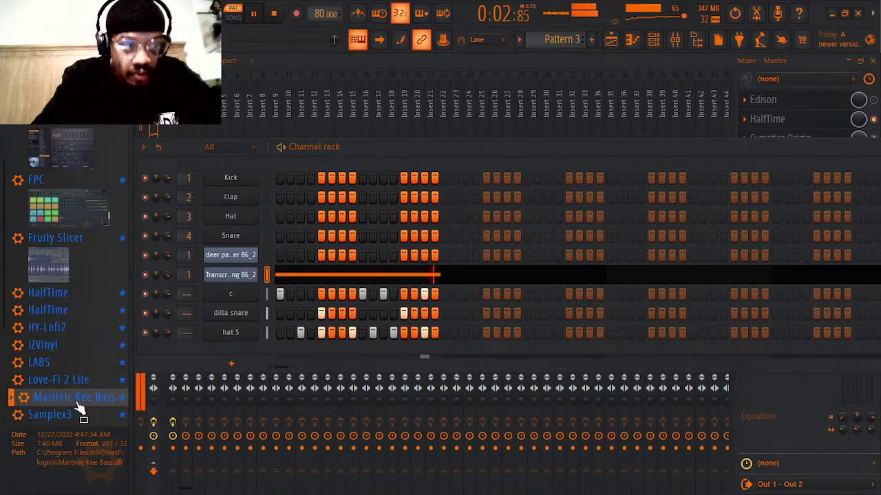
{"action": "left_click_drag", "start_coordinate": [79, 410], "coordinate": [237, 352]}
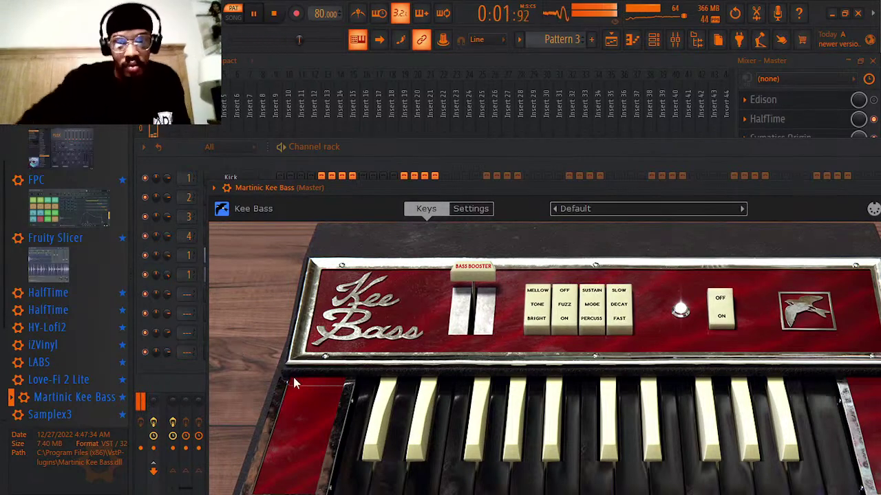
- Move the Kee Bass window so the whole keyboard shows and lower the Bass Booster slider to about halfway
{"action": "left_click", "coordinate": [478, 280]}
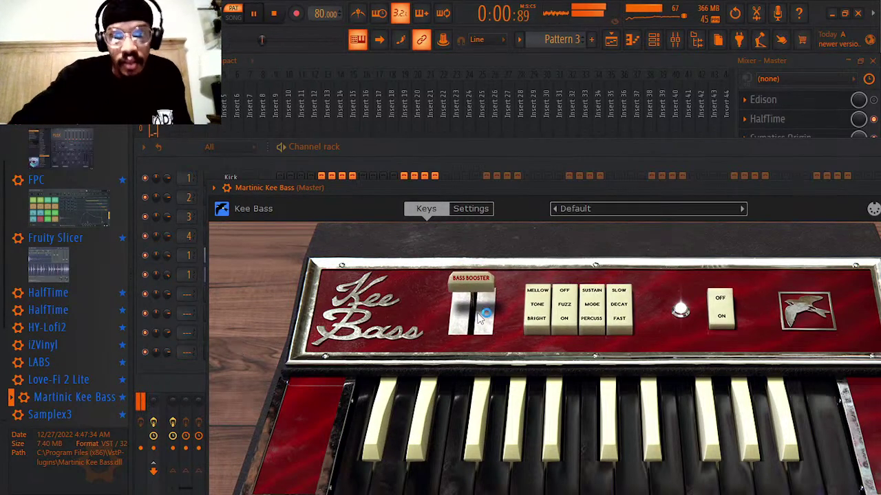
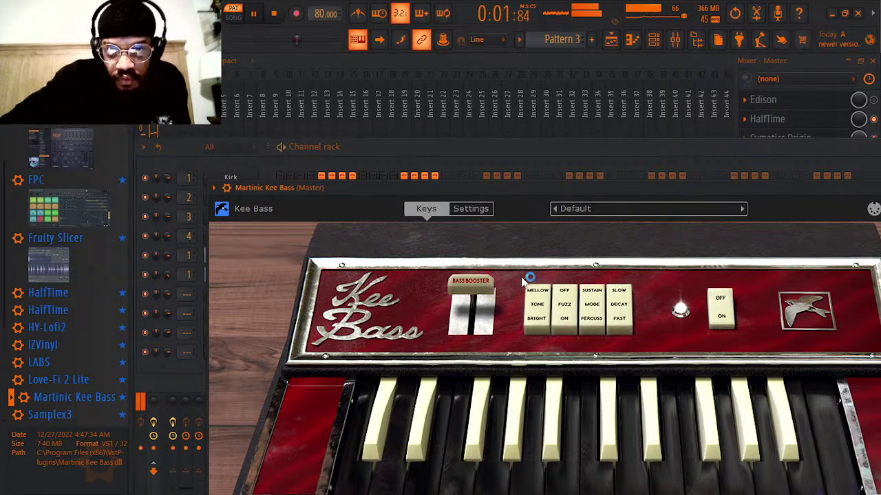
{"action": "left_click_drag", "start_coordinate": [491, 183], "coordinate": [463, 93]}
{"action": "left_click_drag", "start_coordinate": [430, 183], "coordinate": [428, 214]}
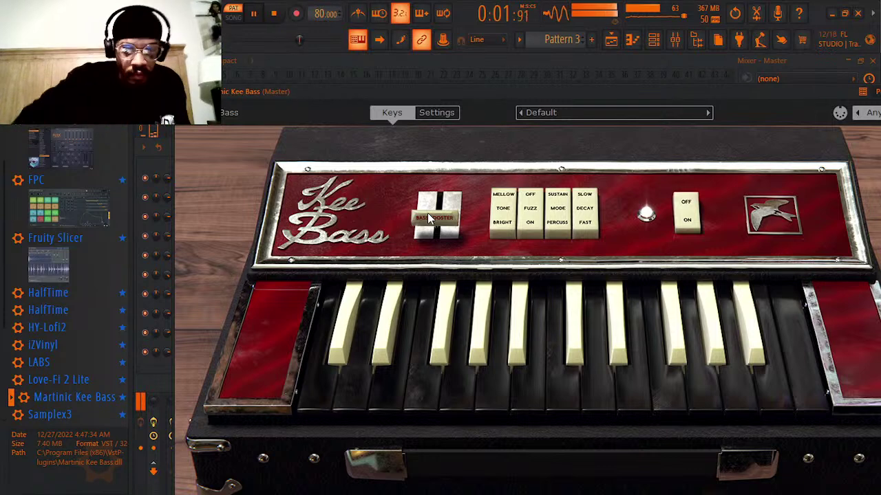
- Stop playback and save the project
{"action": "key", "text": "space"}
{"action": "left_click", "coordinate": [13, 8]}
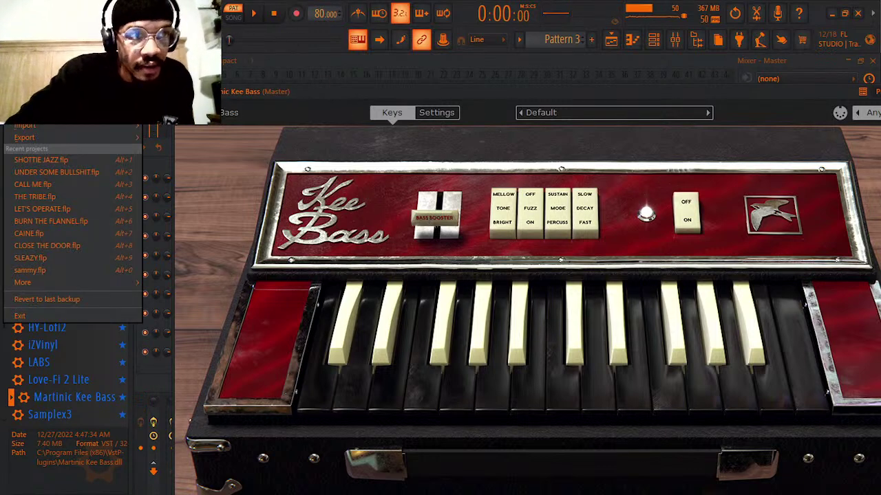
{"action": "left_click", "coordinate": [29, 96]}
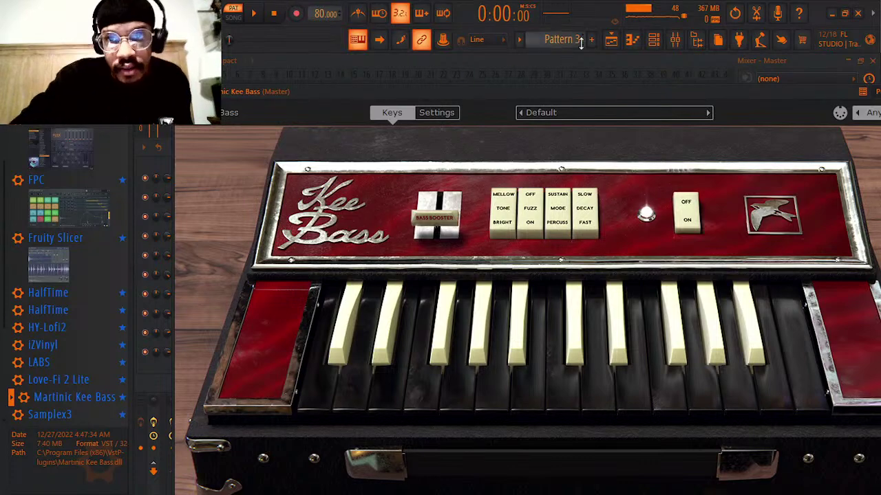
- Review the Transcribing 86_2 notes of Pattern 3 in the piano roll and return to the channel rack
{"action": "key", "text": "F9"}
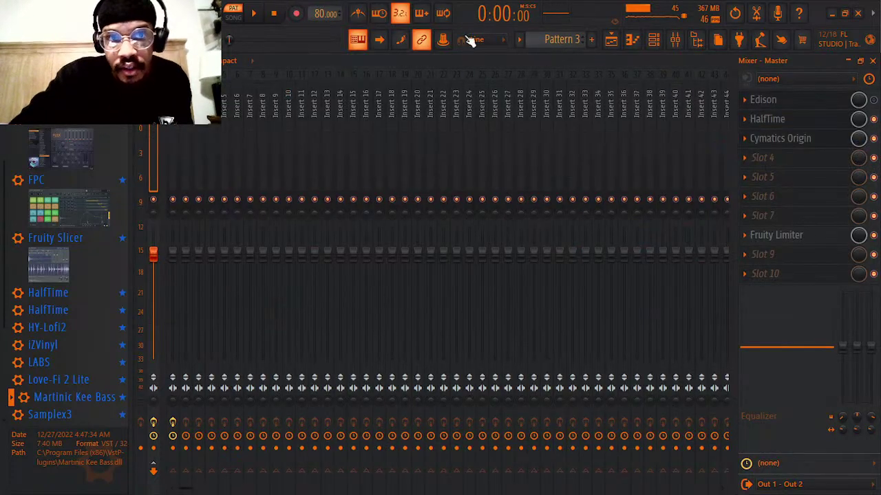
{"action": "left_click", "coordinate": [662, 41]}
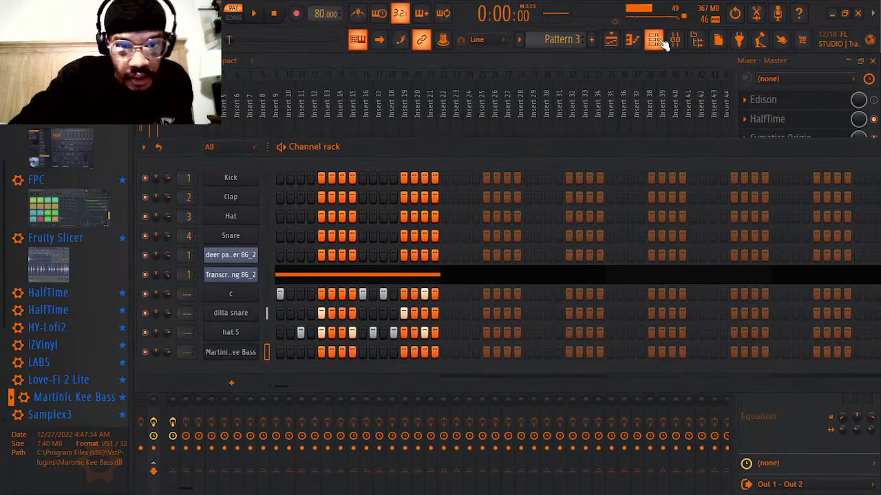
{"action": "left_click", "coordinate": [326, 274]}
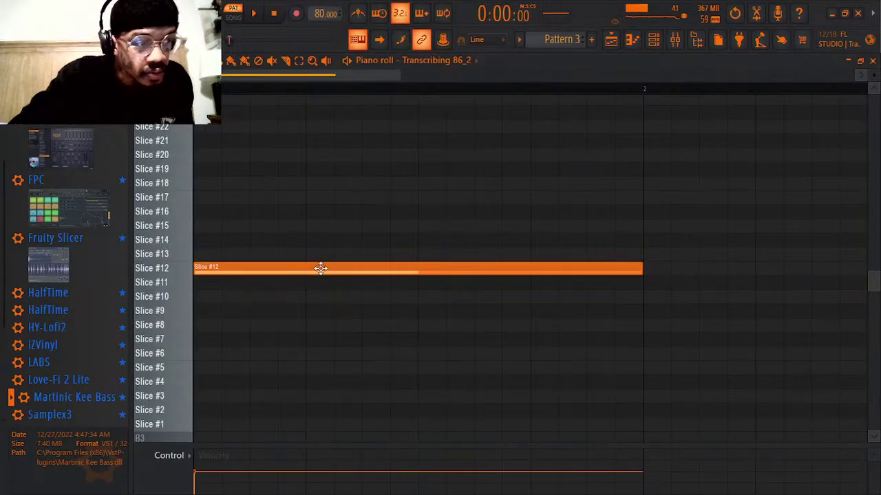
{"action": "left_click", "coordinate": [873, 61]}
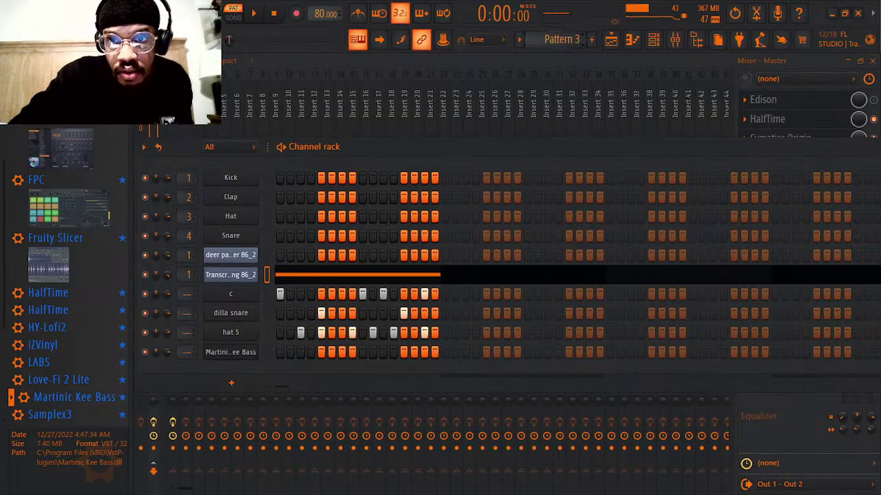
- Play Pattern 1, Pattern 2 and Pattern 3 one after another to compare how they sound
{"action": "scroll", "coordinate": [568, 41], "scroll_direction": "up", "scroll_amount": 1}
{"action": "scroll", "coordinate": [568, 42], "scroll_direction": "up", "scroll_amount": 1}
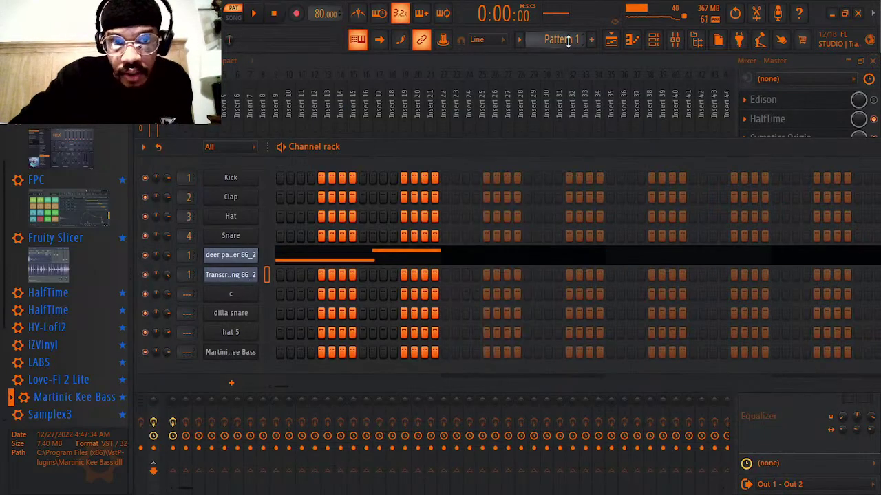
{"action": "key", "text": "space"}
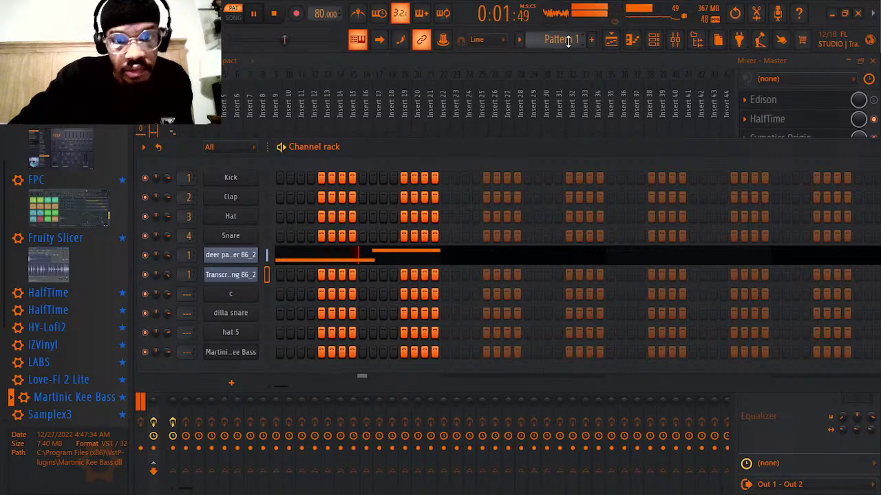
{"action": "key", "text": "space"}
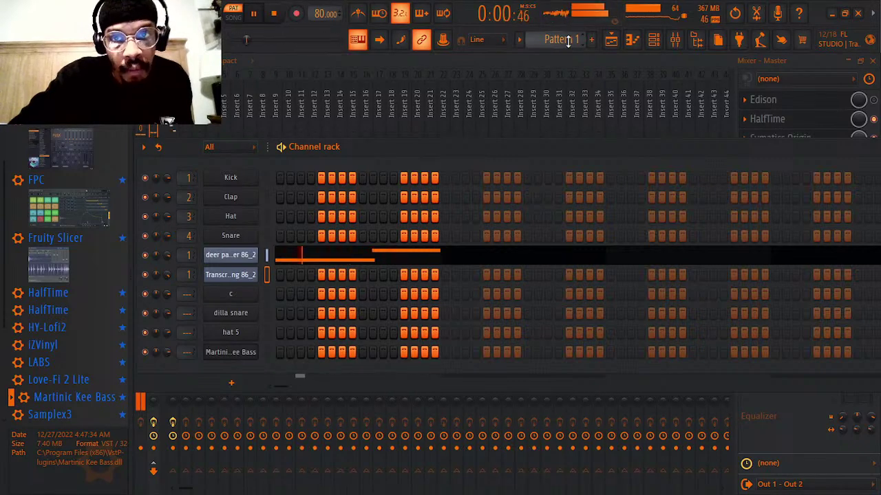
{"action": "scroll", "coordinate": [568, 40], "scroll_direction": "down", "scroll_amount": 1}
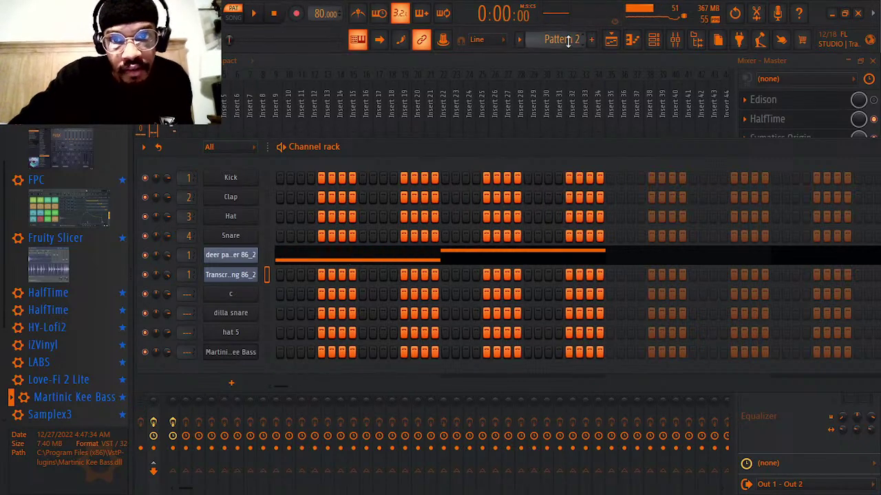
{"action": "key", "text": "space"}
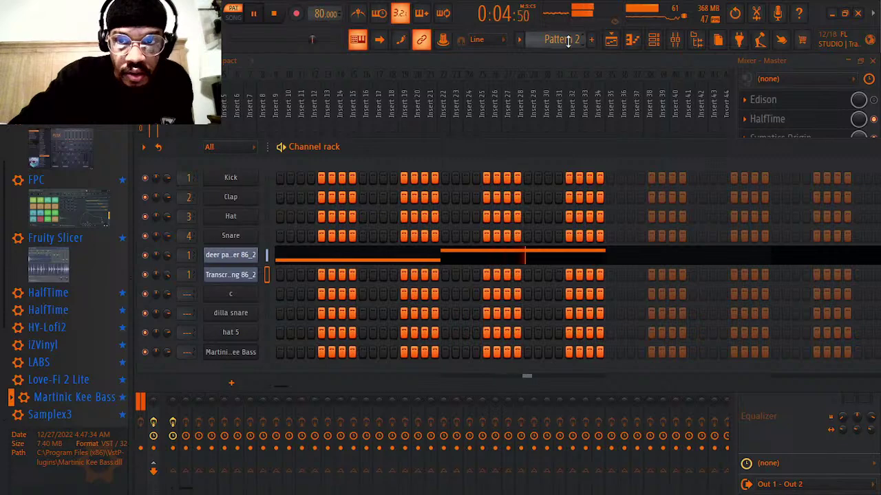
{"action": "key", "text": "space"}
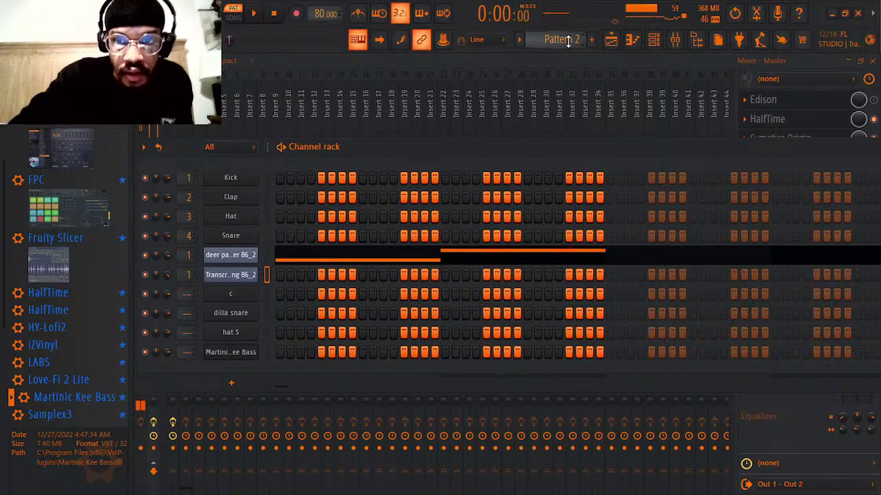
{"action": "mouse_move", "coordinate": [568, 40]}
{"action": "left_mouse_down"}
{"action": "mouse_move", "coordinate": [569, 48]}
{"action": "mouse_move", "coordinate": [568, 33]}
{"action": "left_mouse_up"}
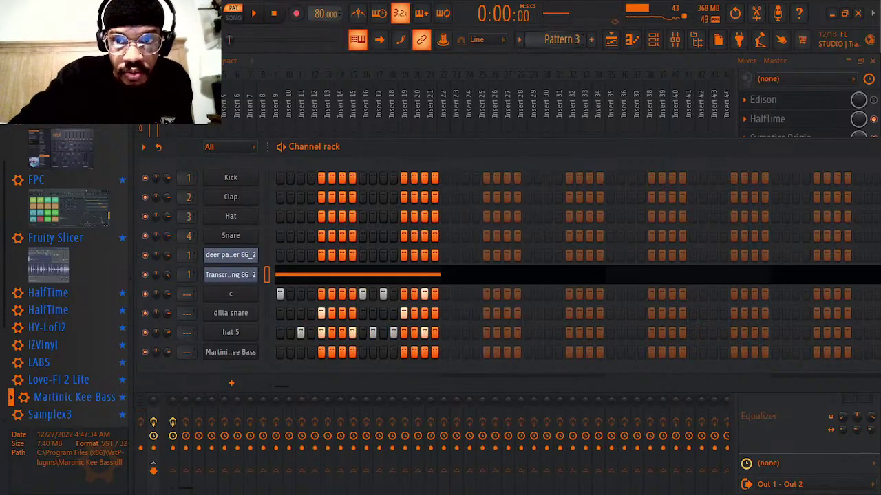
{"action": "key", "text": "space"}
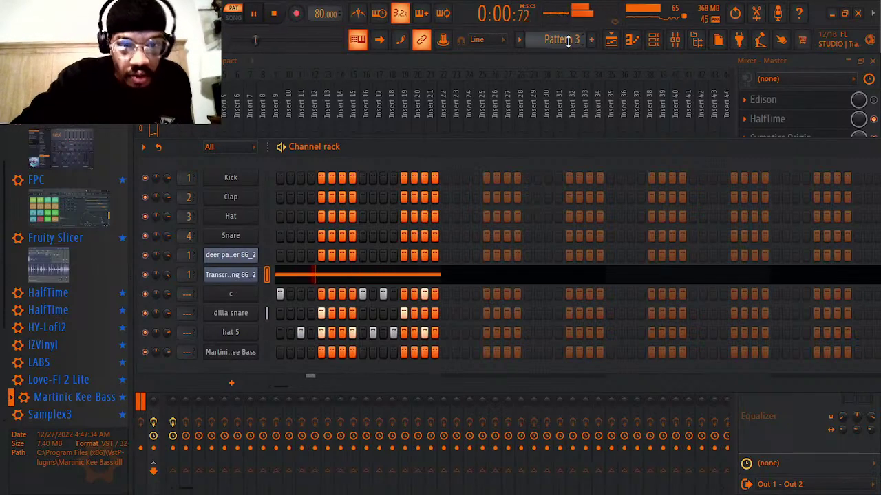
{"action": "key", "text": "space"}
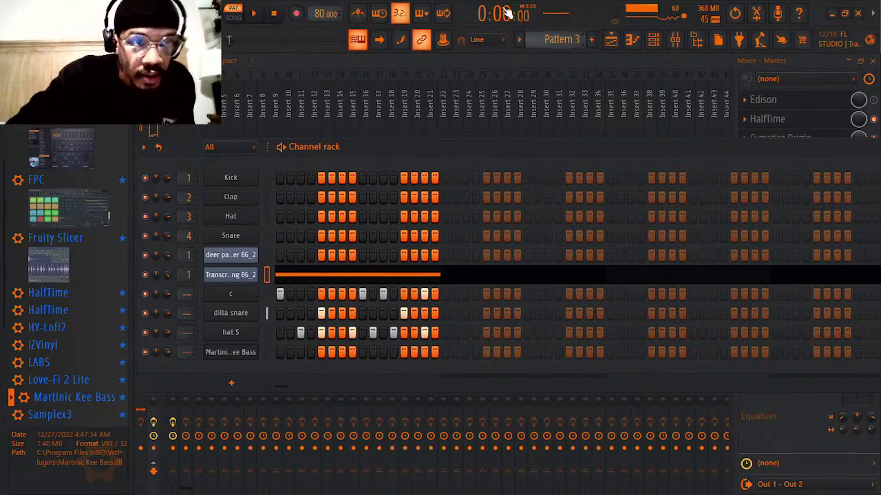
- Add the Surge XT synthesizer as a new channel and move its window up to show more of its controls
{"action": "left_click", "coordinate": [47, 13]}
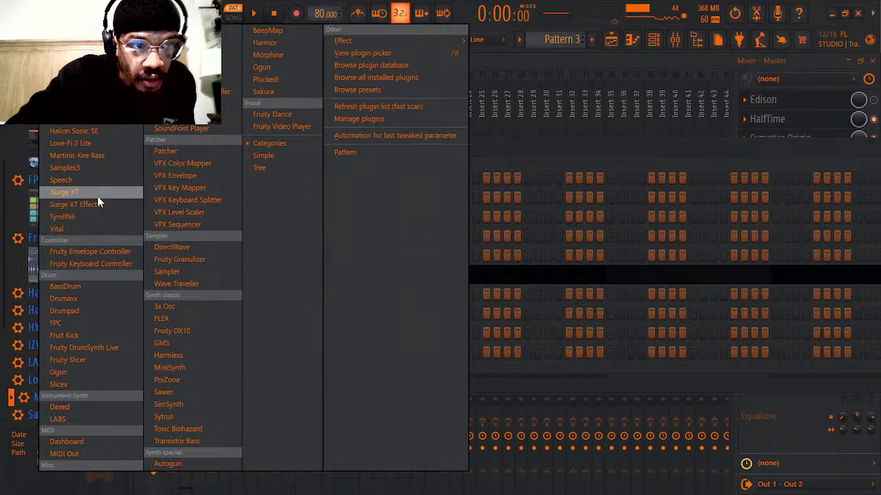
{"action": "left_click", "coordinate": [97, 196]}
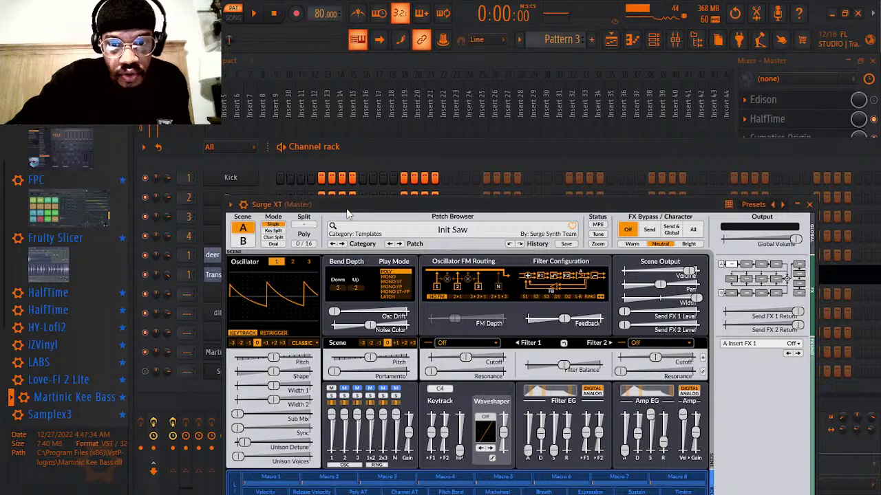
{"action": "left_click_drag", "start_coordinate": [346, 208], "coordinate": [390, 161]}
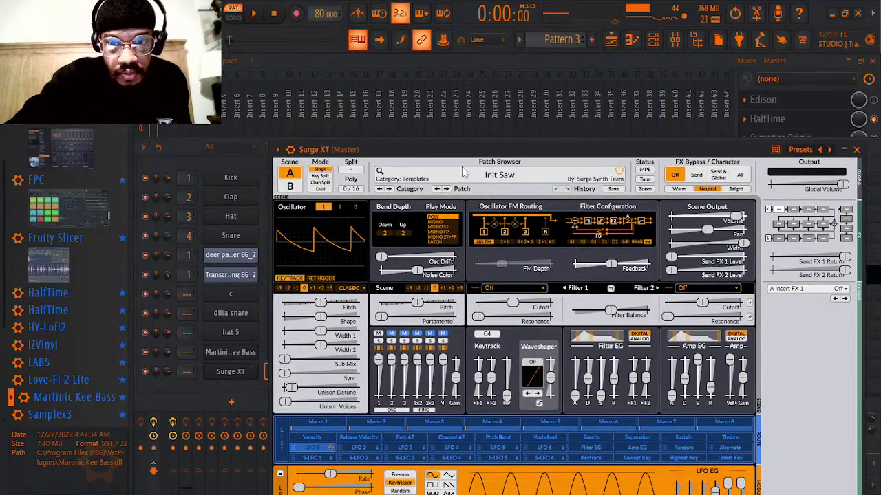
- Load the third-party Atmospheres patch The Well in Surge XT and reposition the synth window so it shows completely
{"action": "left_click", "coordinate": [491, 178]}
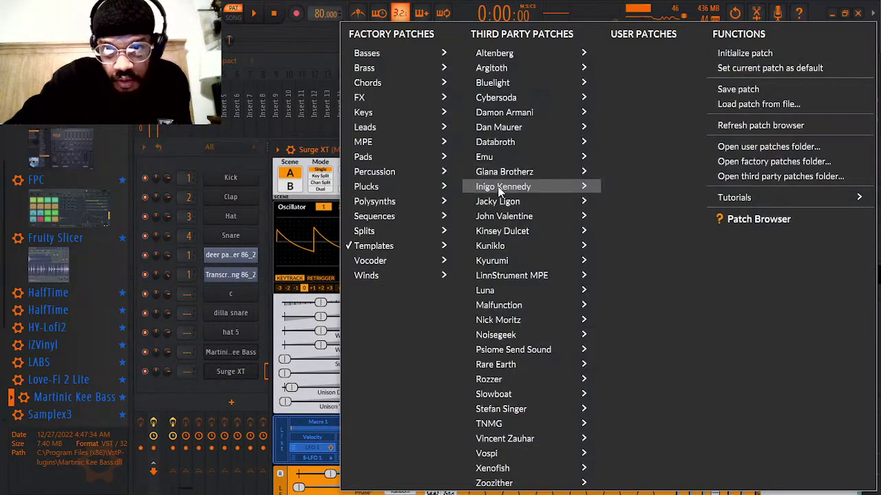
{"action": "mouse_move", "coordinate": [501, 192]}
{"action": "mouse_move", "coordinate": [638, 194]}
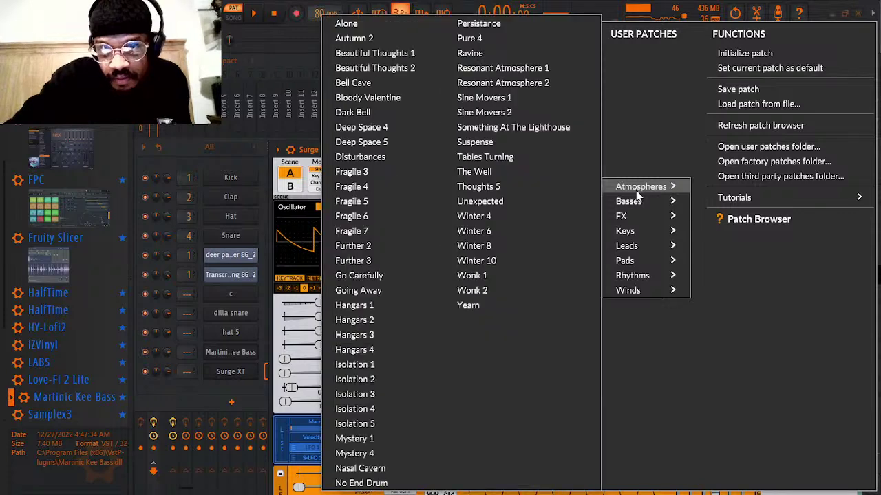
{"action": "left_click", "coordinate": [522, 171]}
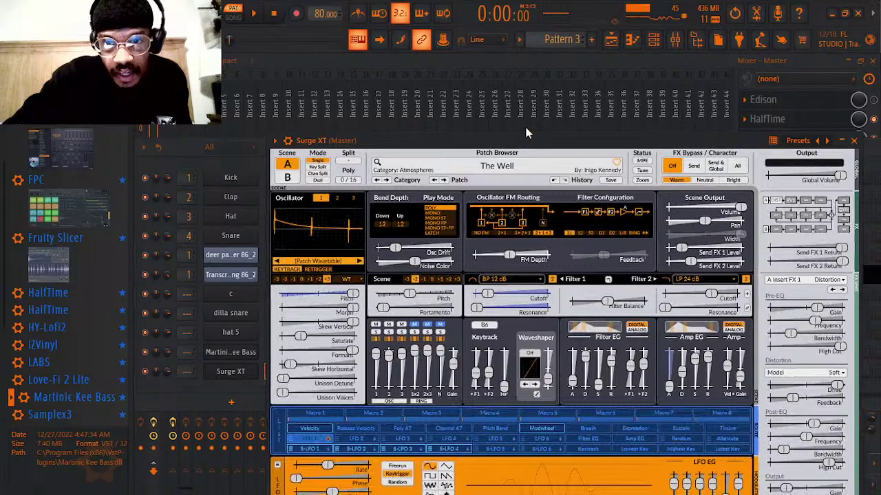
{"action": "left_click_drag", "start_coordinate": [530, 142], "coordinate": [522, 98]}
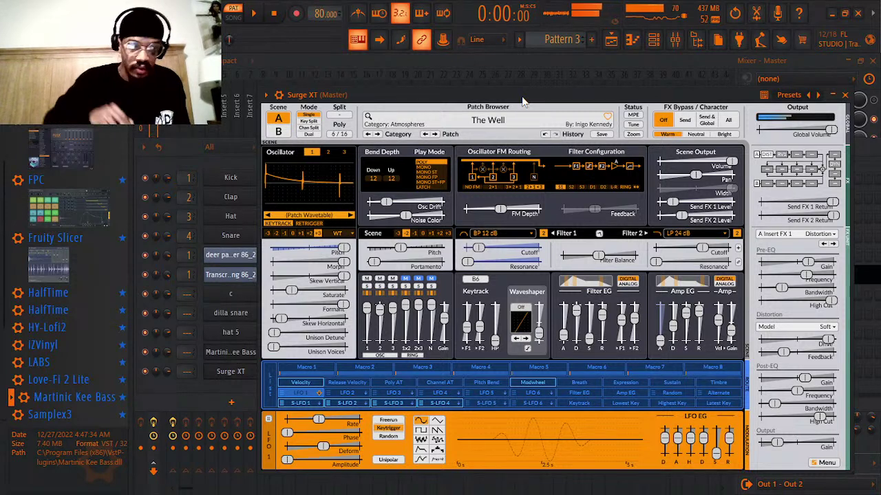
- Audition the factory Leads patch Hof against Pattern 3, stop playback and advance to the In The Distance patch
{"action": "left_click", "coordinate": [254, 13]}
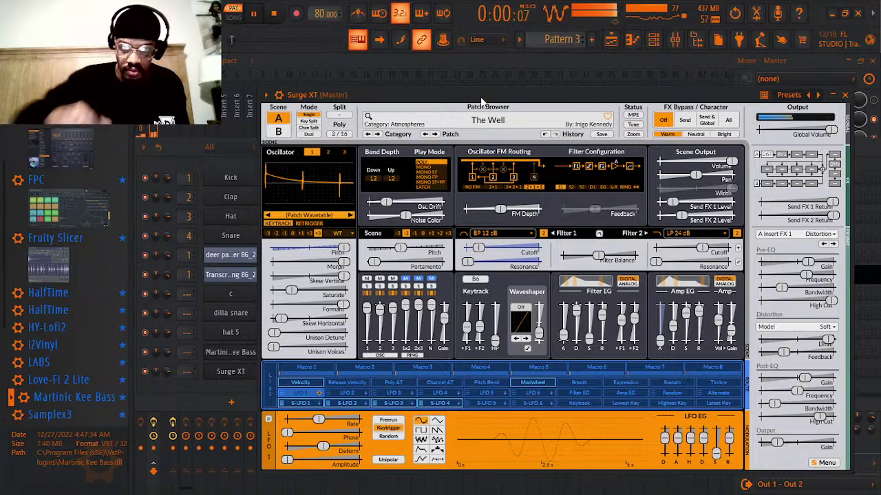
{"action": "left_click", "coordinate": [428, 120]}
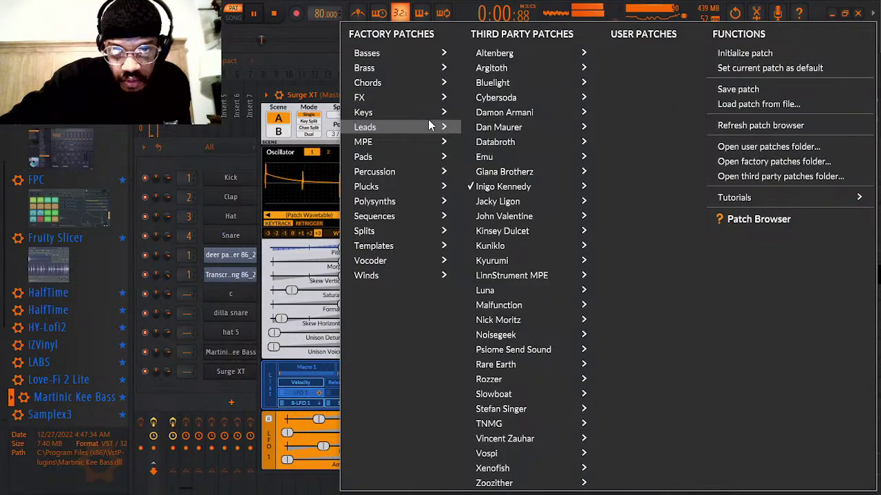
{"action": "mouse_move", "coordinate": [428, 119]}
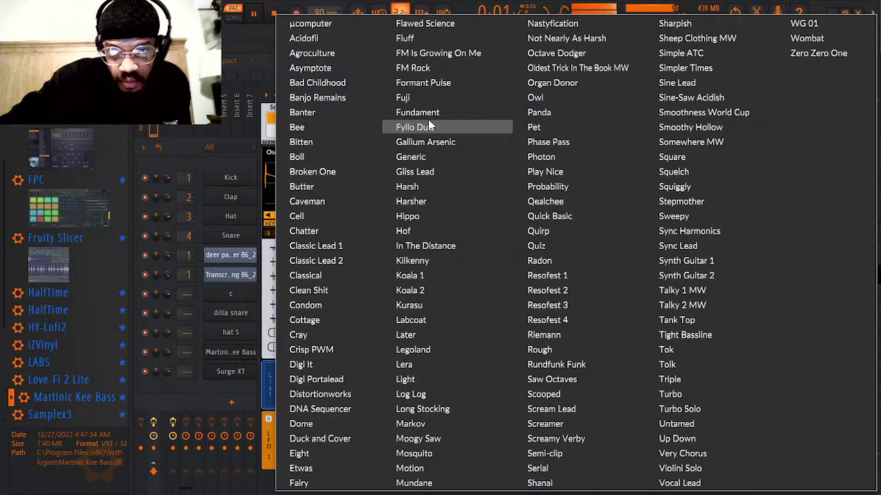
{"action": "left_click", "coordinate": [422, 230]}
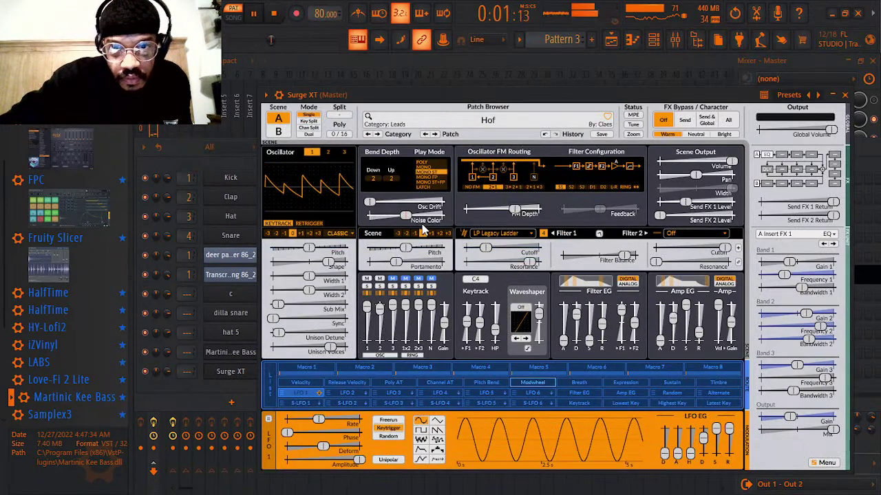
{"action": "left_click", "coordinate": [275, 14]}
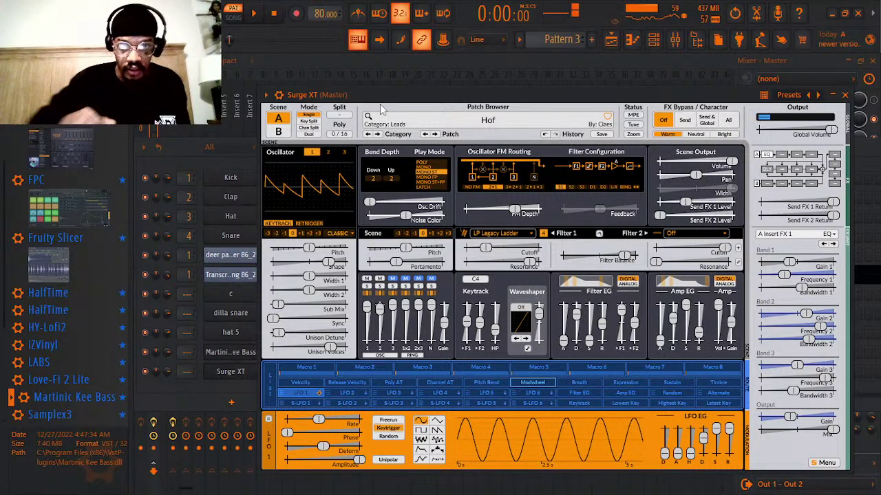
{"action": "left_click", "coordinate": [435, 135]}
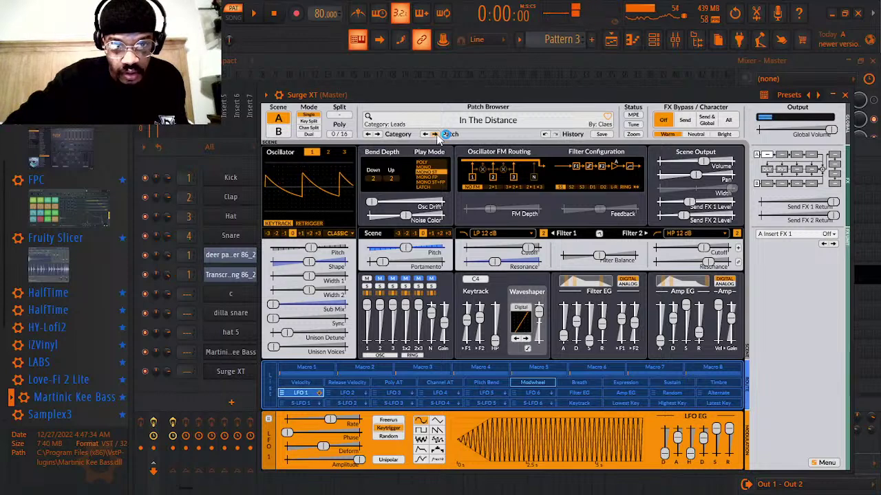
- Route the Surge XT channel to mixer insert 1 and audition the Leads patches Kilkenny, Koala 1 and Koala 2
{"action": "left_click", "coordinate": [192, 375]}
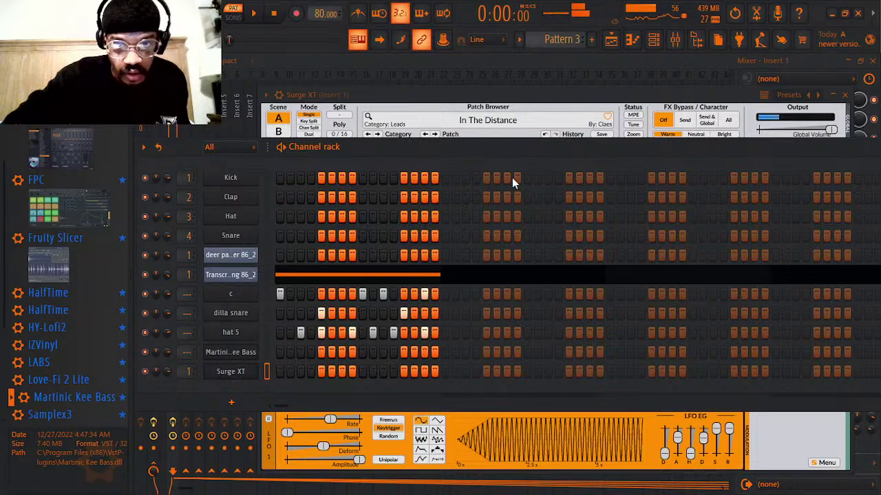
{"action": "left_click", "coordinate": [511, 100]}
{"action": "left_click", "coordinate": [434, 134]}
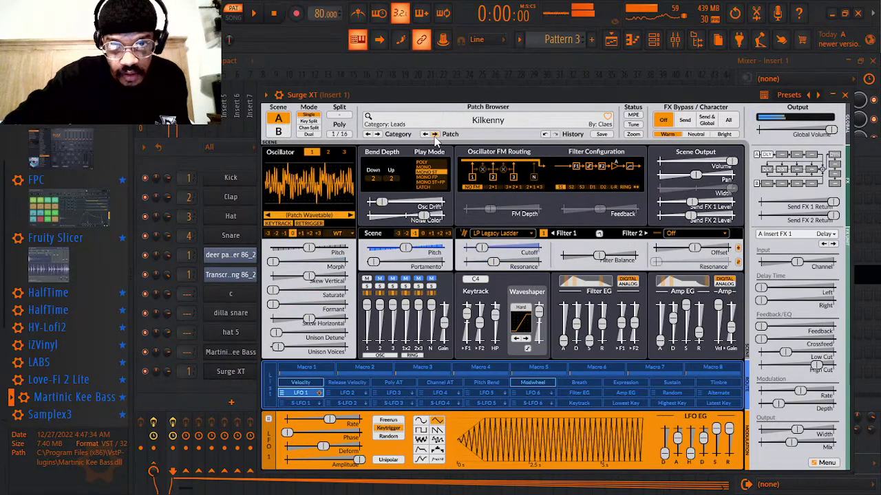
{"action": "left_click", "coordinate": [434, 135]}
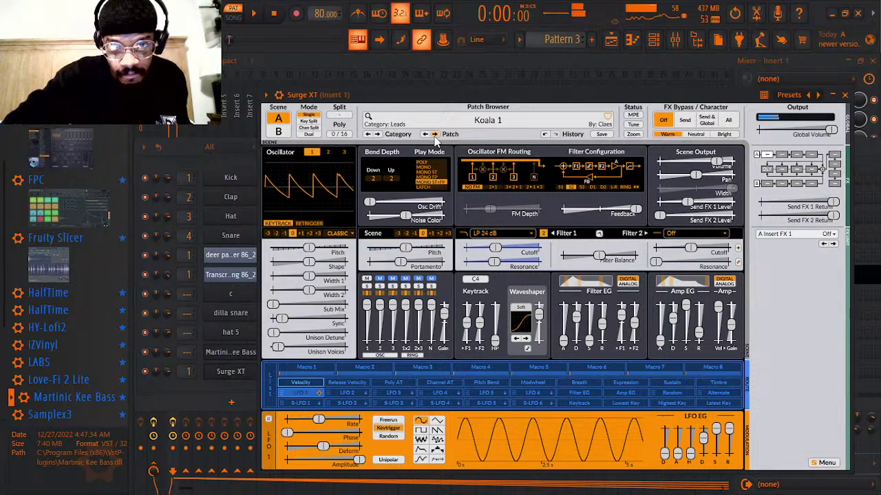
{"action": "left_click", "coordinate": [434, 135]}
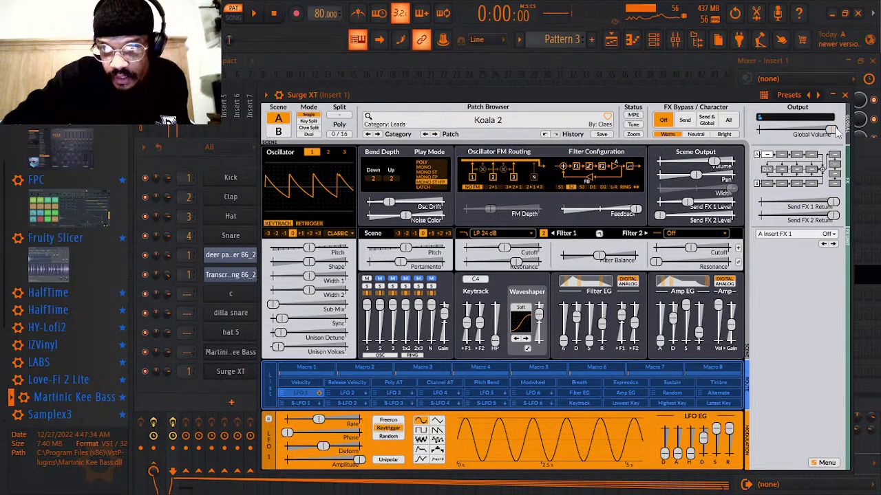
- Lower the global volume of Koala 2 and advance through the Kurasu and Labcoat patches
{"action": "left_click_drag", "start_coordinate": [831, 130], "coordinate": [807, 131]}
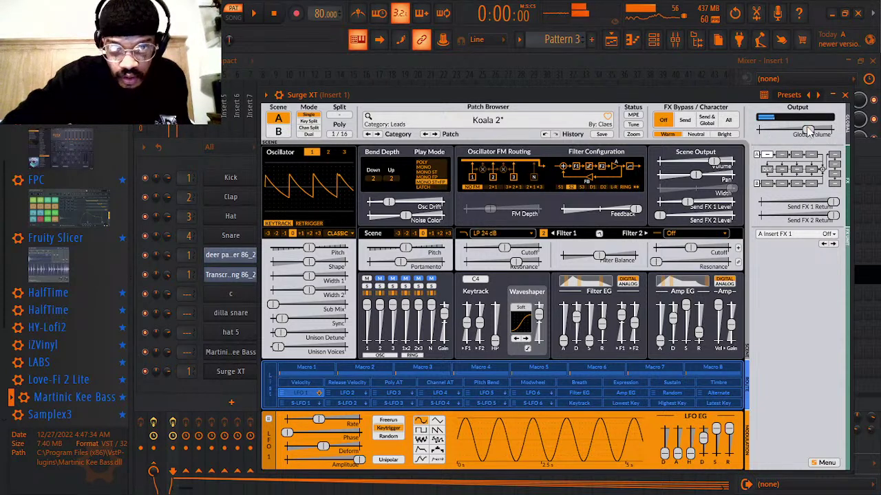
{"action": "left_click", "coordinate": [435, 134]}
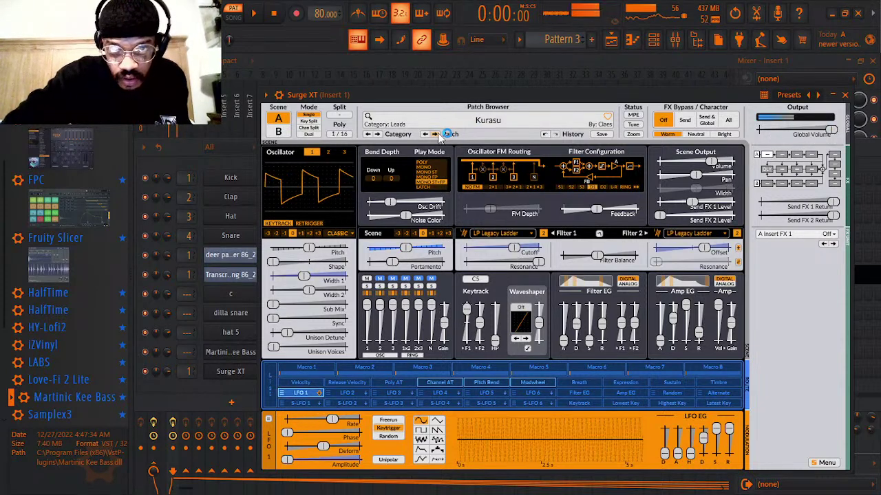
{"action": "left_click", "coordinate": [435, 134]}
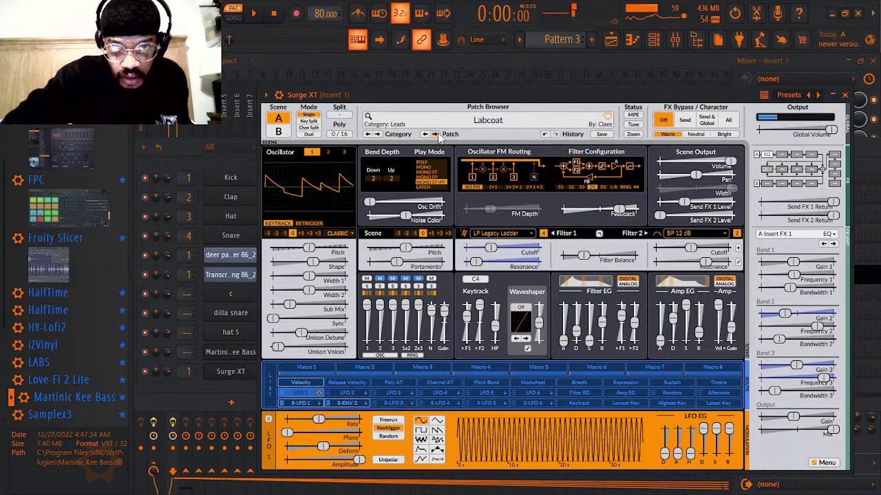
- Play Pattern 3, set Labcoat's scene octave to -2 and advance through the Later and Legoland patches
{"action": "left_click", "coordinate": [256, 14]}
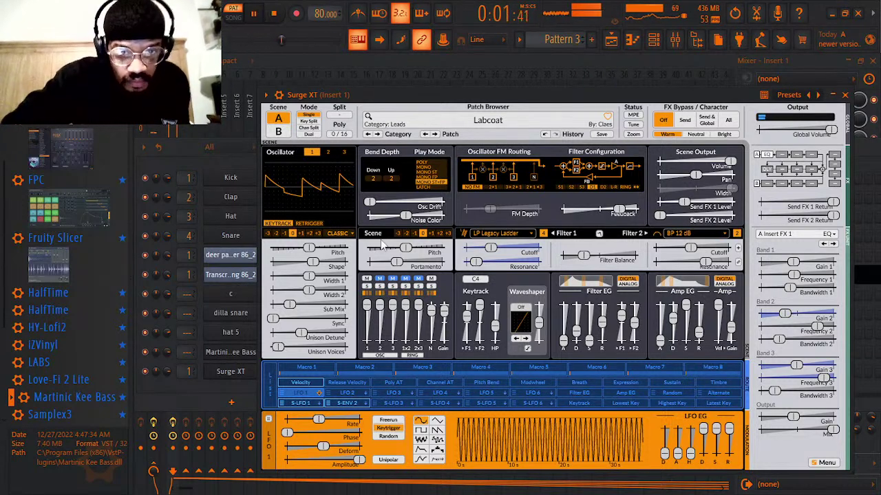
{"action": "left_click", "coordinate": [407, 234]}
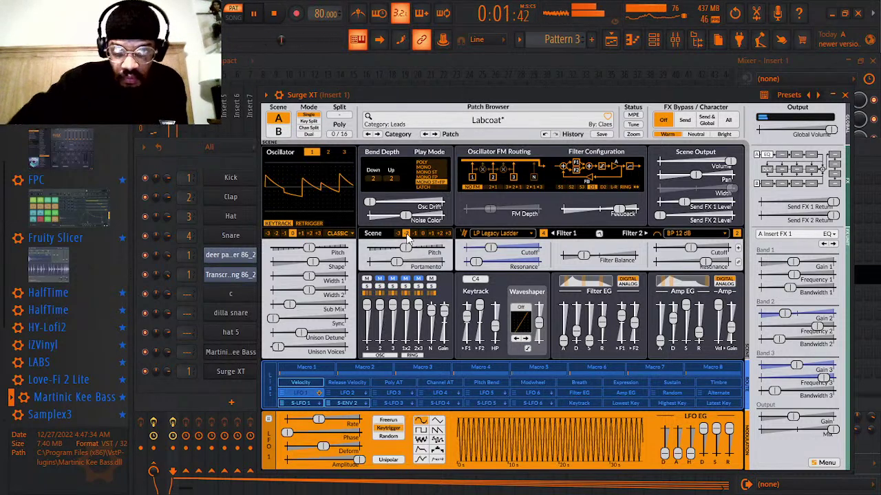
{"action": "left_click", "coordinate": [434, 134]}
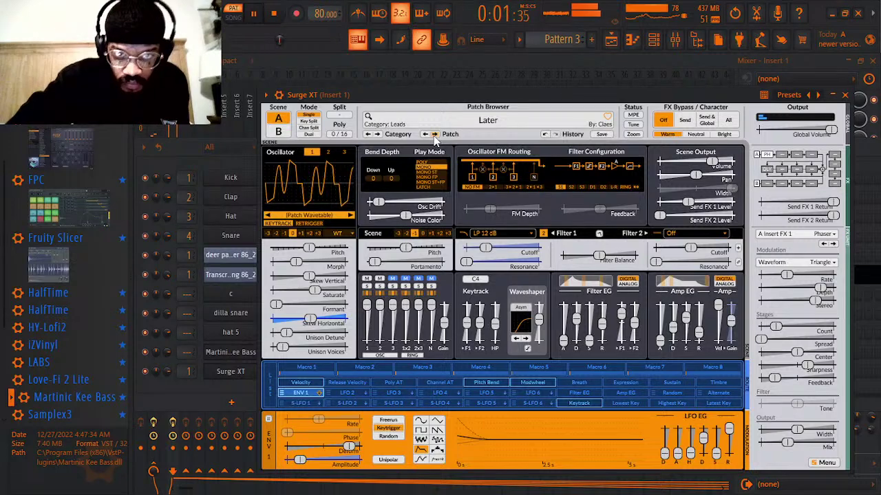
{"action": "left_click", "coordinate": [434, 134]}
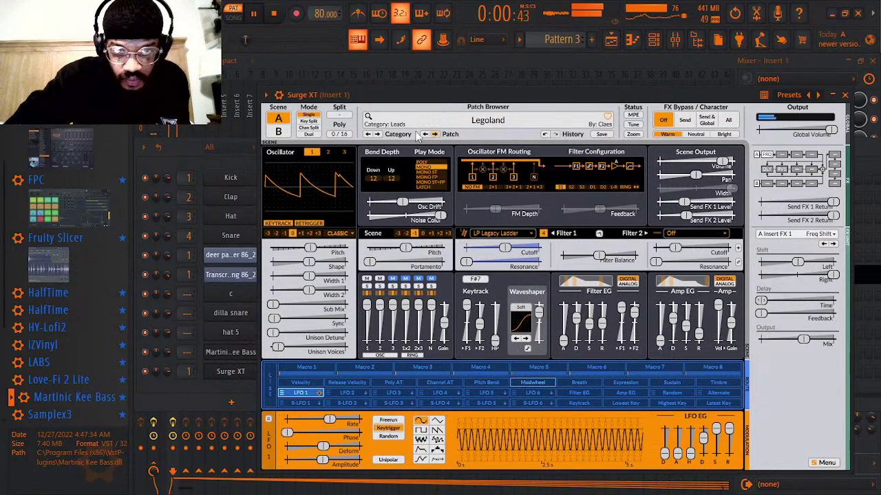
- Audition the factory MPE patches Lead With A Bell Attack, Moving Day In The Caves and Pad Plink 'n' Move
{"action": "left_click", "coordinate": [388, 127]}
{"action": "mouse_move", "coordinate": [388, 126]}
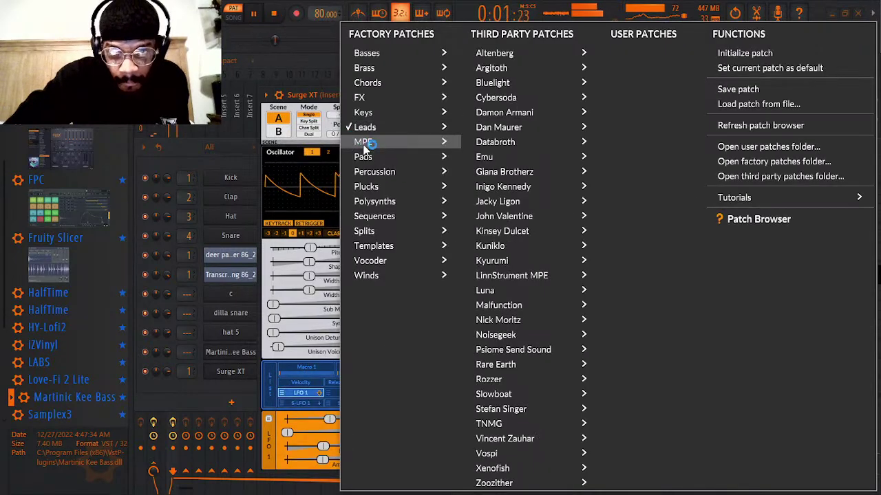
{"action": "mouse_move", "coordinate": [365, 142]}
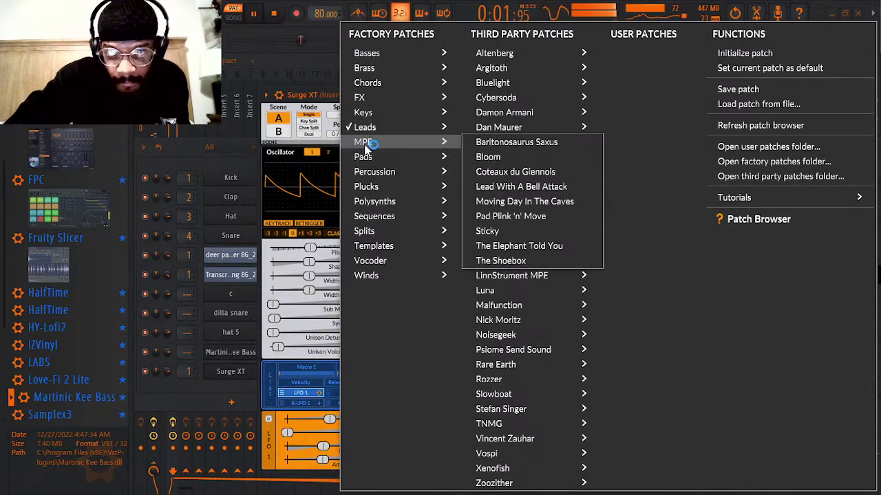
{"action": "left_click", "coordinate": [572, 186]}
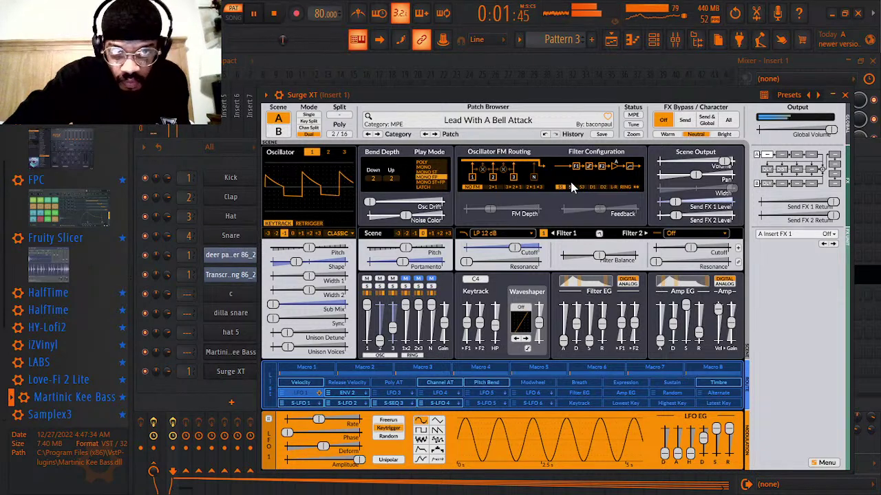
{"action": "left_click", "coordinate": [434, 135]}
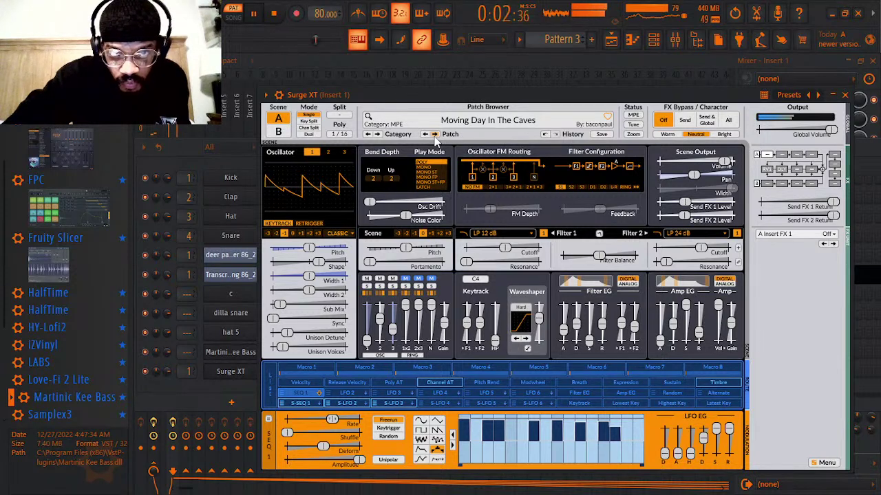
{"action": "left_click", "coordinate": [434, 135]}
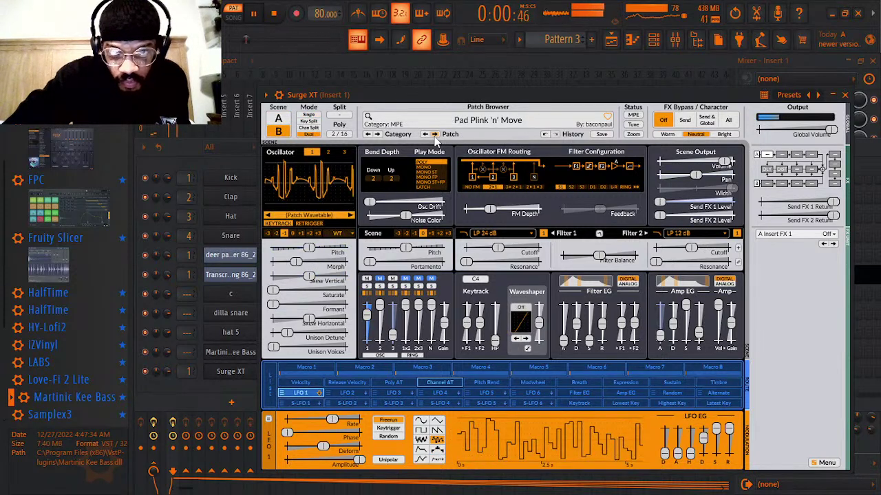
- Load the Leads patch Fyllo Dual, switch to the factory FX patches and advance through Dishonest to DTMF
{"action": "left_click", "coordinate": [396, 125]}
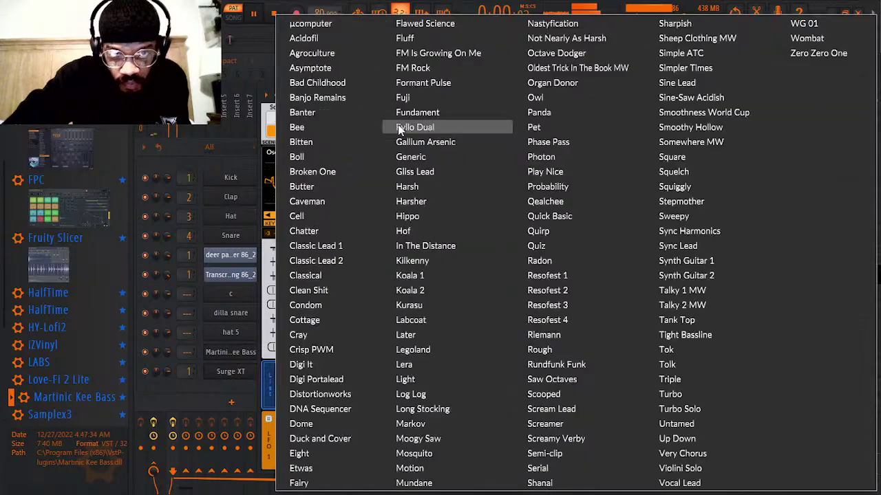
{"action": "left_click", "coordinate": [398, 127]}
{"action": "left_click", "coordinate": [394, 125]}
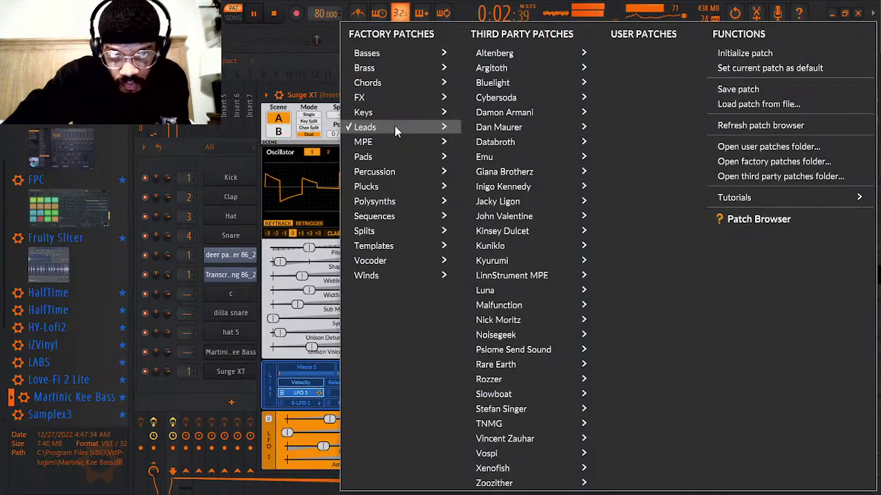
{"action": "mouse_move", "coordinate": [394, 125]}
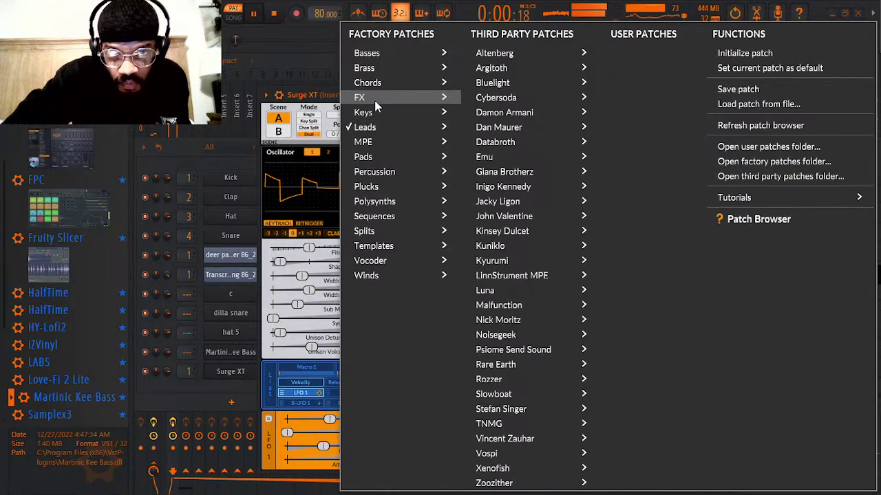
{"action": "mouse_move", "coordinate": [445, 105]}
{"action": "left_click", "coordinate": [530, 220]}
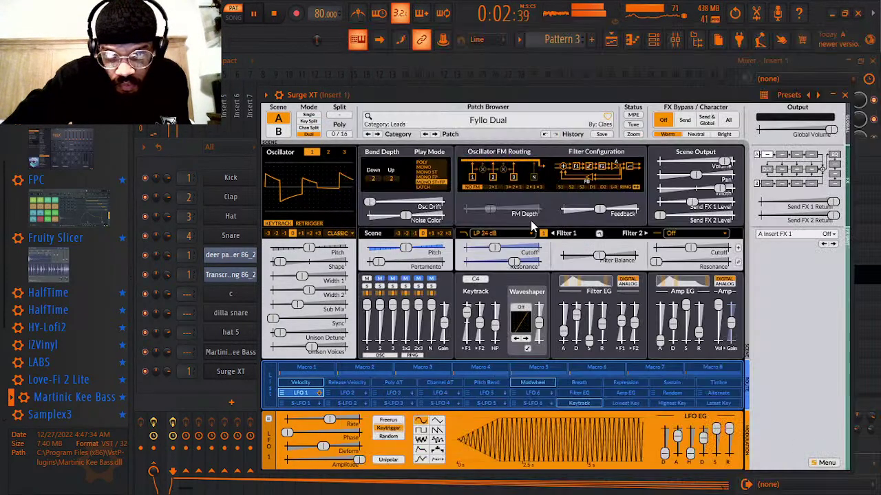
{"action": "left_click", "coordinate": [434, 134]}
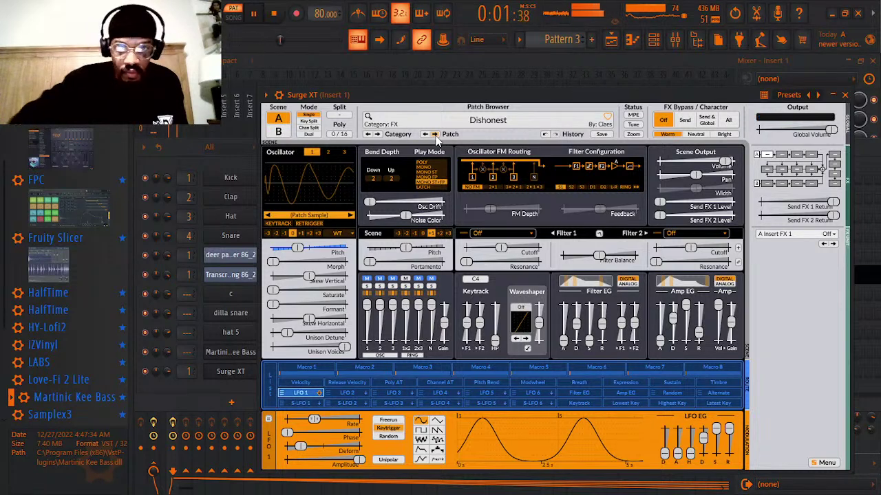
{"action": "left_click", "coordinate": [434, 135]}
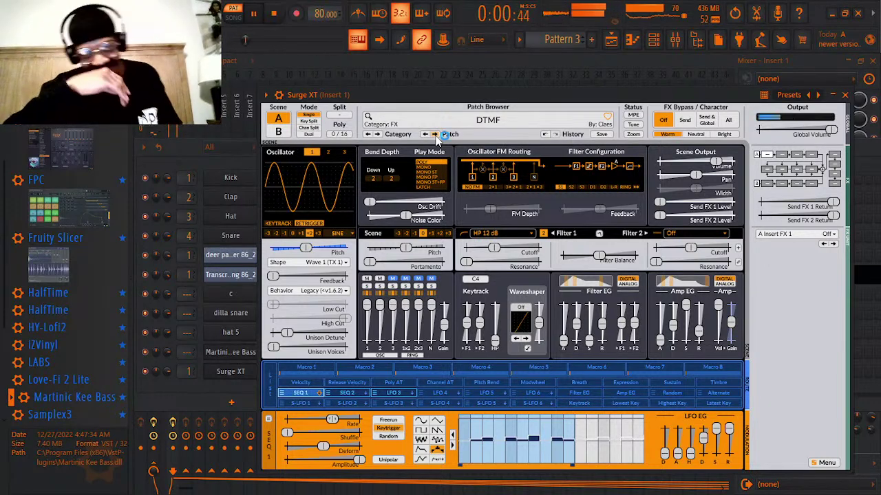
- Reshape the DTMF patch with oscillator 1 octave -1, scene octave -2, a slightly lower scene pitch, more unison detune and a Soft waveshaper
{"action": "left_click", "coordinate": [292, 234]}
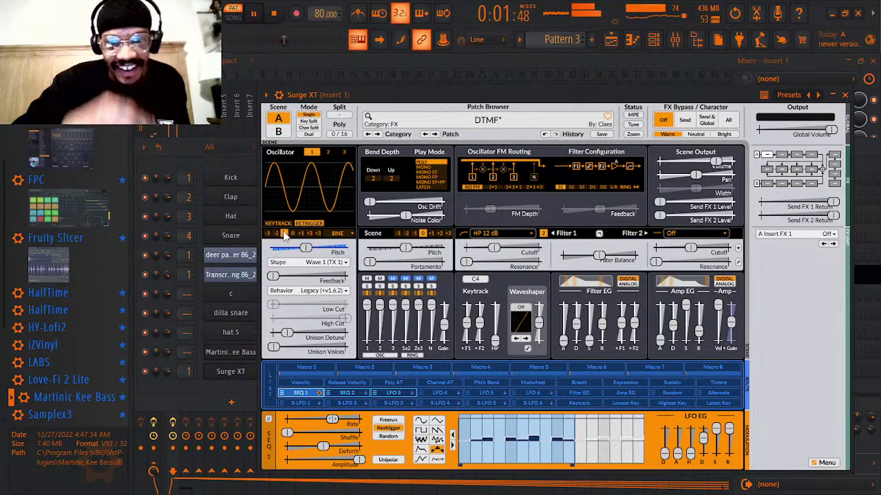
{"action": "left_click", "coordinate": [274, 13]}
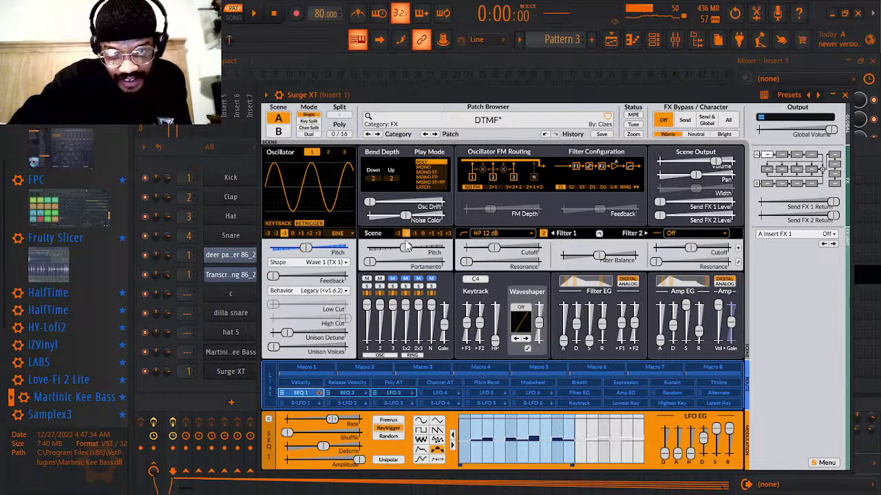
{"action": "left_click_drag", "start_coordinate": [406, 248], "coordinate": [403, 249]}
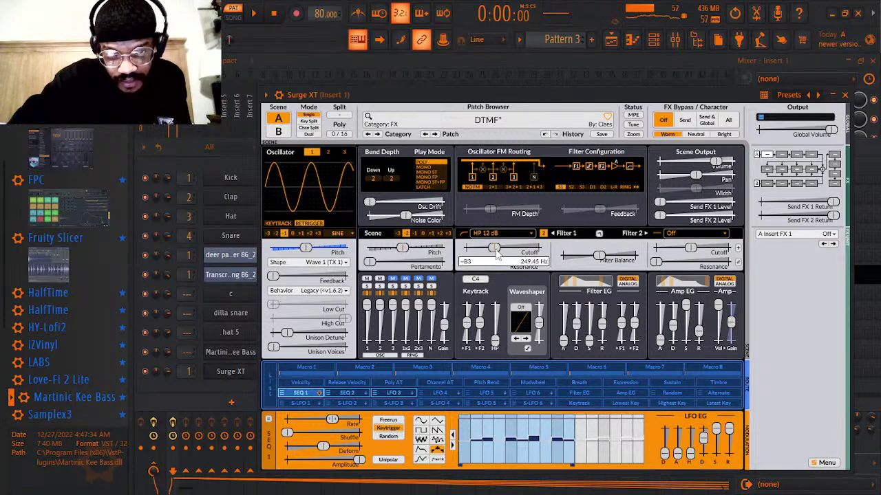
{"action": "left_click_drag", "start_coordinate": [297, 338], "coordinate": [314, 332]}
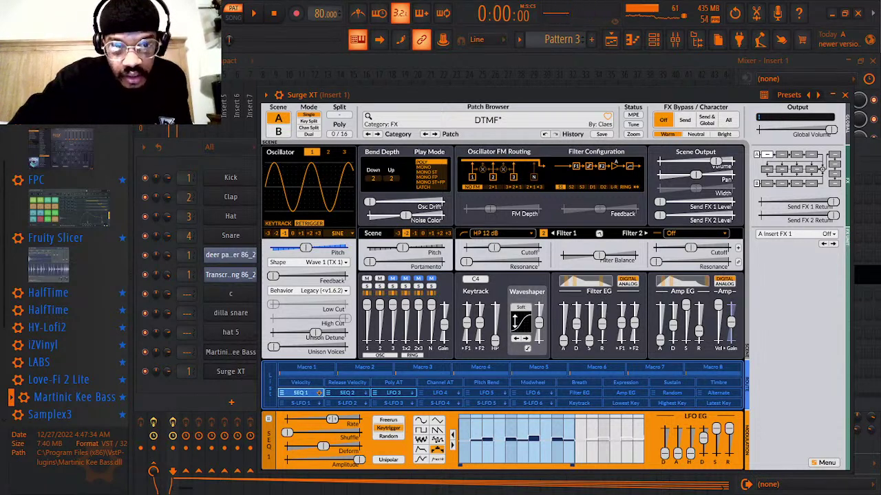
{"action": "left_click", "coordinate": [255, 13]}
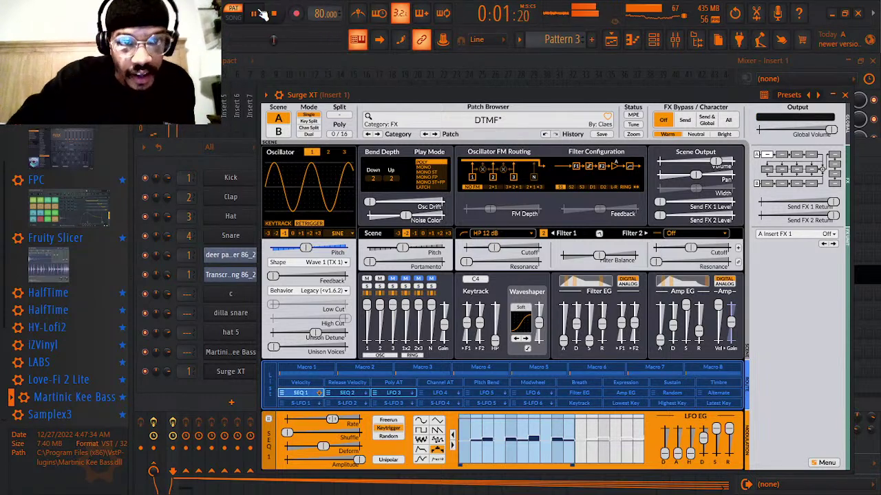
{"action": "key", "text": "space"}
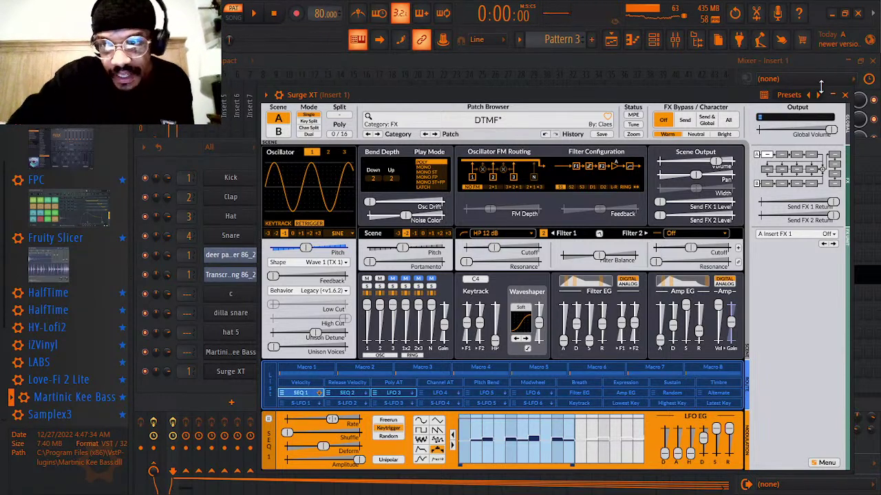
- Route the Surge XT channel to mixer track 2 and browse the effects for that track's first slot
{"action": "left_click_drag", "start_coordinate": [831, 95], "coordinate": [753, 238]}
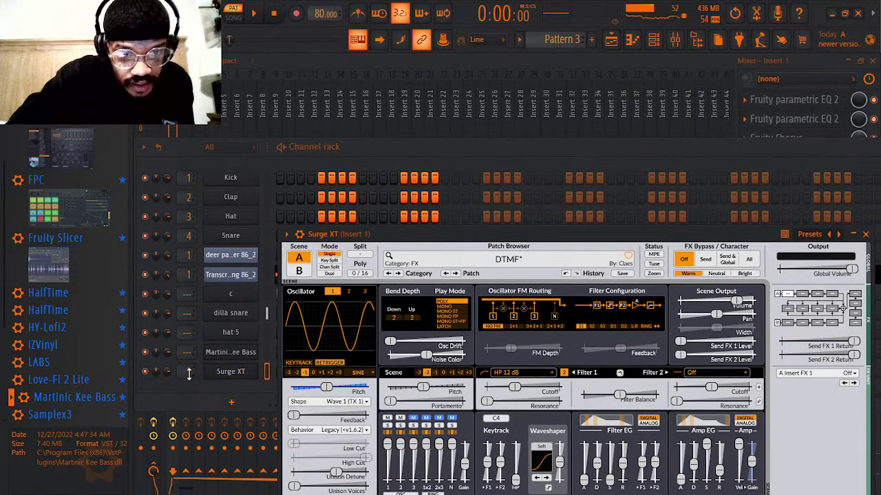
{"action": "left_click_drag", "start_coordinate": [188, 372], "coordinate": [188, 361]}
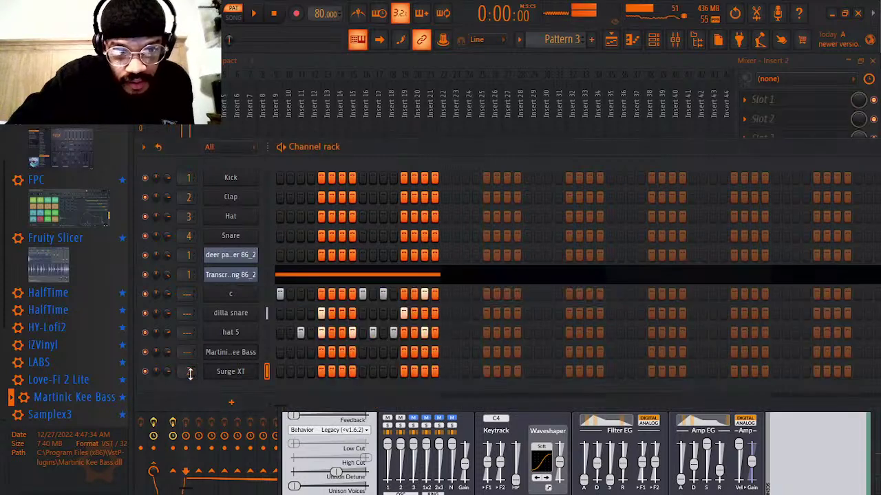
{"action": "left_click", "coordinate": [784, 95]}
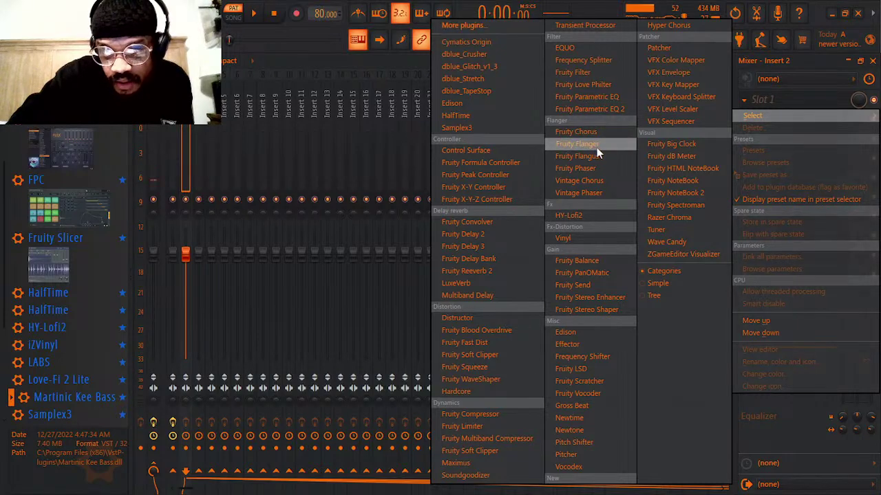
{"action": "left_click", "coordinate": [793, 61]}
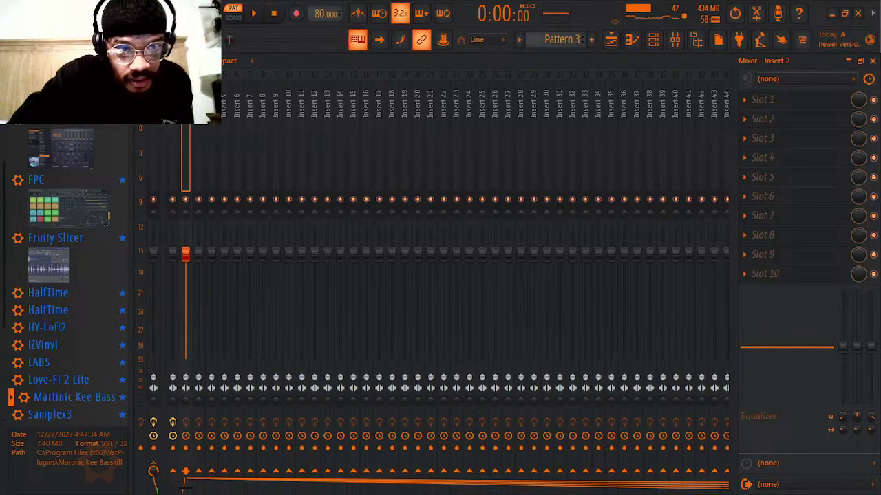
- Select mixer track Insert 1 and mute the c, dilla snare and hat 5 channels
{"action": "left_click", "coordinate": [173, 103]}
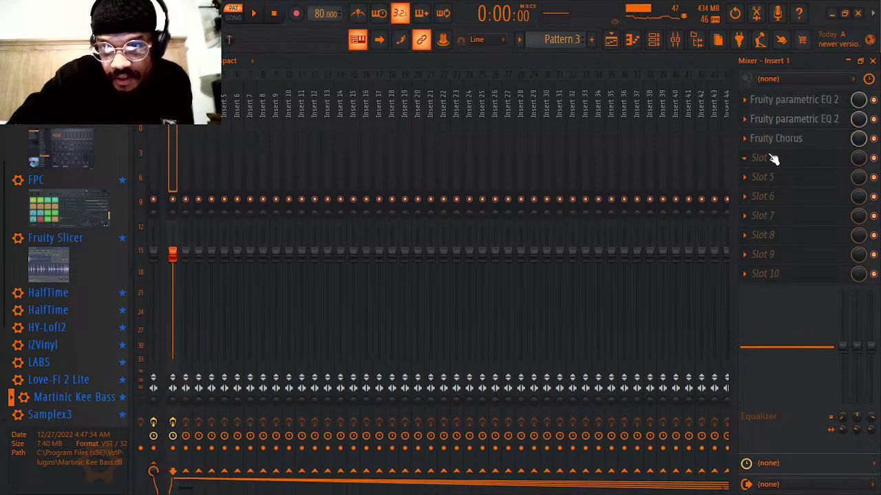
{"action": "left_click", "coordinate": [653, 39]}
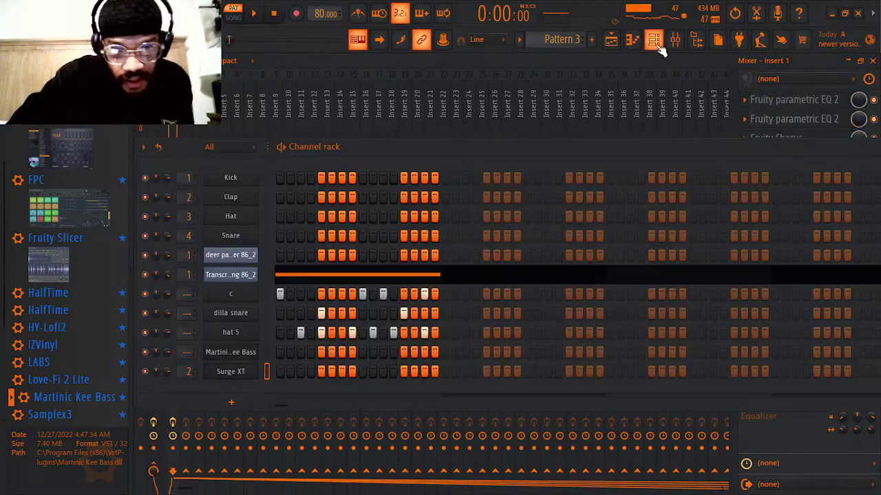
{"action": "left_click", "coordinate": [145, 314]}
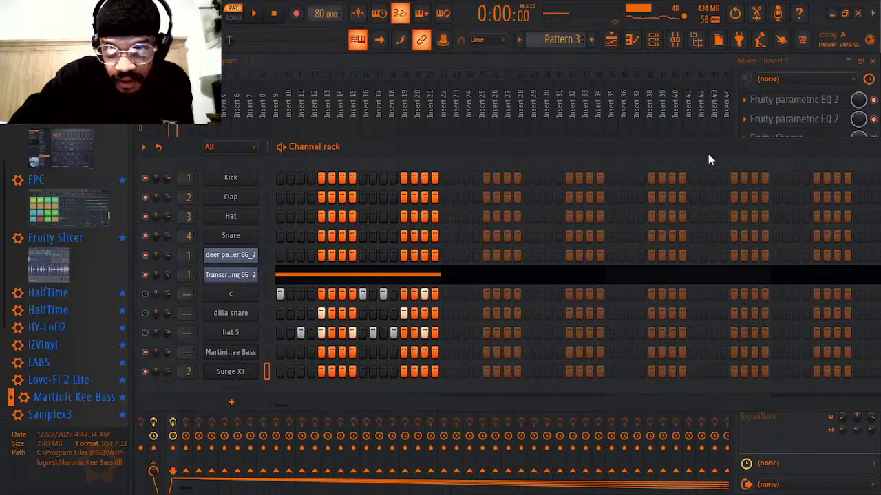
- Play Pattern 3, add Fruity Reeverb 2 to slot 4 of Insert 1 and adjust its dry and wet levels
{"action": "key", "text": "space"}
{"action": "left_click", "coordinate": [804, 72]}
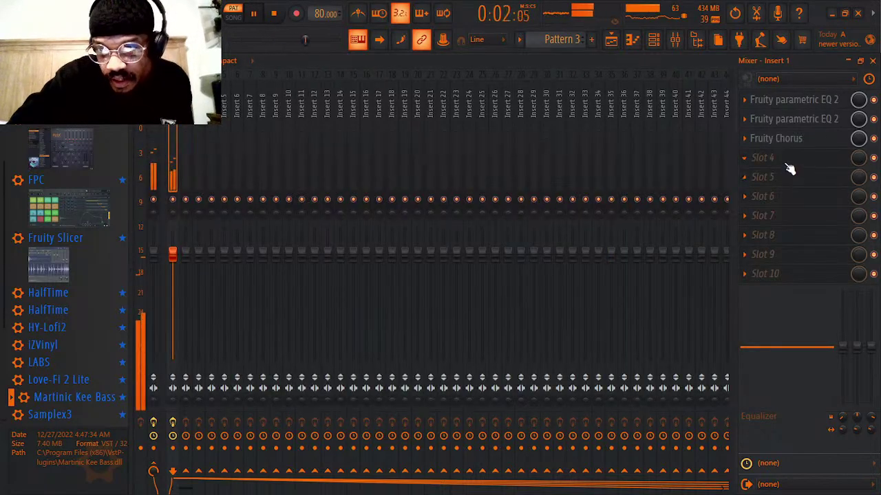
{"action": "left_click", "coordinate": [783, 162]}
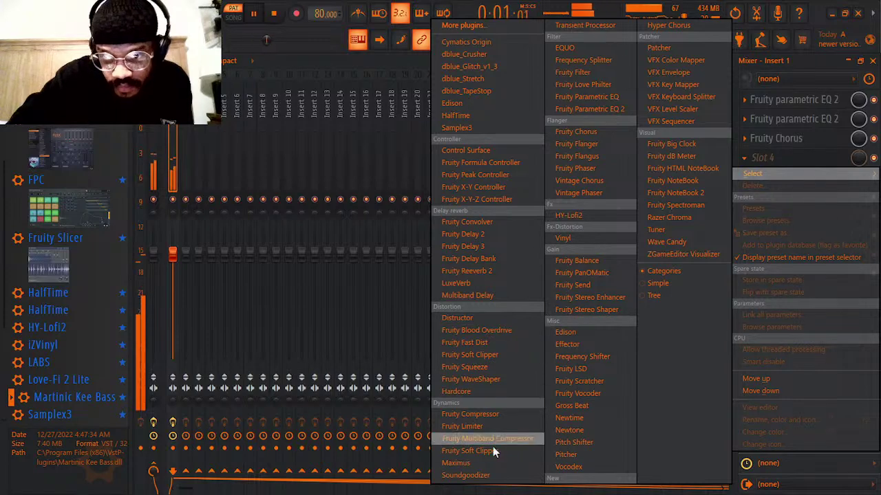
{"action": "left_click", "coordinate": [468, 271]}
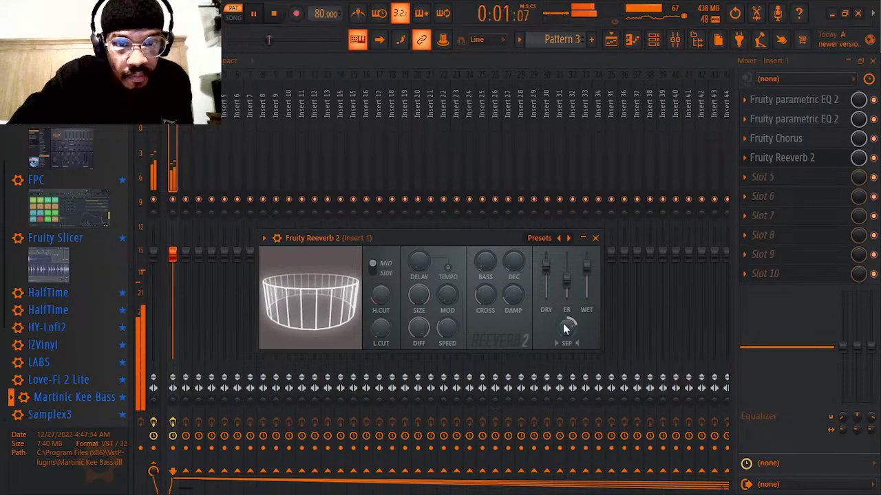
{"action": "left_click", "coordinate": [596, 239]}
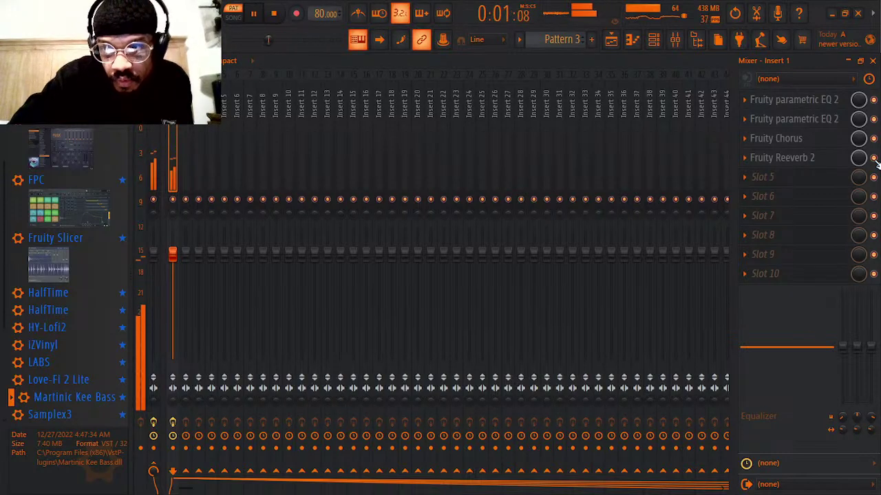
{"action": "left_click", "coordinate": [829, 163]}
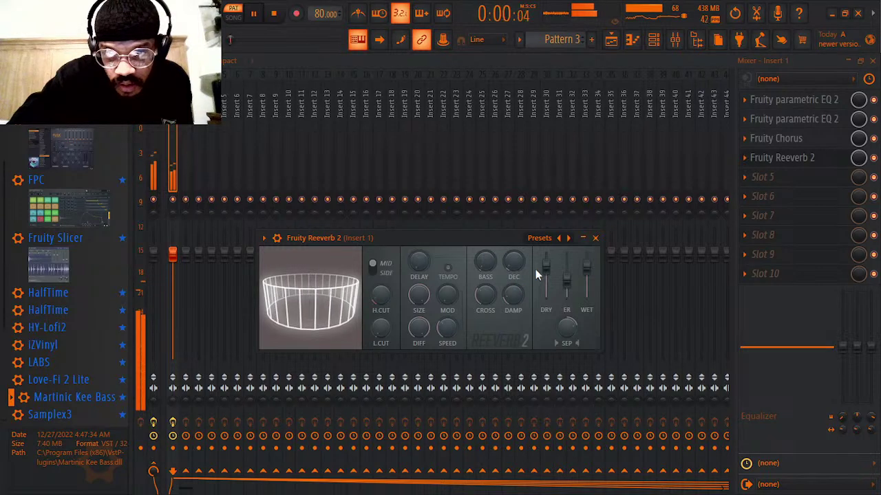
{"action": "left_click_drag", "start_coordinate": [546, 274], "coordinate": [586, 274]}
{"action": "left_click", "coordinate": [595, 238]}
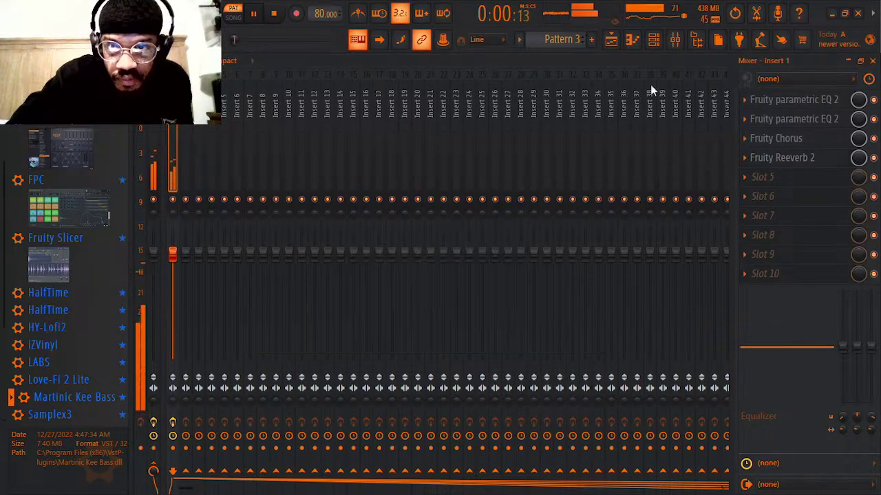
- Route the Surge XT channel to mixer track 1 and reopen its editor with playback stopped
{"action": "left_click", "coordinate": [653, 39]}
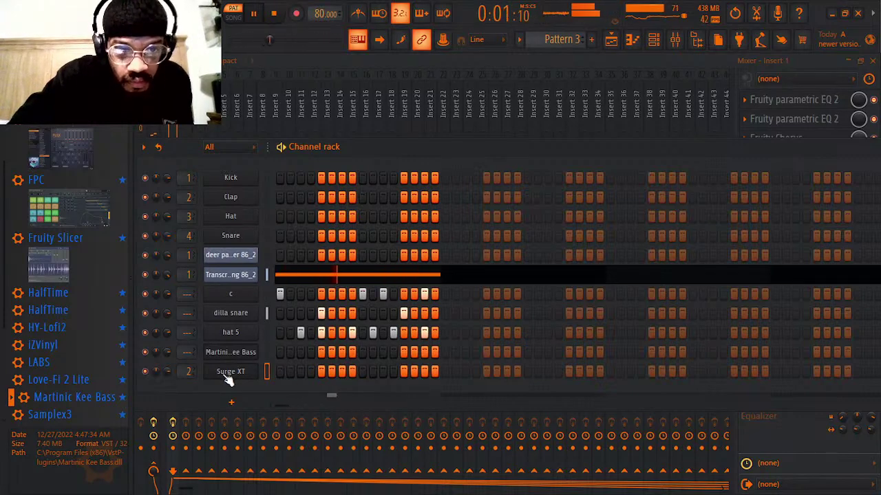
{"action": "mouse_move", "coordinate": [188, 372]}
{"action": "left_mouse_down"}
{"action": "mouse_move", "coordinate": [187, 385]}
{"action": "mouse_move", "coordinate": [193, 364]}
{"action": "left_mouse_up"}
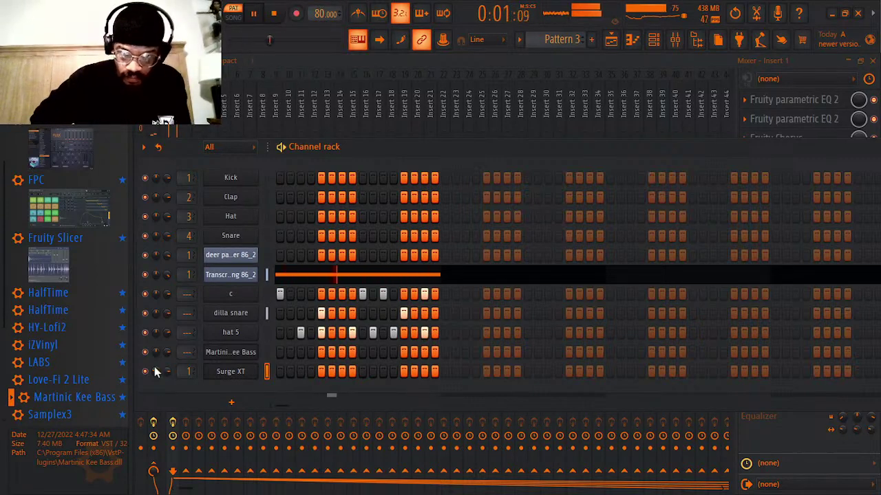
{"action": "left_click", "coordinate": [238, 375]}
{"action": "left_click", "coordinate": [273, 14]}
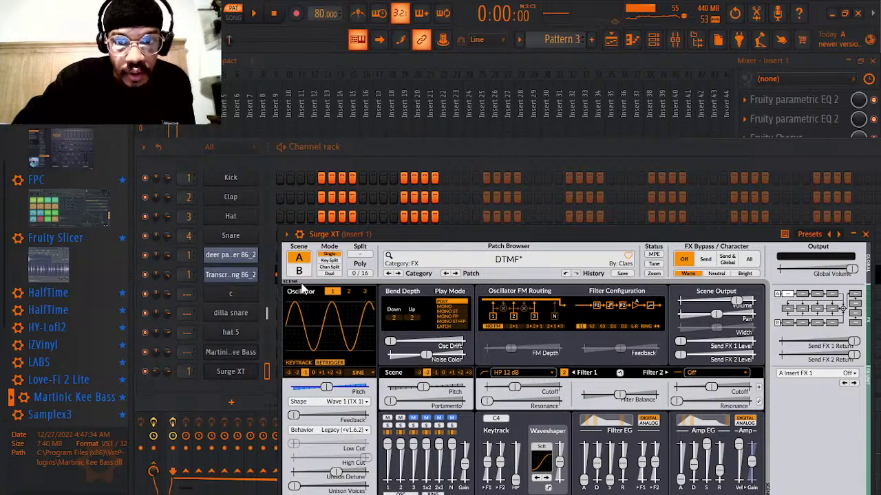
{"action": "left_click_drag", "start_coordinate": [598, 238], "coordinate": [553, 93]}
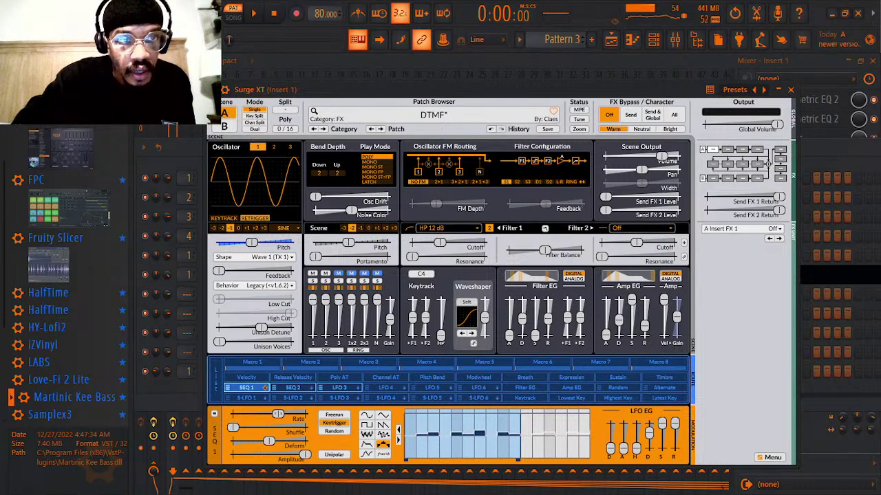
{"action": "left_click", "coordinate": [179, 13]}
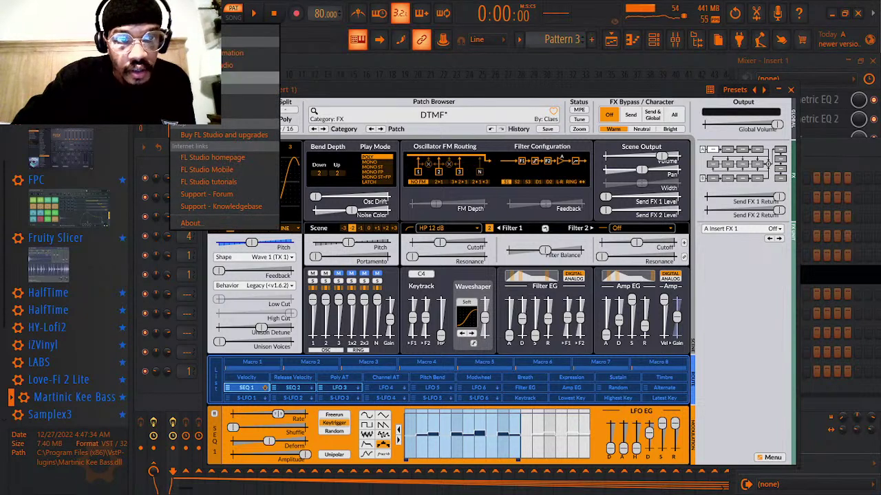
{"action": "left_click", "coordinate": [169, 125]}
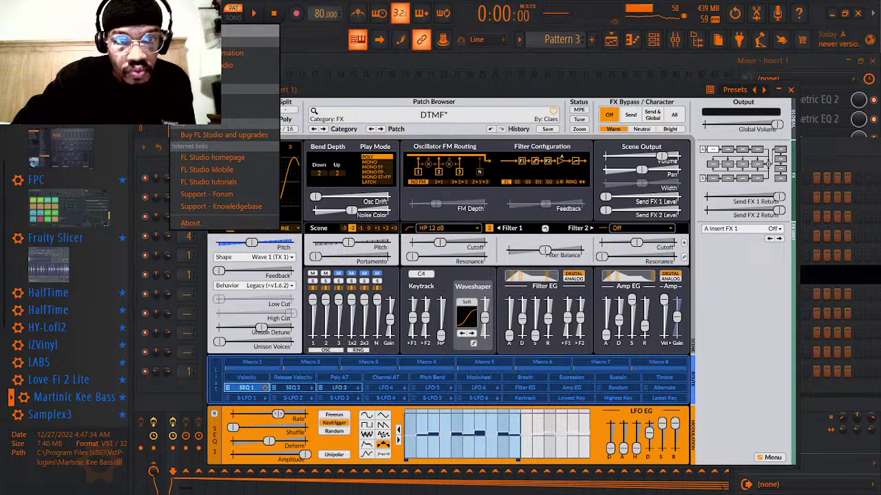
{"action": "left_click", "coordinate": [223, 135]}
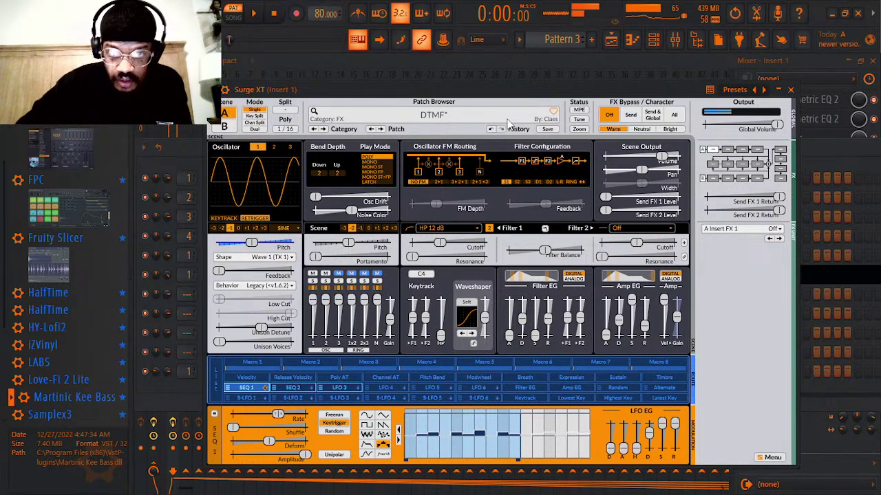
- Set Filter 1 of the DTMF patch to the Cutoff Warp Allpass effect type
{"action": "right_click", "coordinate": [440, 228]}
{"action": "mouse_move", "coordinate": [471, 213]}
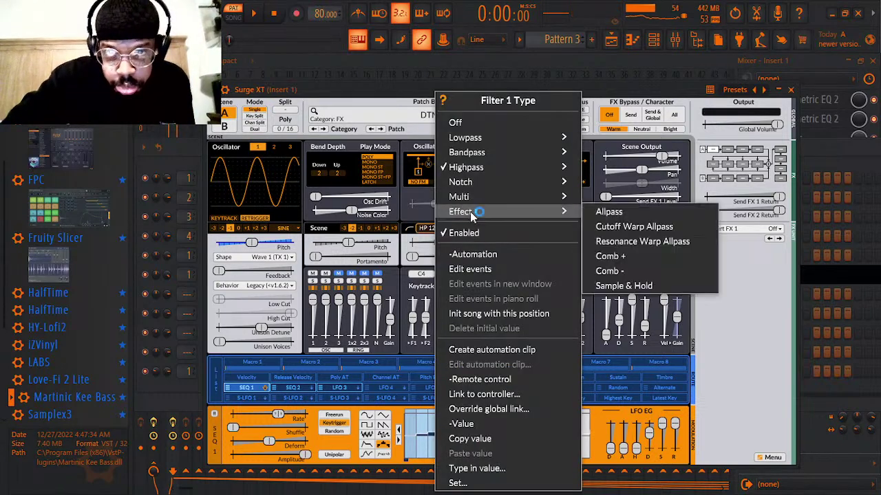
{"action": "left_click", "coordinate": [650, 227]}
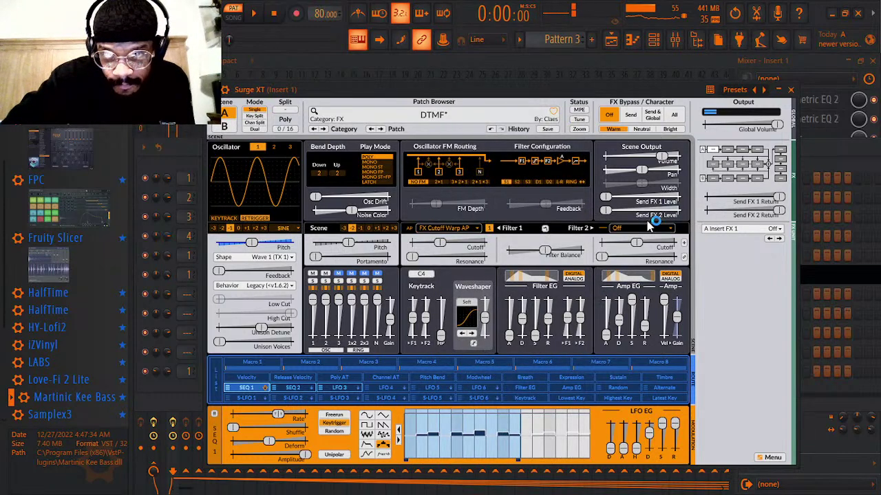
- Open the playlist, audition Pattern 3 and set the DTMF patch's scene octave to -1
{"action": "left_click", "coordinate": [611, 40]}
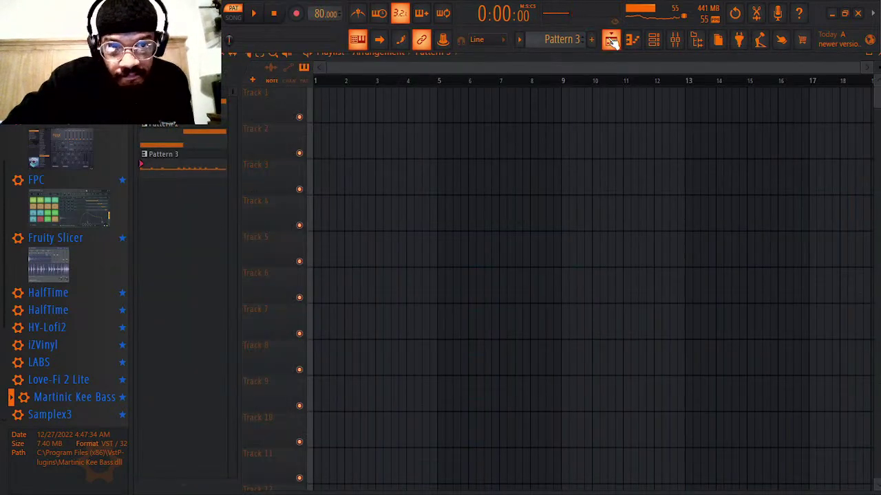
{"action": "key", "text": "space"}
{"action": "left_click", "coordinate": [661, 46]}
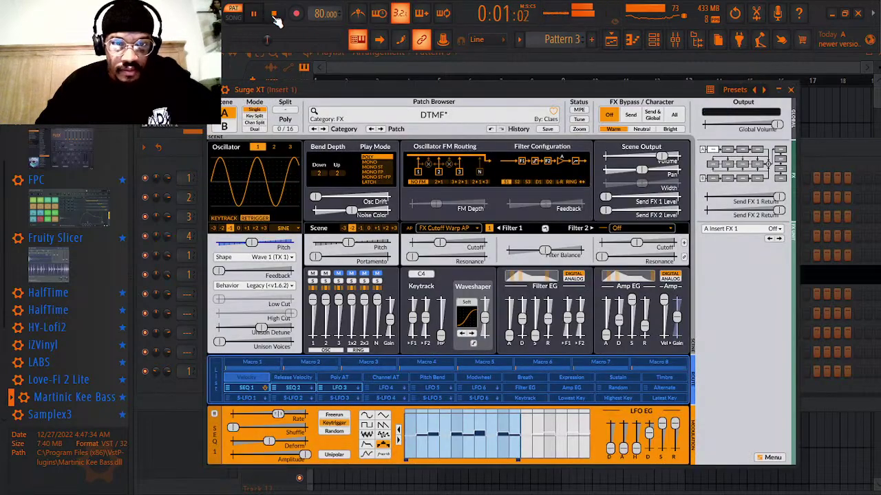
{"action": "left_click", "coordinate": [275, 15]}
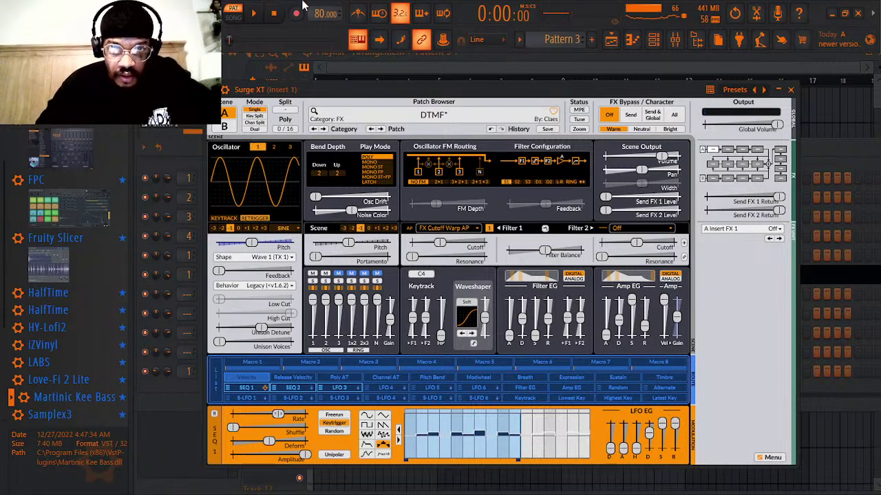
- Play Pattern 3 and set Filter 1 of the DTMF patch to the Multi type Tri-pole
{"action": "left_click", "coordinate": [255, 14]}
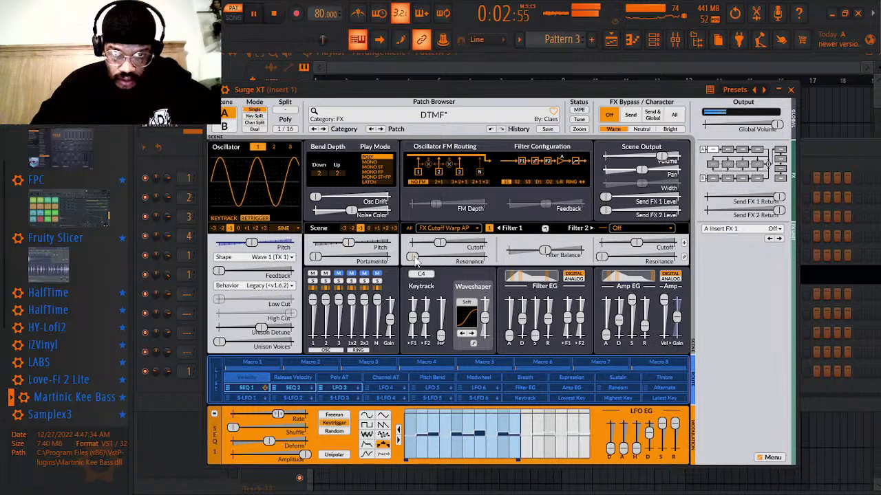
{"action": "right_click", "coordinate": [460, 236]}
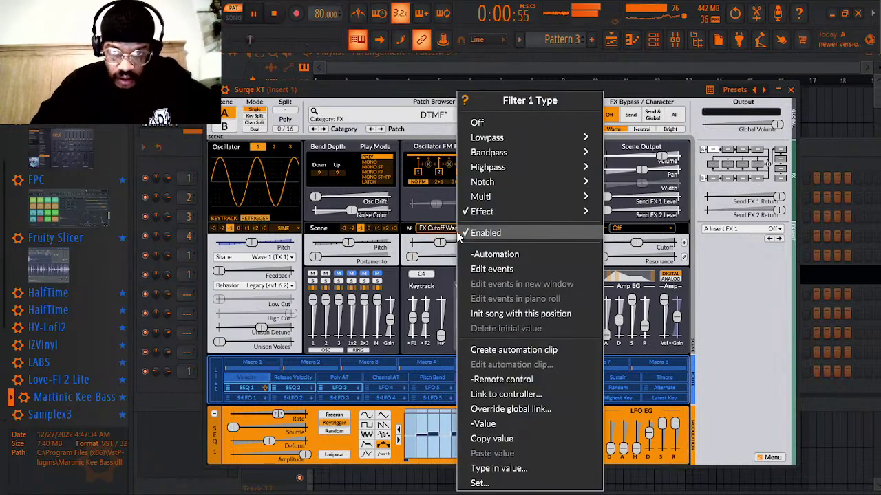
{"action": "mouse_move", "coordinate": [514, 198]}
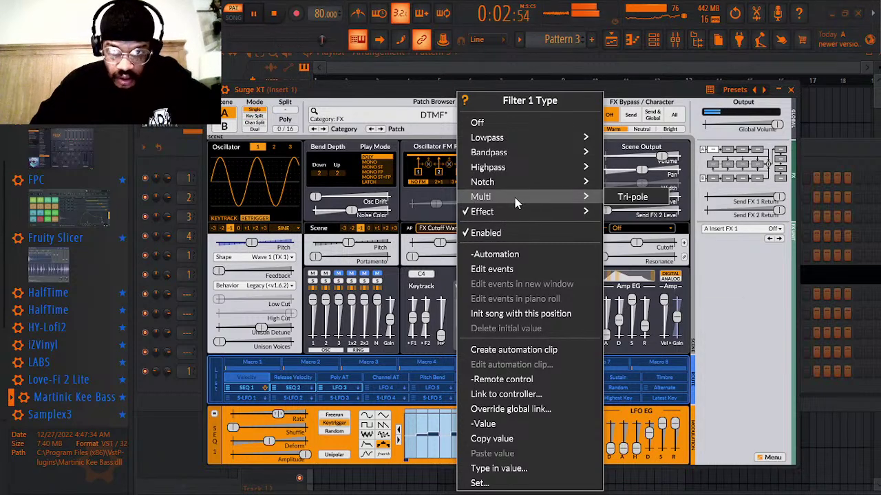
{"action": "left_click", "coordinate": [627, 198]}
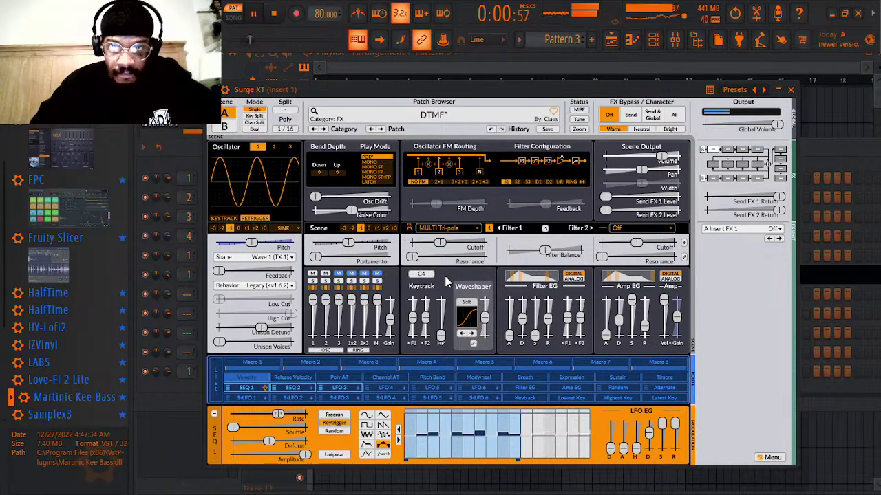
- Add Soundgoodizer to slot 4 of the Master mixer track and turn its amount up to maximum
{"action": "left_click", "coordinate": [791, 89]}
{"action": "left_click", "coordinate": [678, 46]}
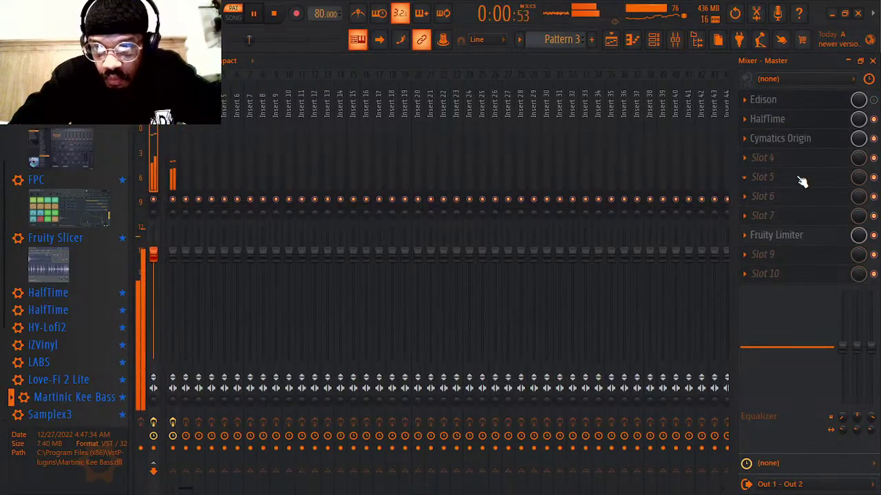
{"action": "left_click", "coordinate": [792, 159]}
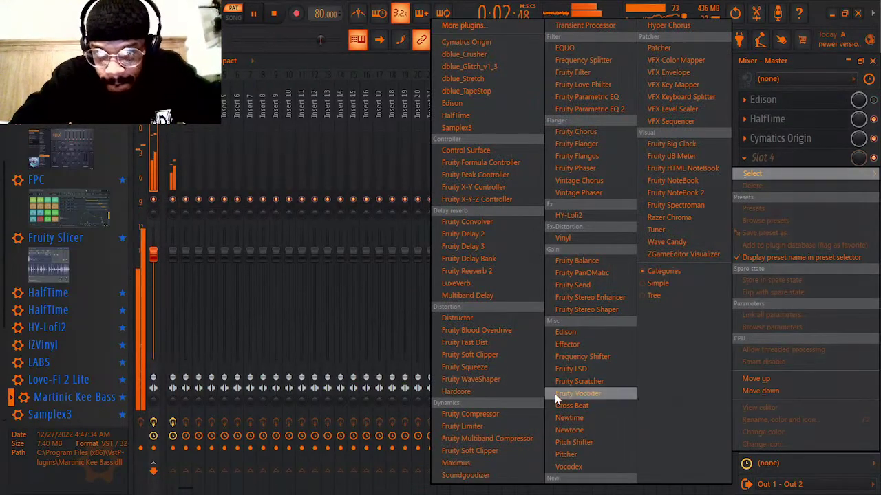
{"action": "left_click", "coordinate": [507, 476]}
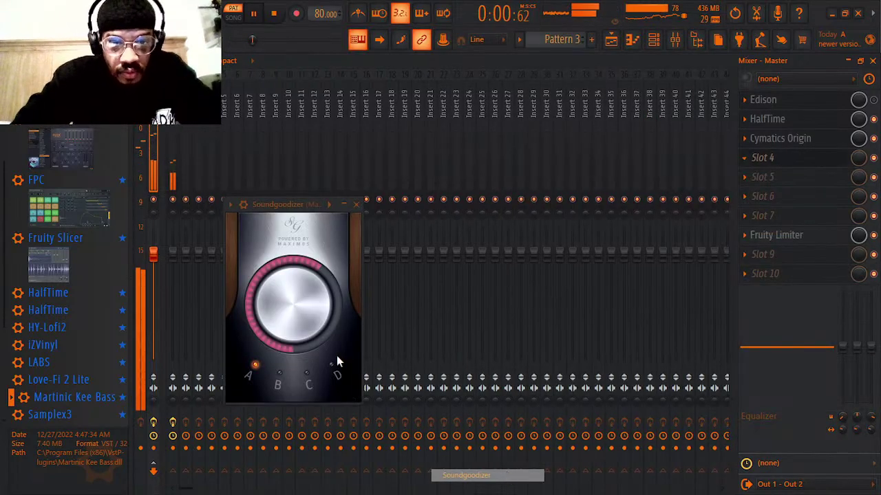
{"action": "left_click_drag", "start_coordinate": [304, 339], "coordinate": [305, 297]}
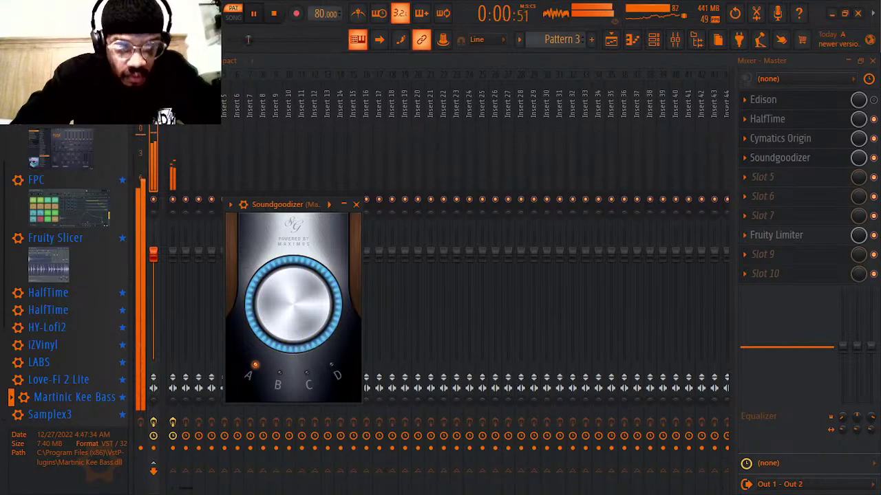
{"action": "left_click", "coordinate": [356, 204]}
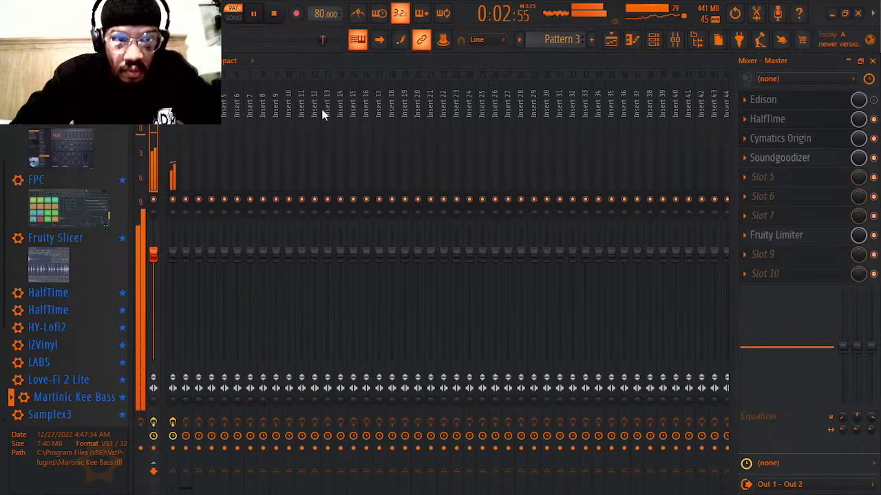
- Compare Pattern 3 with the Master track's HalfTime effect bypassed and enabled, then stop playback
{"action": "left_click", "coordinate": [874, 119]}
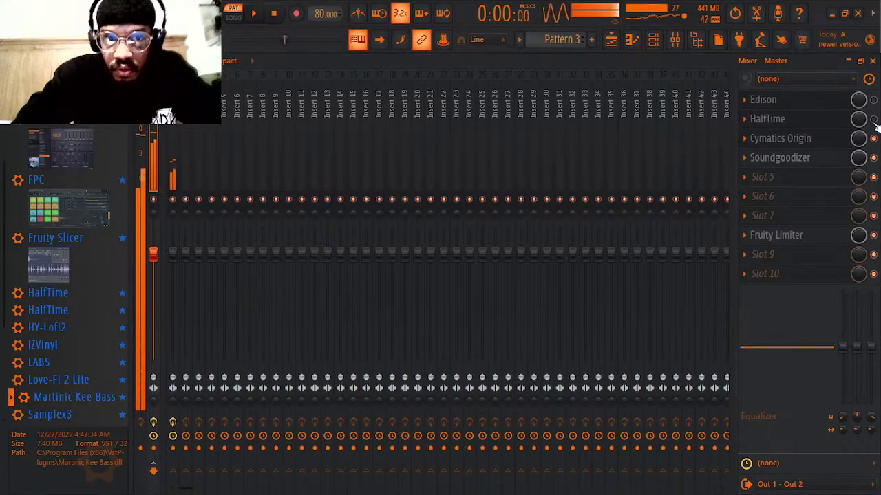
{"action": "key", "text": "space"}
{"action": "key", "text": "space"}
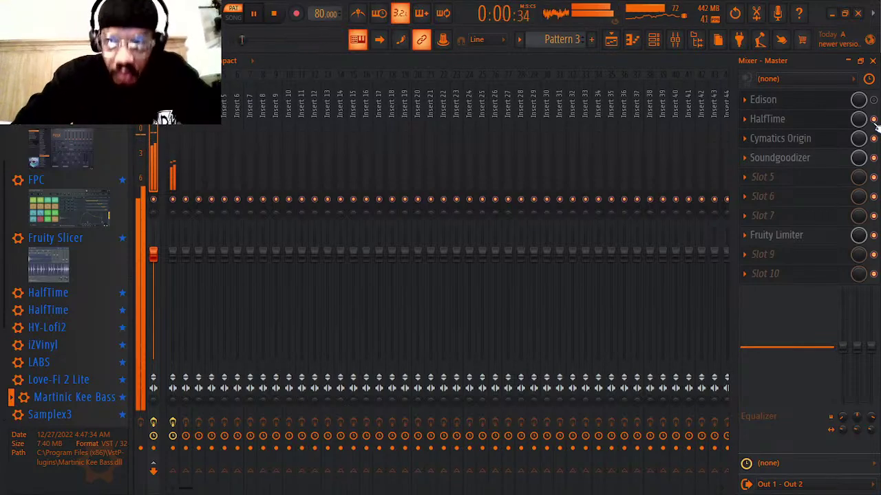
{"action": "key", "text": "space"}
{"action": "left_click", "coordinate": [653, 40]}
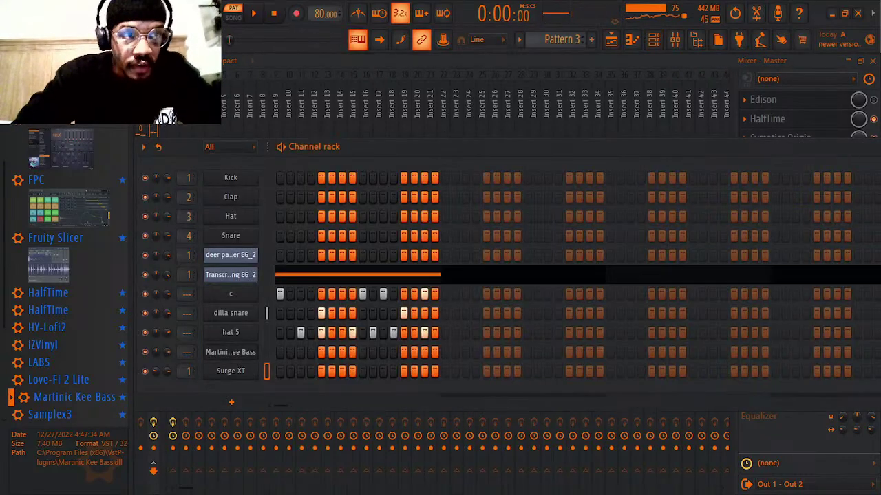
{"action": "key", "text": "alt+f"}
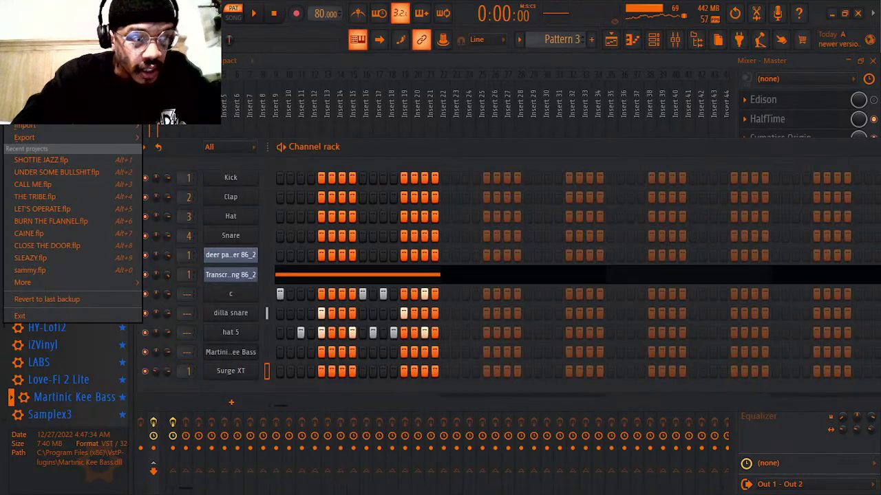
{"action": "key", "text": "Escape"}
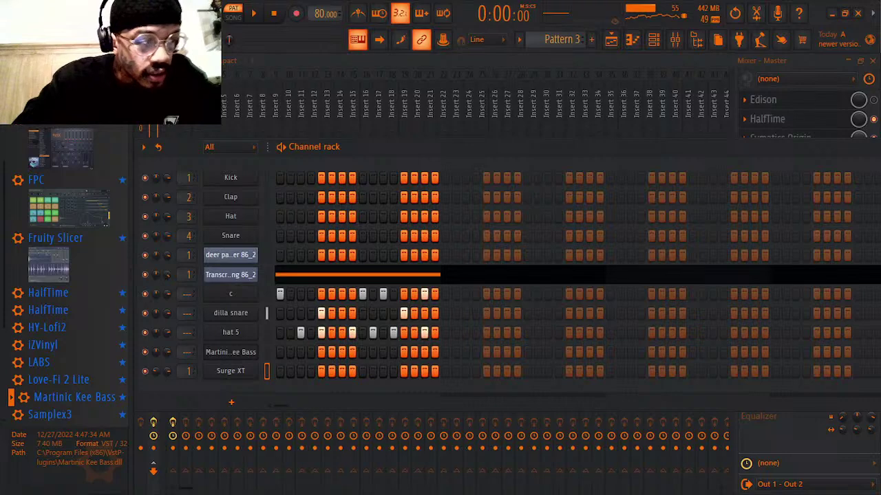
- Switch to the empty Pattern 4 with the channel rack open above the Surge XT piano roll
{"action": "left_click", "coordinate": [633, 40]}
{"action": "left_click", "coordinate": [652, 41]}
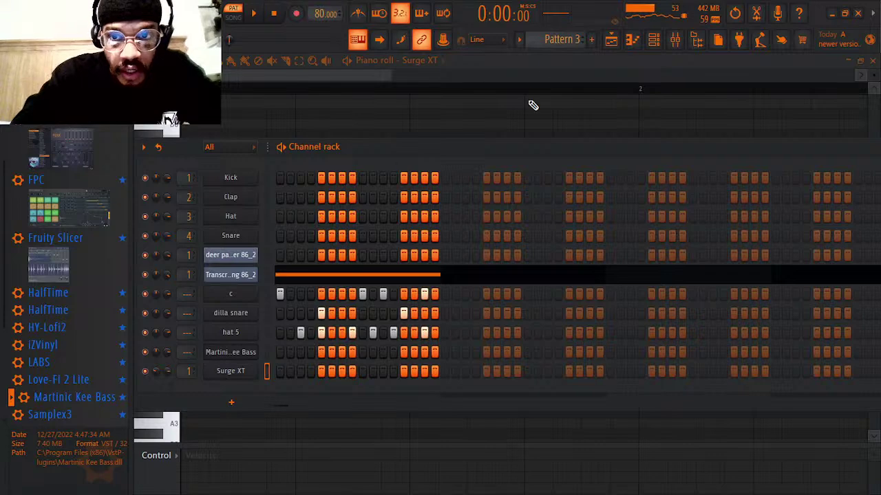
{"action": "left_click_drag", "start_coordinate": [562, 44], "coordinate": [562, 22]}
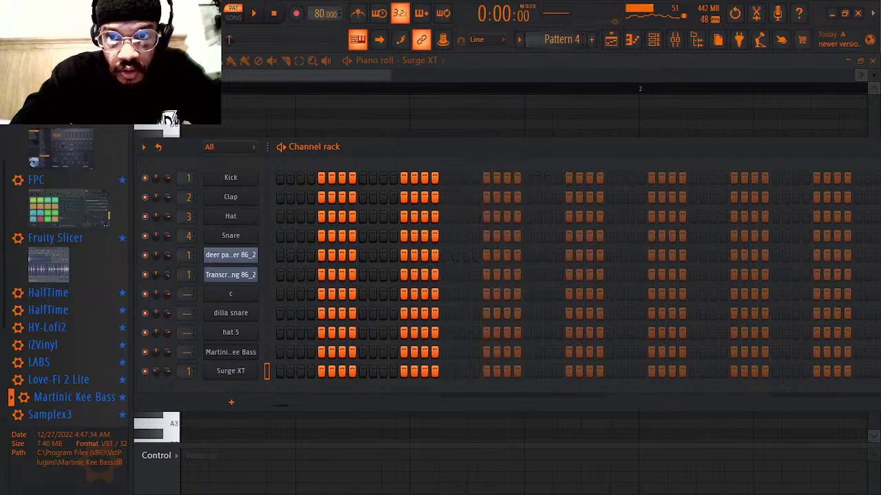
{"action": "left_click", "coordinate": [653, 40]}
{"action": "left_click", "coordinate": [654, 40]}
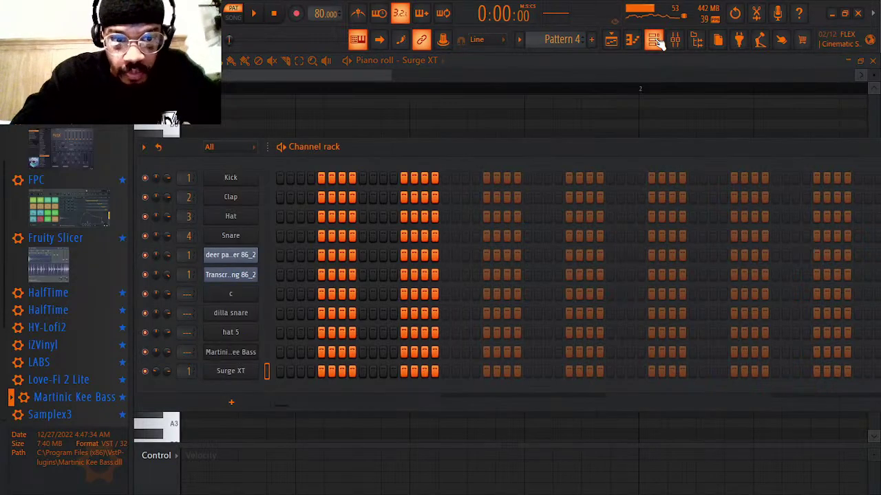
- Open the Transcribing 86_2 slicer and clone its channel
{"action": "left_click", "coordinate": [227, 276]}
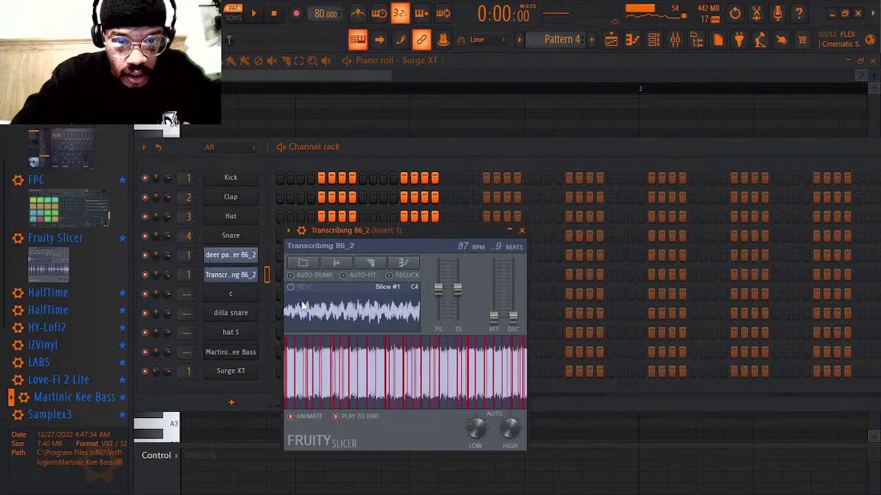
{"action": "left_click_drag", "start_coordinate": [398, 230], "coordinate": [410, 119]}
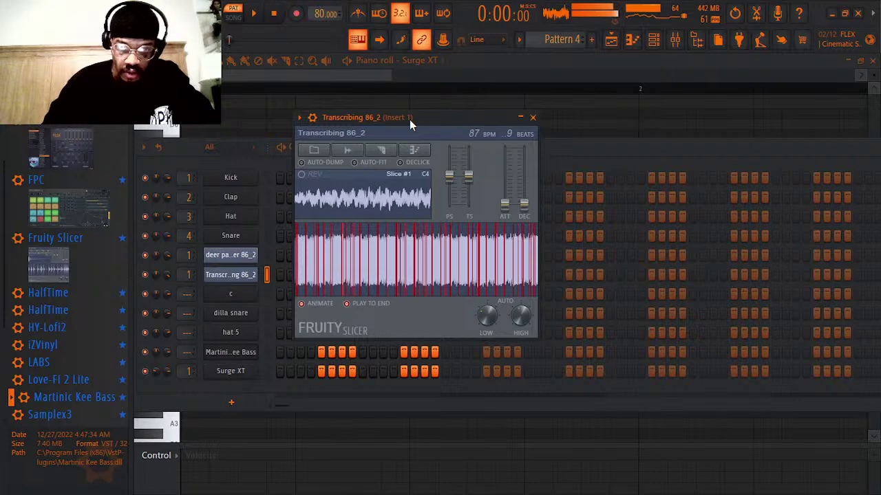
{"action": "right_click", "coordinate": [228, 276]}
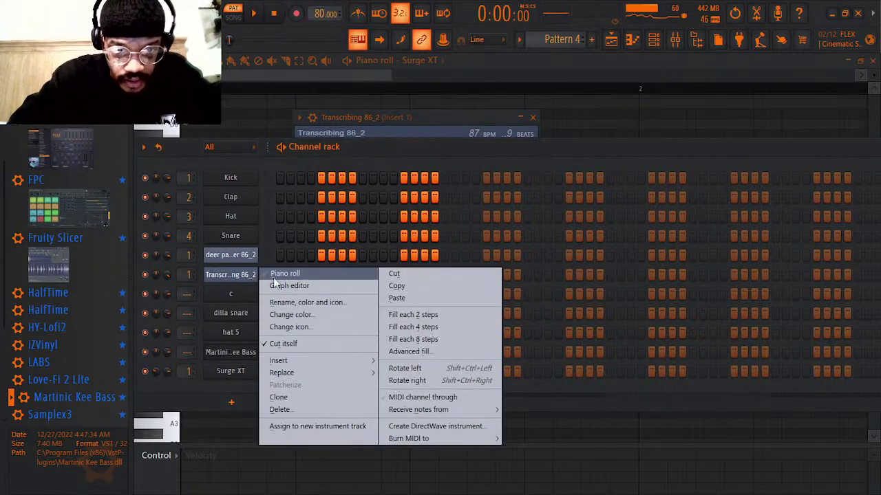
{"action": "left_click", "coordinate": [315, 392]}
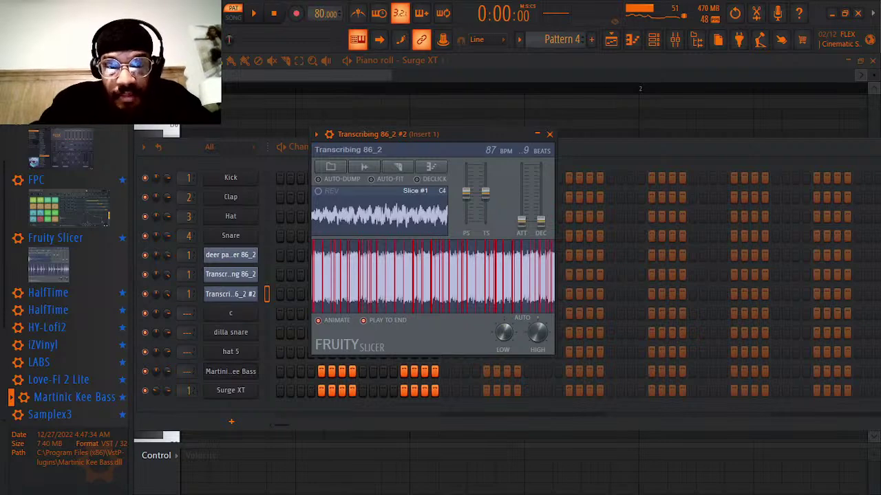
- Try much denser and sparser slicing of the cloned Transcribing 86_2 sample with the High auto-slicing control, auditioning the first slice
{"action": "left_click_drag", "start_coordinate": [538, 333], "coordinate": [540, 336]}
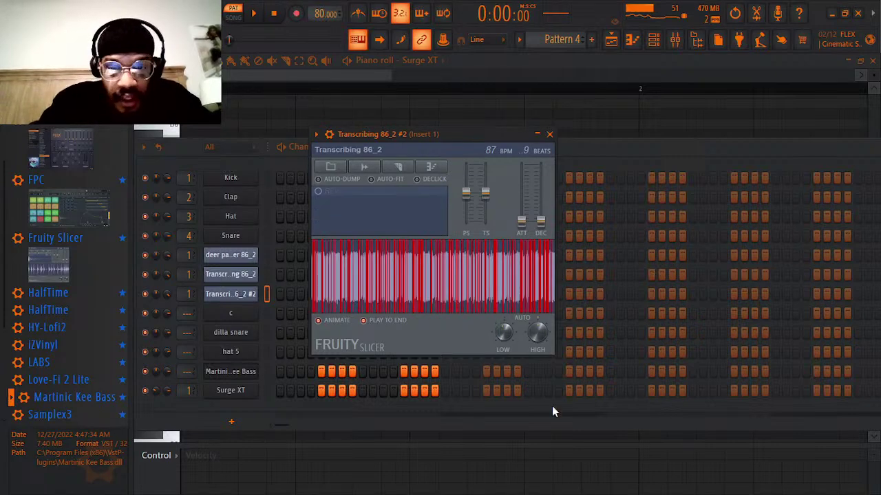
{"action": "key", "text": "z"}
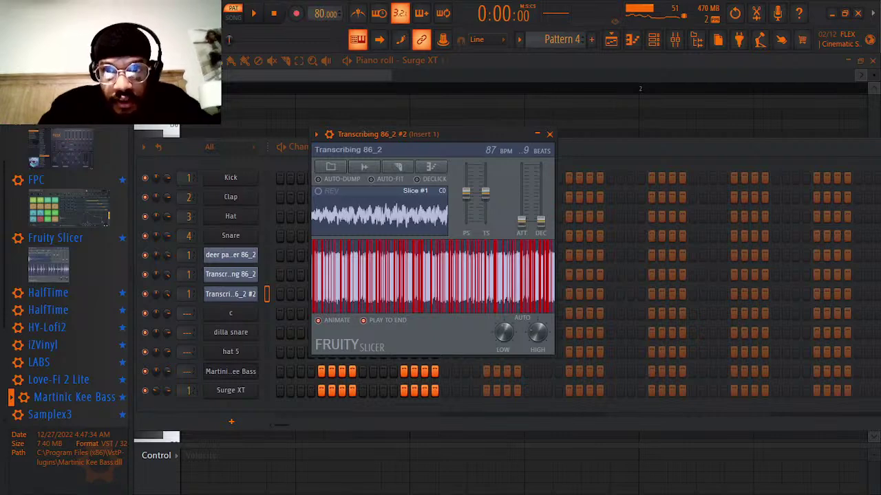
{"action": "left_click_drag", "start_coordinate": [540, 336], "coordinate": [540, 333]}
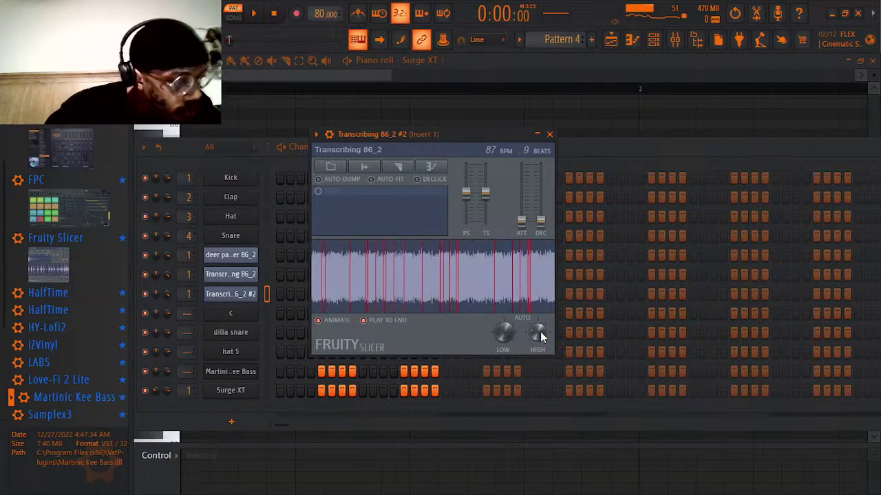
{"action": "key", "text": "z"}
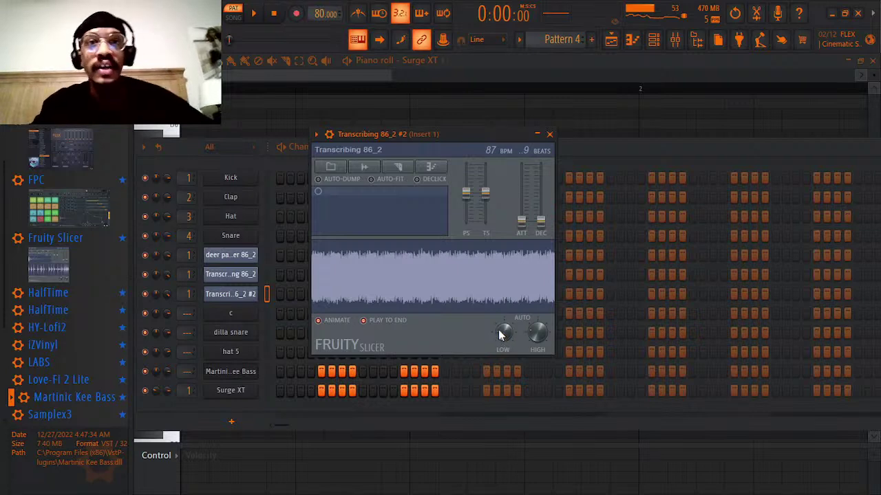
- Adjust the Low and High auto-slicing controls to cut the cloned sample into a few wide slices and audition the first ones
{"action": "left_click_drag", "start_coordinate": [501, 334], "coordinate": [506, 337]}
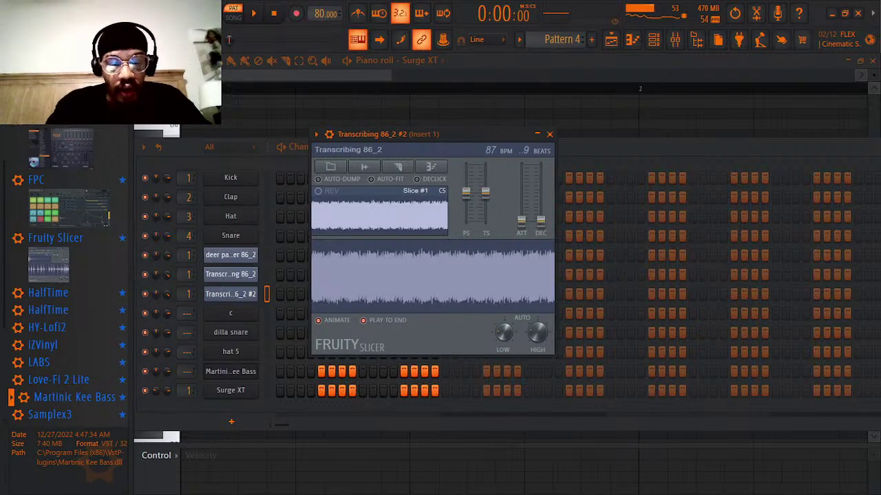
{"action": "left_click", "coordinate": [506, 338]}
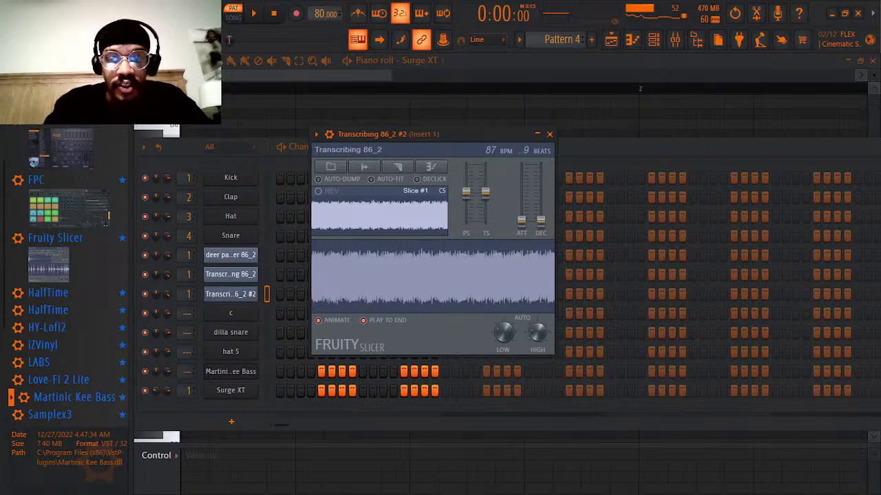
{"action": "left_click_drag", "start_coordinate": [536, 333], "coordinate": [536, 322]}
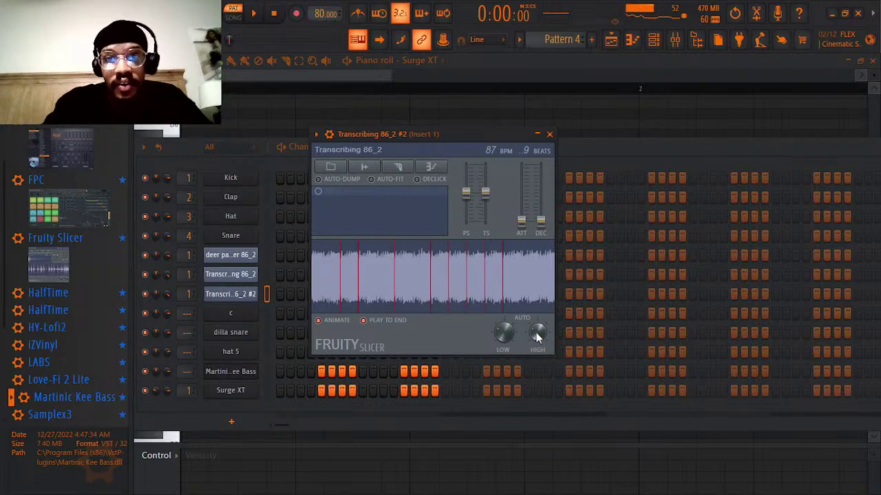
{"action": "key", "text": "z"}
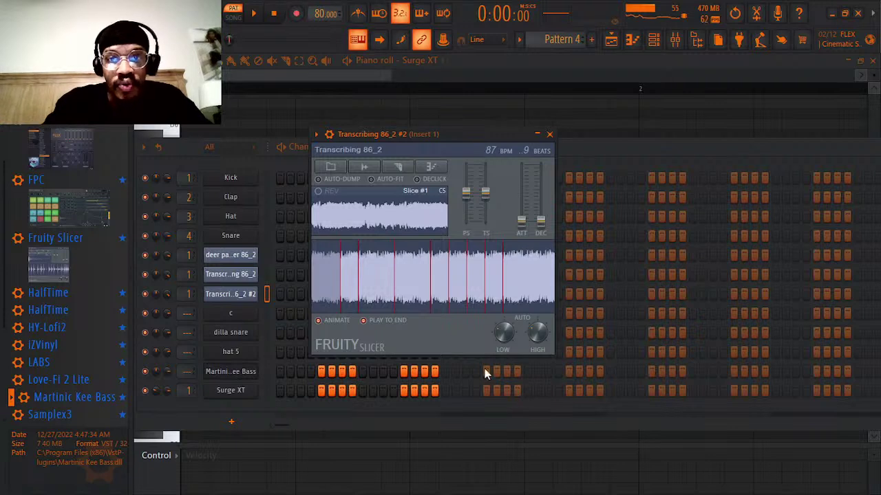
{"action": "key", "text": "x"}
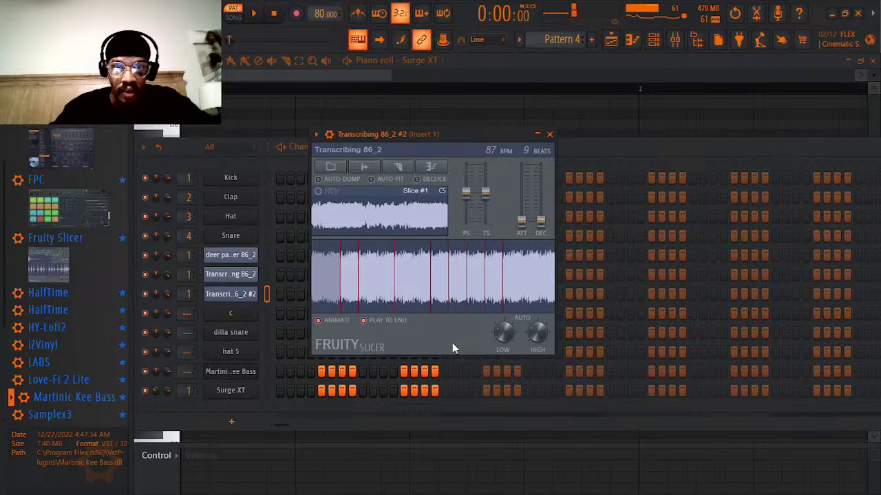
- Lower the cloned slicer's channel pitch and check its miscellaneous channel settings while playing a note
{"action": "left_click", "coordinate": [329, 134]}
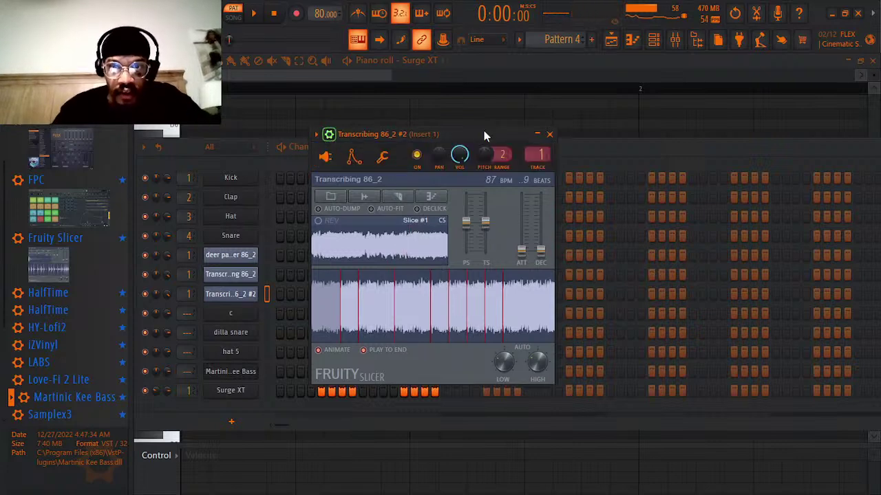
{"action": "left_click_drag", "start_coordinate": [490, 159], "coordinate": [491, 172]}
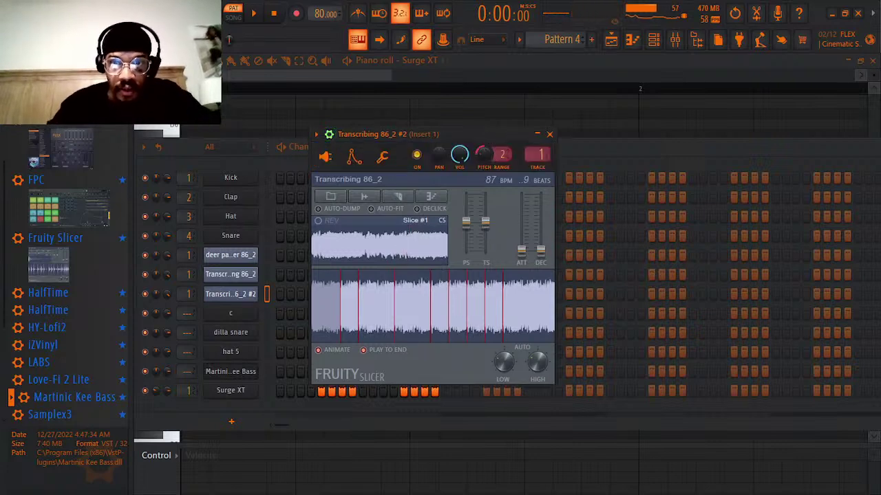
{"action": "left_click", "coordinate": [383, 157]}
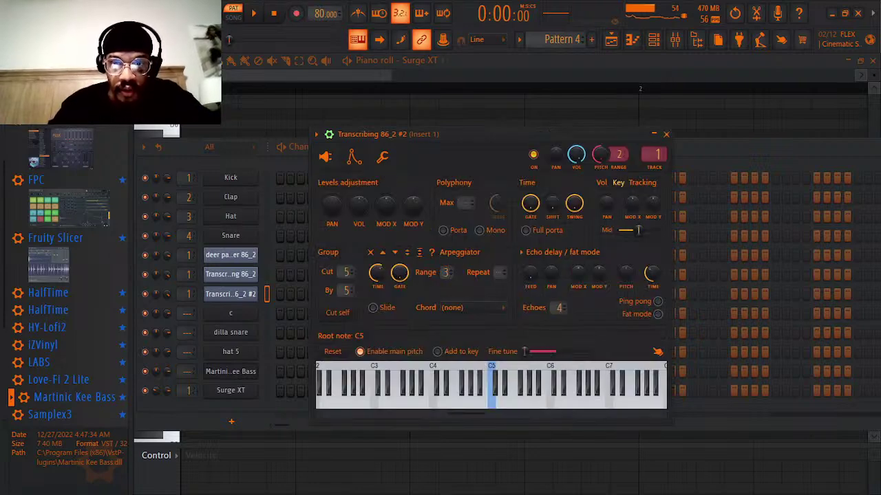
{"action": "key", "text": "r"}
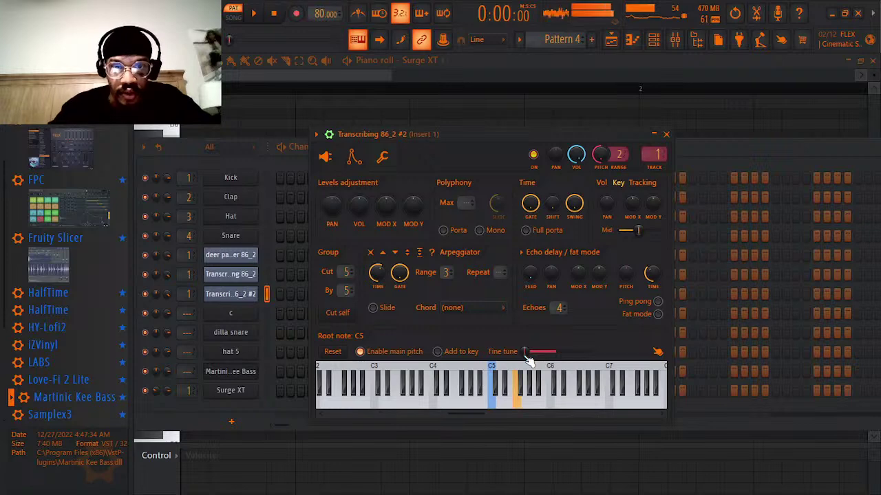
{"action": "left_click", "coordinate": [326, 160]}
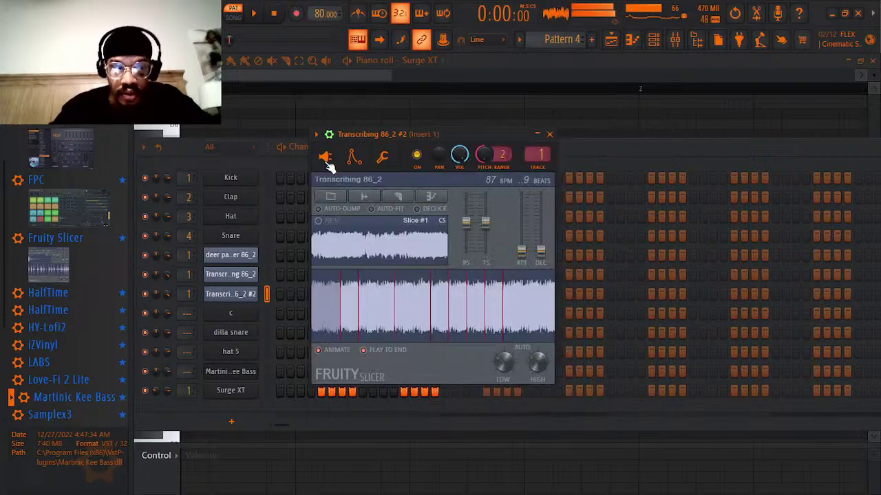
- Audition the pitched-down slices of the cloned Transcribing 86_2 sample by playing different notes
{"action": "key", "text": "r"}
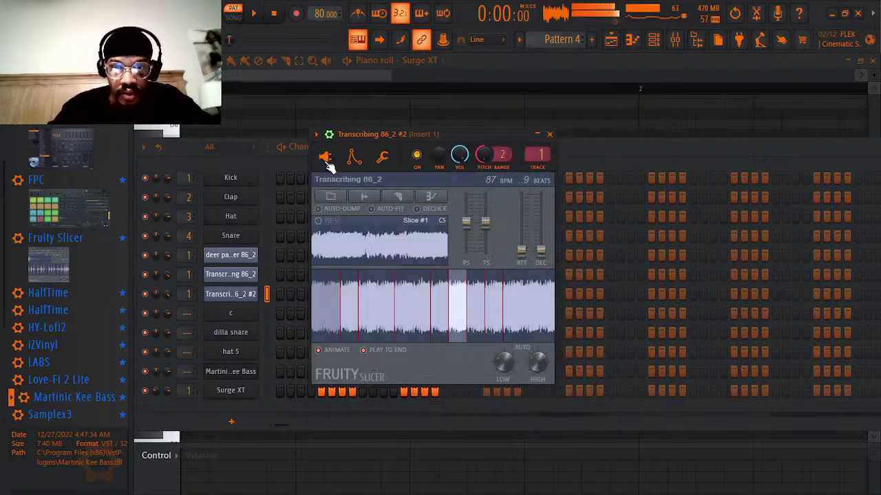
{"action": "key", "text": "3"}
{"action": "key", "text": "5"}
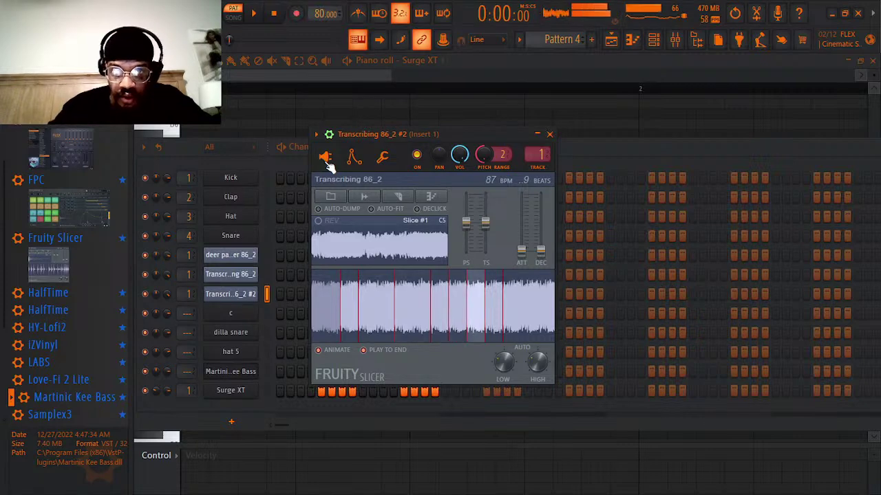
{"action": "key", "text": "3"}
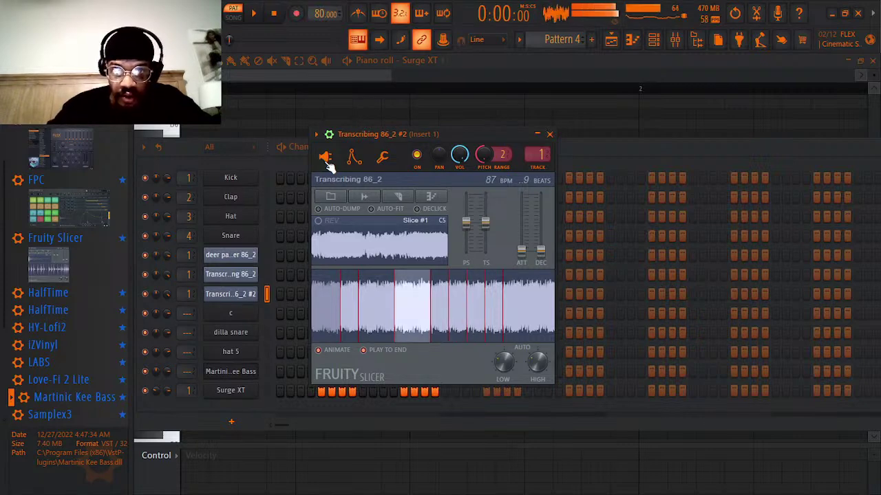
{"action": "key", "text": "5"}
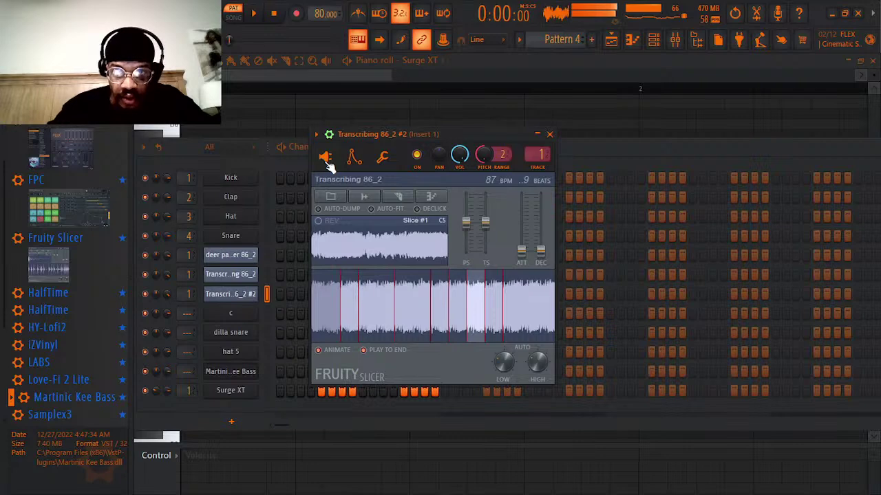
- Compare the fourth, seventh and ninth slices of the cloned Transcribing 86_2 slicer by ear
{"action": "key", "text": "3"}
{"action": "key", "text": "5"}
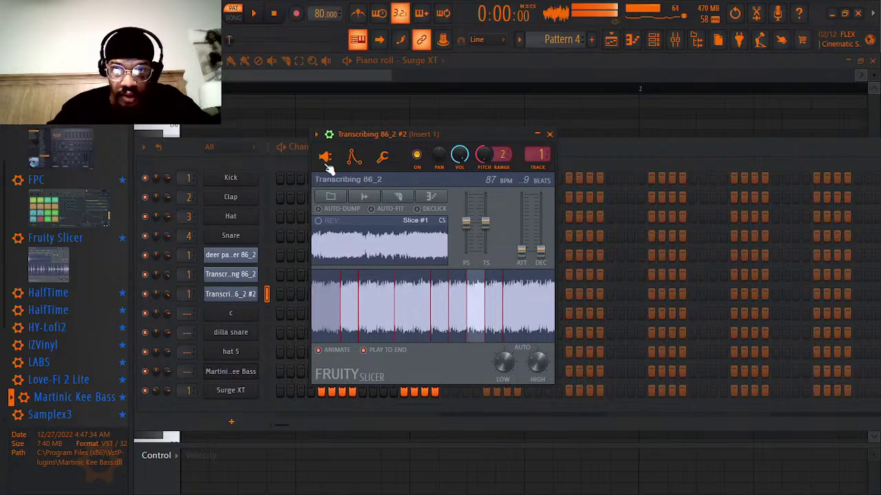
{"action": "key", "text": "3"}
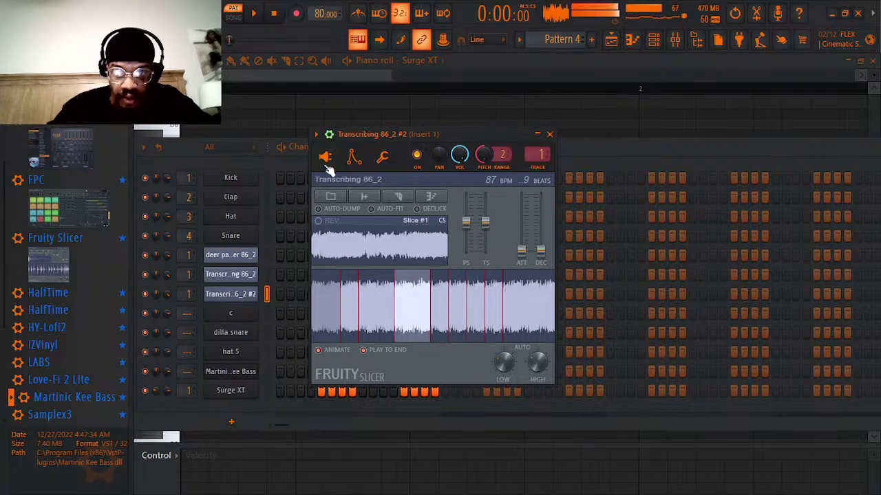
{"action": "key", "text": "6"}
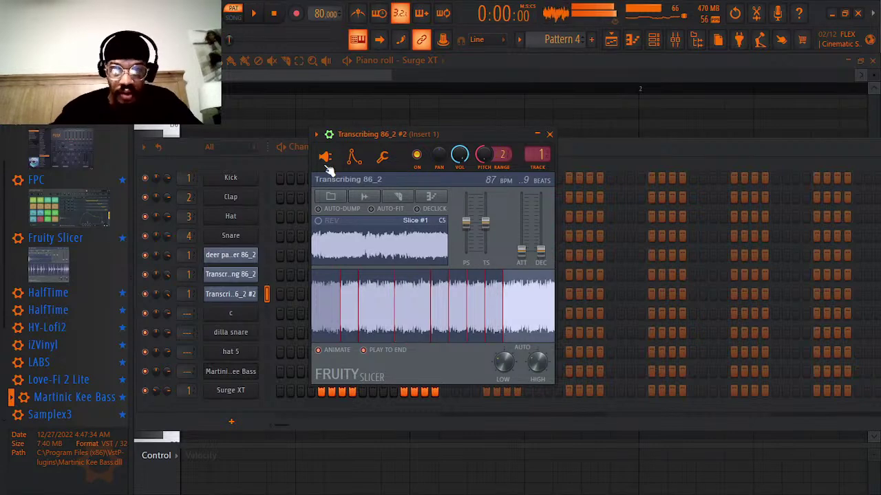
{"action": "key", "text": "5"}
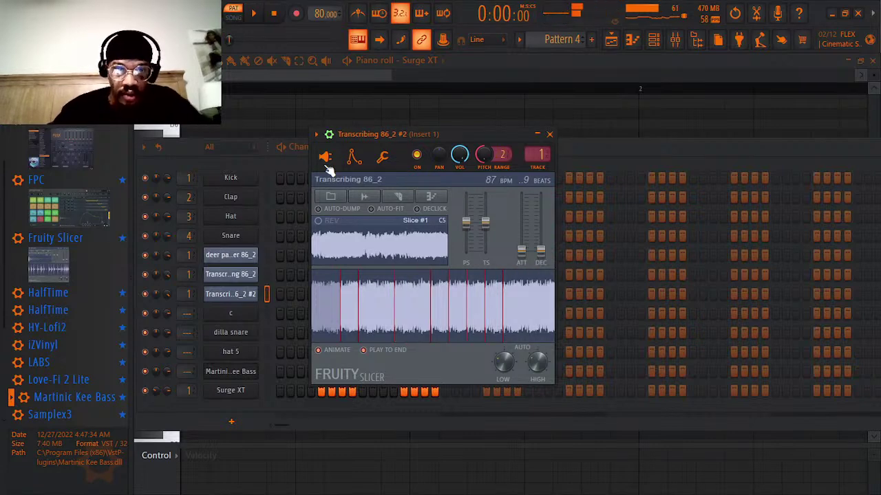
- In the cloned slicer's piano roll, place a one-bar Slice #4 note in bar 1 and a one-bar Slice #6 note in bar 2
{"action": "left_click", "coordinate": [240, 308]}
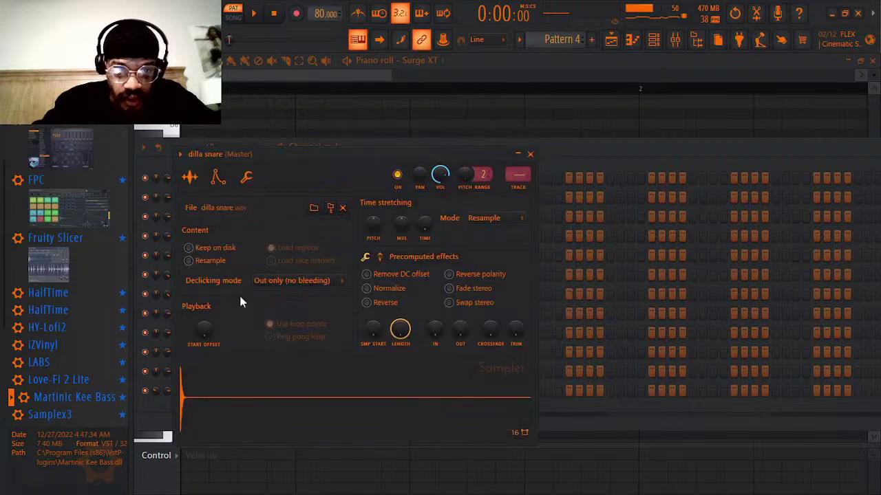
{"action": "left_click", "coordinate": [531, 154]}
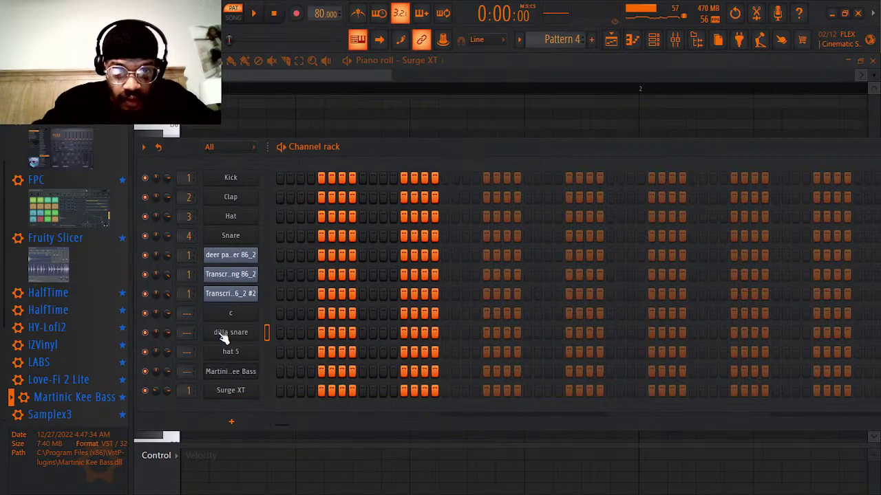
{"action": "right_click", "coordinate": [253, 293]}
{"action": "left_click", "coordinate": [277, 290]}
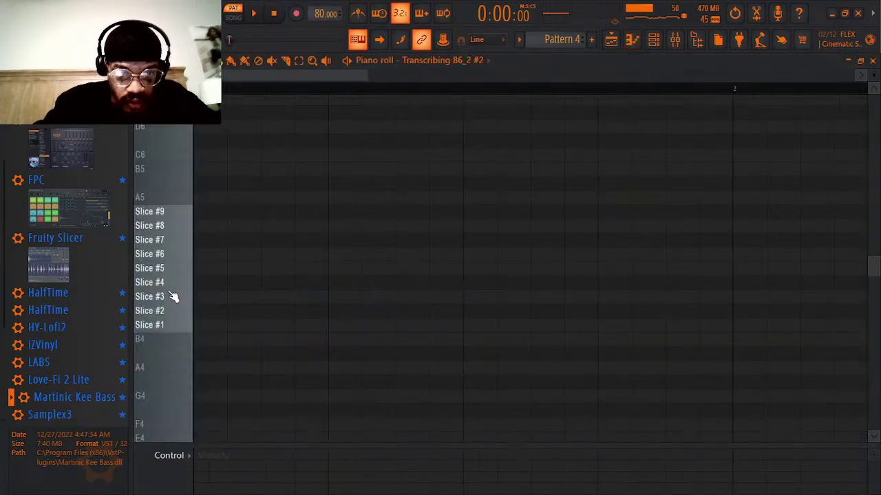
{"action": "left_click", "coordinate": [170, 289]}
{"action": "left_click_drag", "start_coordinate": [225, 283], "coordinate": [187, 278]}
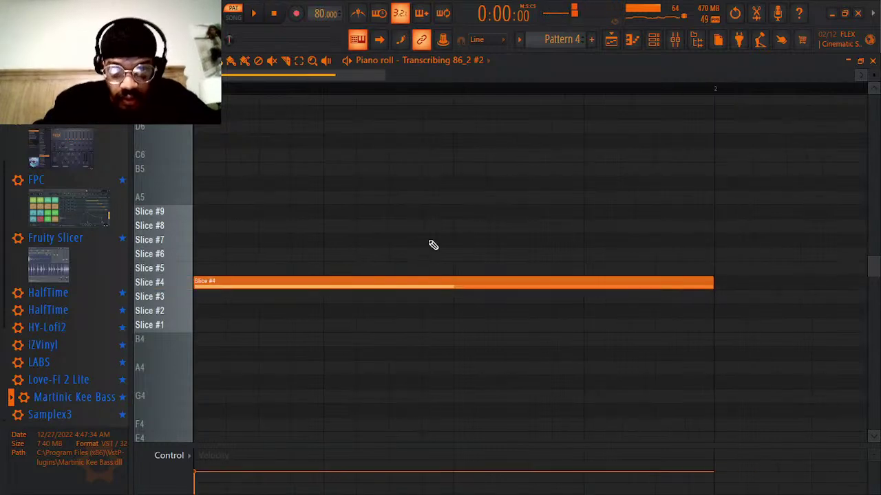
{"action": "scroll", "coordinate": [433, 245], "scroll_direction": "down", "scroll_amount": 4, "text": "ctrl"}
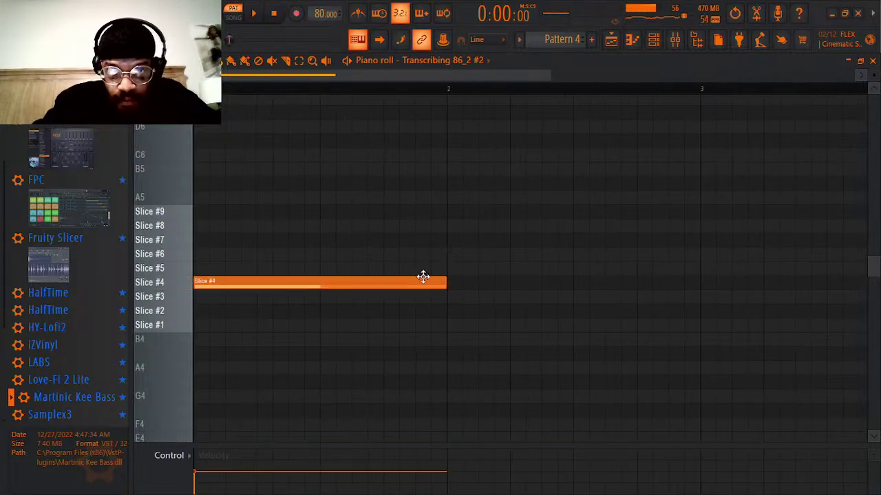
{"action": "left_click", "coordinate": [449, 254]}
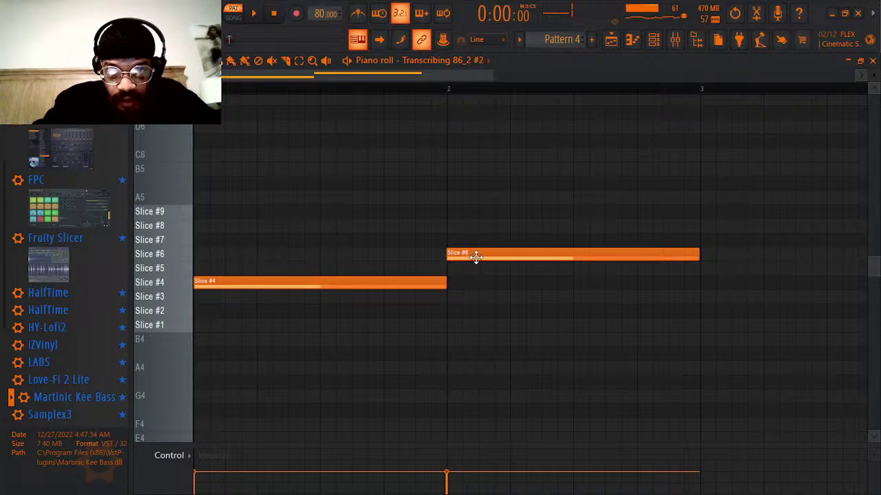
{"action": "left_click", "coordinate": [476, 257]}
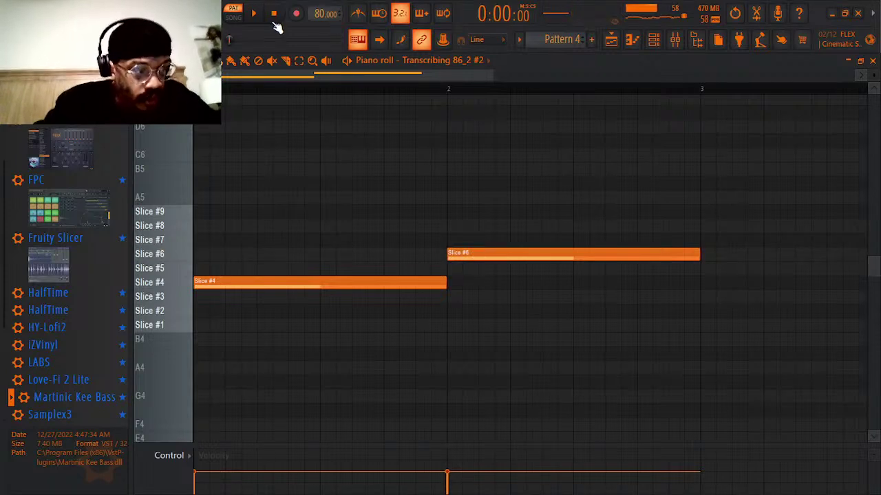
- Play Pattern 4 to hear the two slices and check the cloned slicer's settings during playback
{"action": "key", "text": "space"}
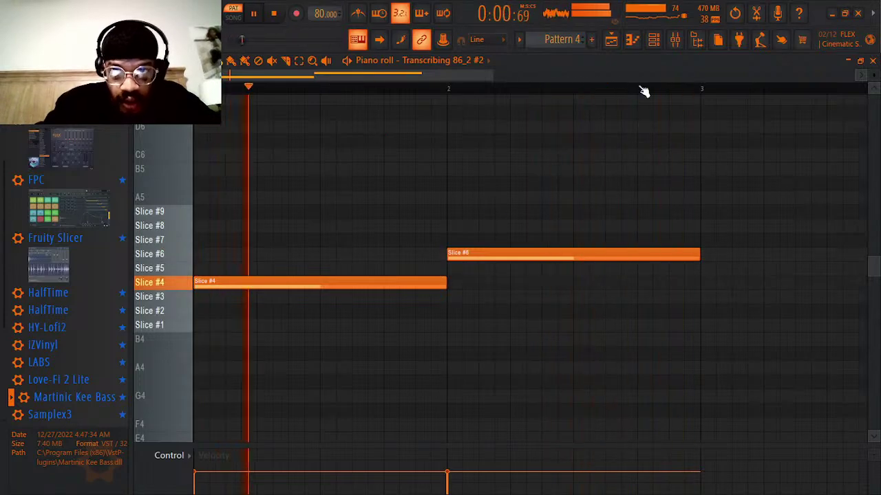
{"action": "left_click", "coordinate": [653, 40]}
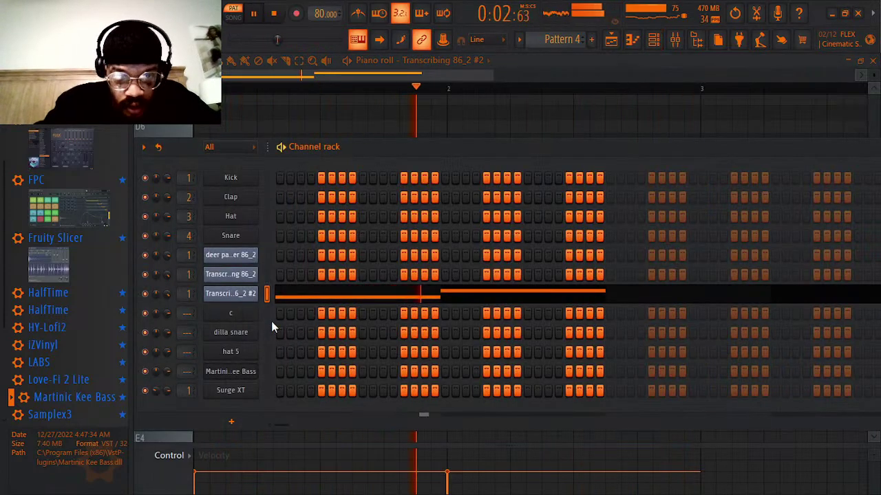
{"action": "left_click", "coordinate": [241, 299]}
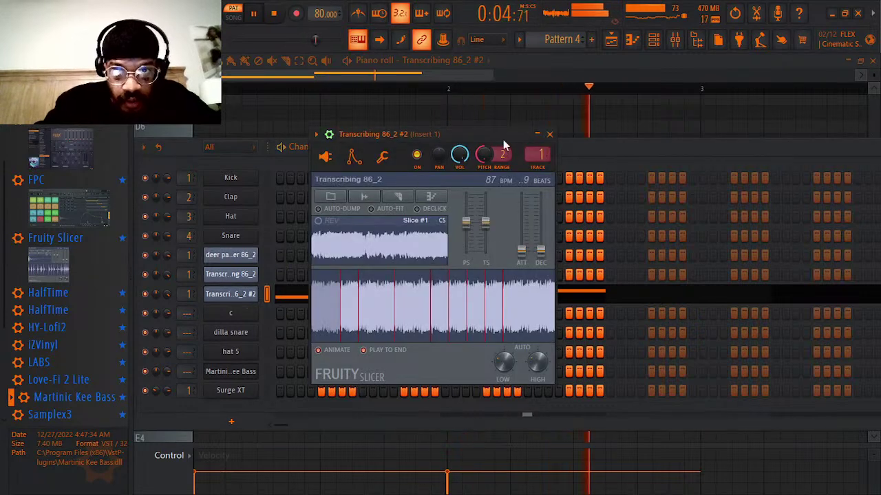
{"action": "left_click", "coordinate": [447, 59]}
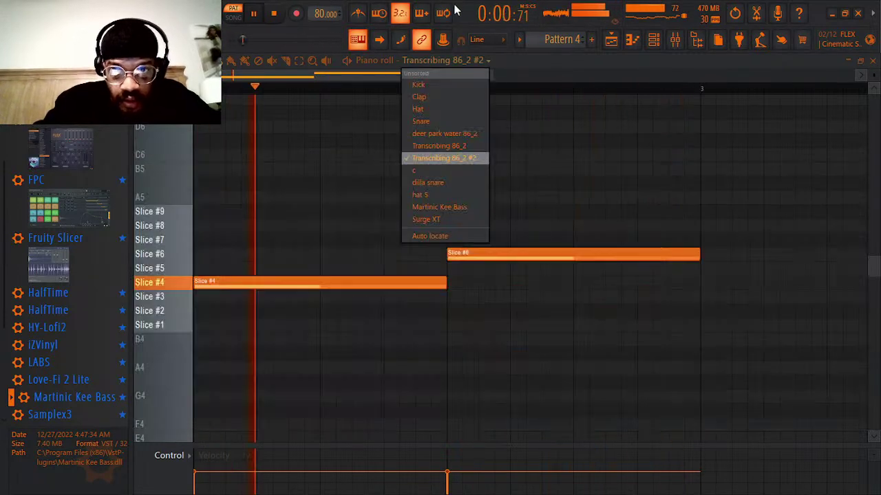
{"action": "left_click", "coordinate": [654, 39]}
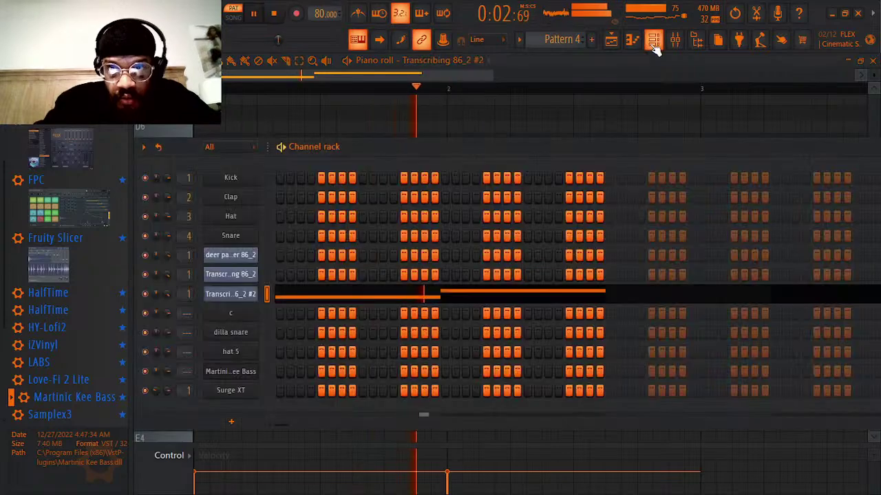
{"action": "left_click", "coordinate": [654, 39]}
{"action": "left_click", "coordinate": [653, 39]}
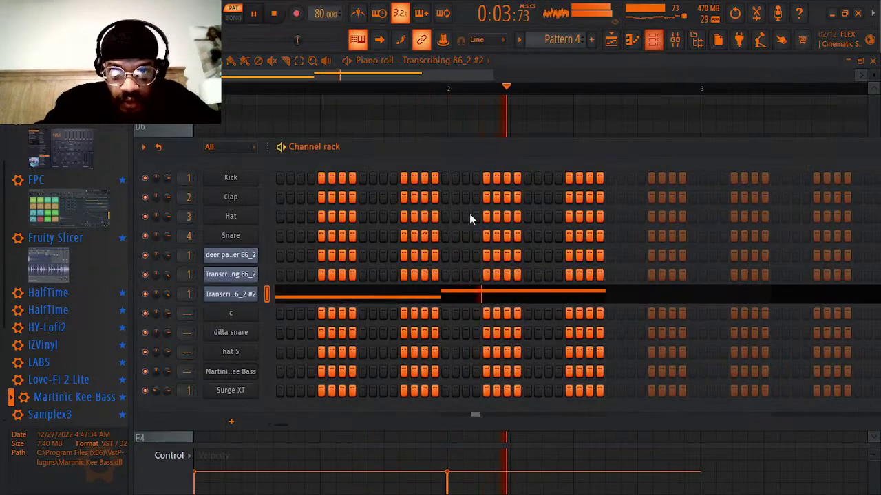
{"action": "left_click", "coordinate": [248, 296]}
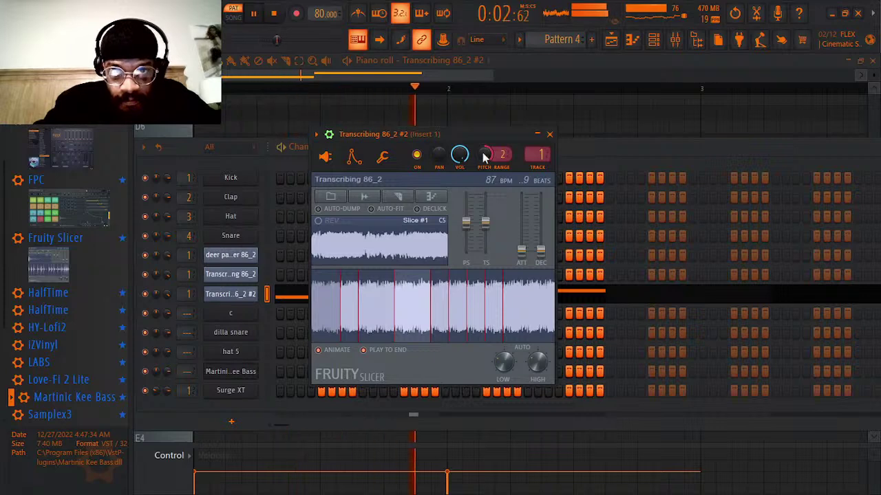
{"action": "left_click", "coordinate": [549, 133]}
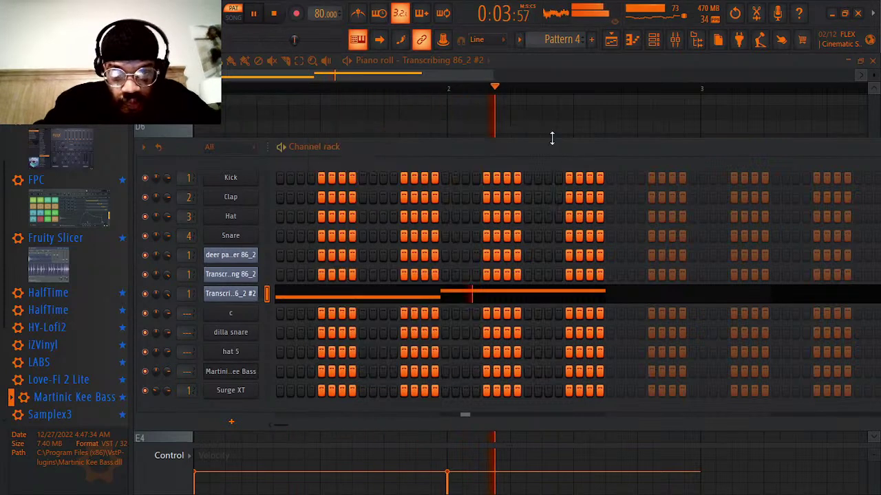
- Program hits on steps 1 and 3 of the c channel in Pattern 4
{"action": "left_click", "coordinate": [280, 314]}
{"action": "left_click", "coordinate": [311, 314]}
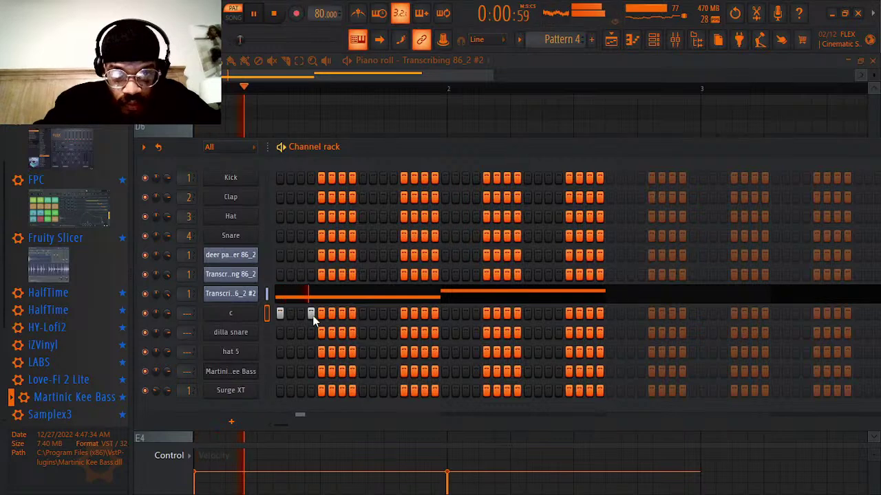
{"action": "left_click", "coordinate": [311, 314]}
{"action": "left_click", "coordinate": [300, 314]}
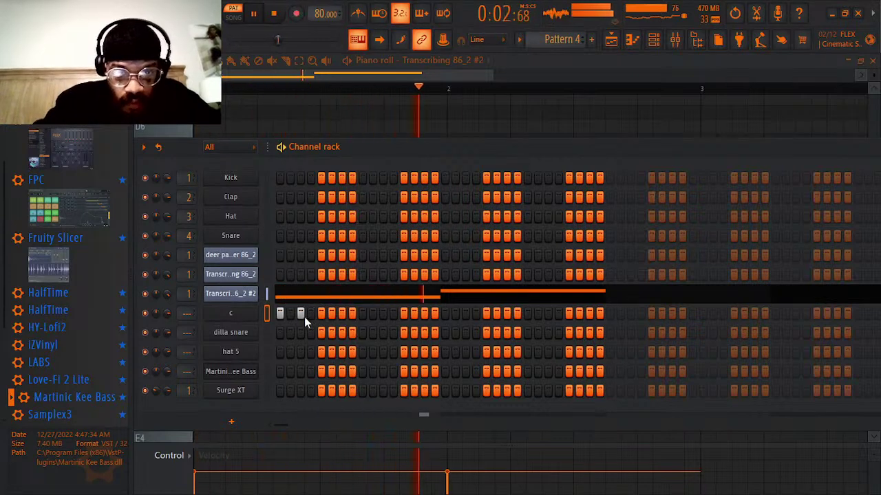
- Add a dilla snare hit on step 5 and fill the hat 5 channel on every second step
{"action": "left_click", "coordinate": [321, 333]}
{"action": "right_click", "coordinate": [238, 351]}
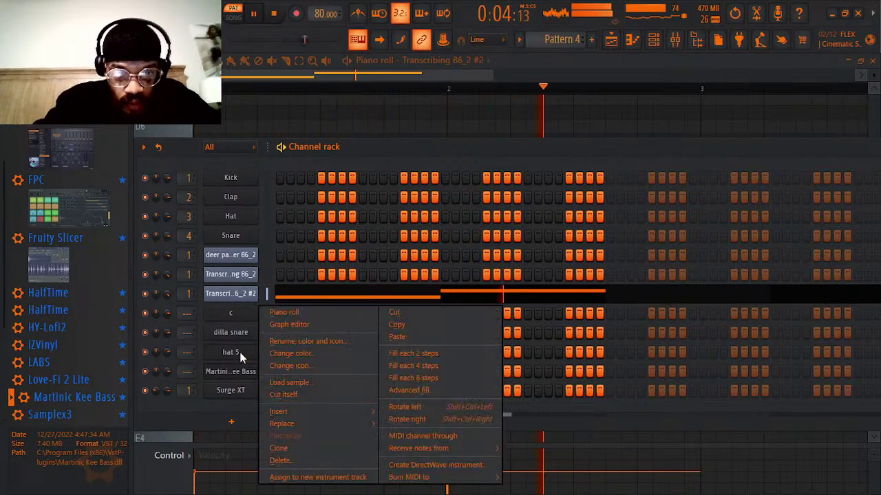
{"action": "left_click", "coordinate": [403, 353]}
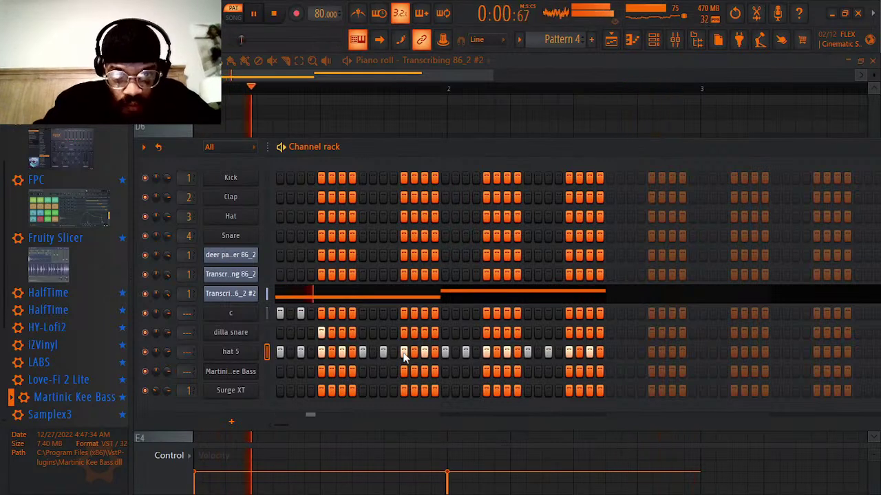
- Extend the beat with c hits on steps 9, 17, 19 and 25 and dilla snare hits on steps 13 and 21
{"action": "left_click", "coordinate": [363, 314]}
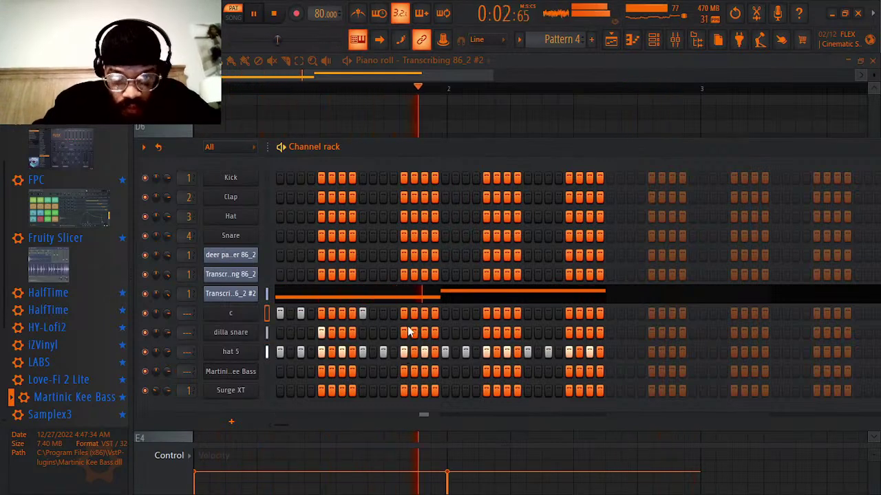
{"action": "left_click", "coordinate": [406, 333]}
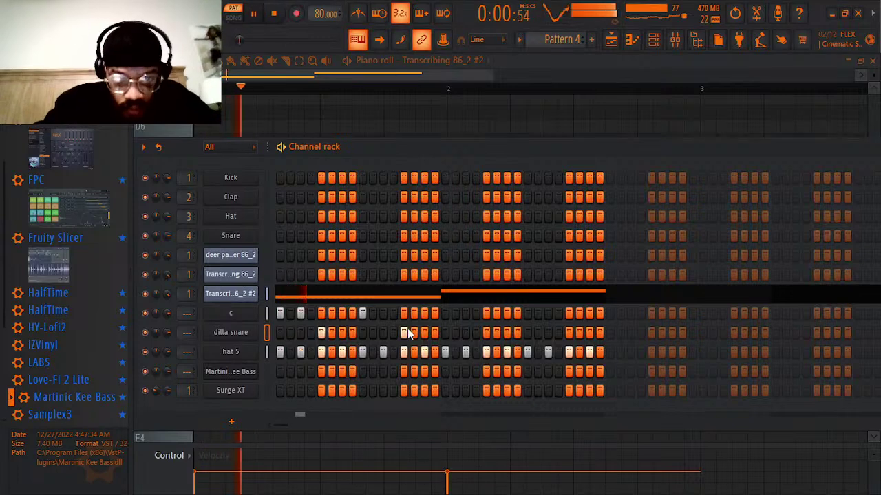
{"action": "left_click", "coordinate": [446, 313]}
{"action": "left_click", "coordinate": [466, 313]}
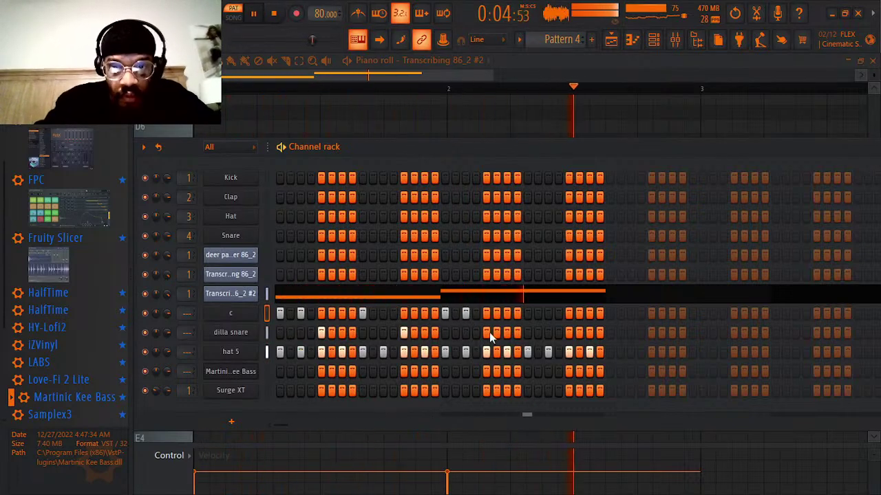
{"action": "left_click", "coordinate": [491, 335]}
{"action": "left_click", "coordinate": [527, 313]}
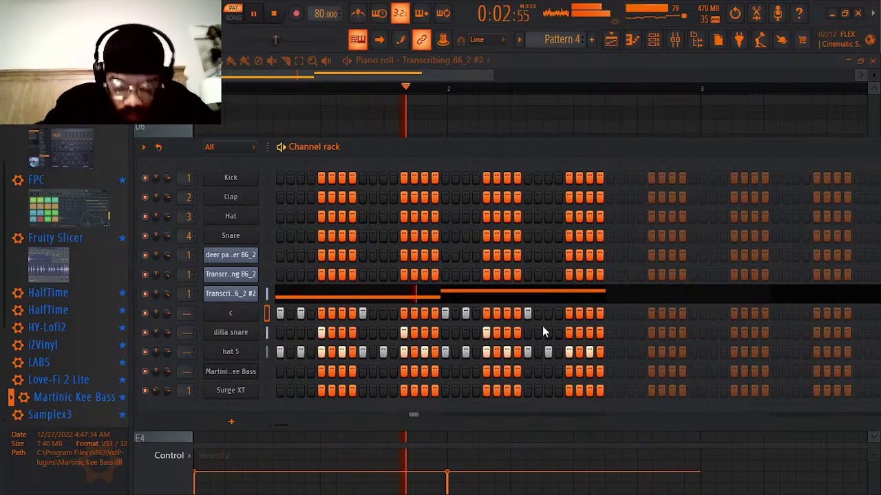
- Complete the two-bar beat with a c hit on step 27 and dilla snare hits on steps 11, 29 and 31, and replay it
{"action": "left_click", "coordinate": [372, 333]}
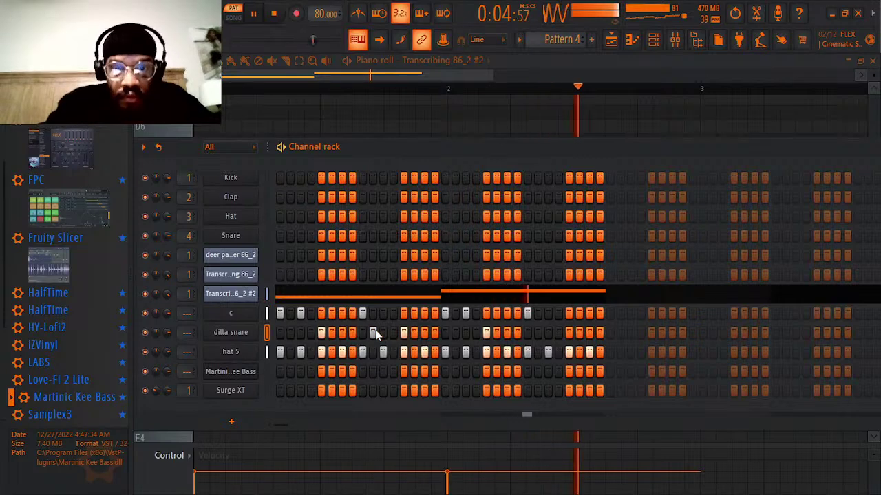
{"action": "left_click", "coordinate": [548, 313]}
{"action": "left_click", "coordinate": [569, 333]}
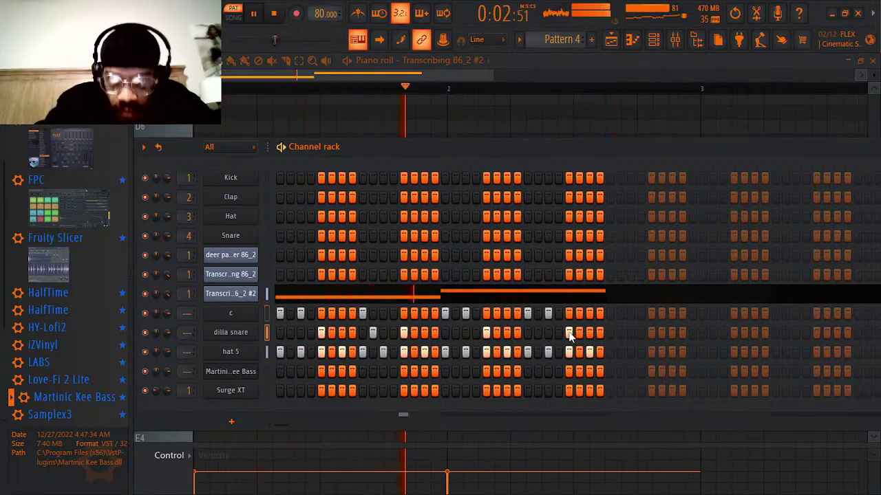
{"action": "left_click", "coordinate": [589, 333]}
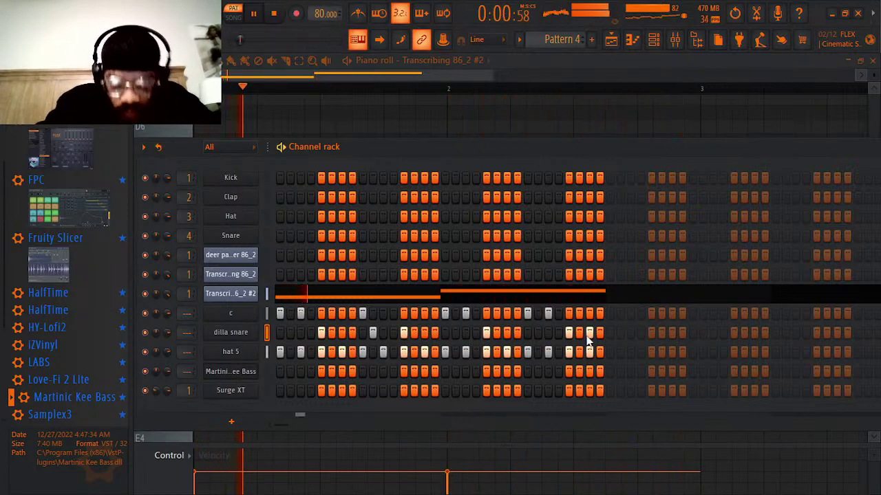
{"action": "right_click", "coordinate": [375, 335]}
{"action": "left_click", "coordinate": [382, 336]}
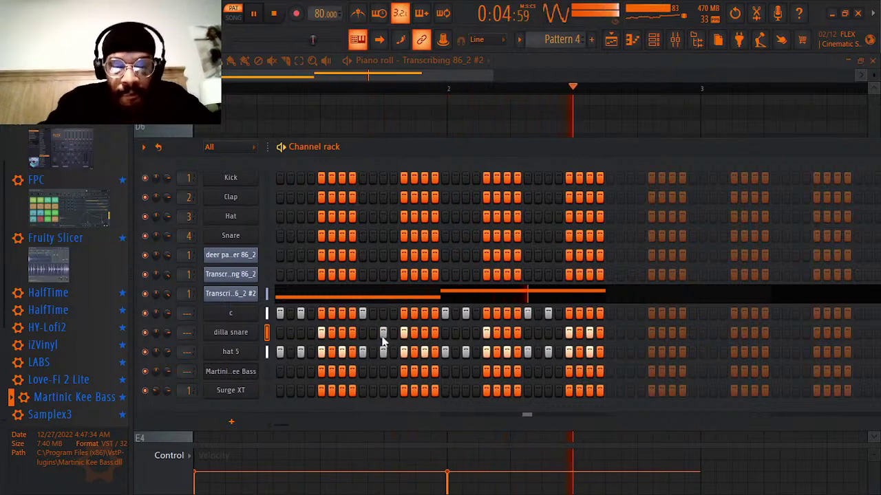
{"action": "key", "text": "space"}
{"action": "key", "text": "space"}
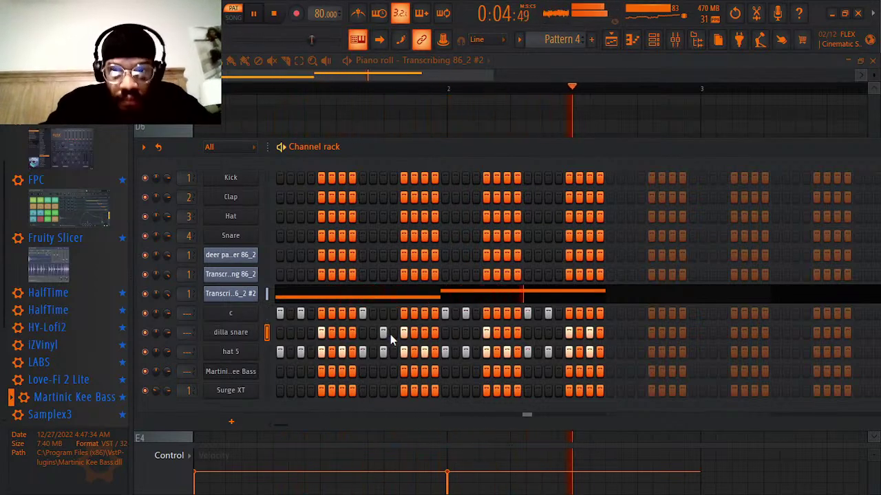
- Turn off the HalfTime effect on the Master mixer track and bring up Insert 1's effect chain
{"action": "left_click", "coordinate": [675, 39]}
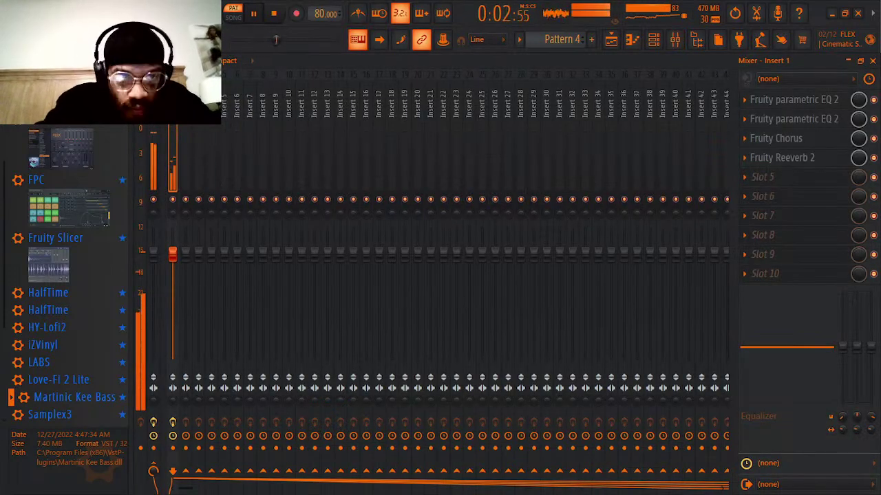
{"action": "left_click", "coordinate": [154, 103]}
{"action": "left_click", "coordinate": [873, 119]}
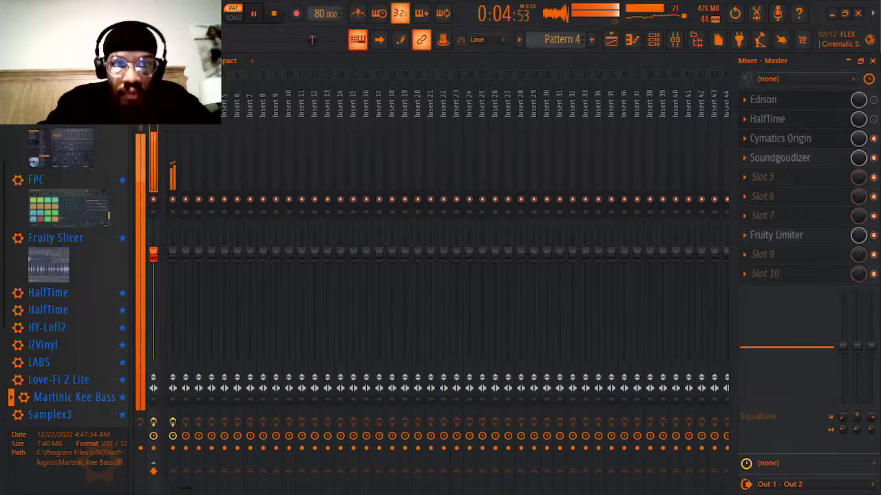
{"action": "left_click", "coordinate": [172, 165]}
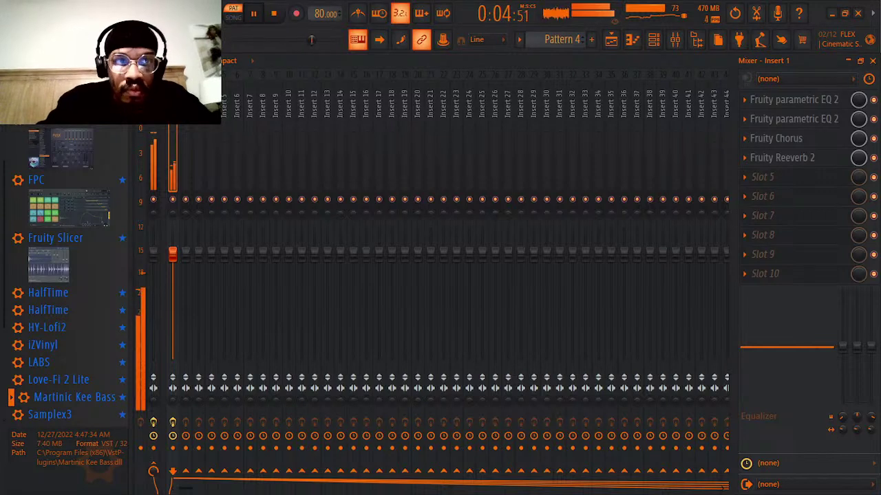
{"action": "right_click", "coordinate": [205, 40]}
{"action": "left_click", "coordinate": [216, 48]}
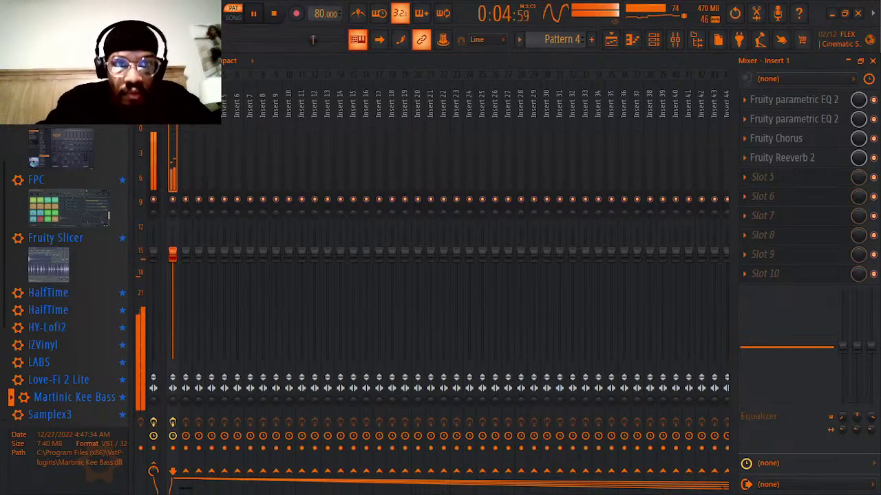
{"action": "right_click", "coordinate": [216, 41]}
{"action": "left_click", "coordinate": [221, 46]}
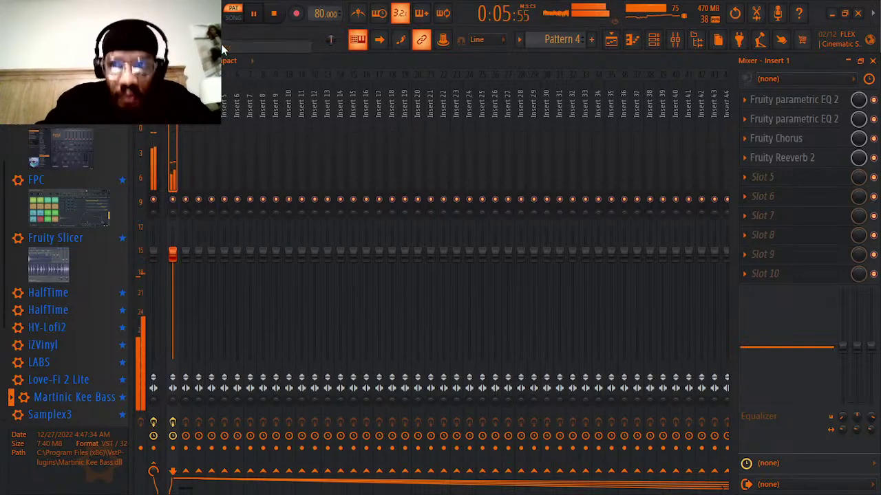
- In Insert 1's Fruity parametric EQ 2, pull band 1 fully down to roll off the lows and raise band 2 slightly
{"action": "left_click", "coordinate": [801, 110]}
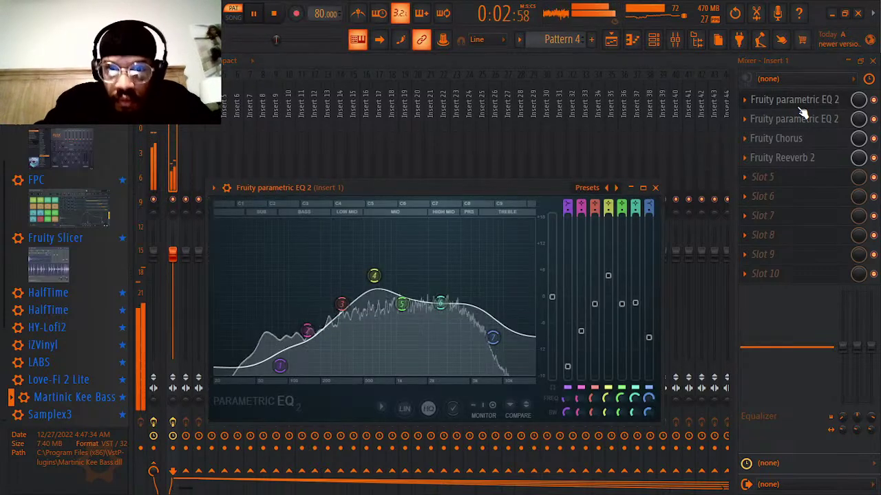
{"action": "mouse_move", "coordinate": [374, 273]}
{"action": "left_mouse_down"}
{"action": "mouse_move", "coordinate": [371, 263]}
{"action": "mouse_move", "coordinate": [366, 363]}
{"action": "mouse_move", "coordinate": [372, 275]}
{"action": "left_mouse_up"}
{"action": "left_click_drag", "start_coordinate": [359, 306], "coordinate": [339, 335]}
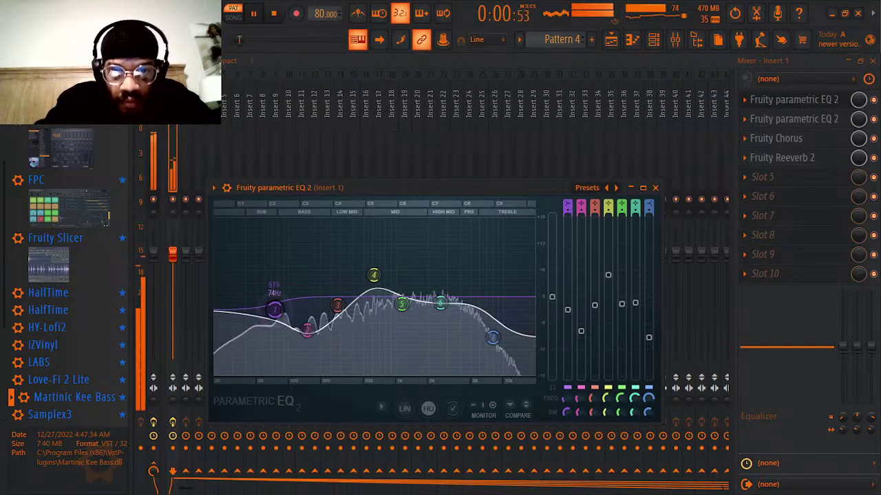
{"action": "left_click_drag", "start_coordinate": [275, 309], "coordinate": [292, 370]}
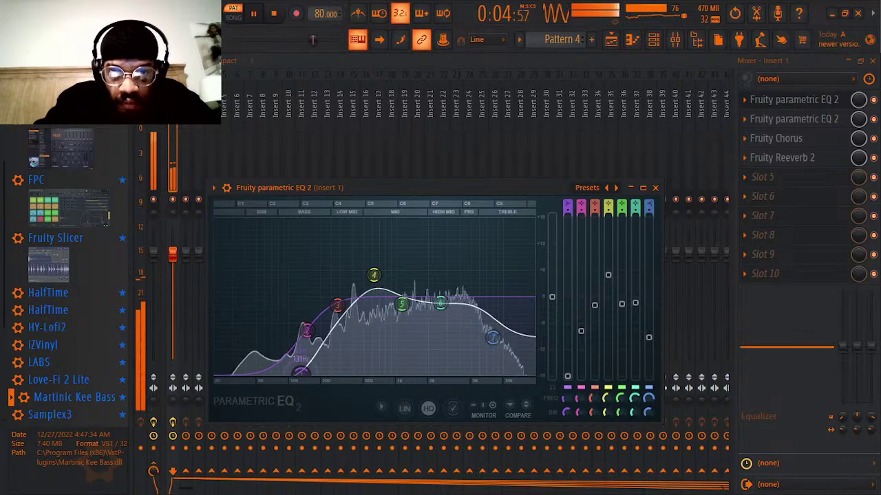
{"action": "mouse_move", "coordinate": [307, 332]}
{"action": "left_mouse_down"}
{"action": "mouse_move", "coordinate": [307, 301]}
{"action": "mouse_move", "coordinate": [311, 330]}
{"action": "mouse_move", "coordinate": [305, 322]}
{"action": "left_mouse_up"}
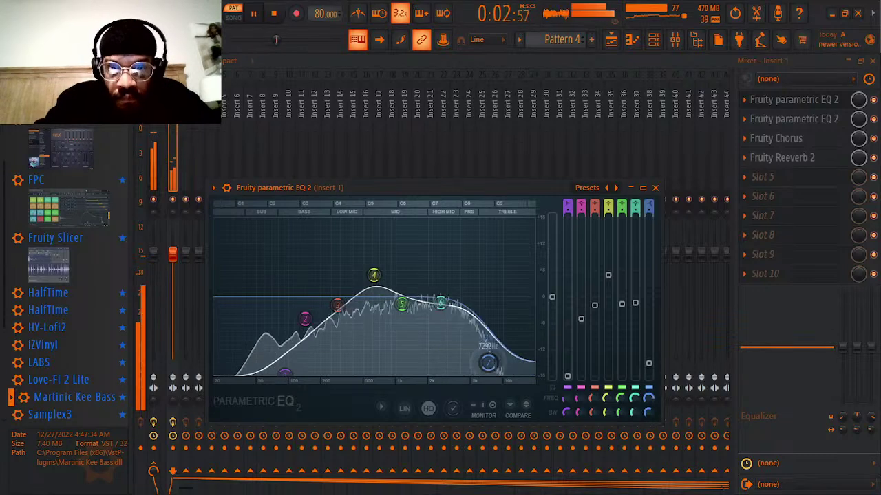
- Lower EQ band 7 around 5520 Hz, try a dip on band 6, flatten band 5 near 1221 Hz and stop playback
{"action": "left_click_drag", "start_coordinate": [490, 357], "coordinate": [484, 366]}
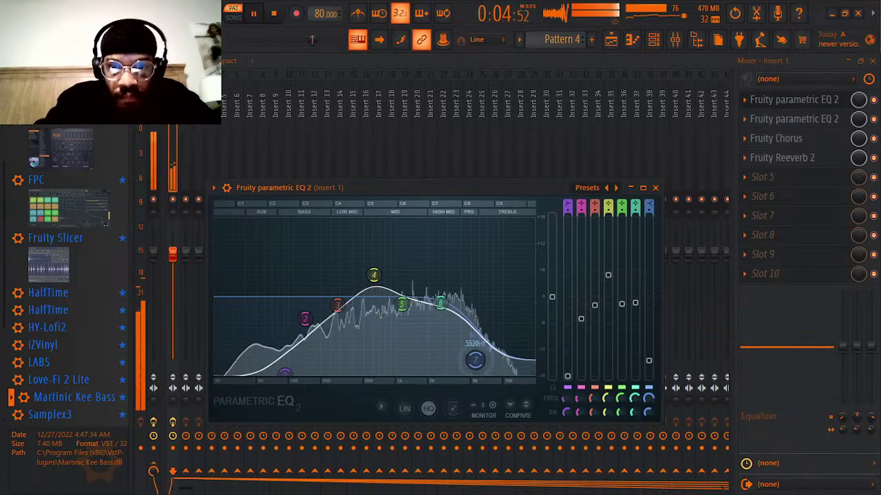
{"action": "left_click_drag", "start_coordinate": [440, 303], "coordinate": [440, 340]}
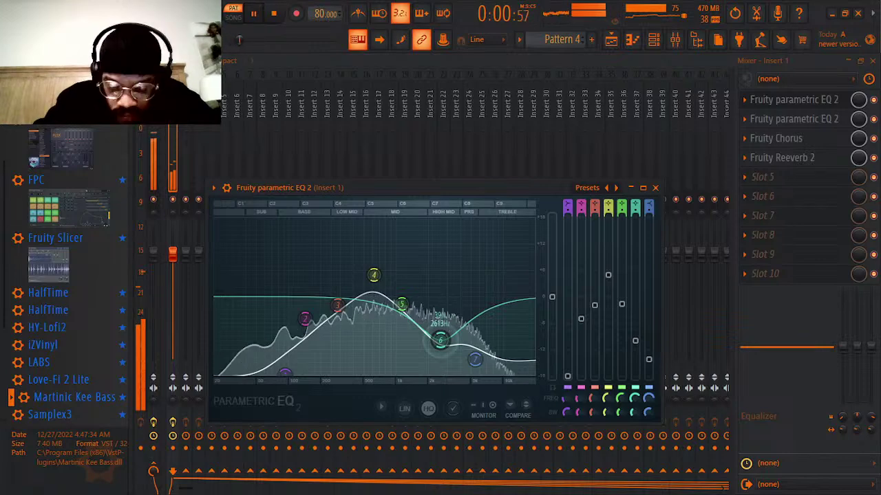
{"action": "left_click_drag", "start_coordinate": [441, 340], "coordinate": [411, 304]}
{"action": "key", "text": "space"}
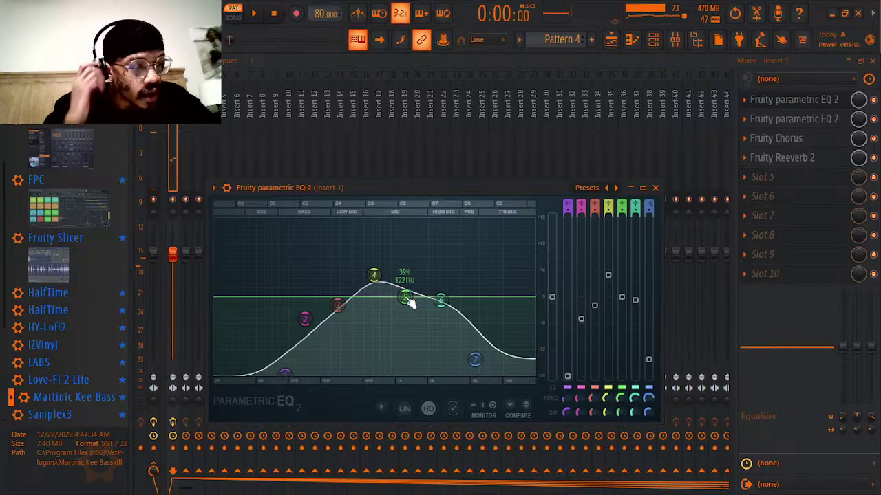
- Look through Patterns 1 to 3 in the channel rack and briefly play Pattern 3
{"action": "left_click", "coordinate": [657, 41]}
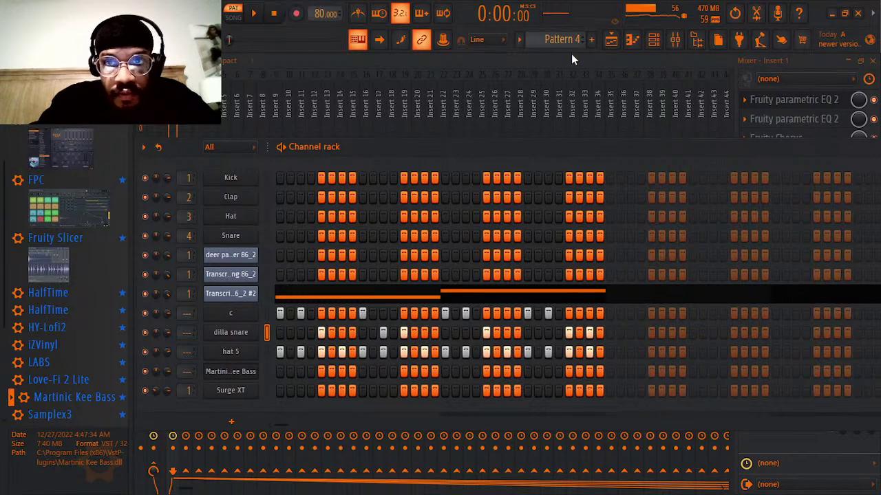
{"action": "scroll", "coordinate": [571, 39], "scroll_direction": "down", "scroll_amount": 3}
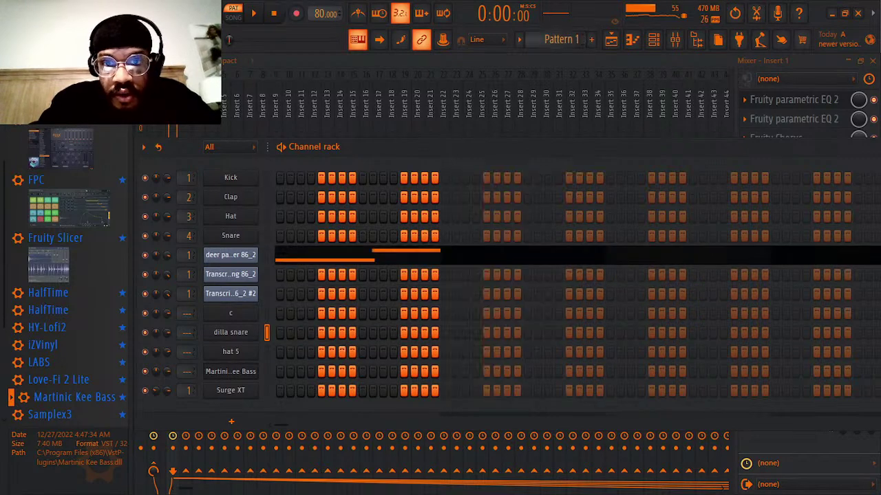
{"action": "scroll", "coordinate": [571, 39], "scroll_direction": "up", "scroll_amount": 1}
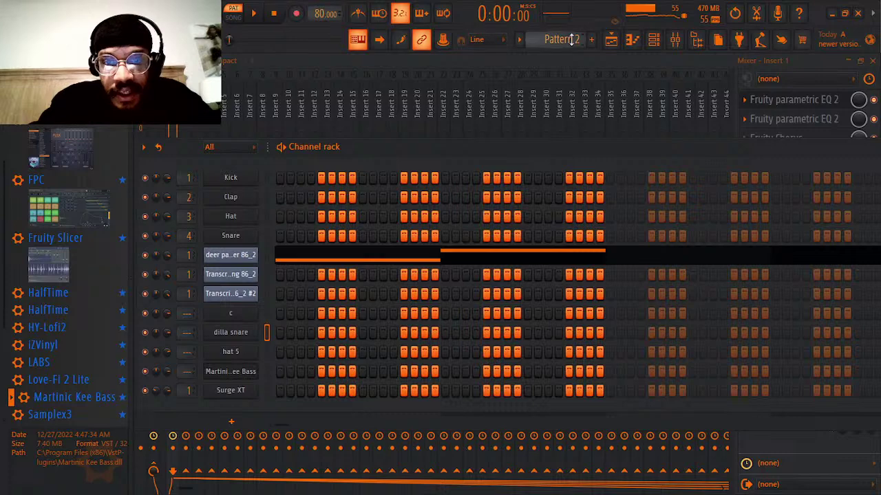
{"action": "scroll", "coordinate": [571, 39], "scroll_direction": "up", "scroll_amount": 1}
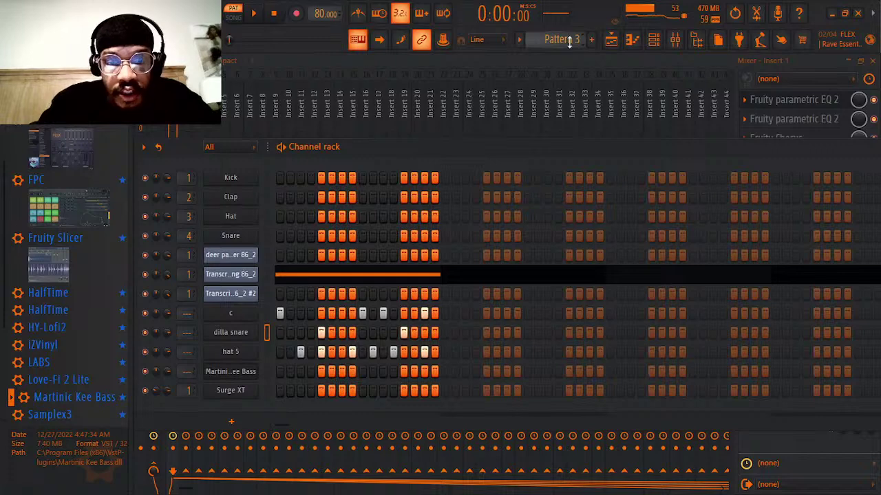
{"action": "key", "text": "space"}
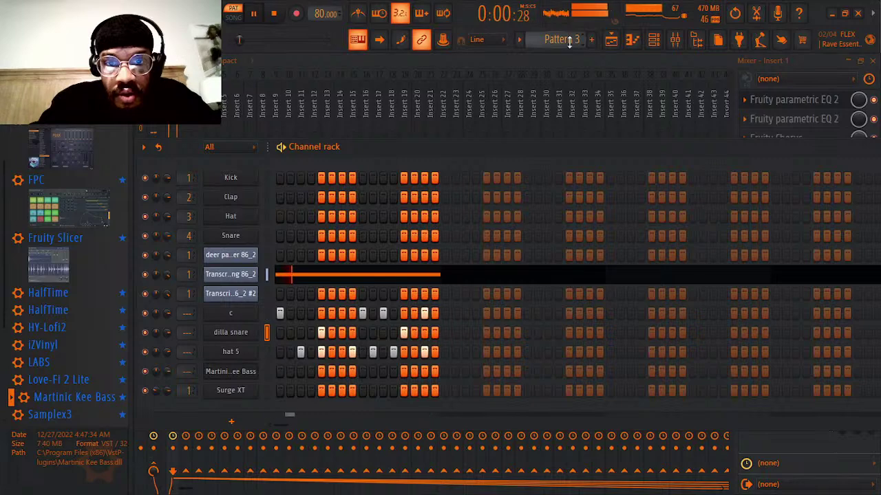
{"action": "key", "text": "space"}
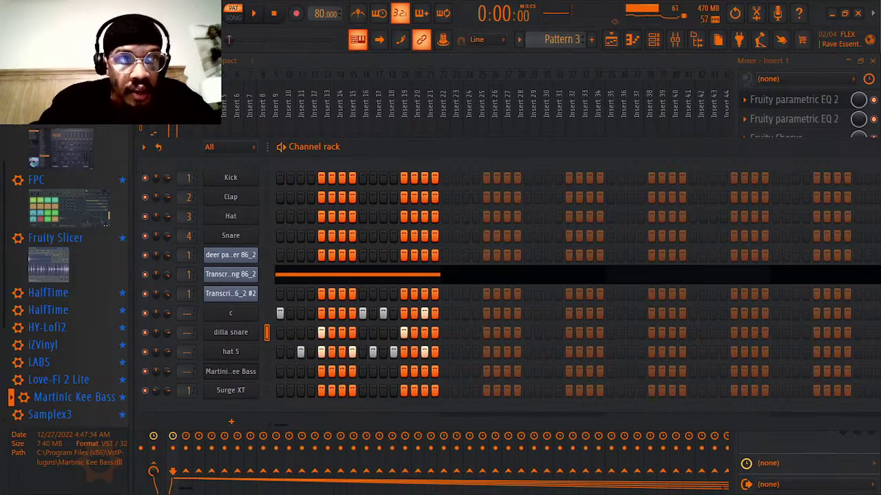
- Return to Pattern 4 and close the project, saving the changes to SHOTTIE JAZZ.flp
{"action": "left_click", "coordinate": [12, 13]}
{"action": "left_click", "coordinate": [28, 94]}
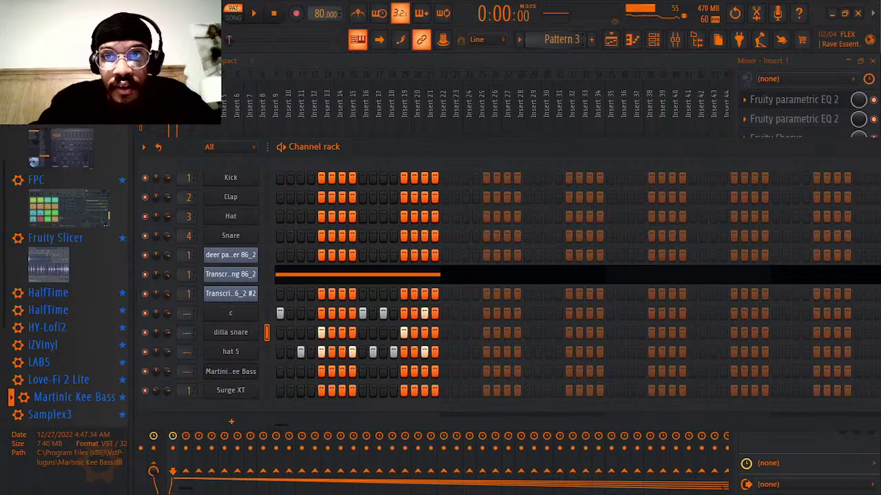
{"action": "scroll", "coordinate": [561, 39], "scroll_direction": "down", "scroll_amount": 1}
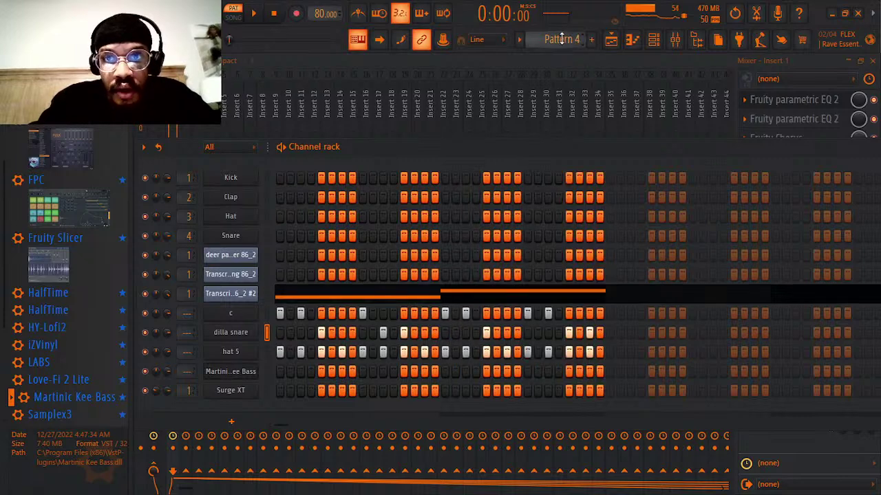
{"action": "left_click", "coordinate": [860, 14]}
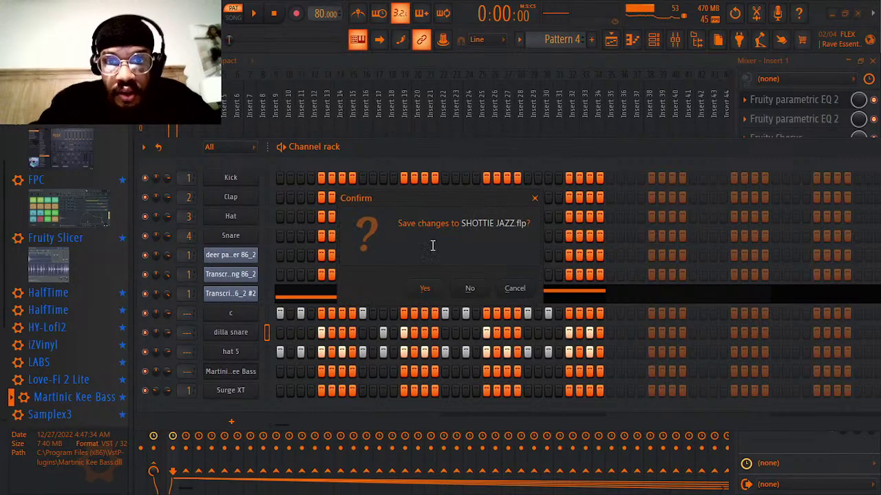
{"action": "left_click", "coordinate": [420, 289]}
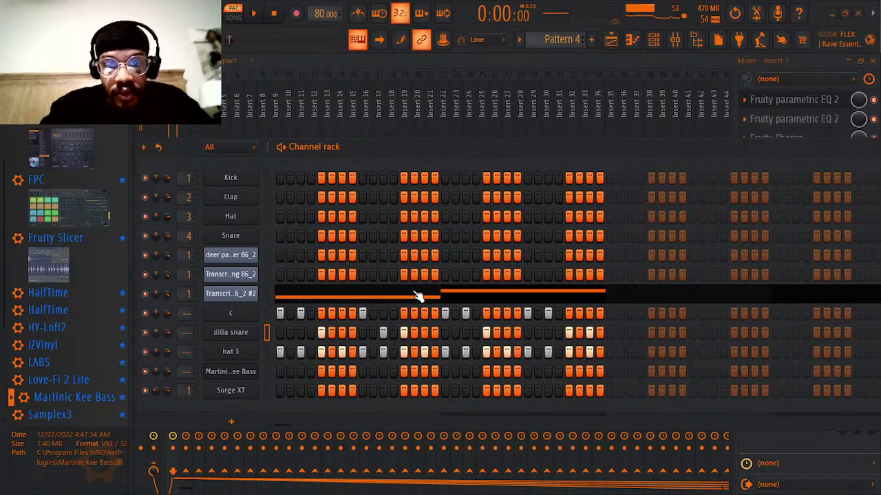